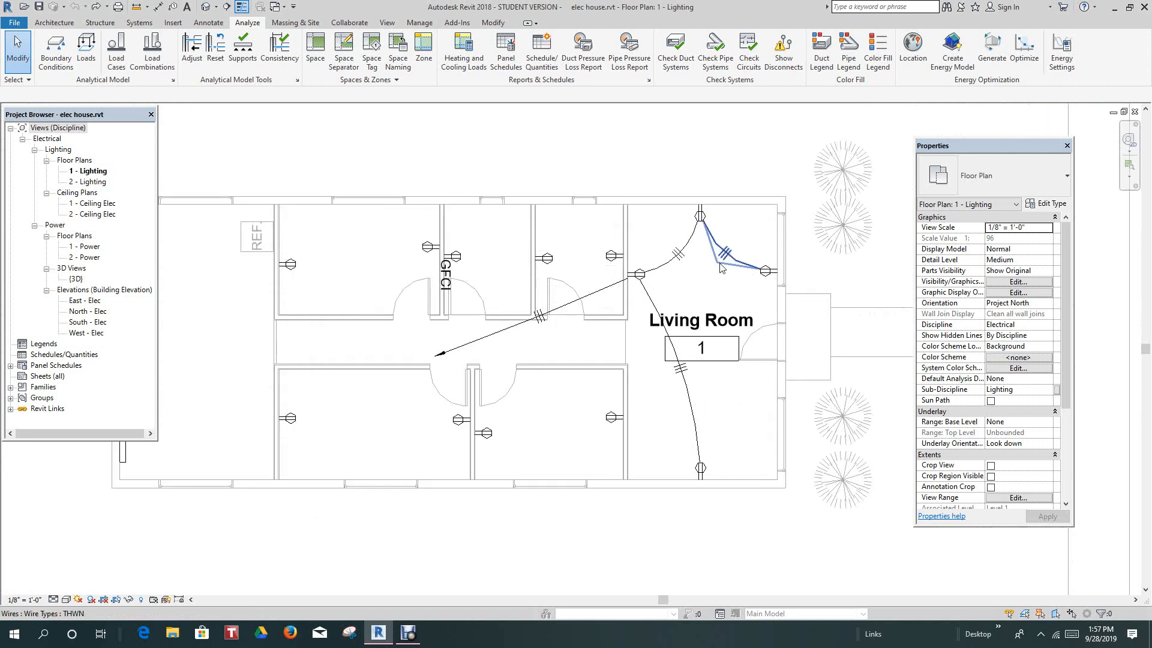
Step: Delete the living room's circuit wiring together with all the receptacles connected to it
{"action": "key", "text": "Tab"}
{"action": "left_click", "coordinate": [714, 241]}
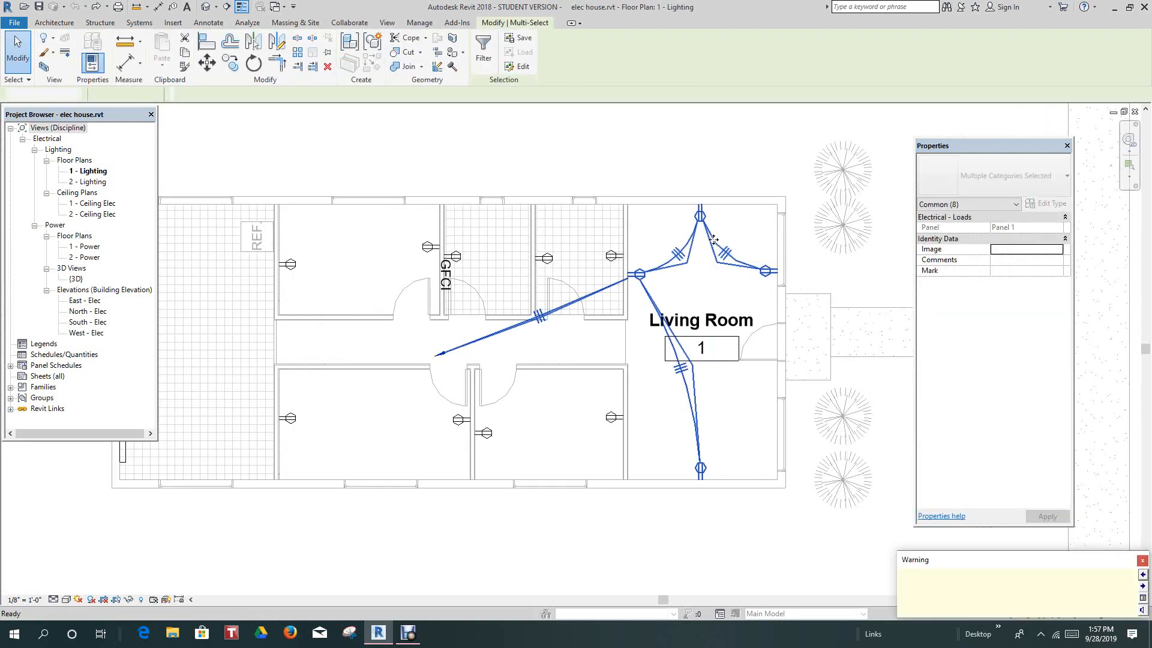
{"action": "key", "text": "Delete"}
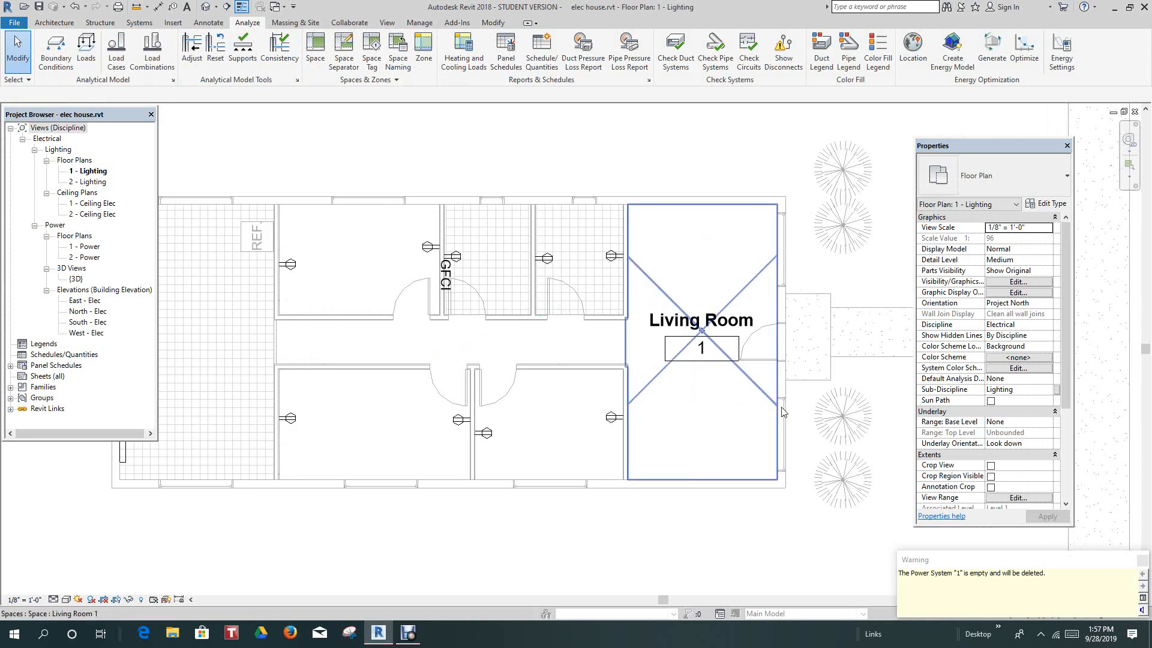
Step: Delete the Living Room space from the Level 1 lighting plan
{"action": "scroll", "coordinate": [689, 427], "scroll_direction": "down", "scroll_amount": 2}
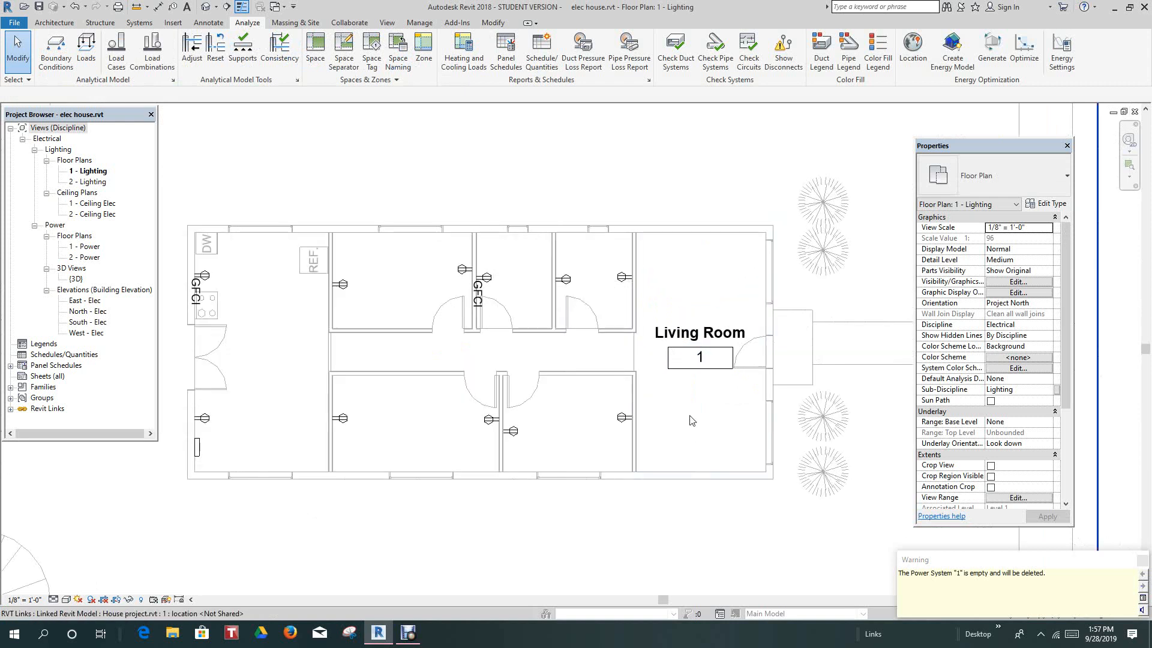
{"action": "scroll", "coordinate": [683, 389], "scroll_direction": "up", "scroll_amount": 1}
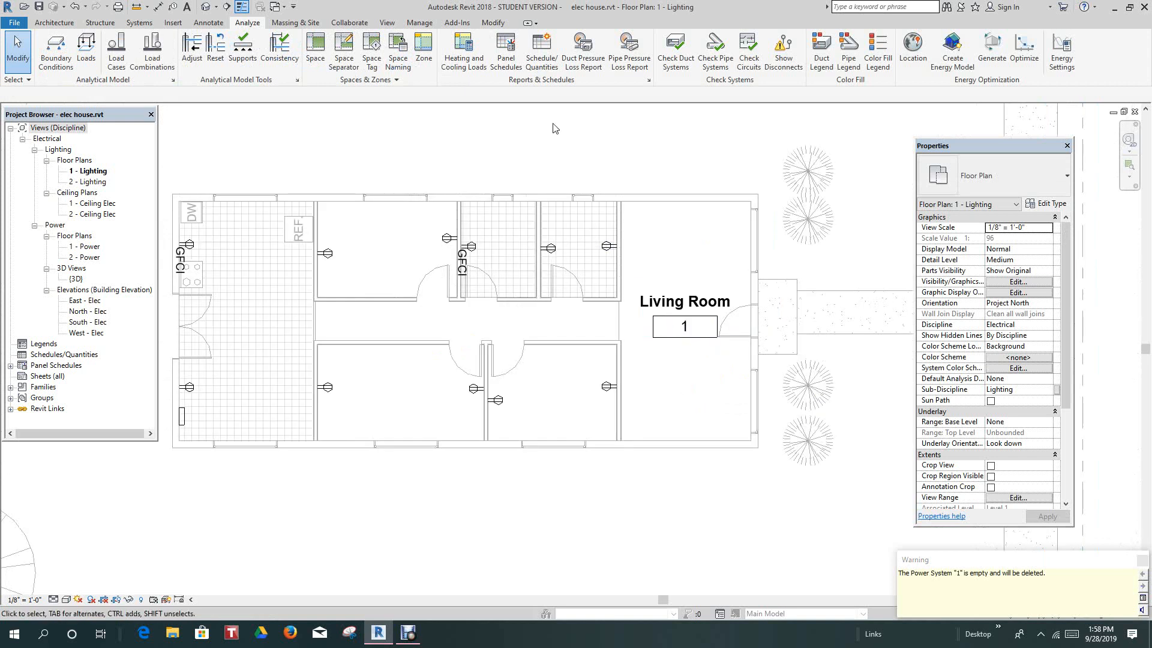
{"action": "left_click", "coordinate": [723, 274]}
{"action": "right_click", "coordinate": [722, 269]}
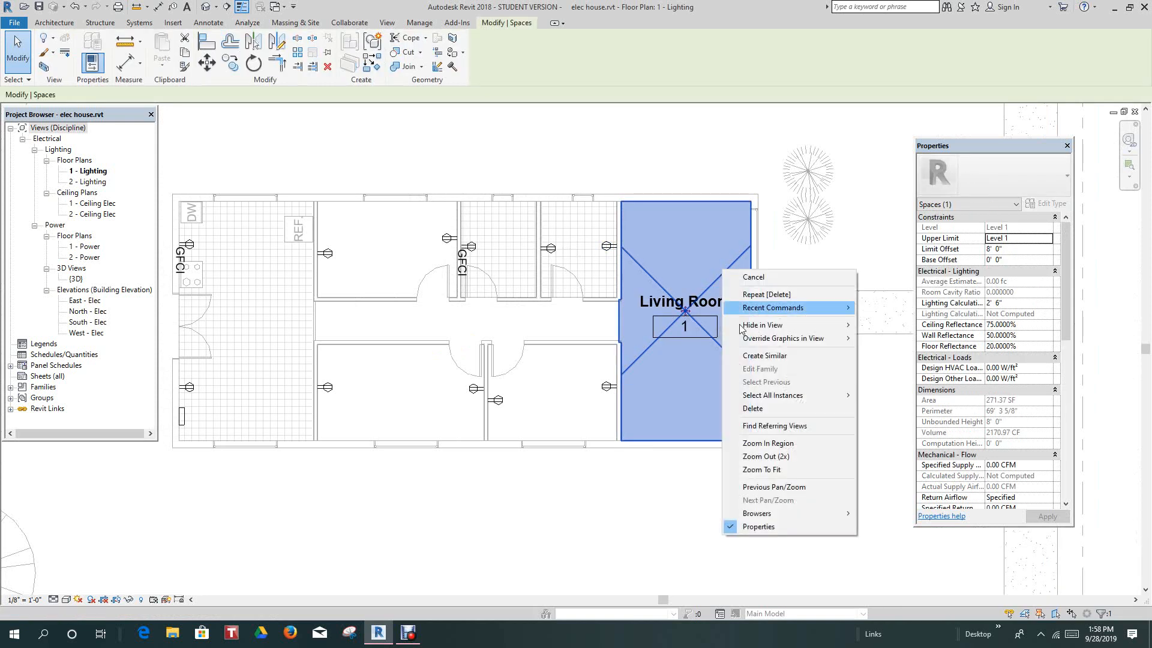
{"action": "left_click", "coordinate": [748, 409]}
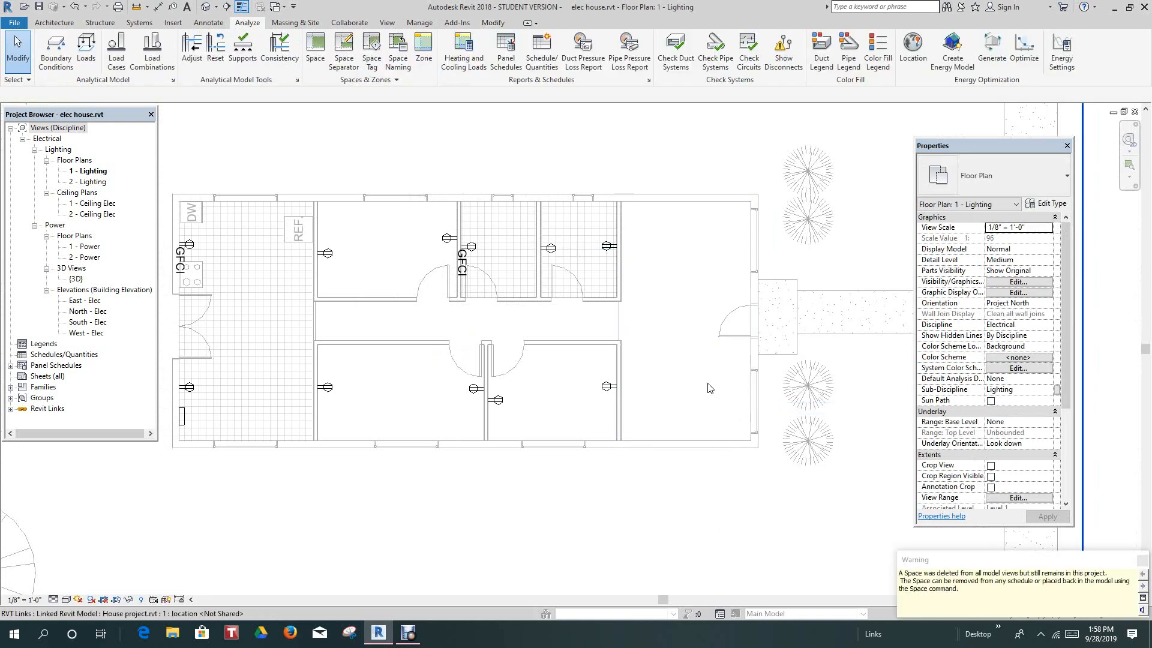
Step: Place standard duplex receptacles around the living room: one each on the north and south walls, two each on the east and west walls
{"action": "scroll", "coordinate": [691, 360], "scroll_direction": "down", "scroll_amount": 2}
{"action": "scroll", "coordinate": [689, 334], "scroll_direction": "up", "scroll_amount": 2}
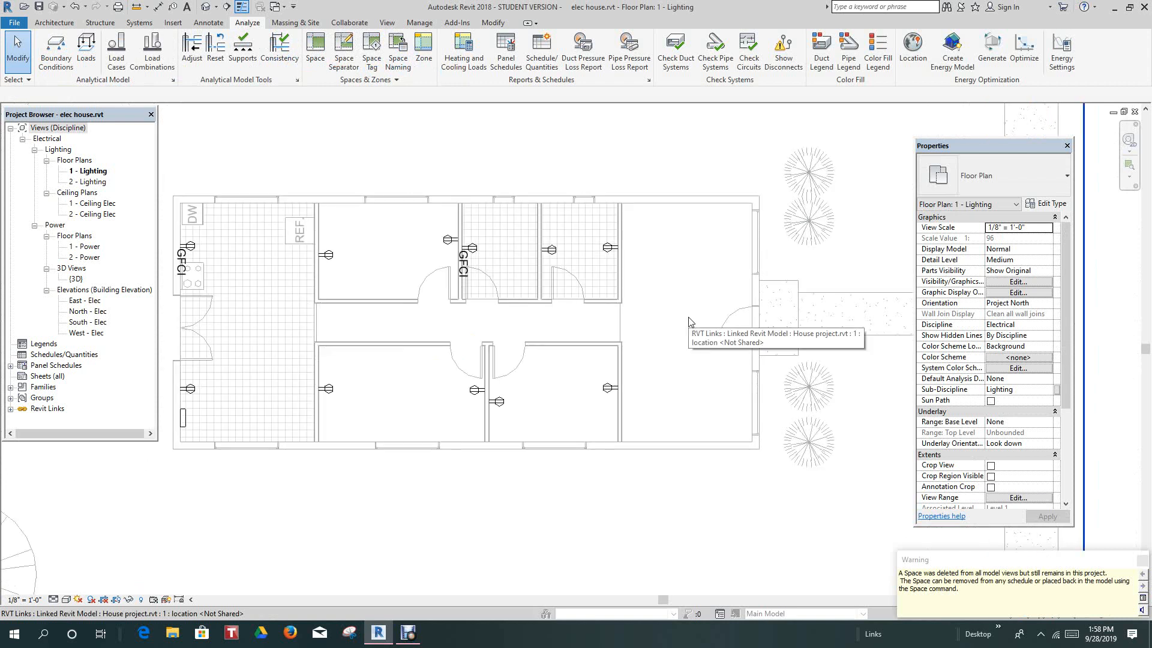
{"action": "scroll", "coordinate": [687, 321], "scroll_direction": "down", "scroll_amount": 1}
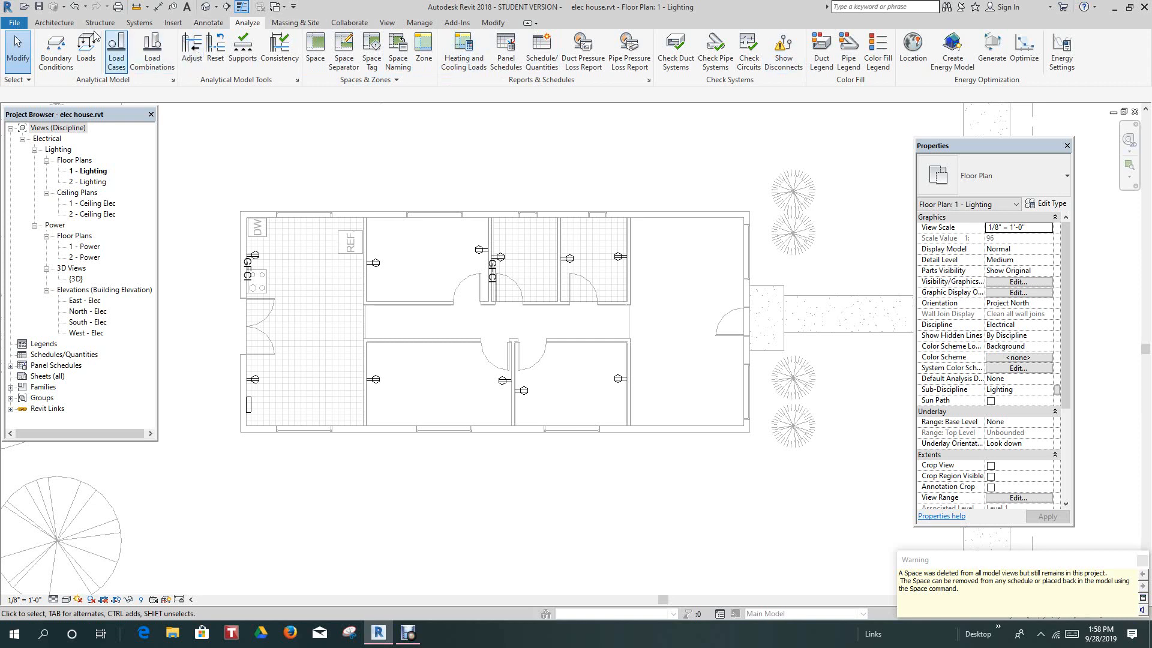
{"action": "left_click", "coordinate": [138, 24]}
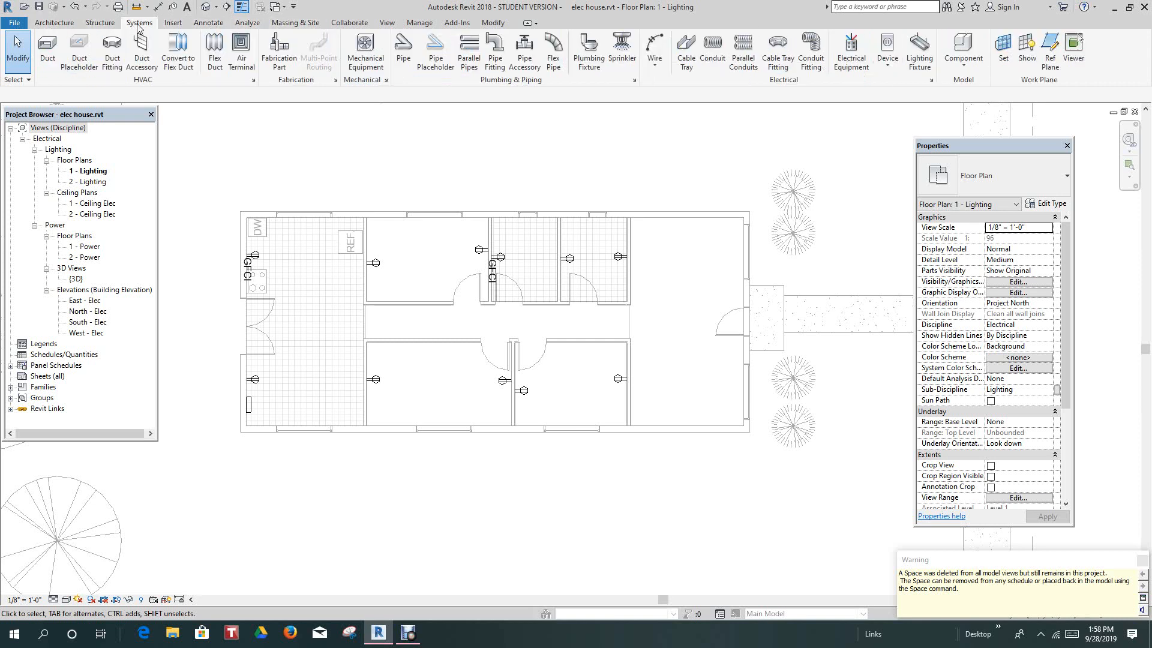
{"action": "left_click", "coordinate": [888, 64]}
{"action": "left_click", "coordinate": [912, 88]}
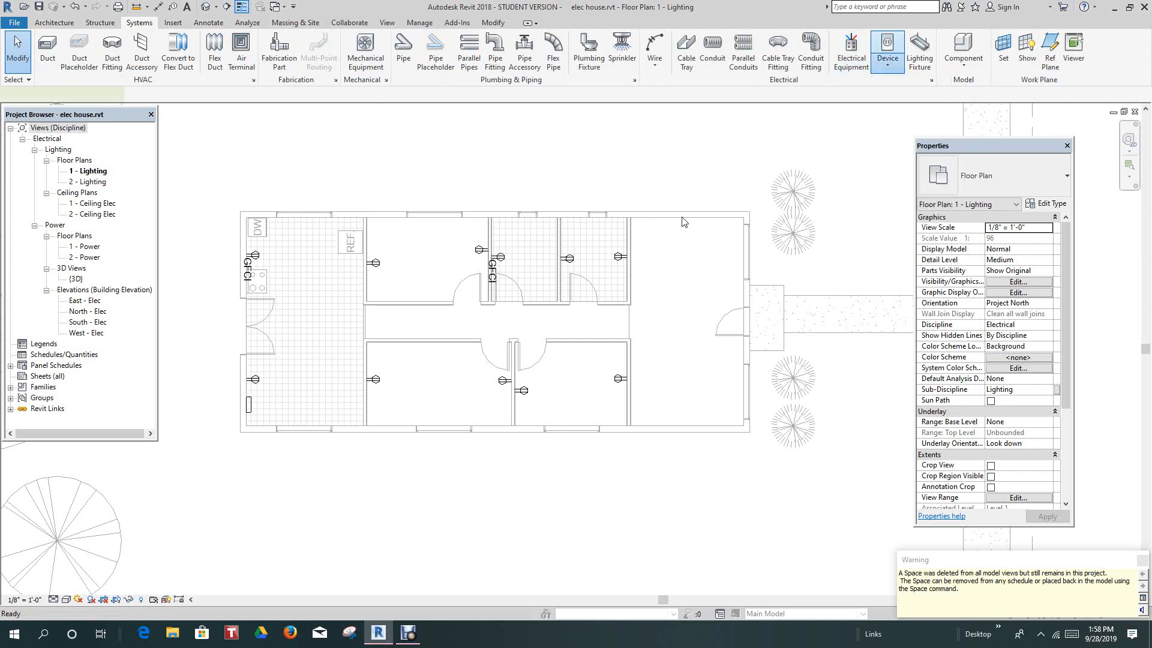
{"action": "left_click", "coordinate": [689, 222]}
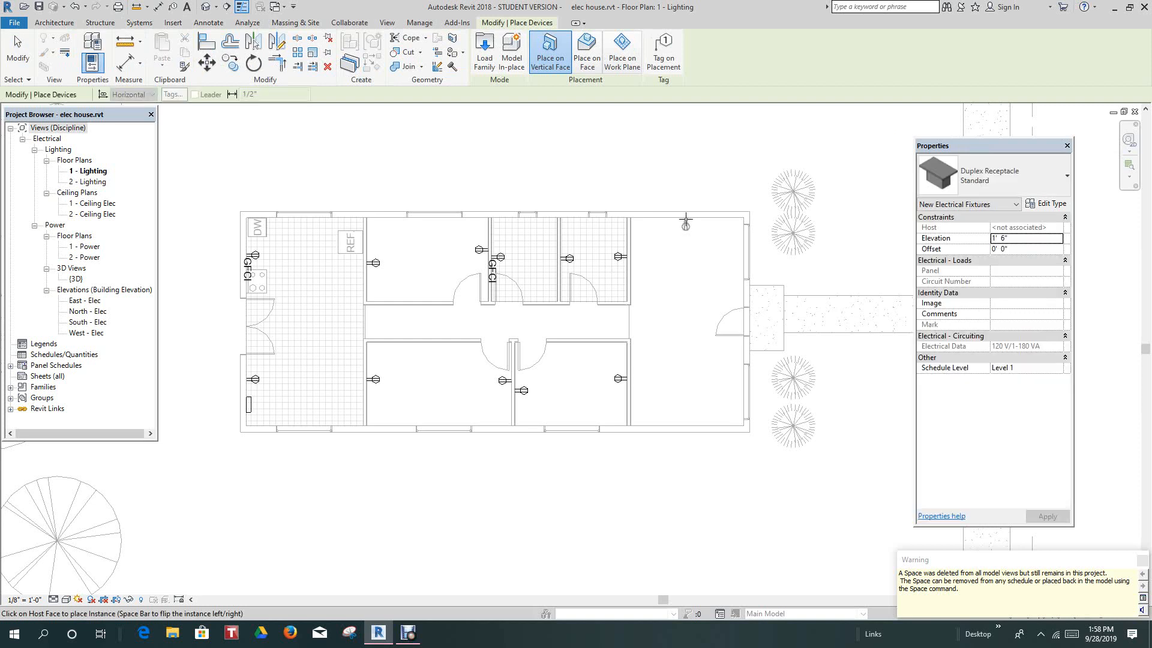
{"action": "left_click", "coordinate": [738, 261]}
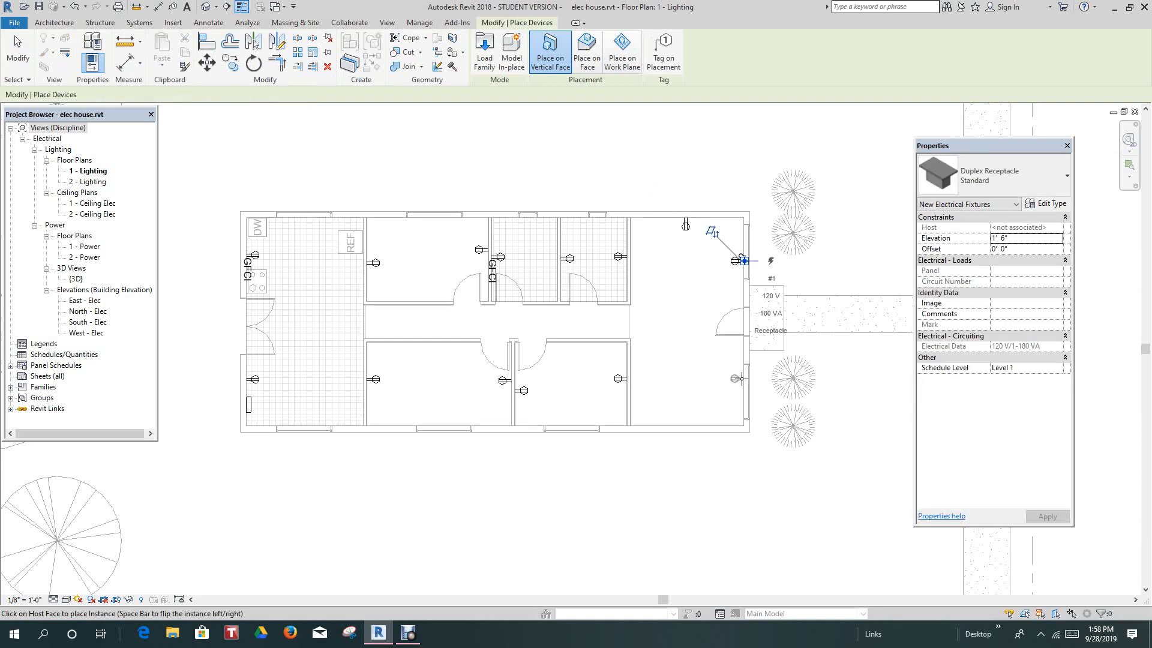
{"action": "left_click", "coordinate": [742, 378]}
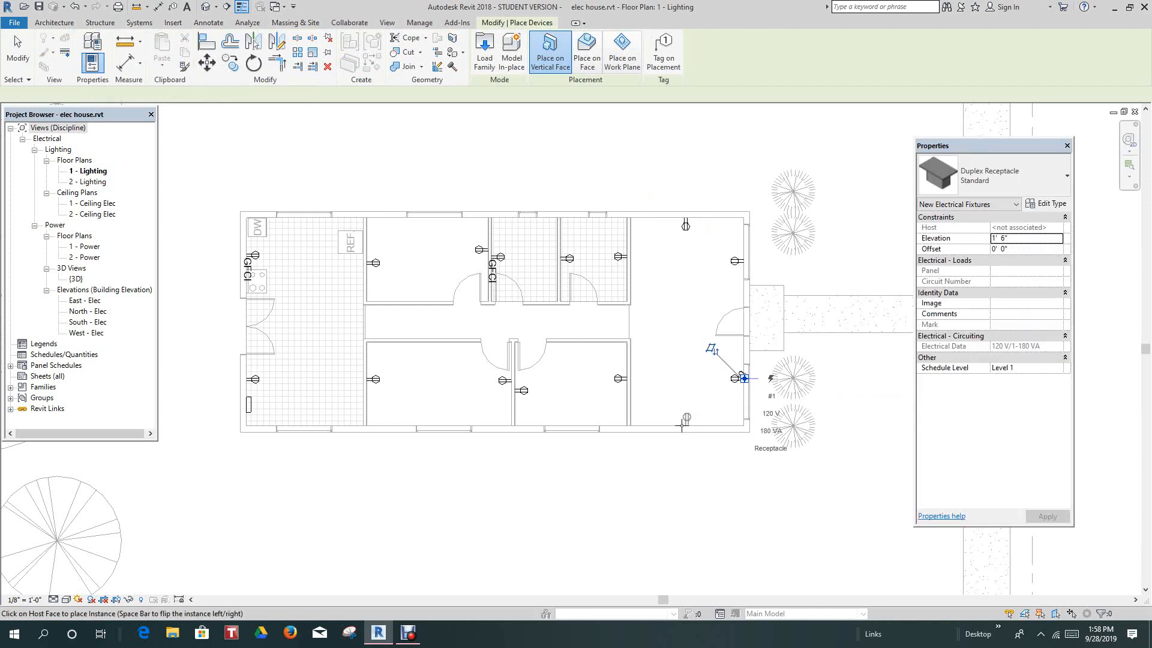
{"action": "left_click", "coordinate": [683, 422]}
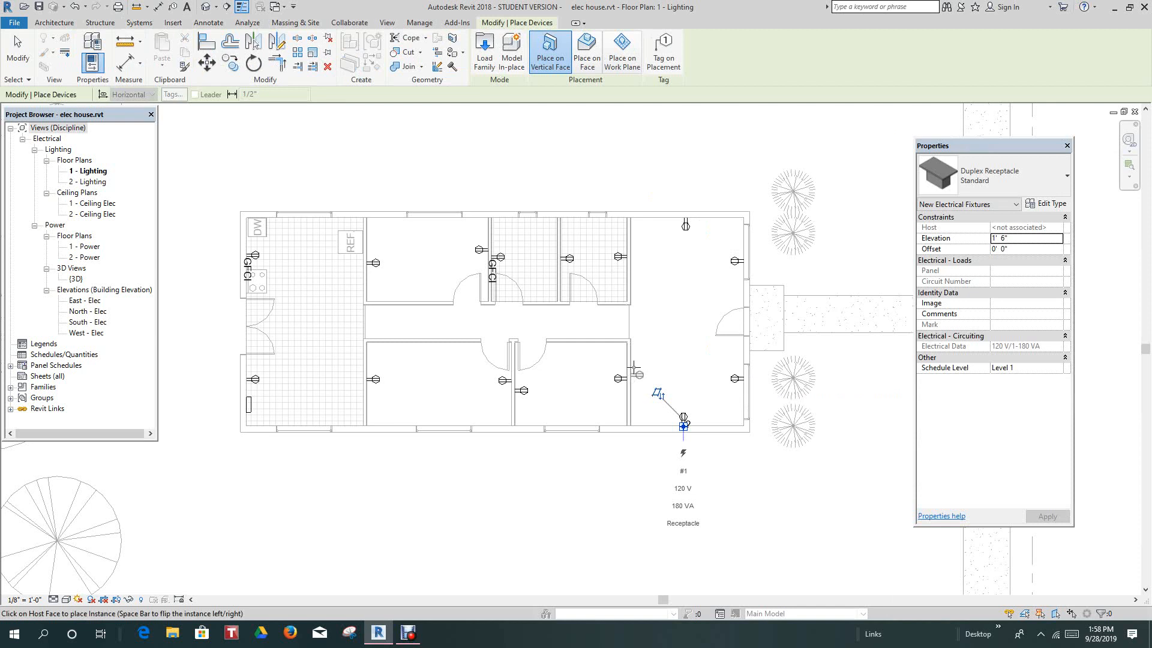
{"action": "left_click", "coordinate": [636, 264]}
Step: Add duplex receptacles on the north and south walls of the two southern bedrooms and the northern bedroom
{"action": "scroll", "coordinate": [575, 354], "scroll_direction": "up", "scroll_amount": 2}
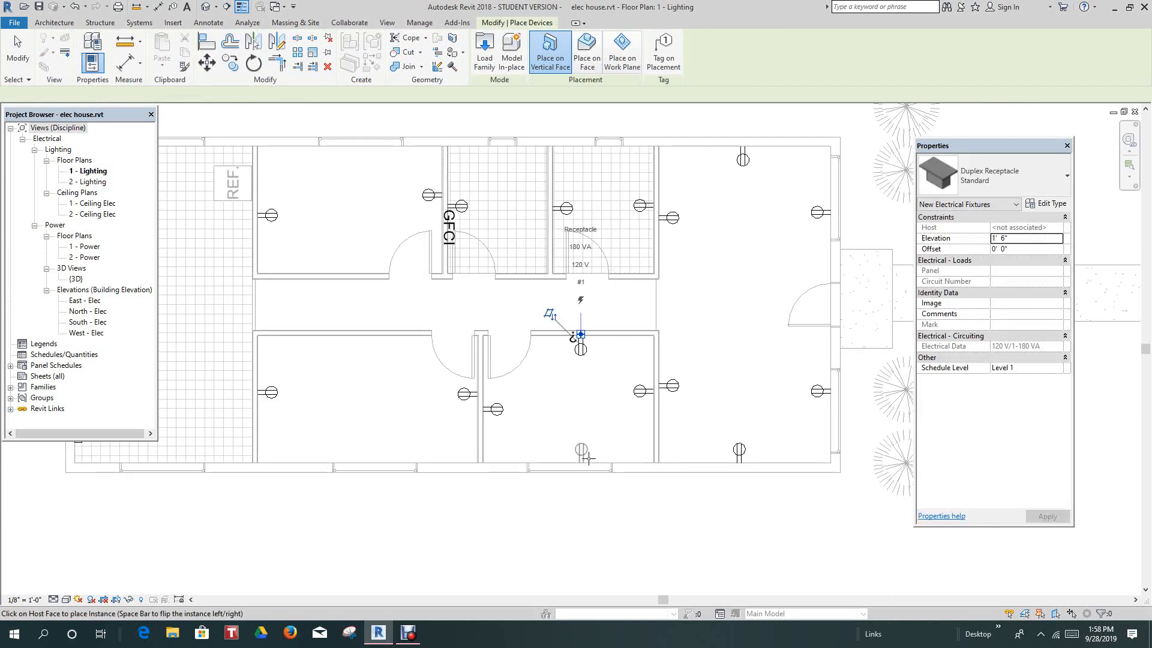
{"action": "left_click", "coordinate": [577, 458]}
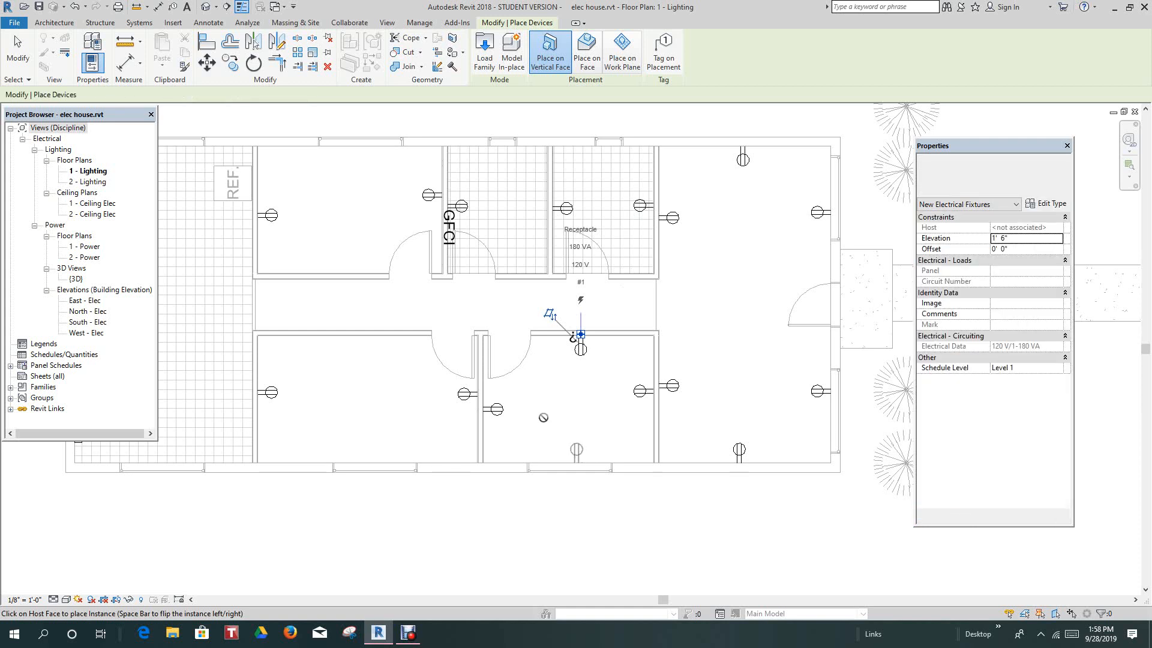
{"action": "scroll", "coordinate": [612, 424], "scroll_direction": "down", "scroll_amount": 1}
{"action": "middle_click_drag", "start_coordinate": [619, 427], "coordinate": [682, 411]}
{"action": "scroll", "coordinate": [602, 433], "scroll_direction": "down", "scroll_amount": 1}
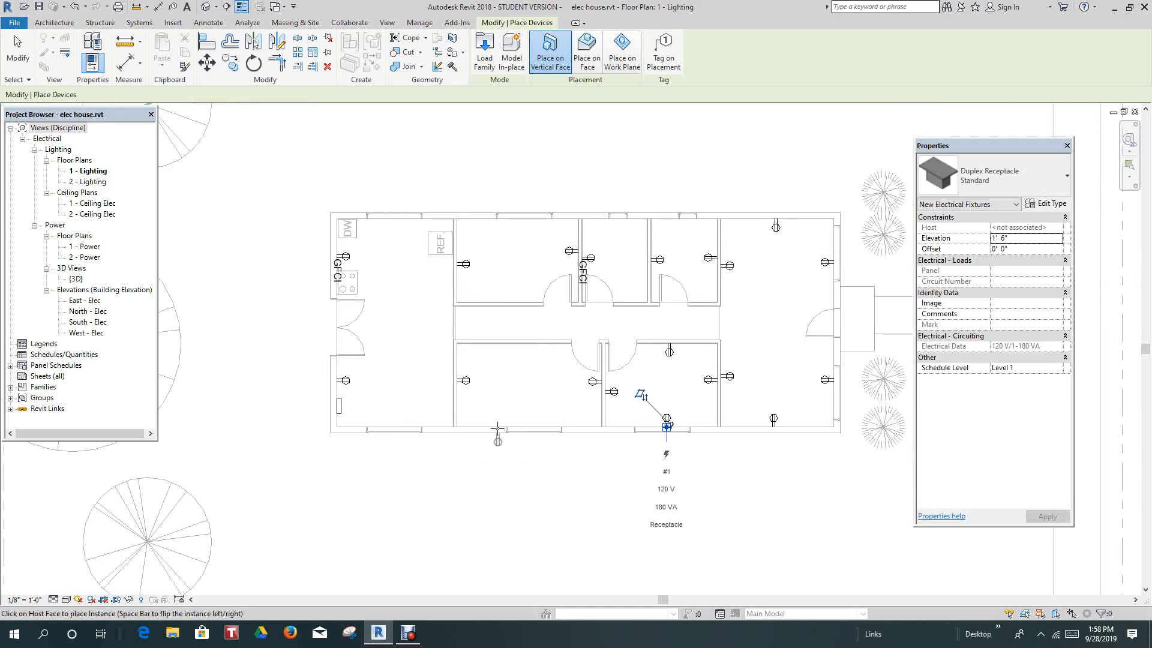
{"action": "left_click", "coordinate": [528, 342]}
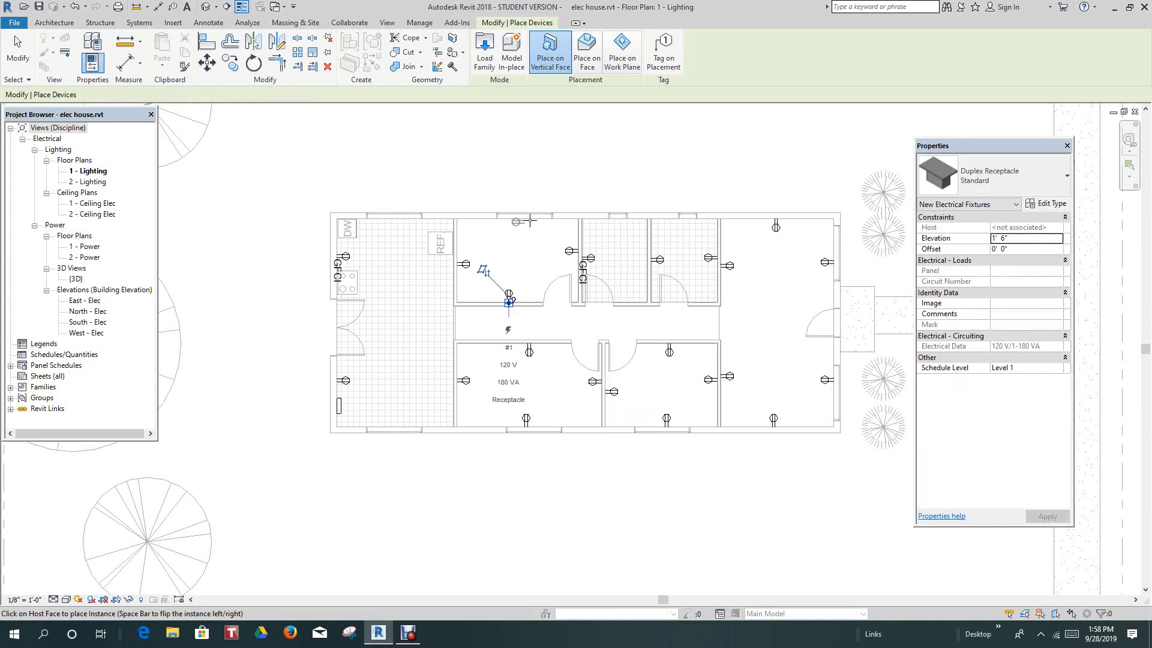
{"action": "left_click", "coordinate": [514, 222]}
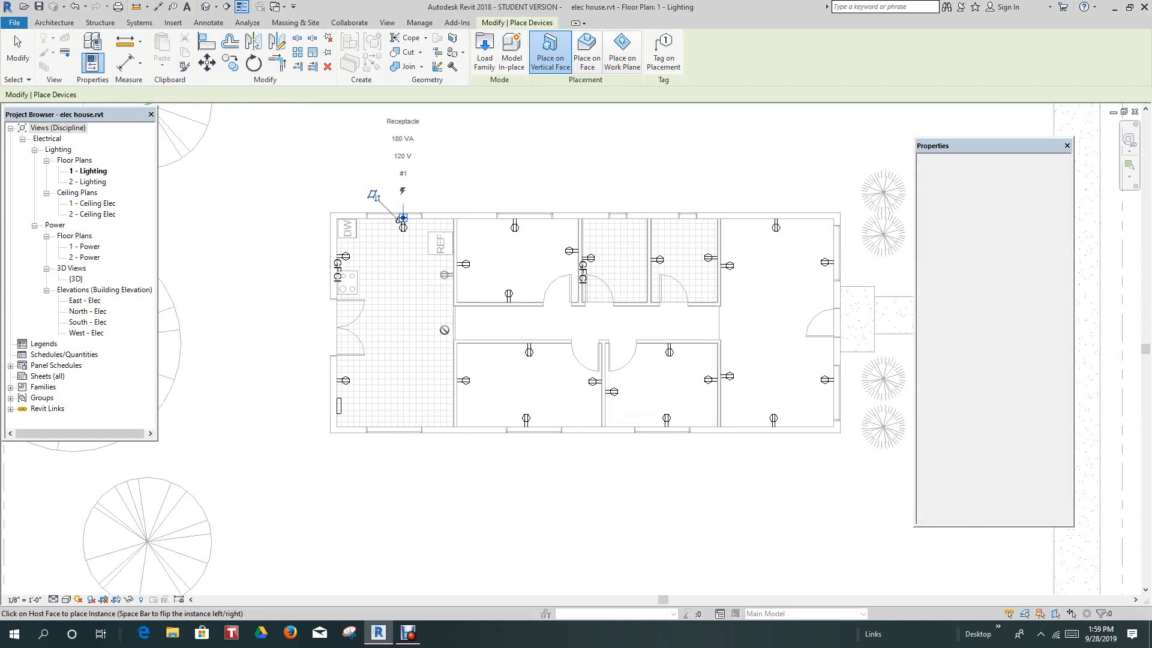
Step: Add duplex receptacles on the kitchen's north, east and south walls and on the north wall of the easternmost tiled room
{"action": "left_click", "coordinate": [447, 372]}
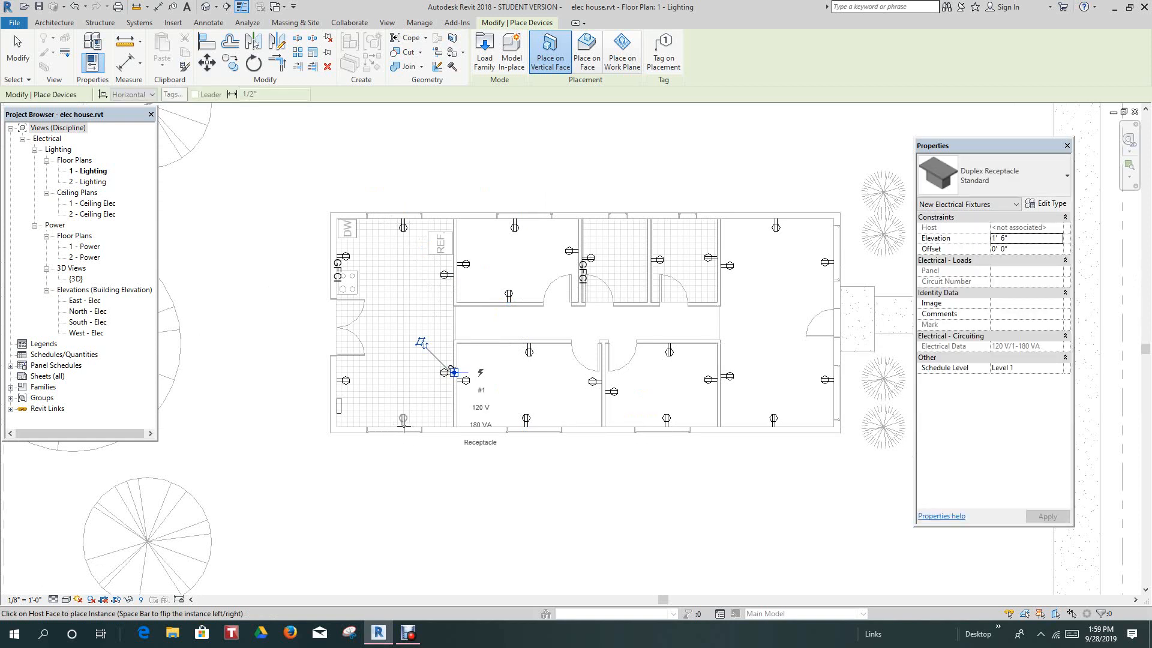
{"action": "left_click", "coordinate": [402, 427]}
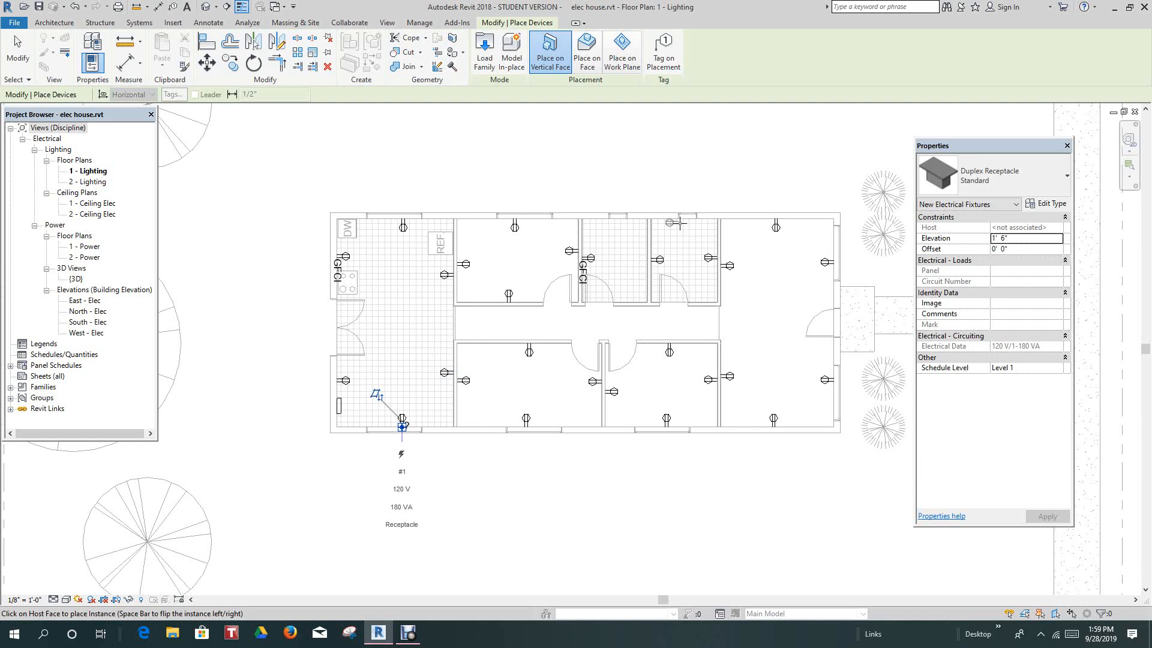
{"action": "scroll", "coordinate": [678, 222], "scroll_direction": "up", "scroll_amount": 4}
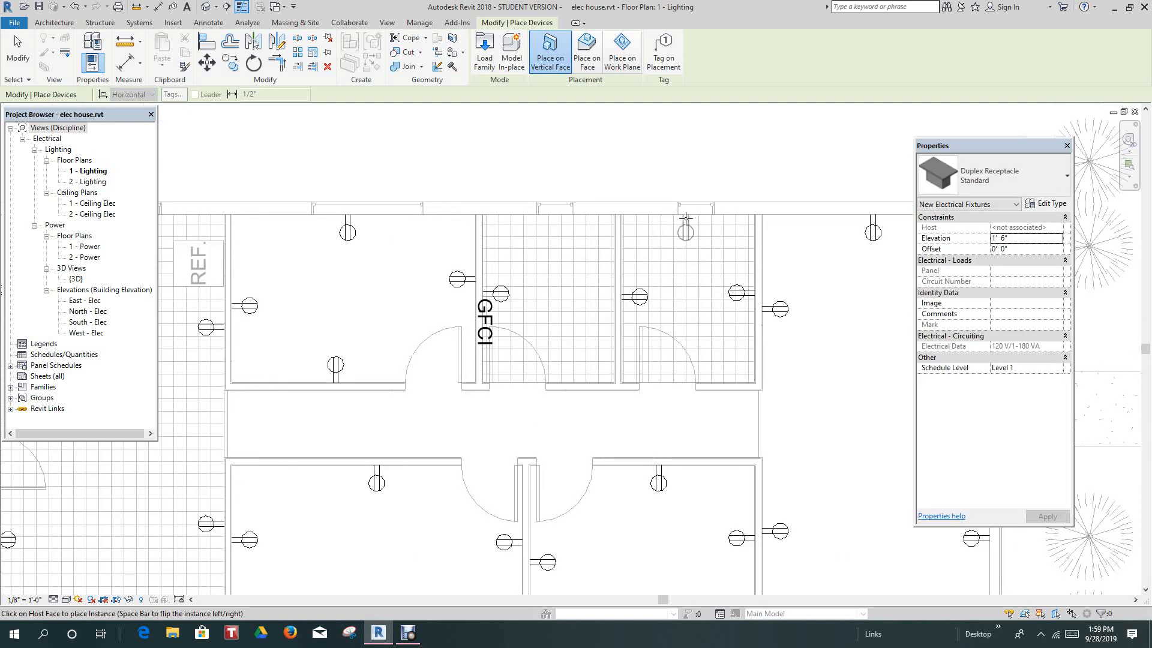
{"action": "left_click", "coordinate": [685, 218]}
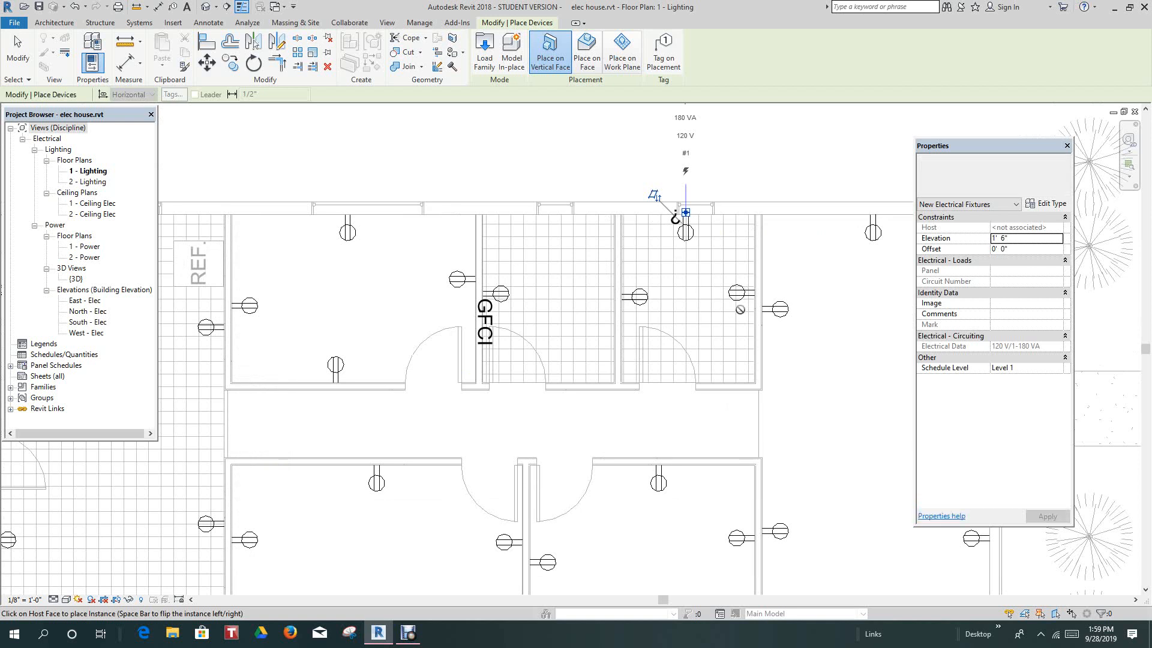
{"action": "scroll", "coordinate": [773, 391], "scroll_direction": "down", "scroll_amount": 4}
{"action": "scroll", "coordinate": [791, 410], "scroll_direction": "down", "scroll_amount": 2}
{"action": "middle_click_drag", "start_coordinate": [786, 414], "coordinate": [696, 350]}
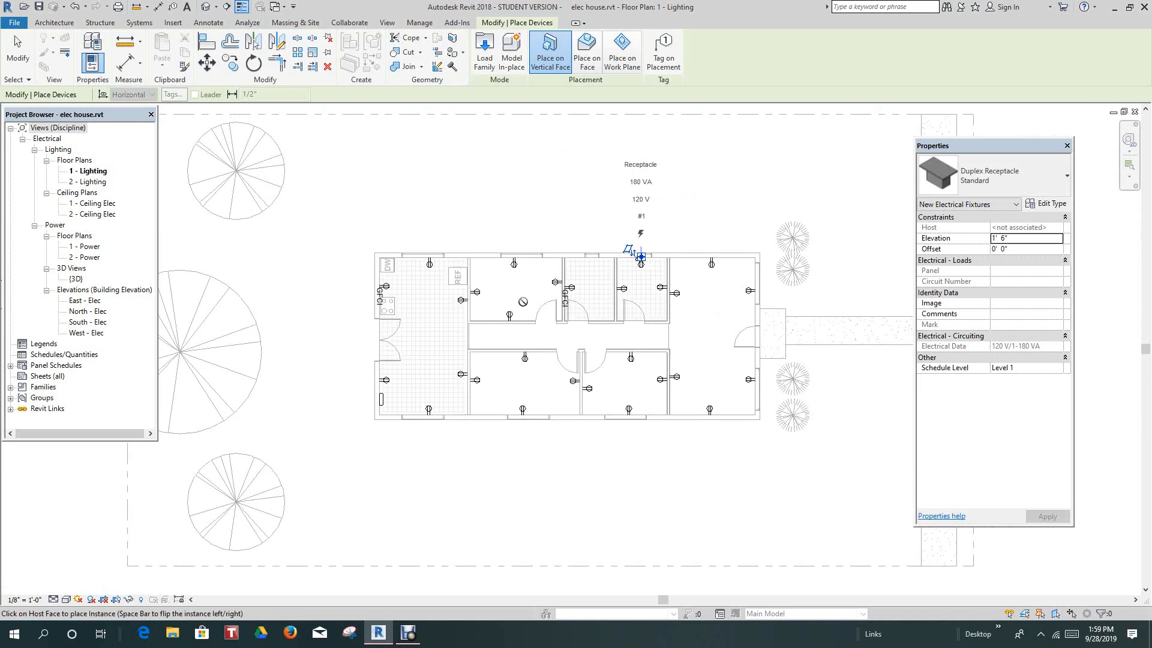
{"action": "left_click", "coordinate": [17, 54]}
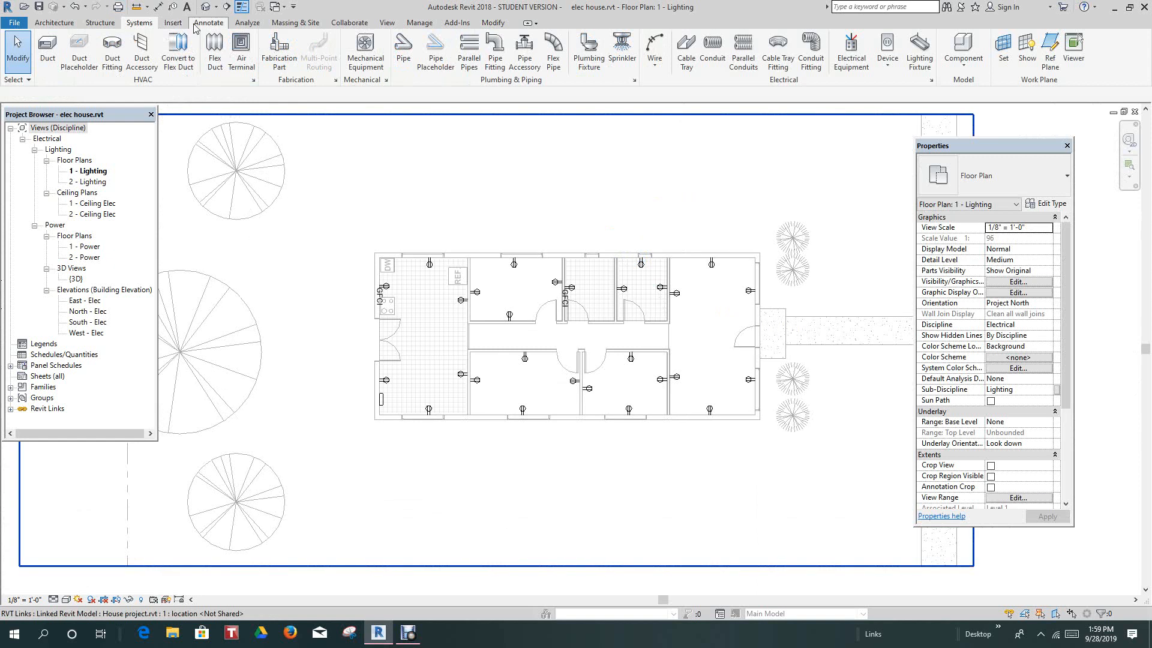
Step: Place new tagged spaces in the living room and the two tiled rooms along the north wall
{"action": "left_click", "coordinate": [243, 23]}
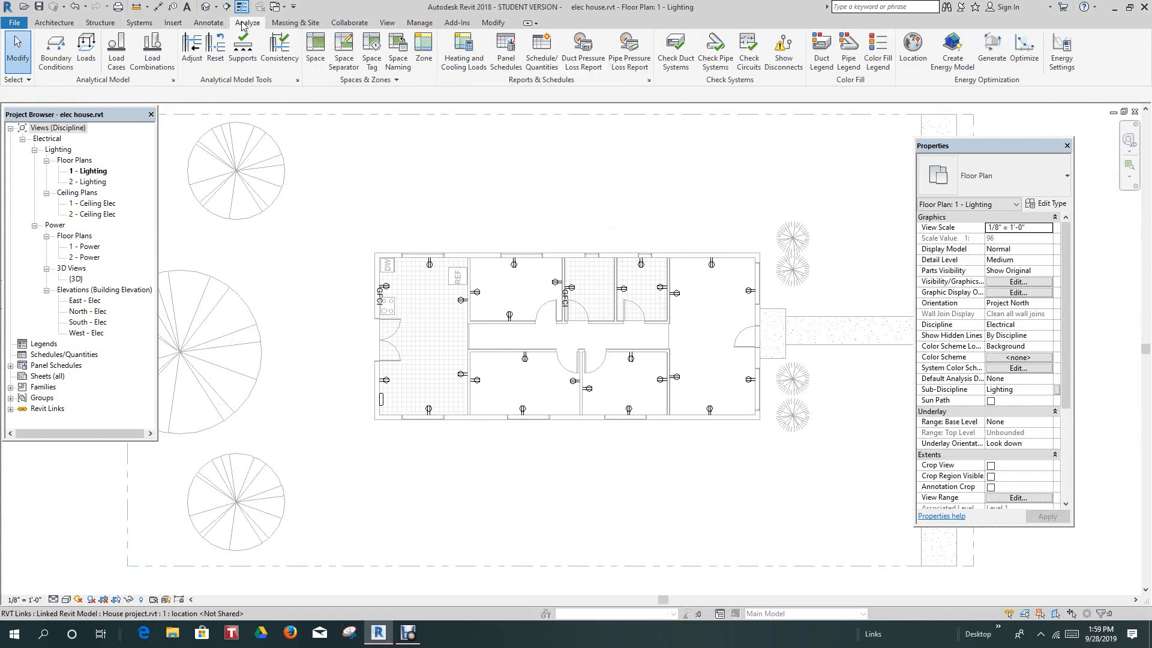
{"action": "left_click", "coordinate": [312, 42]}
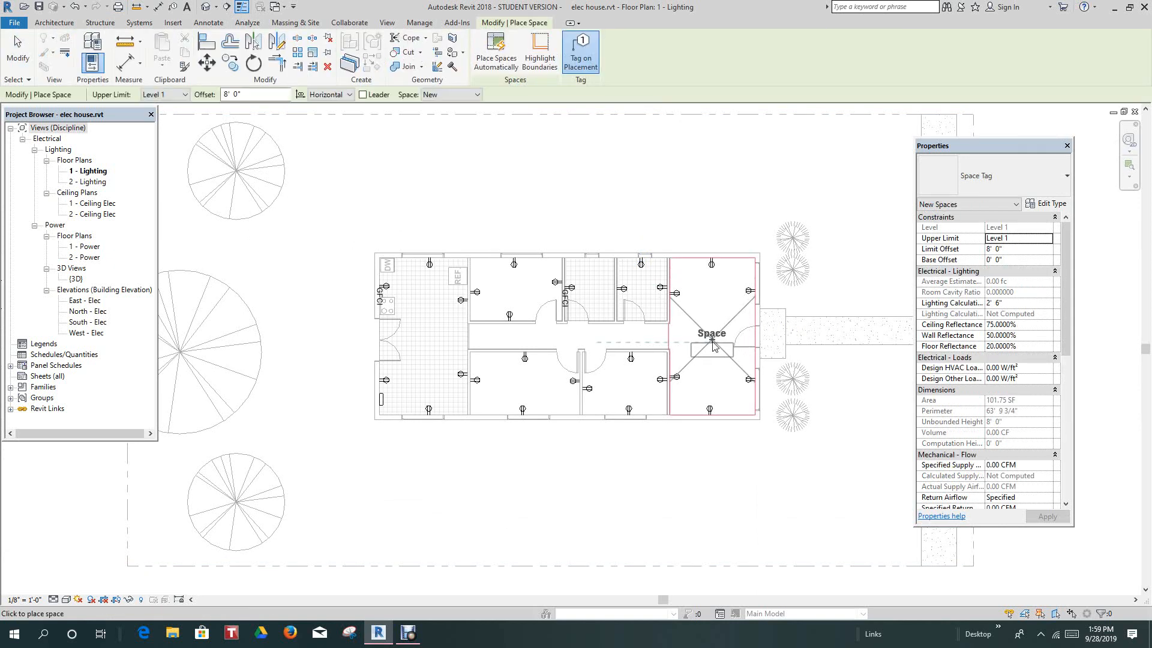
{"action": "left_click", "coordinate": [712, 340]}
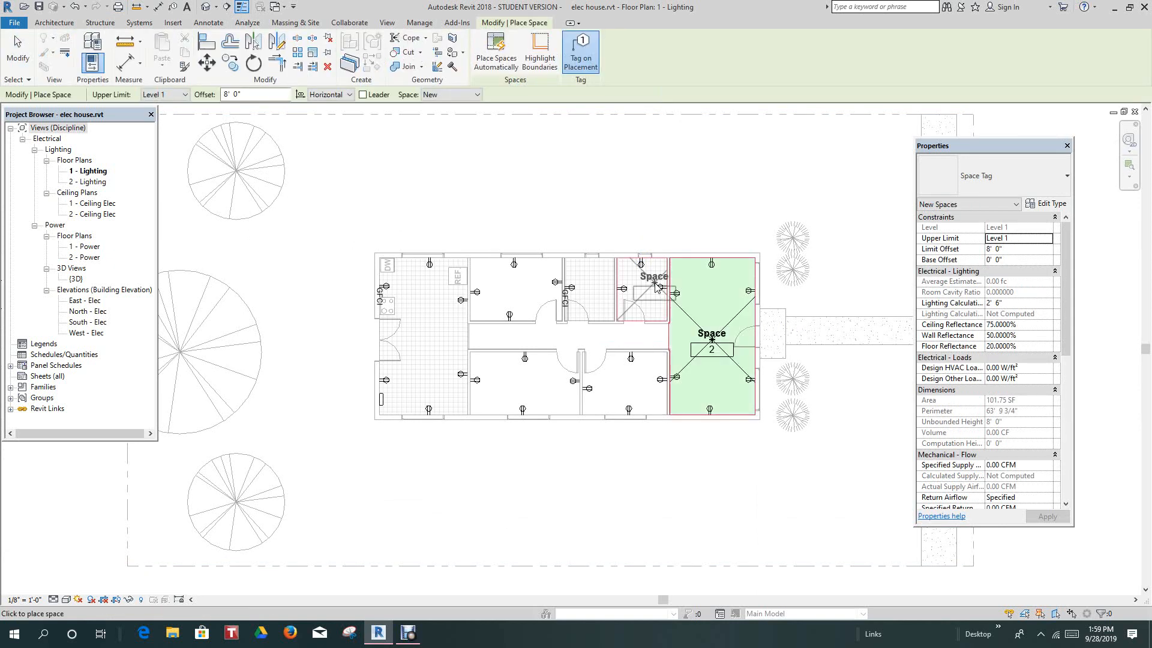
{"action": "left_click", "coordinate": [644, 287]}
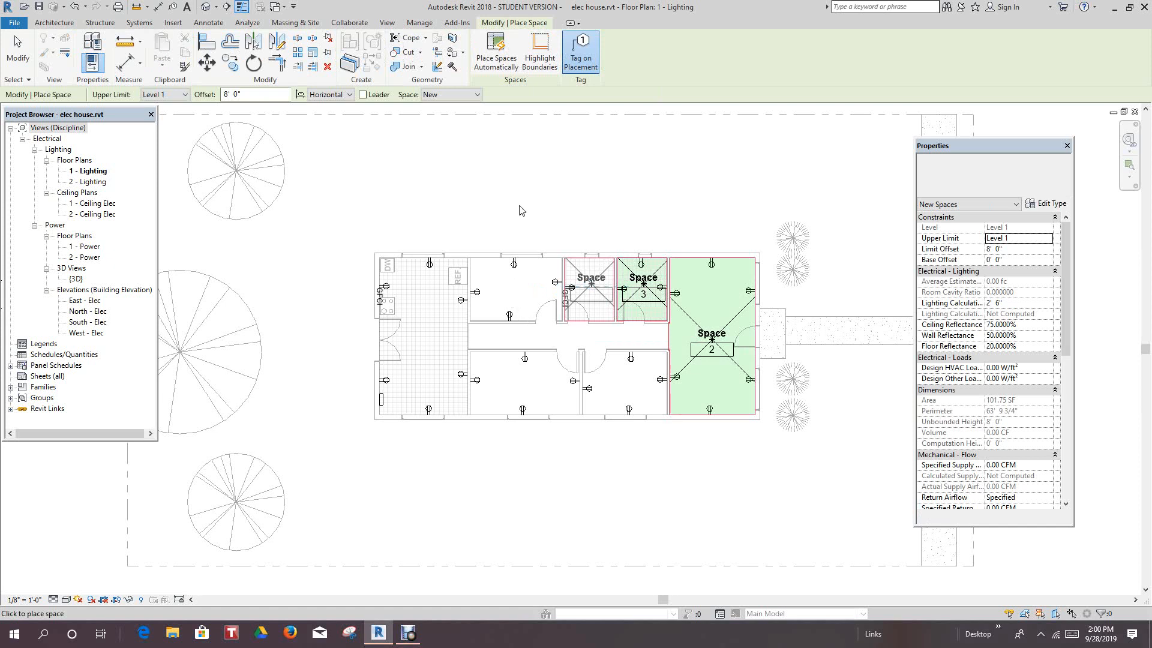
{"action": "left_click", "coordinate": [555, 310]}
Step: Place tagged spaces in the northern bedroom and the two southern bedrooms
{"action": "scroll", "coordinate": [555, 310], "scroll_direction": "up", "scroll_amount": 3}
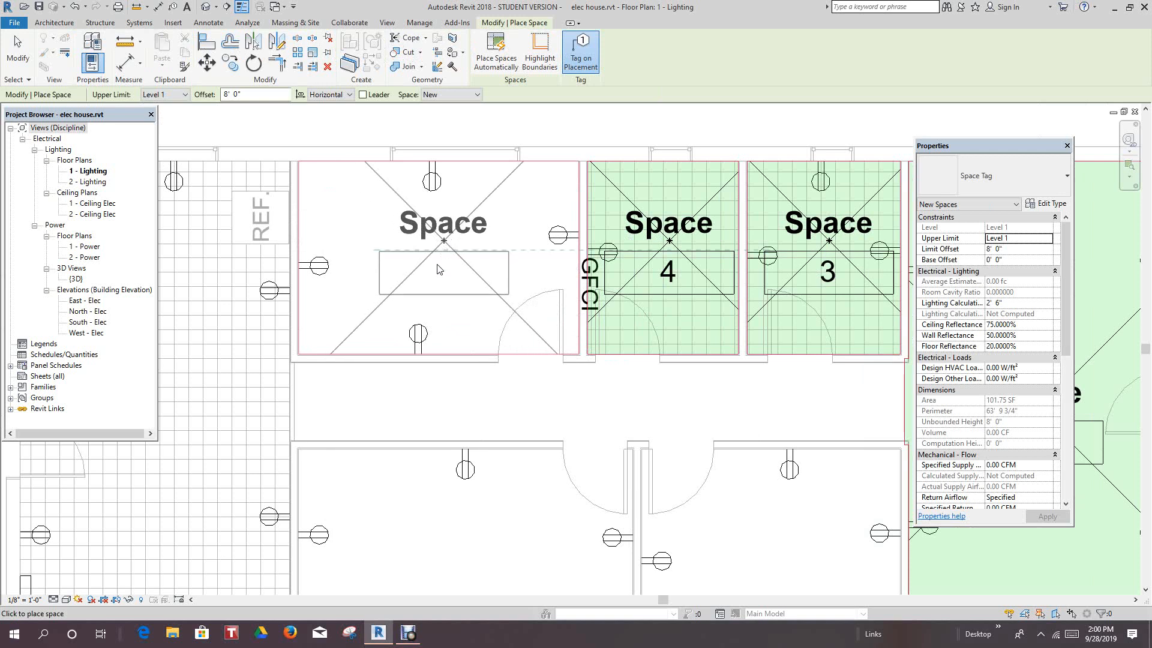
{"action": "scroll", "coordinate": [437, 269], "scroll_direction": "down", "scroll_amount": 3}
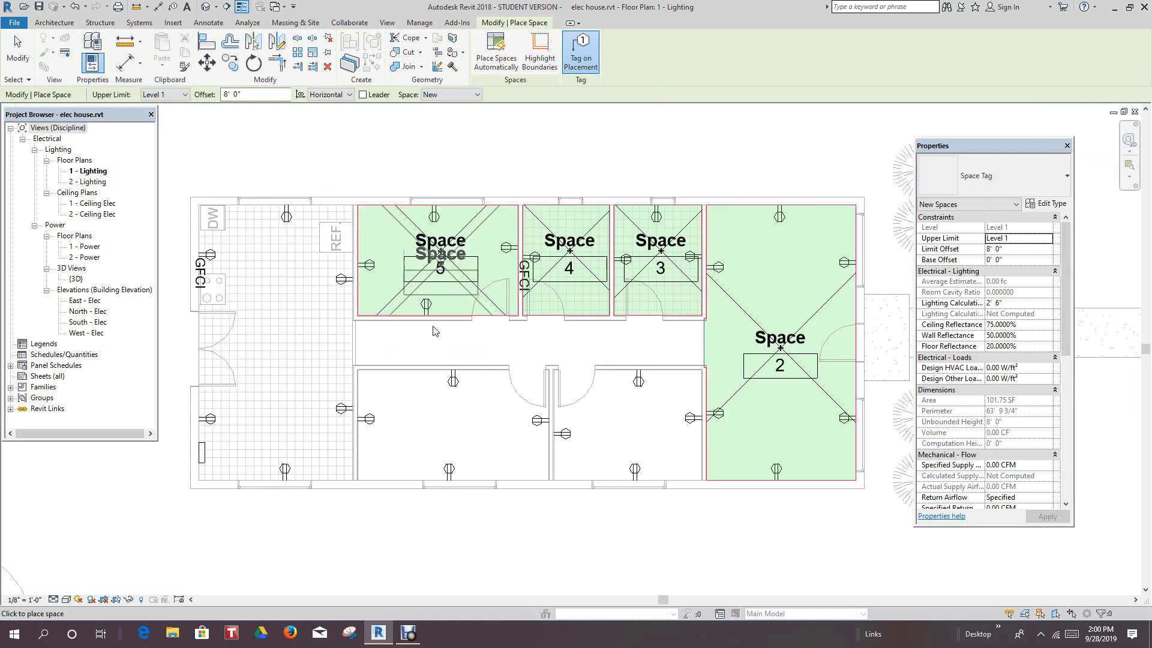
{"action": "left_click", "coordinate": [438, 282]}
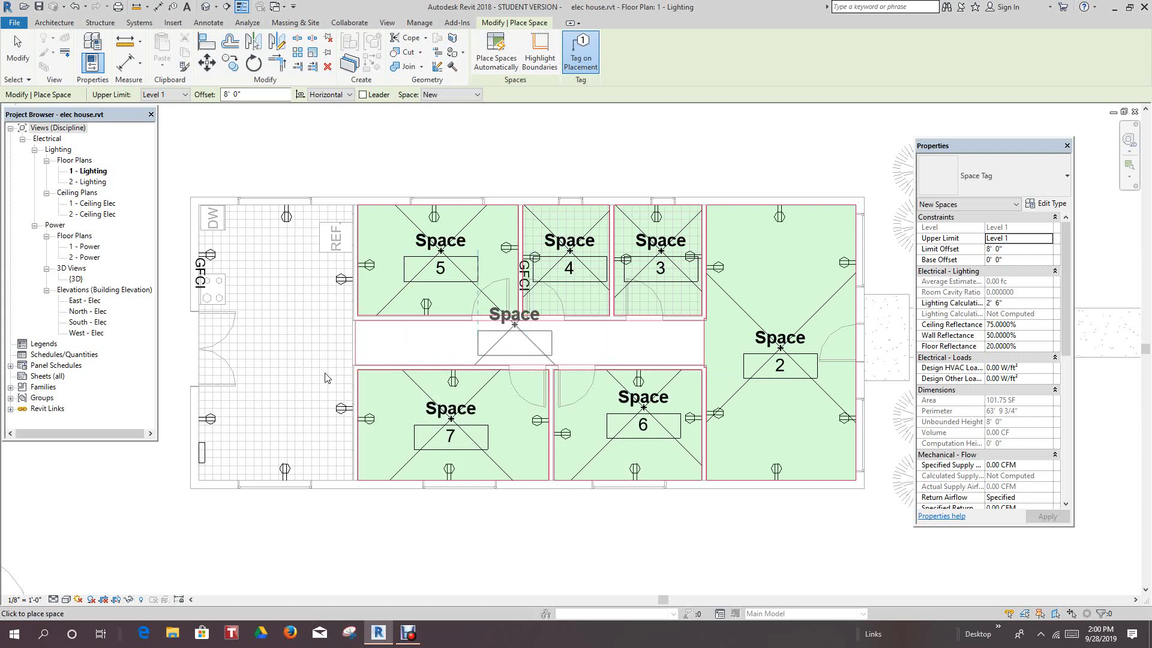
Step: Place tagged spaces in the hallway and the kitchen, and finish the Space command
{"action": "left_click", "coordinate": [451, 346]}
{"action": "scroll", "coordinate": [359, 386], "scroll_direction": "up", "scroll_amount": 1}
{"action": "scroll", "coordinate": [306, 373], "scroll_direction": "up", "scroll_amount": 1}
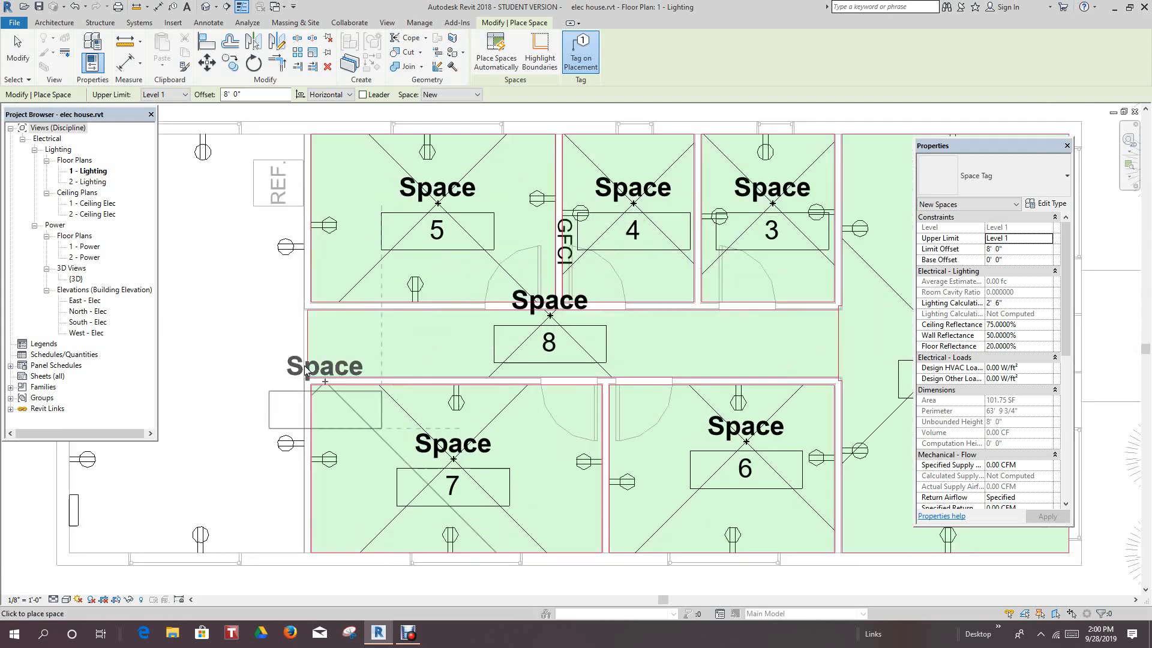
{"action": "scroll", "coordinate": [303, 371], "scroll_direction": "down", "scroll_amount": 3}
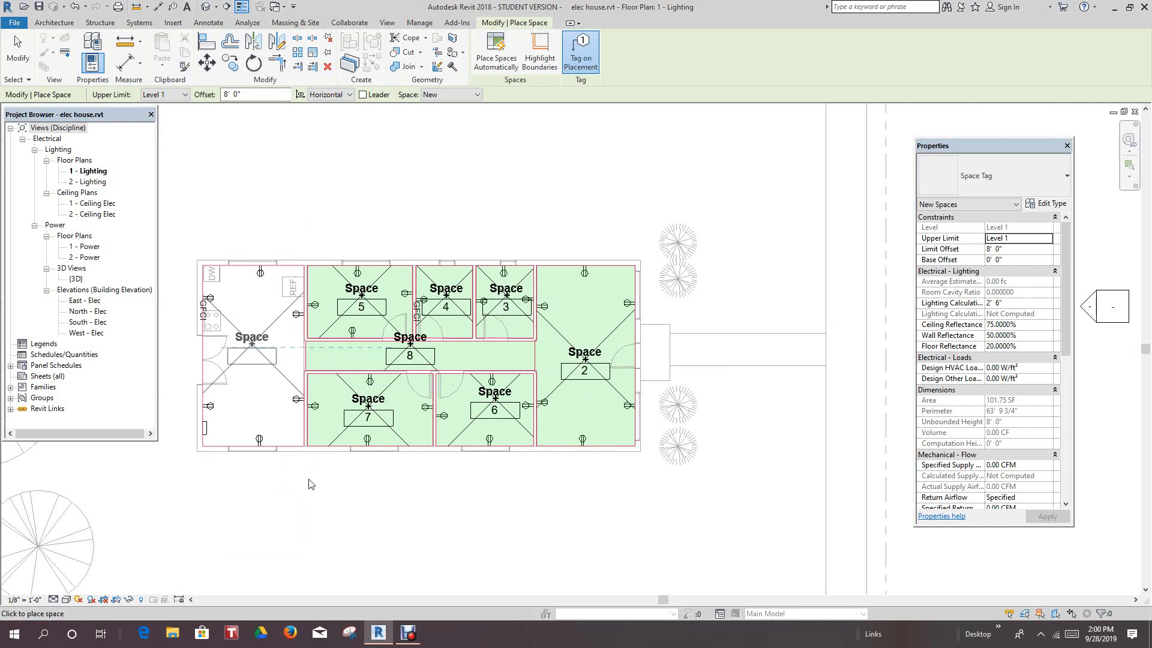
{"action": "left_click", "coordinate": [18, 48]}
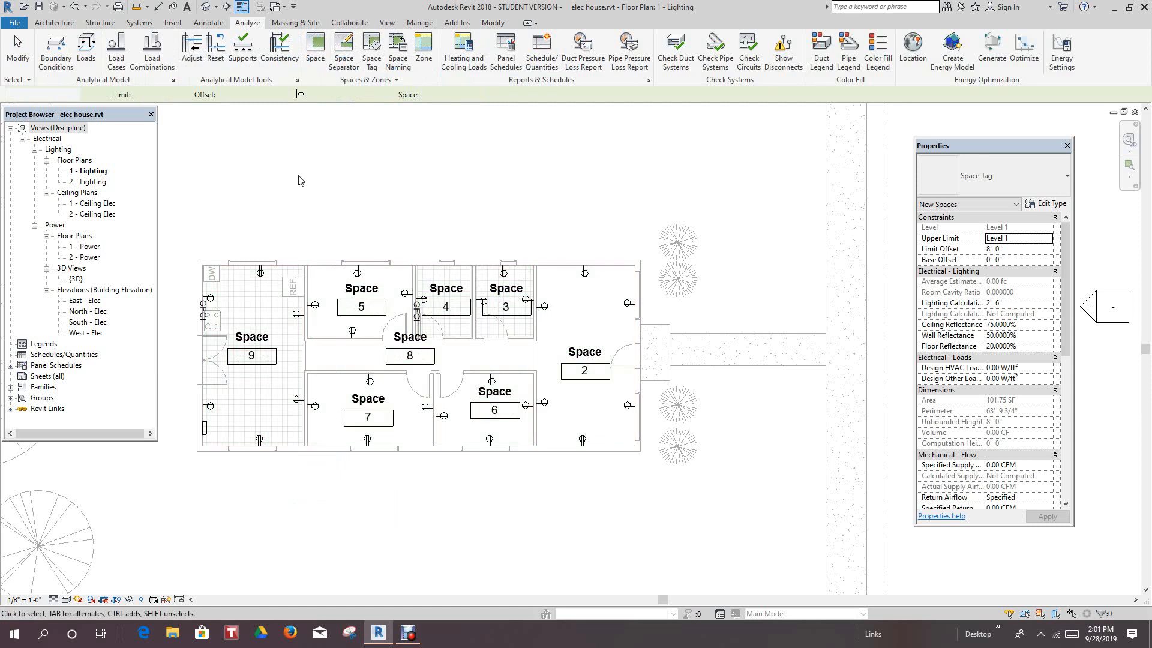
Step: Apply Space Naming with Names and Numbers to the spaces on all levels
{"action": "scroll", "coordinate": [300, 180], "scroll_direction": "down", "scroll_amount": 1}
{"action": "middle_click_drag", "start_coordinate": [334, 203], "coordinate": [388, 213]}
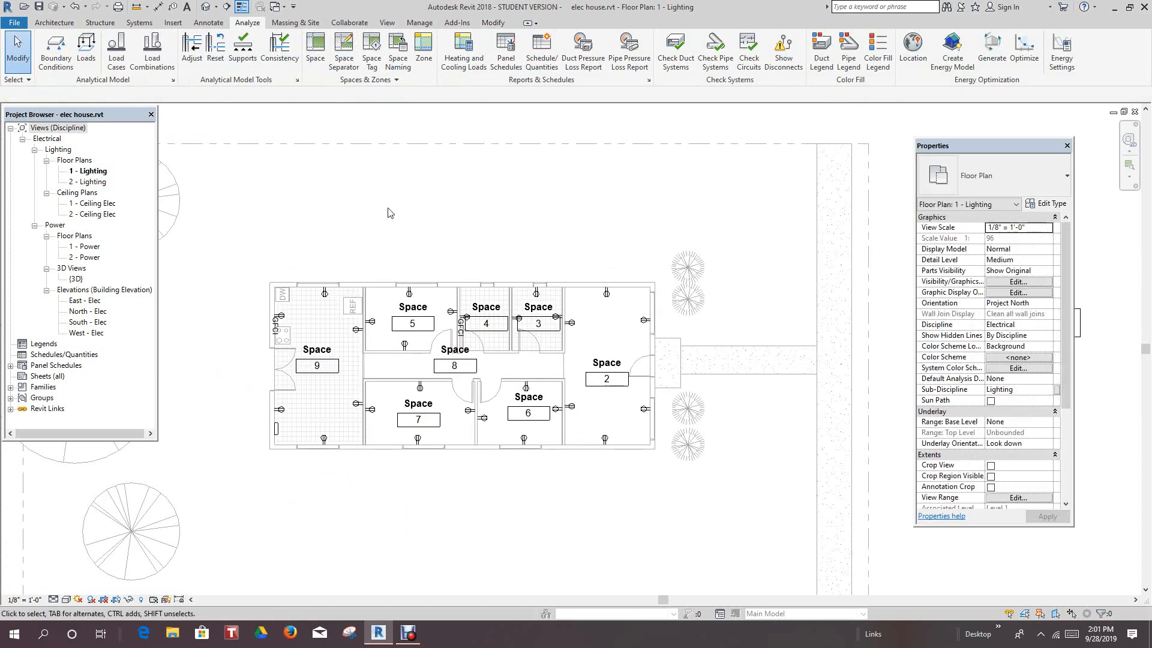
{"action": "scroll", "coordinate": [517, 252], "scroll_direction": "up", "scroll_amount": 1}
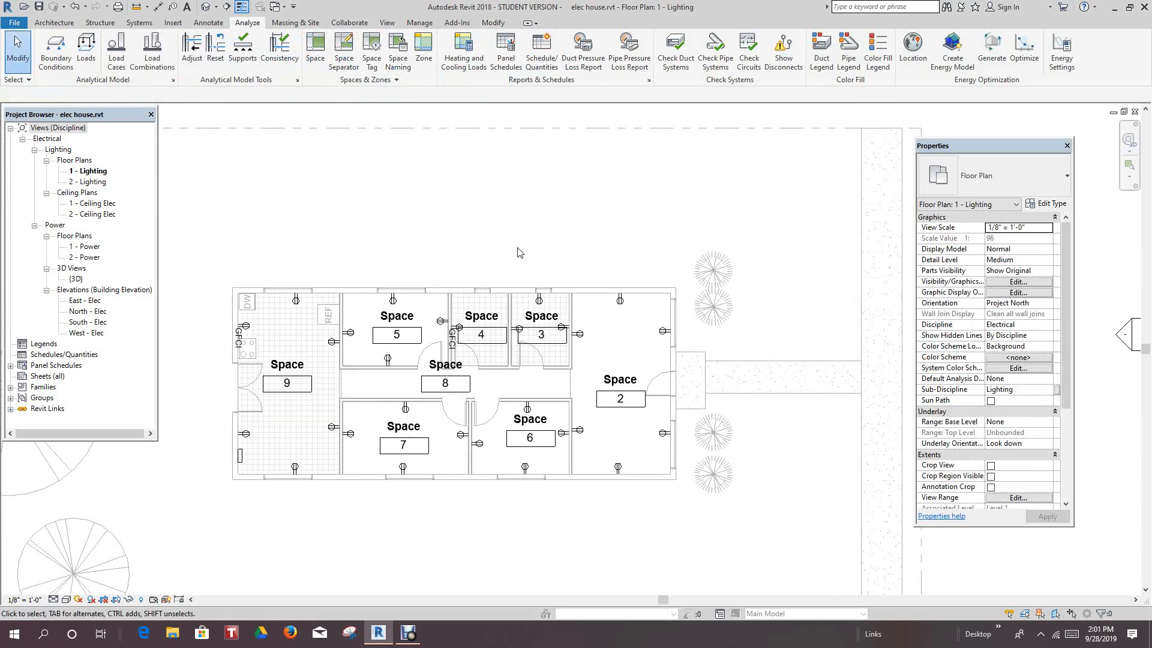
{"action": "scroll", "coordinate": [520, 247], "scroll_direction": "up", "scroll_amount": 1}
{"action": "middle_click_drag", "start_coordinate": [529, 253], "coordinate": [569, 237]}
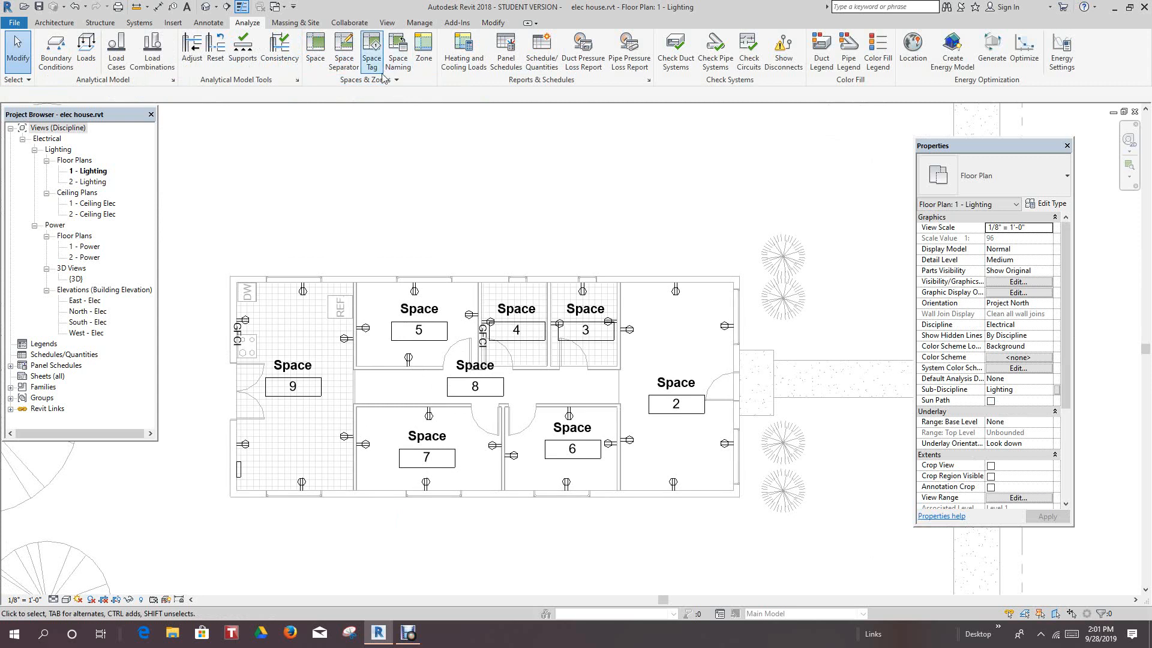
{"action": "left_click", "coordinate": [372, 54]}
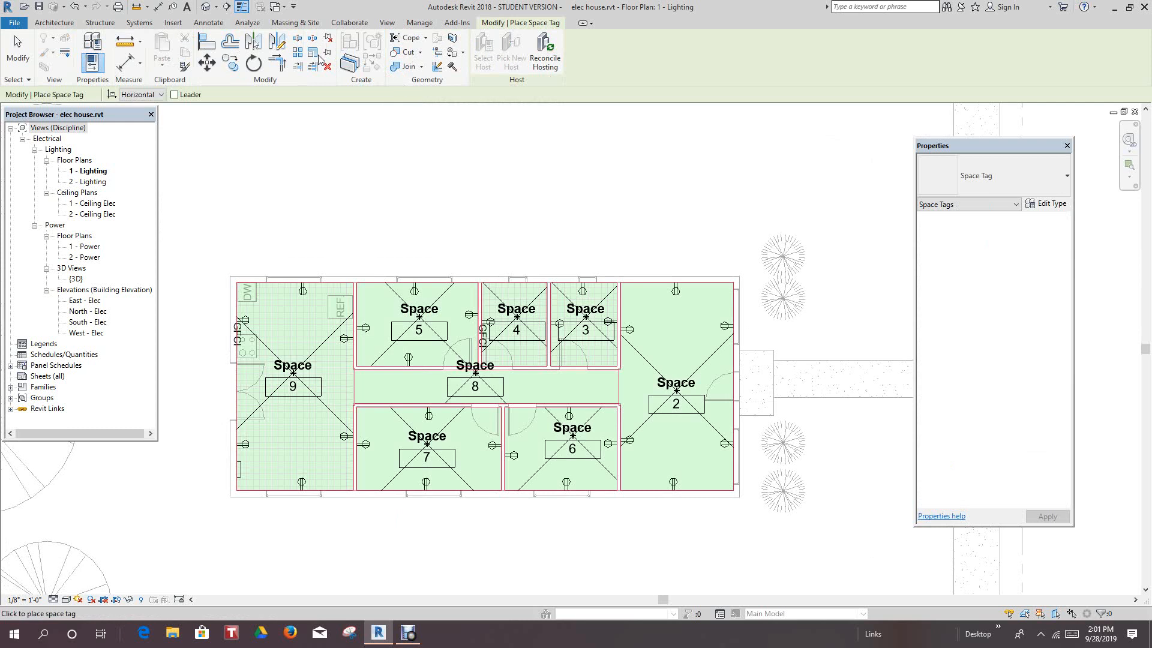
{"action": "left_click", "coordinate": [251, 22]}
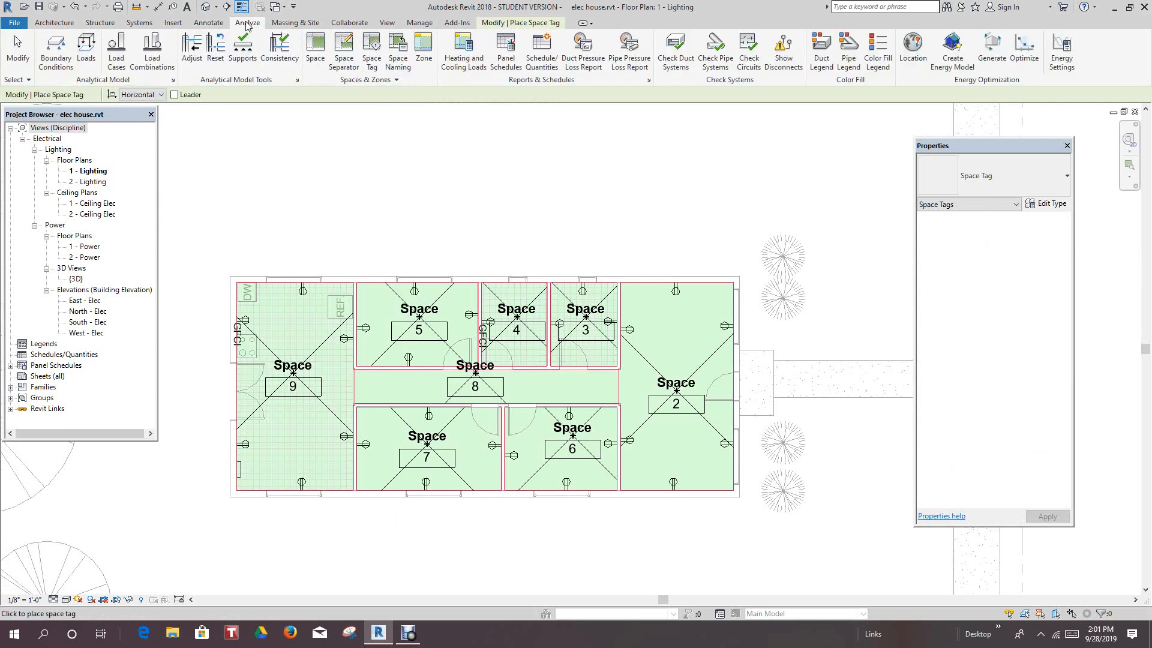
{"action": "left_click", "coordinate": [396, 54]}
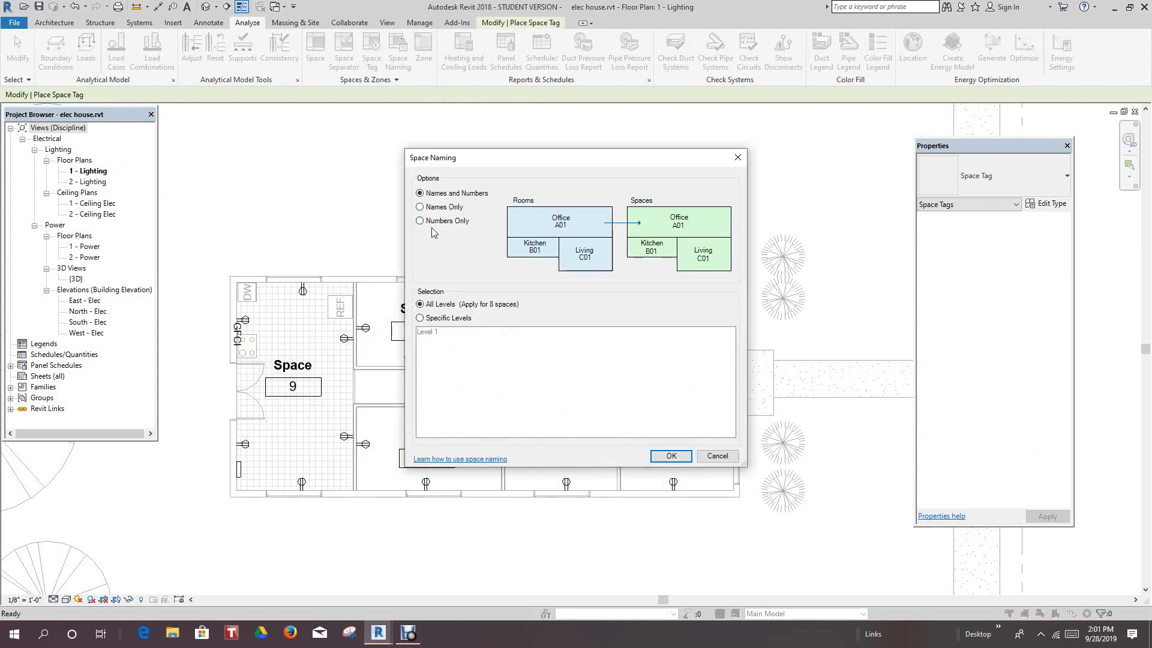
{"action": "left_click", "coordinate": [670, 456]}
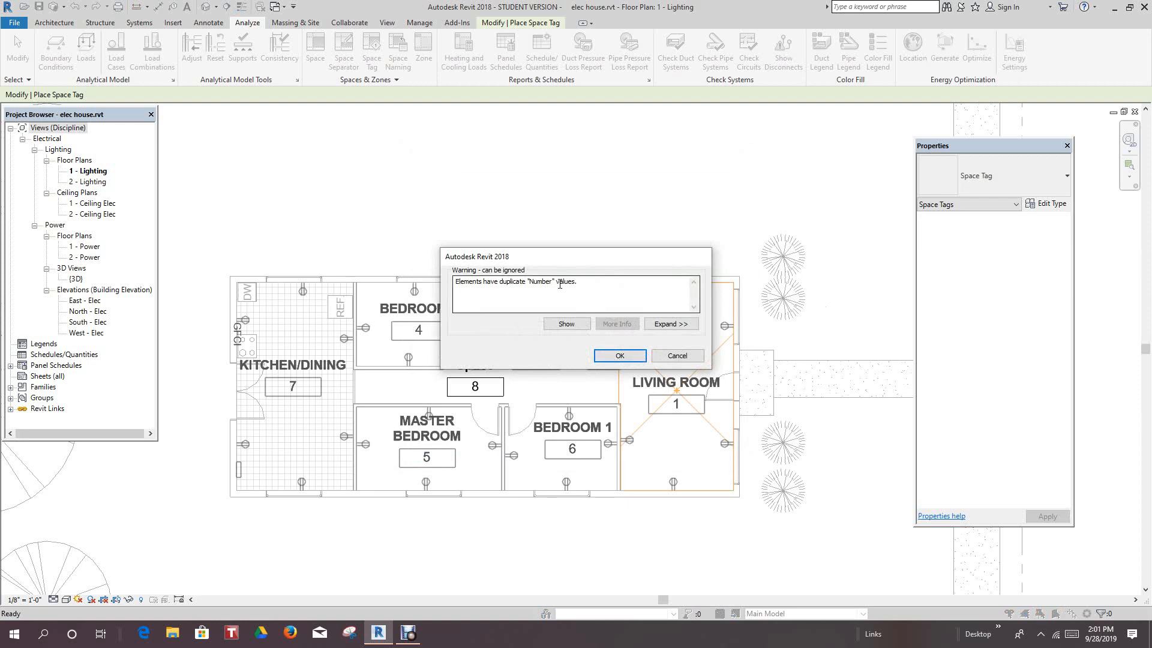
Step: Show the space with the duplicate number in the plan, and accept the warning
{"action": "left_click", "coordinate": [570, 328]}
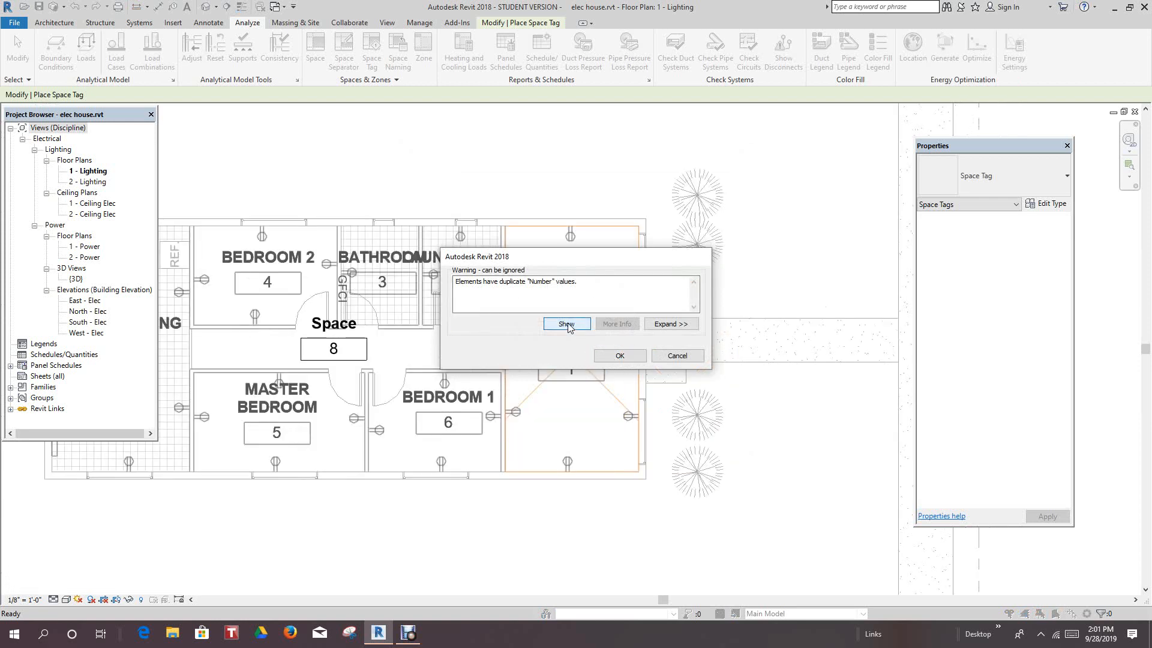
{"action": "left_click_drag", "start_coordinate": [610, 264], "coordinate": [772, 261]}
{"action": "left_click", "coordinate": [780, 345]}
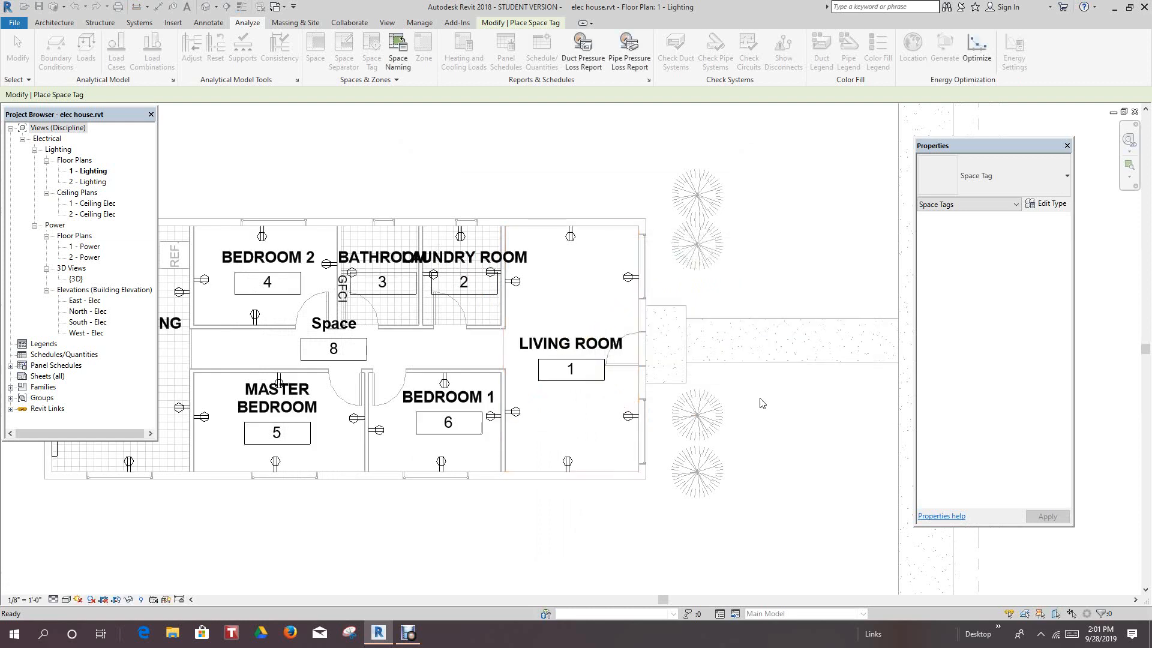
Step: Set the floor plan's view scale to 1/4" = 1'-0" and end the Space Tag command
{"action": "scroll", "coordinate": [729, 380], "scroll_direction": "down", "scroll_amount": 4}
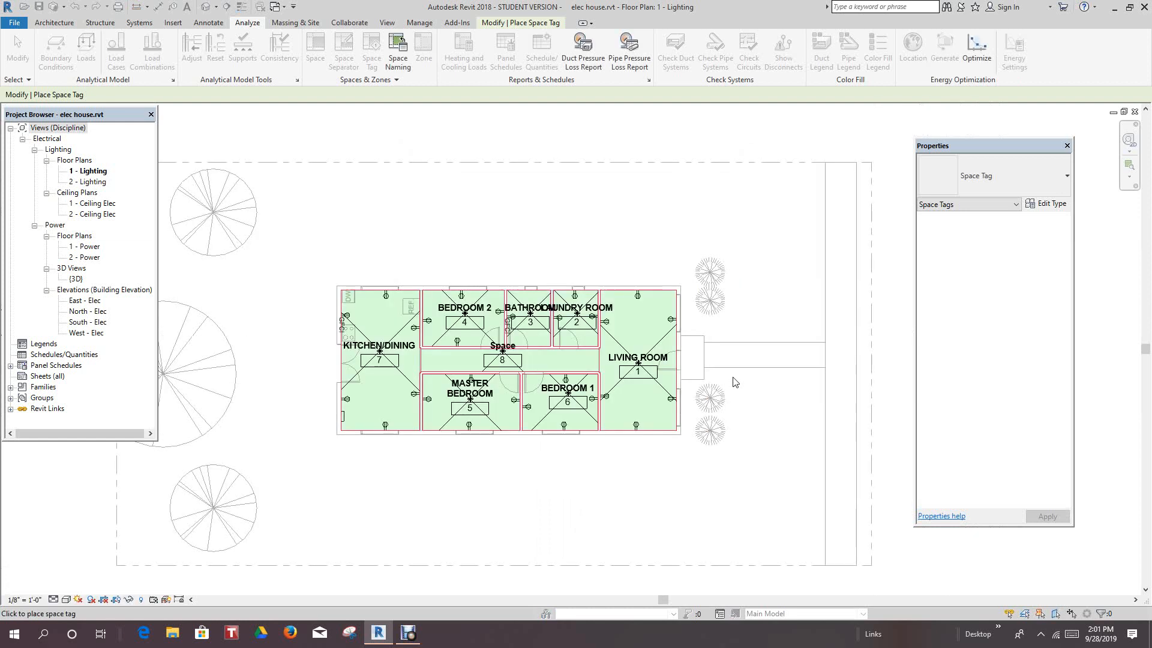
{"action": "scroll", "coordinate": [511, 477], "scroll_direction": "up", "scroll_amount": 2}
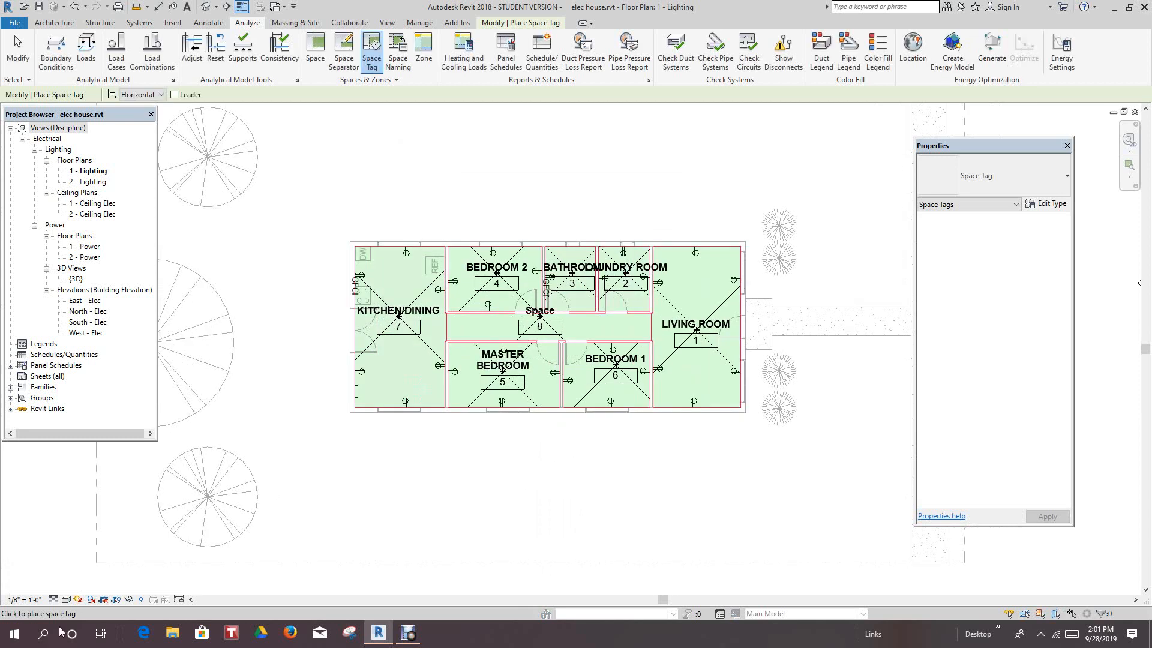
{"action": "left_click", "coordinate": [21, 599]}
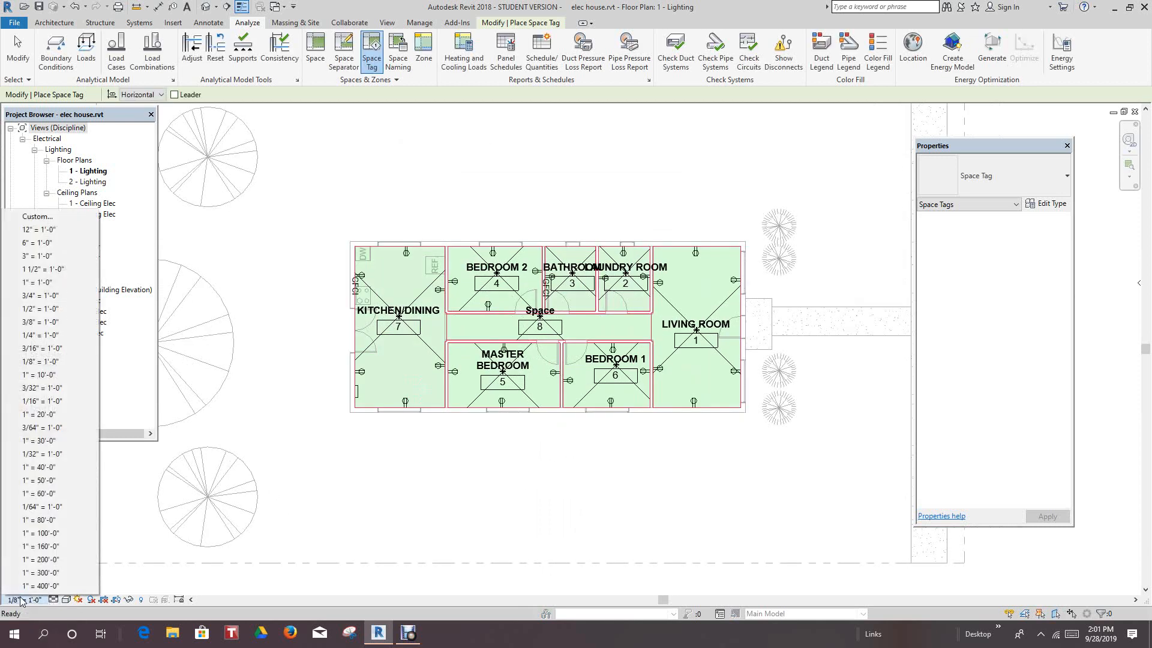
{"action": "left_click", "coordinate": [39, 361]}
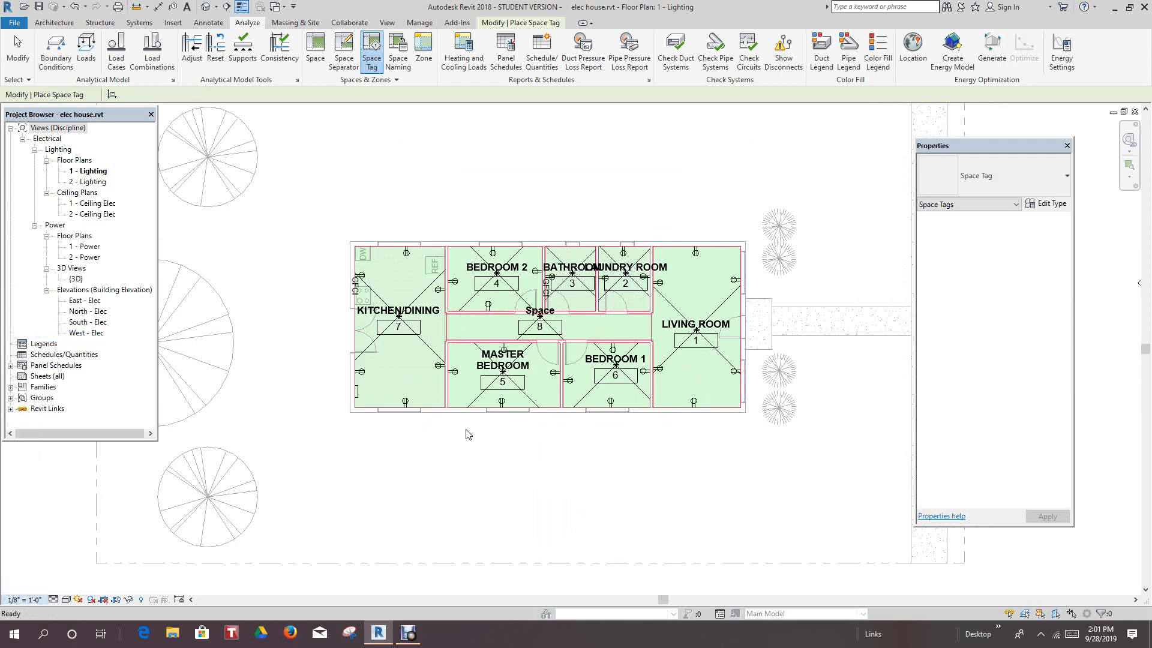
{"action": "scroll", "coordinate": [719, 437], "scroll_direction": "up", "scroll_amount": 1}
{"action": "scroll", "coordinate": [659, 469], "scroll_direction": "up", "scroll_amount": 2}
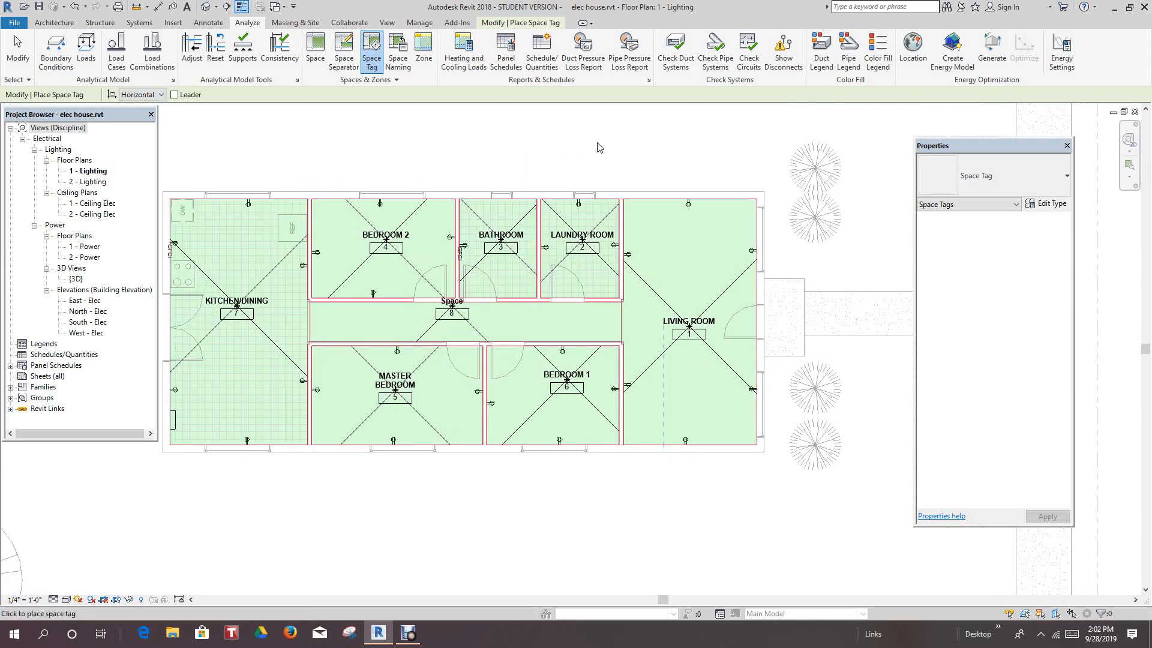
{"action": "scroll", "coordinate": [602, 146], "scroll_direction": "down", "scroll_amount": 3}
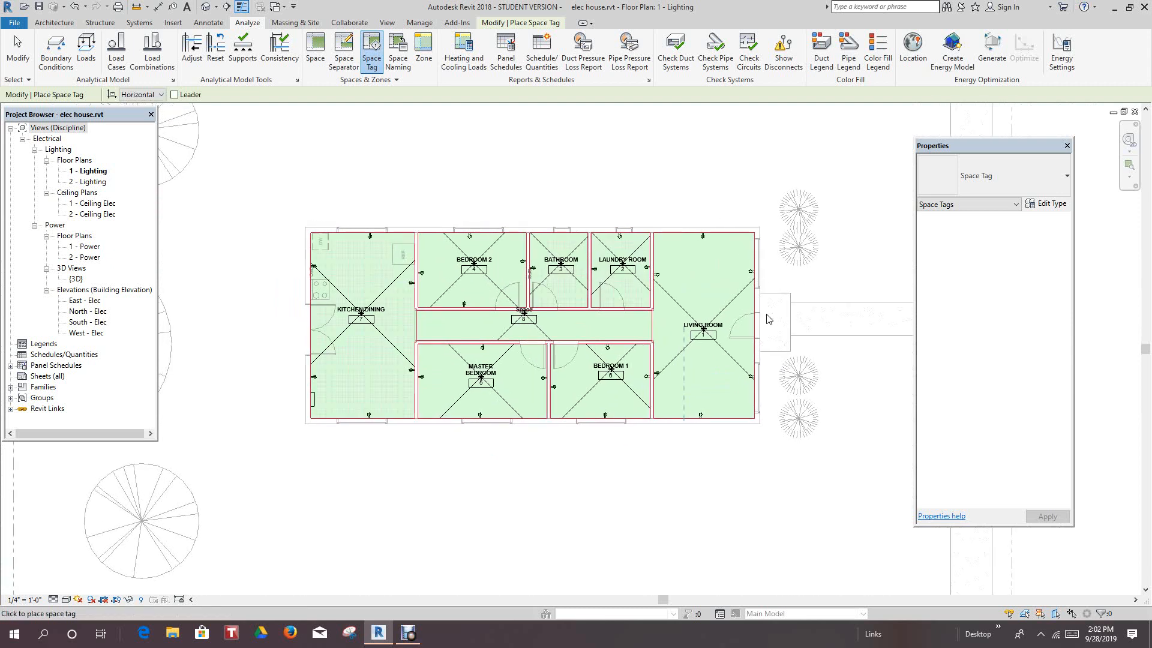
{"action": "scroll", "coordinate": [770, 319], "scroll_direction": "up", "scroll_amount": 2}
{"action": "scroll", "coordinate": [807, 327], "scroll_direction": "down", "scroll_amount": 1}
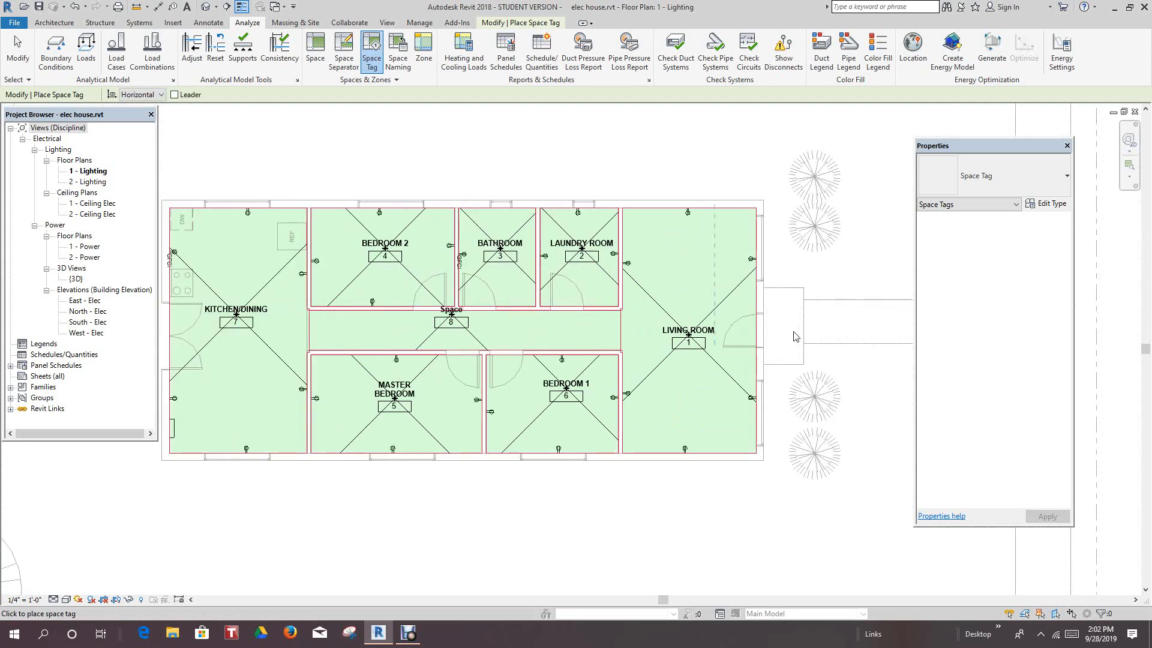
{"action": "left_click", "coordinate": [27, 47]}
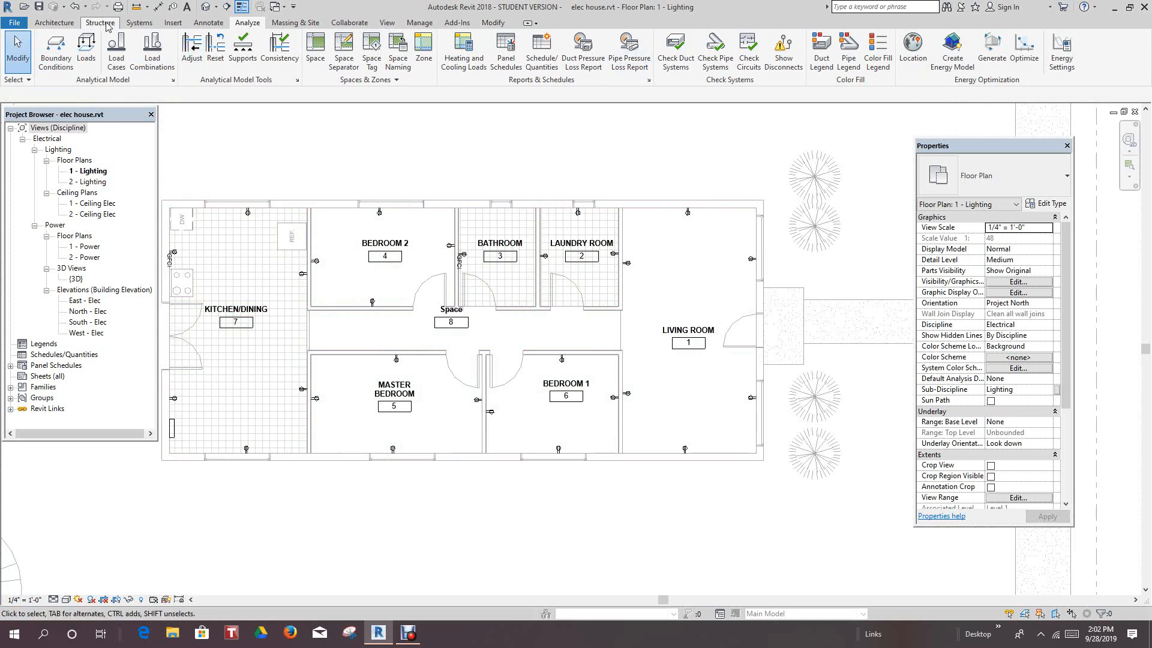
{"action": "left_click", "coordinate": [139, 23]}
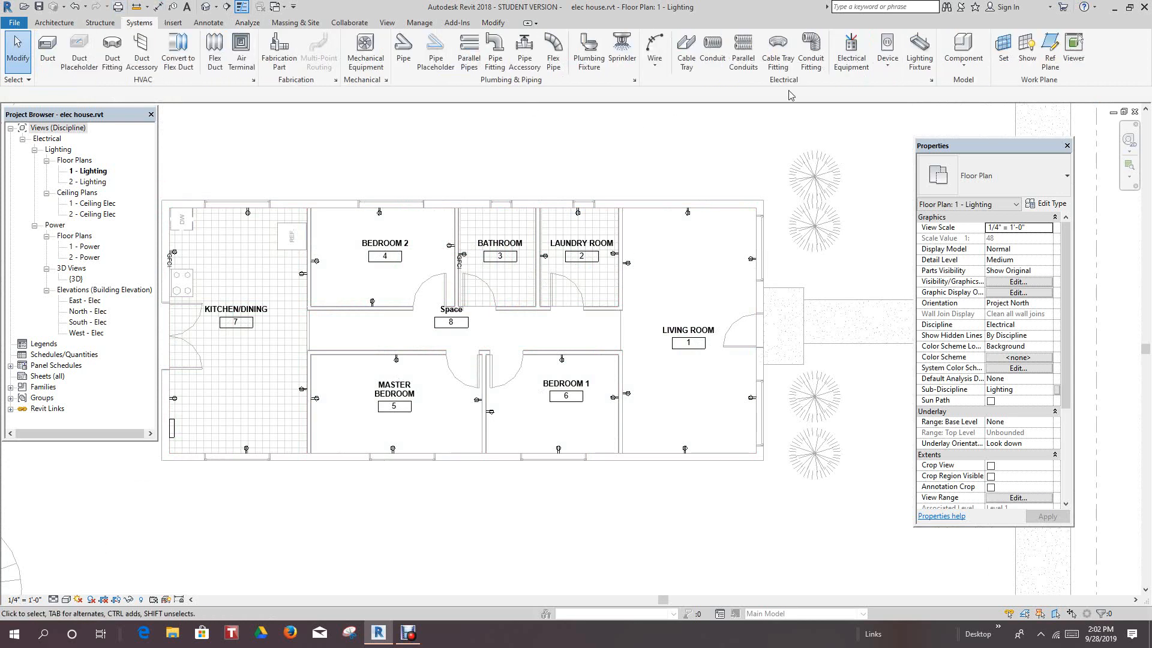
{"action": "left_click", "coordinate": [887, 53]}
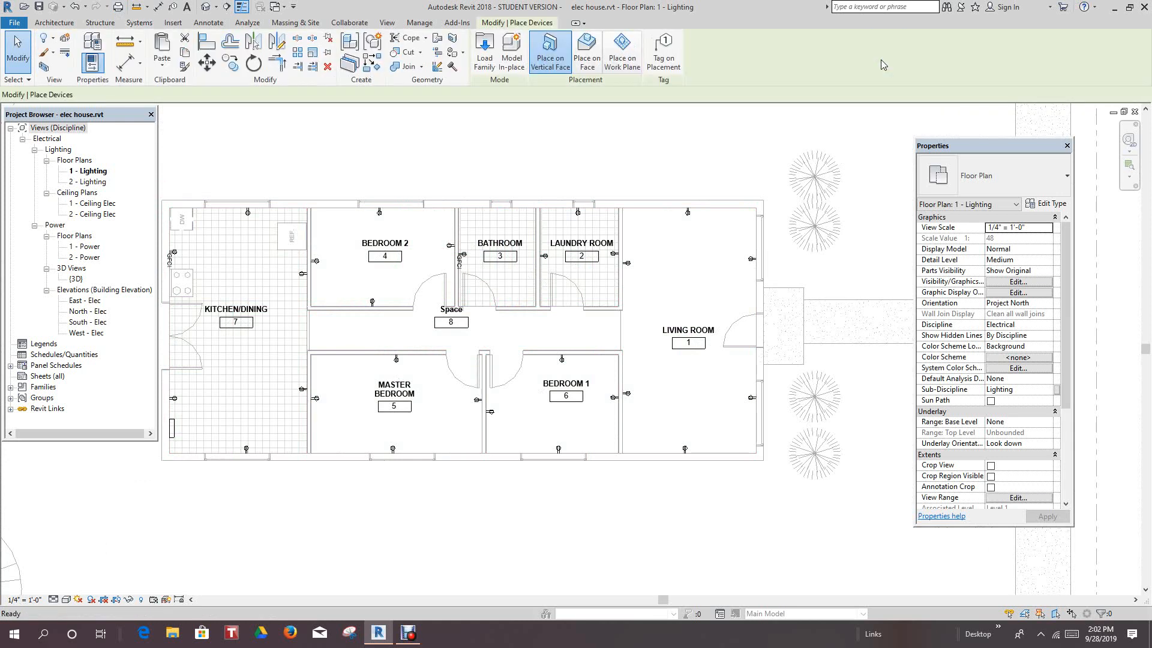
{"action": "scroll", "coordinate": [702, 237], "scroll_direction": "up", "scroll_amount": 1}
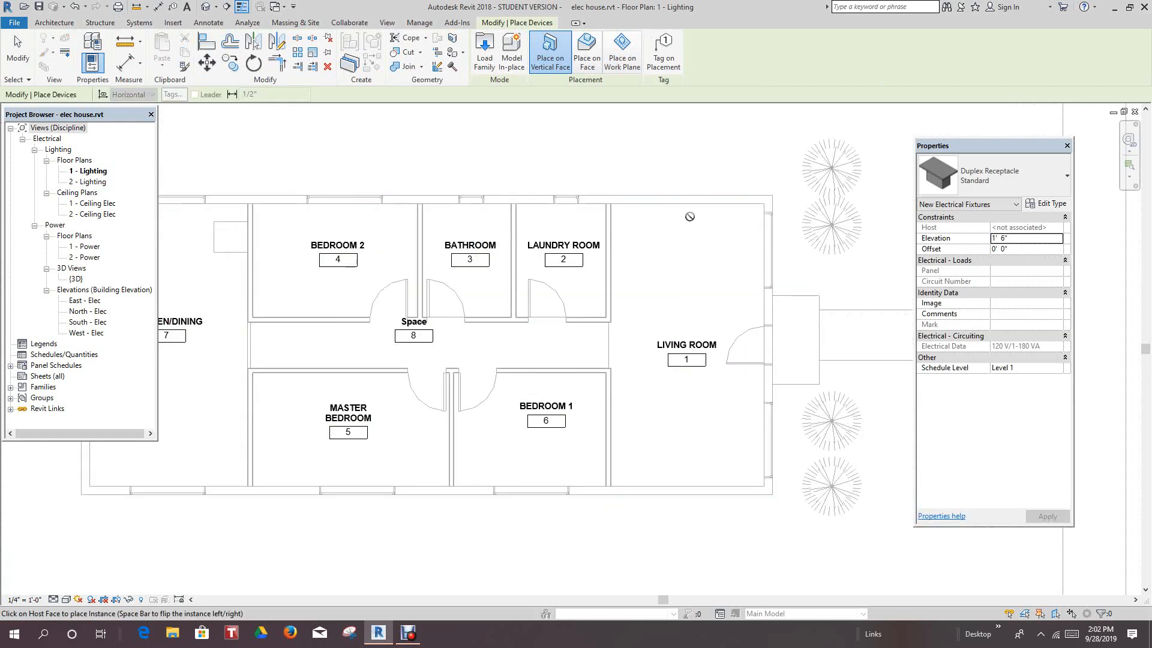
{"action": "left_click", "coordinate": [686, 207]}
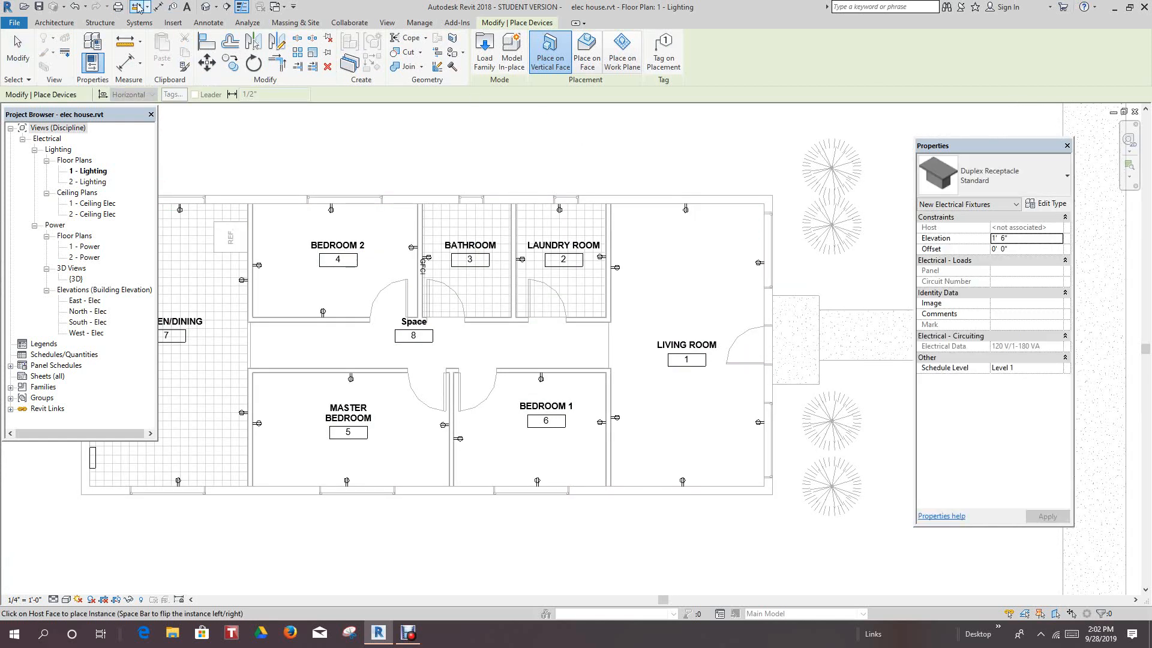
{"action": "left_click", "coordinate": [24, 53]}
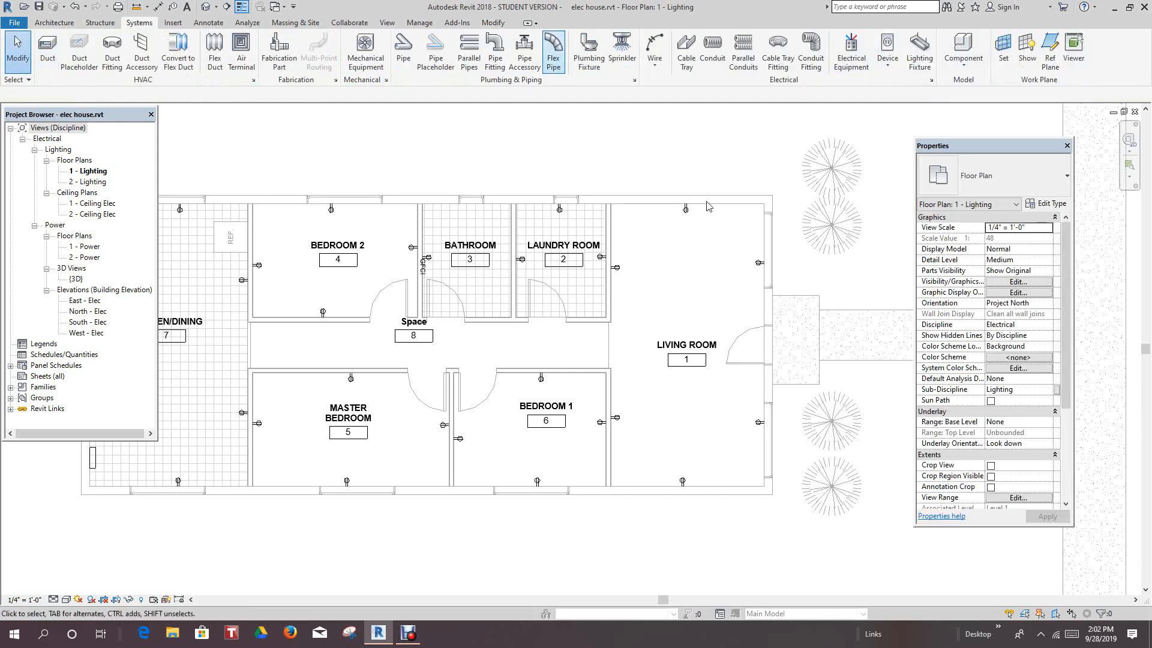
Step: Create a power circuit from the receptacle on the living room's north wall and assign it to Panel 1
{"action": "left_click", "coordinate": [686, 216]}
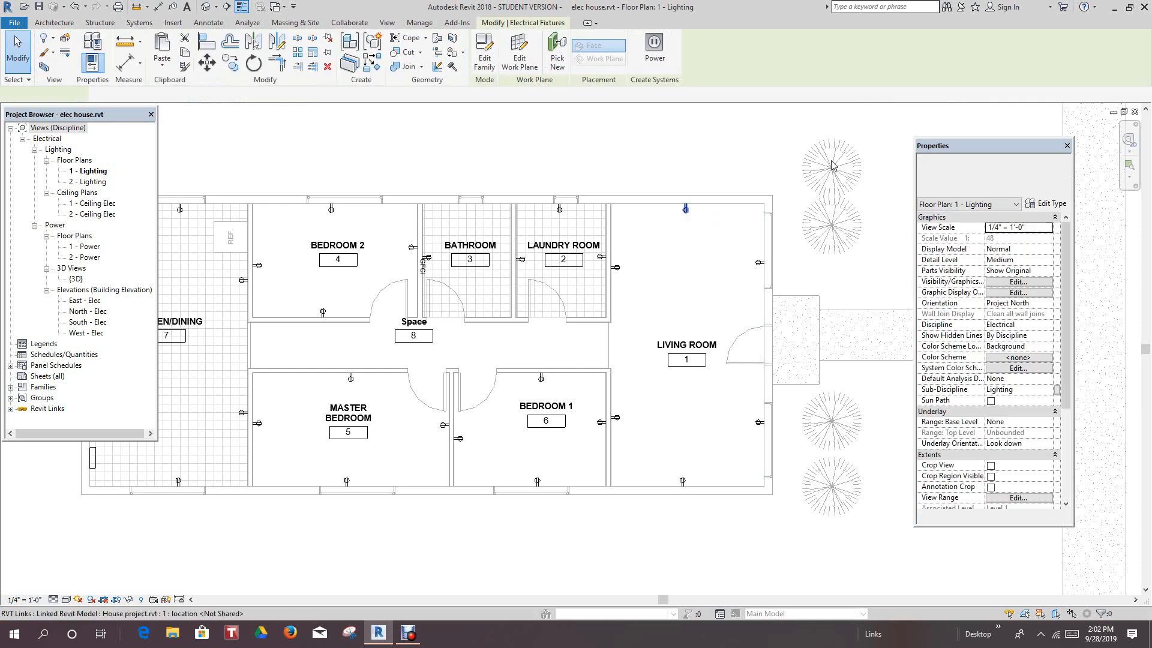
{"action": "left_click", "coordinate": [655, 51]}
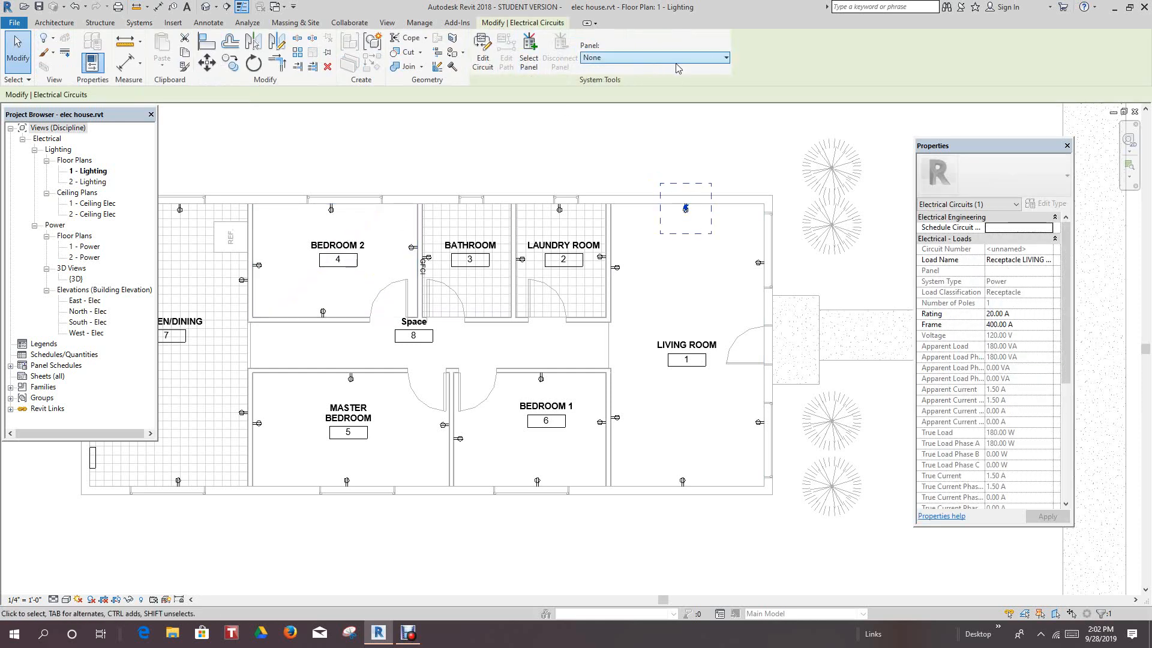
{"action": "left_click", "coordinate": [727, 59]}
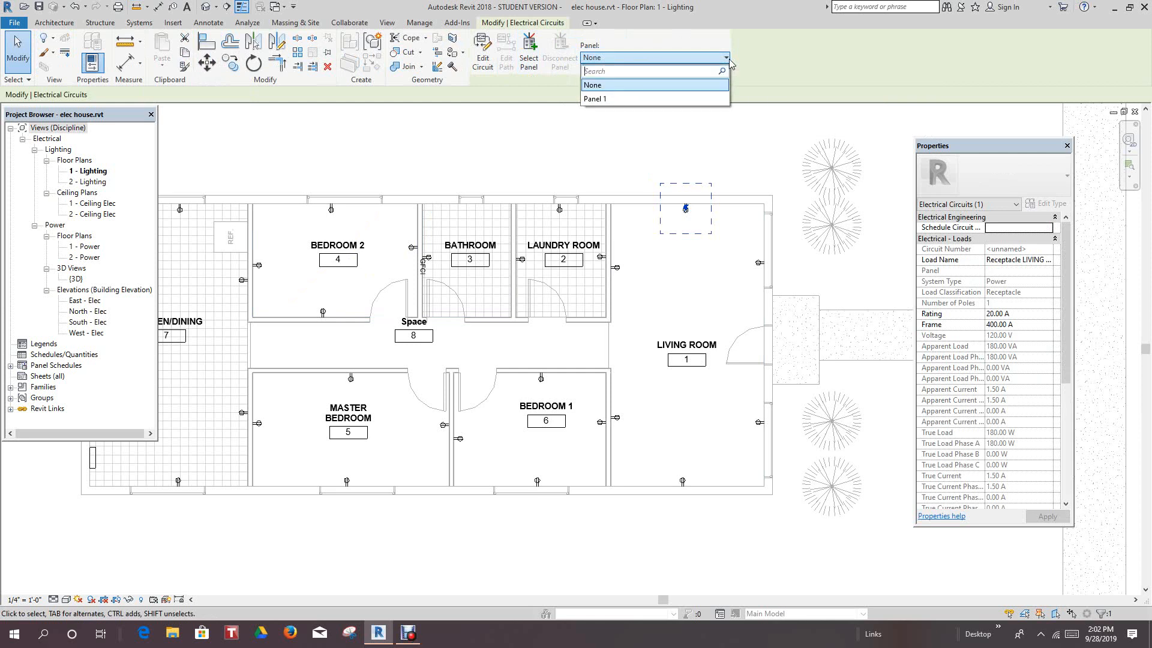
{"action": "left_click", "coordinate": [604, 99]}
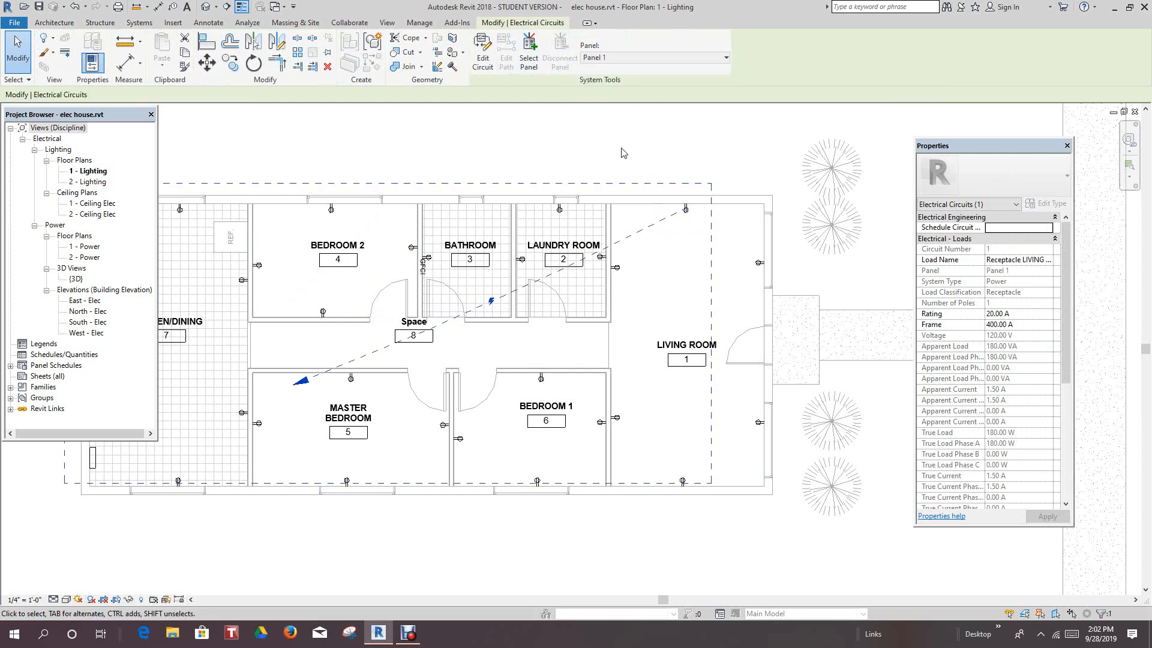
Step: Add the living room's other receptacles on the east, south and west walls to the circuit, and finish editing it
{"action": "scroll", "coordinate": [360, 351], "scroll_direction": "down", "scroll_amount": 2}
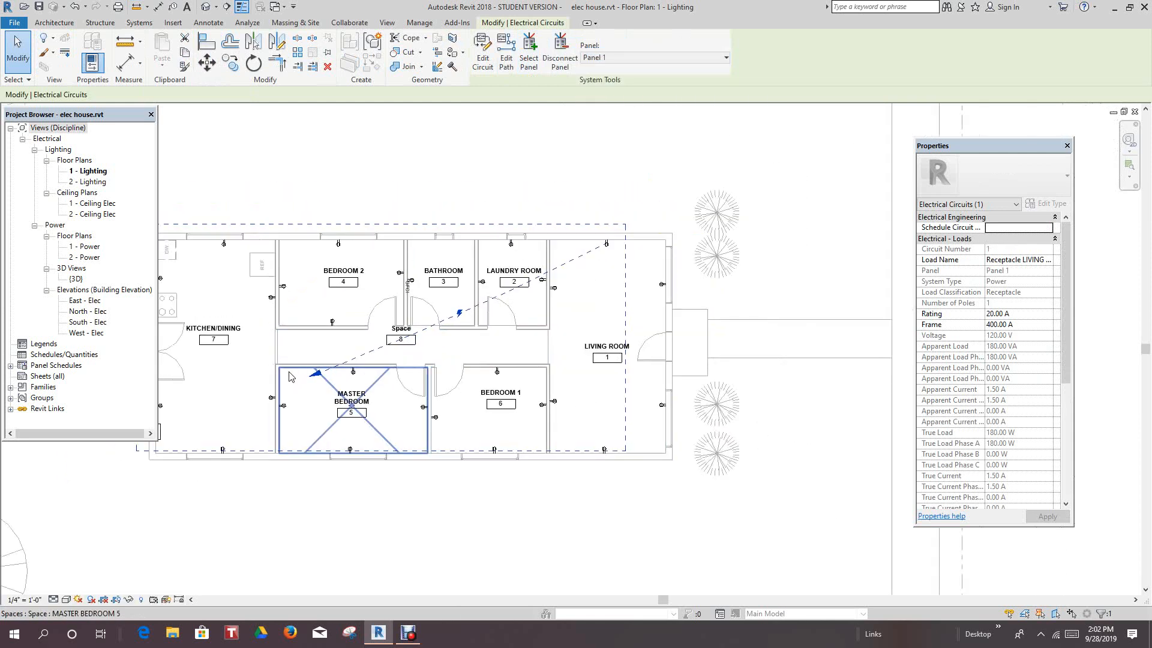
{"action": "scroll", "coordinate": [288, 377], "scroll_direction": "down", "scroll_amount": 3}
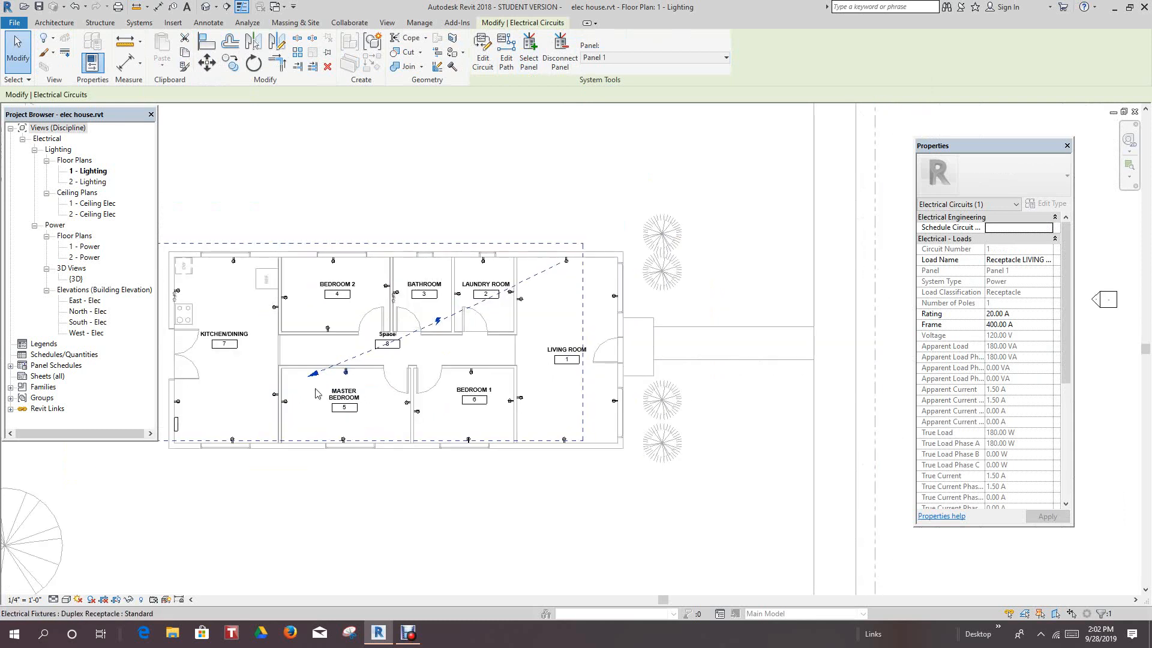
{"action": "scroll", "coordinate": [550, 298], "scroll_direction": "up", "scroll_amount": 2}
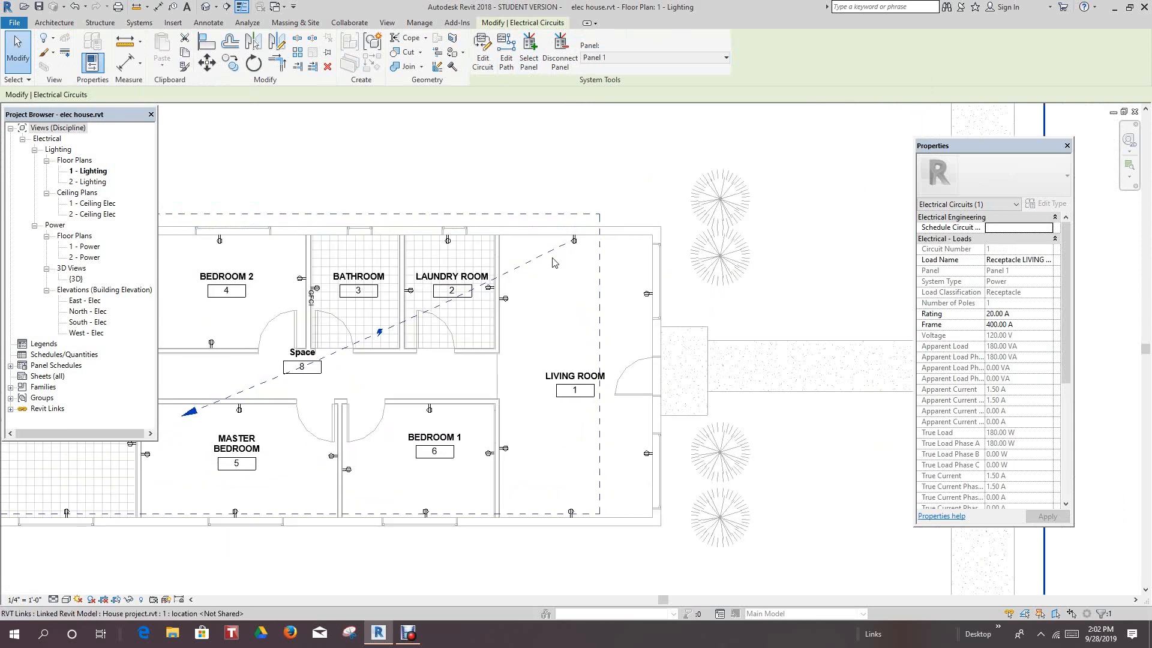
{"action": "left_click", "coordinate": [483, 57]}
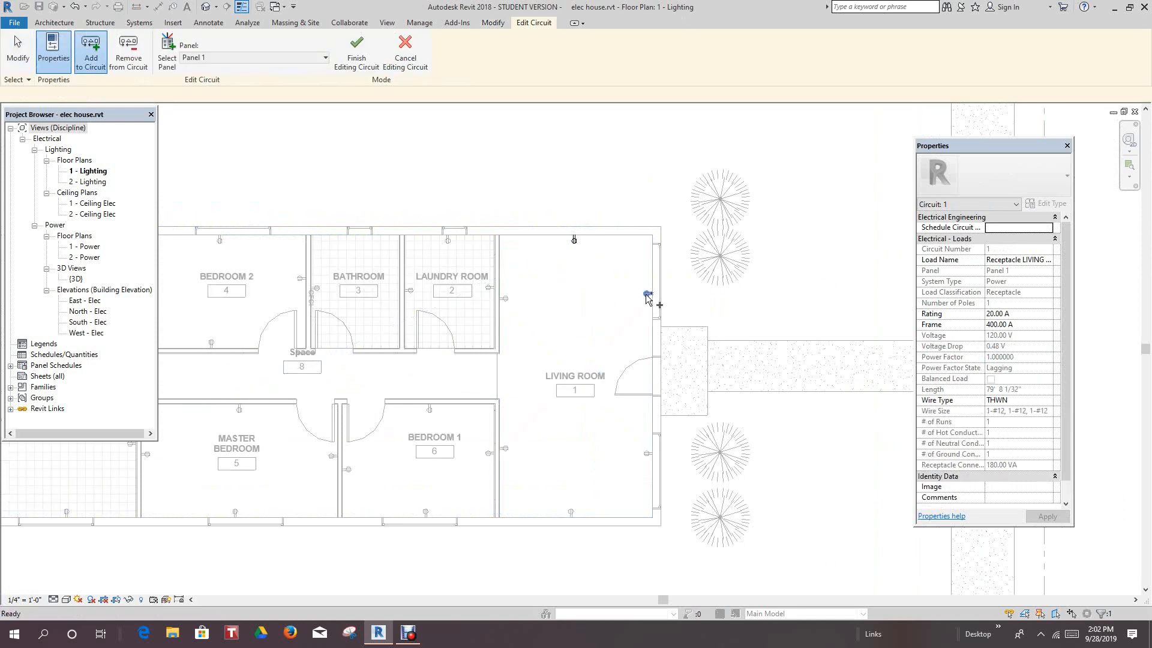
{"action": "left_click", "coordinate": [644, 454]}
{"action": "left_click", "coordinate": [571, 513]}
{"action": "left_click", "coordinate": [507, 451]}
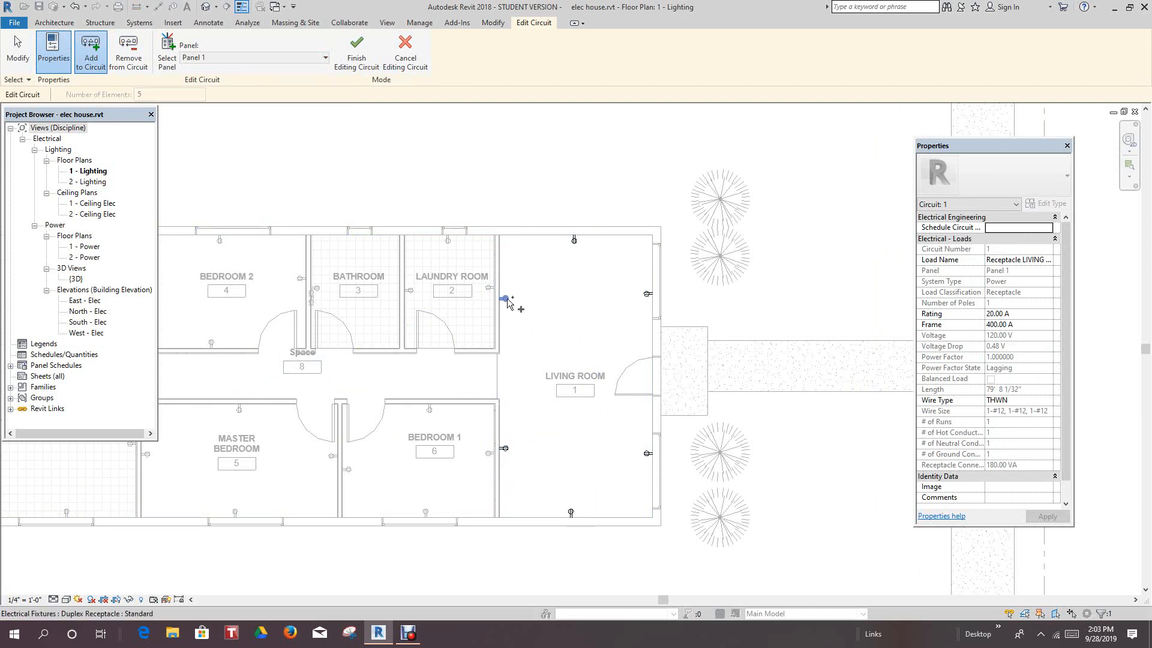
{"action": "left_click", "coordinate": [357, 49]}
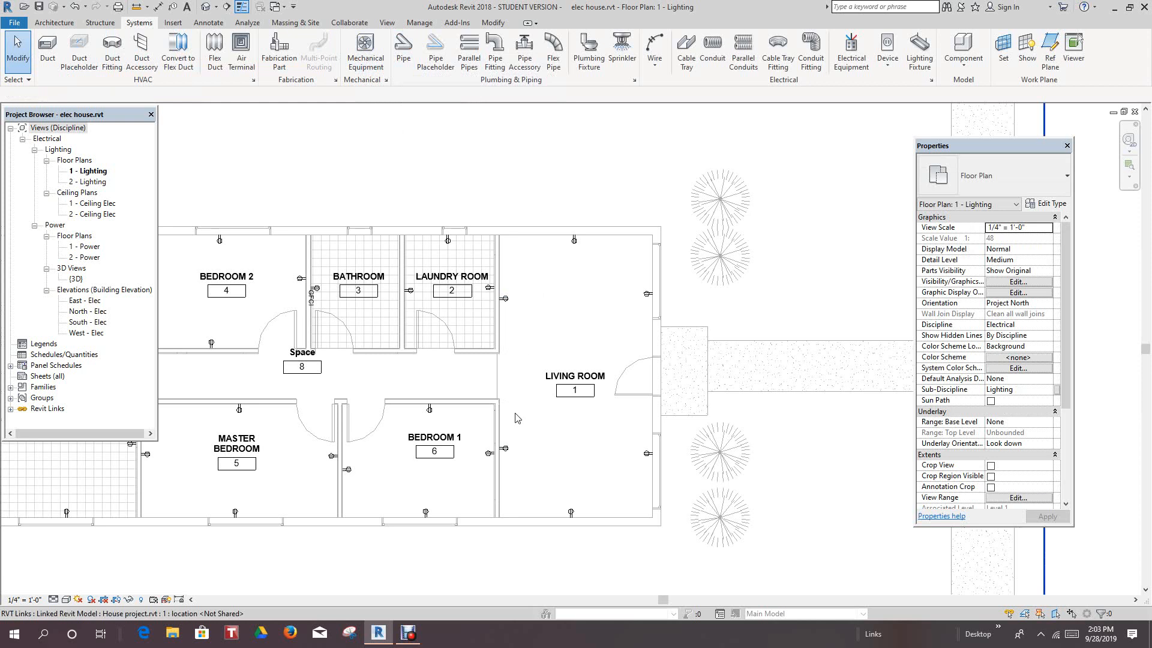
Step: Convert the living room receptacle circuit to arc wiring and clear the selection
{"action": "scroll", "coordinate": [658, 480], "scroll_direction": "down", "scroll_amount": 2}
{"action": "scroll", "coordinate": [658, 480], "scroll_direction": "up", "scroll_amount": 3}
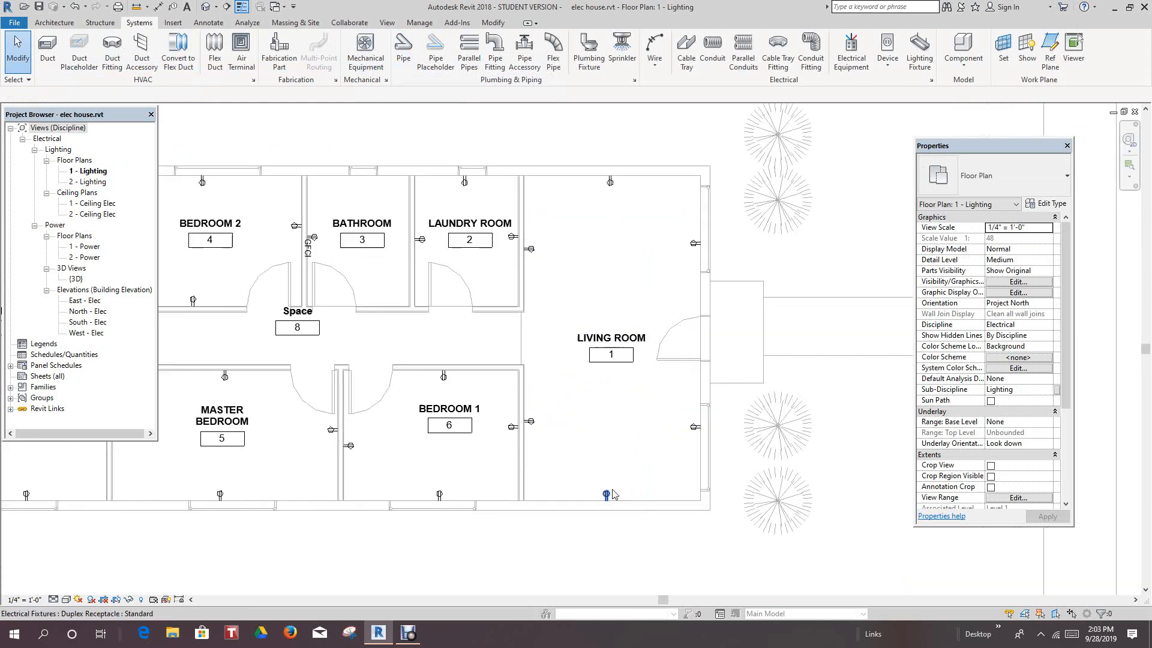
{"action": "key", "text": "Tab"}
{"action": "left_click", "coordinate": [606, 496]}
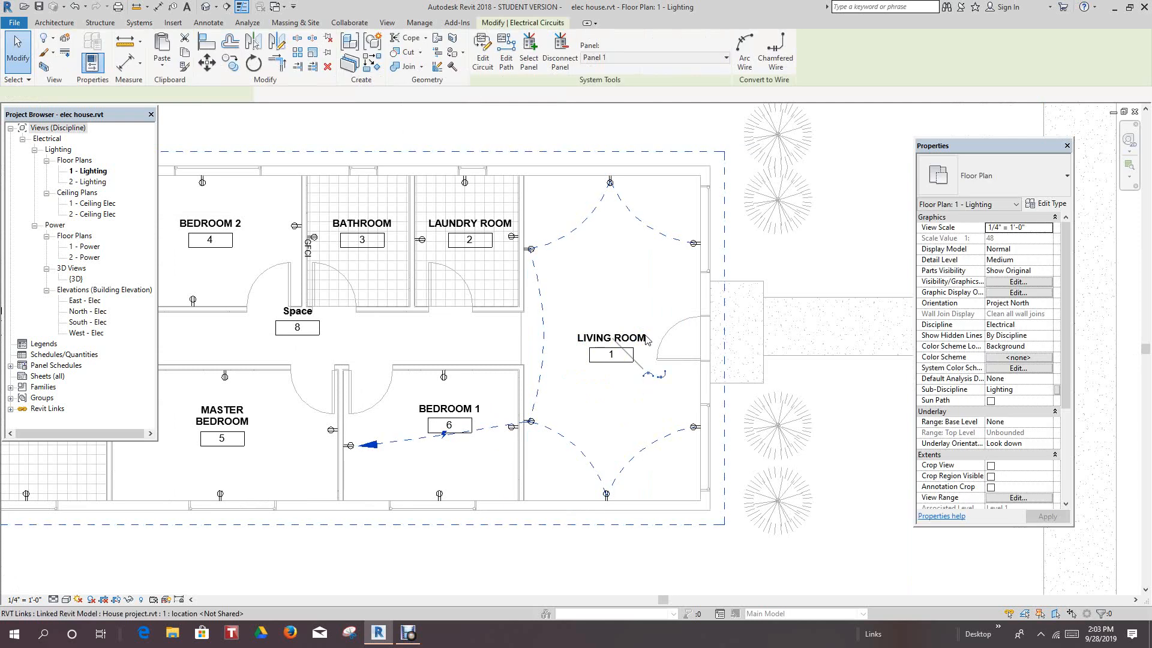
{"action": "left_click", "coordinate": [652, 376]}
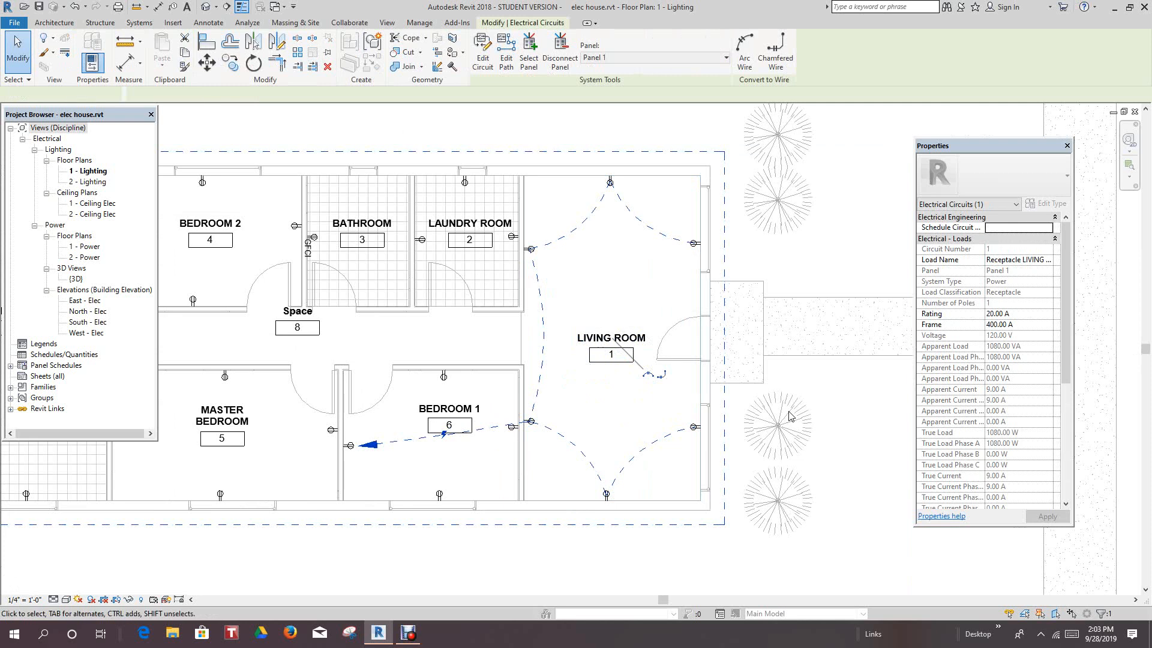
{"action": "left_click", "coordinate": [831, 415]}
{"action": "scroll", "coordinate": [825, 411], "scroll_direction": "down", "scroll_amount": 3}
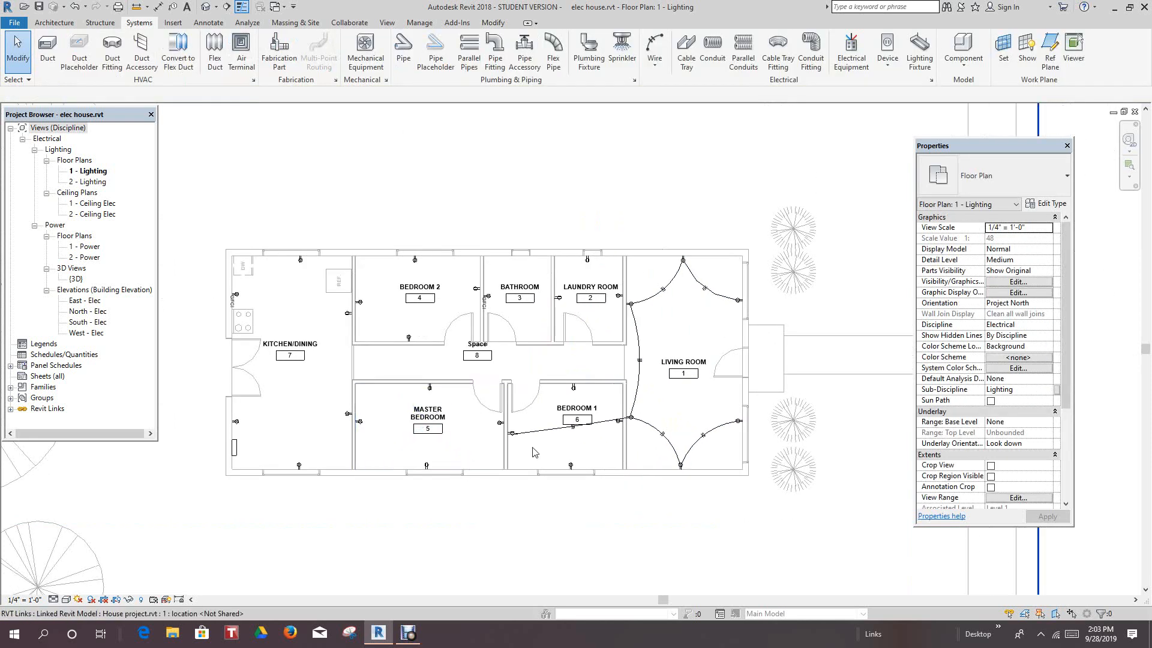
Step: Reshape the living room home-run wire so its arrow end sits outside Bedroom 1's south wall and its arc bows to the southeast
{"action": "scroll", "coordinate": [532, 448], "scroll_direction": "up", "scroll_amount": 3}
{"action": "scroll", "coordinate": [257, 471], "scroll_direction": "down", "scroll_amount": 3}
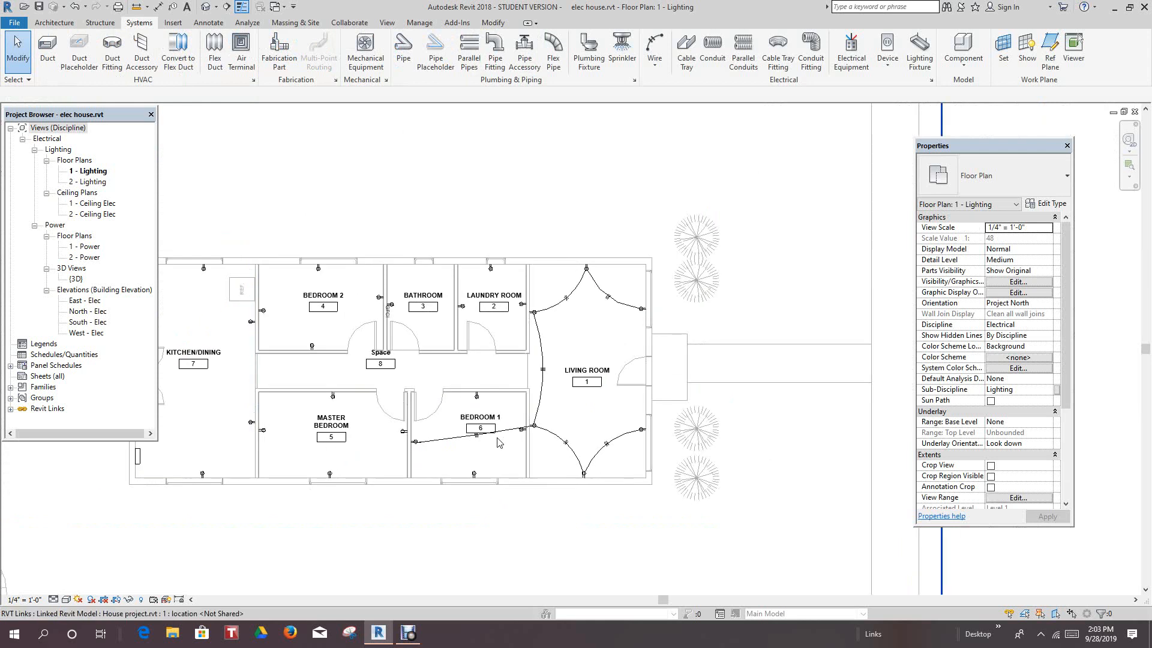
{"action": "left_click", "coordinate": [478, 441]}
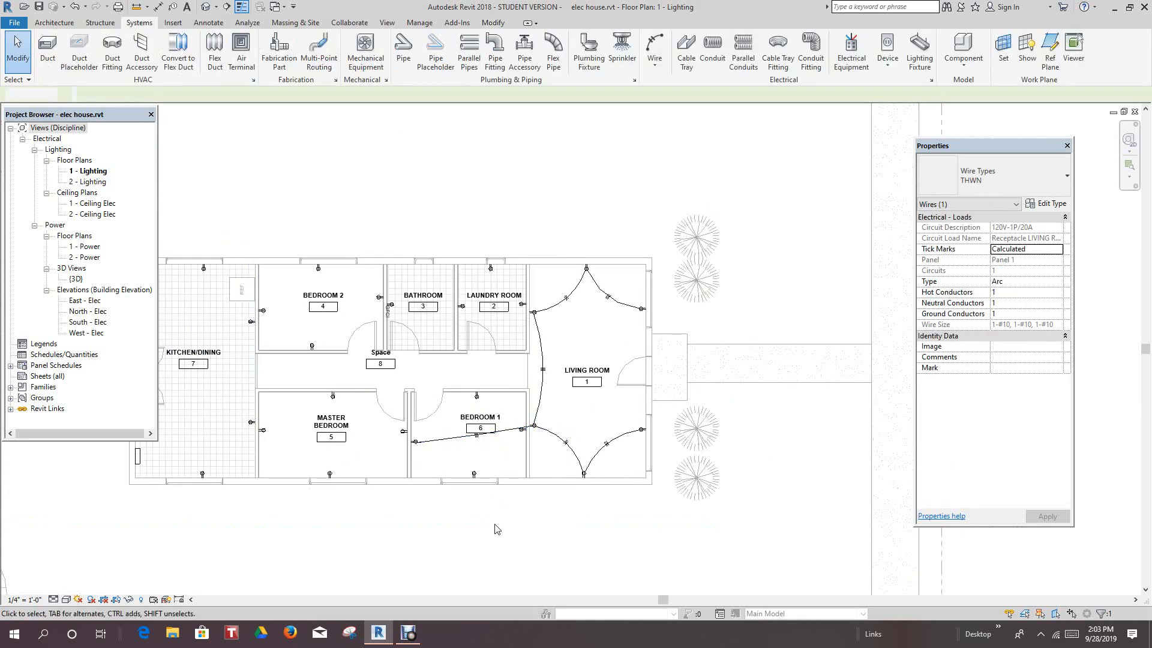
{"action": "scroll", "coordinate": [480, 504], "scroll_direction": "up", "scroll_amount": 3}
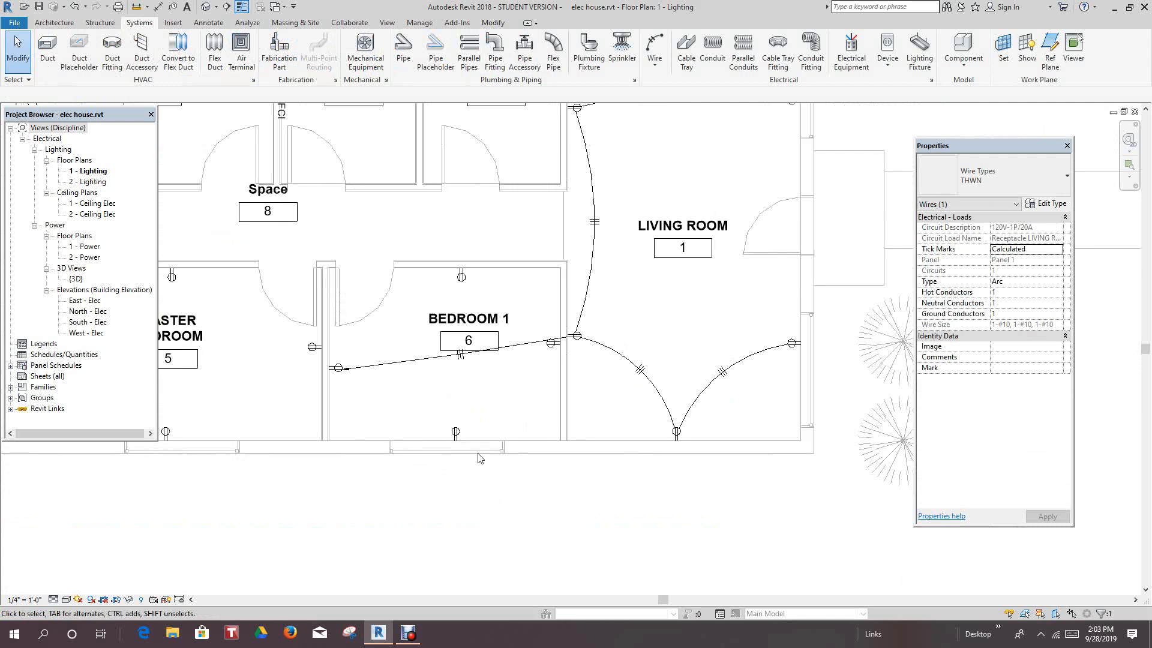
{"action": "left_click", "coordinate": [467, 359]}
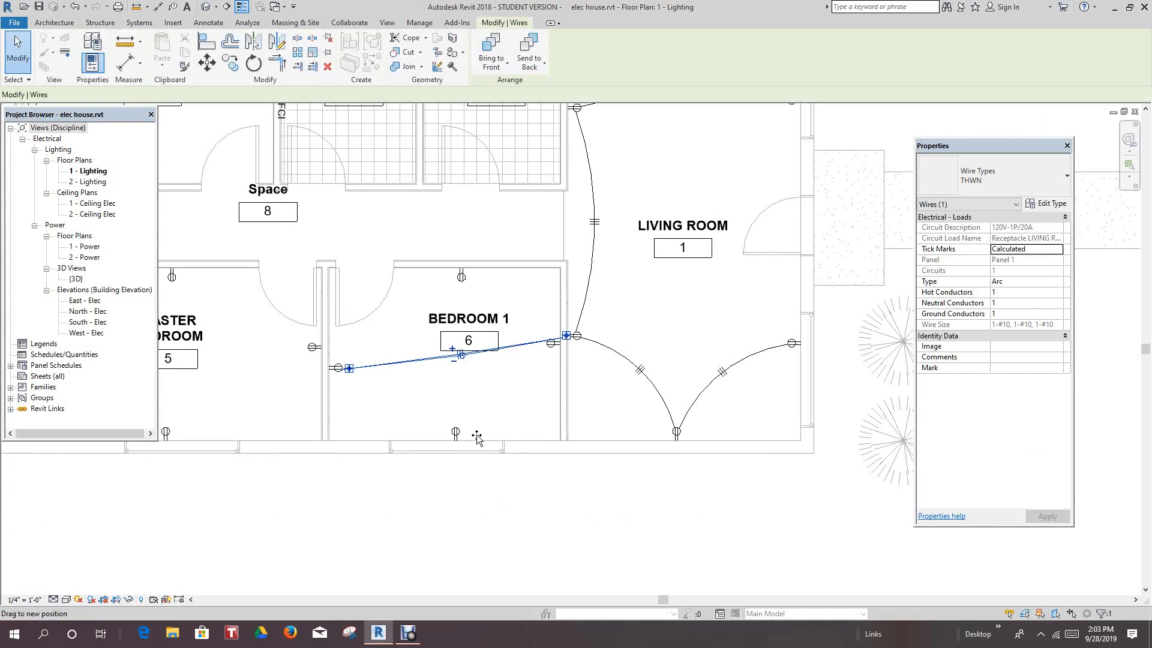
{"action": "left_click", "coordinate": [316, 542]}
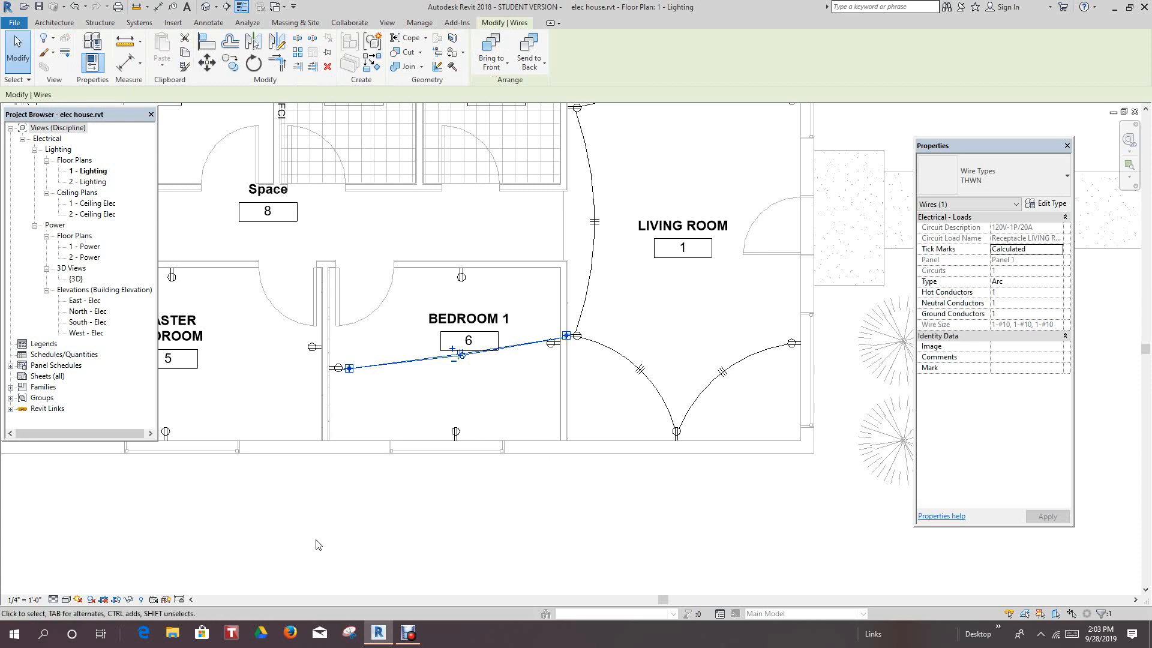
{"action": "left_click", "coordinate": [354, 374]}
{"action": "left_click_drag", "start_coordinate": [355, 374], "coordinate": [334, 514]}
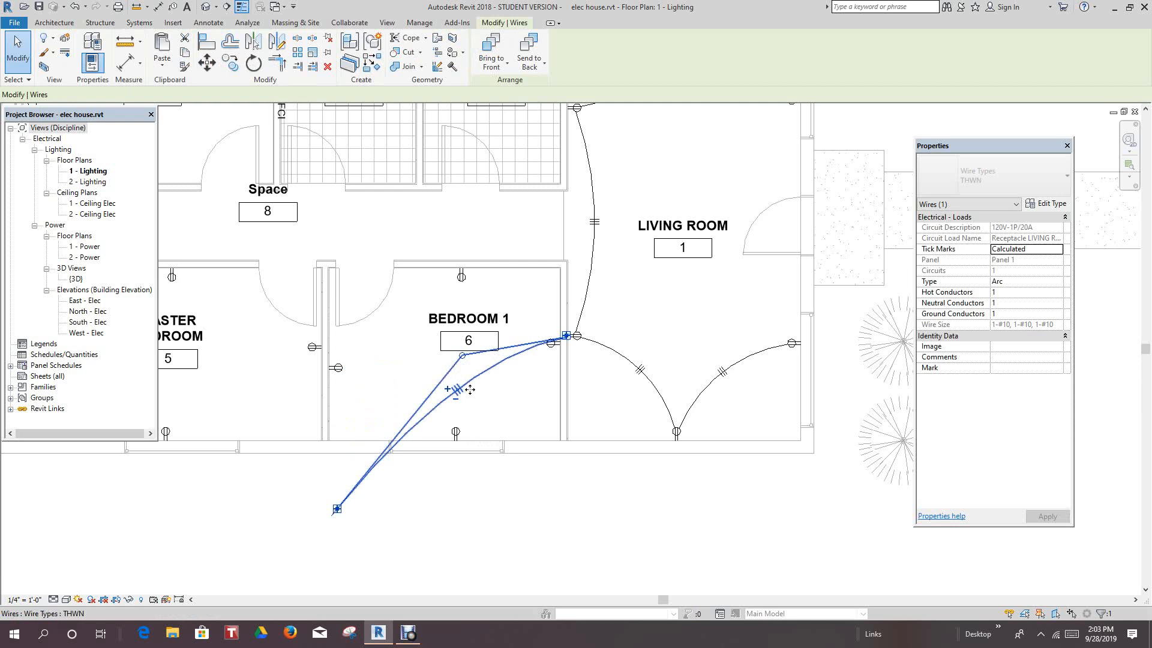
{"action": "left_click_drag", "start_coordinate": [497, 432], "coordinate": [509, 498]}
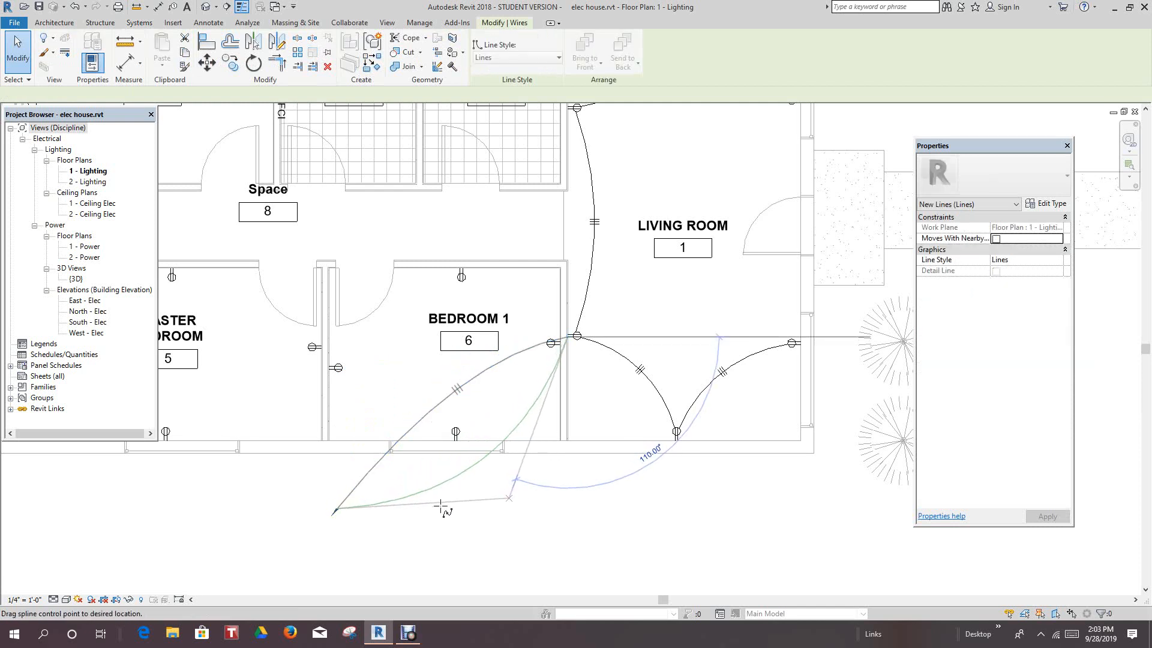
{"action": "left_click_drag", "start_coordinate": [337, 509], "coordinate": [342, 484]}
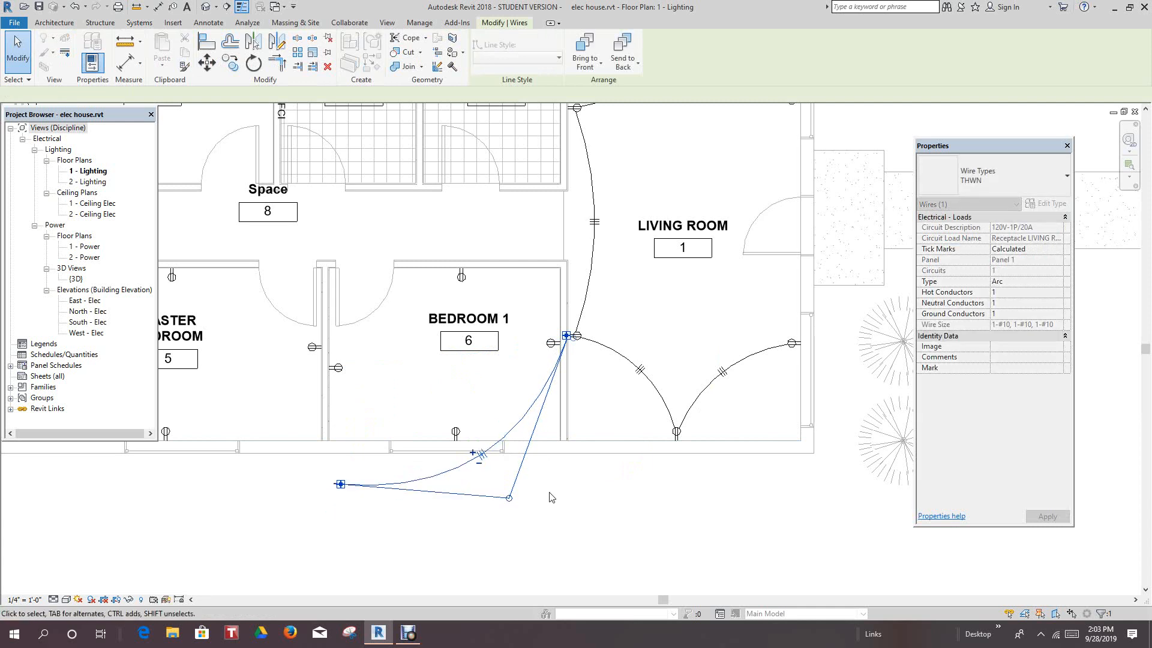
{"action": "scroll", "coordinate": [540, 528], "scroll_direction": "down", "scroll_amount": 3}
{"action": "scroll", "coordinate": [600, 390], "scroll_direction": "down", "scroll_amount": 2}
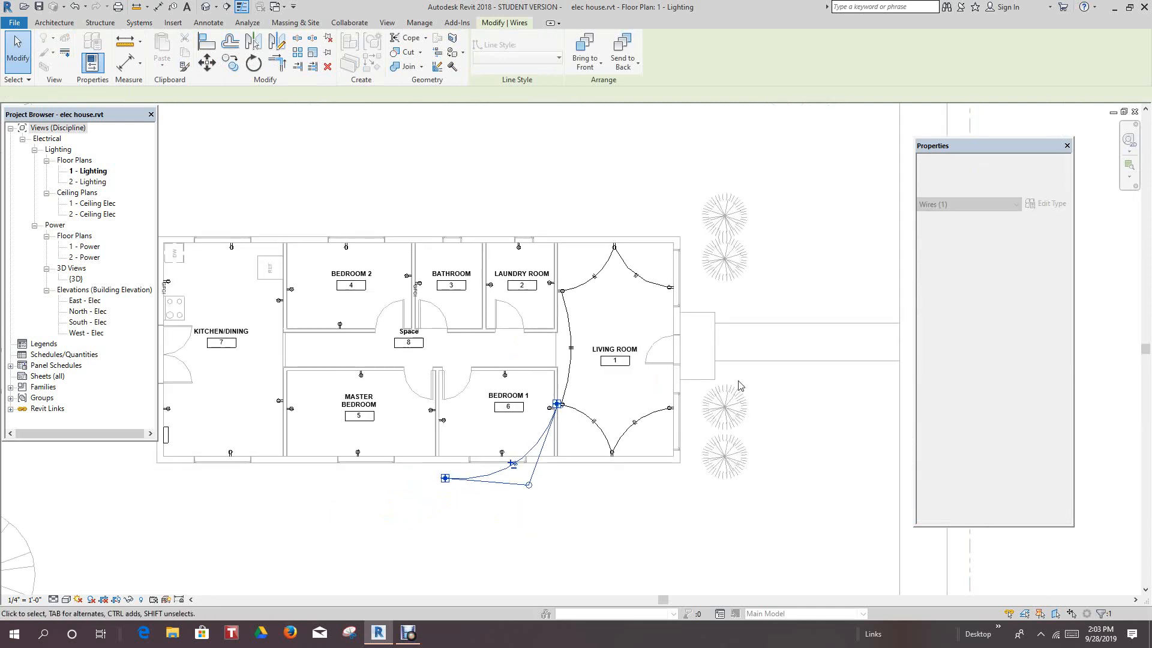
{"action": "scroll", "coordinate": [747, 336], "scroll_direction": "up", "scroll_amount": 3}
{"action": "scroll", "coordinate": [753, 239], "scroll_direction": "up", "scroll_amount": 1}
{"action": "scroll", "coordinate": [754, 240], "scroll_direction": "down", "scroll_amount": 1}
{"action": "middle_click_drag", "start_coordinate": [770, 252], "coordinate": [785, 275]}
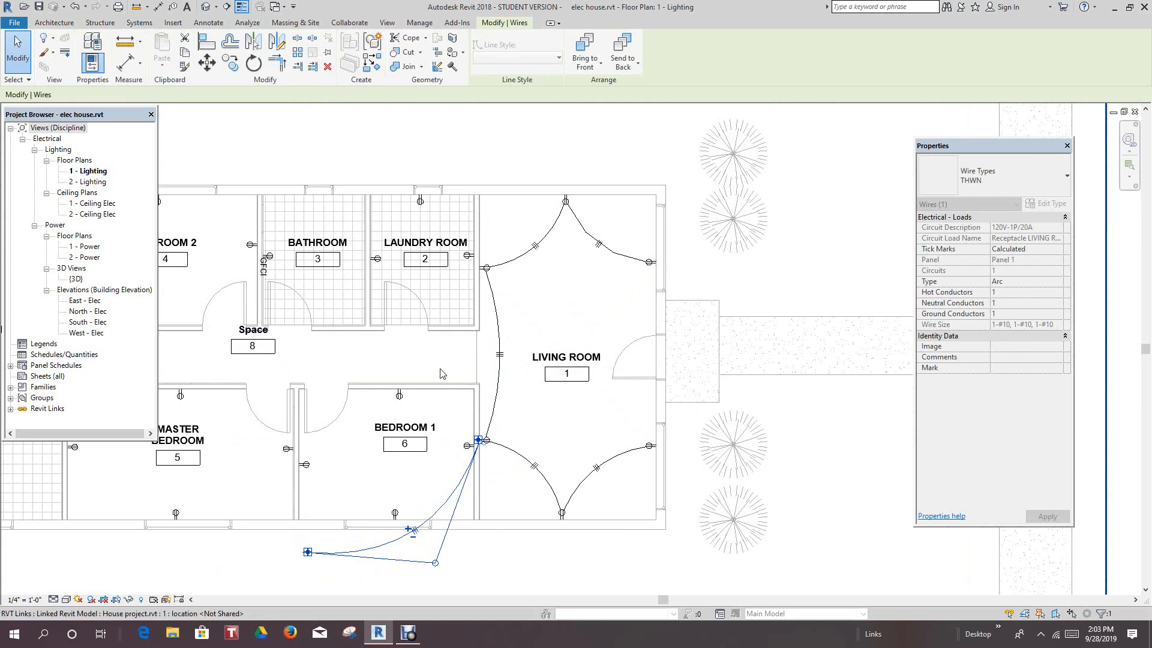
{"action": "scroll", "coordinate": [441, 363], "scroll_direction": "up", "scroll_amount": 1}
{"action": "scroll", "coordinate": [457, 349], "scroll_direction": "down", "scroll_amount": 1}
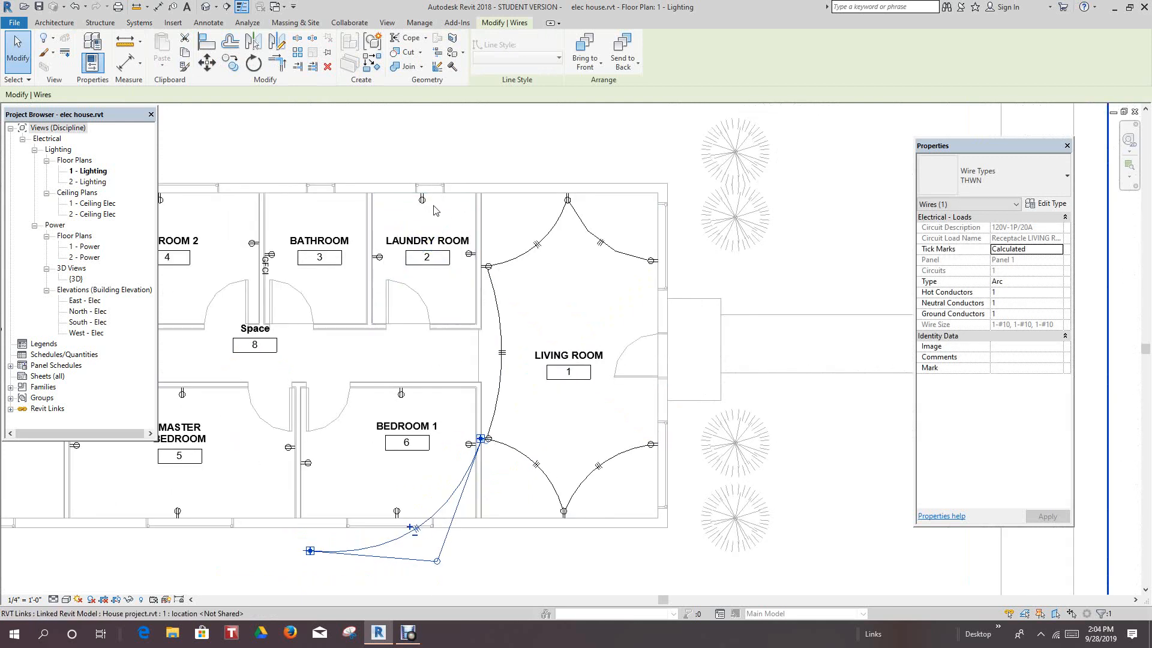
{"action": "scroll", "coordinate": [390, 202], "scroll_direction": "down", "scroll_amount": 1}
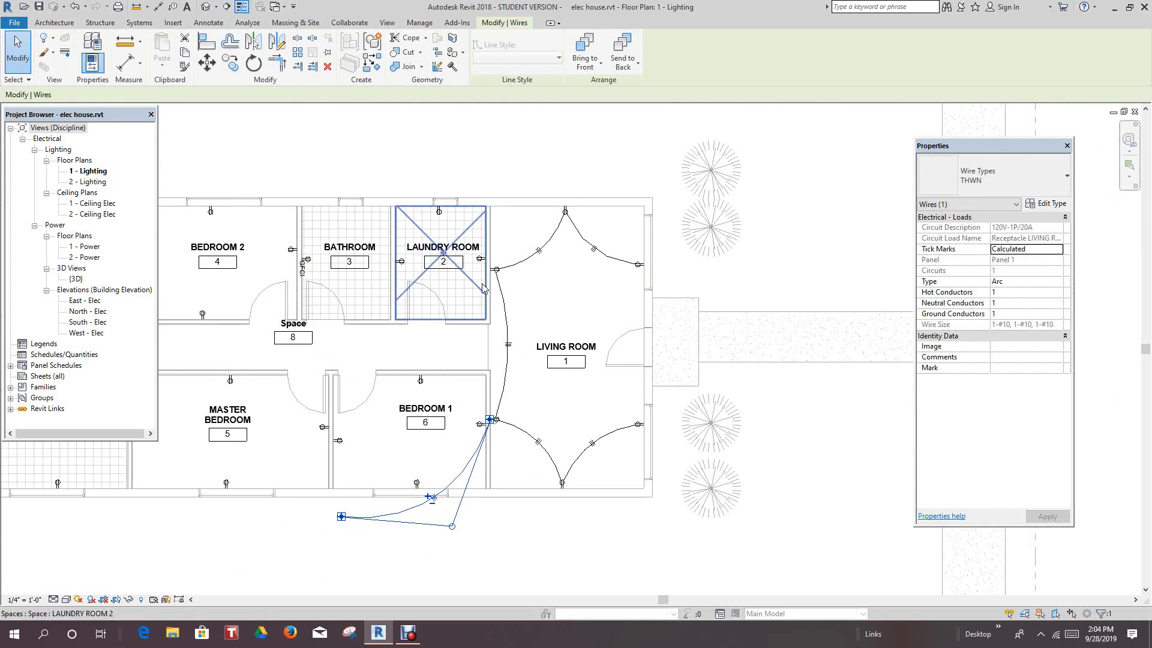
Step: Create a power circuit on Panel 1 from the receptacle on the laundry room's north wall
{"action": "scroll", "coordinate": [485, 288], "scroll_direction": "up", "scroll_amount": 2}
{"action": "middle_click_drag", "start_coordinate": [589, 301], "coordinate": [715, 286]}
{"action": "scroll", "coordinate": [666, 279], "scroll_direction": "down", "scroll_amount": 1}
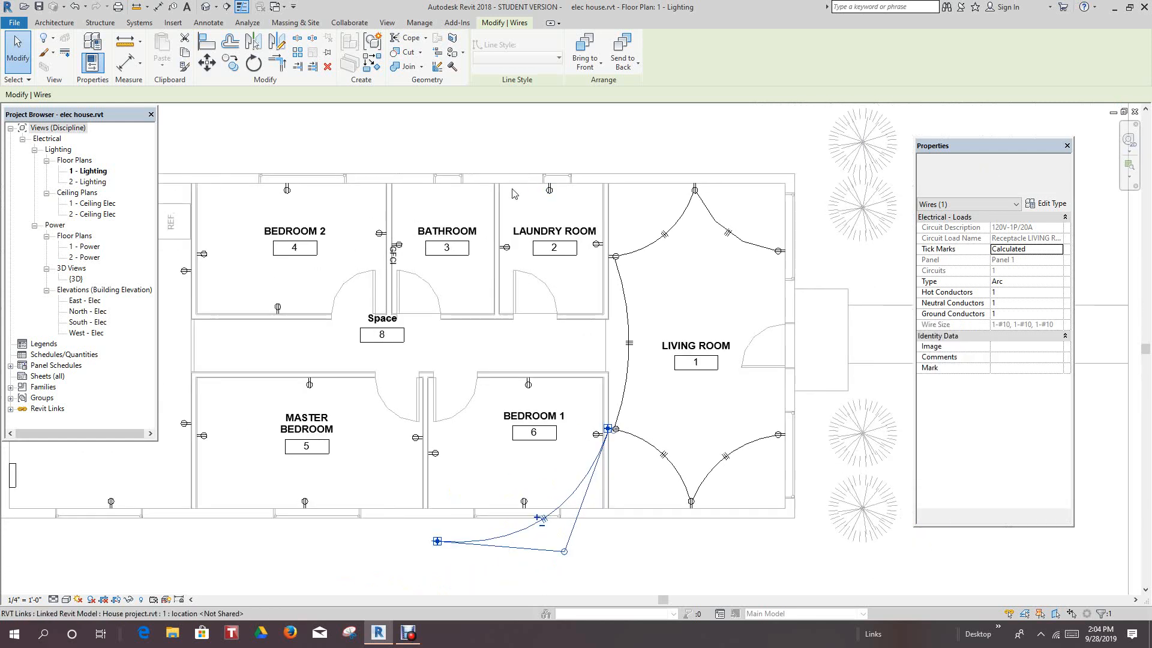
{"action": "left_click", "coordinate": [550, 189]}
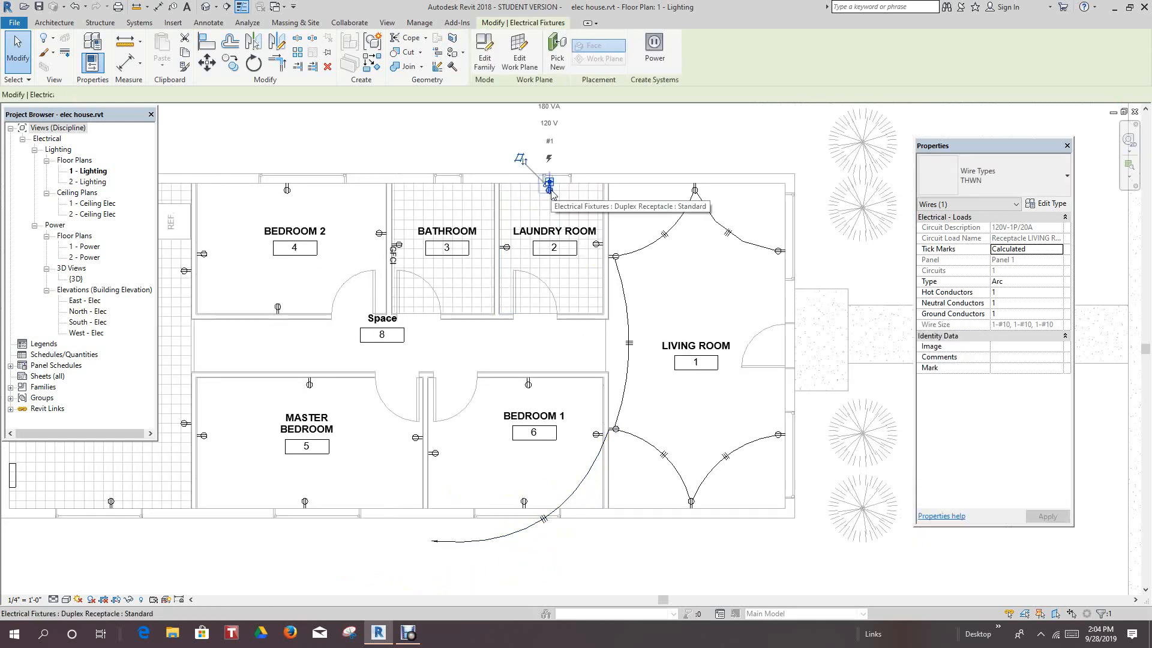
{"action": "left_click", "coordinate": [659, 46]}
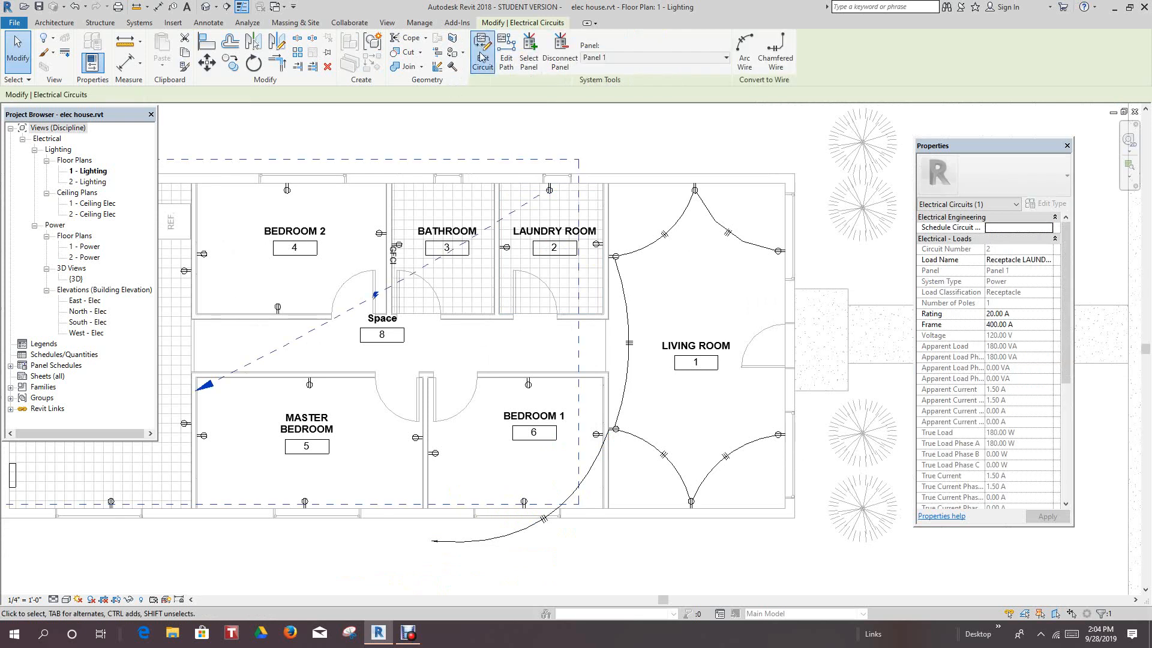
Step: Add the laundry room's east and west receptacles and the bathroom GFCI receptacle to the circuit, and finish editing it
{"action": "scroll", "coordinate": [612, 246], "scroll_direction": "up", "scroll_amount": 2}
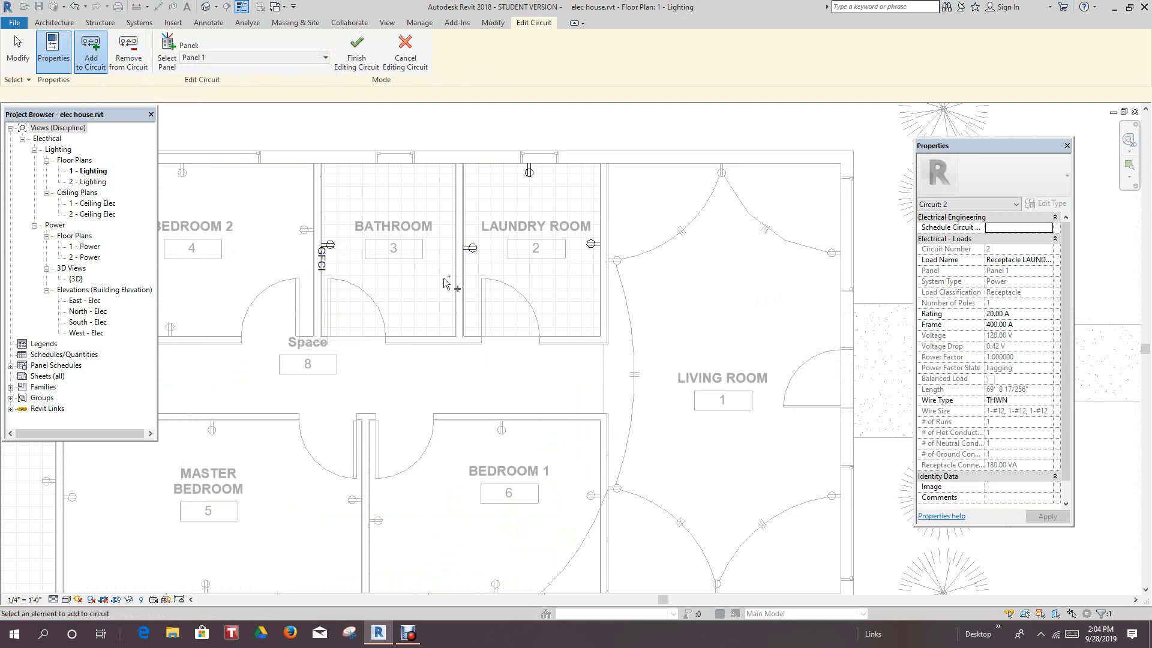
{"action": "scroll", "coordinate": [438, 275], "scroll_direction": "down", "scroll_amount": 1}
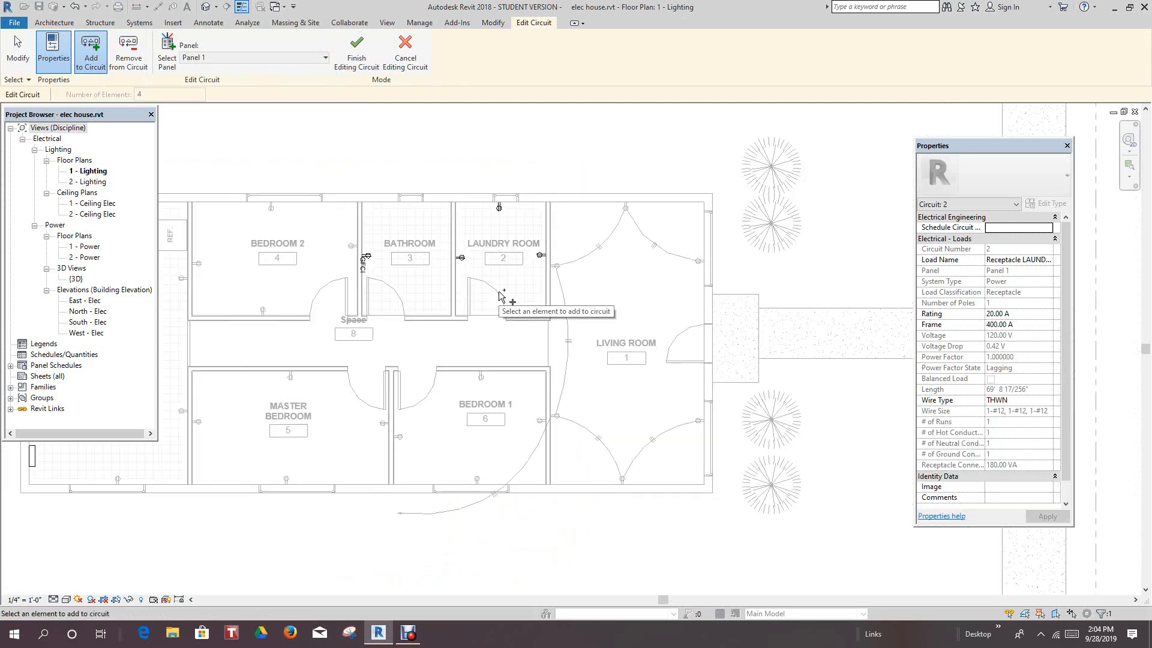
{"action": "scroll", "coordinate": [504, 295], "scroll_direction": "down", "scroll_amount": 1}
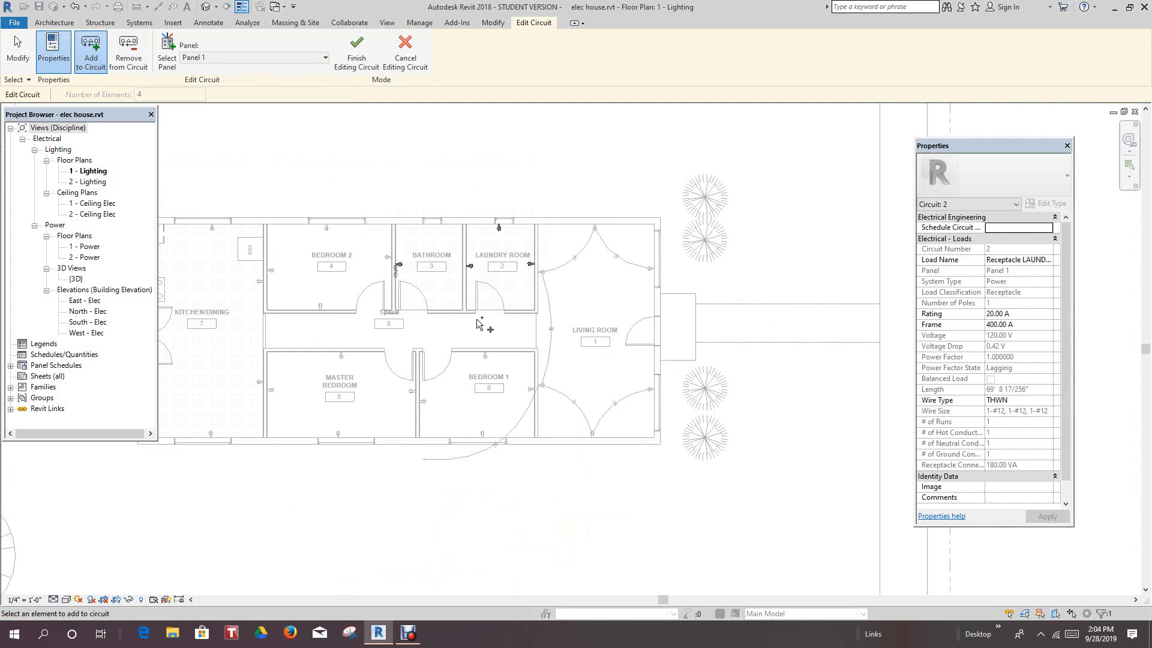
{"action": "left_click", "coordinate": [356, 53]}
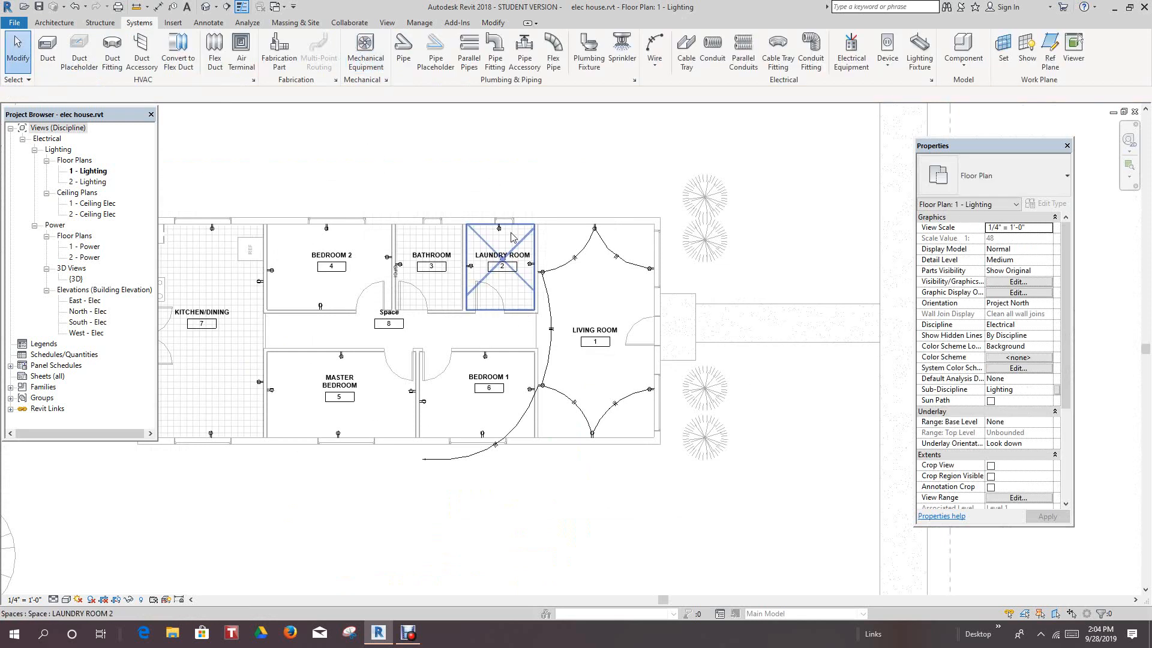
Step: Convert the laundry room and bathroom circuit to arc wiring and clear the selection
{"action": "scroll", "coordinate": [503, 235], "scroll_direction": "up", "scroll_amount": 1}
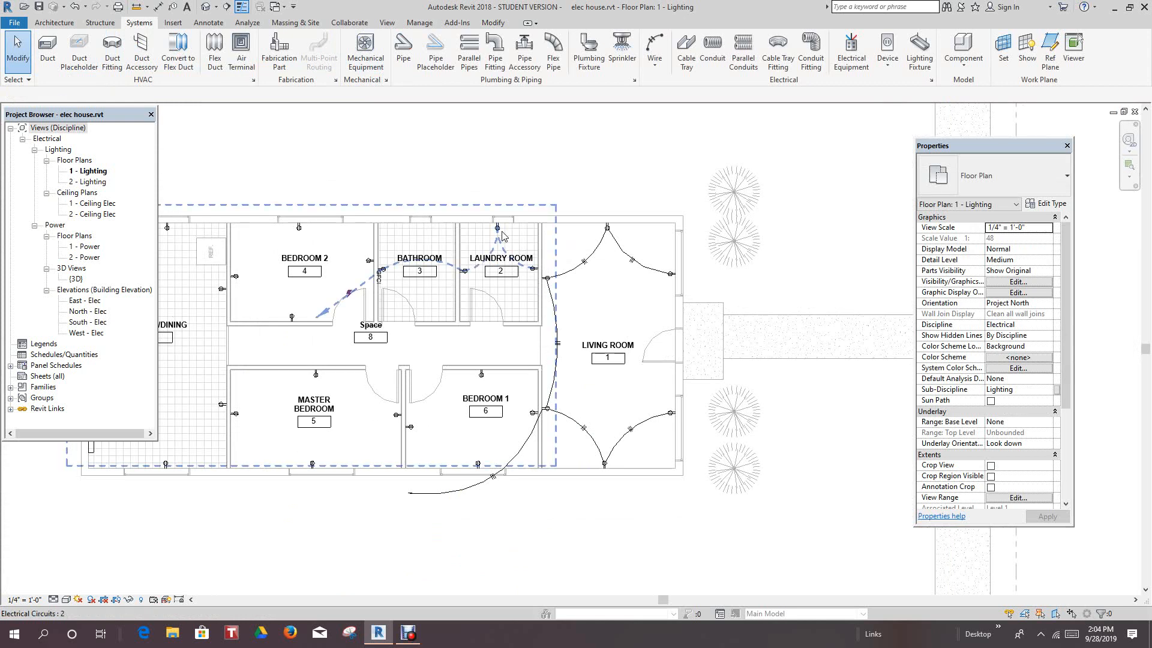
{"action": "key", "text": "Tab"}
{"action": "left_click", "coordinate": [502, 235]}
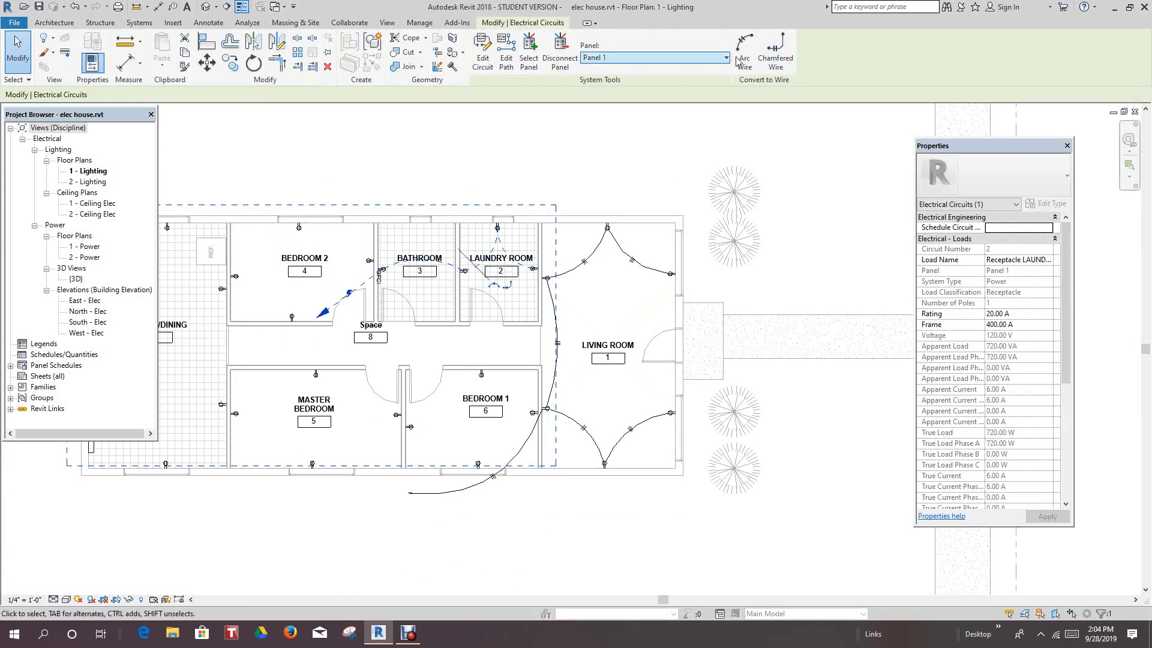
{"action": "left_click", "coordinate": [747, 203]}
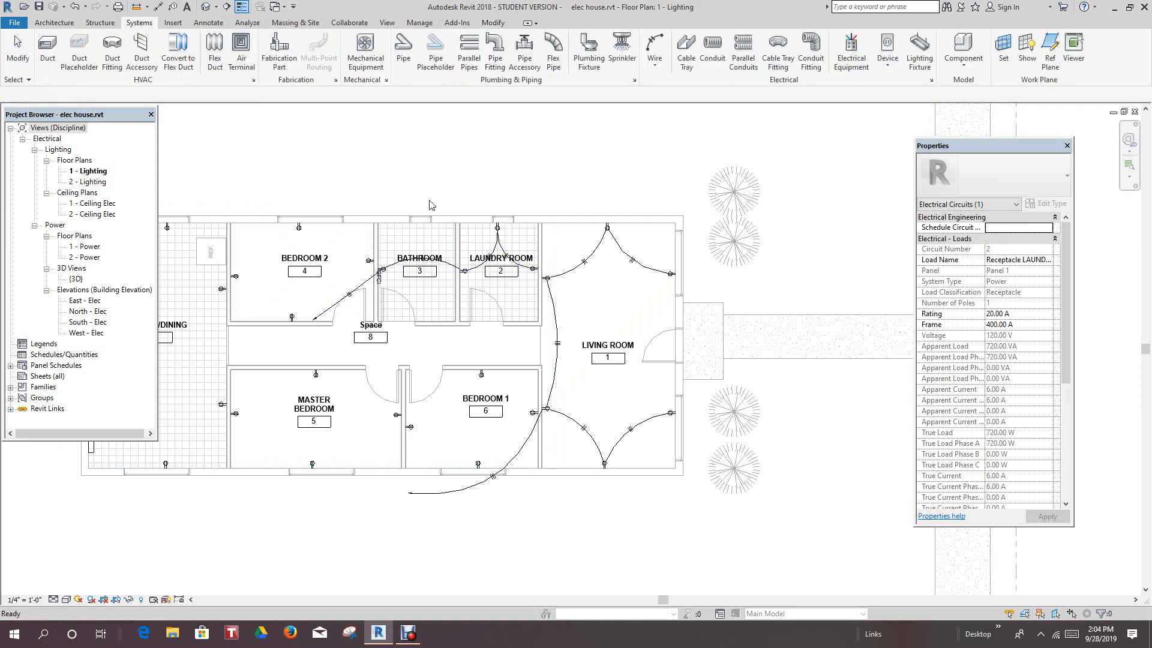
{"action": "scroll", "coordinate": [369, 215], "scroll_direction": "up", "scroll_amount": 2}
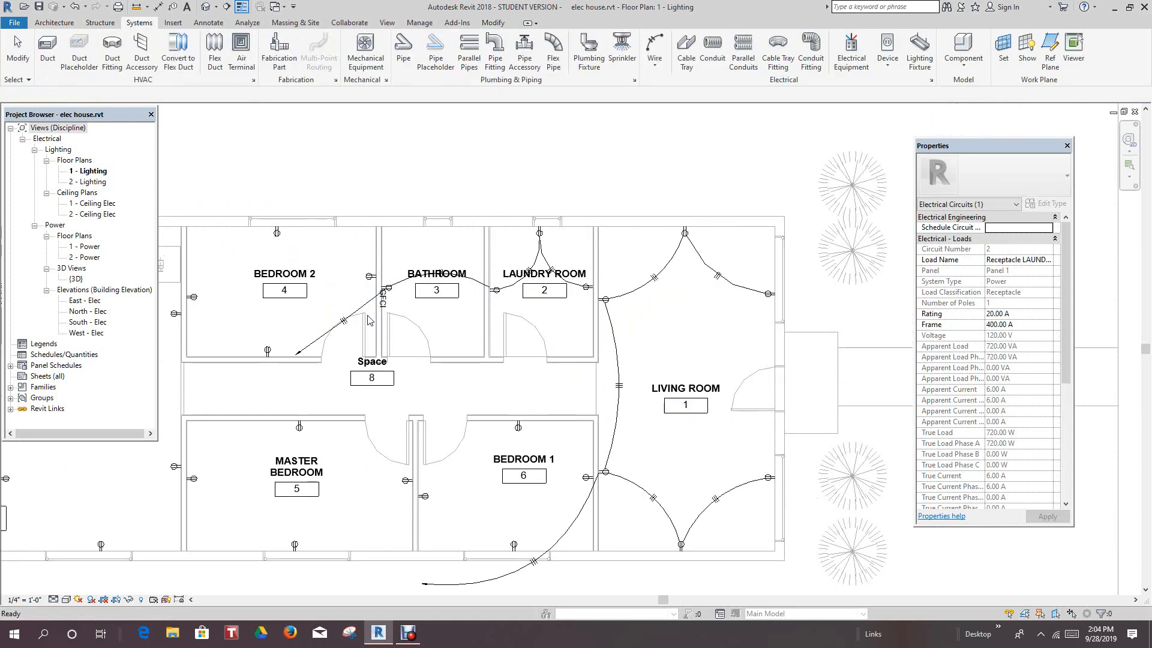
{"action": "scroll", "coordinate": [394, 306], "scroll_direction": "down", "scroll_amount": 4}
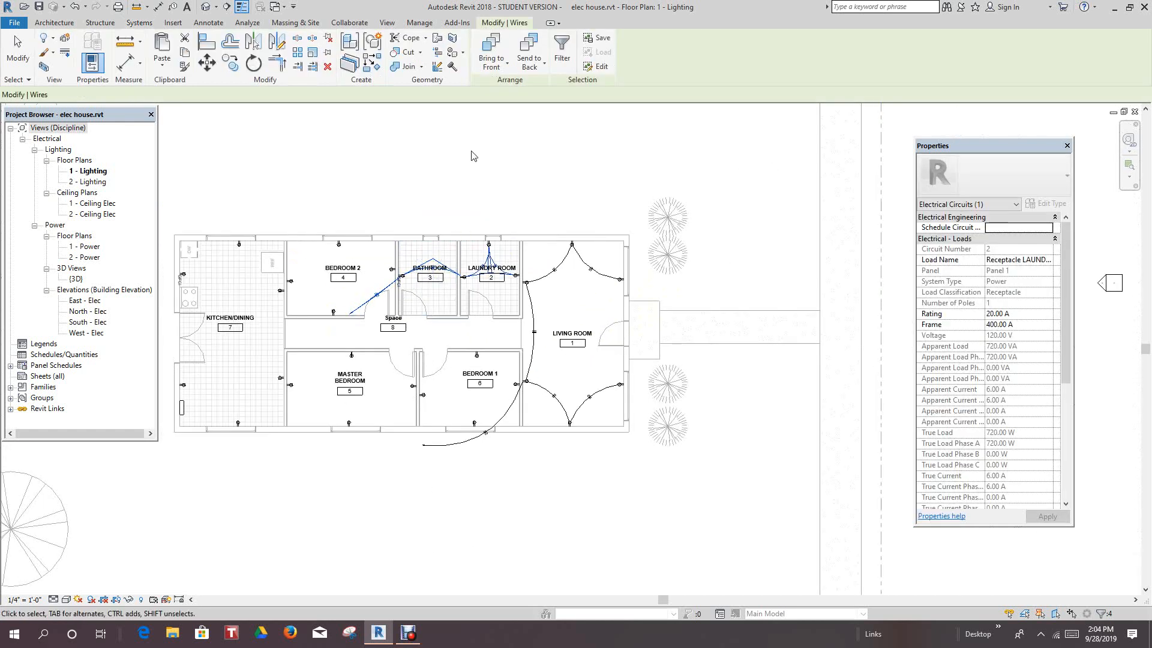
{"action": "scroll", "coordinate": [423, 287], "scroll_direction": "up", "scroll_amount": 1}
{"action": "scroll", "coordinate": [396, 299], "scroll_direction": "up", "scroll_amount": 1}
{"action": "key", "text": "Escape"}
Step: Reshape the bathroom home-run wire so its arrow end lies in the hallway and its arc bows to the southeast
{"action": "left_click", "coordinate": [364, 294]}
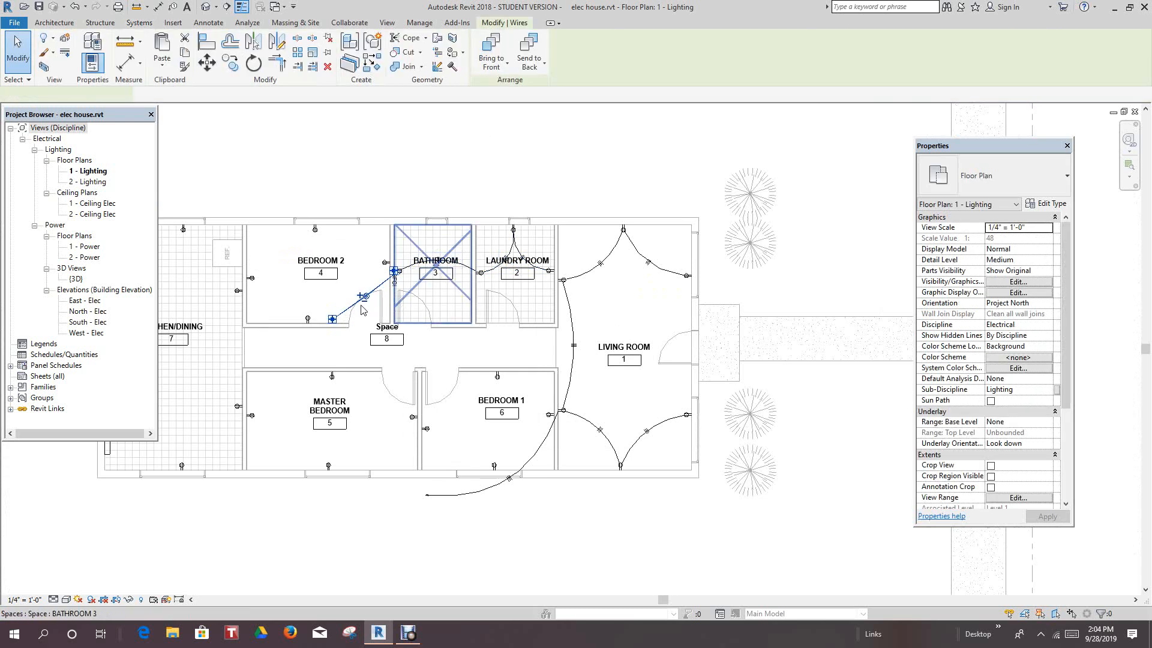
{"action": "scroll", "coordinate": [334, 326], "scroll_direction": "up", "scroll_amount": 2}
{"action": "scroll", "coordinate": [317, 333], "scroll_direction": "up", "scroll_amount": 1}
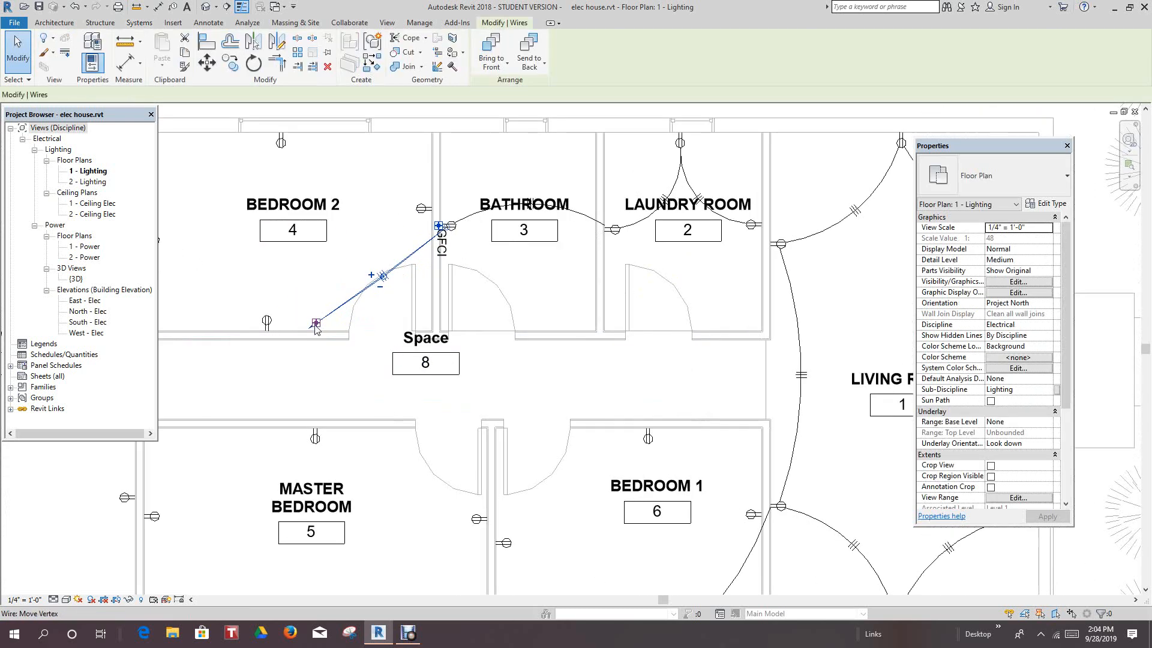
{"action": "left_click_drag", "start_coordinate": [317, 325], "coordinate": [296, 390]}
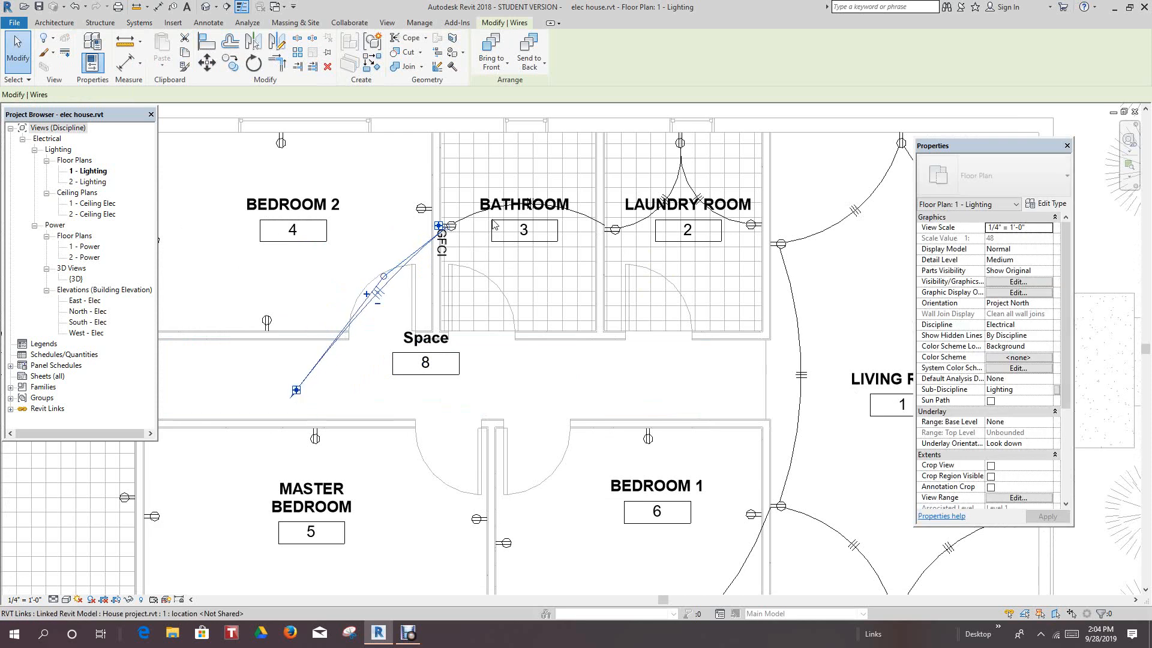
{"action": "left_click_drag", "start_coordinate": [384, 278], "coordinate": [431, 397]}
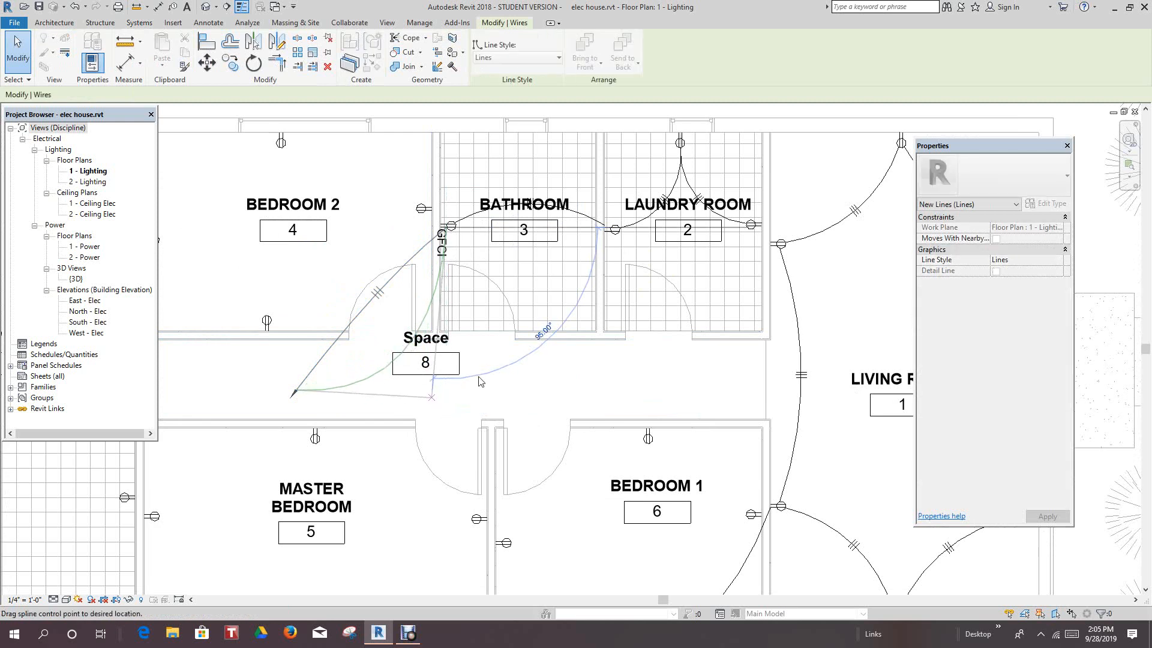
{"action": "middle_click_drag", "start_coordinate": [539, 357], "coordinate": [605, 308]}
{"action": "scroll", "coordinate": [588, 318], "scroll_direction": "down", "scroll_amount": 1}
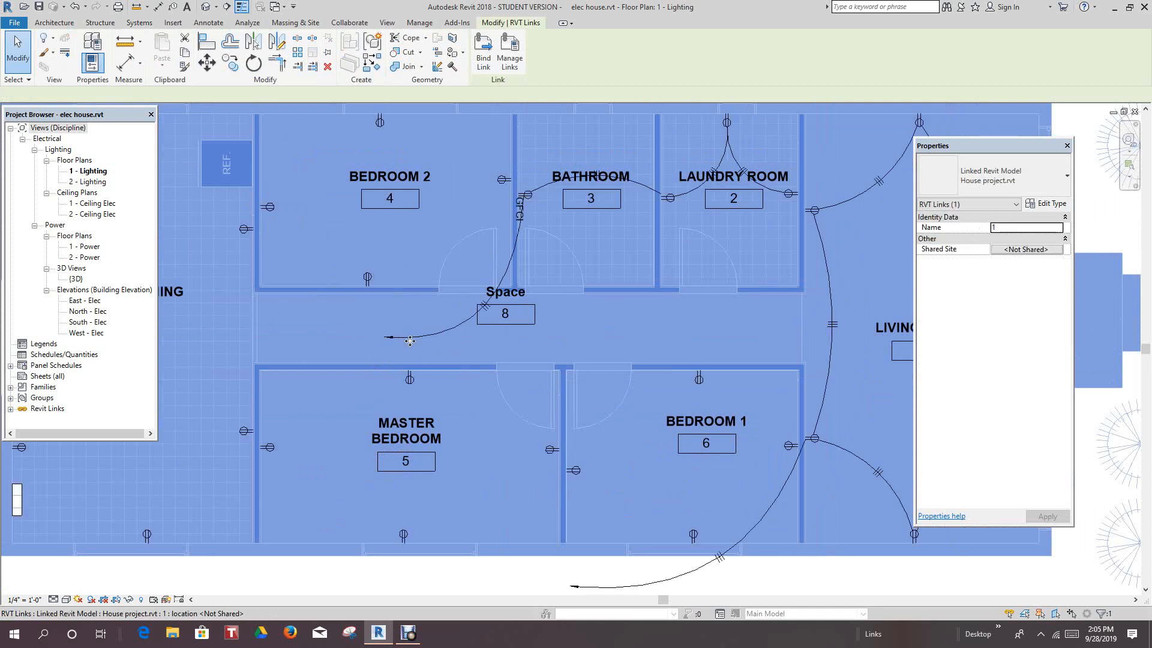
{"action": "key", "text": "Escape"}
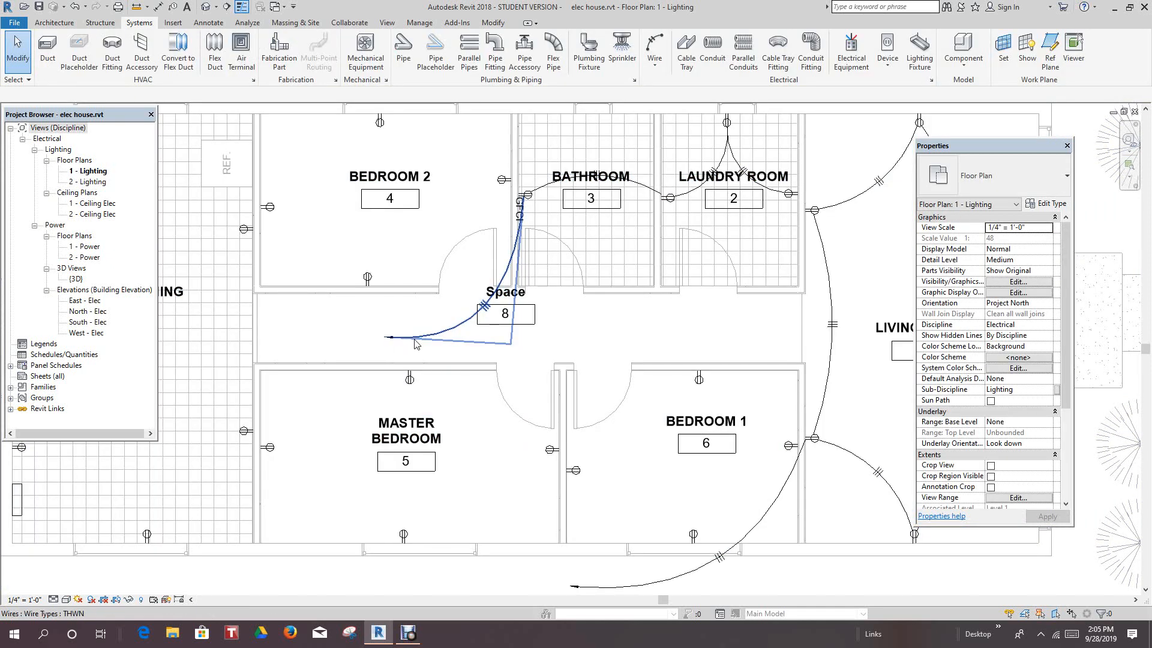
{"action": "left_click", "coordinate": [417, 340]}
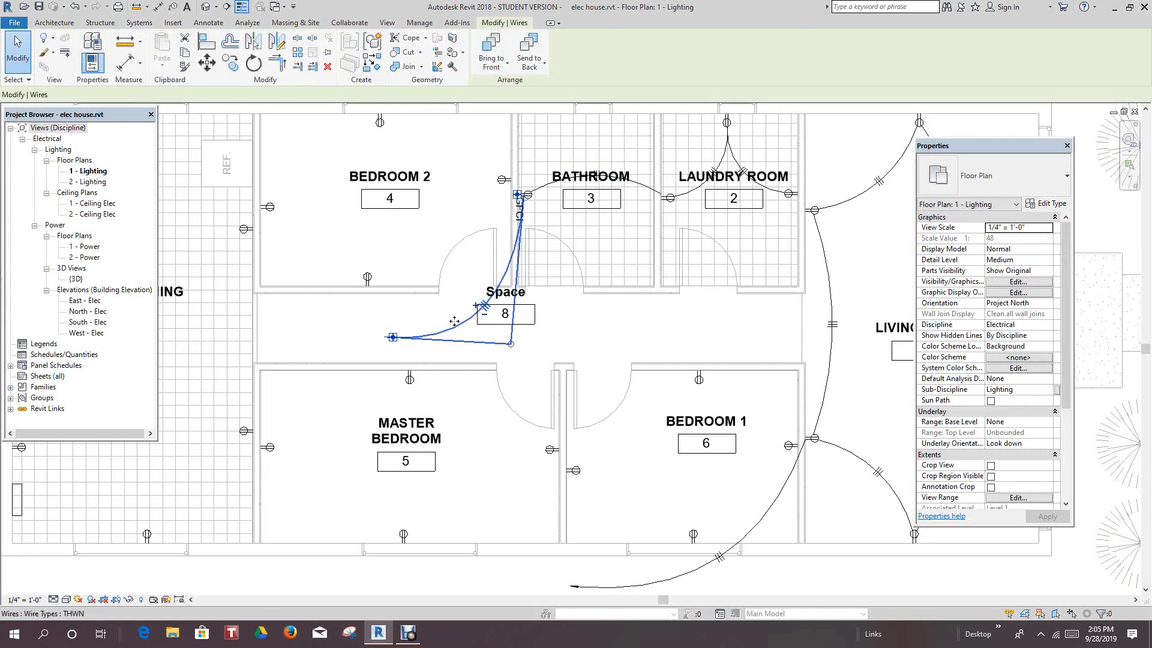
Step: Undo the bathroom home-run reshaping and the arc wiring of the laundry room and bathroom circuit
{"action": "scroll", "coordinate": [455, 321], "scroll_direction": "down", "scroll_amount": 3}
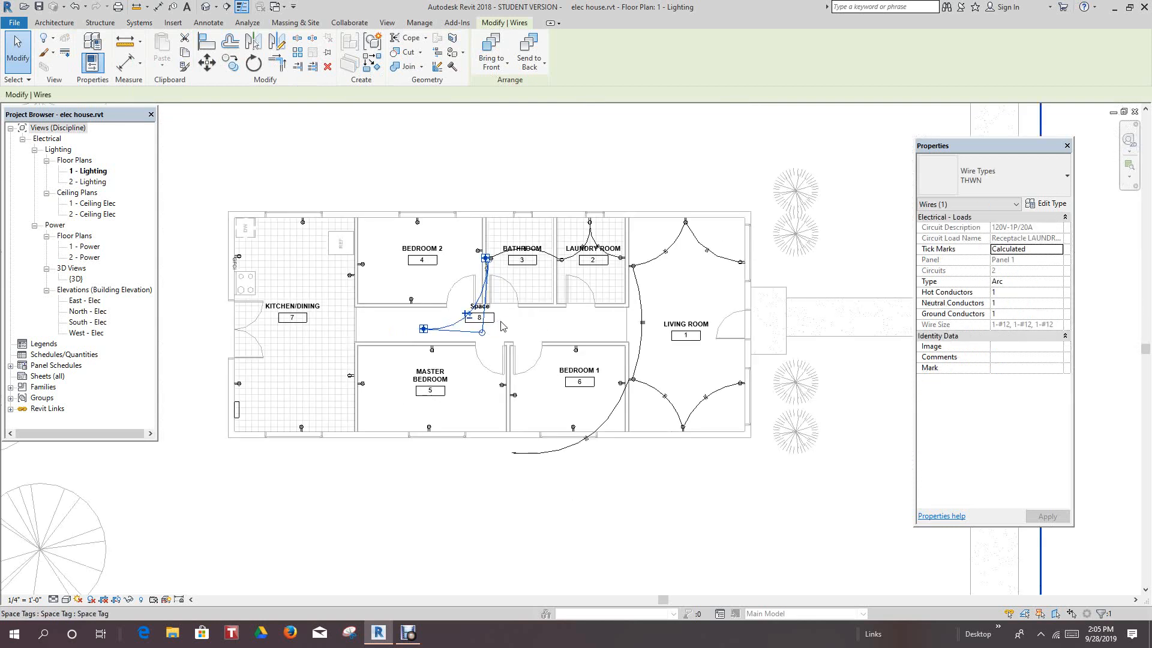
{"action": "scroll", "coordinate": [501, 319], "scroll_direction": "up", "scroll_amount": 1}
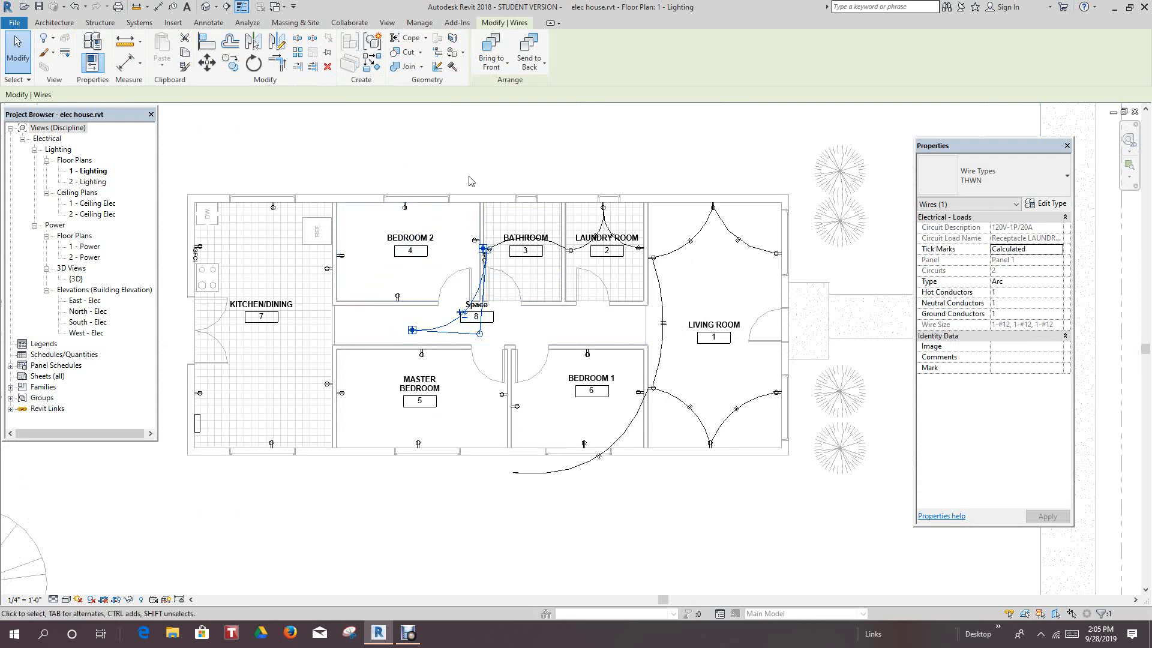
{"action": "scroll", "coordinate": [480, 180], "scroll_direction": "up", "scroll_amount": 2}
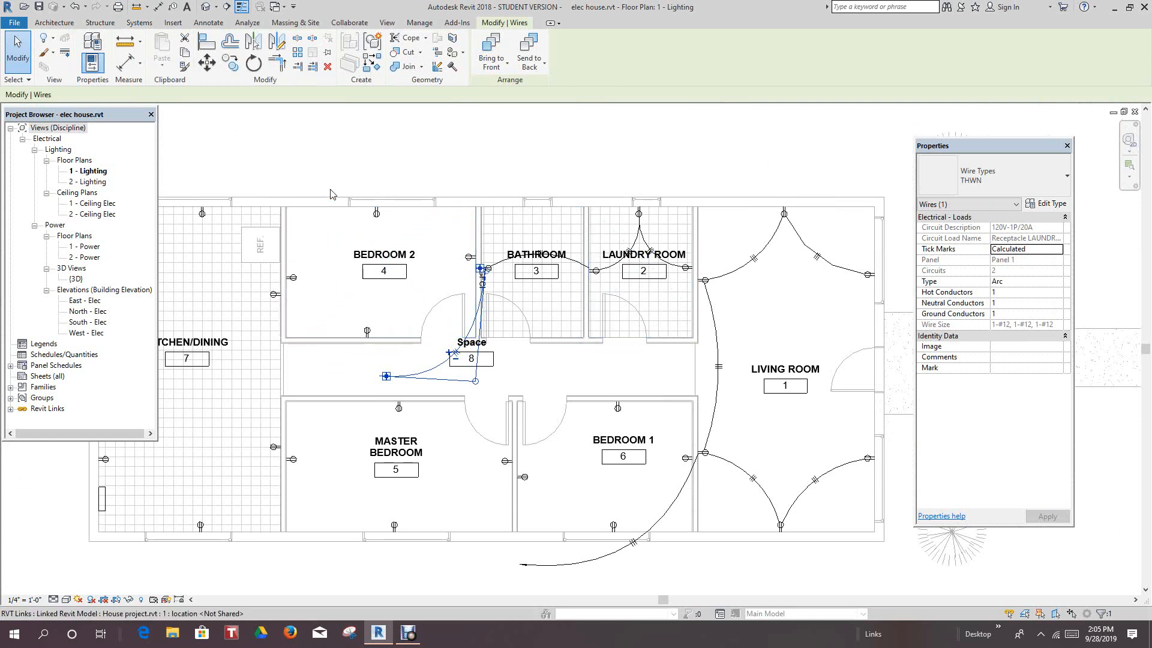
{"action": "scroll", "coordinate": [347, 180], "scroll_direction": "up", "scroll_amount": 1}
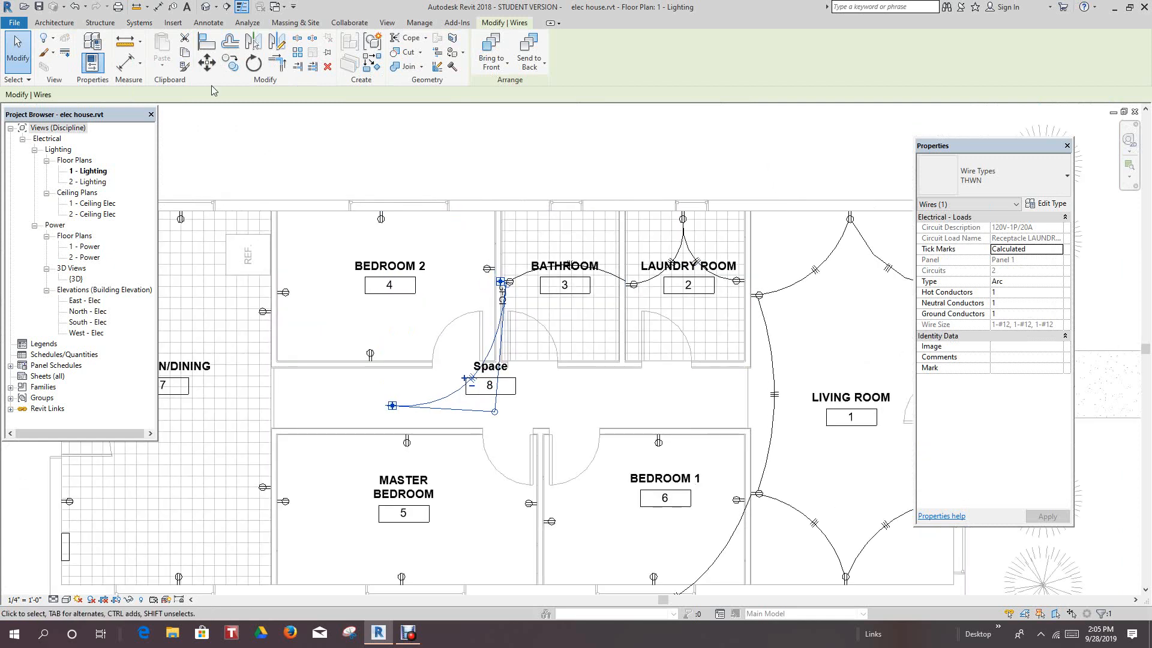
{"action": "left_click", "coordinate": [76, 8]}
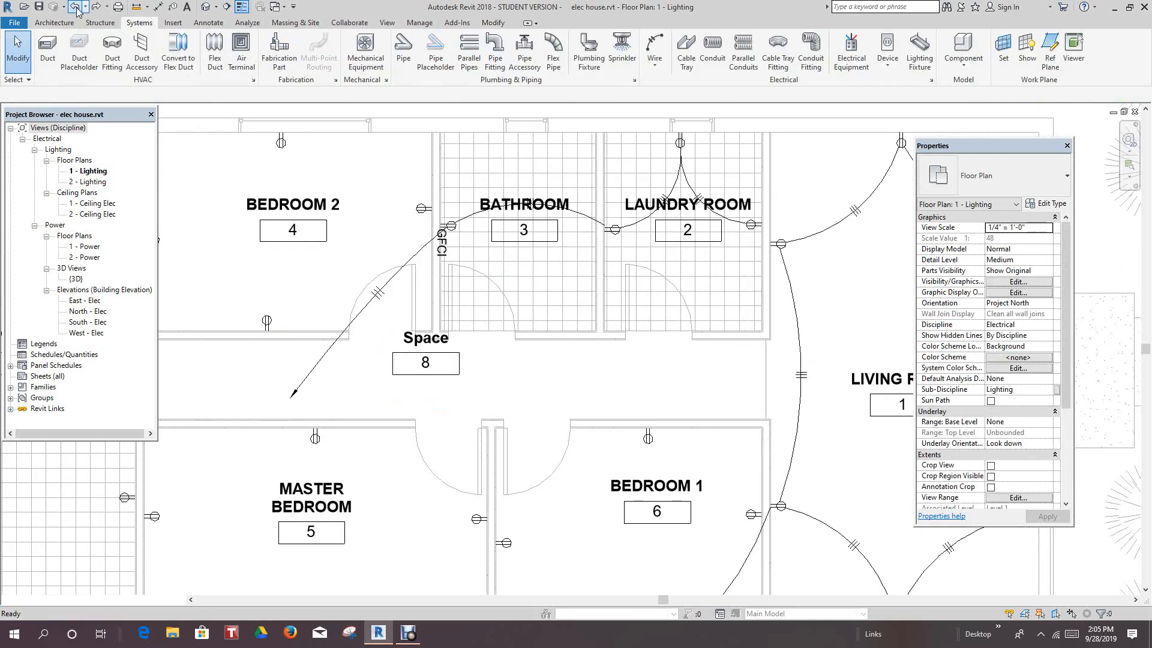
{"action": "left_click", "coordinate": [76, 7]}
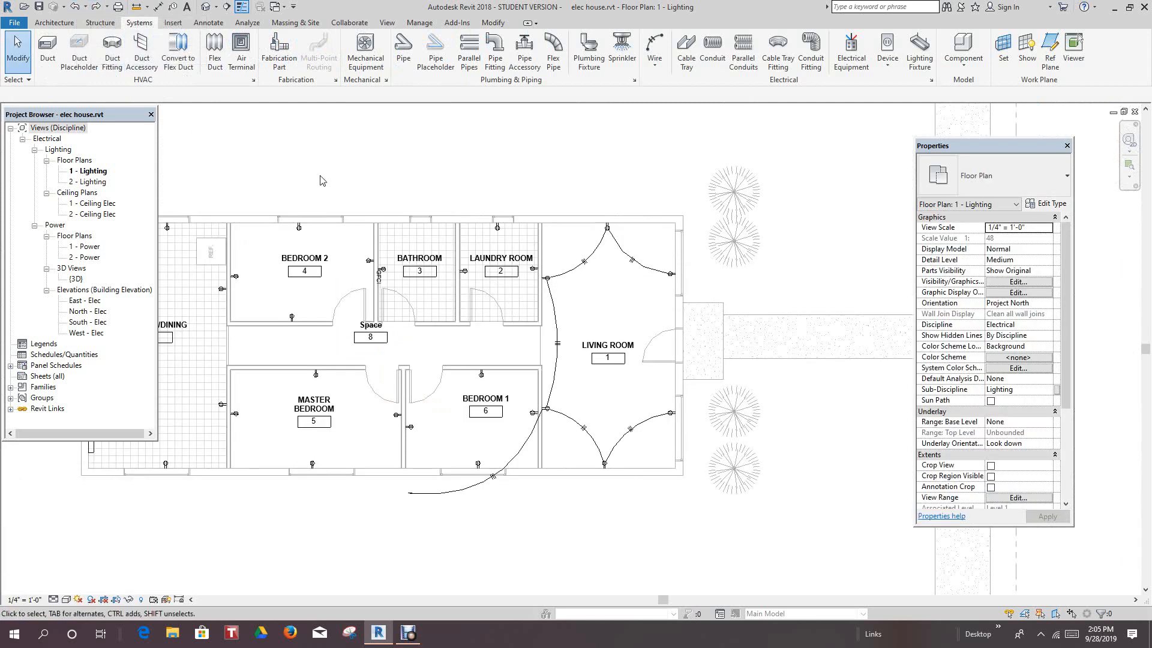
Step: Undo the laundry room and bathroom circuit entirely, including its added receptacles and its creation on Panel 1
{"action": "scroll", "coordinate": [502, 233], "scroll_direction": "up", "scroll_amount": 2}
{"action": "scroll", "coordinate": [502, 234], "scroll_direction": "up", "scroll_amount": 1}
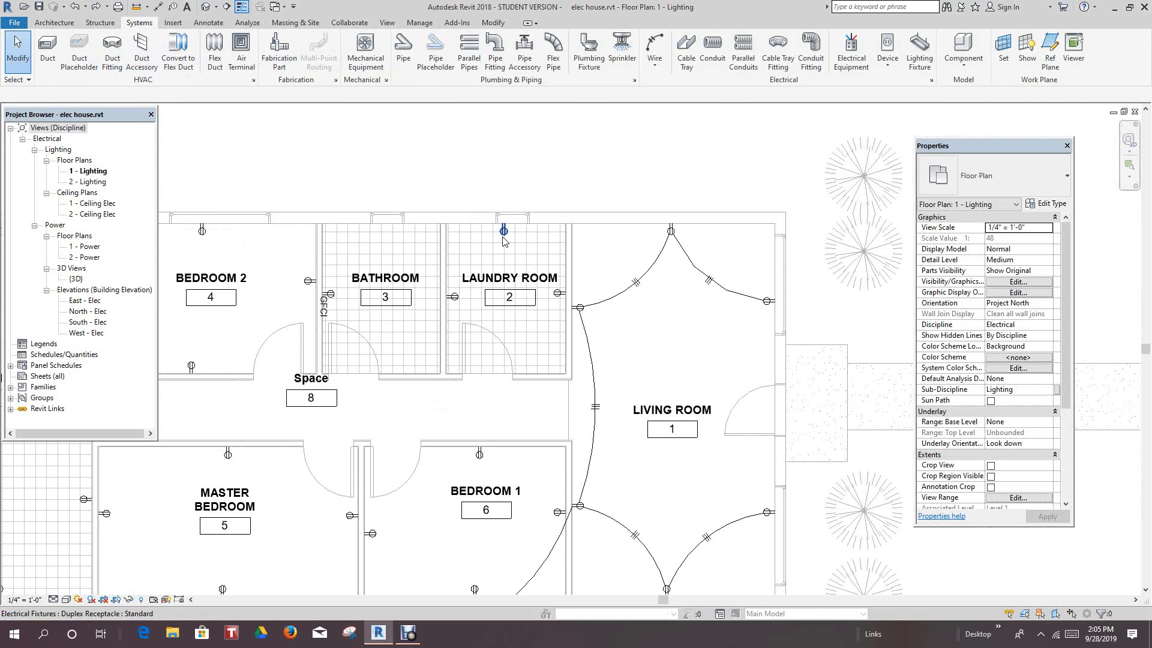
{"action": "left_click", "coordinate": [505, 233]}
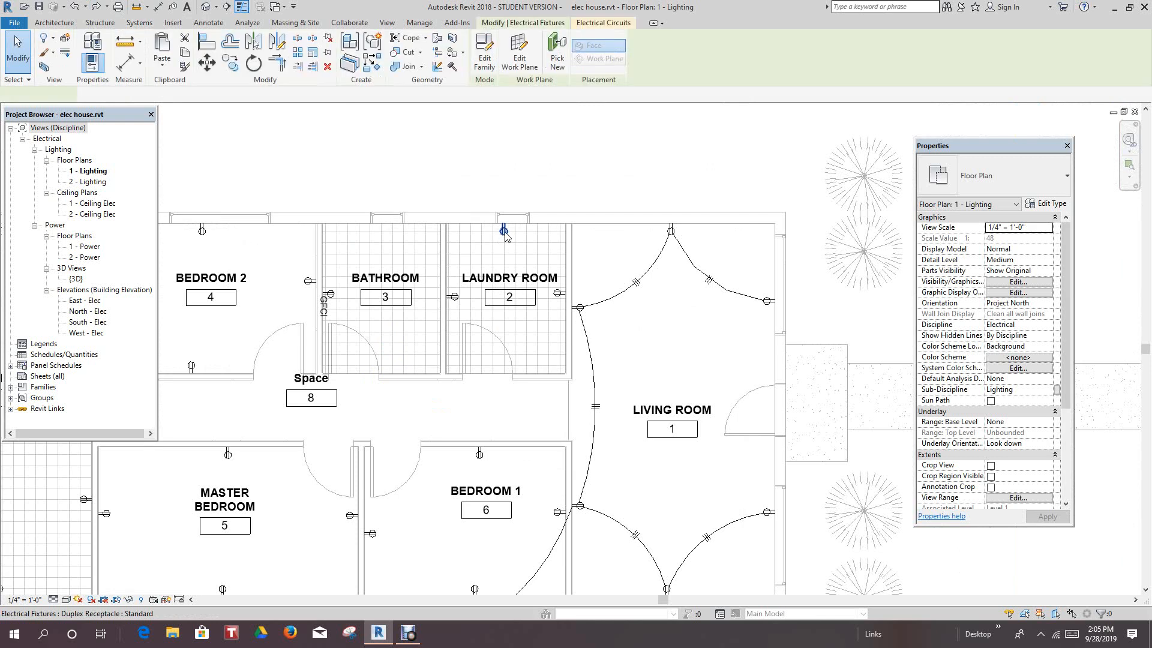
{"action": "left_click", "coordinate": [571, 187]}
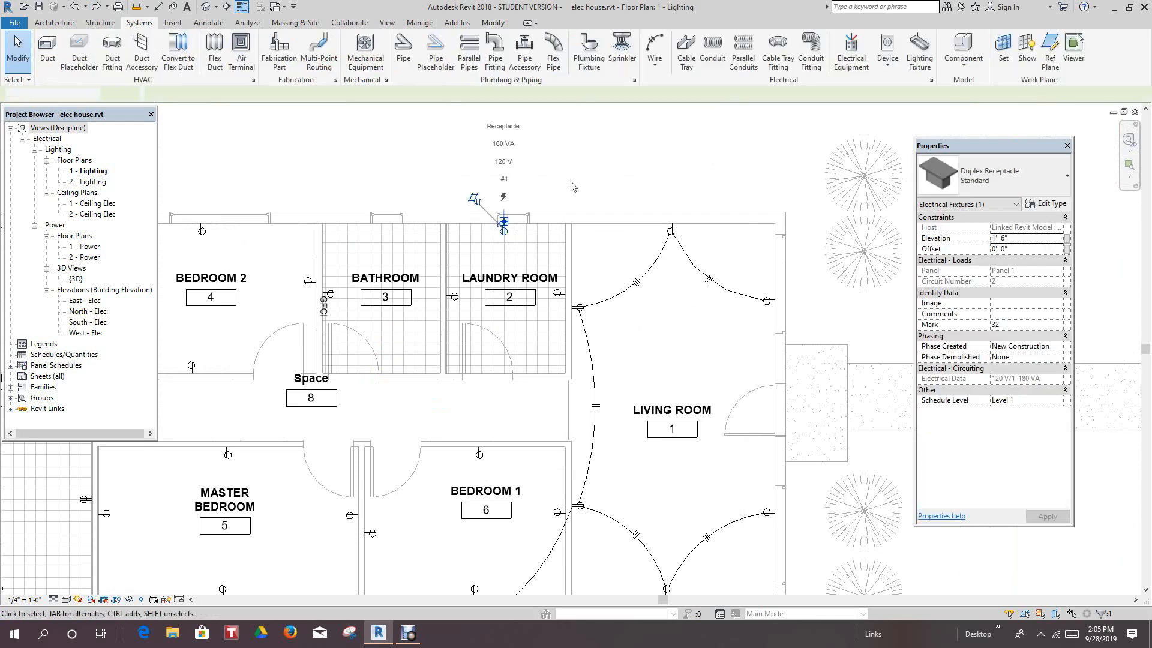
{"action": "left_click", "coordinate": [77, 7]}
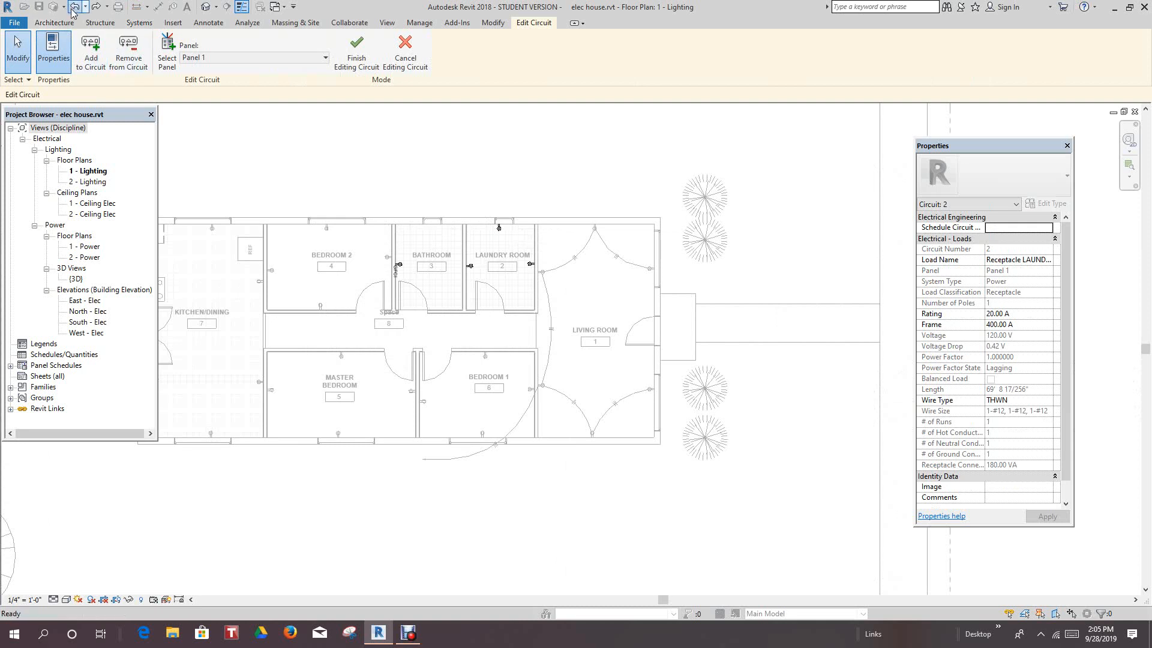
{"action": "scroll", "coordinate": [469, 284], "scroll_direction": "up", "scroll_amount": 3}
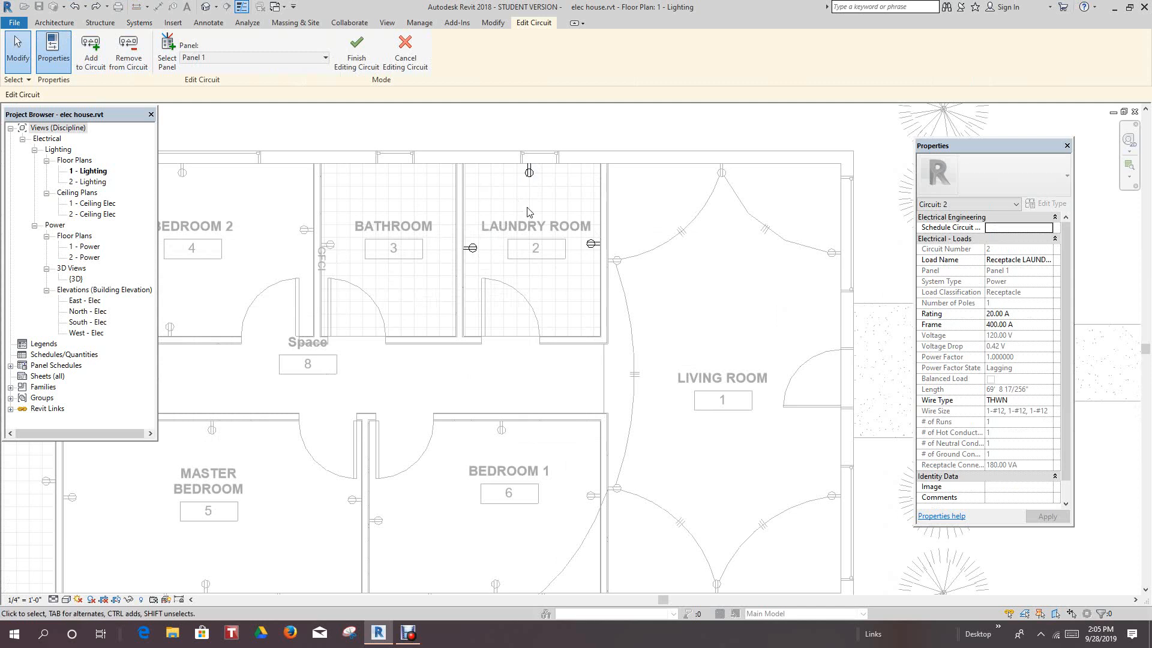
{"action": "scroll", "coordinate": [437, 263], "scroll_direction": "down", "scroll_amount": 3}
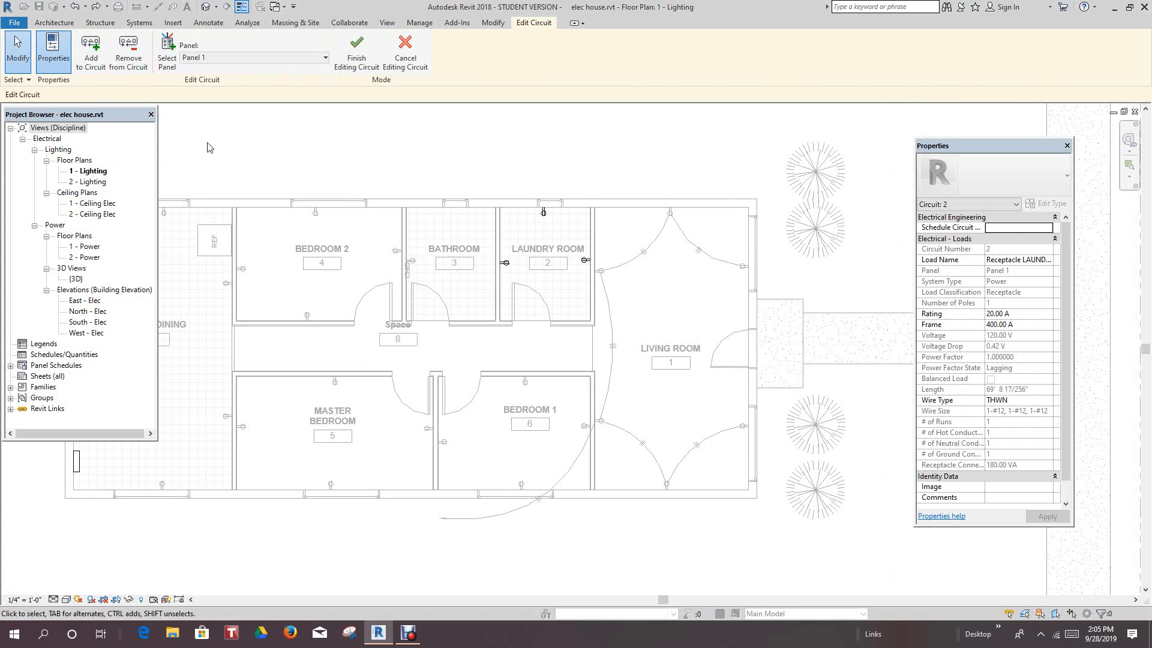
{"action": "left_click", "coordinate": [90, 52]}
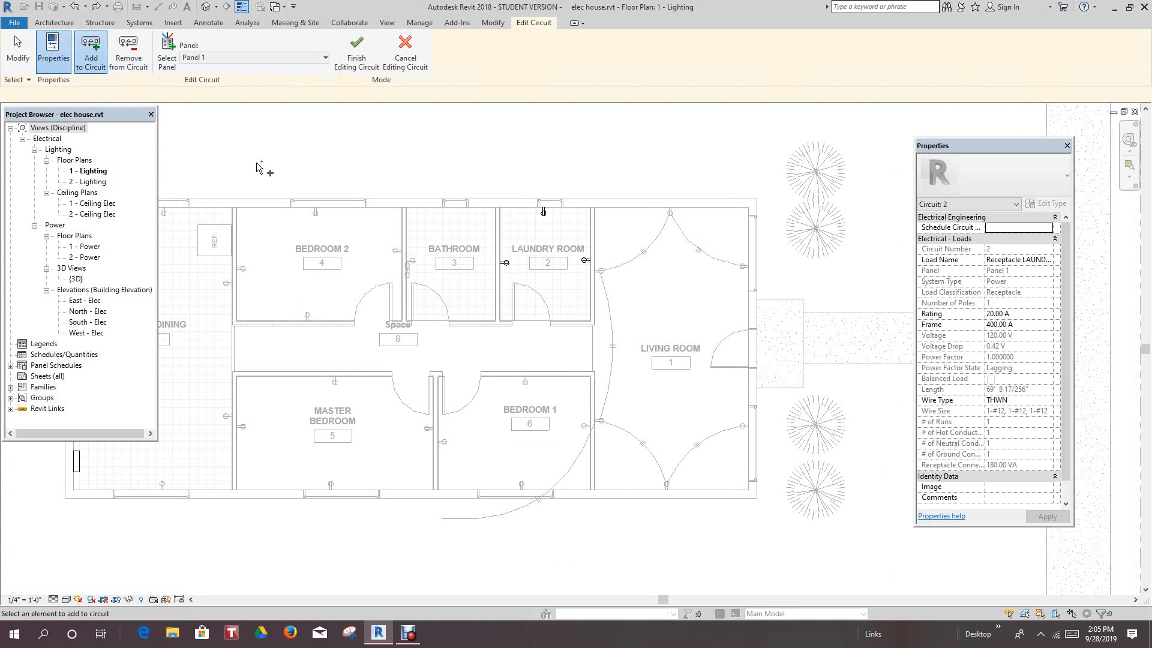
{"action": "left_click", "coordinate": [75, 7]}
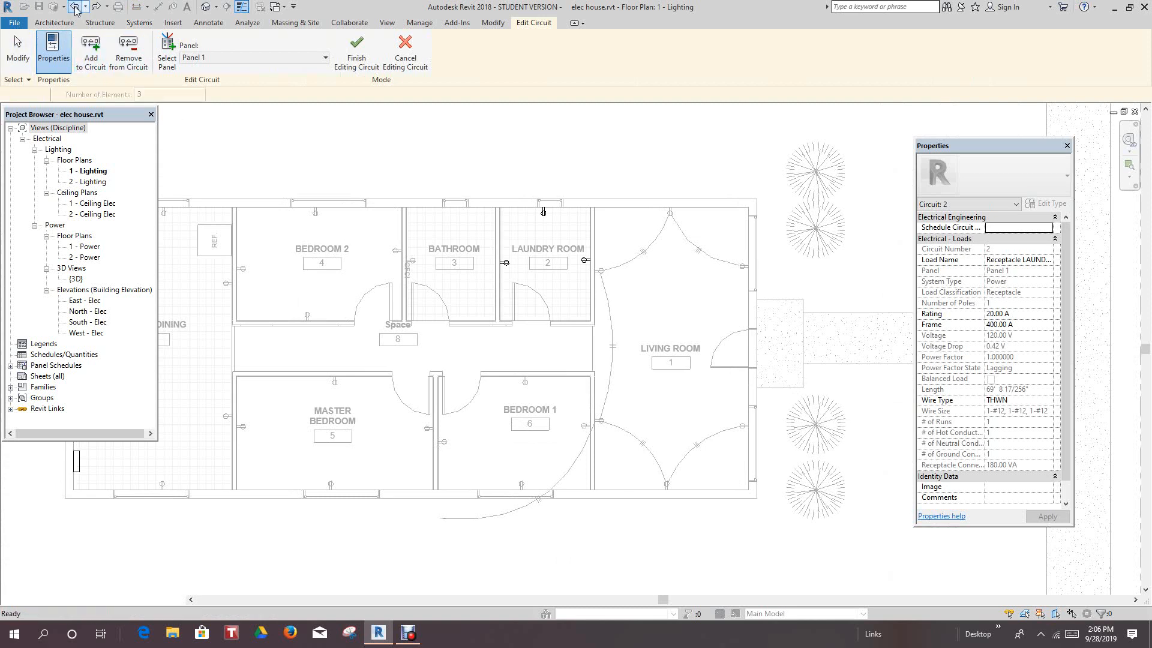
{"action": "left_click", "coordinate": [75, 7]}
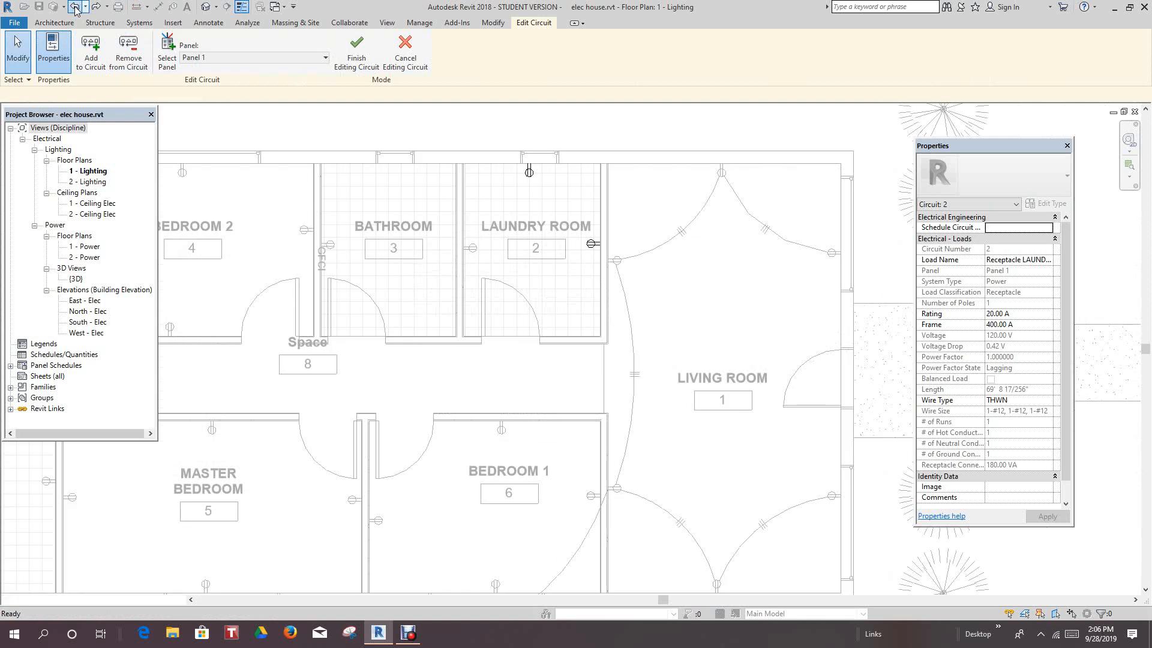
{"action": "left_click", "coordinate": [75, 7]}
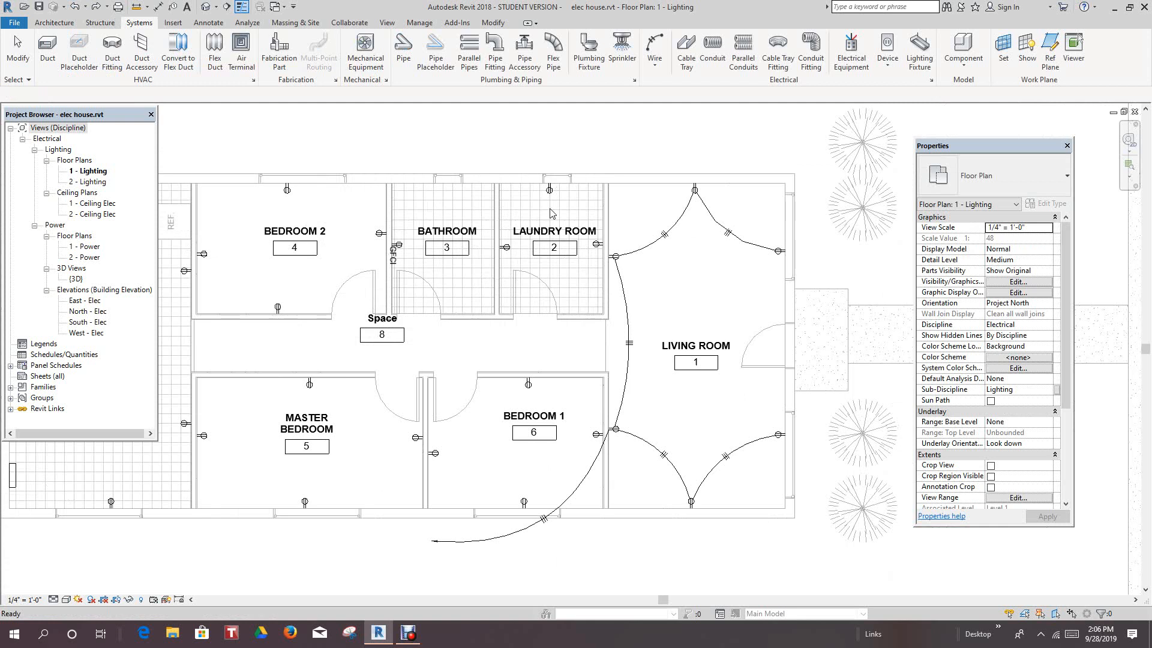
Step: Create a new Panel 1 power circuit from the duplex receptacle on the laundry room's north wall
{"action": "scroll", "coordinate": [551, 210], "scroll_direction": "up", "scroll_amount": 4}
{"action": "scroll", "coordinate": [551, 179], "scroll_direction": "down", "scroll_amount": 3}
{"action": "scroll", "coordinate": [585, 243], "scroll_direction": "down", "scroll_amount": 1}
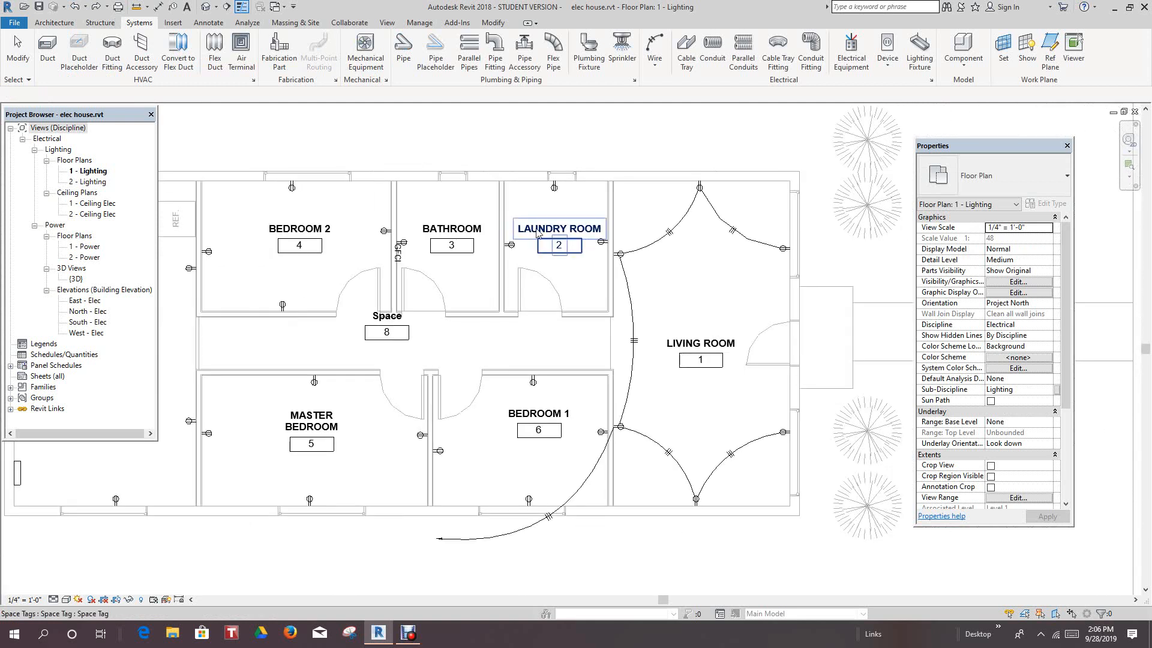
{"action": "scroll", "coordinate": [586, 243], "scroll_direction": "down", "scroll_amount": 2}
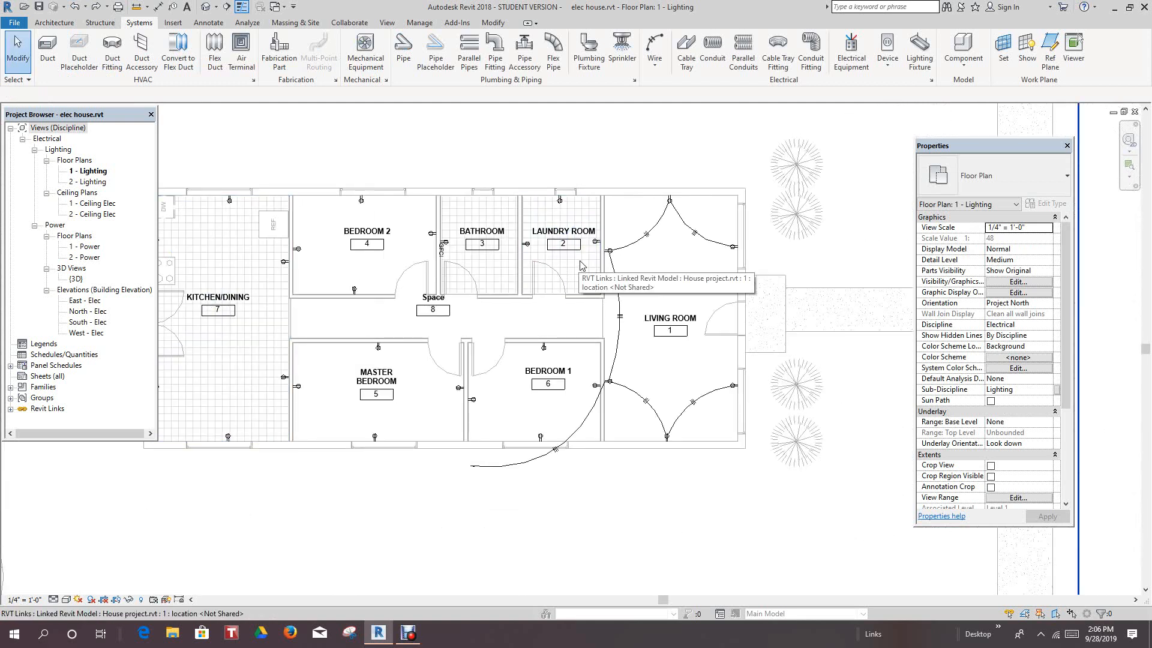
{"action": "scroll", "coordinate": [588, 249], "scroll_direction": "up", "scroll_amount": 1}
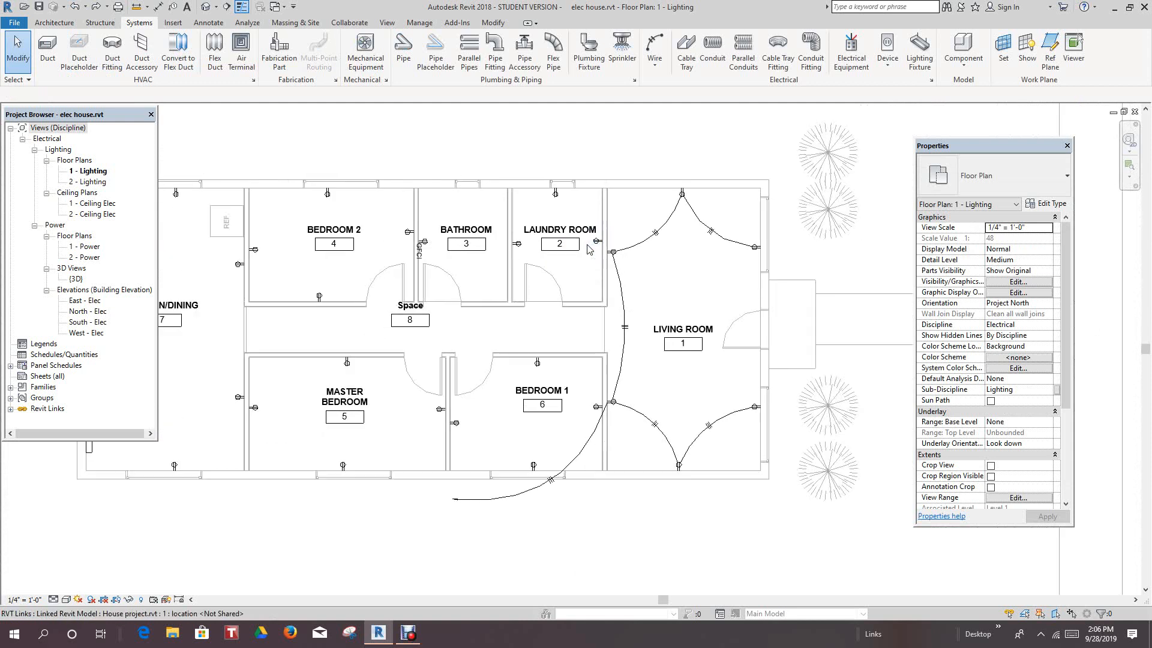
{"action": "scroll", "coordinate": [588, 249], "scroll_direction": "down", "scroll_amount": 1}
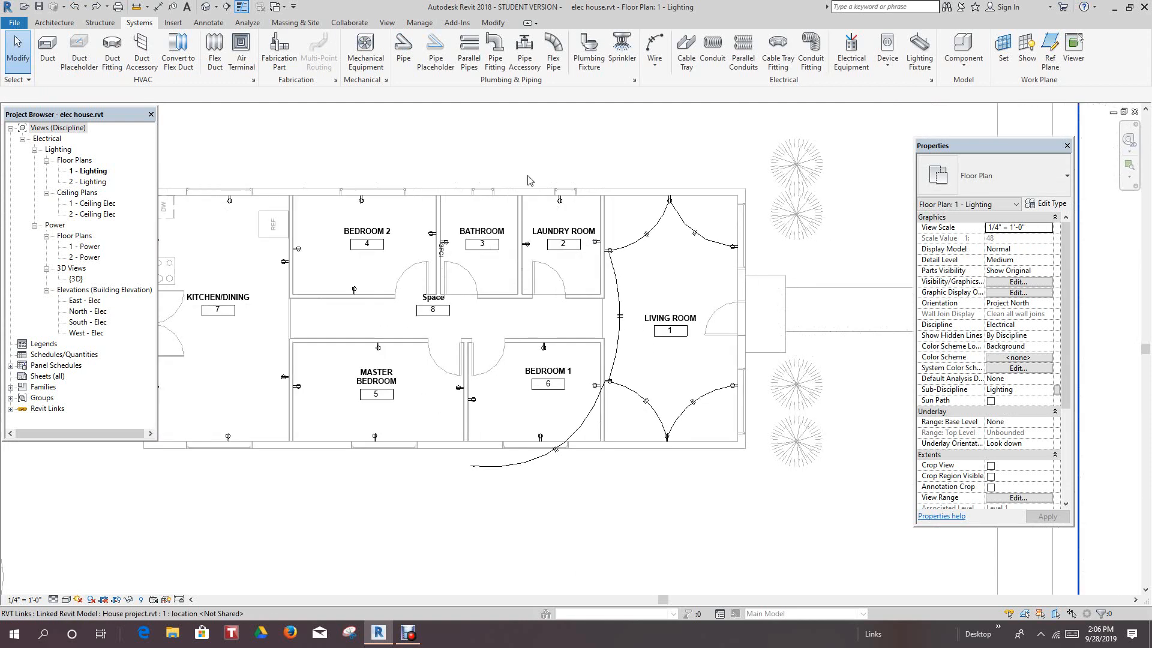
{"action": "left_click", "coordinate": [570, 216]}
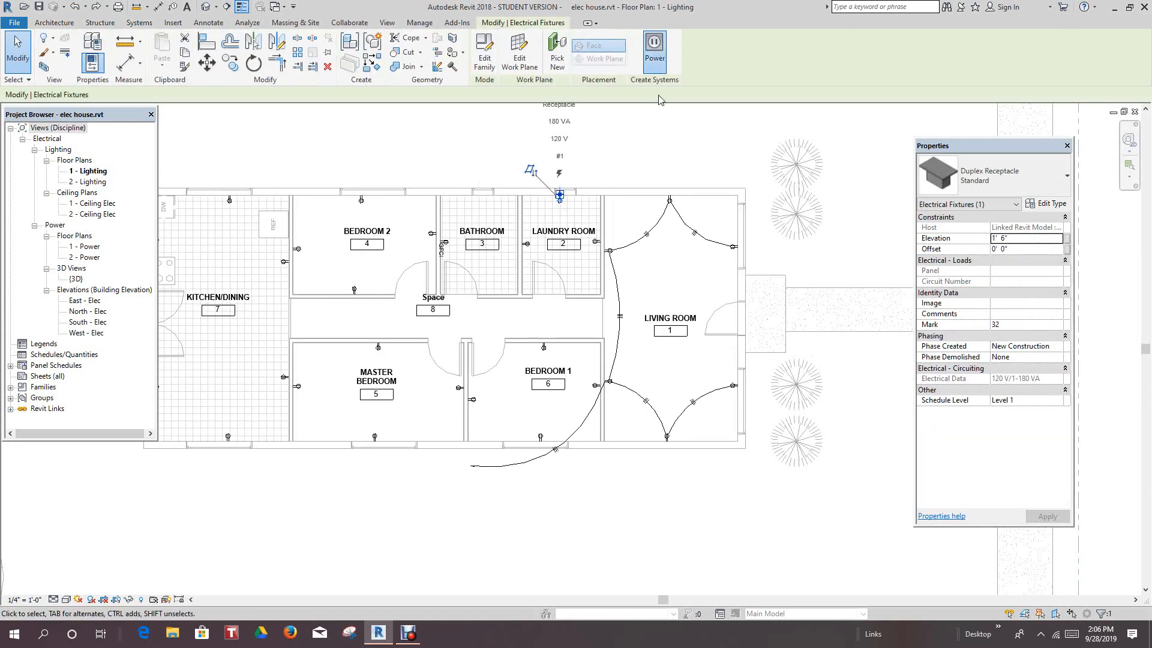
{"action": "left_click", "coordinate": [655, 53]}
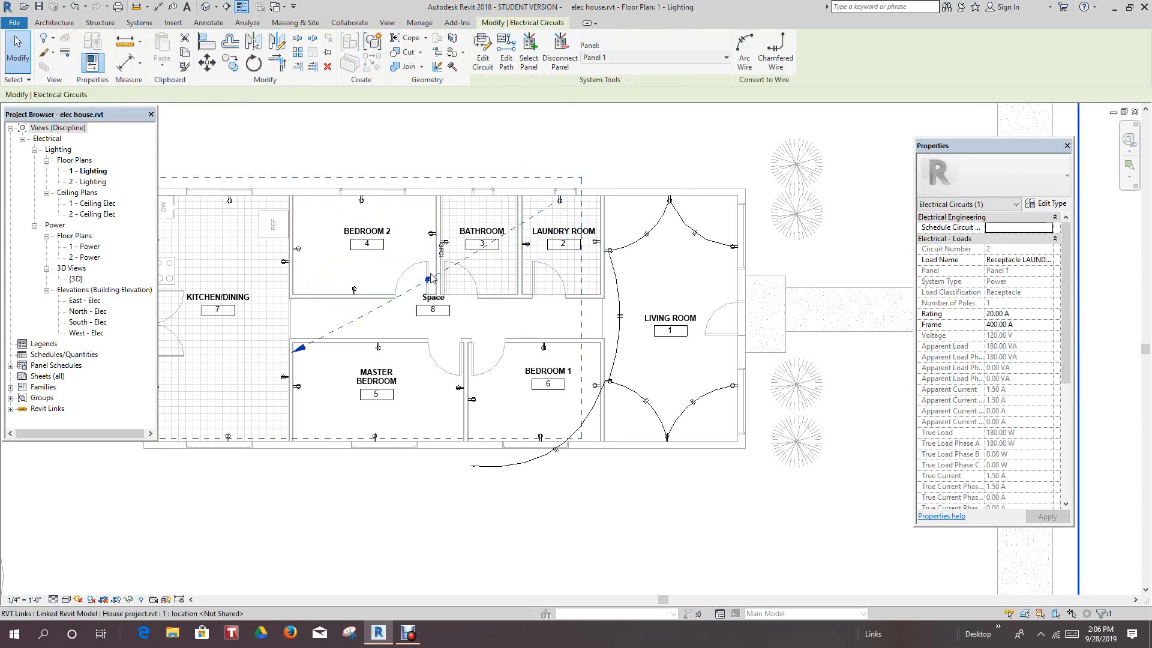
Step: Add the laundry room's east and west receptacles, the bathroom GFCI and all four Bedroom 2 receptacles to the circuit, and finish editing it
{"action": "left_click", "coordinate": [492, 60]}
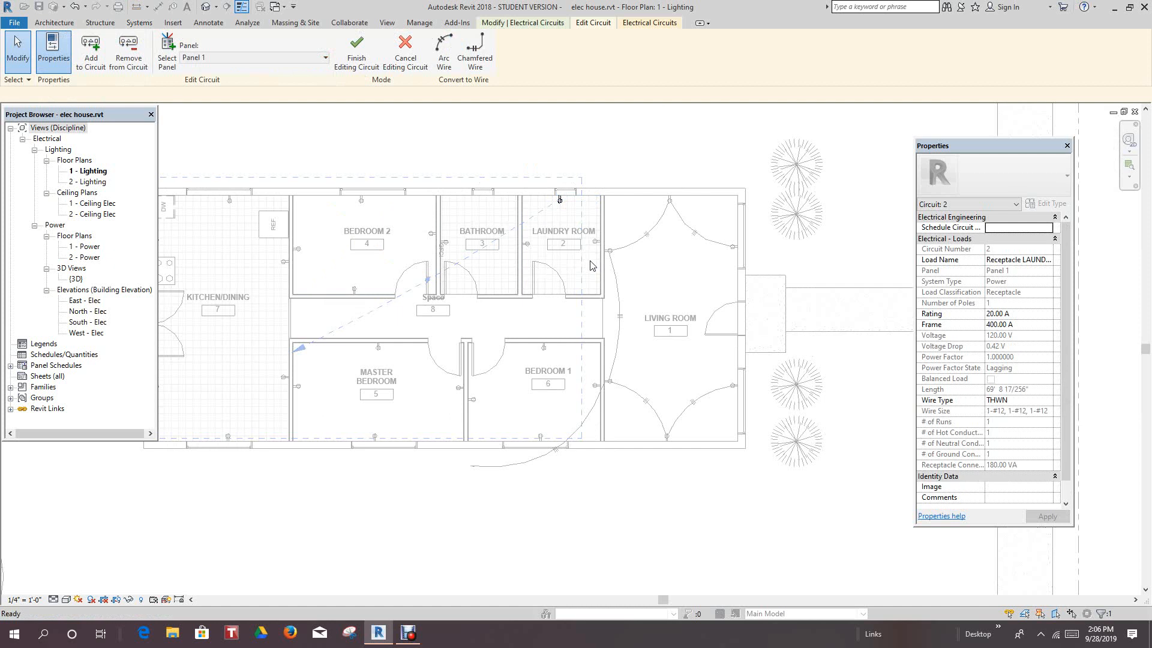
{"action": "left_click", "coordinate": [596, 242]}
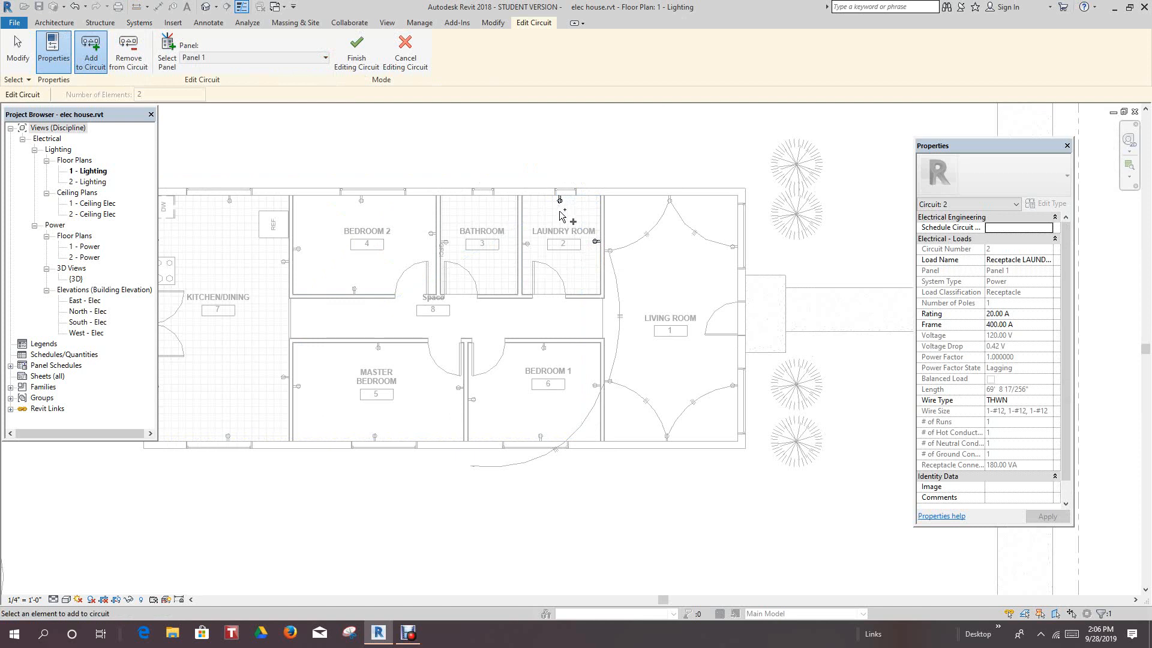
{"action": "left_click", "coordinate": [528, 244]}
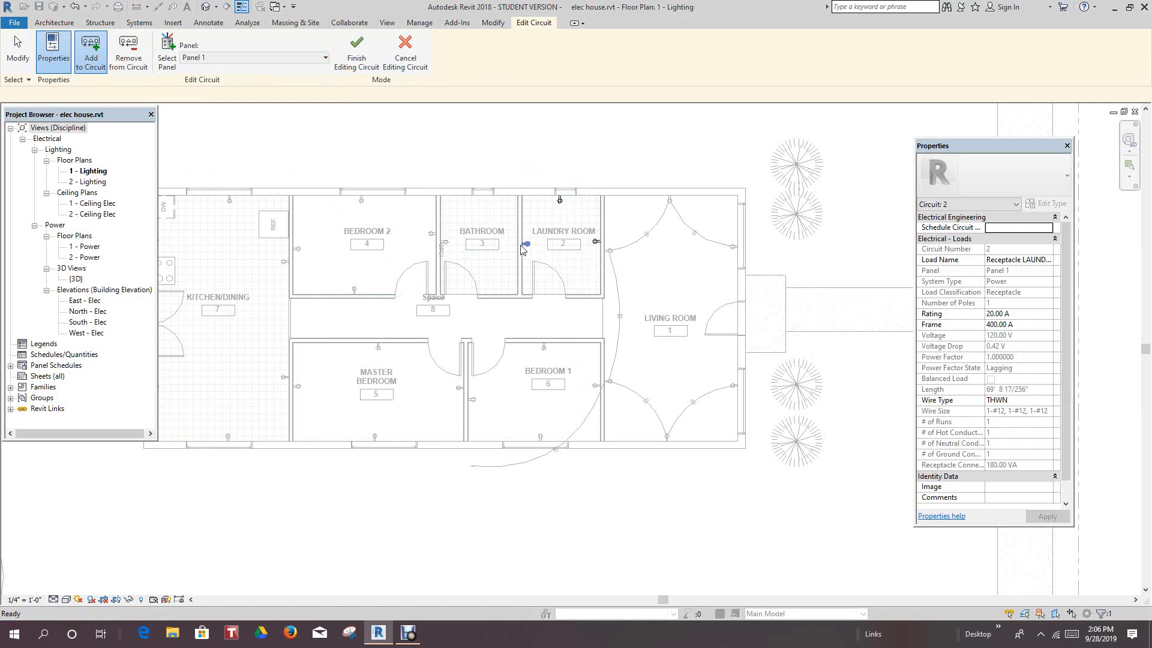
{"action": "left_click", "coordinate": [442, 244]}
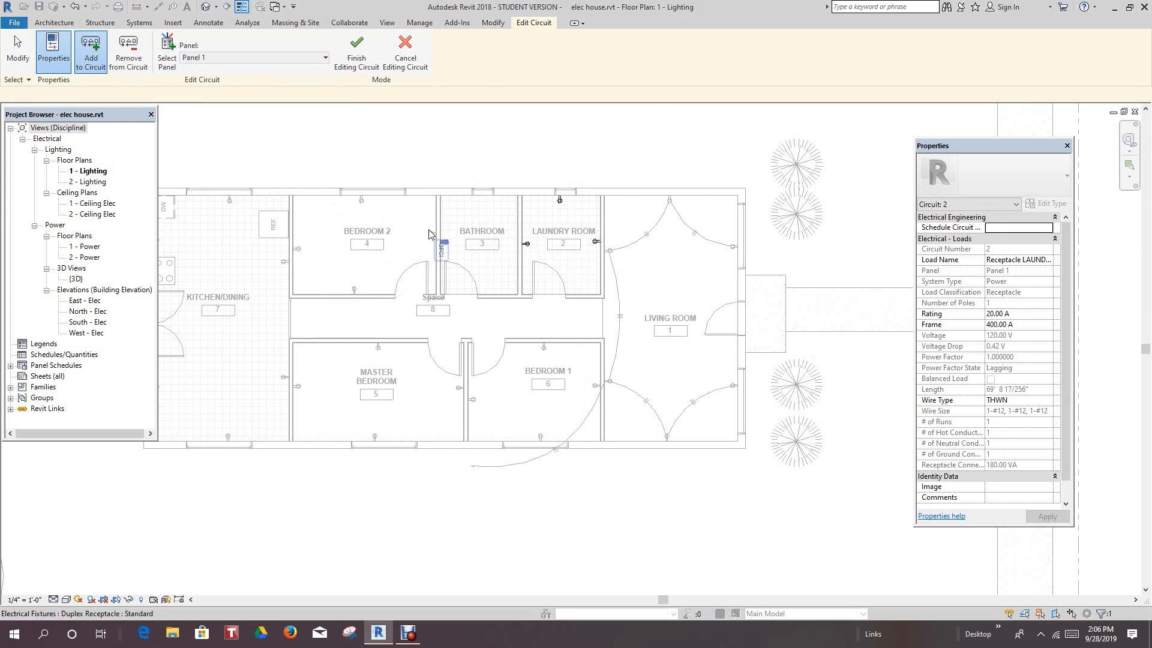
{"action": "left_click", "coordinate": [431, 235]}
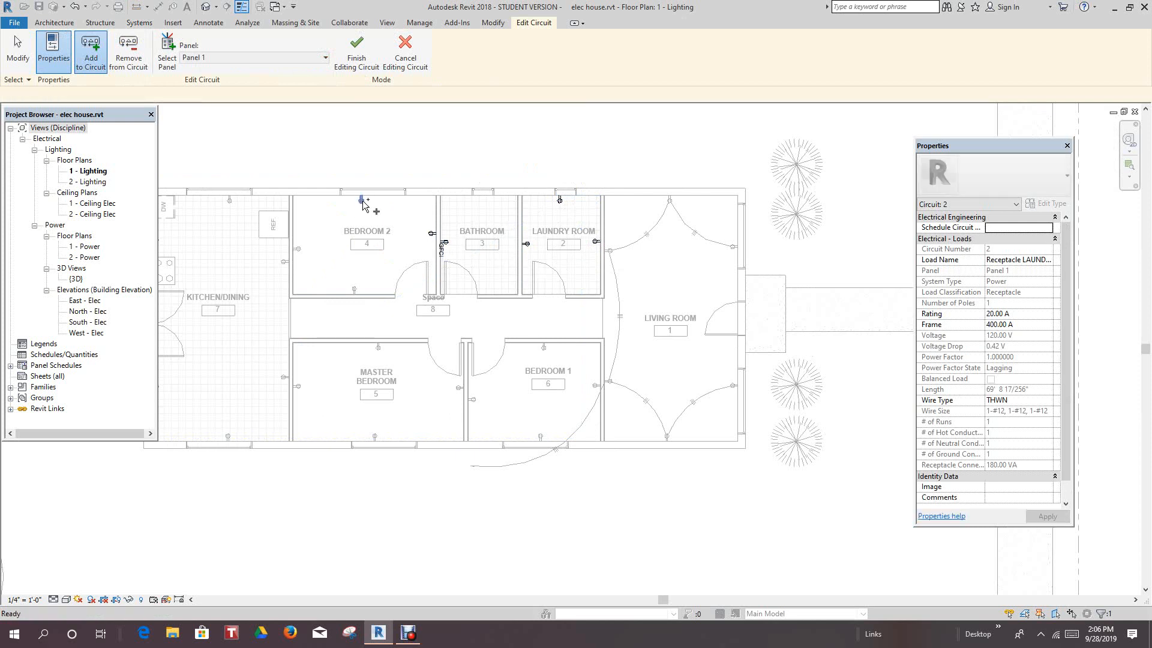
{"action": "left_click", "coordinate": [300, 249]}
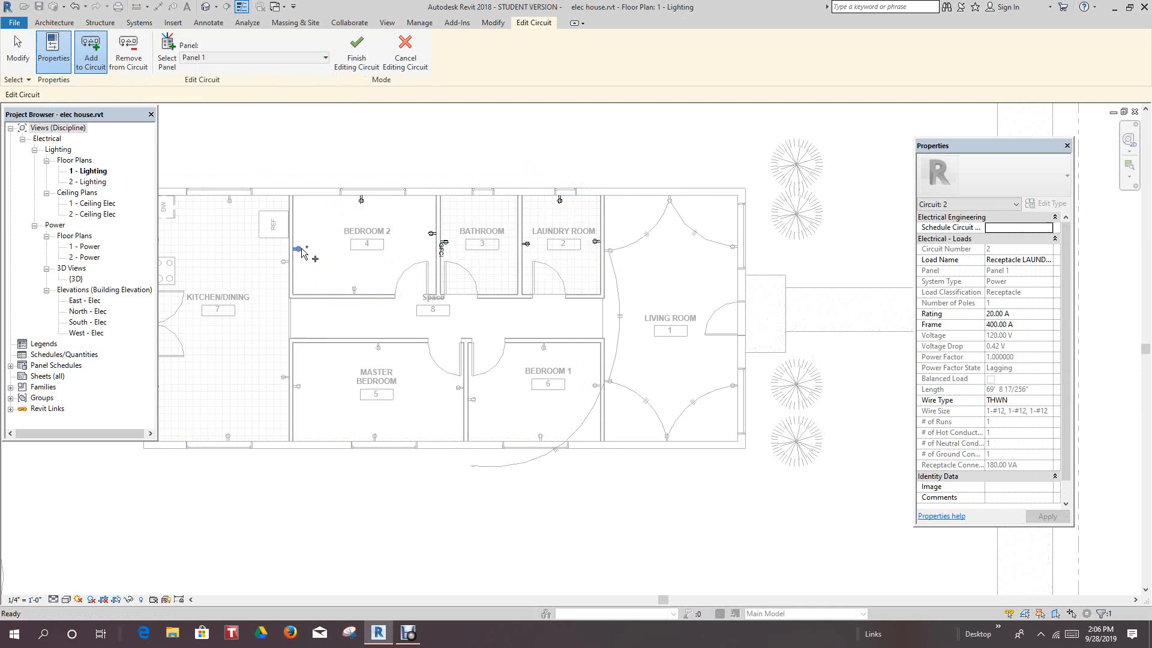
{"action": "left_click", "coordinate": [355, 291]}
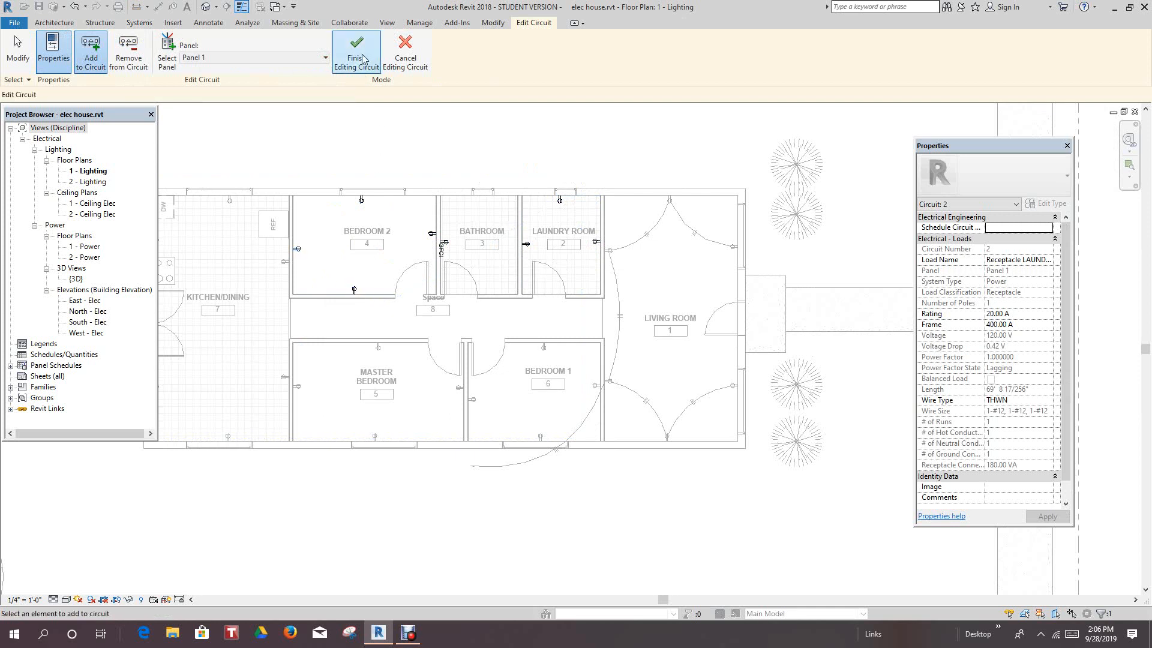
Step: Convert the combined laundry room, bathroom and Bedroom 2 circuit to arc wiring and clear the selection
{"action": "key", "text": "Tab"}
{"action": "left_click", "coordinate": [561, 202]}
{"action": "scroll", "coordinate": [558, 210], "scroll_direction": "down", "scroll_amount": 2}
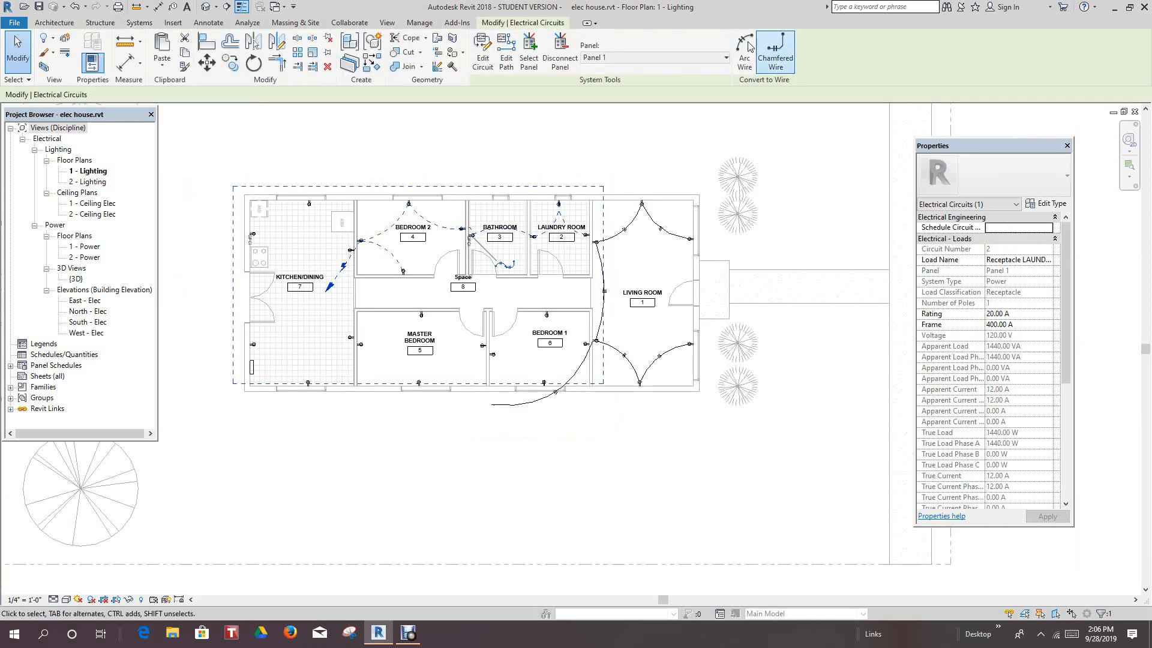
{"action": "left_click", "coordinate": [744, 55]}
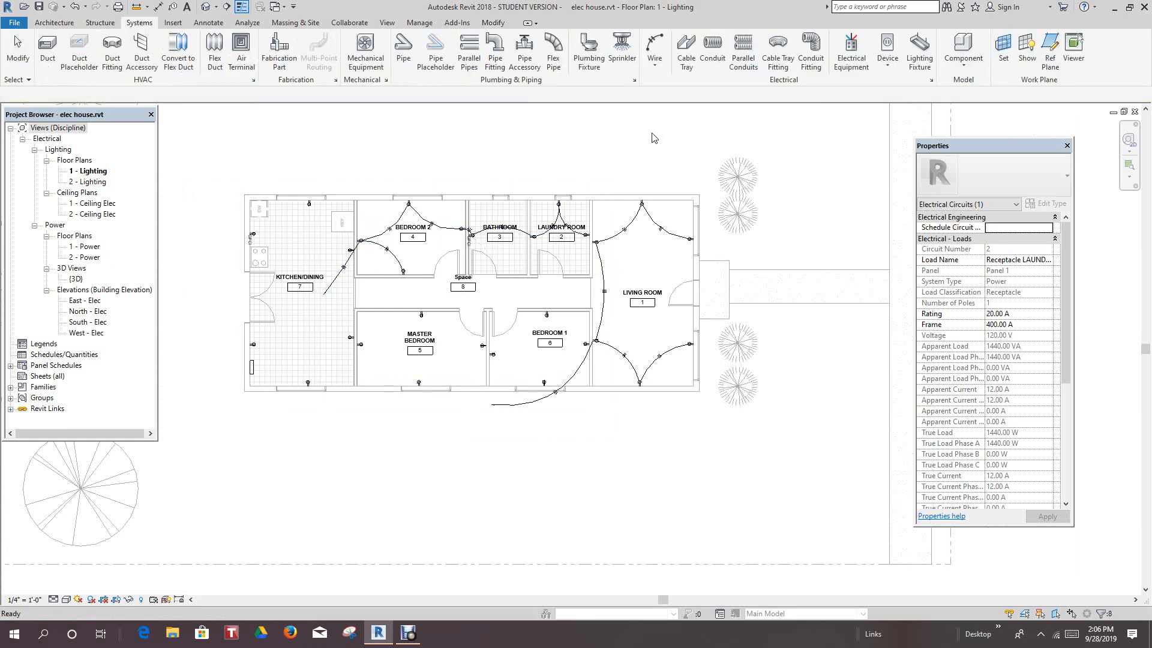
{"action": "key", "text": "Escape"}
{"action": "scroll", "coordinate": [532, 172], "scroll_direction": "up", "scroll_amount": 1}
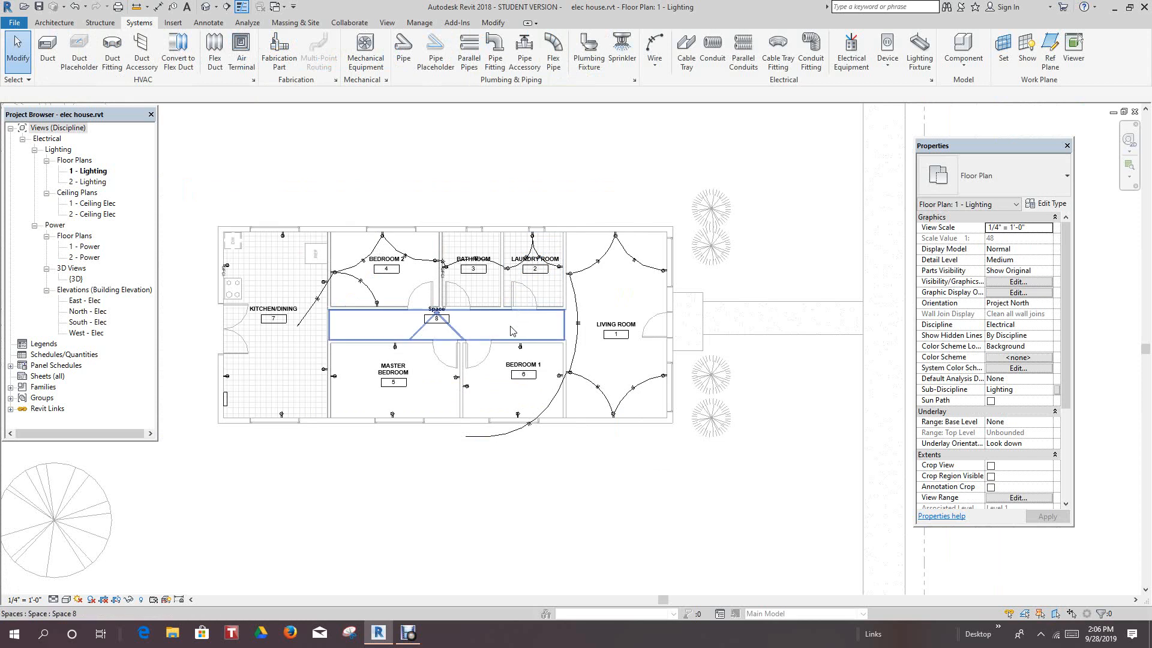
{"action": "scroll", "coordinate": [509, 329], "scroll_direction": "up", "scroll_amount": 1}
{"action": "scroll", "coordinate": [508, 328], "scroll_direction": "up", "scroll_amount": 2}
{"action": "middle_click_drag", "start_coordinate": [509, 329], "coordinate": [599, 300]}
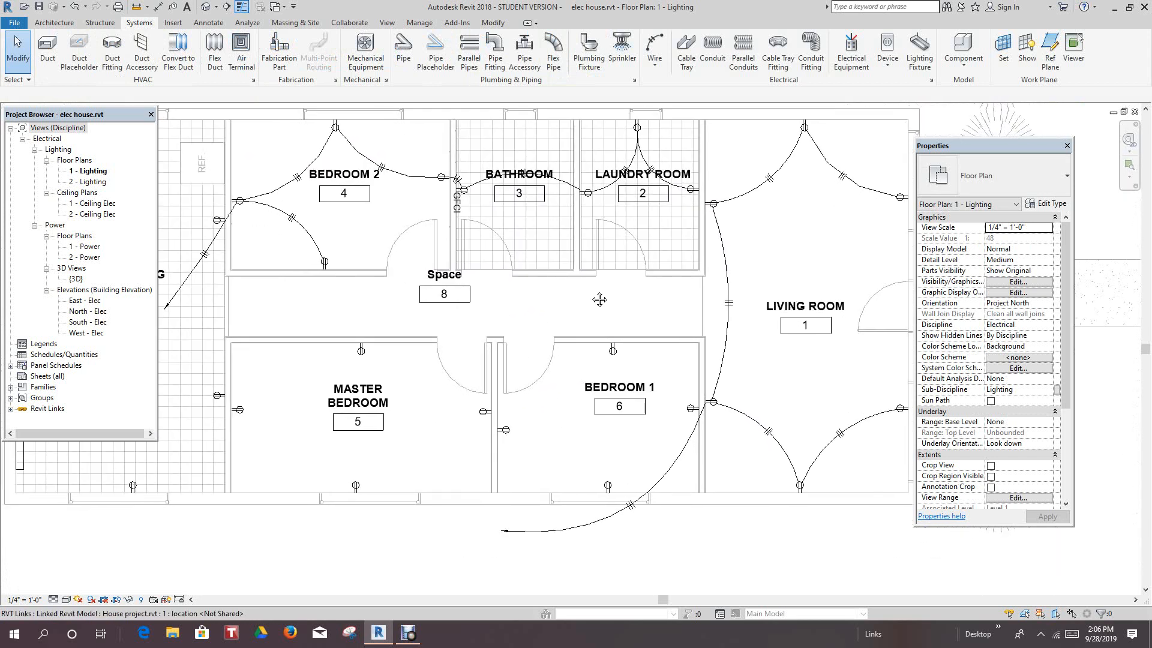
{"action": "scroll", "coordinate": [587, 298], "scroll_direction": "down", "scroll_amount": 1}
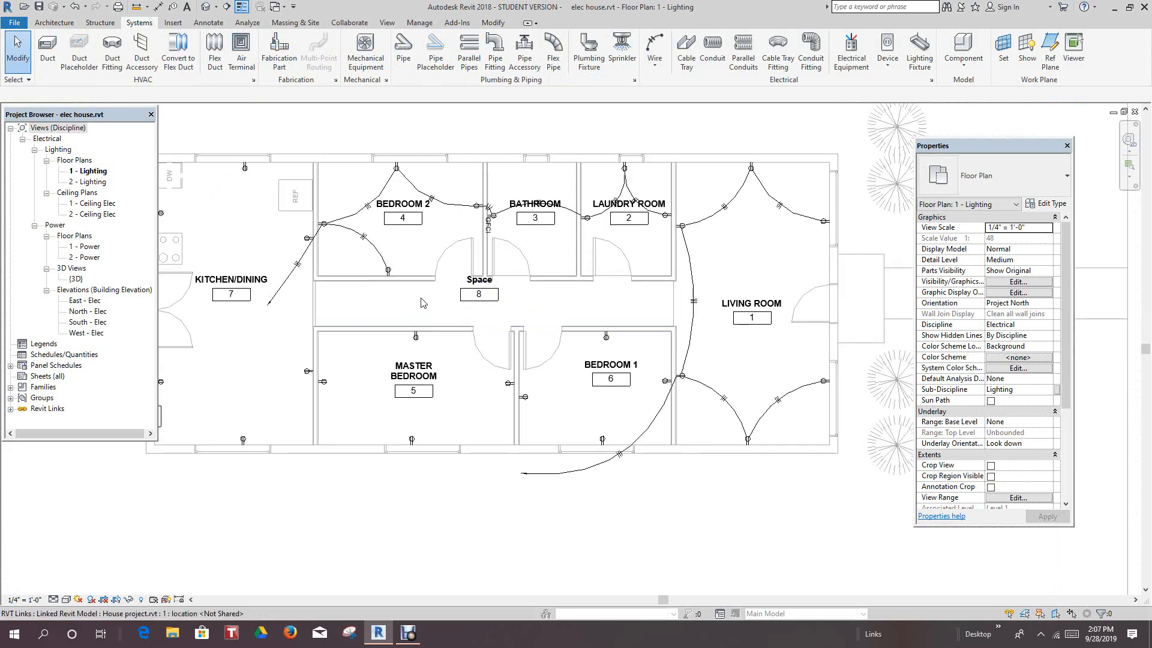
{"action": "scroll", "coordinate": [424, 303], "scroll_direction": "down", "scroll_amount": 1}
{"action": "middle_click_drag", "start_coordinate": [453, 316], "coordinate": [508, 305]}
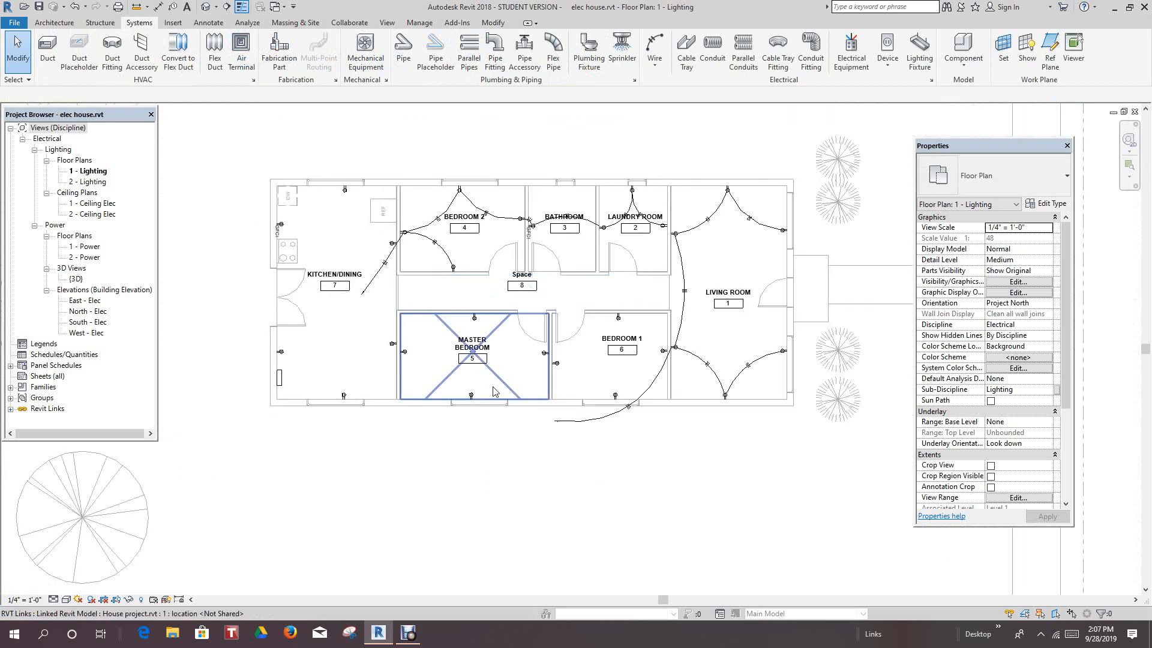
Step: Create a new Panel 1 power circuit from the duplex receptacle on Bedroom 1's east wall
{"action": "scroll", "coordinate": [627, 477], "scroll_direction": "up", "scroll_amount": 2}
{"action": "middle_click_drag", "start_coordinate": [624, 489], "coordinate": [581, 483]}
{"action": "scroll", "coordinate": [575, 465], "scroll_direction": "down", "scroll_amount": 1}
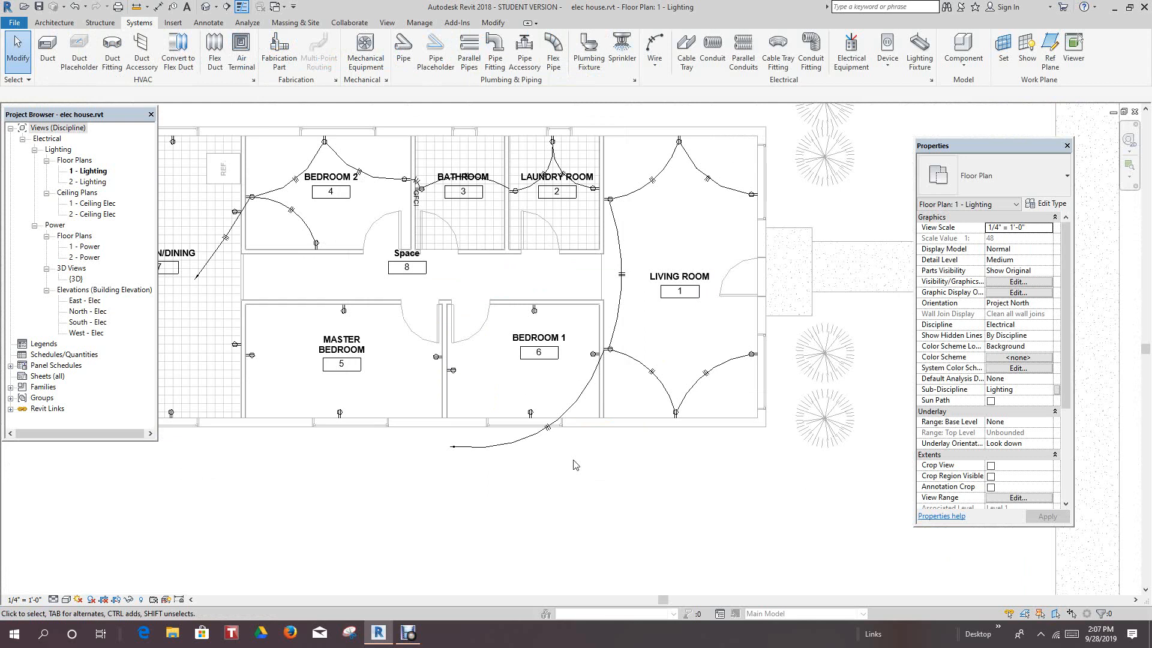
{"action": "scroll", "coordinate": [577, 462], "scroll_direction": "down", "scroll_amount": 1}
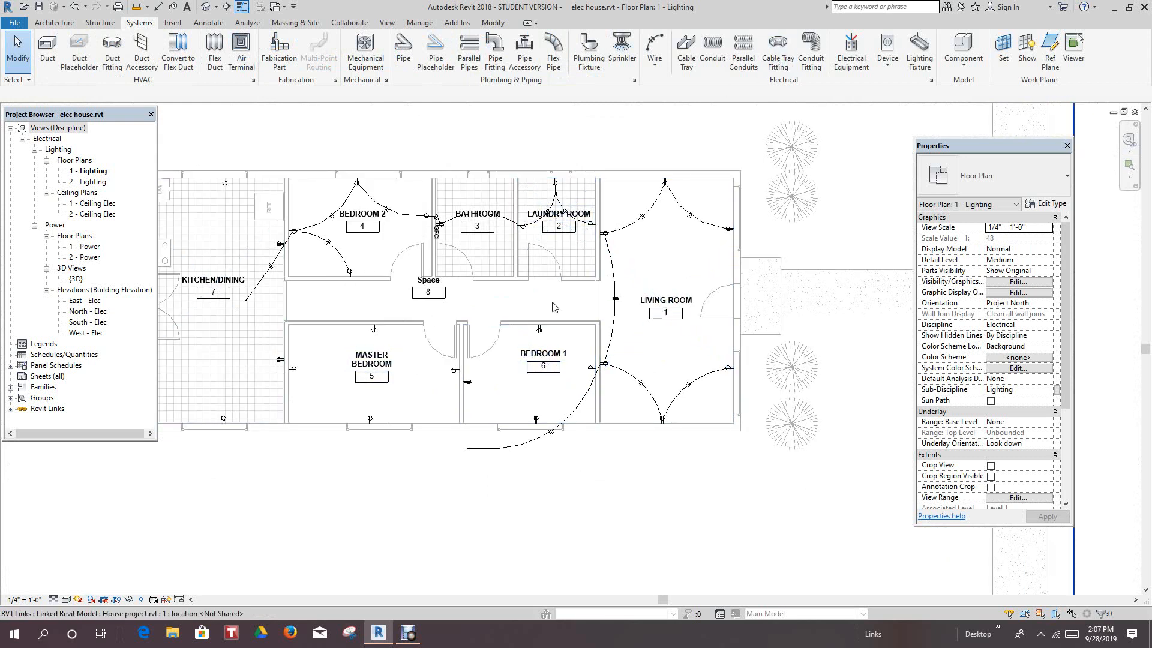
{"action": "scroll", "coordinate": [590, 354], "scroll_direction": "up", "scroll_amount": 1}
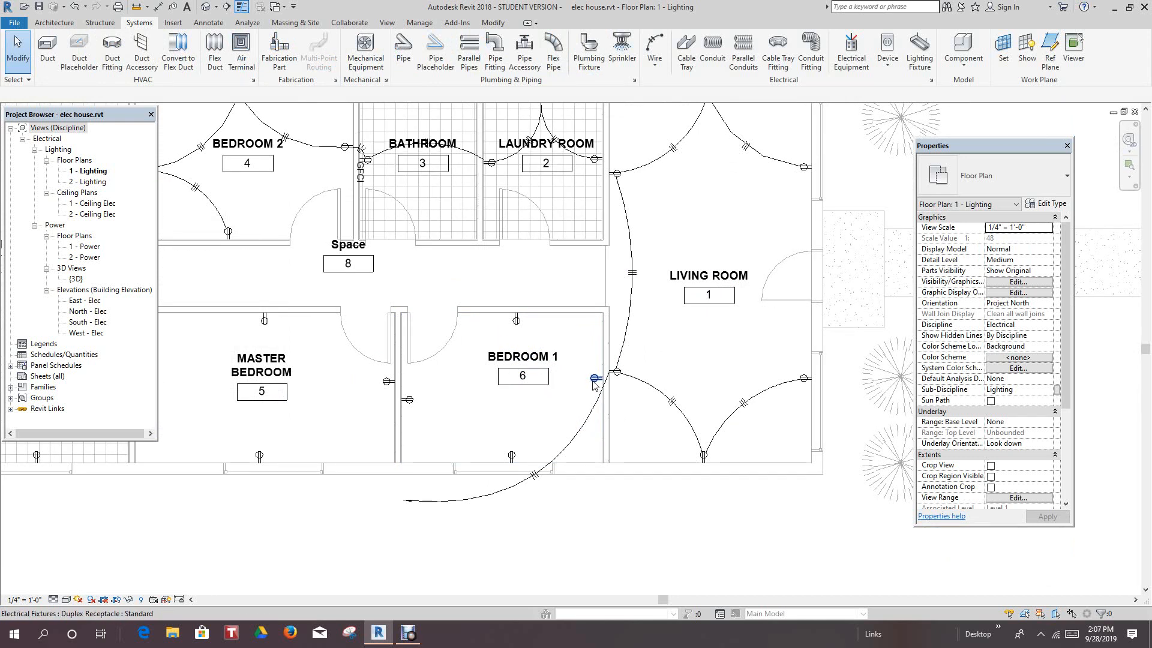
{"action": "left_click", "coordinate": [593, 381]}
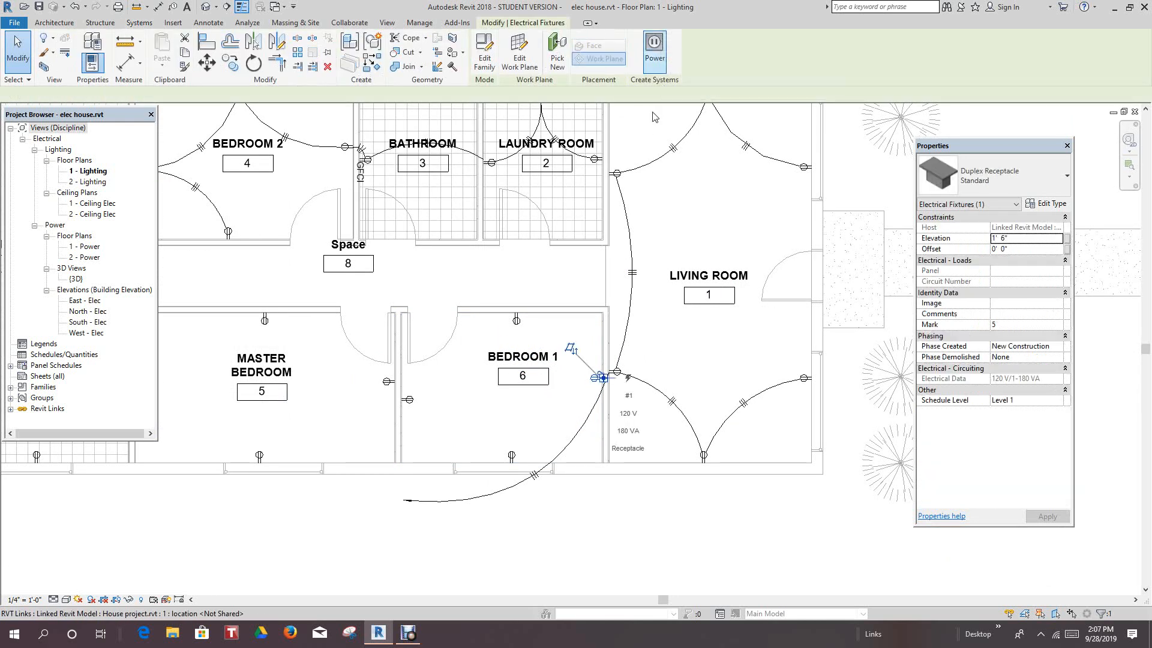
{"action": "left_click", "coordinate": [655, 57]}
Step: Add the remaining Bedroom 1 receptacles and all four Master Bedroom receptacles to the circuit, and finish editing it
{"action": "left_click", "coordinate": [483, 53]}
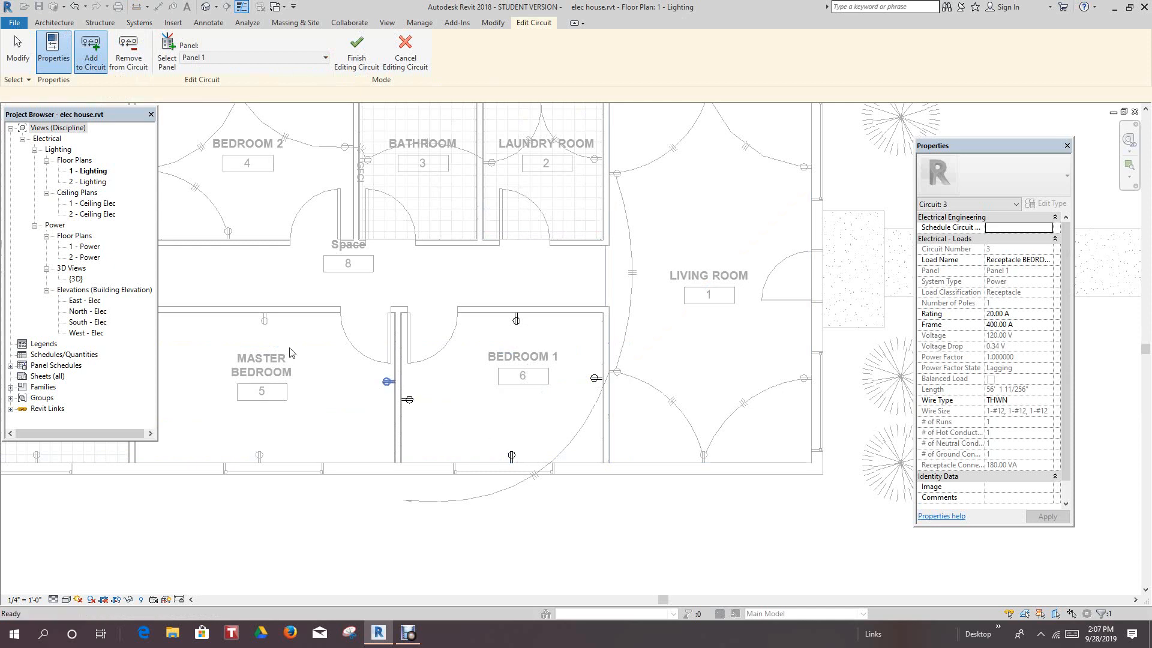
{"action": "left_click", "coordinate": [264, 321]}
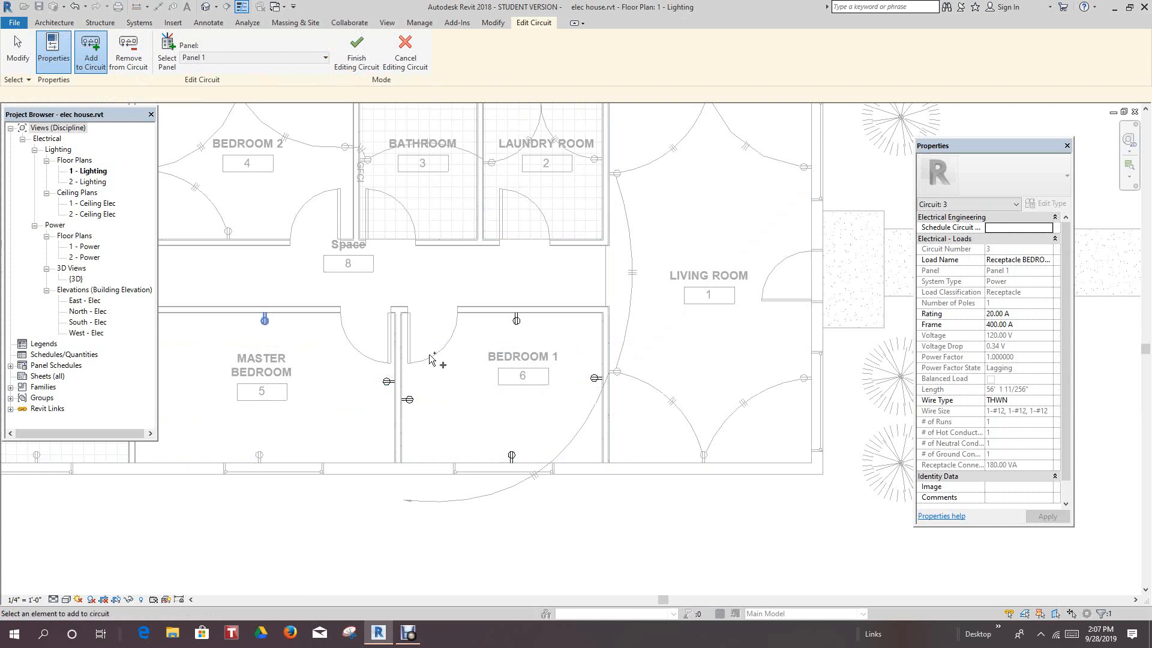
{"action": "scroll", "coordinate": [430, 358], "scroll_direction": "down", "scroll_amount": 3}
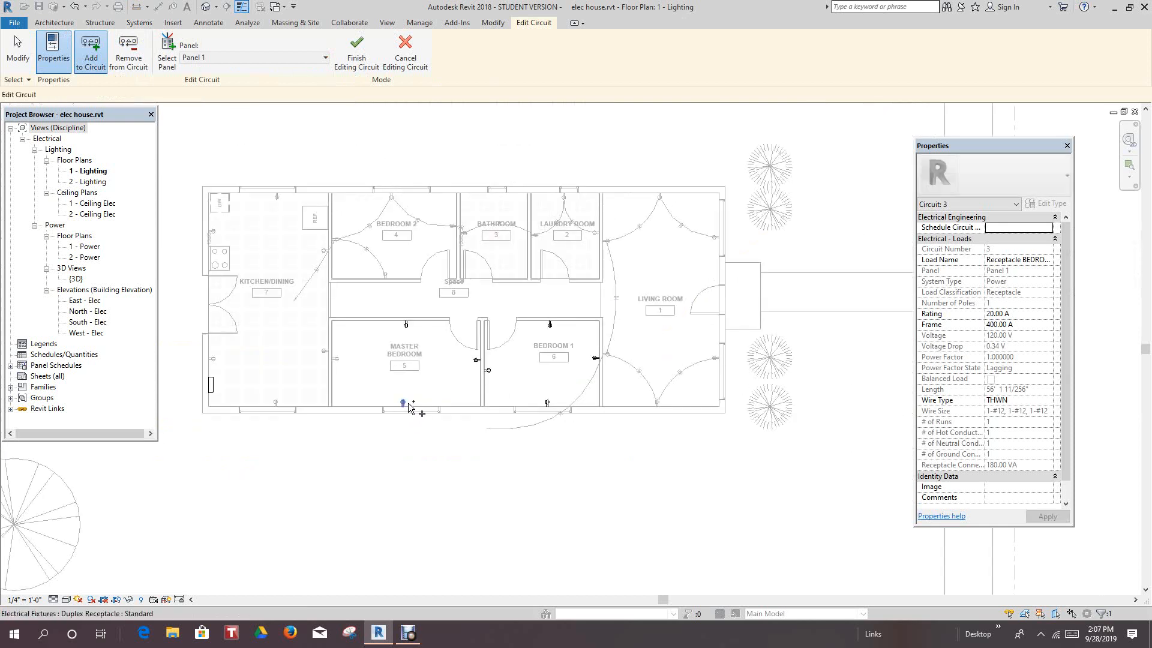
{"action": "left_click", "coordinate": [403, 403]}
{"action": "left_click", "coordinate": [339, 361]}
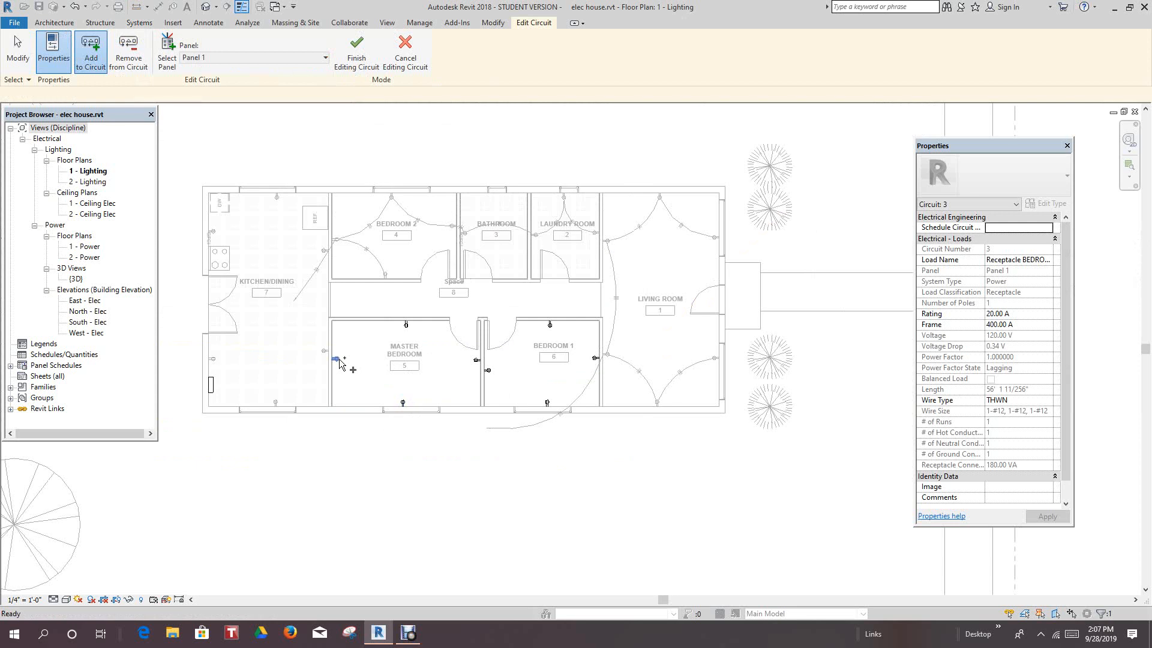
{"action": "left_click", "coordinate": [358, 51]}
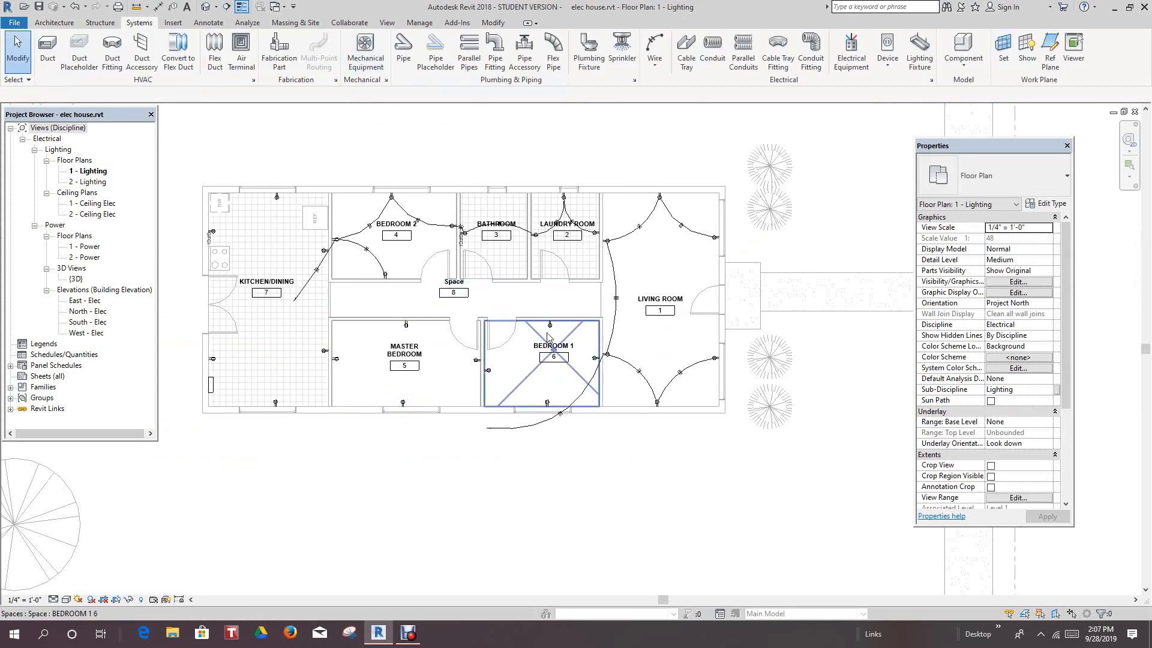
Step: Convert the combined Bedroom 1 and Master Bedroom circuit to arc wiring
{"action": "key", "text": "Tab"}
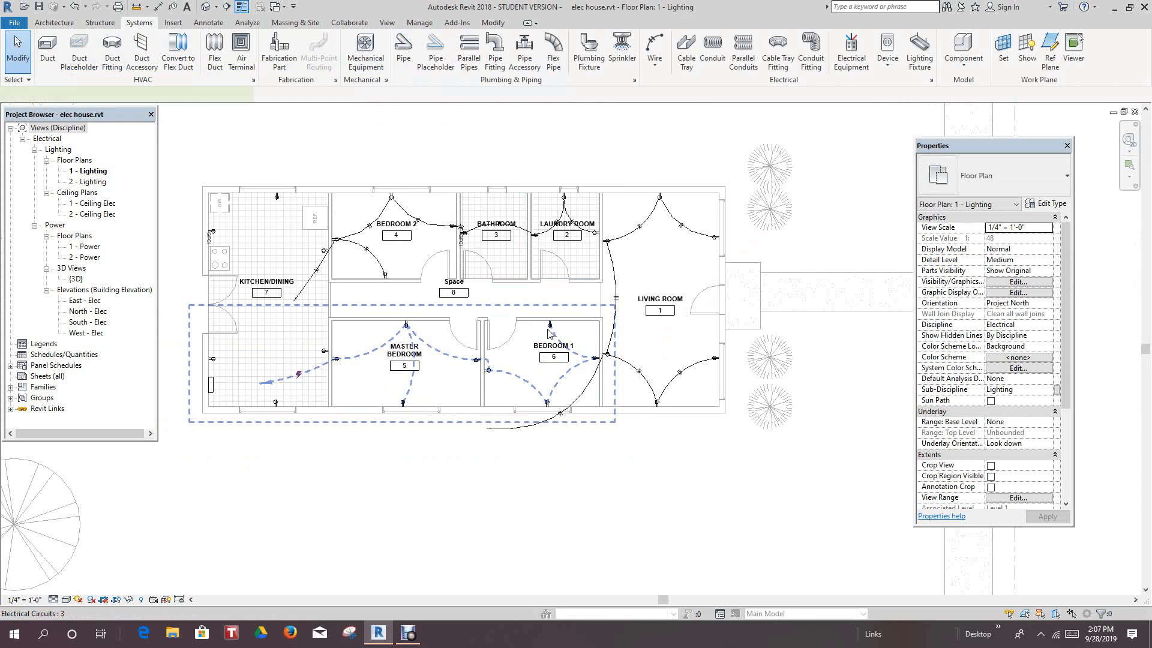
{"action": "left_click", "coordinate": [550, 330]}
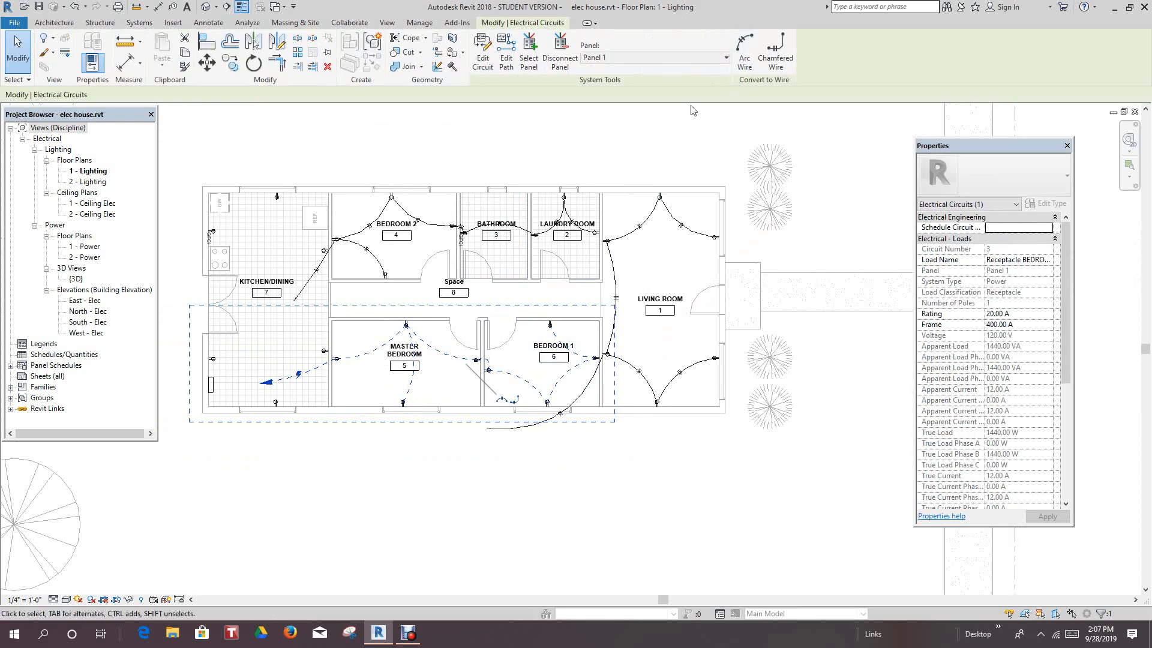
{"action": "left_click", "coordinate": [740, 46]}
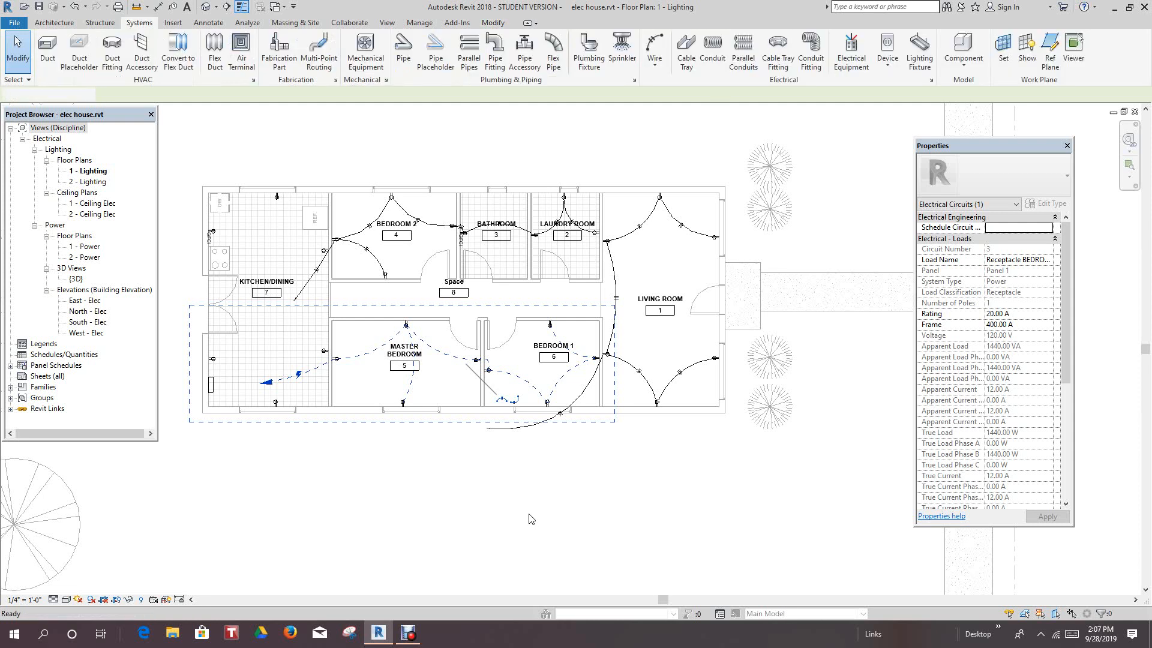
{"action": "scroll", "coordinate": [502, 488], "scroll_direction": "down", "scroll_amount": 3}
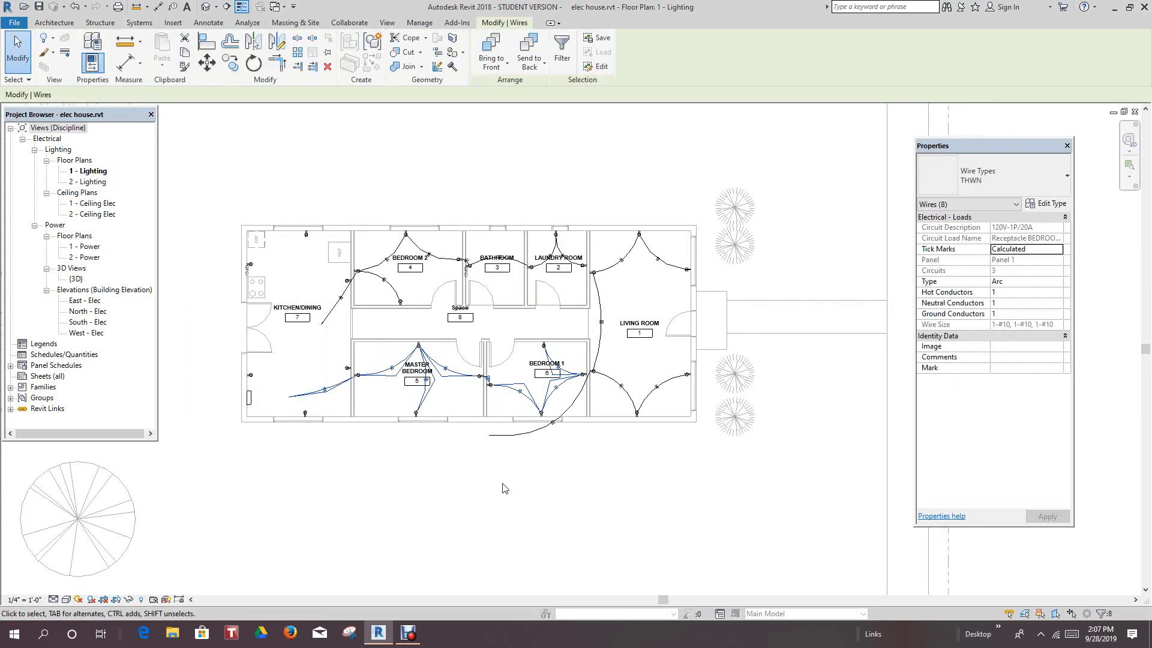
{"action": "middle_click_drag", "start_coordinate": [545, 494], "coordinate": [598, 512]}
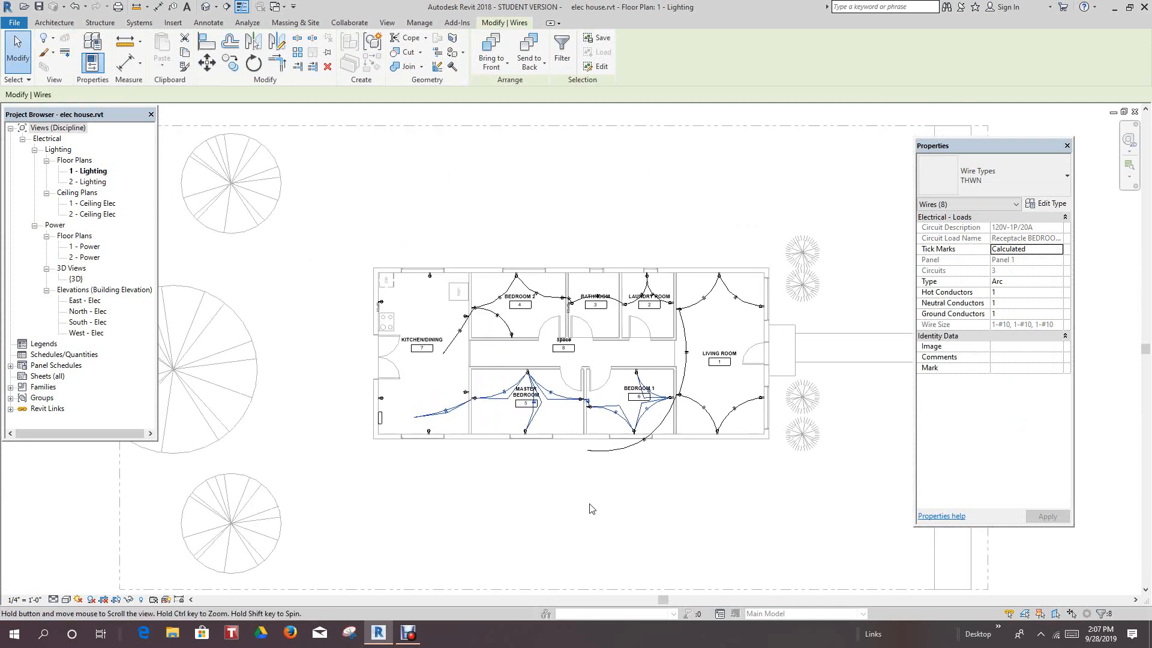
{"action": "scroll", "coordinate": [450, 300], "scroll_direction": "up", "scroll_amount": 3}
{"action": "scroll", "coordinate": [447, 294], "scroll_direction": "up", "scroll_amount": 1}
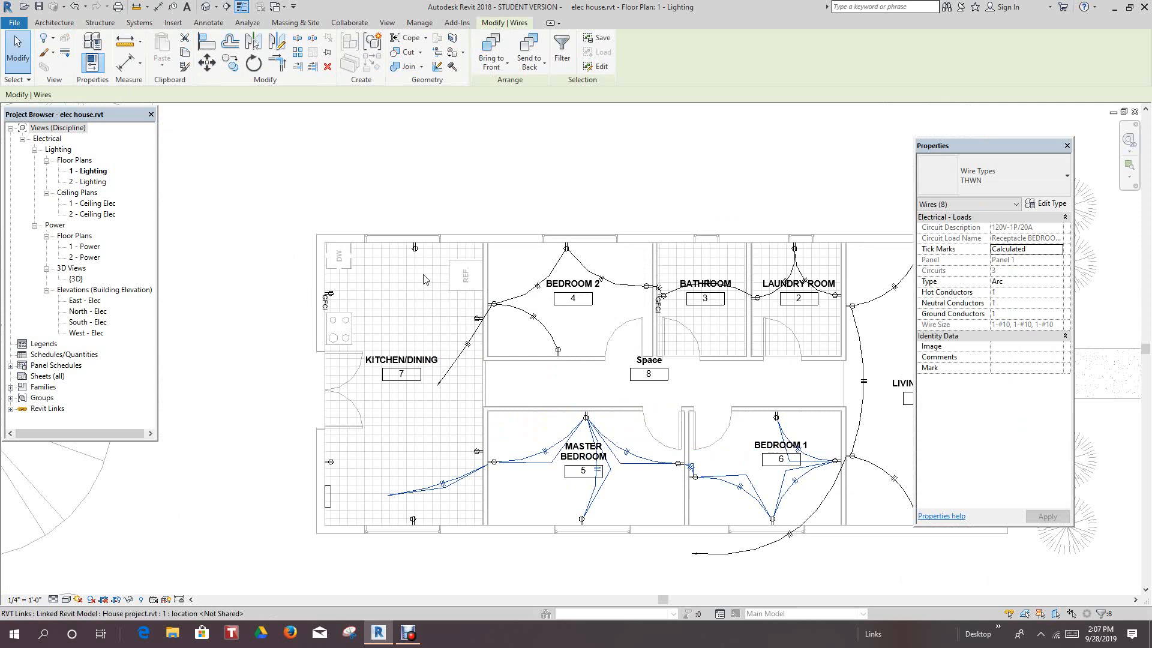
Step: Copy the kitchen's west-wall GFCI receptacle 2'-6" north to beside the dishwasher and clear the selection
{"action": "scroll", "coordinate": [424, 279], "scroll_direction": "up", "scroll_amount": 1}
{"action": "scroll", "coordinate": [423, 279], "scroll_direction": "down", "scroll_amount": 1}
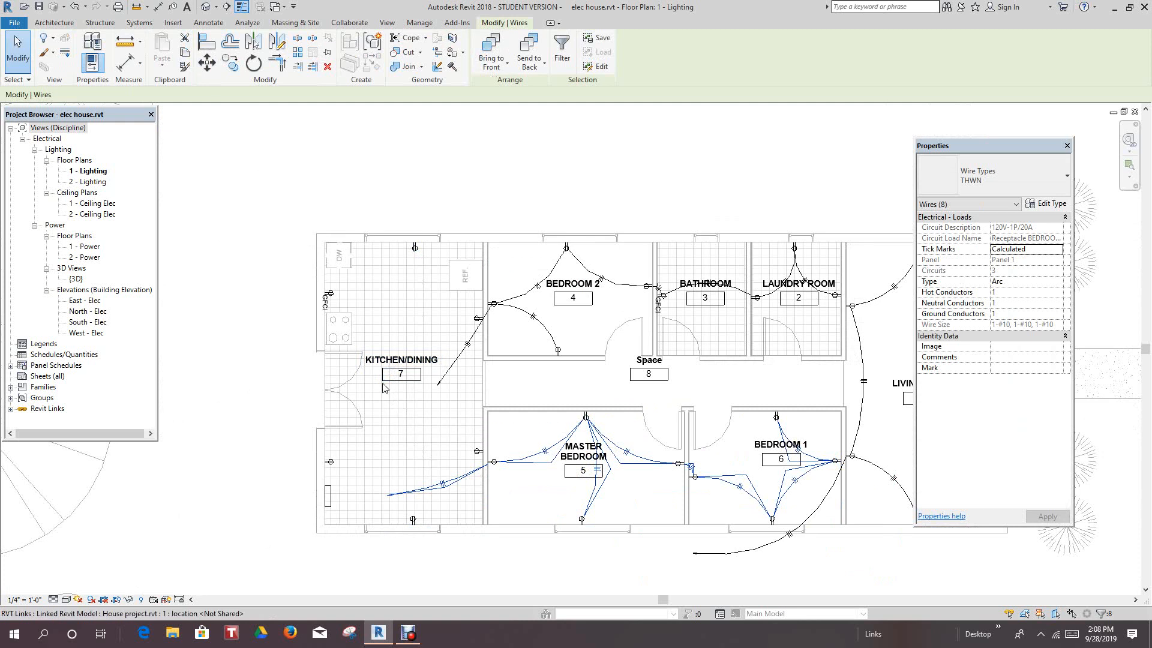
{"action": "scroll", "coordinate": [361, 300], "scroll_direction": "up", "scroll_amount": 2}
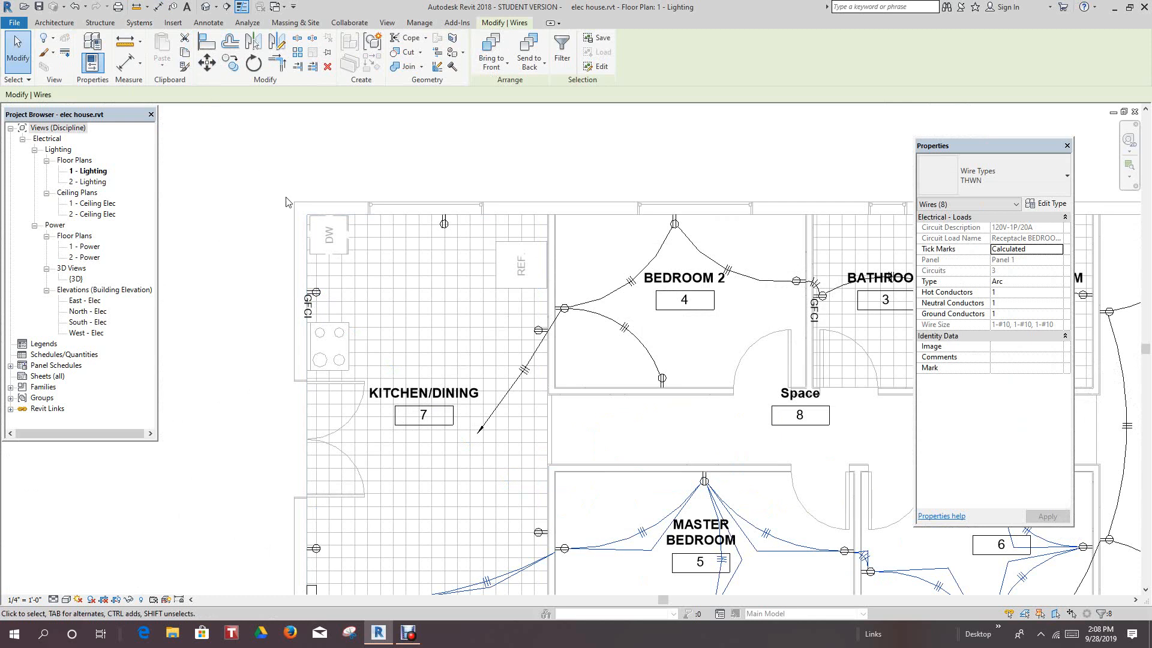
{"action": "left_click", "coordinate": [309, 298]}
{"action": "key", "text": "c"}
{"action": "key", "text": "o"}
{"action": "left_click", "coordinate": [227, 272]}
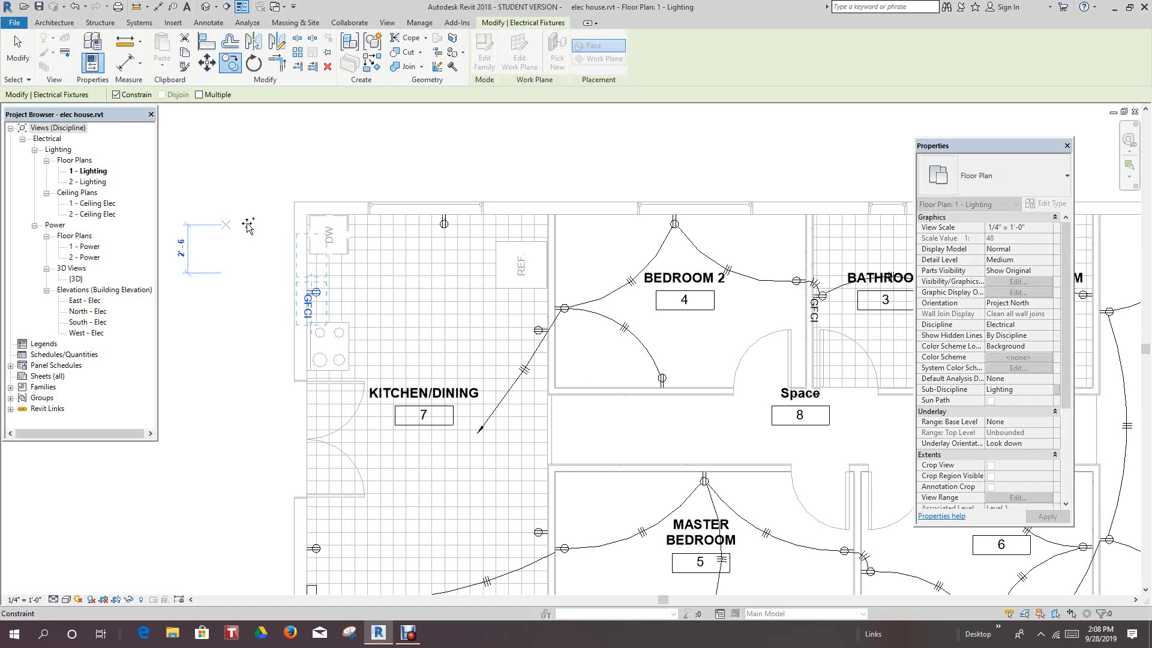
{"action": "left_click", "coordinate": [246, 225]}
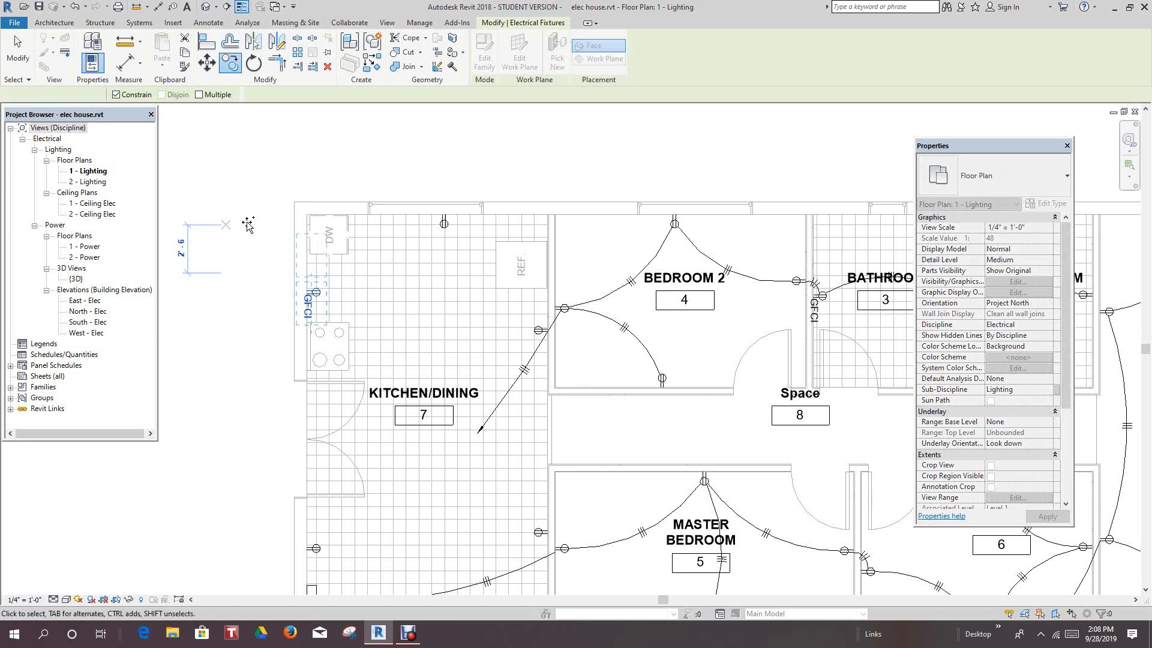
{"action": "left_click", "coordinate": [249, 205]}
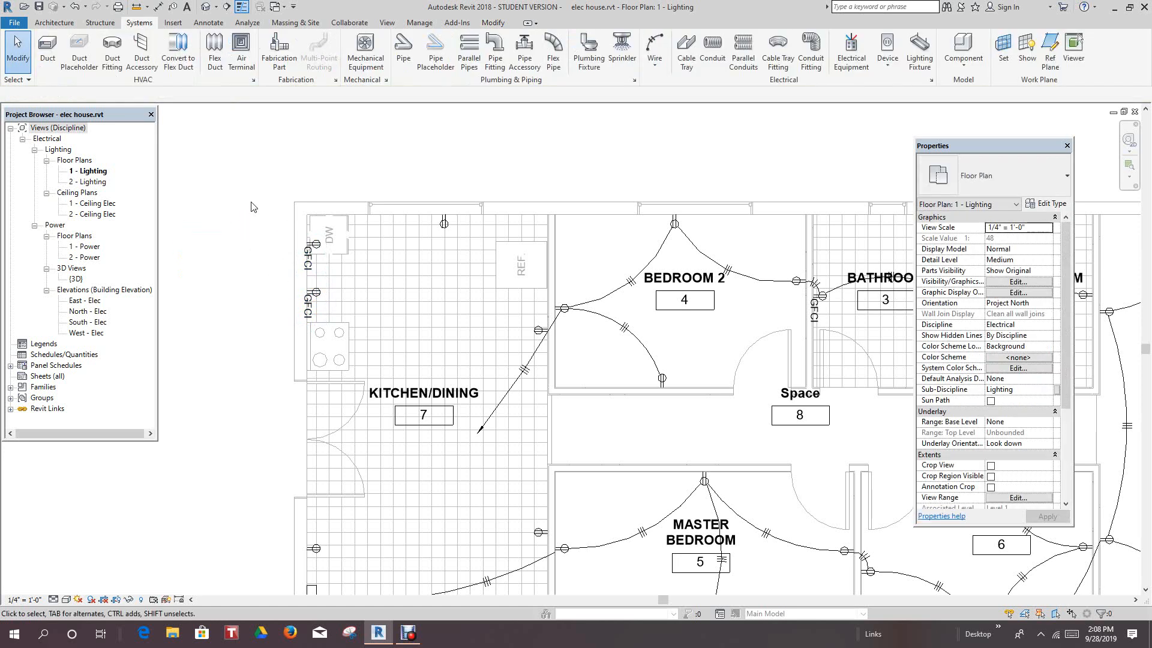
Step: Copy the duplex receptacle on the kitchen's east wall 3'-4" north to behind the refrigerator and clear the selection
{"action": "scroll", "coordinate": [252, 206], "scroll_direction": "down", "scroll_amount": 1}
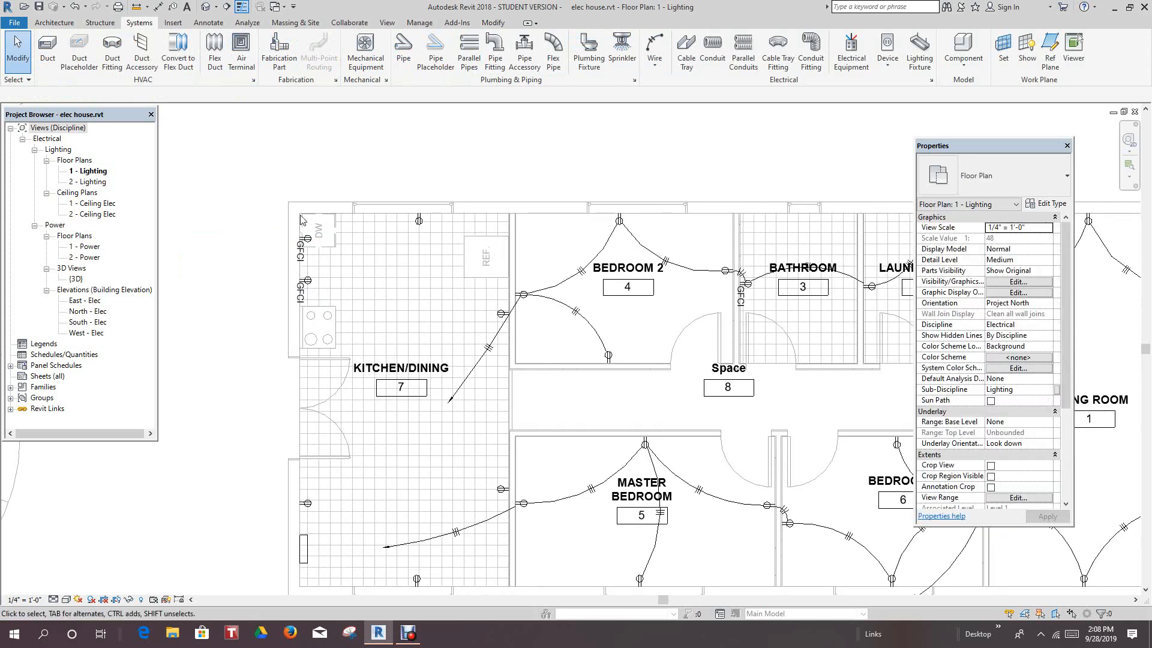
{"action": "scroll", "coordinate": [252, 207], "scroll_direction": "down", "scroll_amount": 1}
{"action": "scroll", "coordinate": [470, 304], "scroll_direction": "up", "scroll_amount": 3}
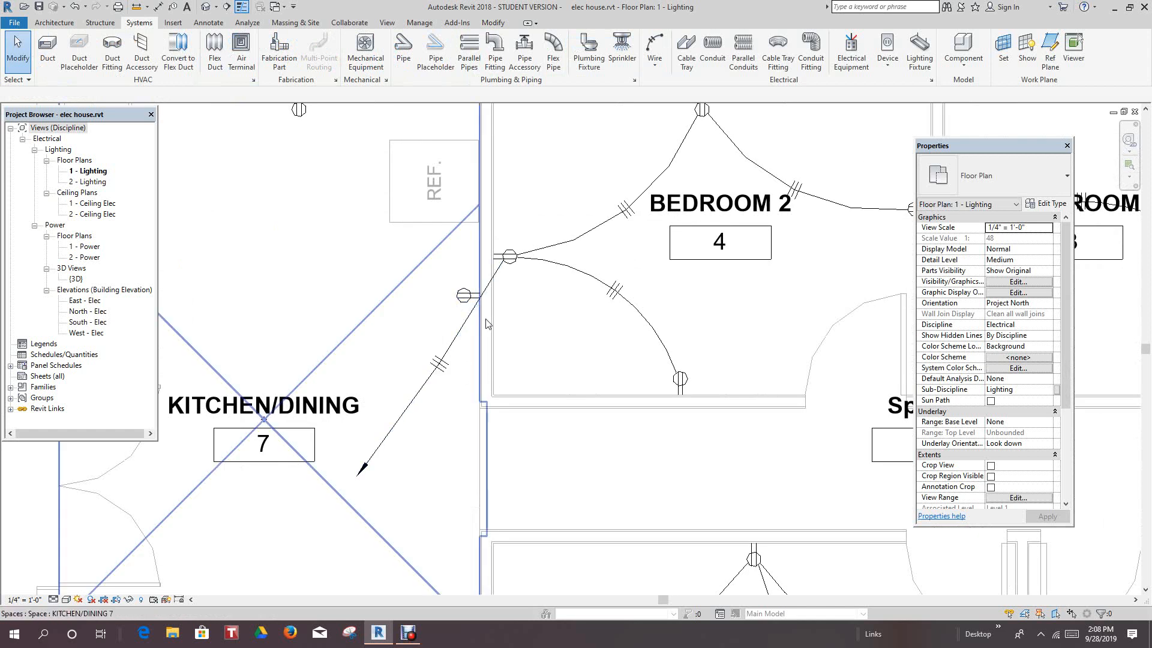
{"action": "left_click", "coordinate": [465, 295]}
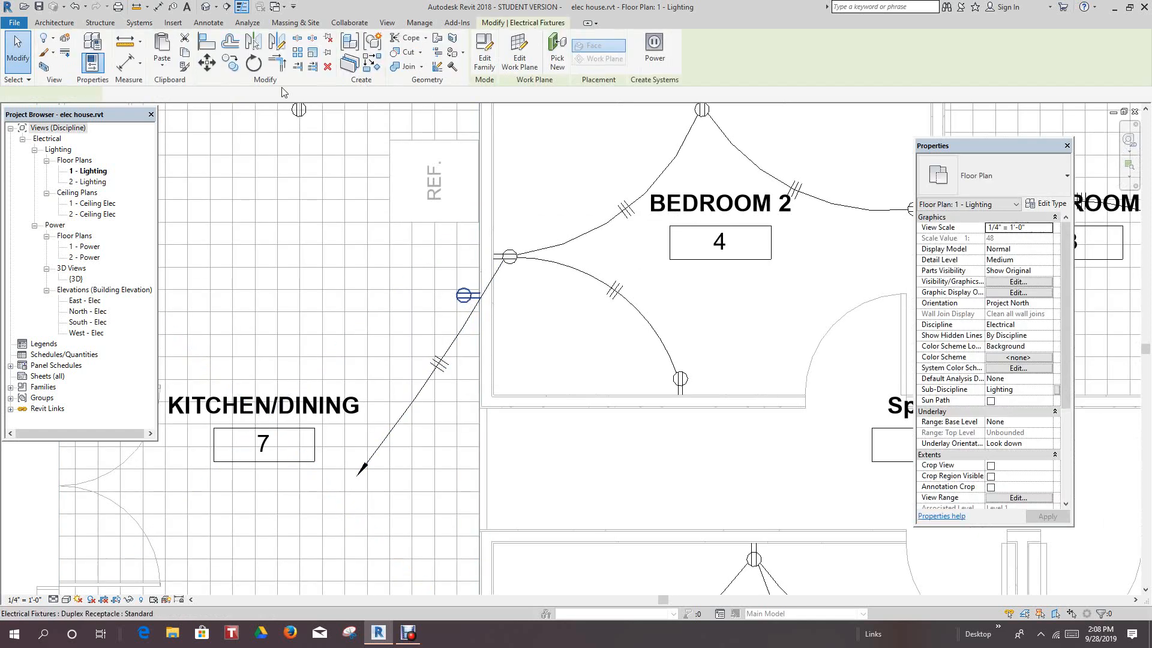
{"action": "left_click", "coordinate": [230, 63]}
{"action": "left_click", "coordinate": [413, 268]}
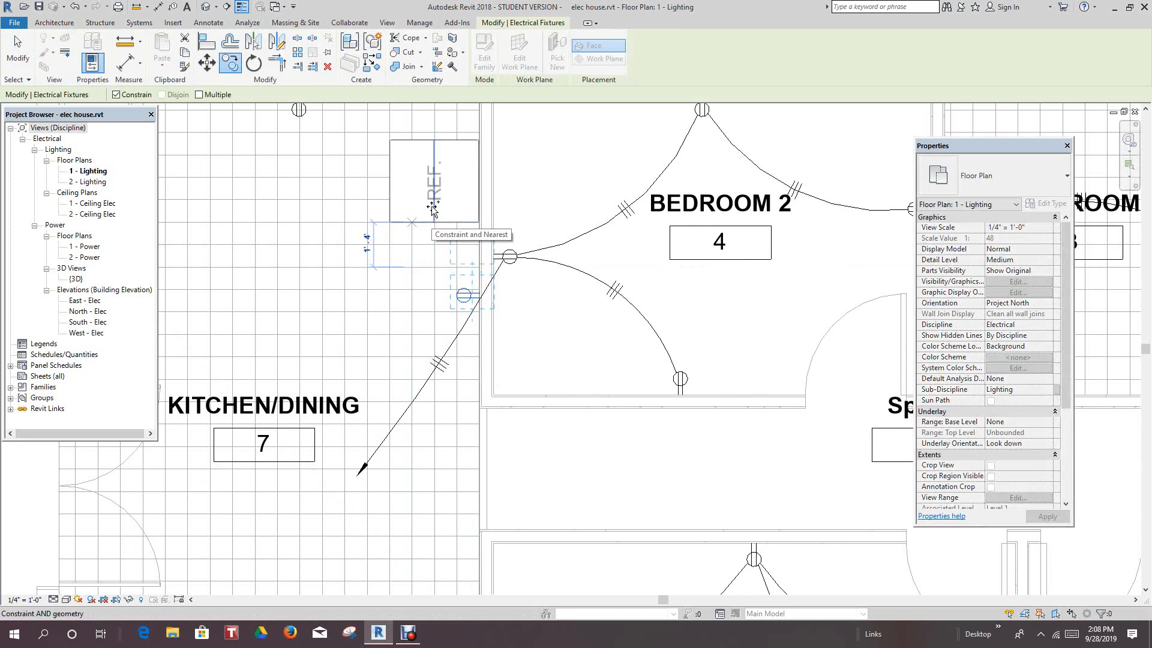
{"action": "left_click", "coordinate": [388, 226]}
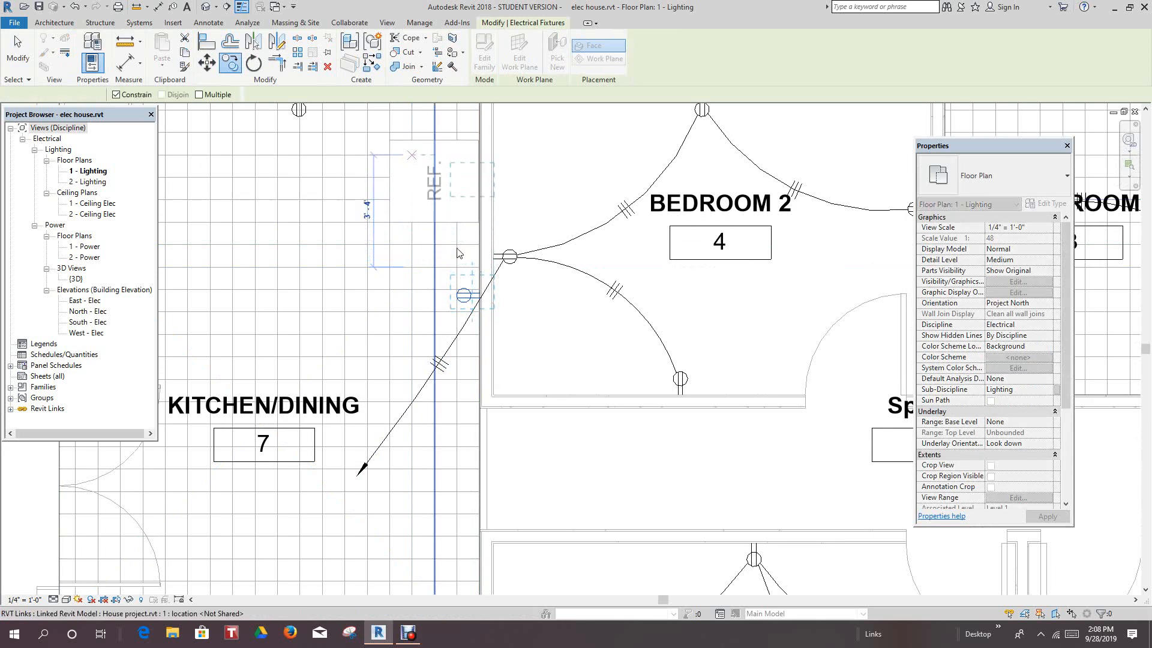
{"action": "left_click", "coordinate": [540, 343]}
{"action": "scroll", "coordinate": [540, 340], "scroll_direction": "down", "scroll_amount": 3}
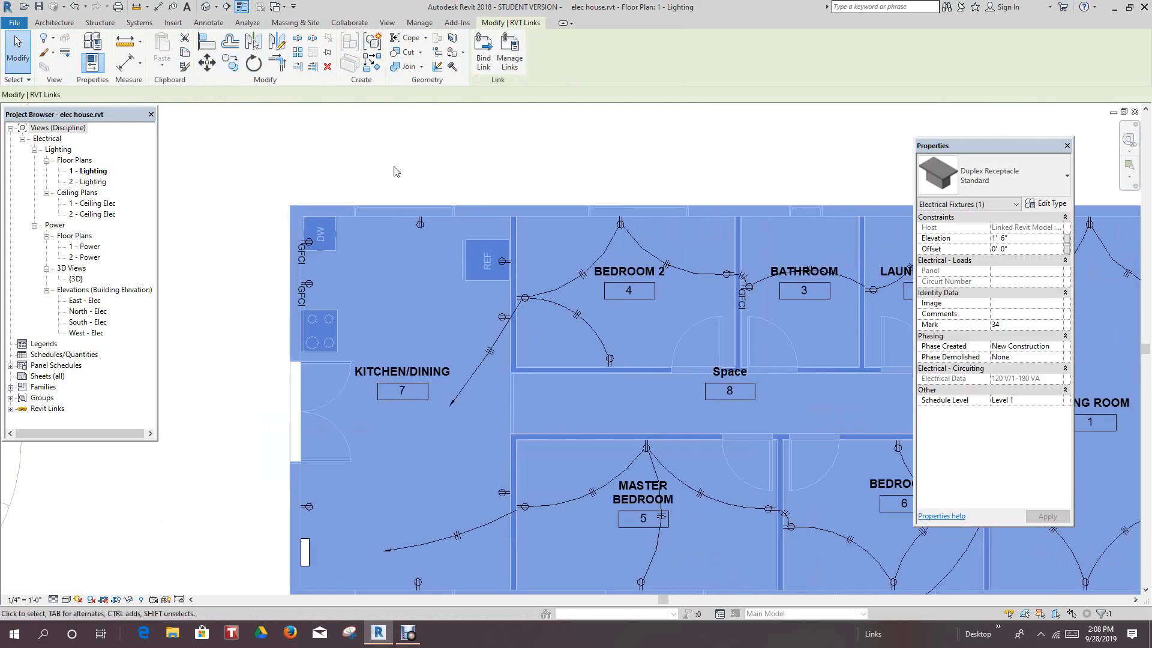
{"action": "scroll", "coordinate": [493, 308], "scroll_direction": "down", "scroll_amount": 2}
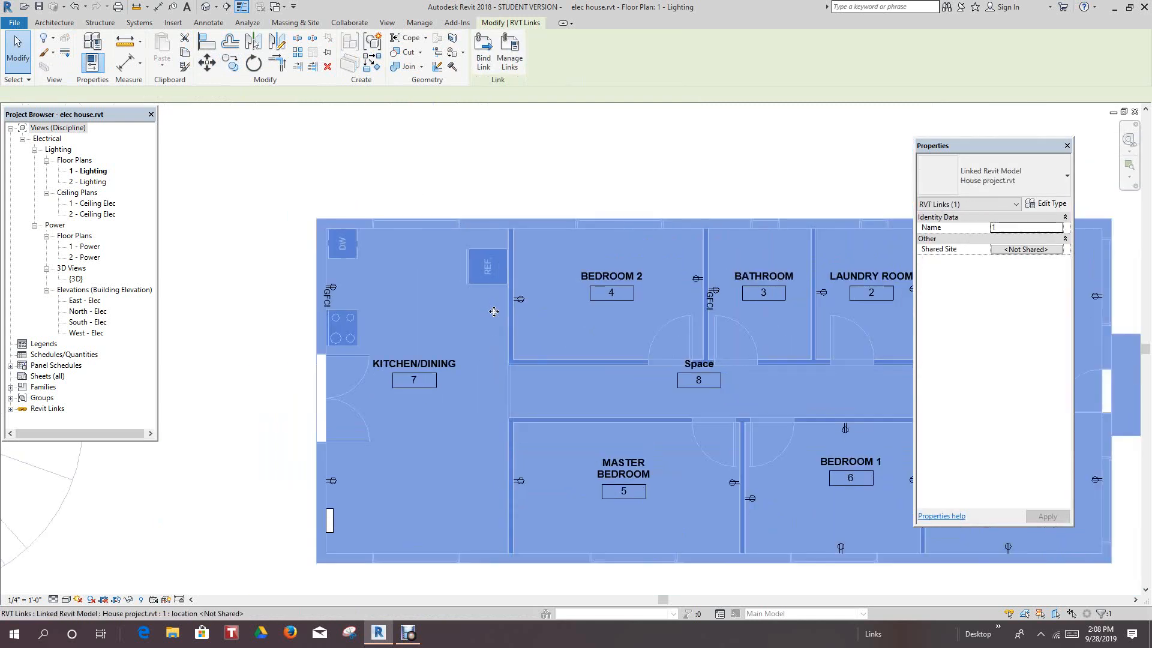
{"action": "left_click", "coordinate": [336, 228]}
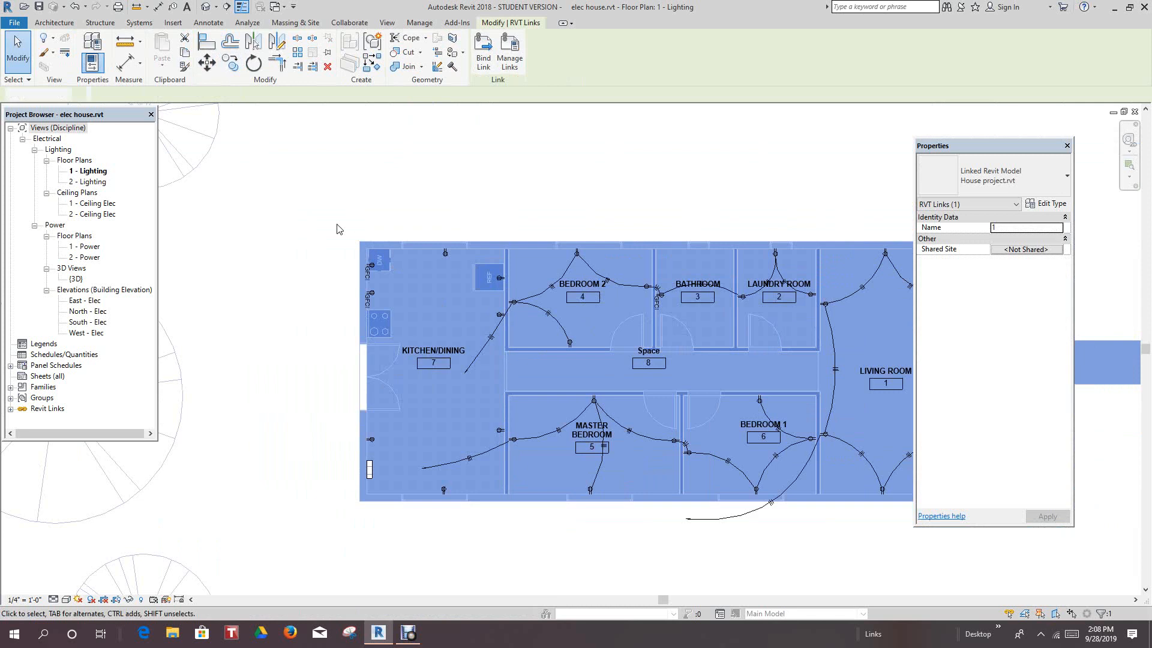
Step: Create a new Panel 1 power circuit from the duplex receptacle on the kitchen's north wall
{"action": "scroll", "coordinate": [446, 315], "scroll_direction": "up", "scroll_amount": 1}
{"action": "scroll", "coordinate": [446, 315], "scroll_direction": "up", "scroll_amount": 2}
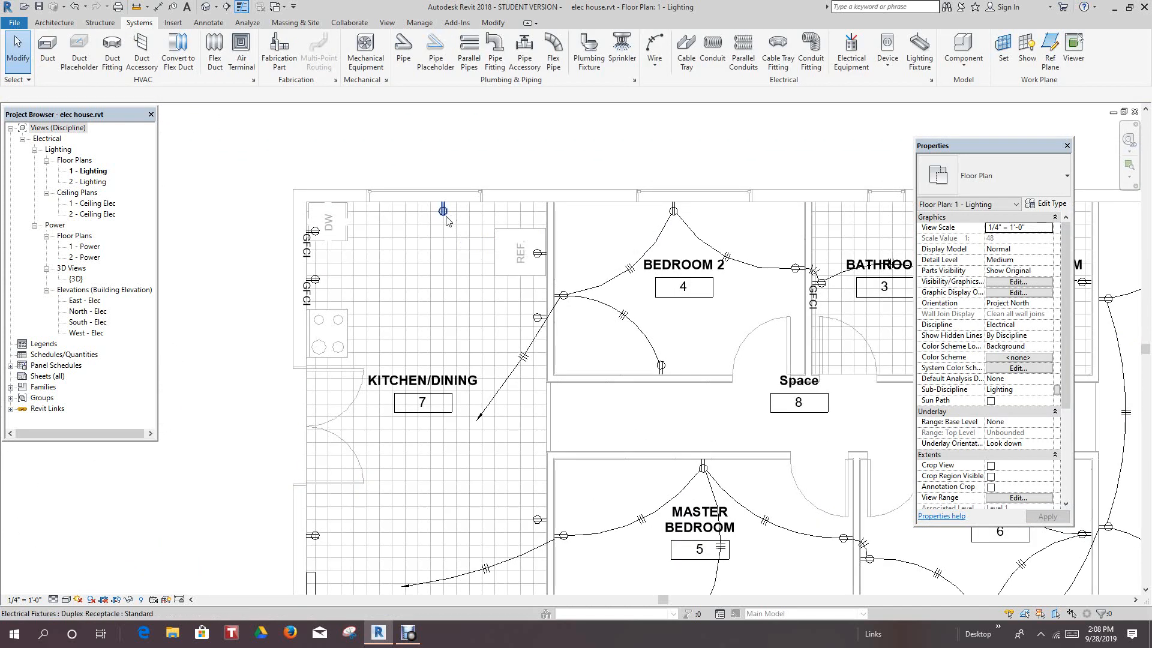
{"action": "left_click", "coordinate": [442, 210]}
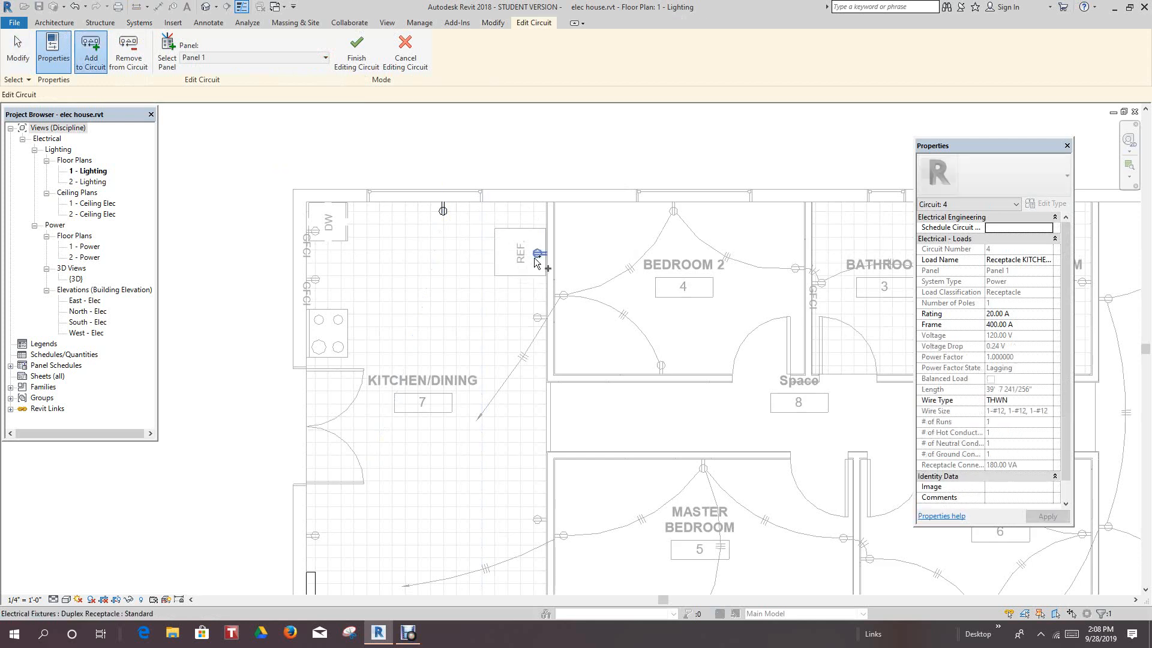
Step: Add the refrigerator receptacle, the other east-wall, south and west duplex receptacles and both GFCI receptacles in Kitchen/Dining to the circuit
{"action": "left_click", "coordinate": [536, 319]}
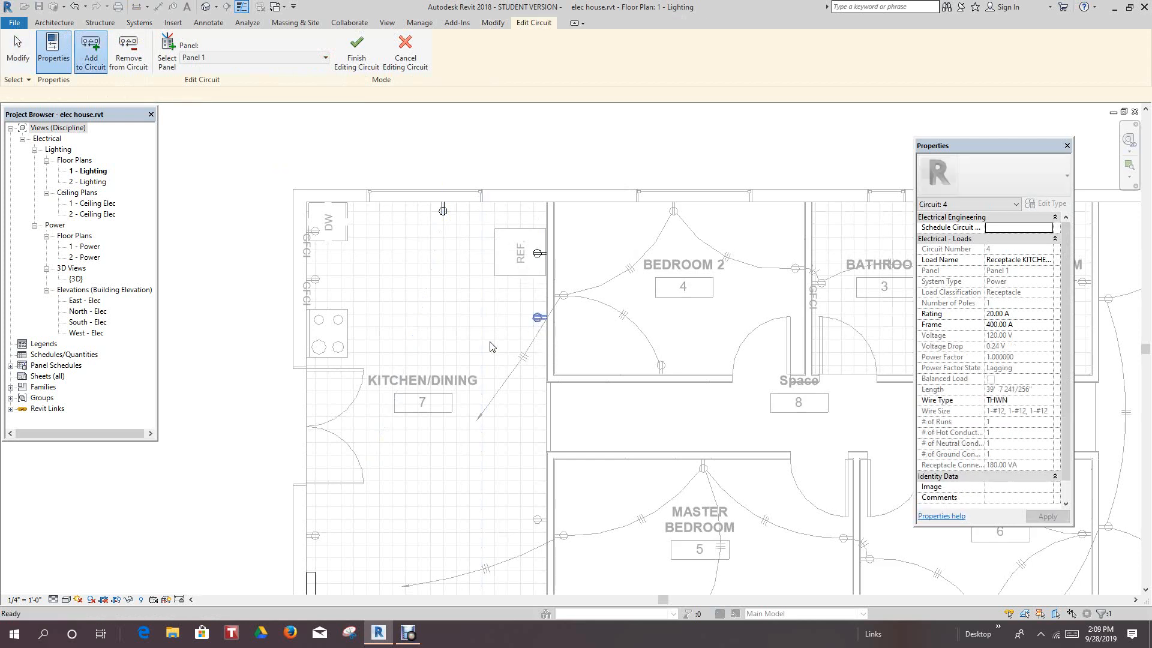
{"action": "scroll", "coordinate": [478, 354], "scroll_direction": "down", "scroll_amount": 3}
{"action": "left_click", "coordinate": [506, 456]}
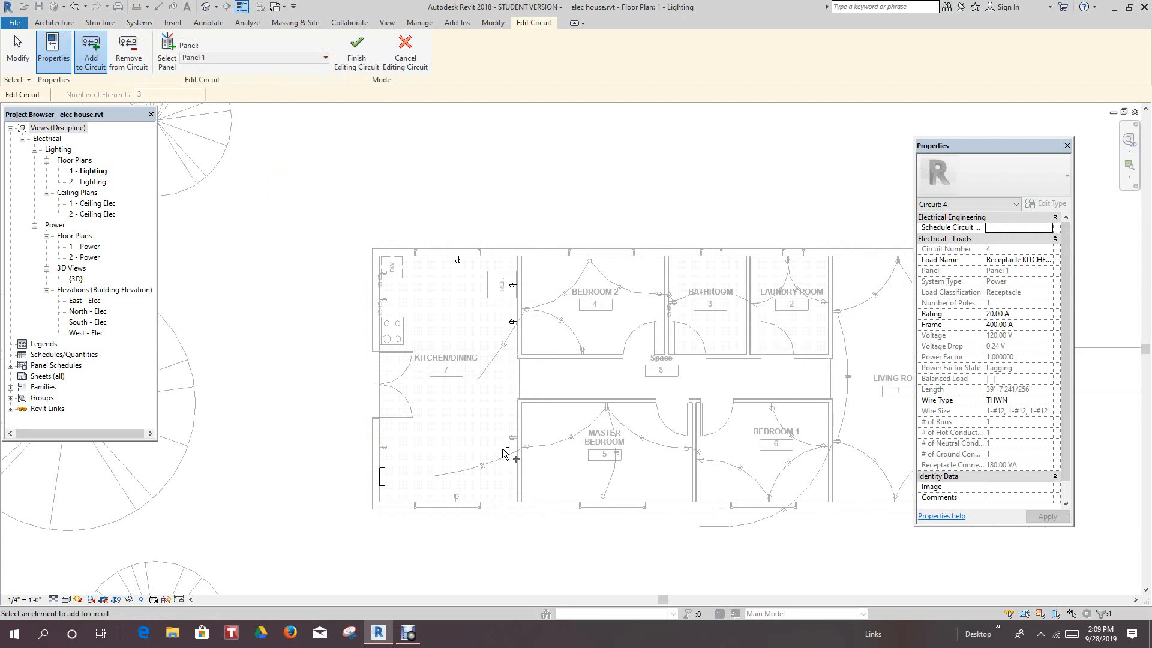
{"action": "scroll", "coordinate": [507, 450], "scroll_direction": "up", "scroll_amount": 2}
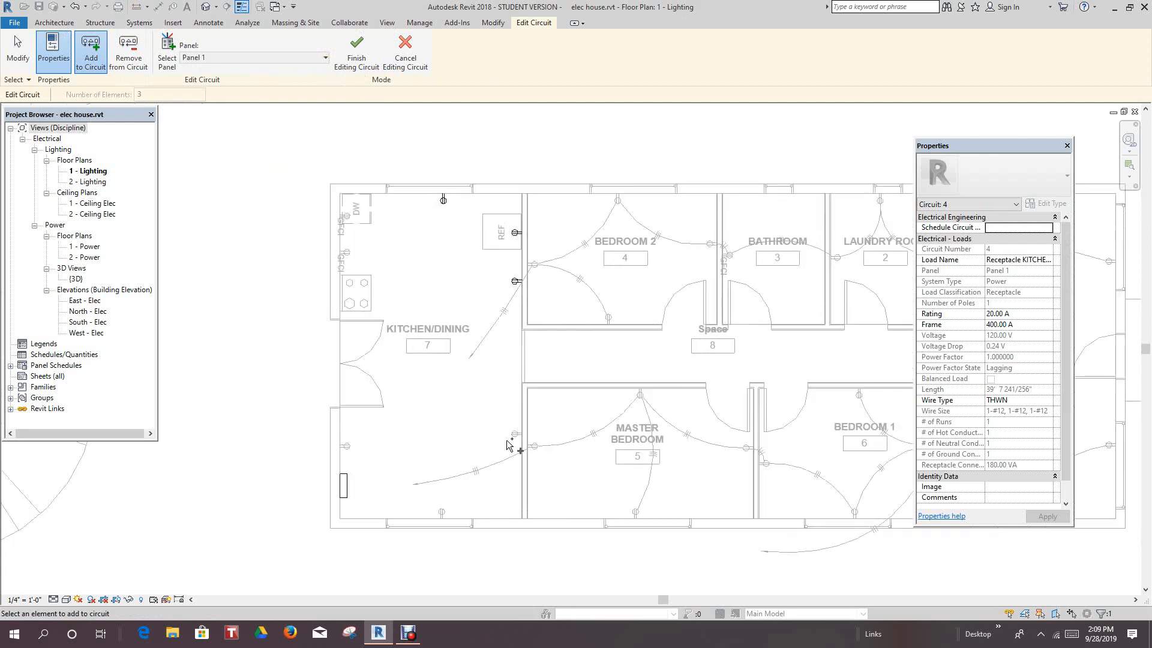
{"action": "left_click", "coordinate": [442, 513]}
{"action": "left_click", "coordinate": [346, 447]}
{"action": "left_click", "coordinate": [347, 255]}
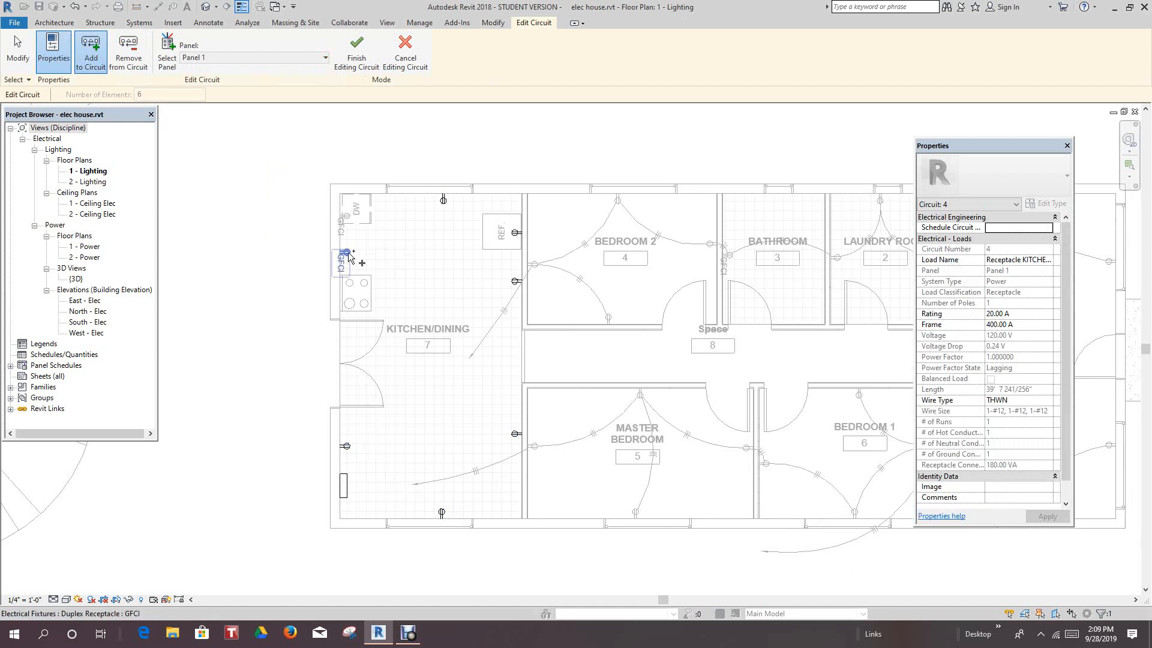
{"action": "left_click", "coordinate": [351, 219]}
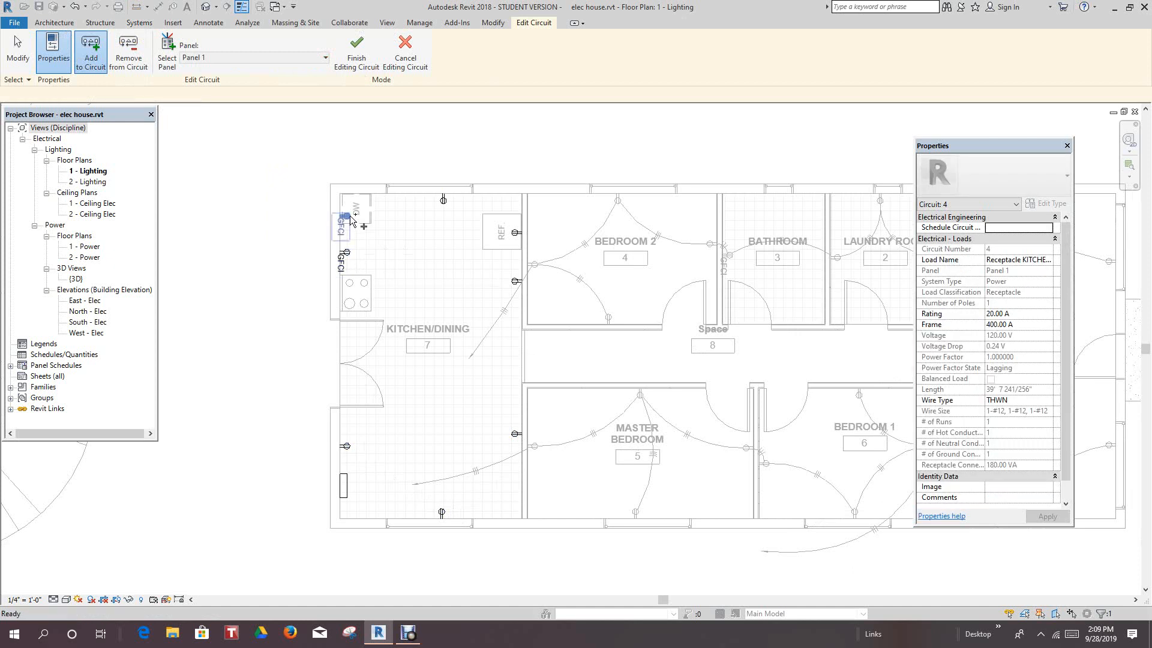
Step: Finish editing the Kitchen/Dining receptacle circuit, convert it to arc wiring with a home run, and clear the selection
{"action": "left_click", "coordinate": [365, 42]}
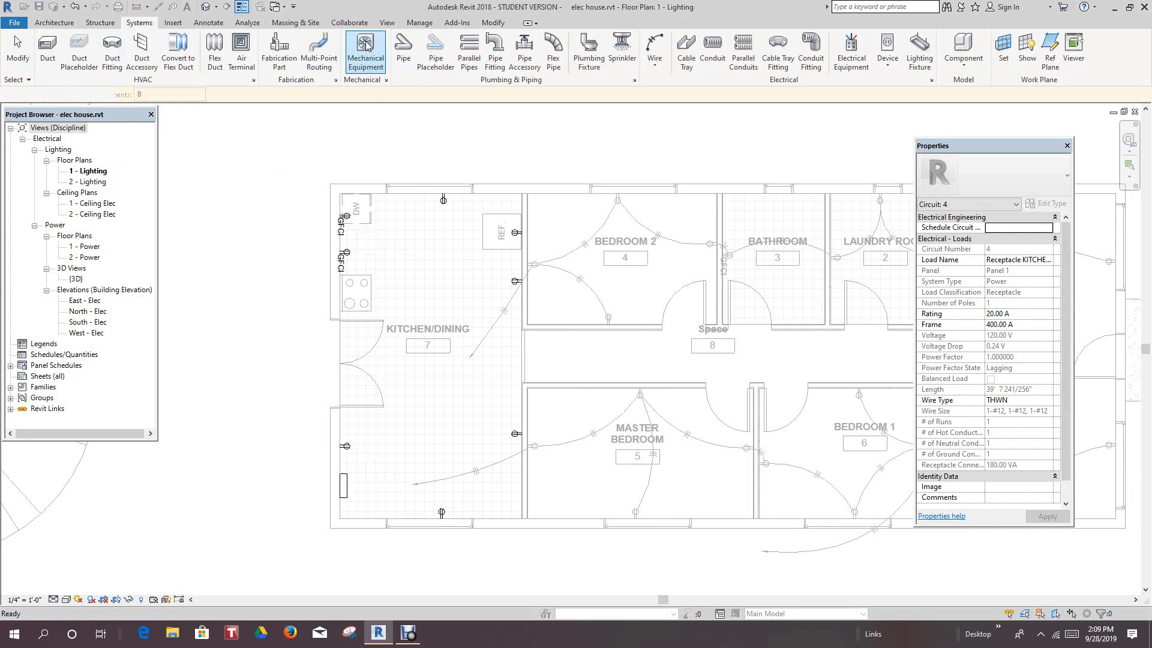
{"action": "key", "text": "Tab"}
{"action": "left_click", "coordinate": [452, 209]}
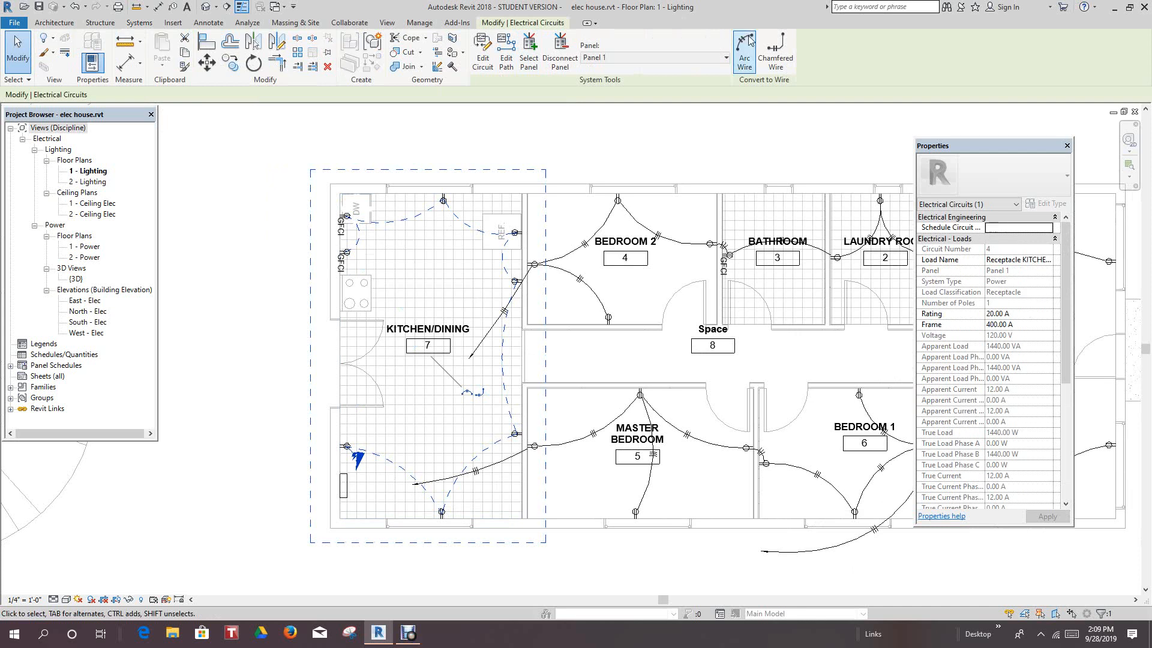
{"action": "left_click", "coordinate": [745, 51]}
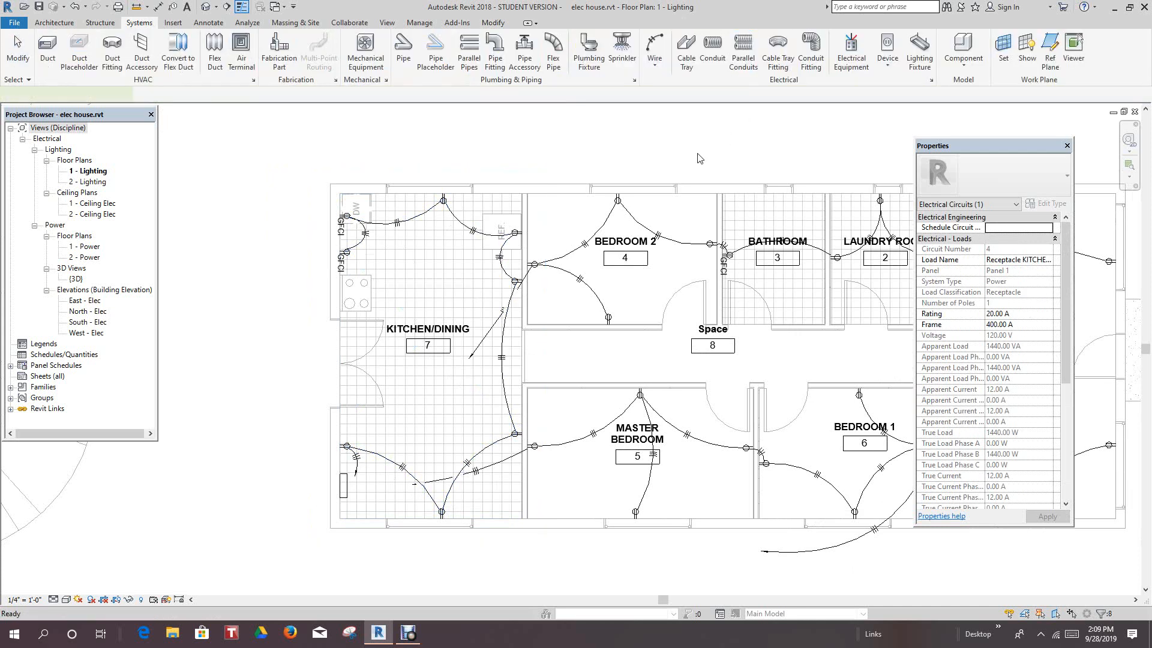
{"action": "scroll", "coordinate": [692, 175], "scroll_direction": "down", "scroll_amount": 3}
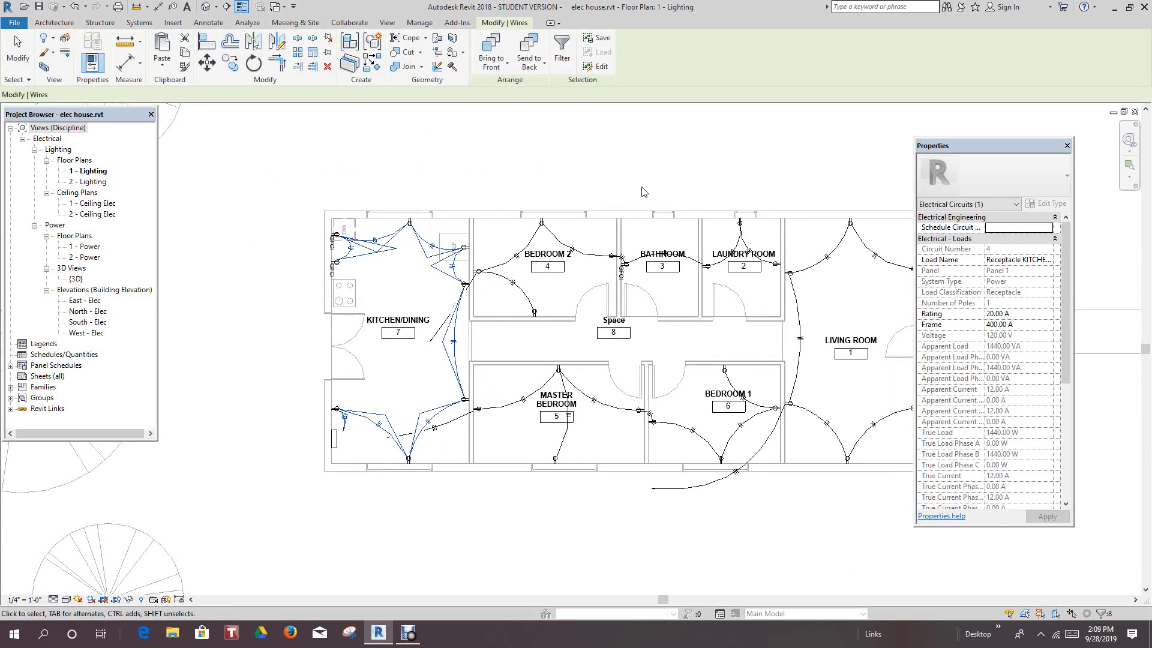
{"action": "middle_click_drag", "start_coordinate": [614, 205], "coordinate": [535, 202]}
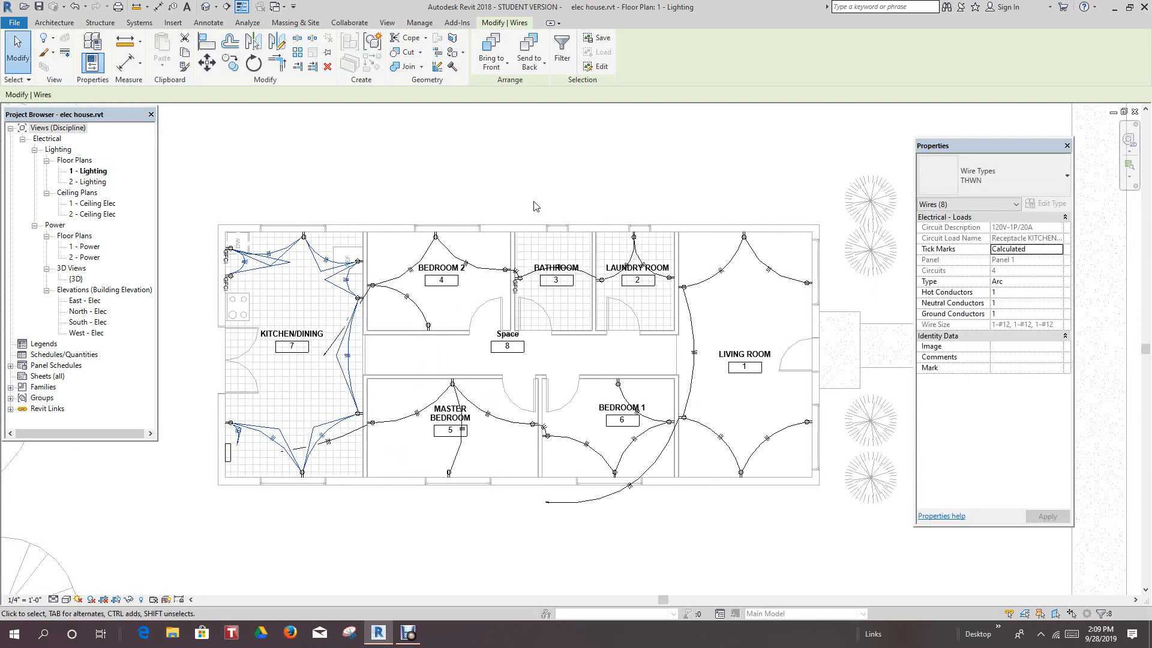
{"action": "scroll", "coordinate": [535, 201], "scroll_direction": "down", "scroll_amount": 1}
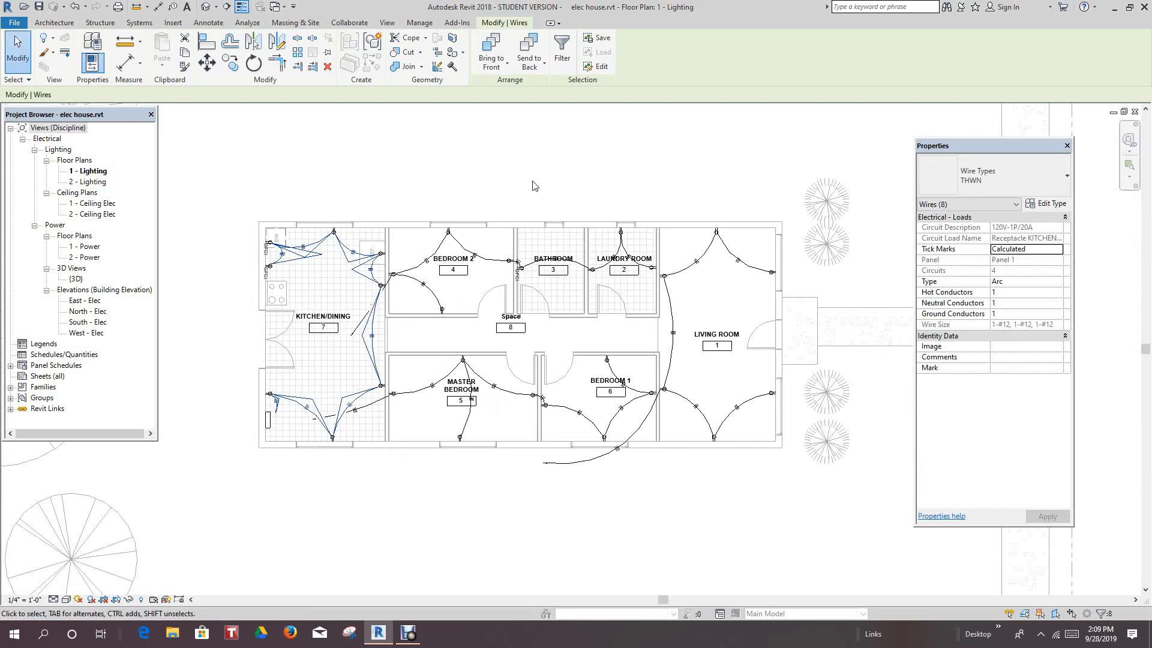
{"action": "left_click", "coordinate": [534, 182]}
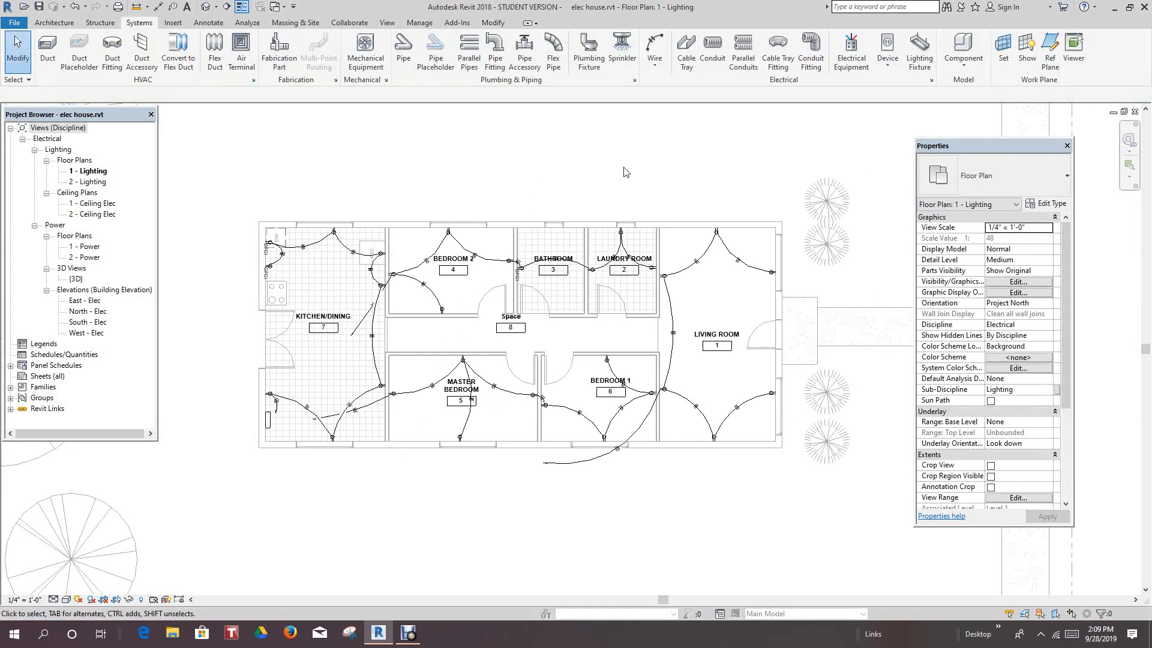
Step: Open the Panel 1 panel schedule to examine its circuits and loads, and close it
{"action": "left_click", "coordinate": [11, 365]}
{"action": "left_click", "coordinate": [45, 377]}
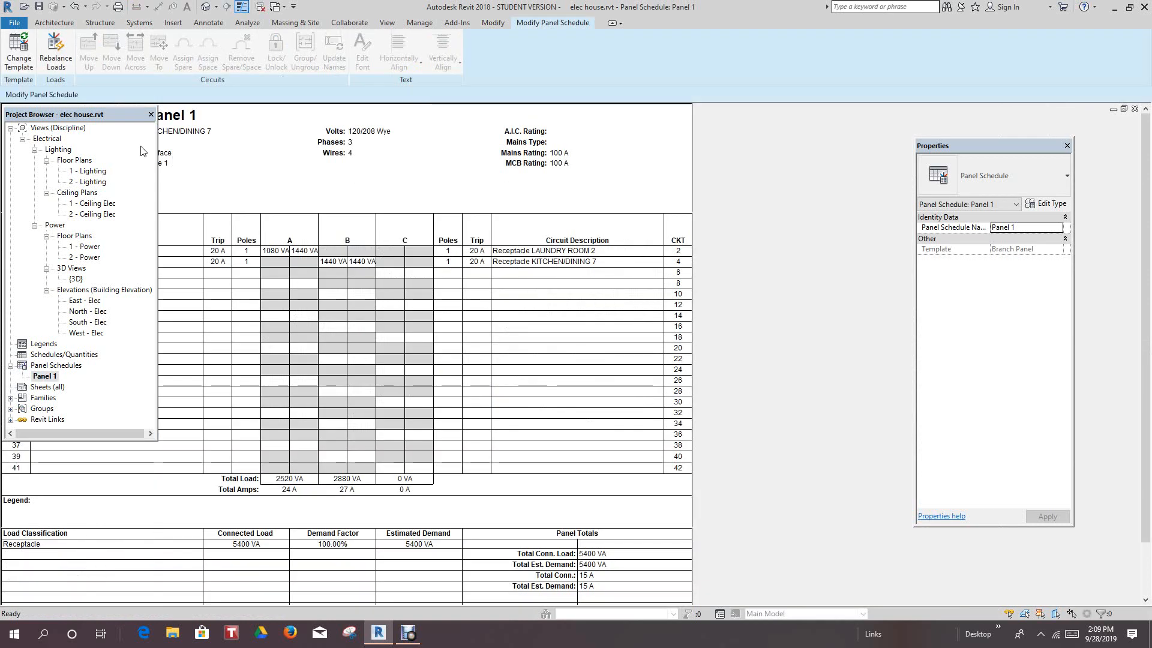
{"action": "left_click_drag", "start_coordinate": [122, 120], "coordinate": [832, 161]}
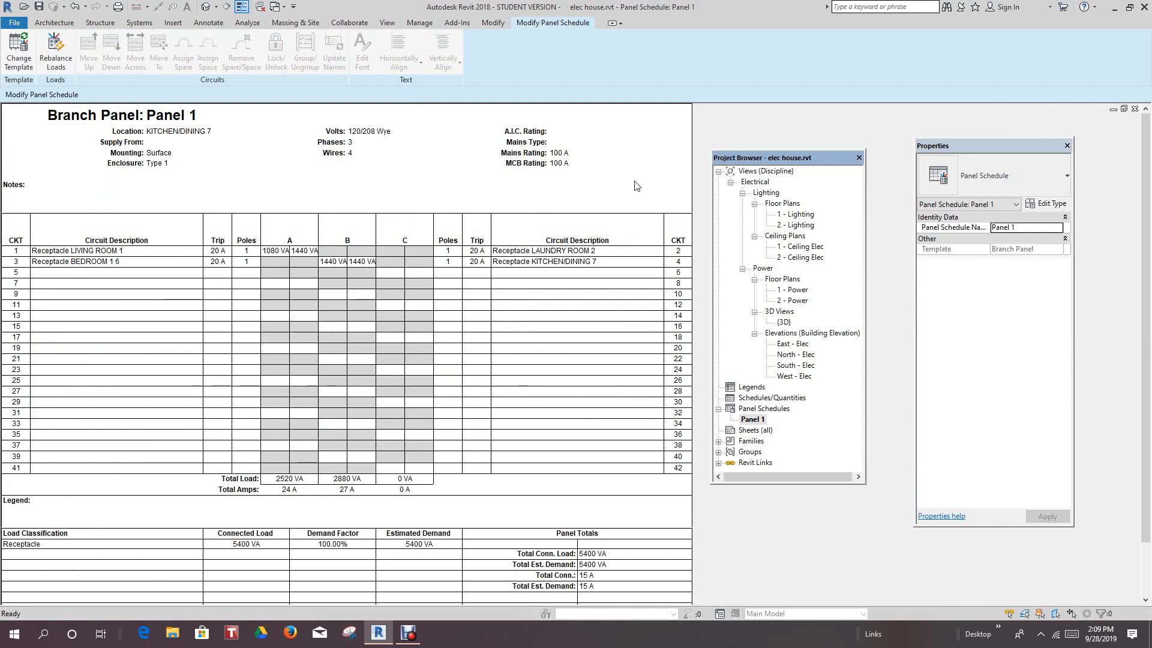
{"action": "left_click", "coordinate": [1134, 110]}
Step: Reposition the Project Browser clear of the house plan and open the 1 - Ceiling Elec ceiling plan
{"action": "middle_click_drag", "start_coordinate": [449, 357], "coordinate": [406, 363]}
{"action": "scroll", "coordinate": [468, 328], "scroll_direction": "down", "scroll_amount": 1}
{"action": "middle_click_drag", "start_coordinate": [466, 327], "coordinate": [567, 324]}
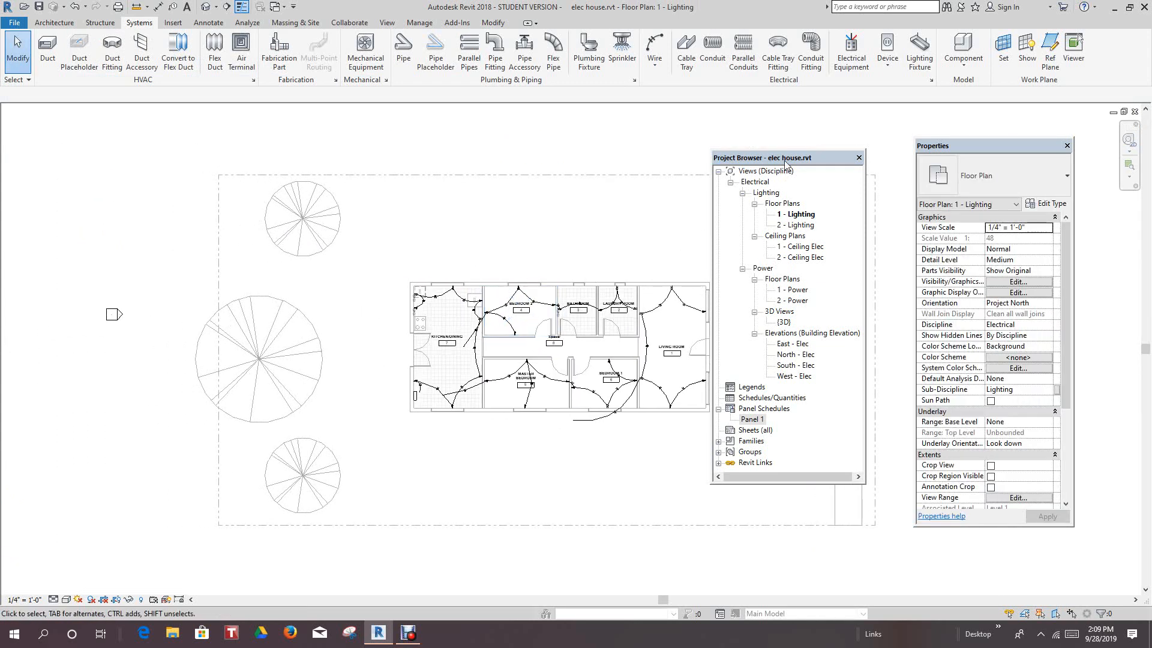
{"action": "left_click_drag", "start_coordinate": [784, 159], "coordinate": [102, 130]}
{"action": "scroll", "coordinate": [480, 256], "scroll_direction": "up", "scroll_amount": 2}
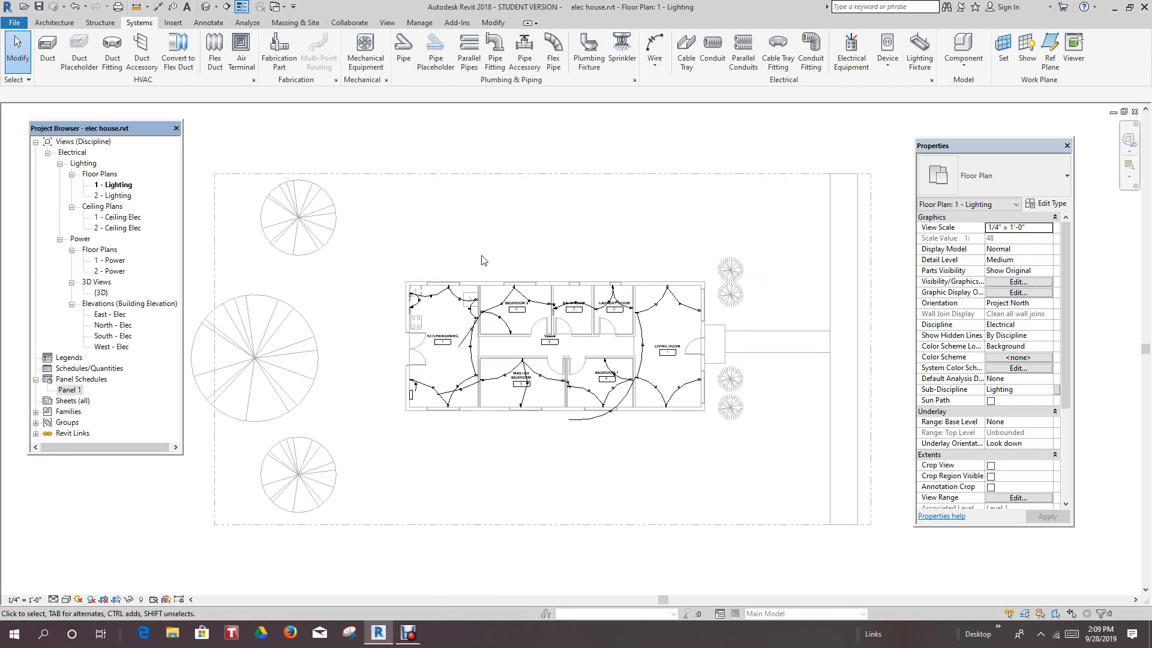
{"action": "scroll", "coordinate": [474, 264], "scroll_direction": "up", "scroll_amount": 2}
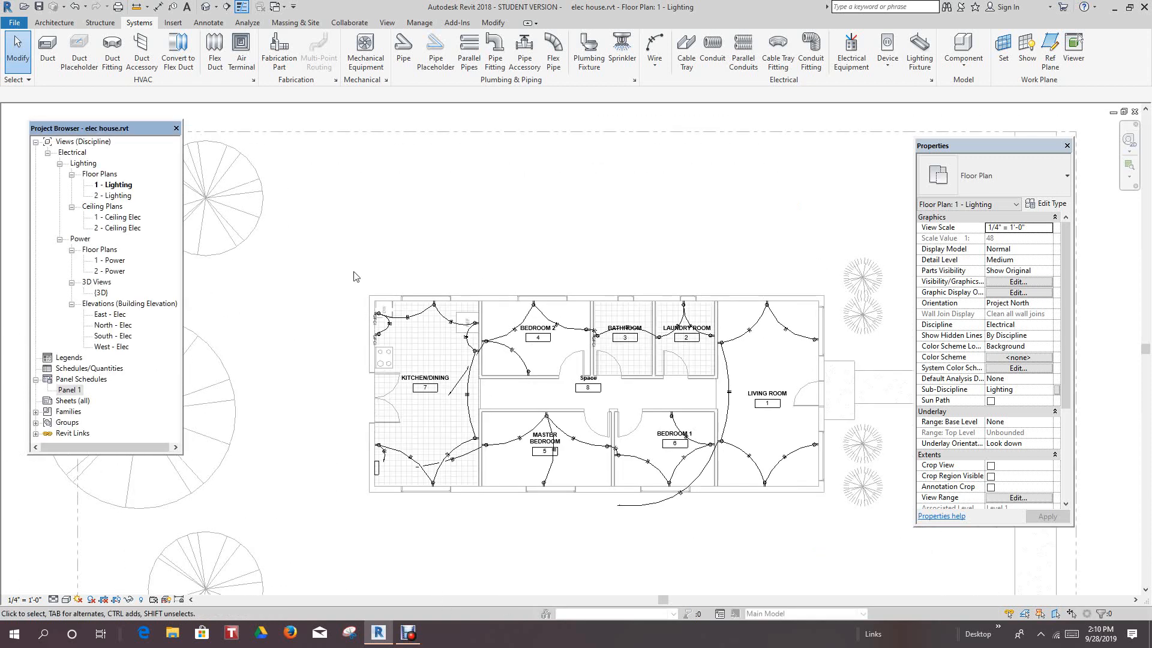
{"action": "double_click", "coordinate": [118, 218]}
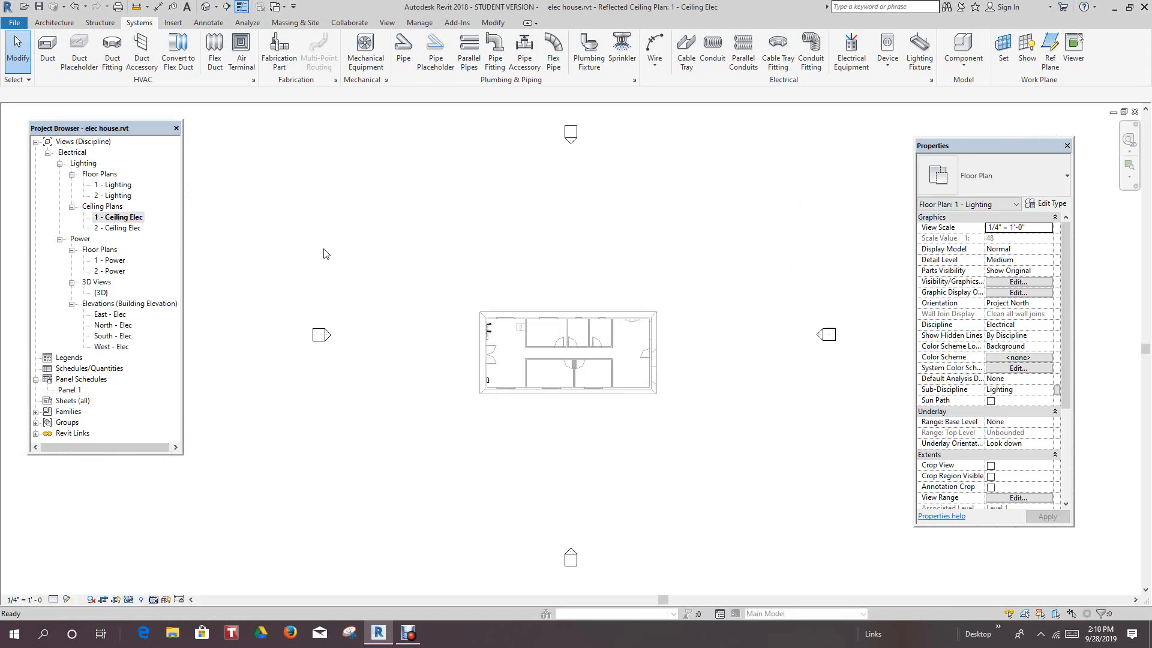
{"action": "scroll", "coordinate": [497, 345], "scroll_direction": "up", "scroll_amount": 2}
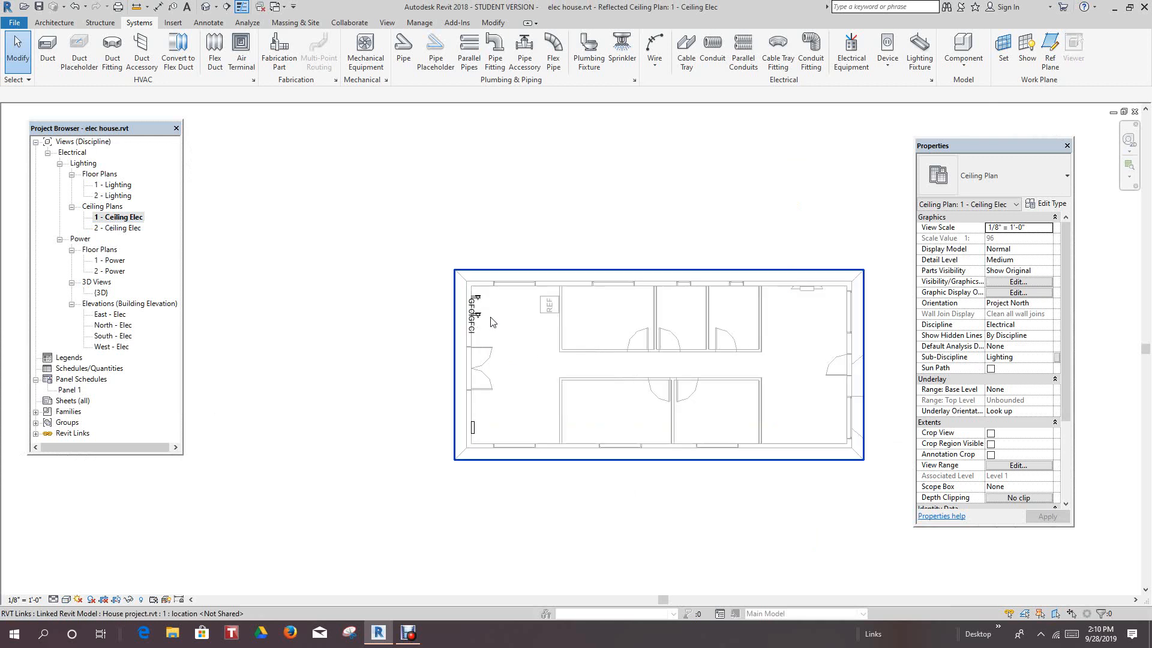
{"action": "scroll", "coordinate": [490, 322], "scroll_direction": "up", "scroll_amount": 2}
{"action": "middle_click_drag", "start_coordinate": [507, 365], "coordinate": [397, 334]}
{"action": "scroll", "coordinate": [703, 379], "scroll_direction": "up", "scroll_amount": 2}
{"action": "middle_click_drag", "start_coordinate": [706, 385], "coordinate": [673, 393]}
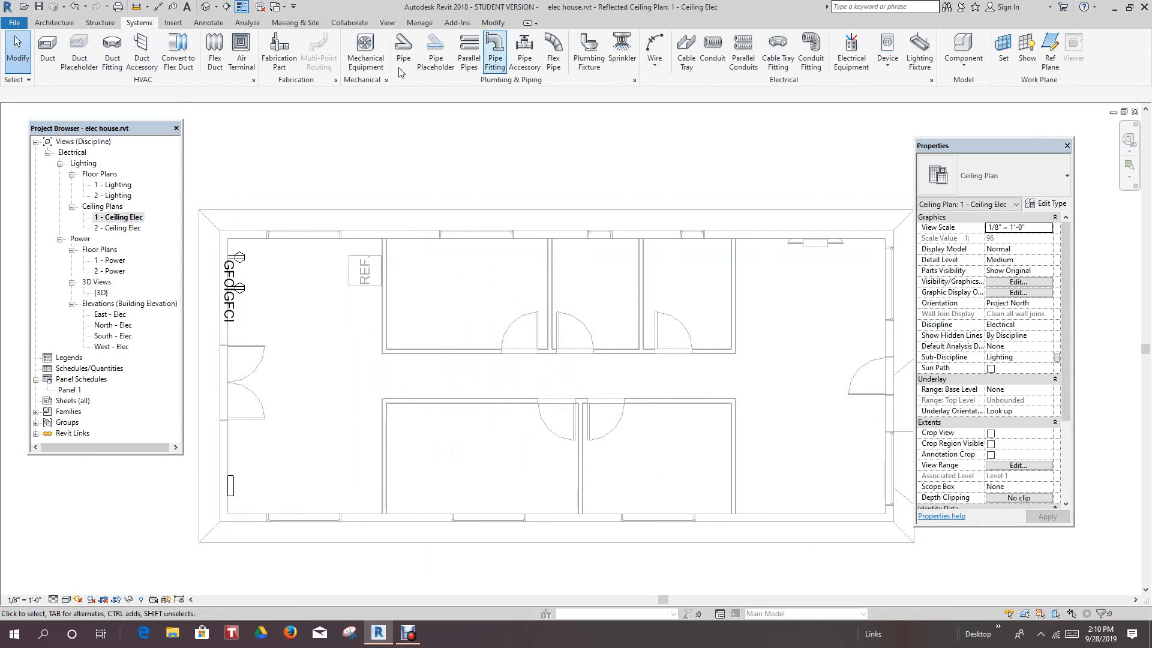
Step: Start placing a lighting fixture and load the Downlight - Recessed Can family from the US Imperial library's Lighting, MEP, Internal folder
{"action": "left_click", "coordinate": [927, 51]}
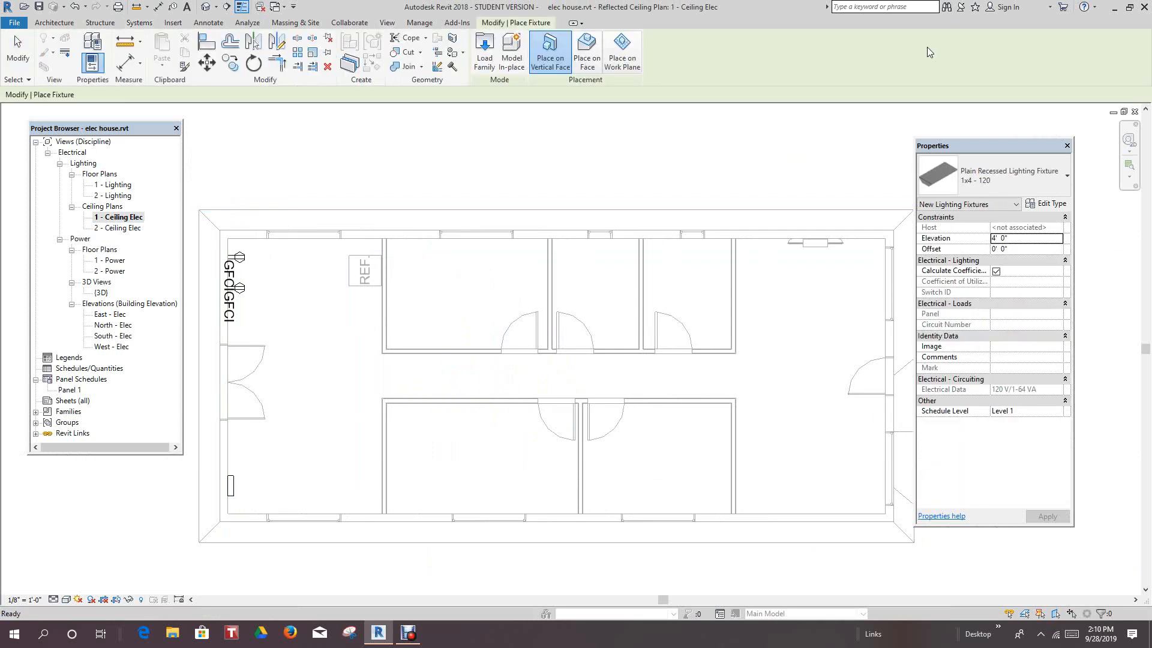
{"action": "left_click", "coordinate": [1068, 180]}
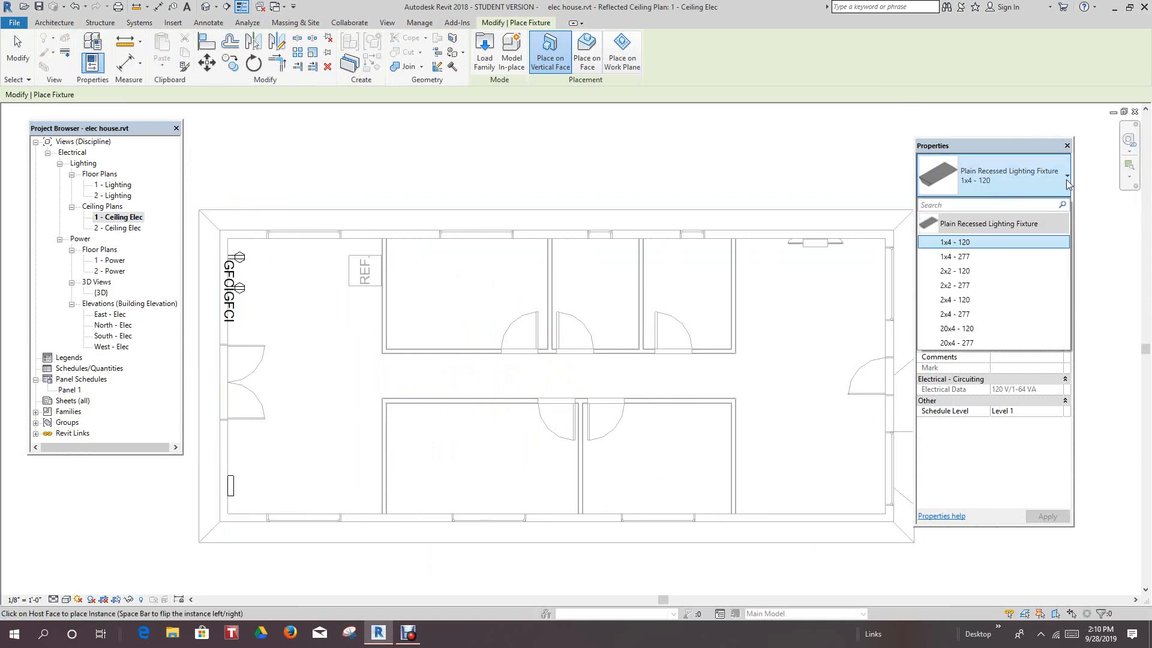
{"action": "left_click", "coordinate": [1069, 185]}
{"action": "scroll", "coordinate": [777, 243], "scroll_direction": "down", "scroll_amount": 1}
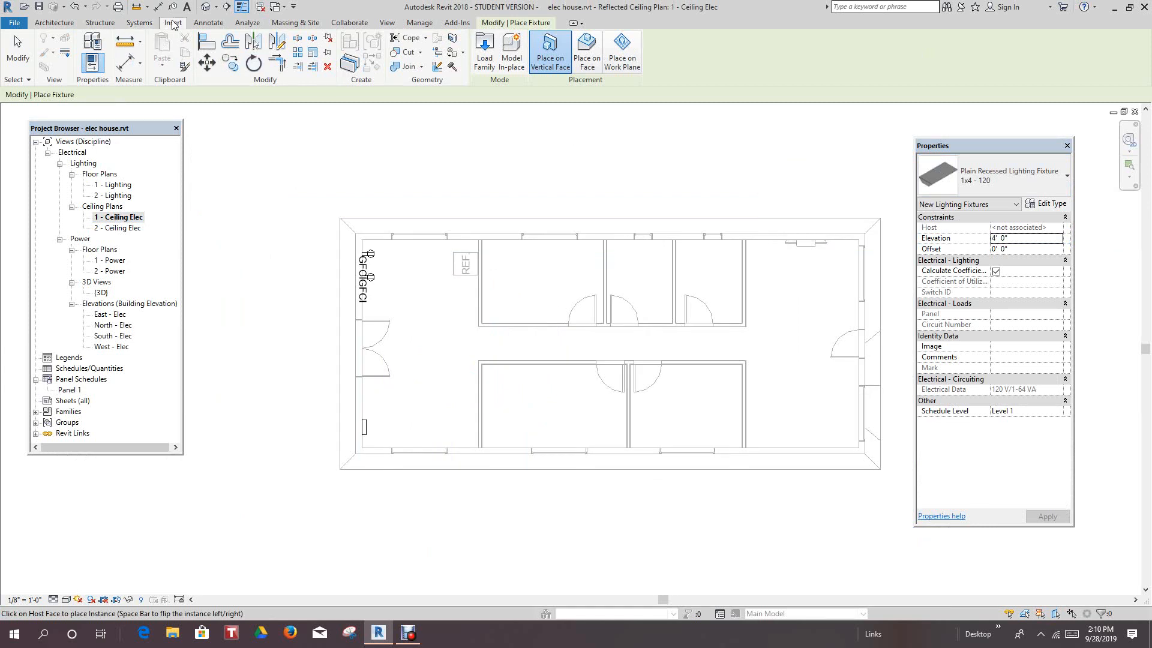
{"action": "left_click", "coordinate": [172, 24]}
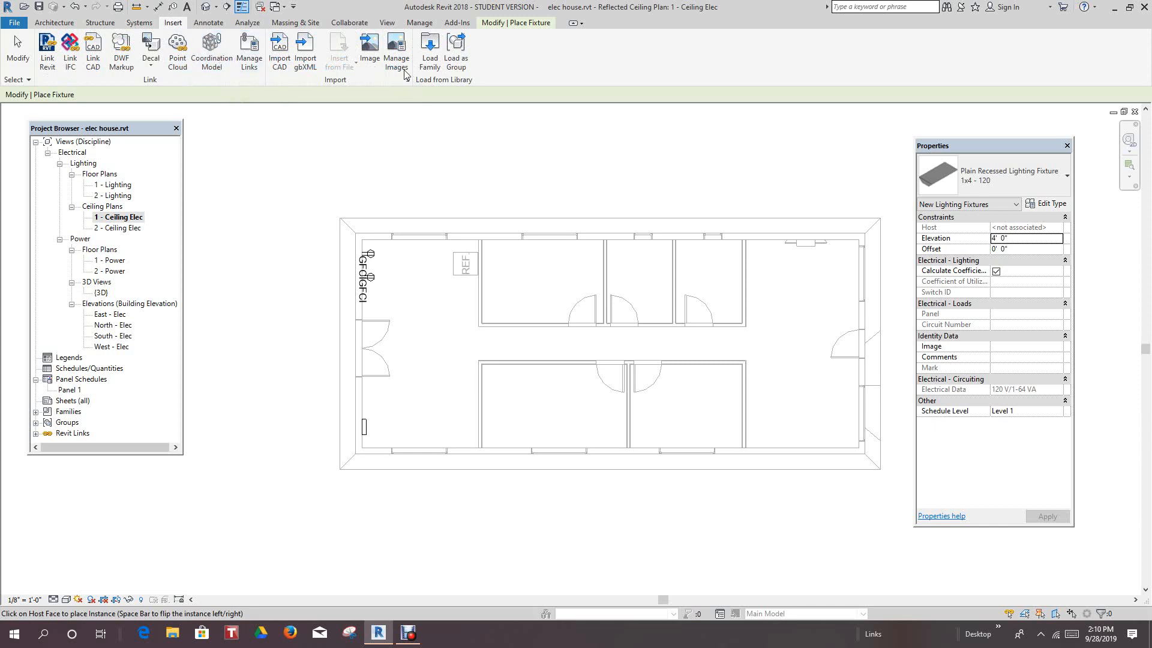
{"action": "left_click", "coordinate": [425, 45]}
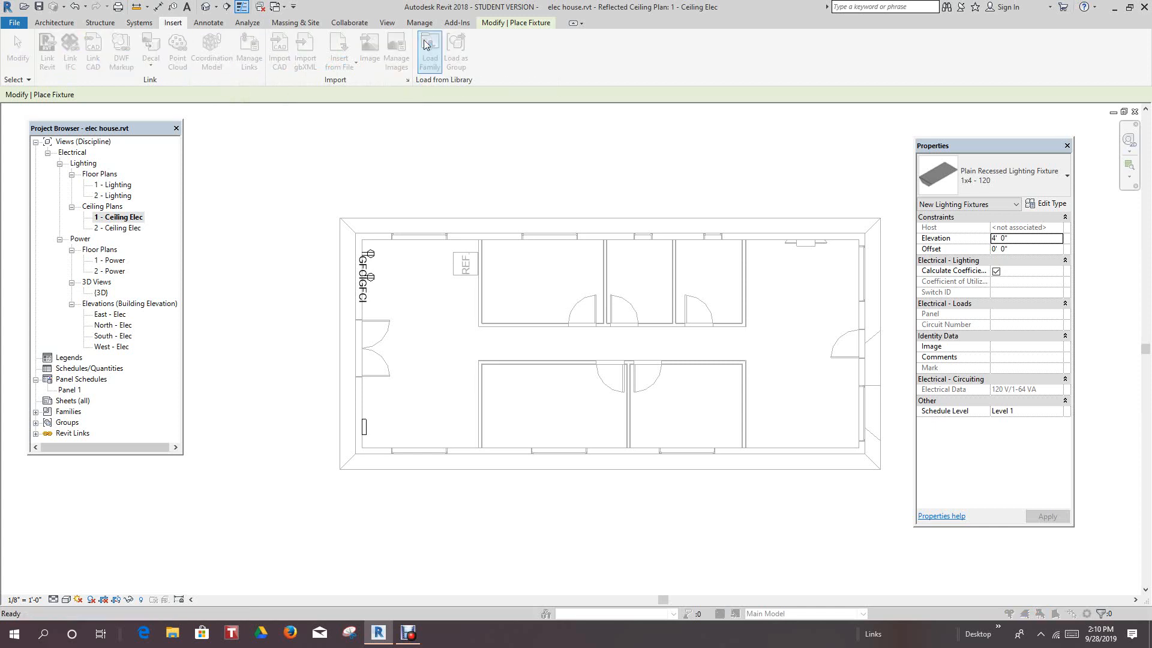
{"action": "scroll", "coordinate": [153, 162], "scroll_direction": "down", "scroll_amount": 3}
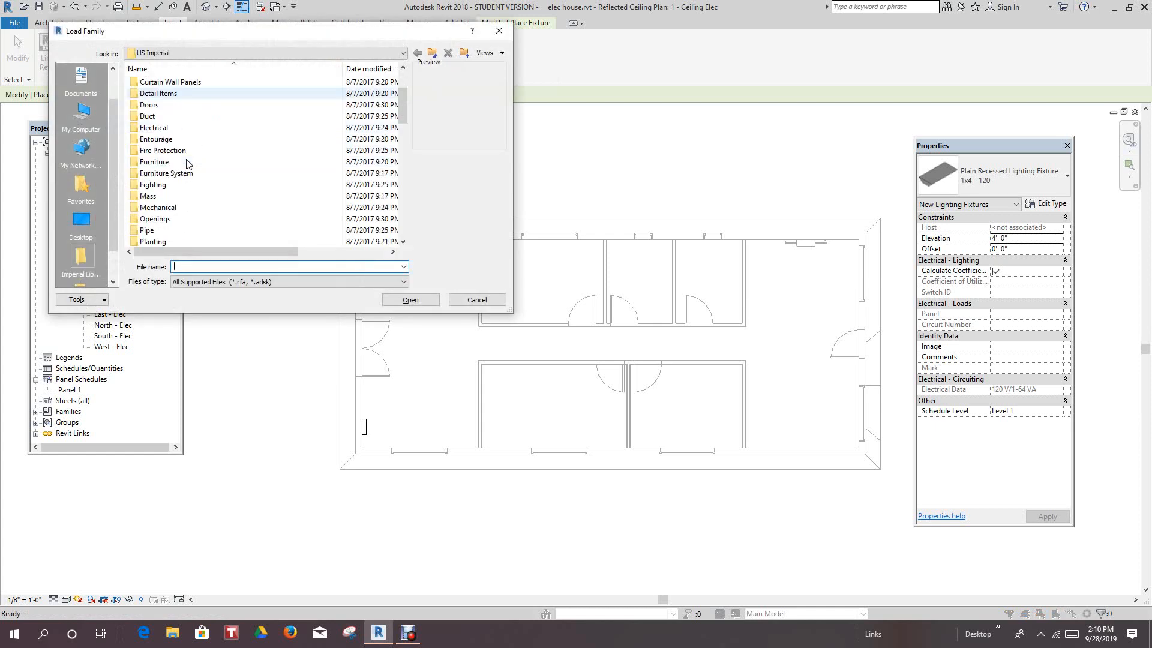
{"action": "double_click", "coordinate": [154, 151]}
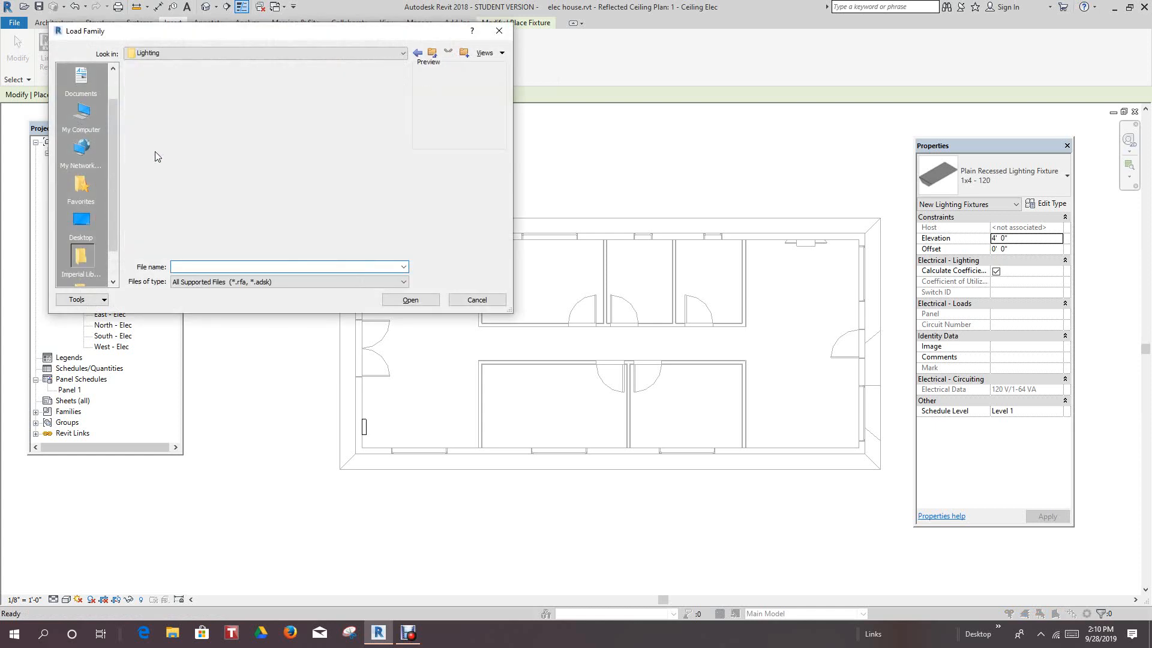
{"action": "double_click", "coordinate": [147, 94]}
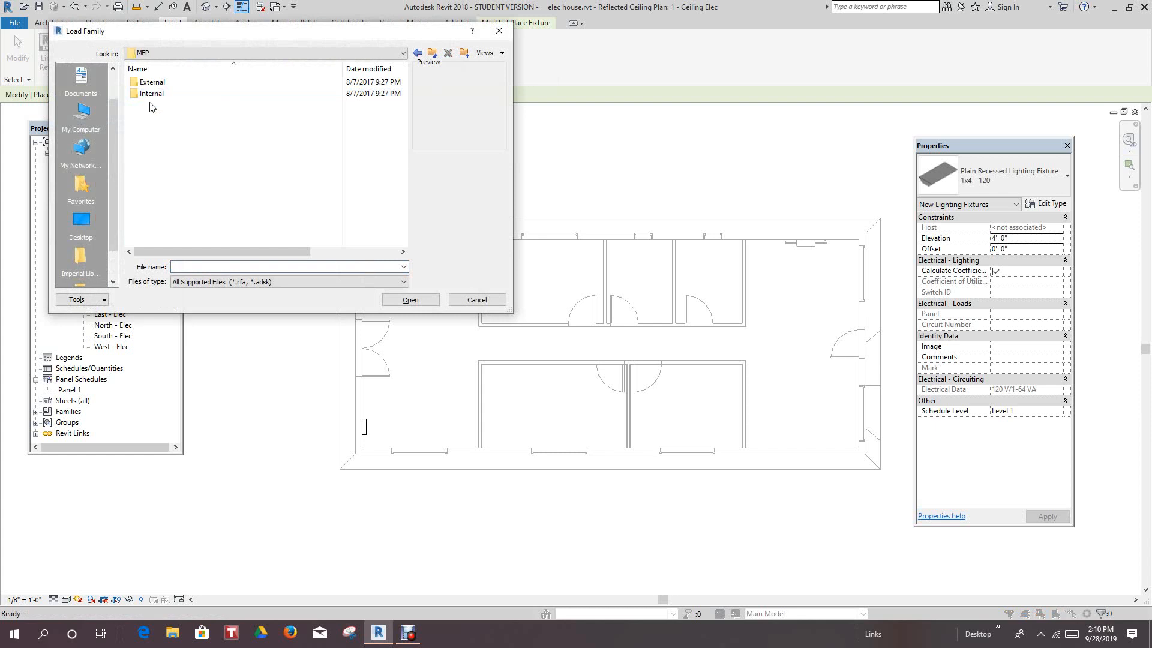
{"action": "left_click", "coordinate": [154, 95]}
{"action": "double_click", "coordinate": [154, 95]}
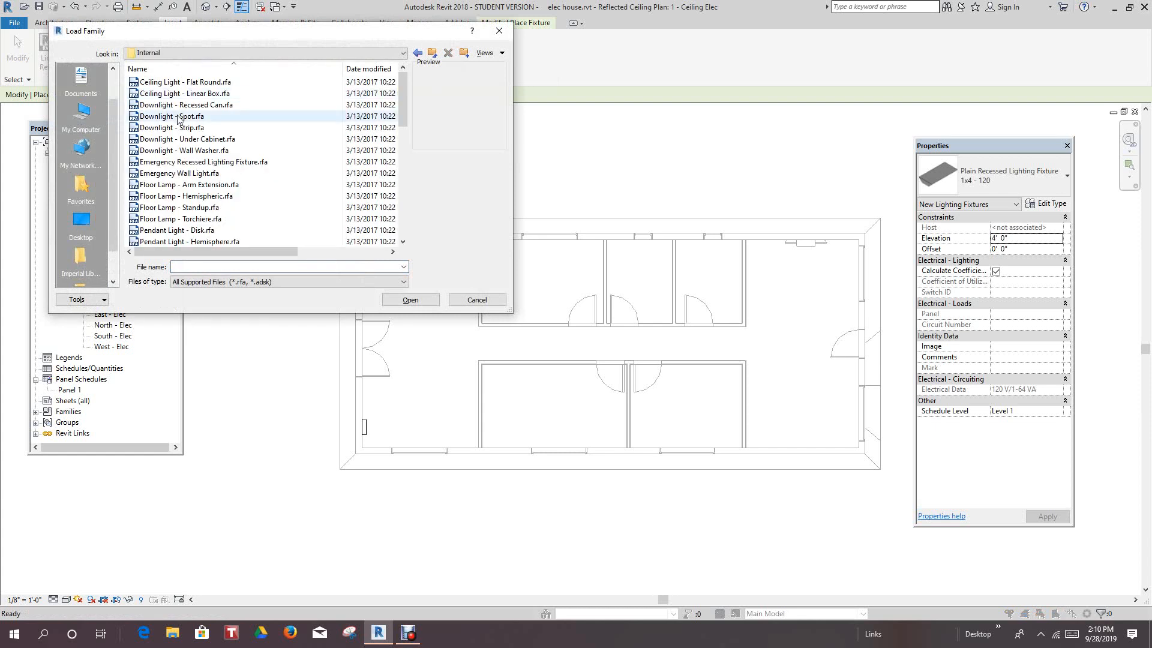
{"action": "left_click", "coordinate": [195, 107]}
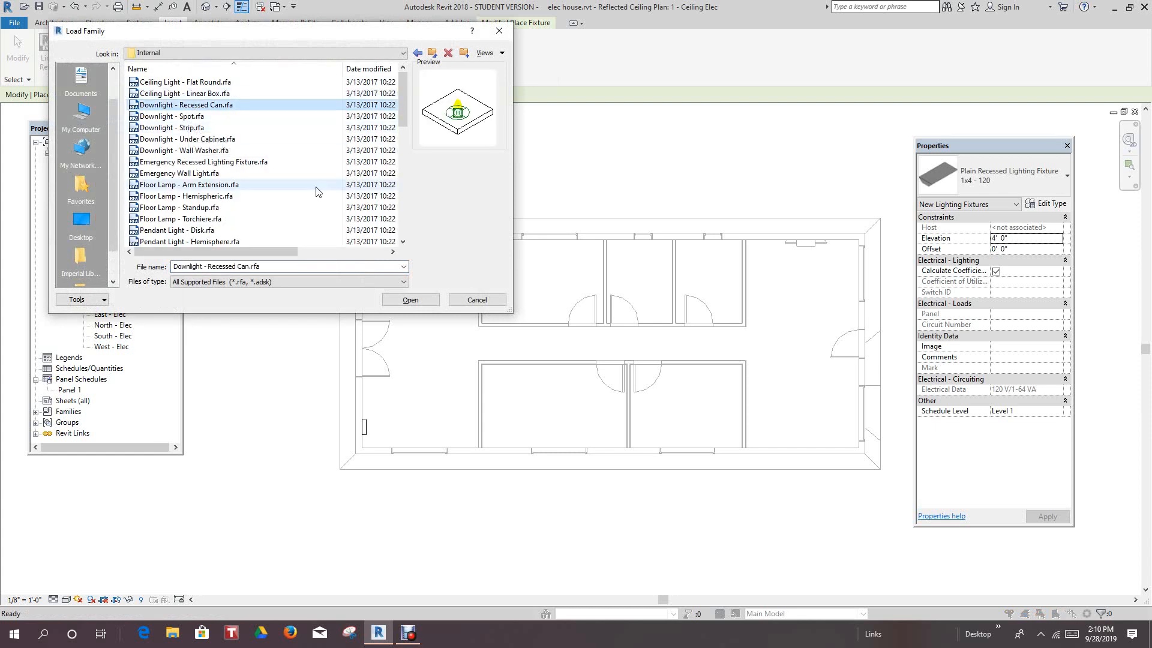
{"action": "left_click", "coordinate": [413, 301]}
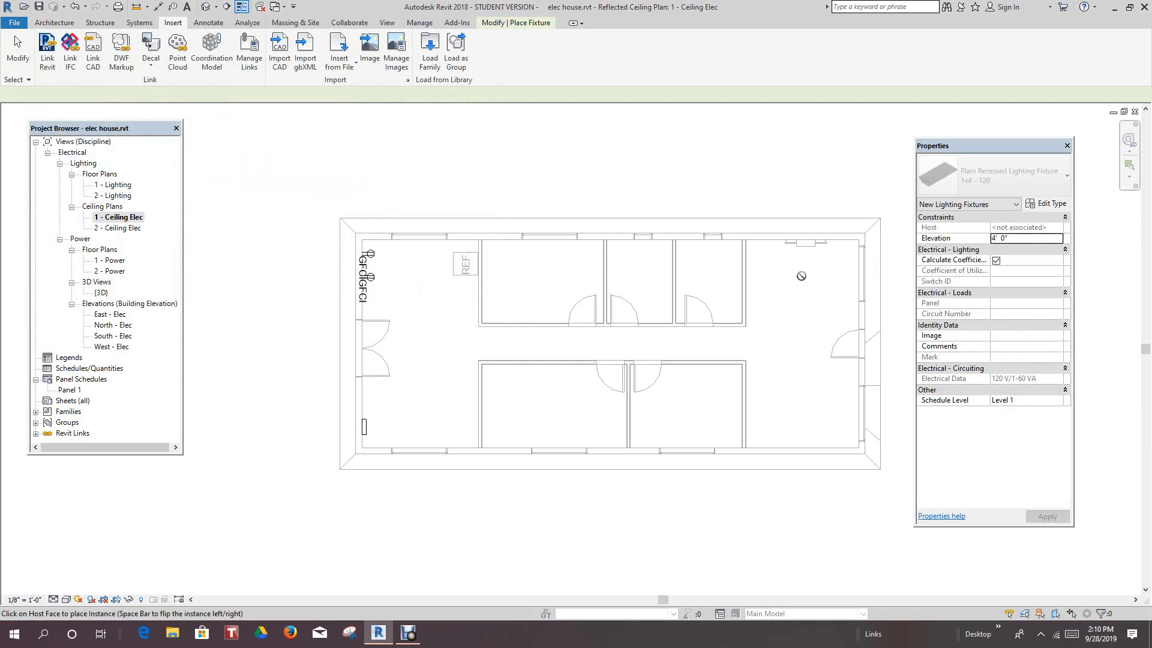
Step: Place six 6" Incandescent - 120V recessed can downlights on the living room's ceiling face, aligned in three rows of two
{"action": "scroll", "coordinate": [801, 276], "scroll_direction": "up", "scroll_amount": 1}
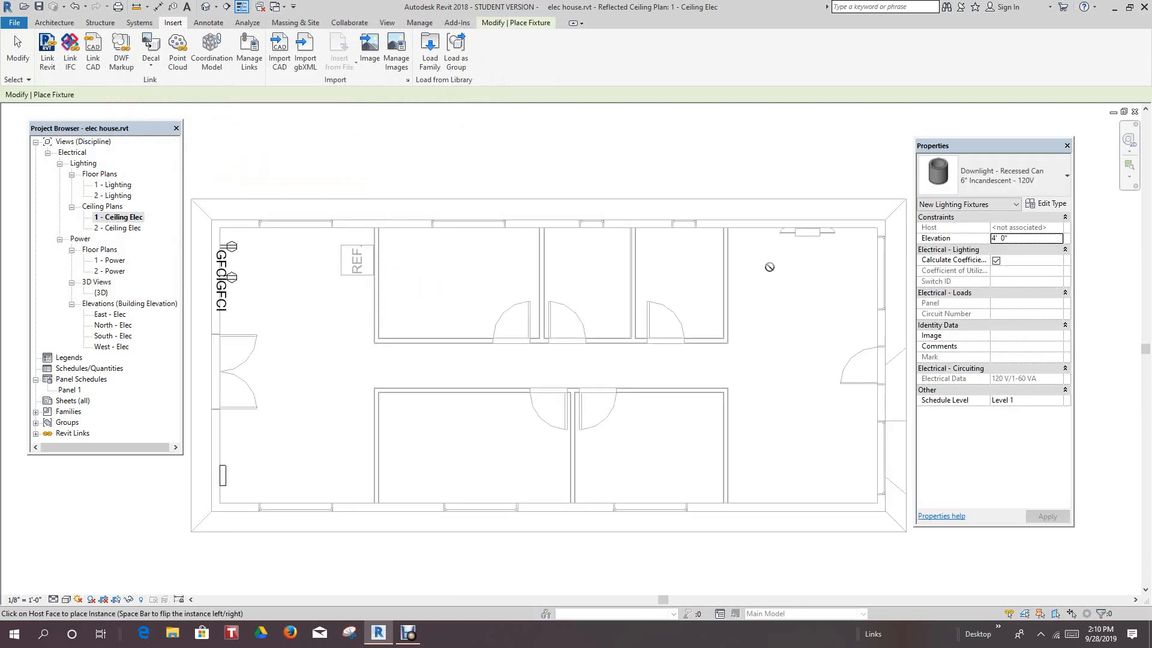
{"action": "left_click", "coordinate": [512, 24]}
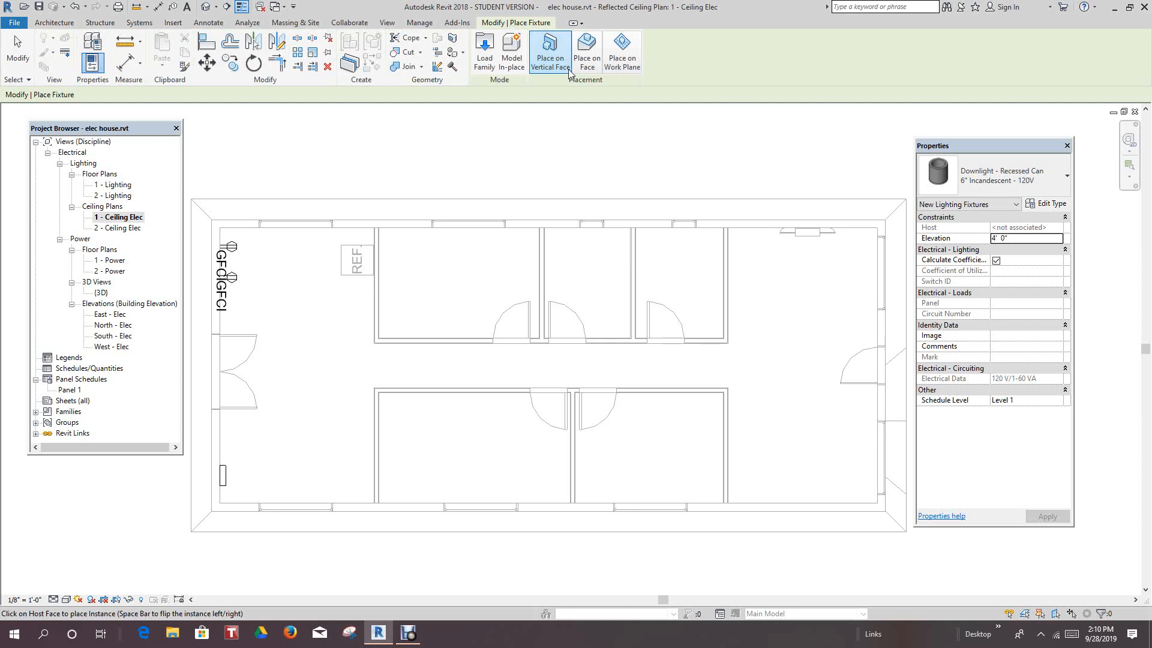
{"action": "left_click", "coordinate": [593, 65]}
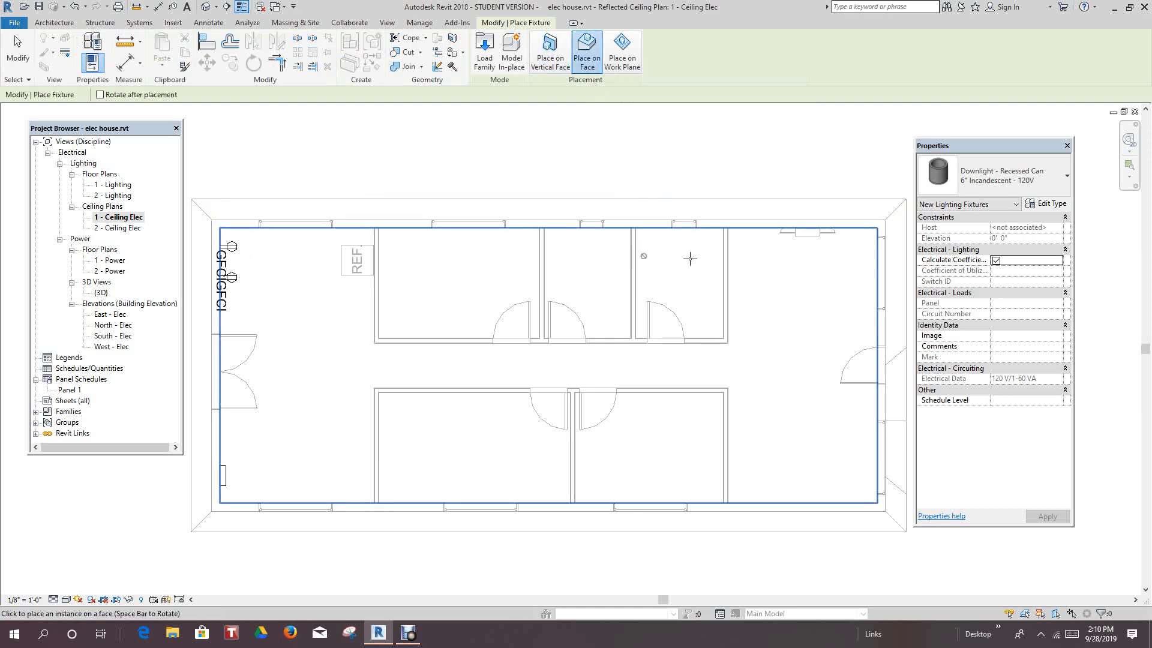
{"action": "scroll", "coordinate": [765, 271], "scroll_direction": "up", "scroll_amount": 1}
{"action": "scroll", "coordinate": [765, 271], "scroll_direction": "up", "scroll_amount": 2}
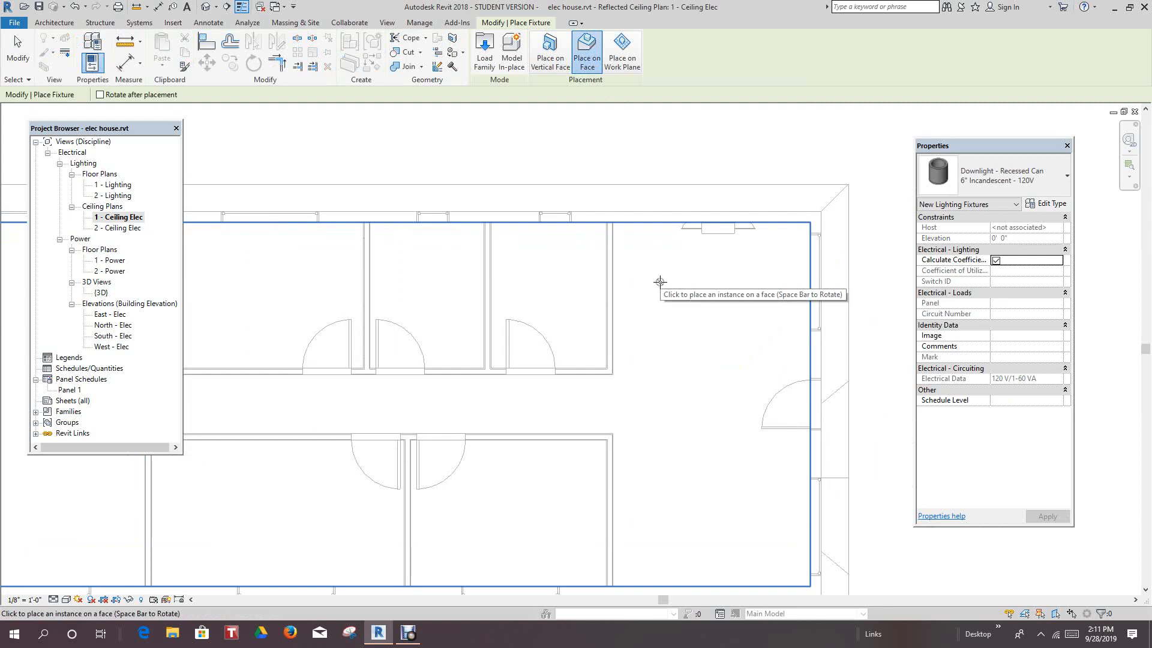
{"action": "left_click", "coordinate": [659, 282]}
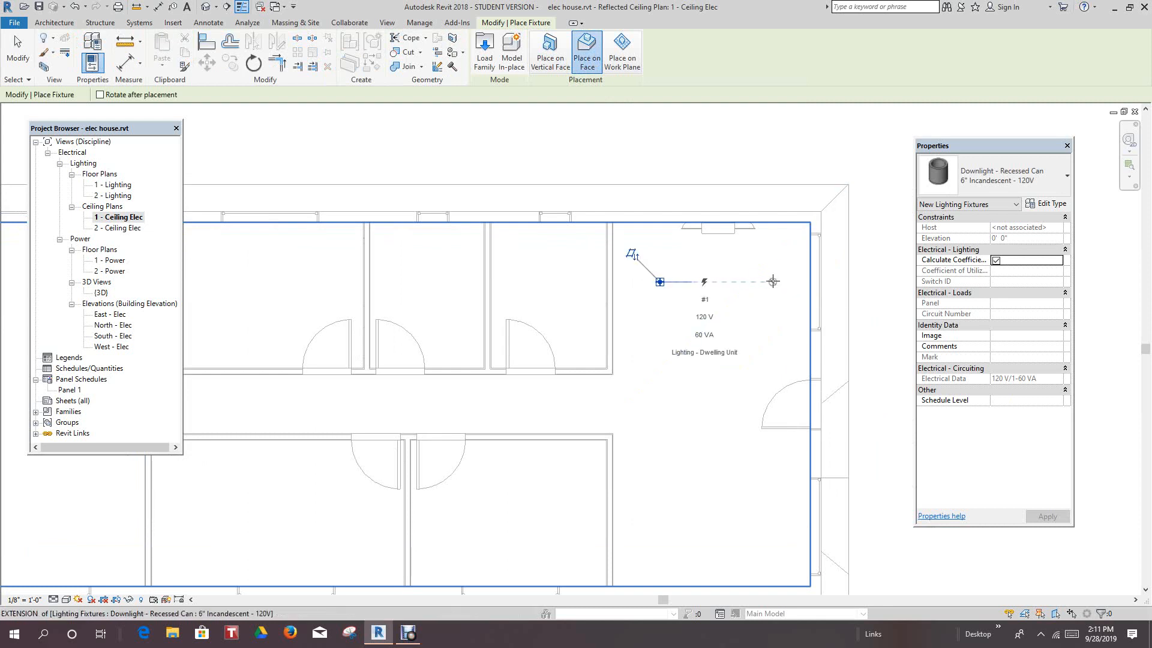
{"action": "left_click", "coordinate": [773, 281]}
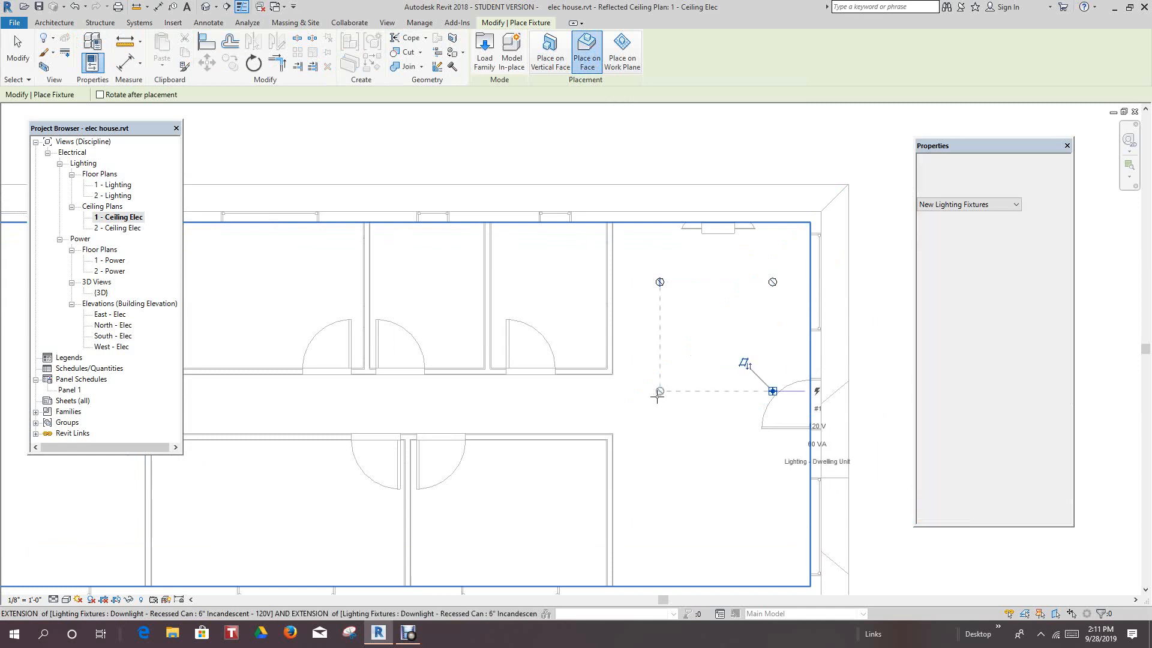
{"action": "left_click", "coordinate": [658, 394]}
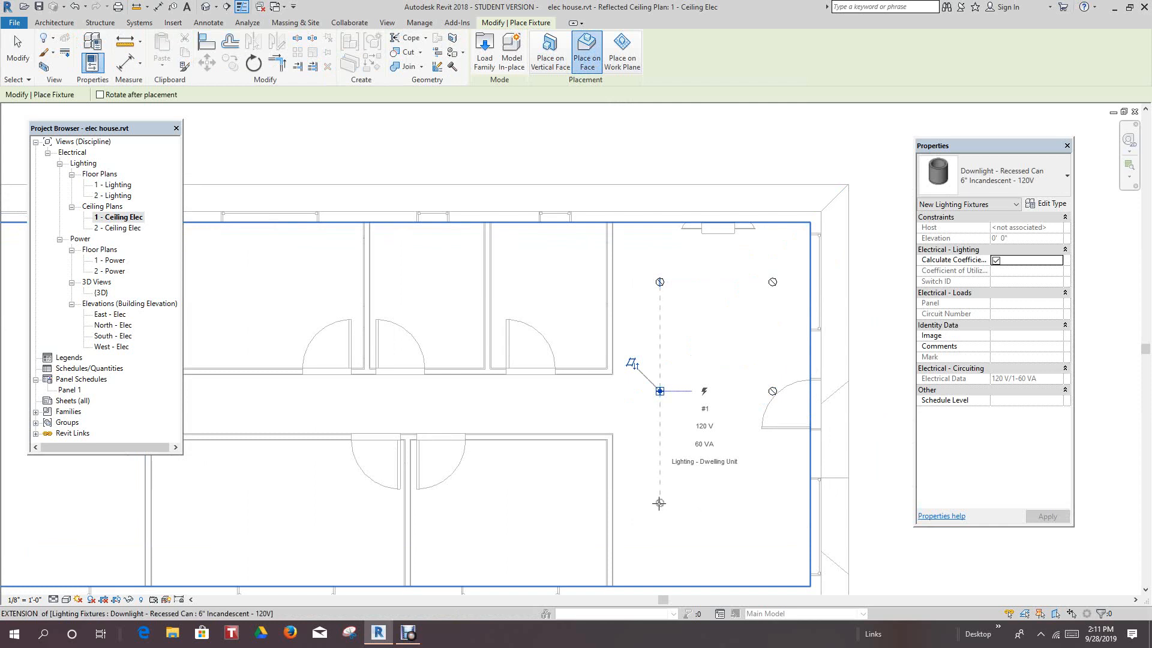
{"action": "left_click", "coordinate": [660, 390]}
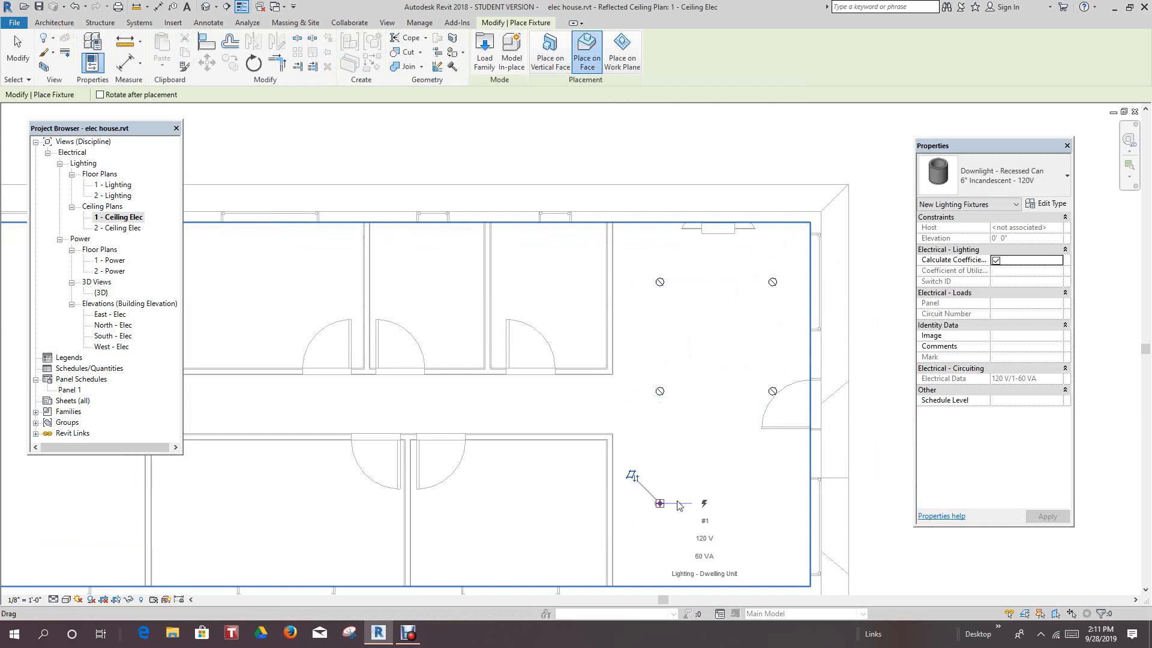
{"action": "left_click", "coordinate": [776, 503]}
{"action": "scroll", "coordinate": [590, 403], "scroll_direction": "down", "scroll_amount": 2}
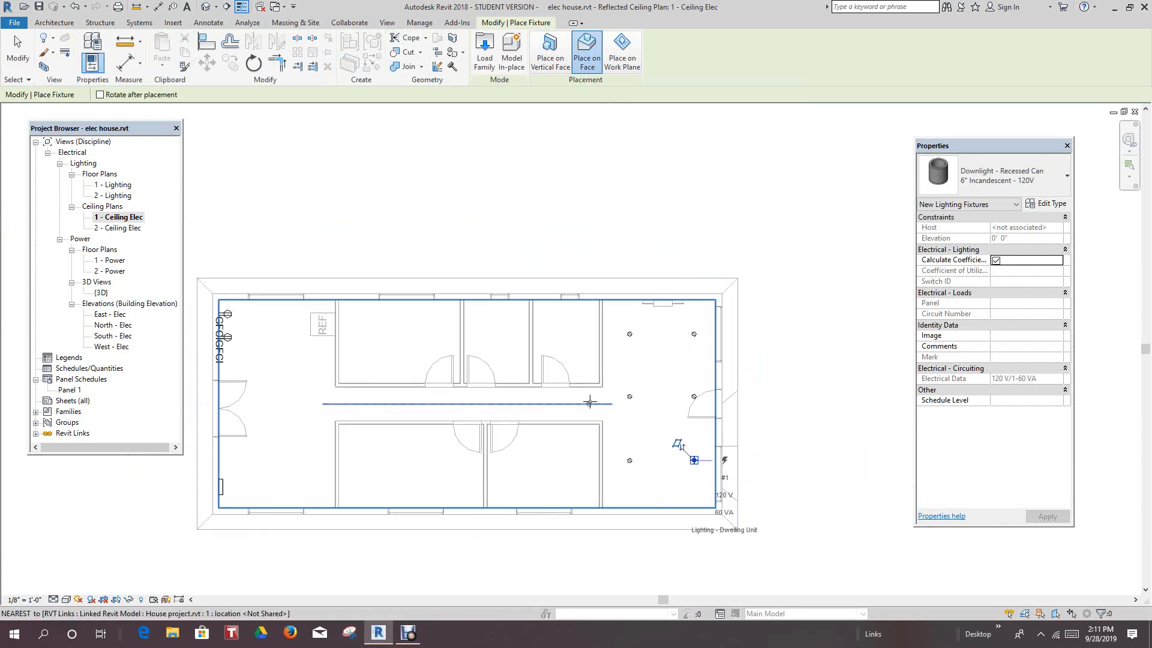
Step: Place one 6" Incandescent - 120V downlight in each of the five enclosed rooms, aligned with the living room's outer rows
{"action": "scroll", "coordinate": [590, 402], "scroll_direction": "up", "scroll_amount": 2}
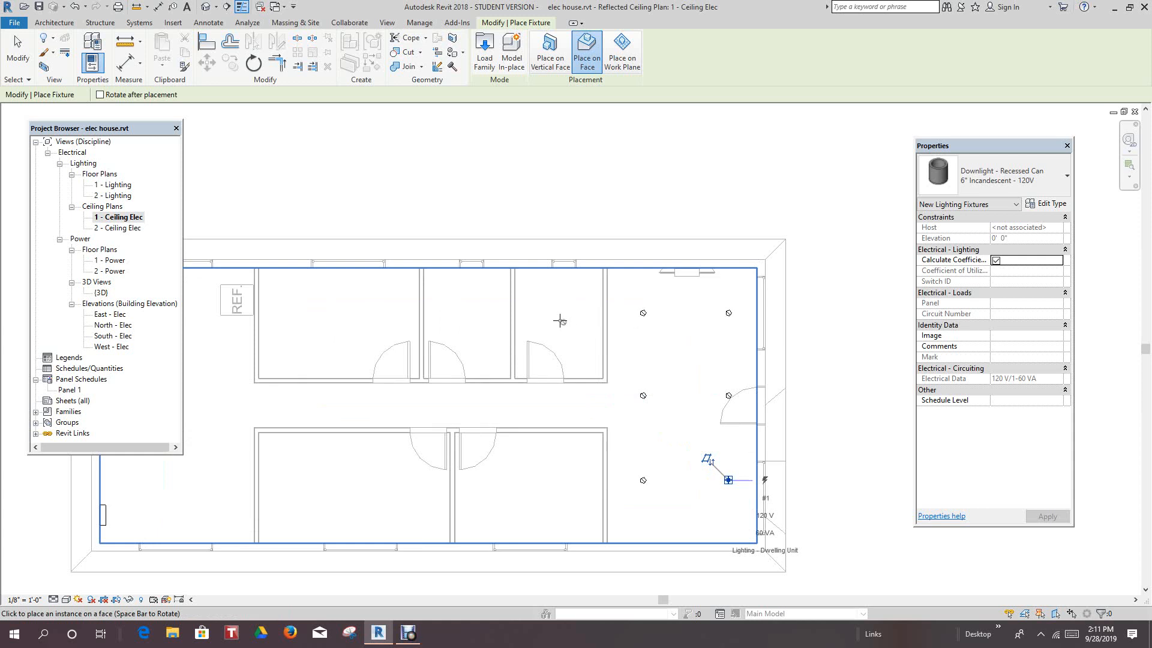
{"action": "left_click", "coordinate": [556, 312]}
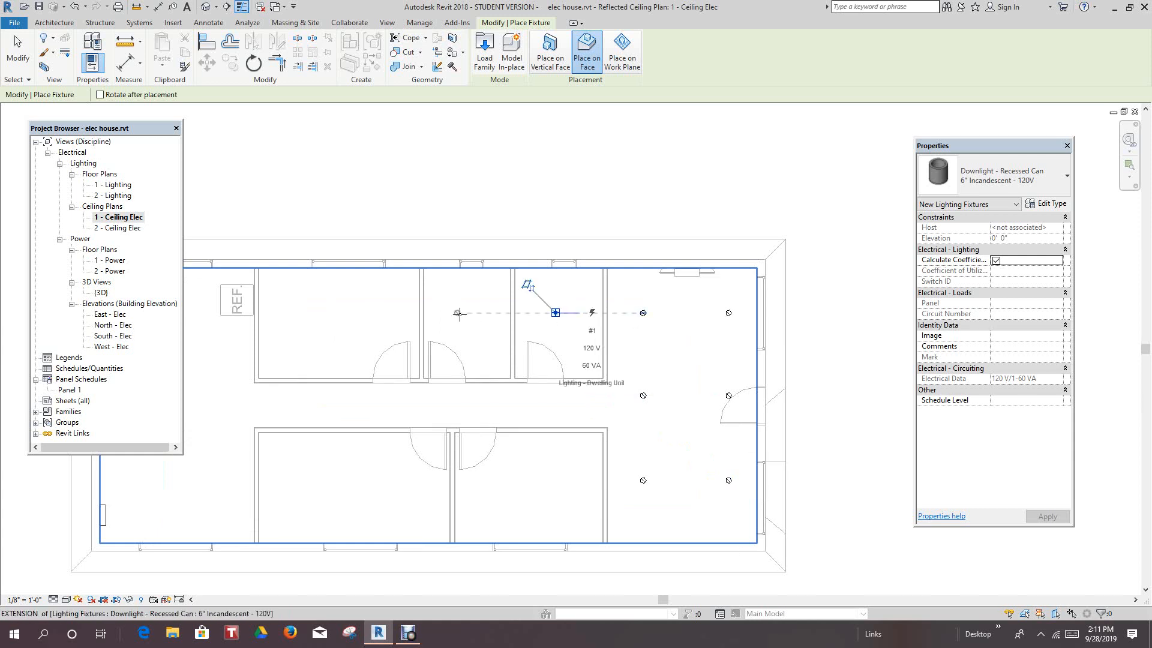
{"action": "left_click", "coordinate": [469, 313]}
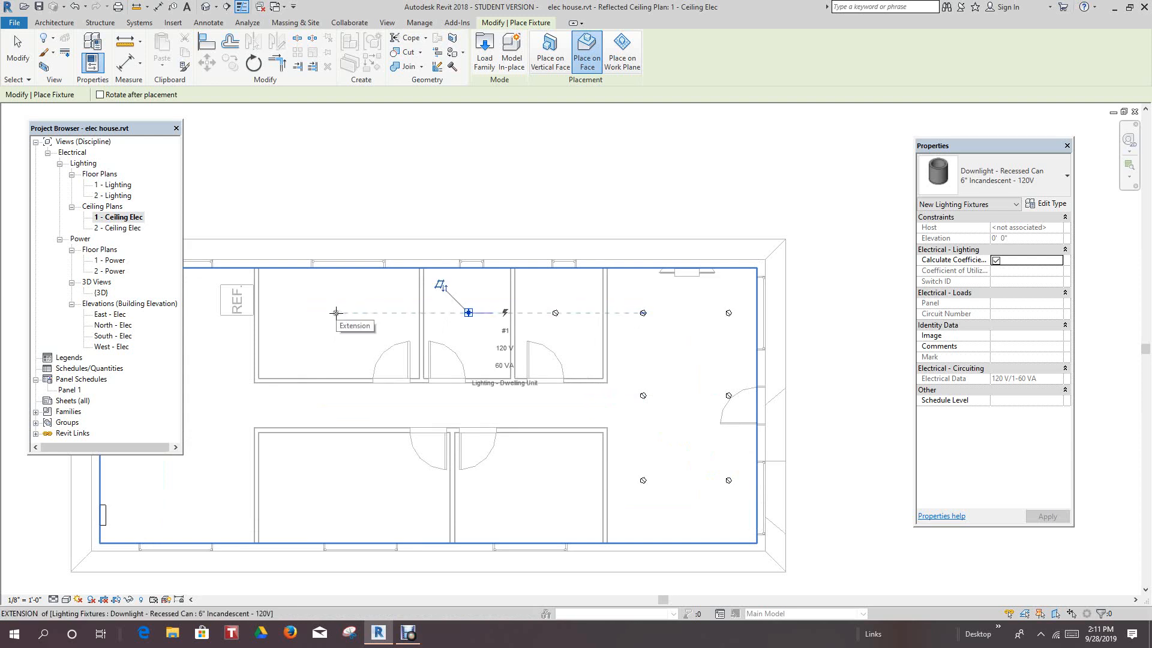
{"action": "left_click", "coordinate": [336, 313]}
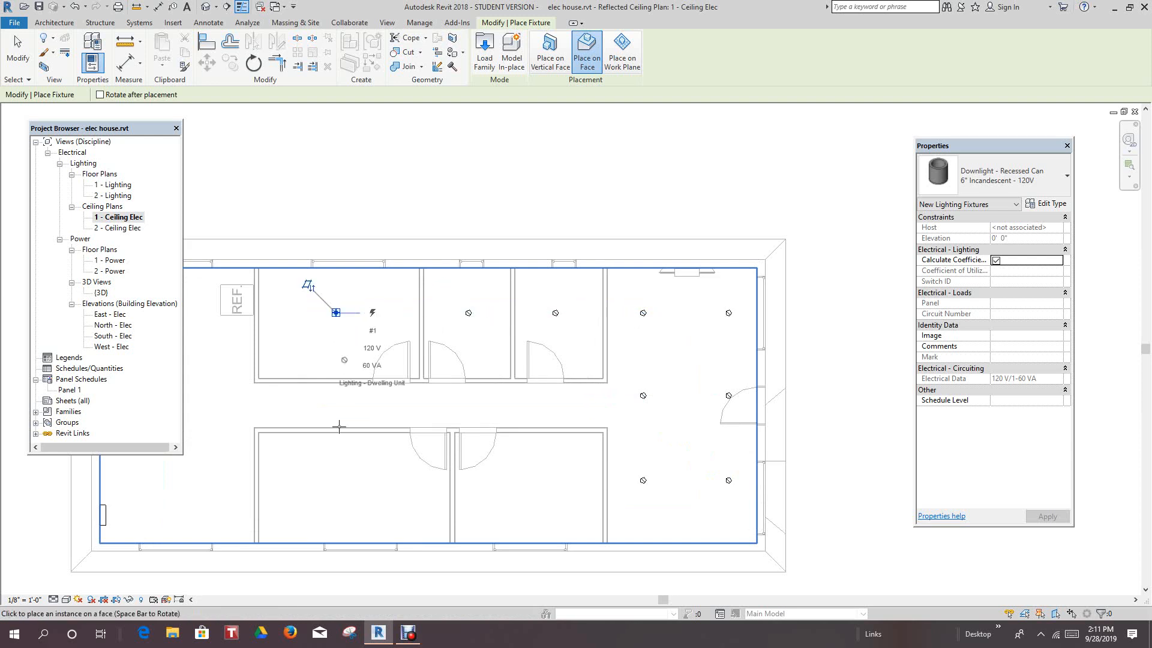
{"action": "left_click", "coordinate": [337, 480]}
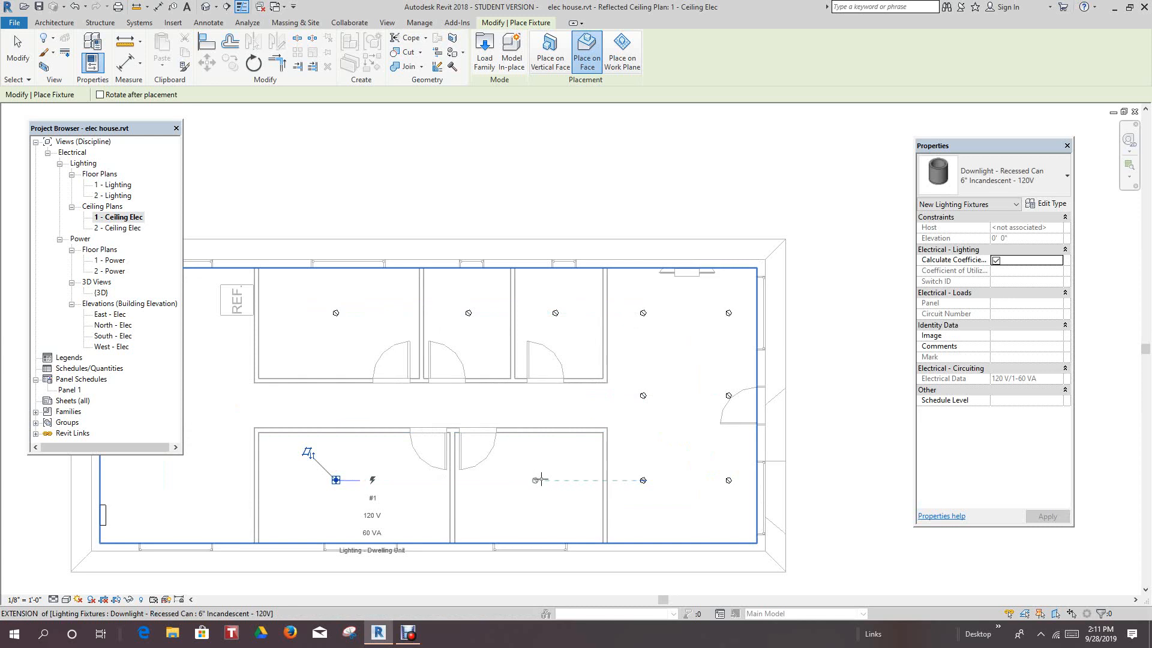
{"action": "left_click", "coordinate": [536, 480]}
Step: Place two Plain Recessed Lighting Fixture 2x2 - 120 fixtures on the kitchen ceiling, one directly below the other, and end placement
{"action": "scroll", "coordinate": [540, 477], "scroll_direction": "down", "scroll_amount": 1}
{"action": "scroll", "coordinate": [557, 482], "scroll_direction": "down", "scroll_amount": 2}
{"action": "middle_click_drag", "start_coordinate": [579, 486], "coordinate": [716, 460]}
{"action": "scroll", "coordinate": [718, 456], "scroll_direction": "down", "scroll_amount": 1}
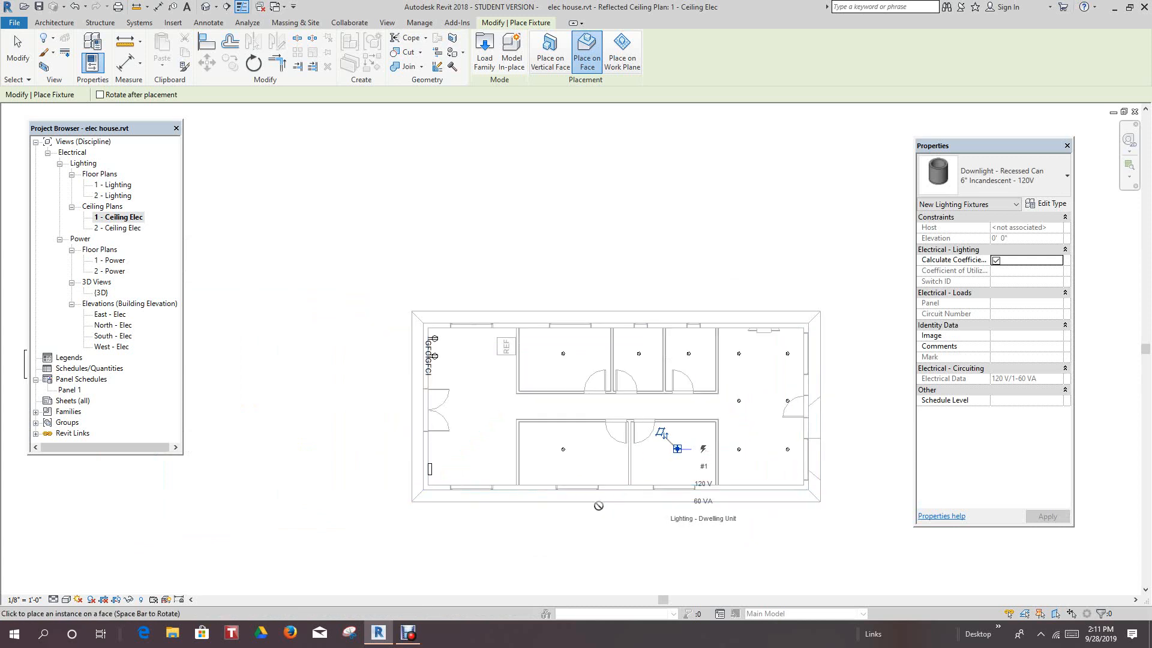
{"action": "scroll", "coordinate": [599, 506], "scroll_direction": "up", "scroll_amount": 1}
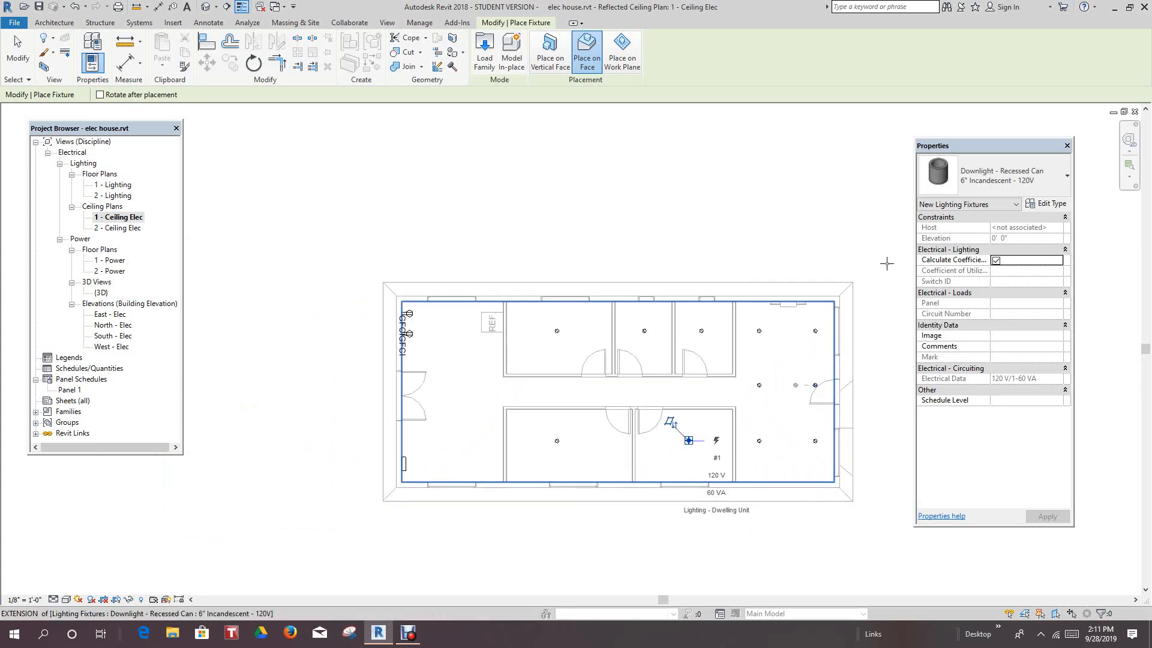
{"action": "left_click", "coordinate": [1067, 177]}
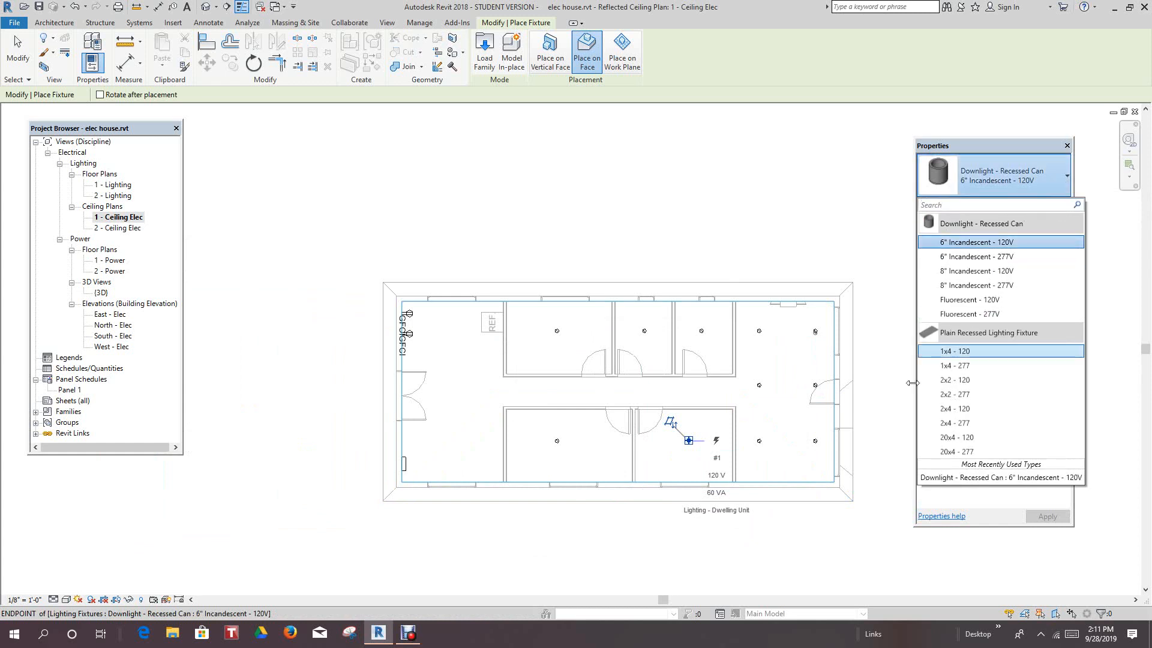
{"action": "left_click", "coordinate": [973, 301]}
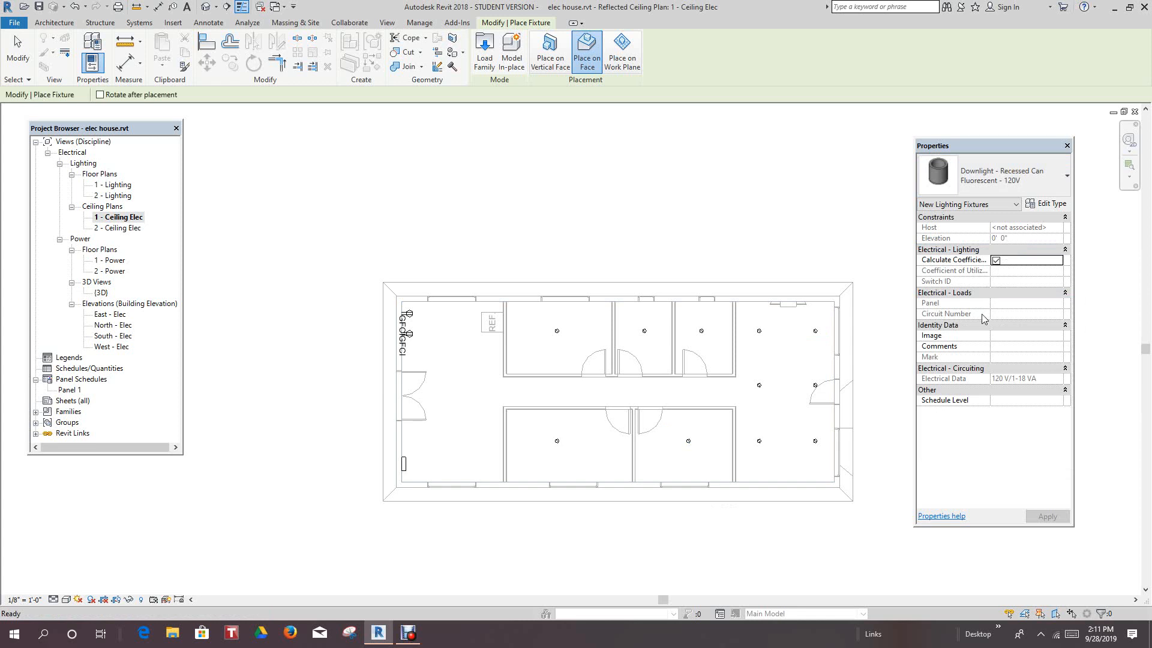
{"action": "left_click", "coordinate": [1067, 182]}
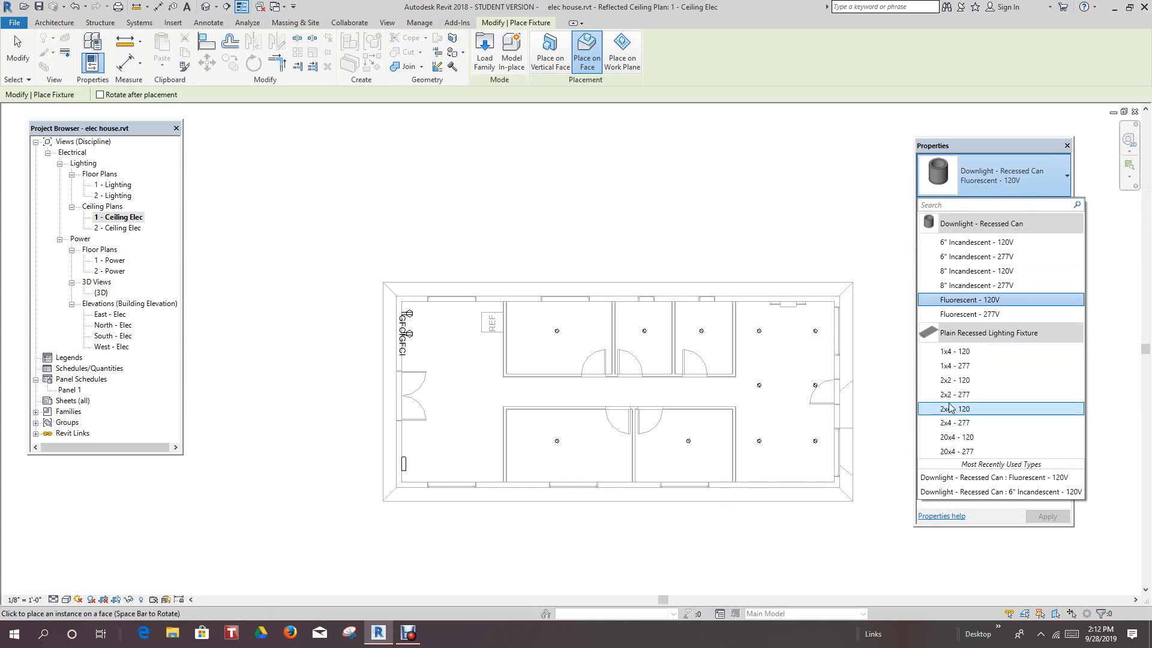
{"action": "left_click", "coordinate": [955, 380]}
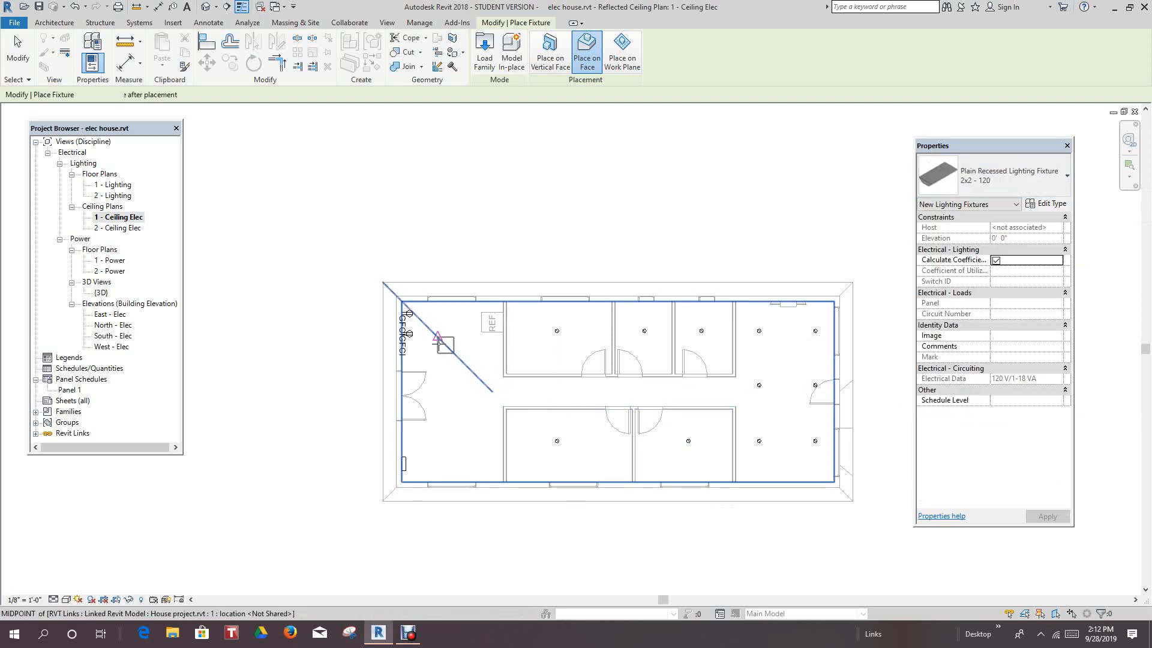
{"action": "scroll", "coordinate": [449, 348], "scroll_direction": "up", "scroll_amount": 1}
{"action": "scroll", "coordinate": [449, 348], "scroll_direction": "up", "scroll_amount": 1}
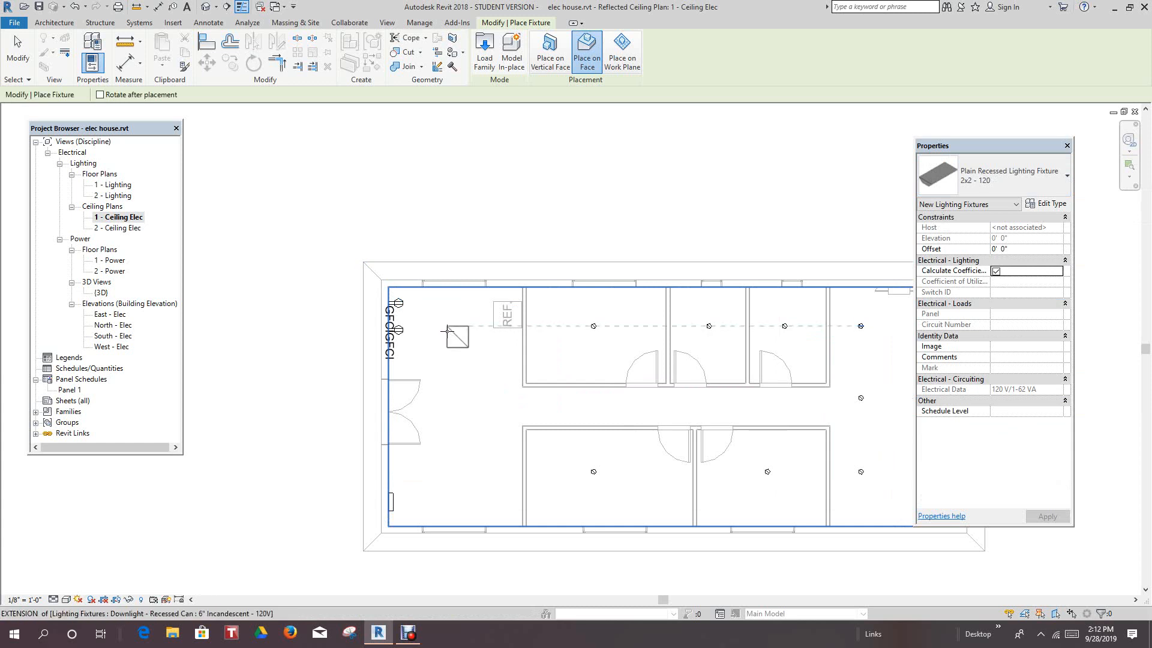
{"action": "left_click", "coordinate": [448, 331]}
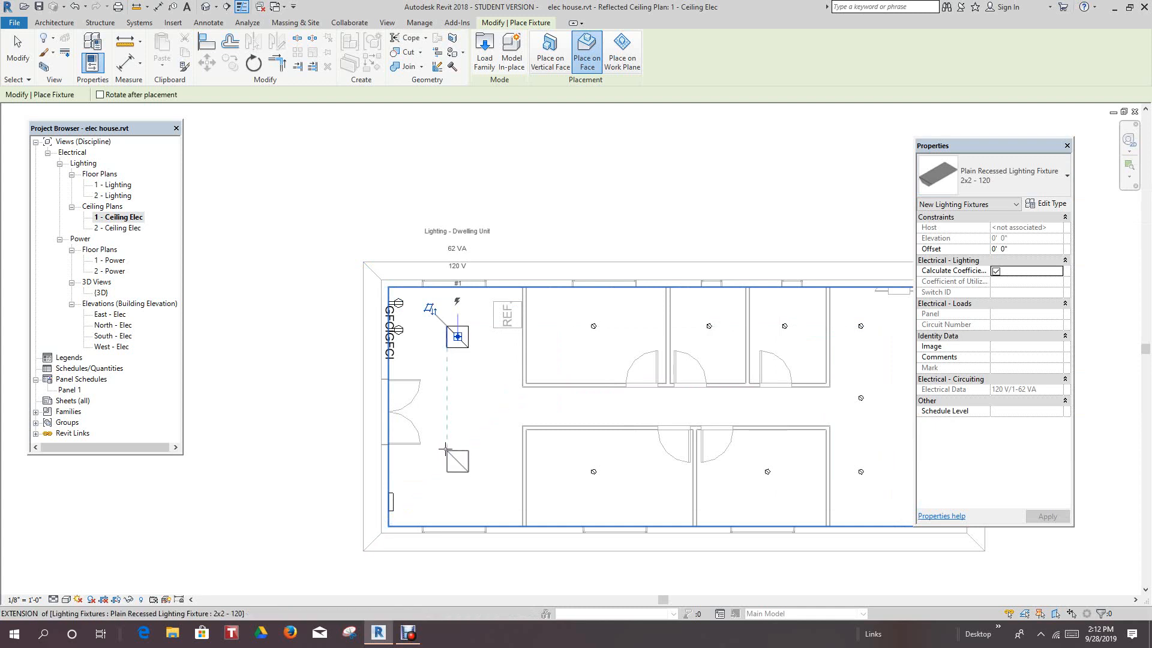
{"action": "left_click", "coordinate": [445, 449]}
{"action": "scroll", "coordinate": [445, 449], "scroll_direction": "down", "scroll_amount": 2}
{"action": "middle_click_drag", "start_coordinate": [437, 462], "coordinate": [420, 459]}
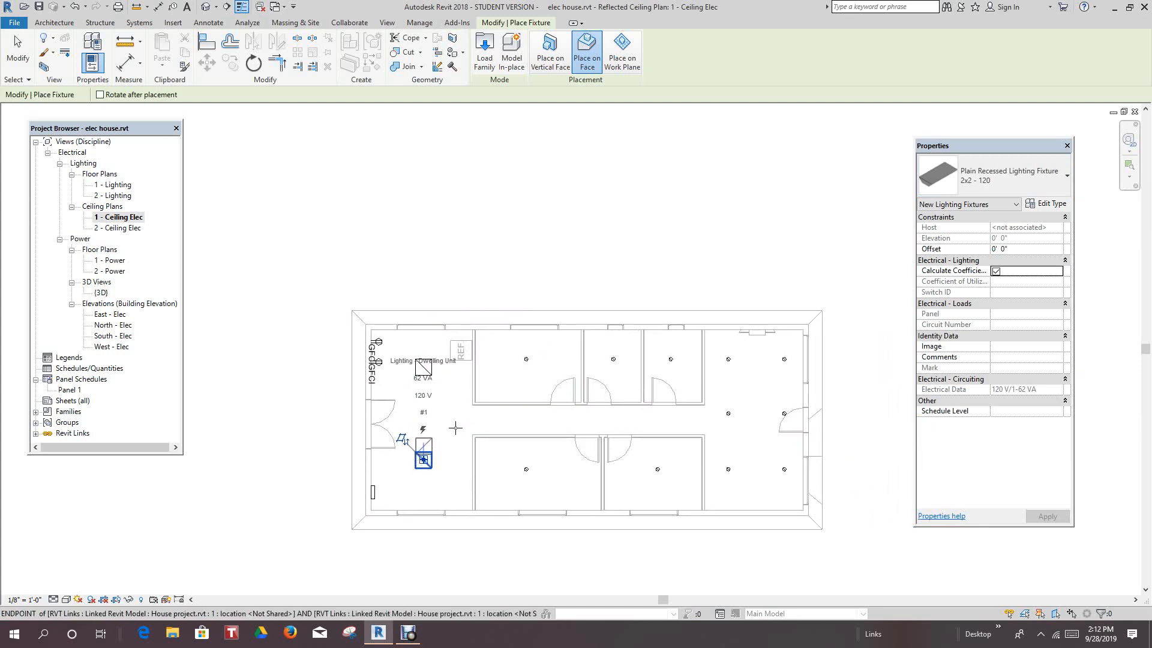
{"action": "scroll", "coordinate": [459, 432], "scroll_direction": "up", "scroll_amount": 1}
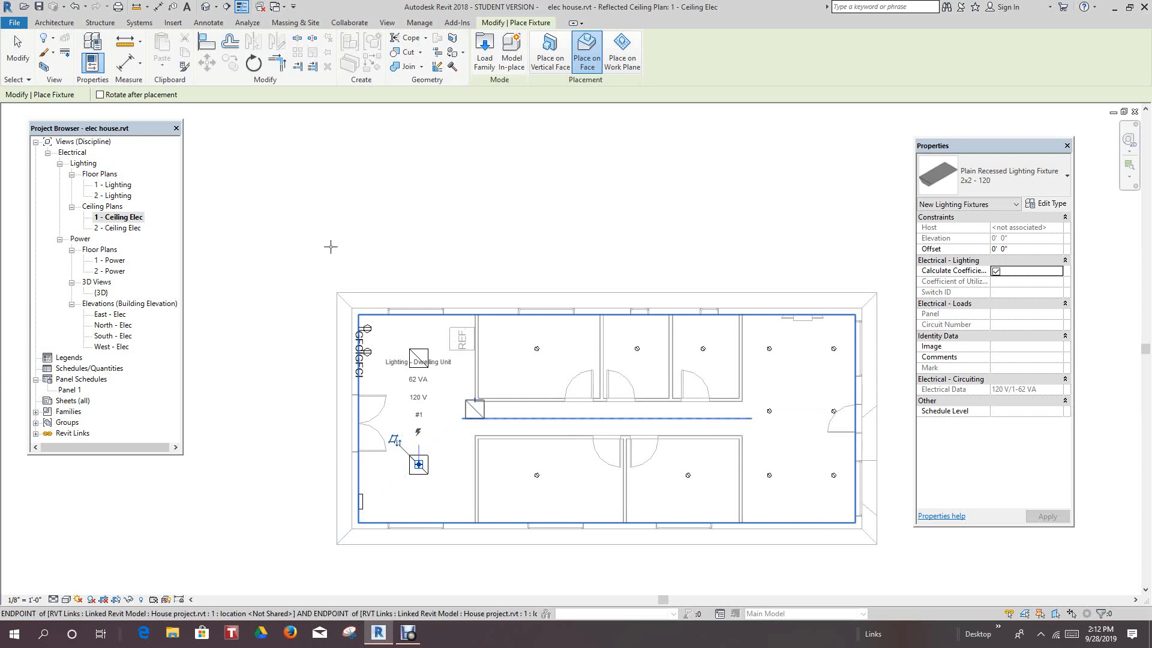
{"action": "left_click", "coordinate": [16, 49]}
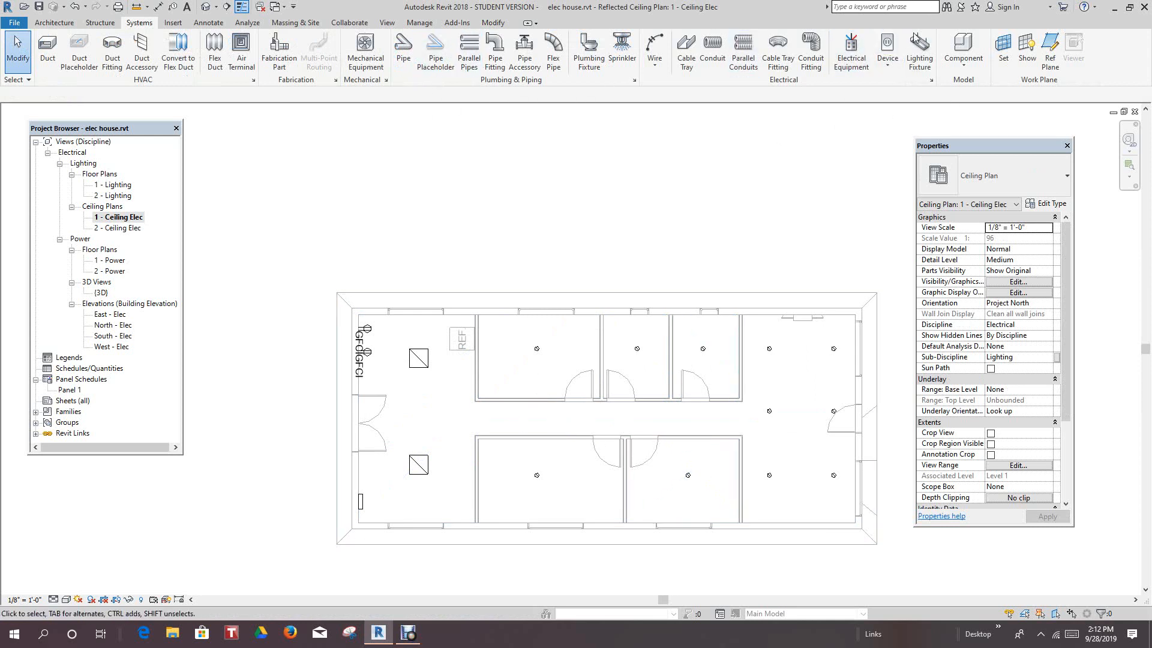
Step: Place three 6" Incandescent - 120V recessed can downlights on the ceiling face in a straight row along the hallway
{"action": "left_click", "coordinate": [919, 51]}
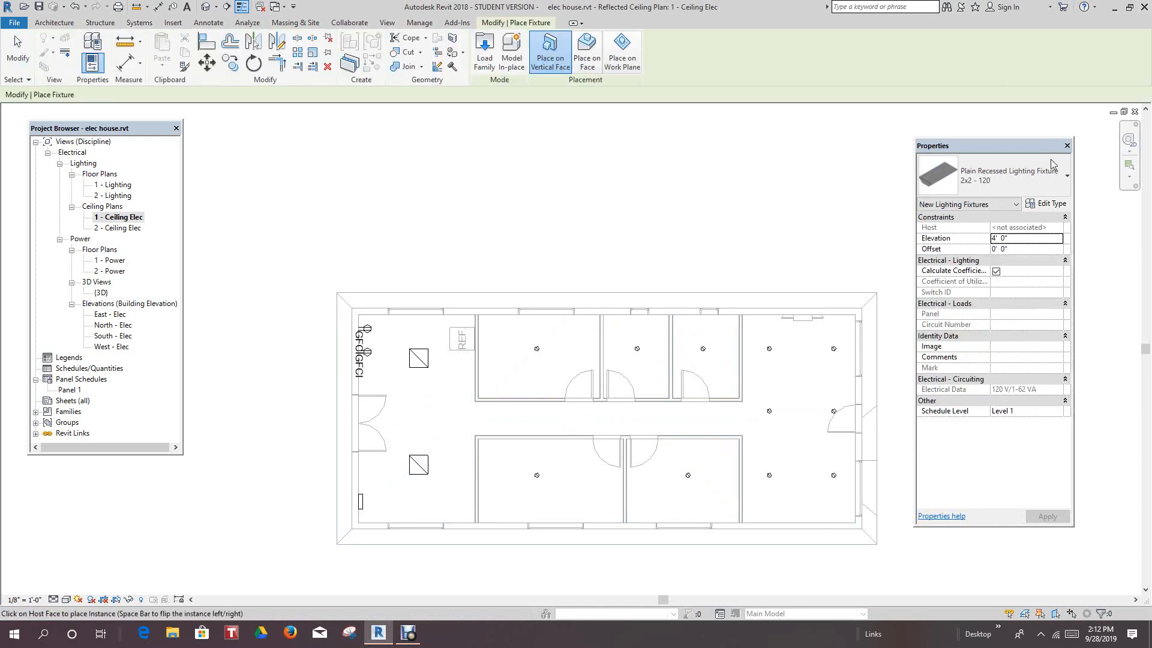
{"action": "left_click", "coordinate": [1067, 175]}
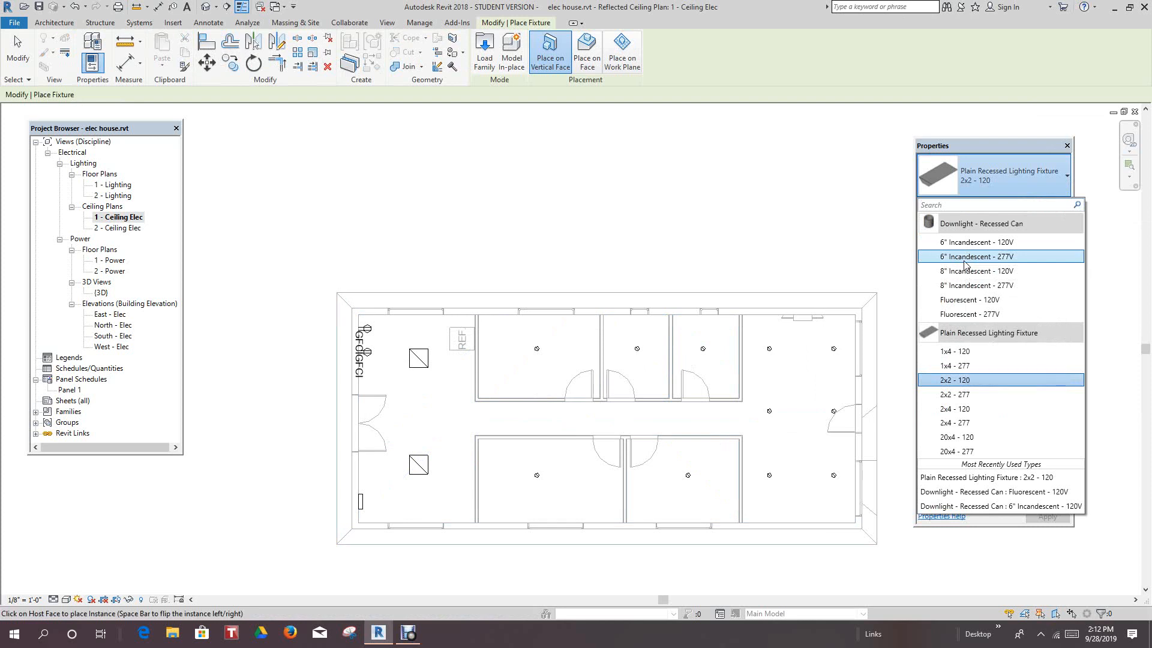
{"action": "left_click", "coordinate": [966, 243]}
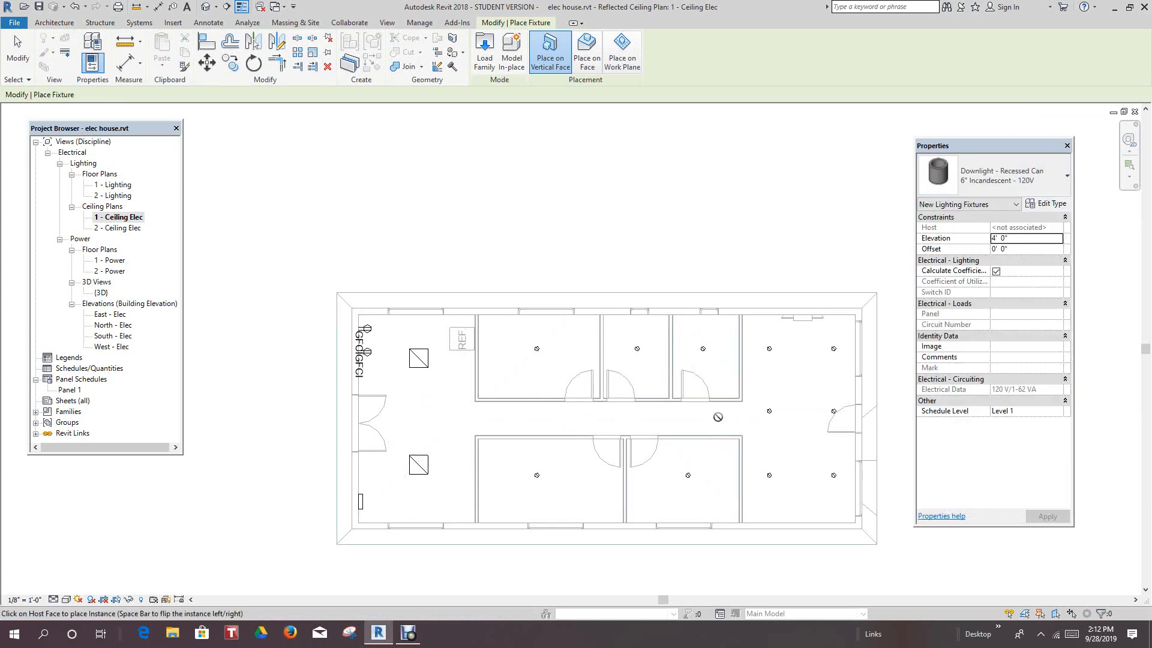
{"action": "scroll", "coordinate": [698, 420], "scroll_direction": "up", "scroll_amount": 2}
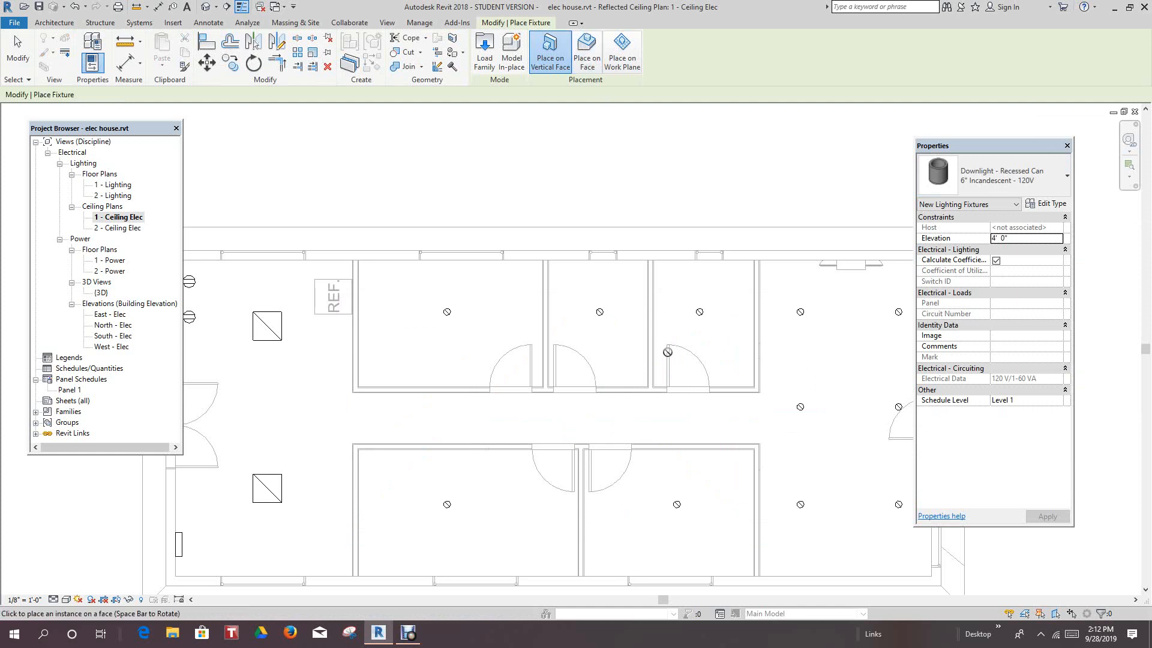
{"action": "left_click", "coordinate": [689, 416]}
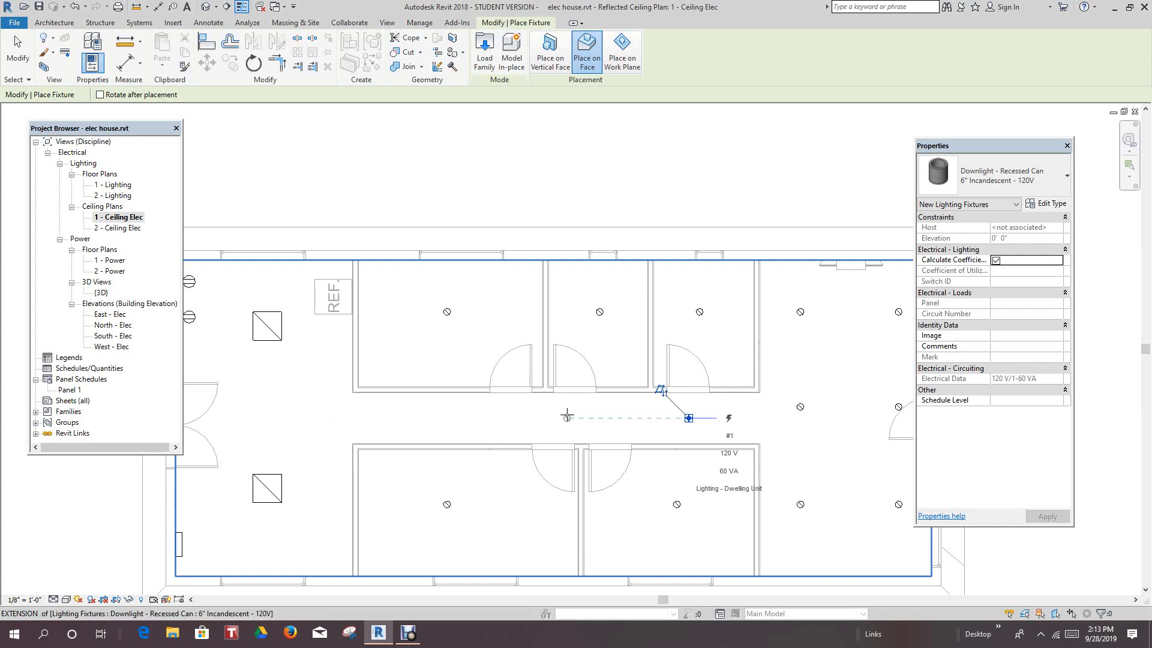
{"action": "left_click", "coordinate": [567, 417]}
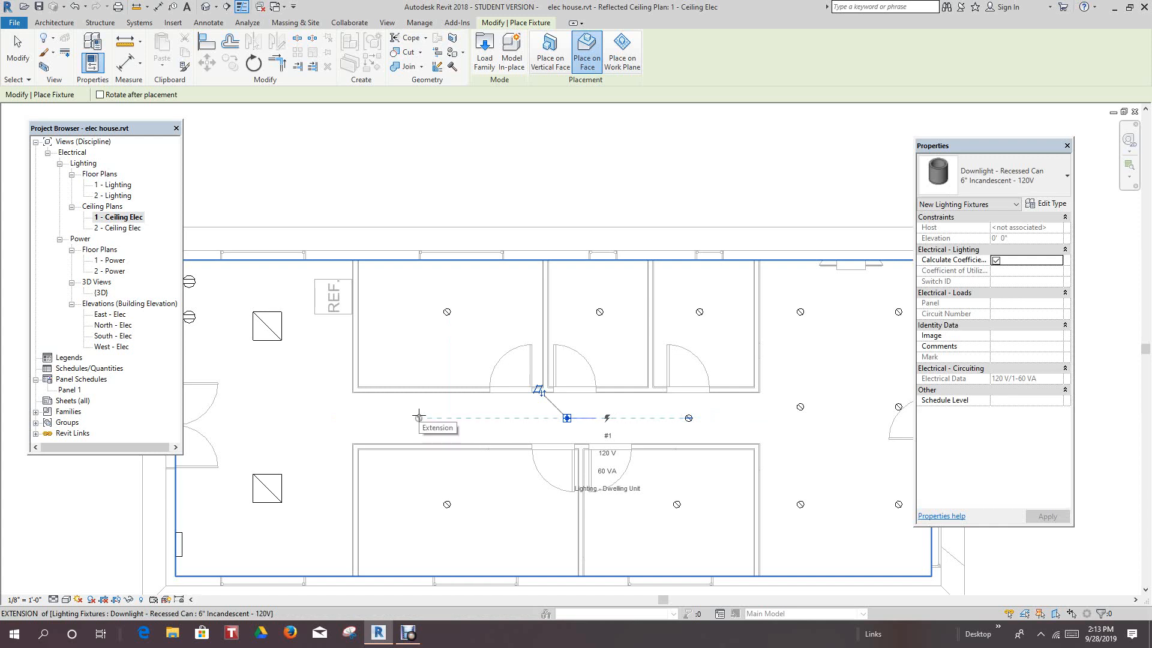
{"action": "left_click", "coordinate": [412, 418]}
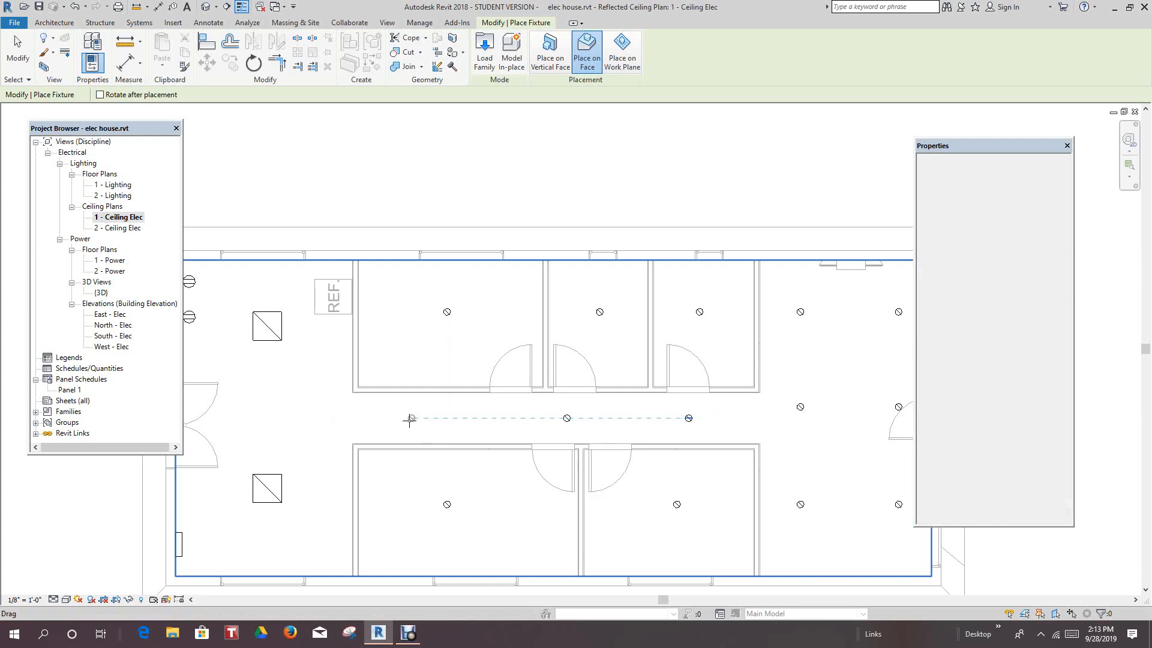
{"action": "key", "text": "Escape"}
{"action": "key", "text": "Escape"}
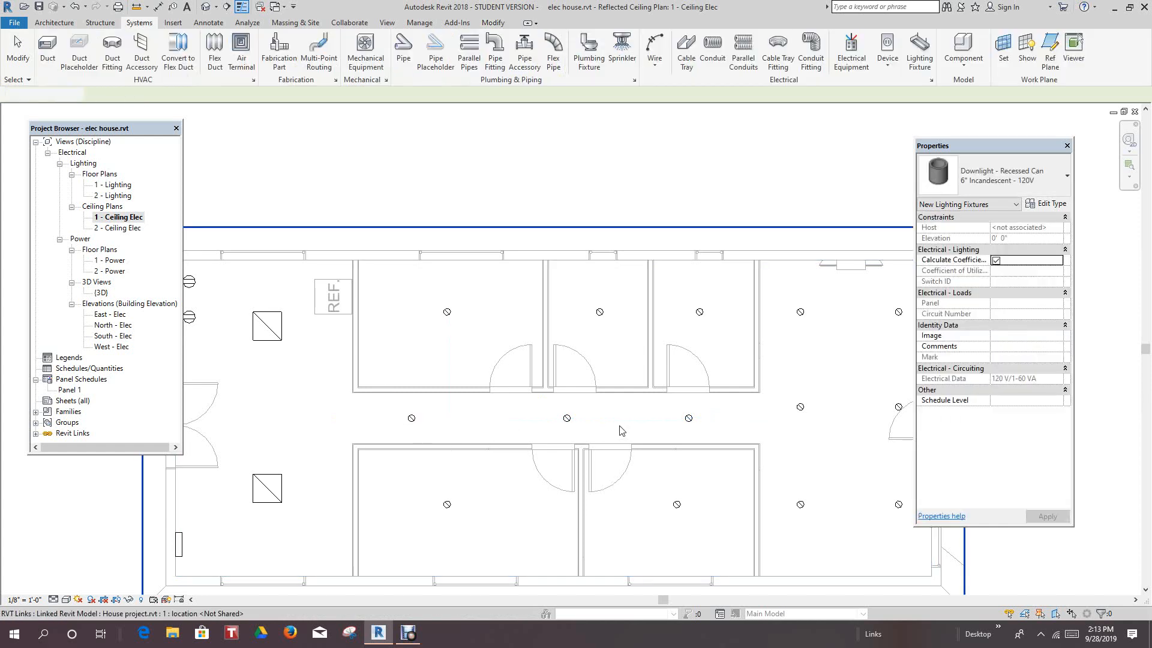
Step: Create a power circuit on Panel 1 from the living room's north-east corner downlight
{"action": "scroll", "coordinate": [623, 429], "scroll_direction": "down", "scroll_amount": 1}
{"action": "scroll", "coordinate": [798, 396], "scroll_direction": "down", "scroll_amount": 1}
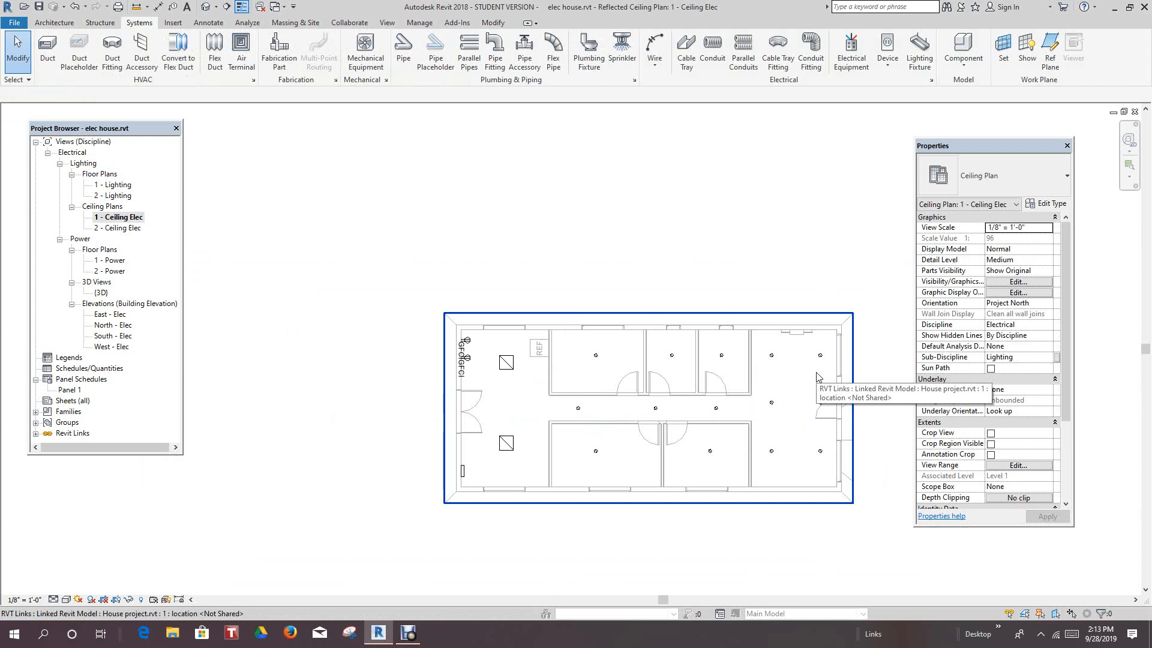
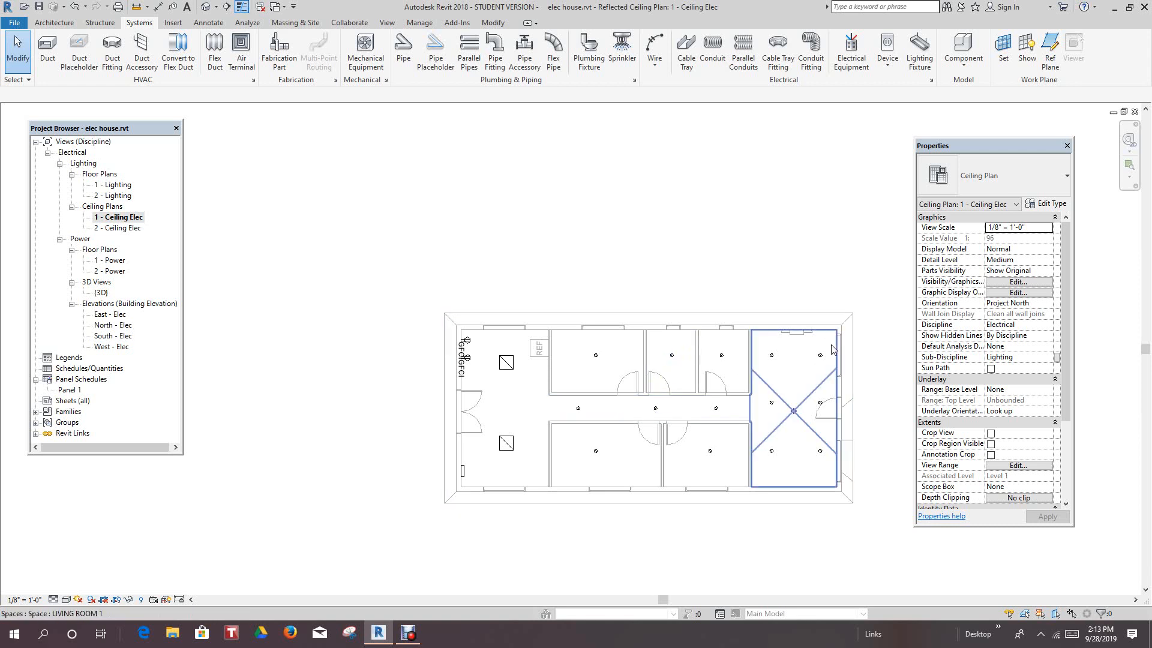
{"action": "scroll", "coordinate": [807, 367], "scroll_direction": "up", "scroll_amount": 3}
{"action": "middle_click_drag", "start_coordinate": [797, 364], "coordinate": [730, 265]}
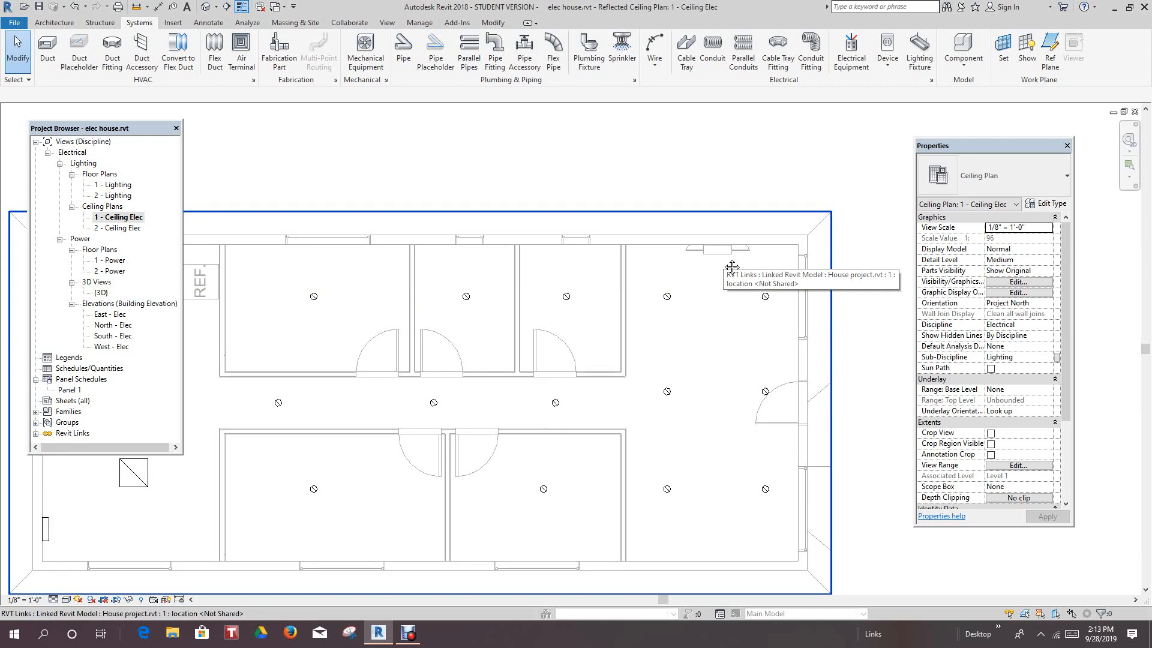
{"action": "scroll", "coordinate": [780, 331], "scroll_direction": "down", "scroll_amount": 3}
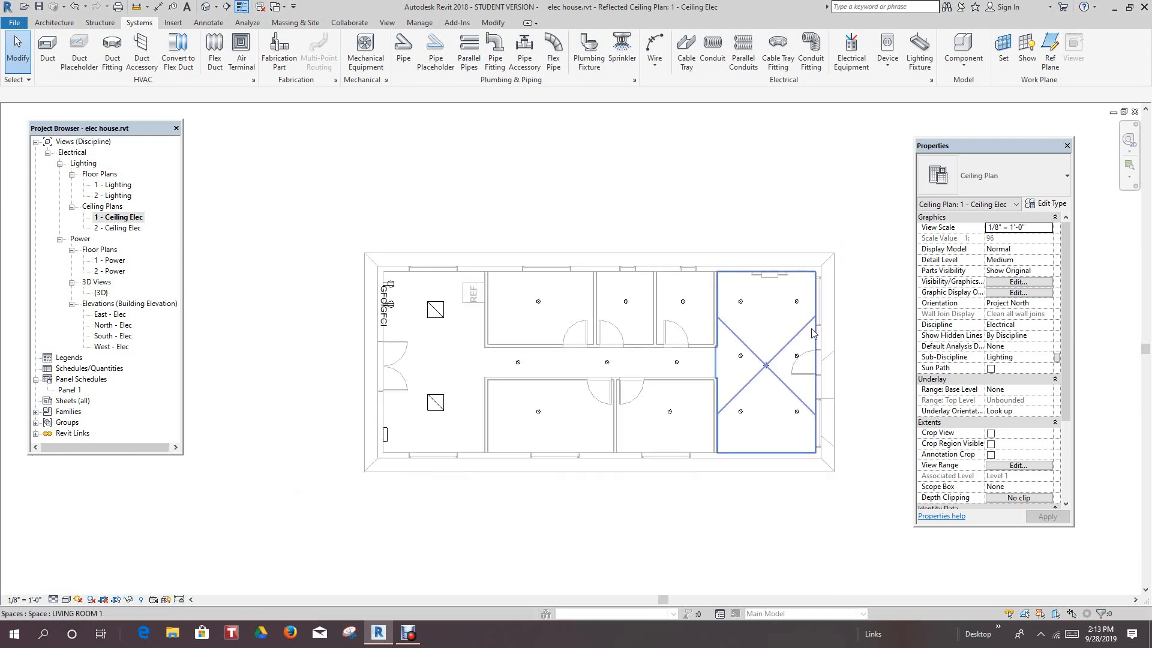
{"action": "scroll", "coordinate": [779, 332], "scroll_direction": "up", "scroll_amount": 2}
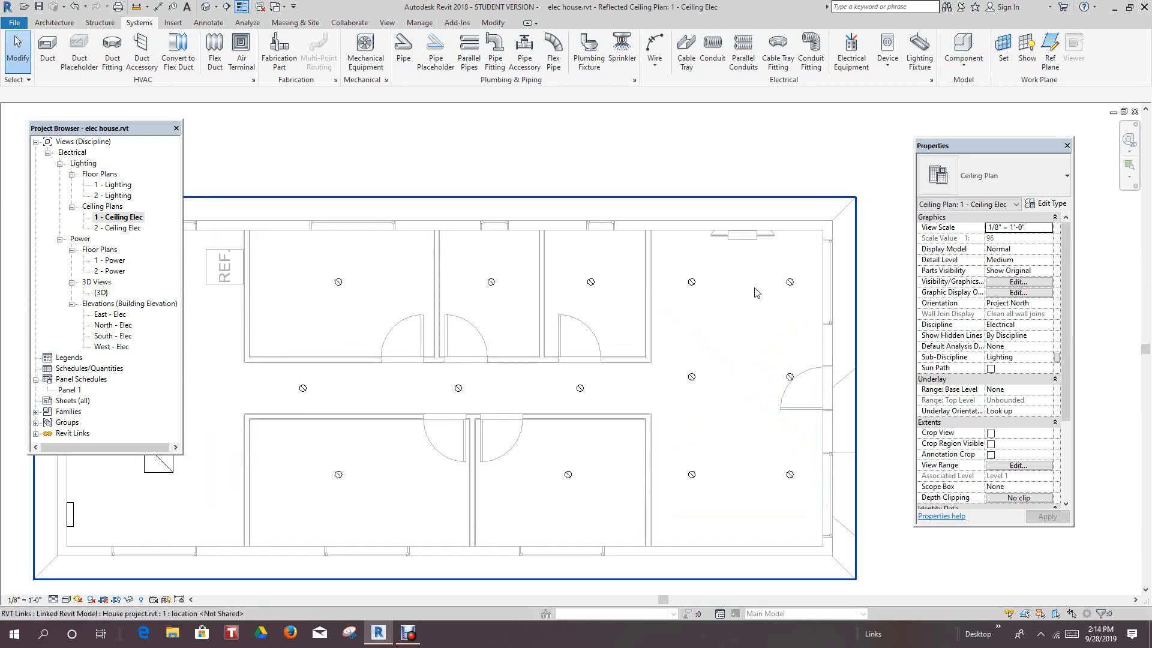
{"action": "left_click", "coordinate": [788, 280]}
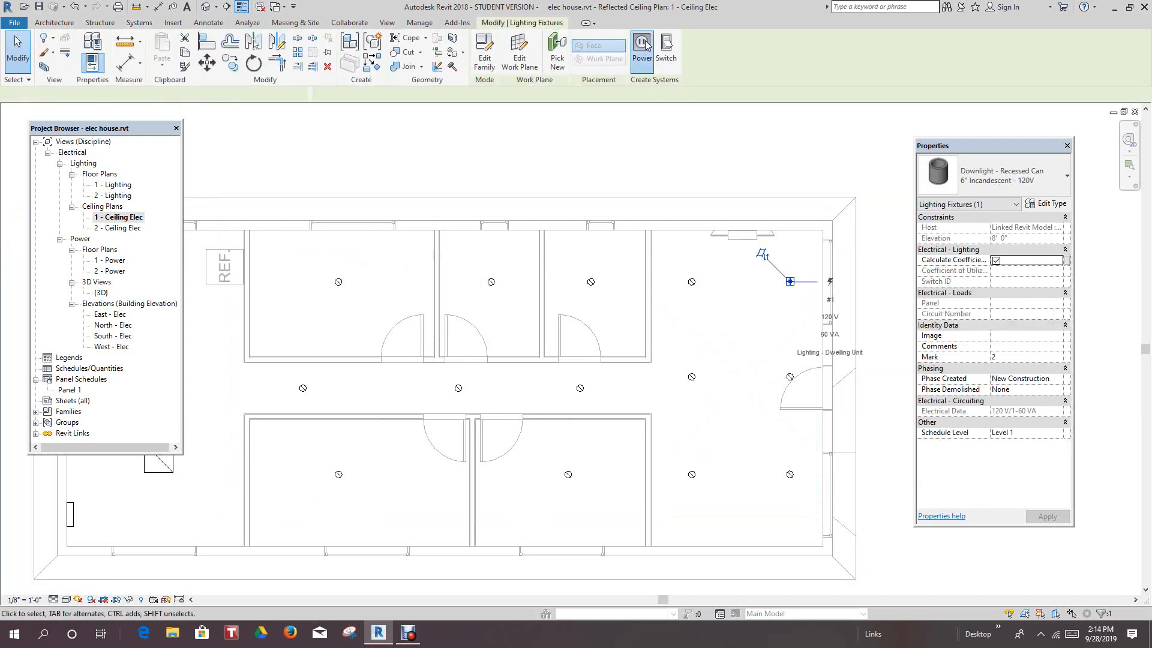
{"action": "left_click", "coordinate": [642, 47]}
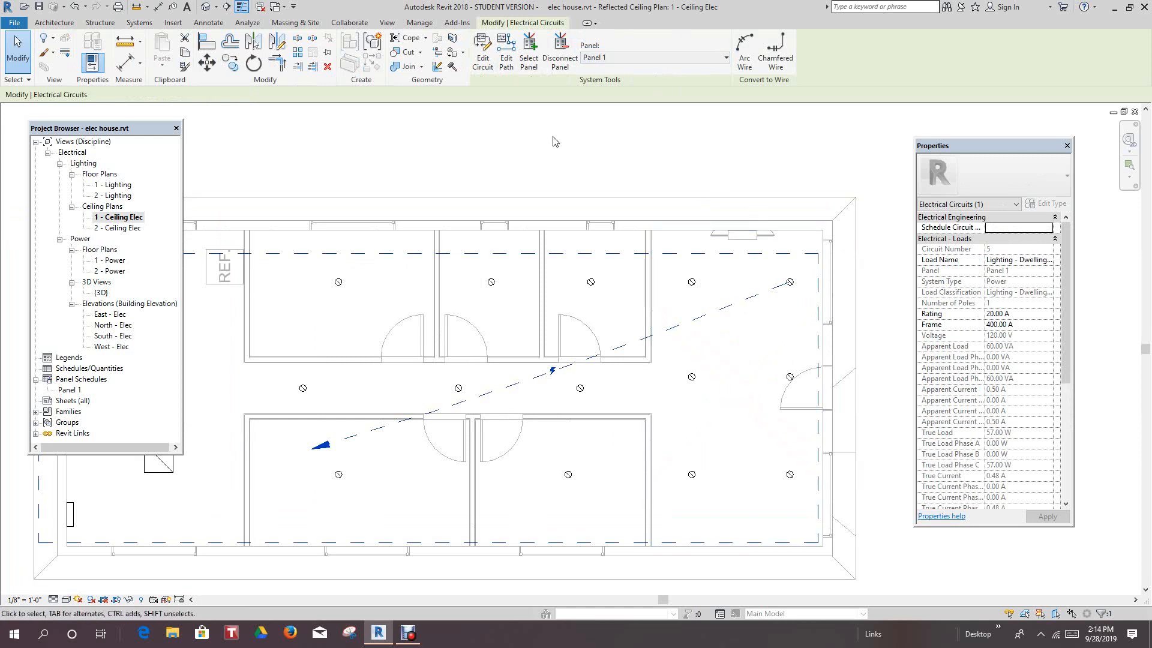
Step: Add the living room's other five downlights to the north-east downlight's Panel 1 circuit and finish editing the circuit
{"action": "left_click", "coordinate": [487, 62]}
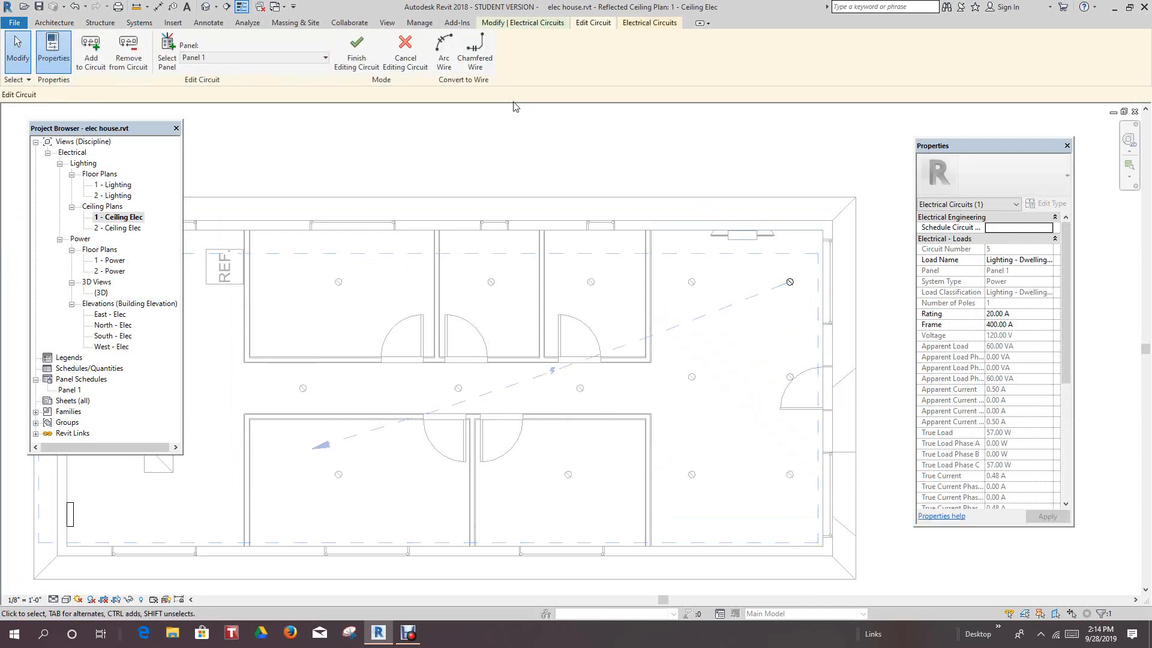
{"action": "left_click", "coordinate": [691, 283]}
{"action": "left_click", "coordinate": [692, 378]}
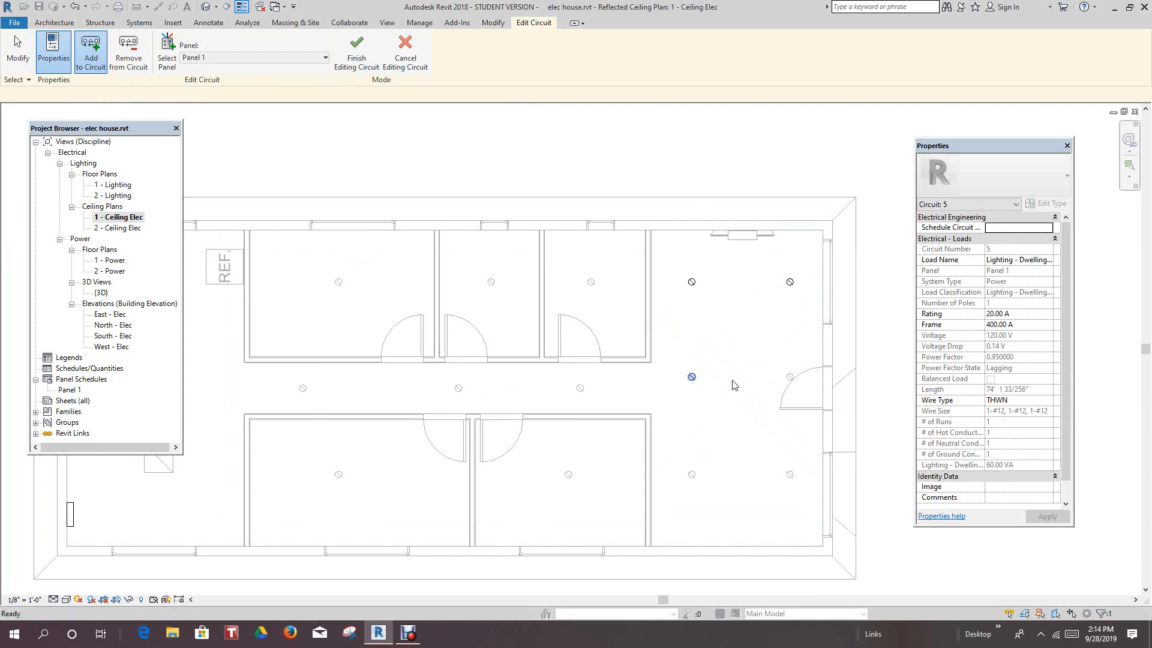
{"action": "left_click", "coordinate": [789, 379]}
{"action": "left_click", "coordinate": [790, 476]}
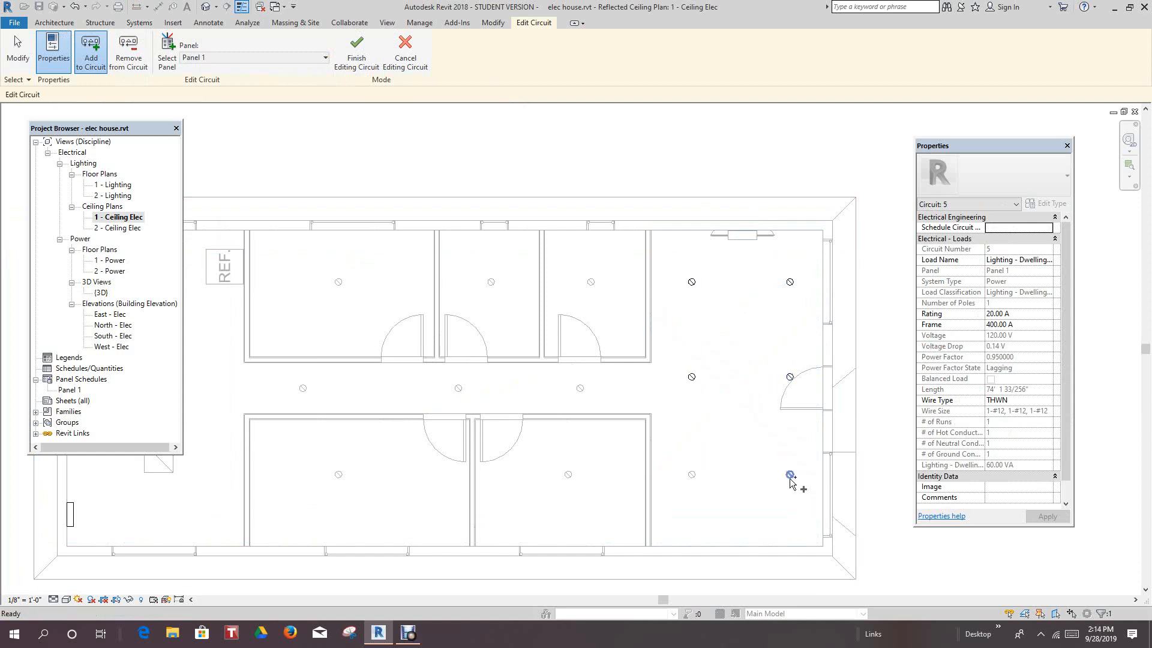
{"action": "left_click", "coordinate": [692, 478]}
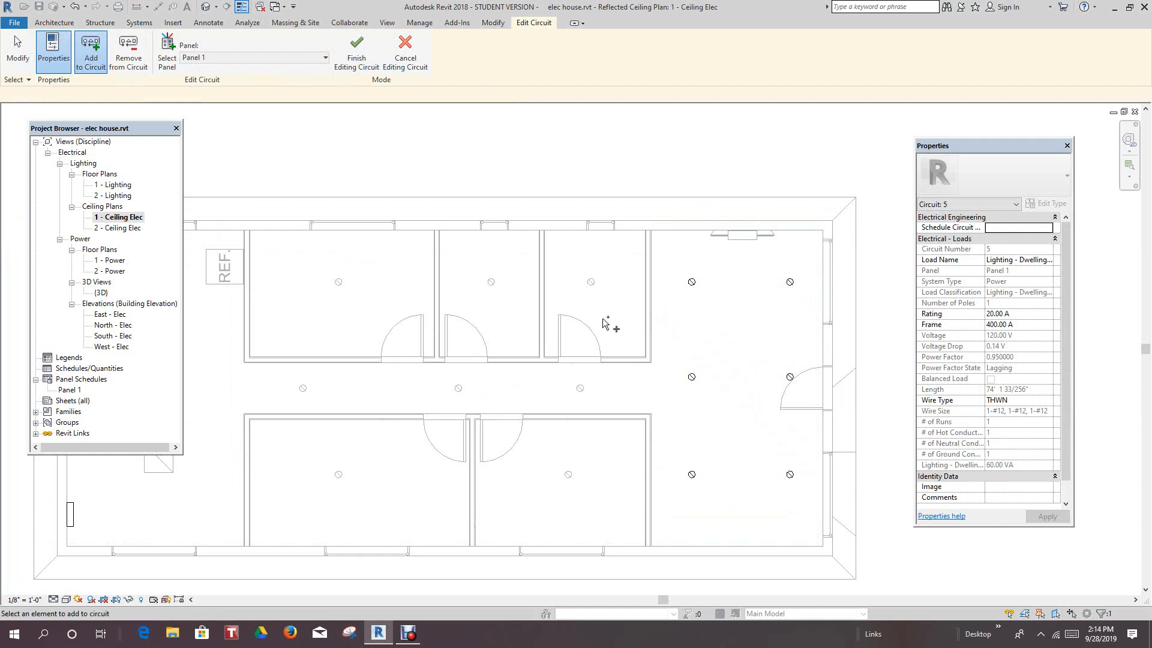
{"action": "left_click", "coordinate": [356, 54]}
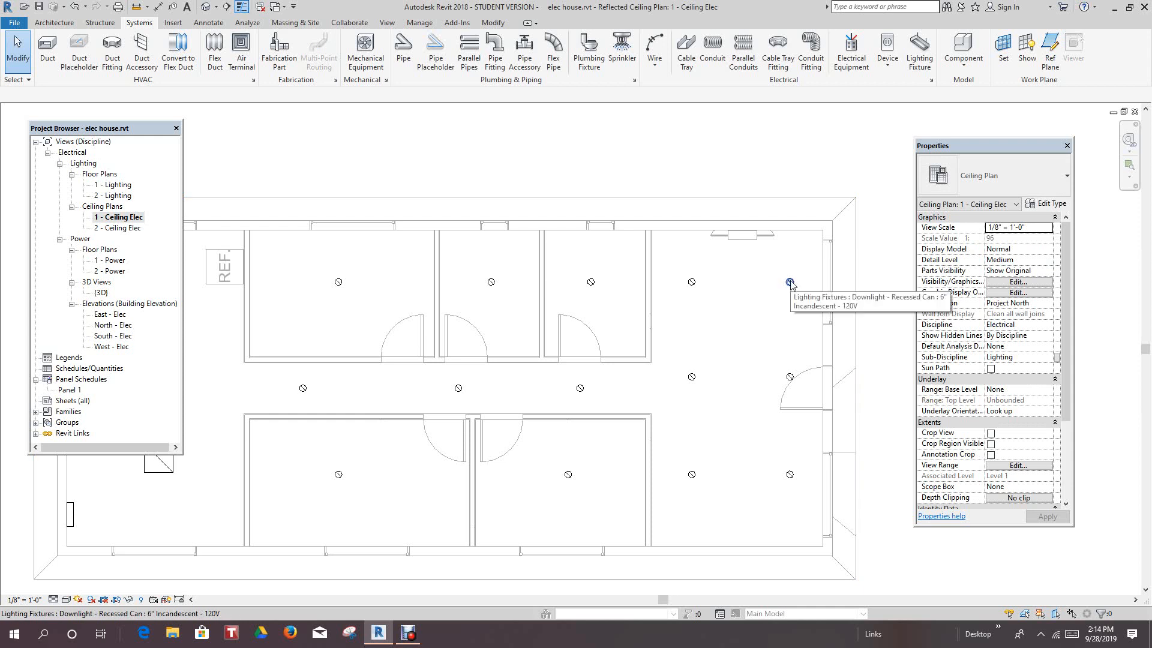
Step: Convert the living room's six-downlight circuit to permanent arc wiring
{"action": "key", "text": "Tab"}
{"action": "scroll", "coordinate": [793, 301], "scroll_direction": "down", "scroll_amount": 1}
{"action": "middle_click_drag", "start_coordinate": [789, 304], "coordinate": [692, 285]}
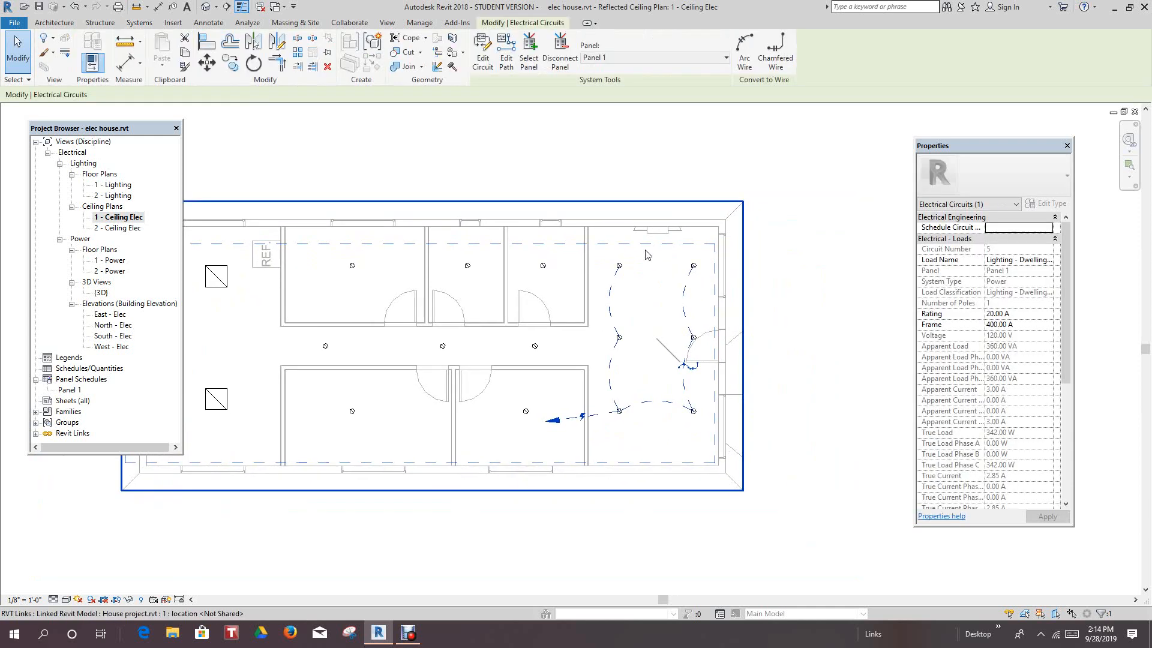
{"action": "scroll", "coordinate": [515, 432], "scroll_direction": "down", "scroll_amount": 1}
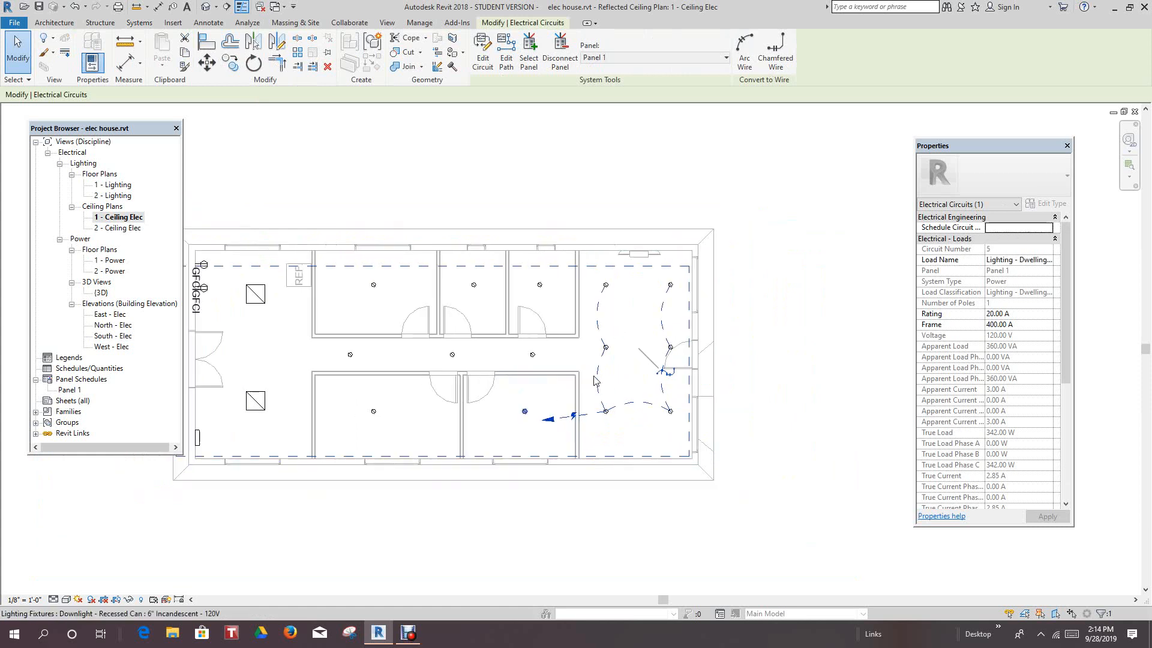
{"action": "scroll", "coordinate": [636, 357], "scroll_direction": "up", "scroll_amount": 1}
{"action": "scroll", "coordinate": [703, 330], "scroll_direction": "up", "scroll_amount": 1}
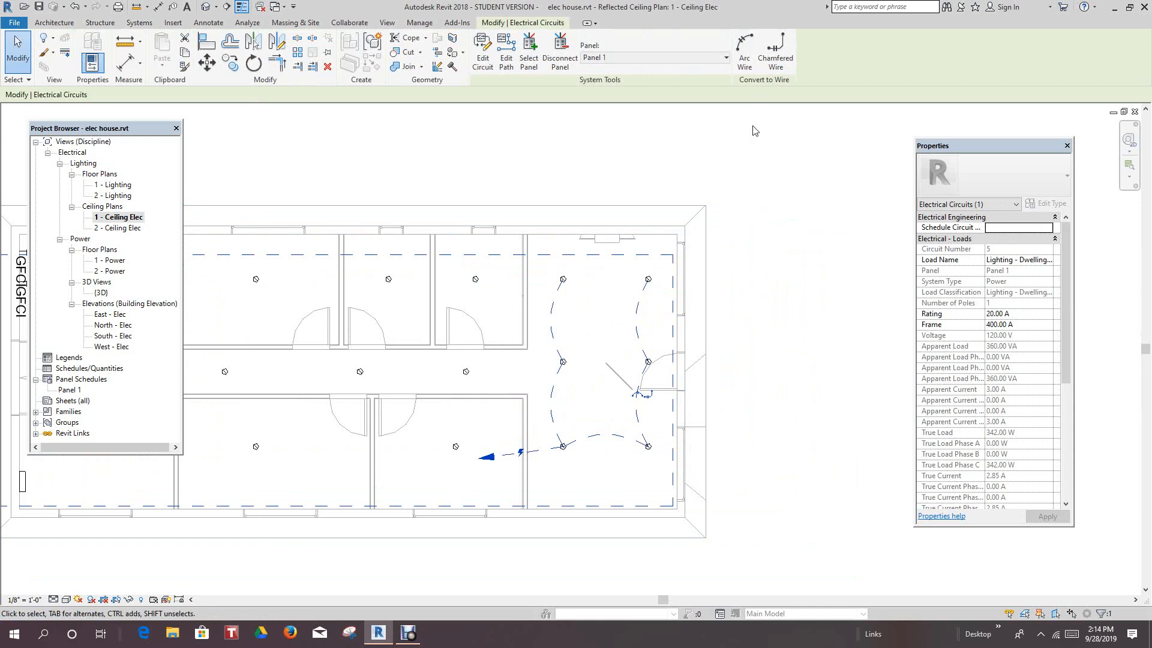
{"action": "left_click", "coordinate": [746, 51]}
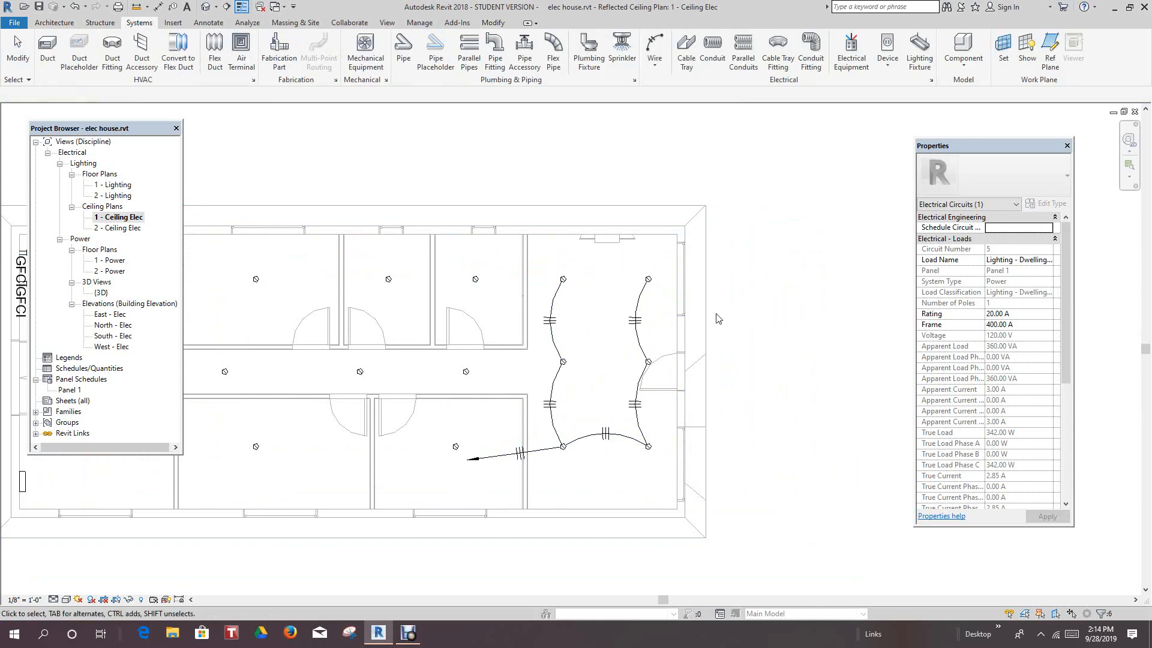
{"action": "scroll", "coordinate": [718, 313], "scroll_direction": "up", "scroll_amount": 2}
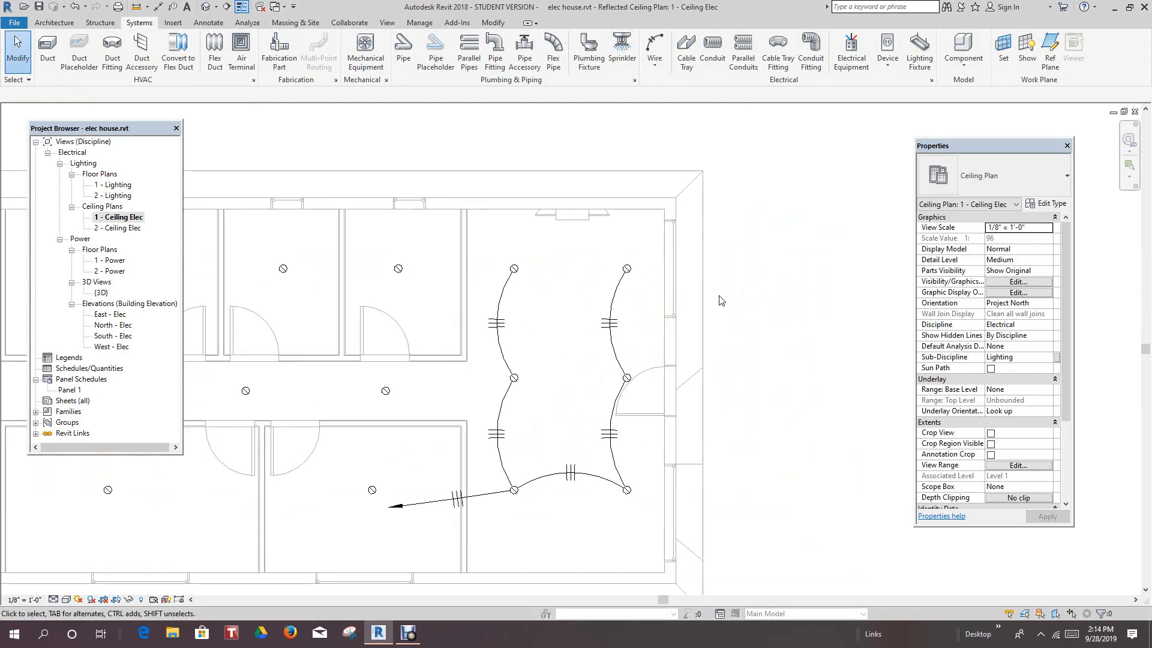
{"action": "scroll", "coordinate": [771, 299], "scroll_direction": "down", "scroll_amount": 2}
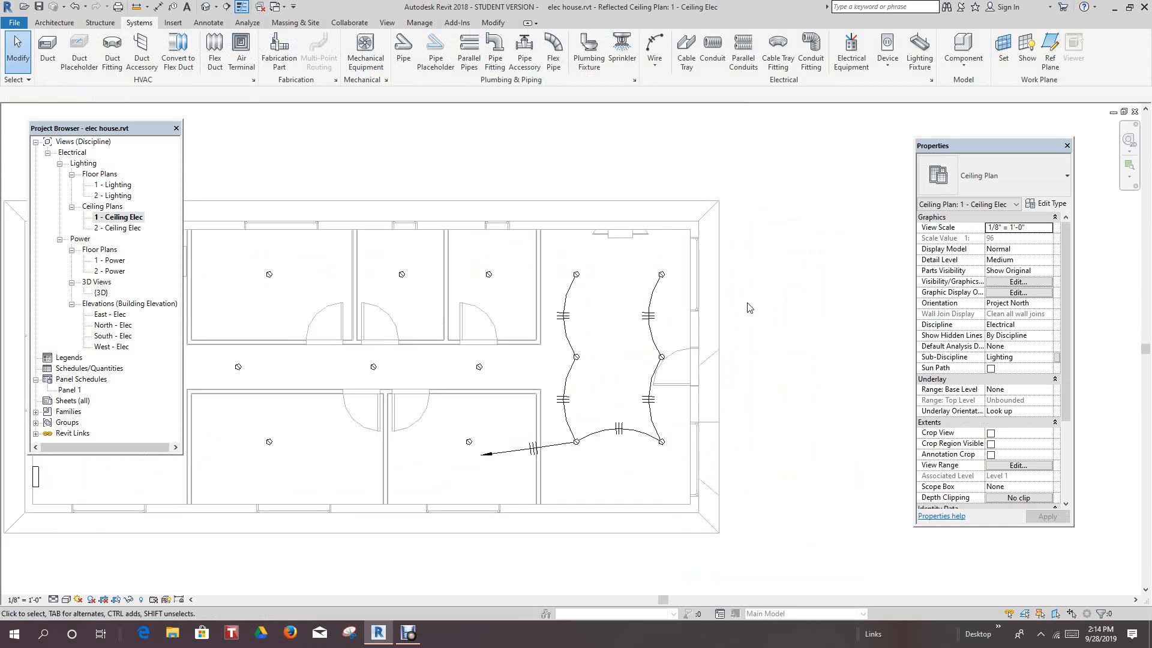
Step: Place a Door type lighting switch on the living room's east wall, just north of the entry door, and end placement
{"action": "scroll", "coordinate": [739, 350], "scroll_direction": "up", "scroll_amount": 1}
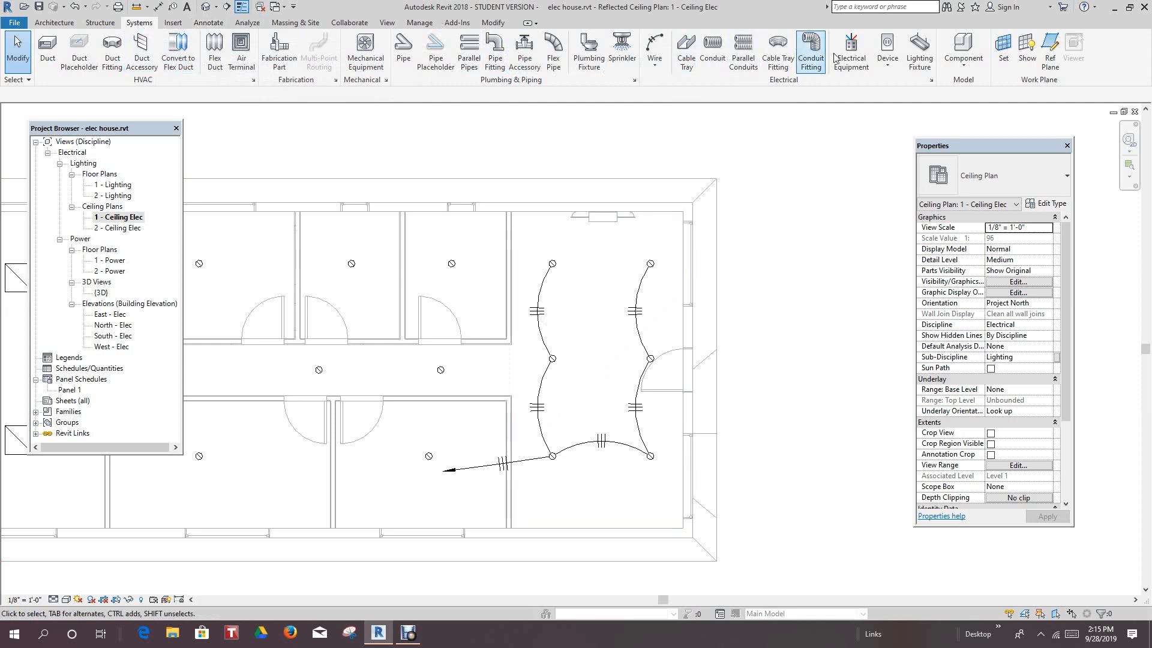
{"action": "left_click", "coordinate": [887, 63]}
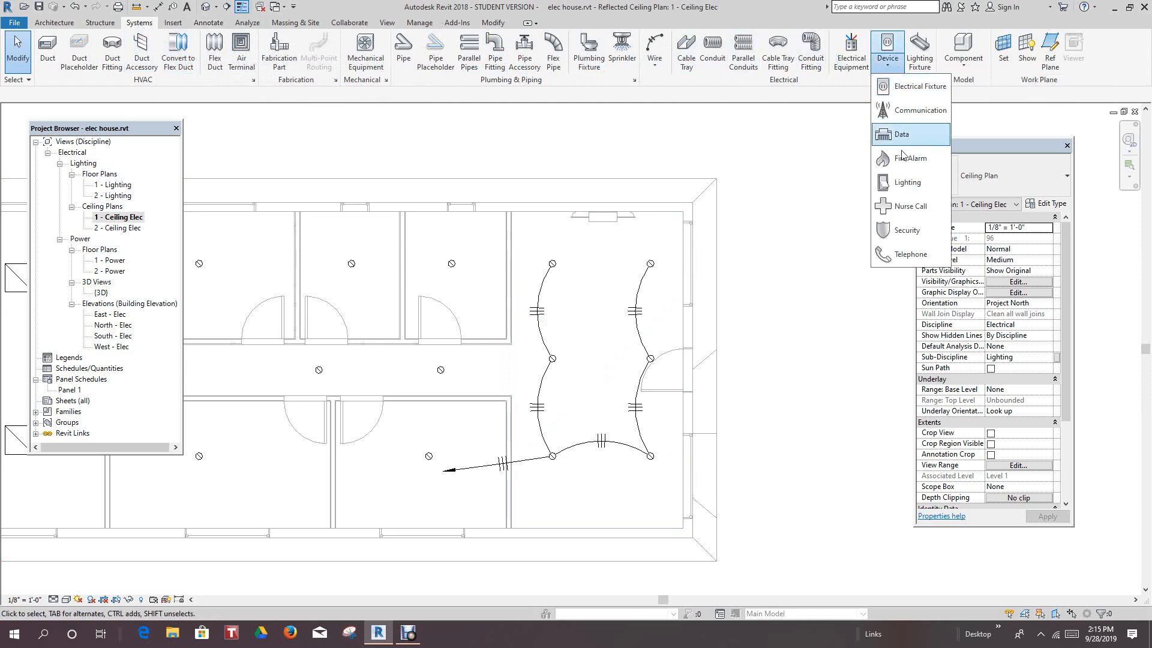
{"action": "left_click", "coordinate": [907, 182]}
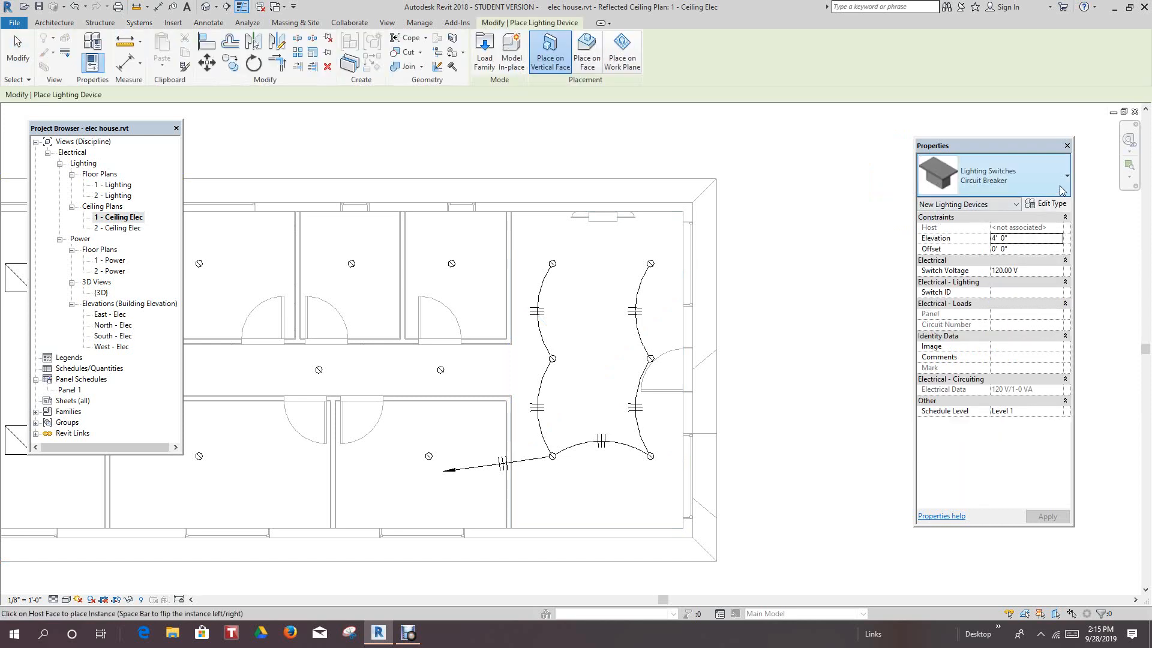
{"action": "left_click", "coordinate": [1066, 178]}
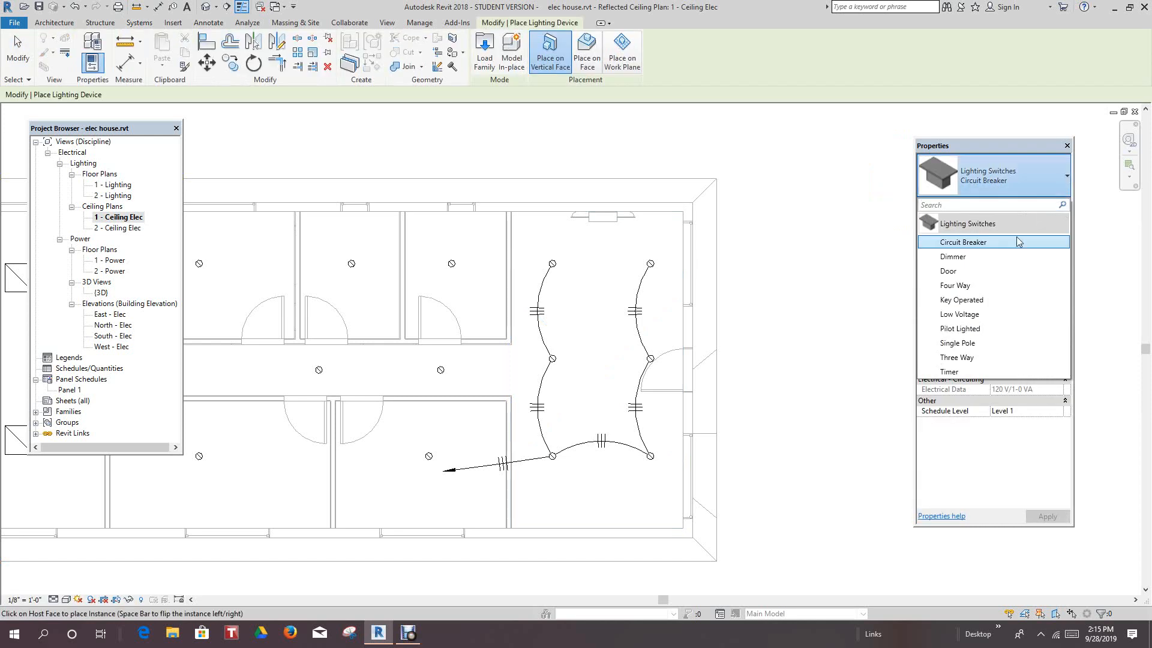
{"action": "left_click", "coordinate": [948, 272]}
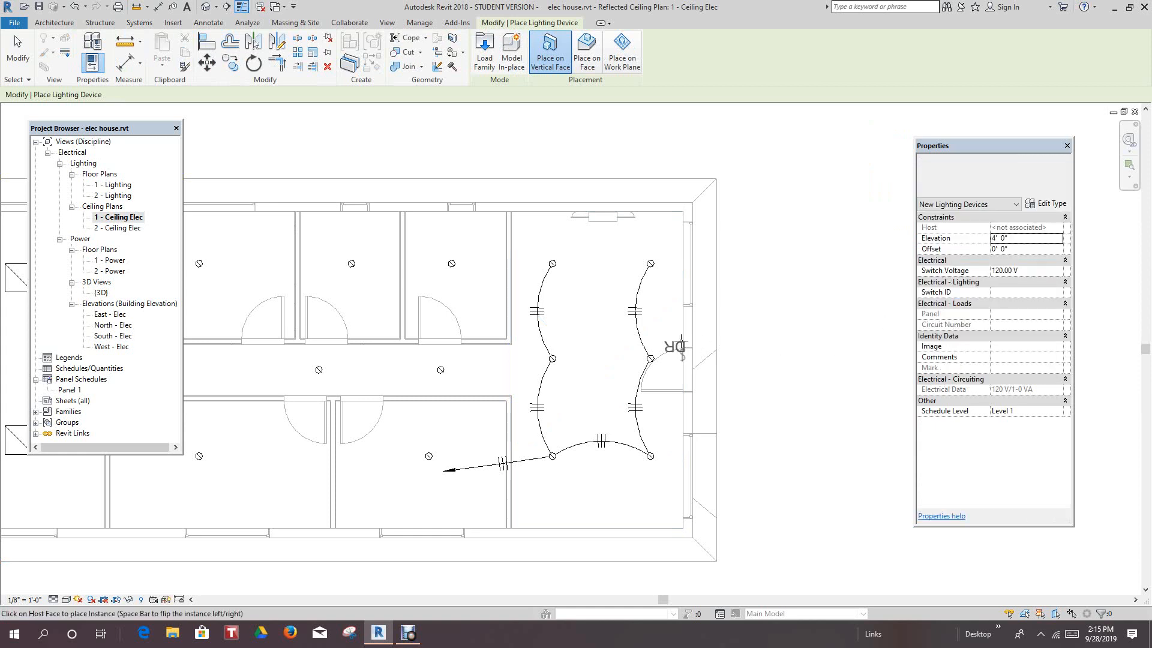
{"action": "scroll", "coordinate": [680, 336], "scroll_direction": "up", "scroll_amount": 1}
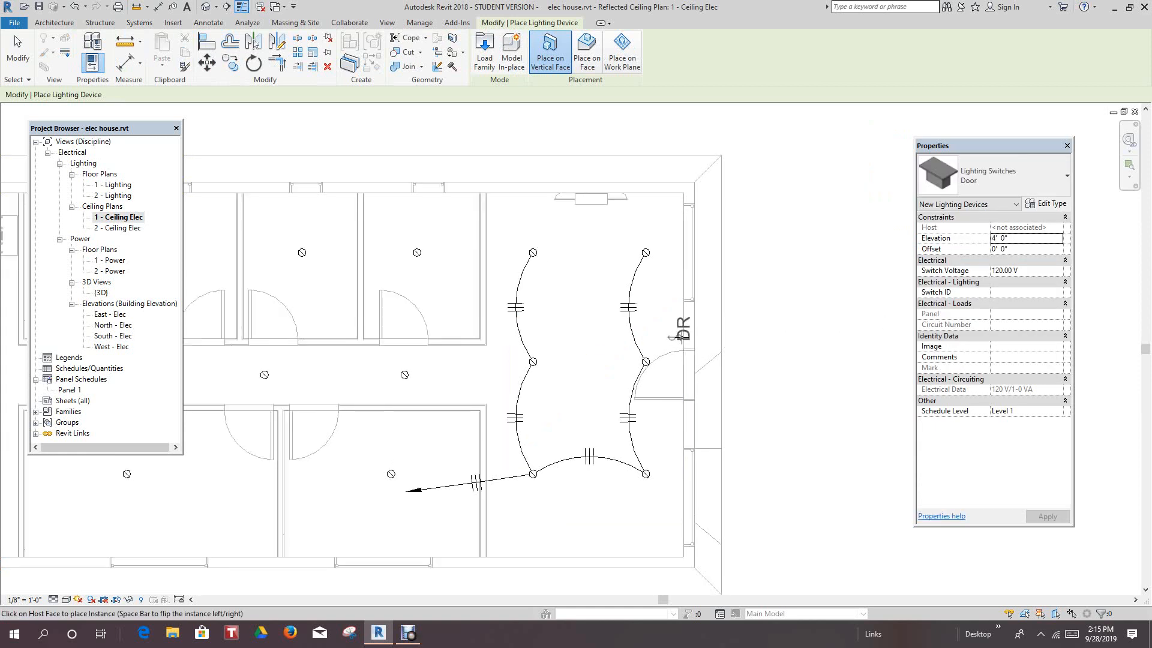
{"action": "left_click", "coordinate": [681, 337]}
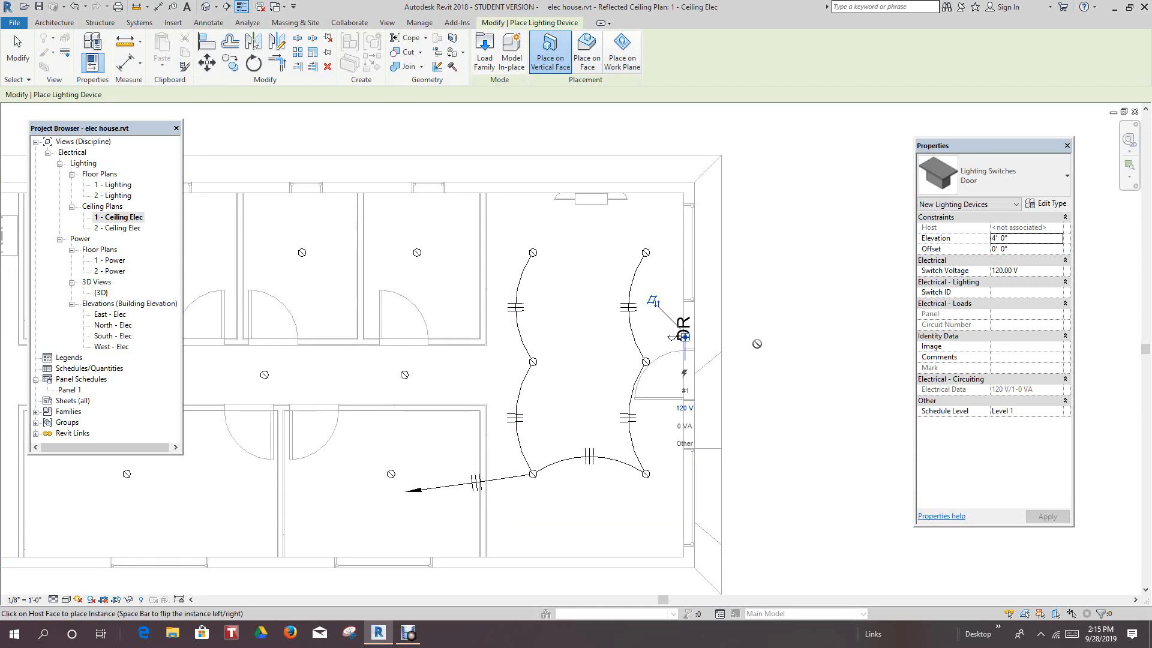
{"action": "key", "text": "Escape"}
{"action": "scroll", "coordinate": [723, 350], "scroll_direction": "up", "scroll_amount": 2}
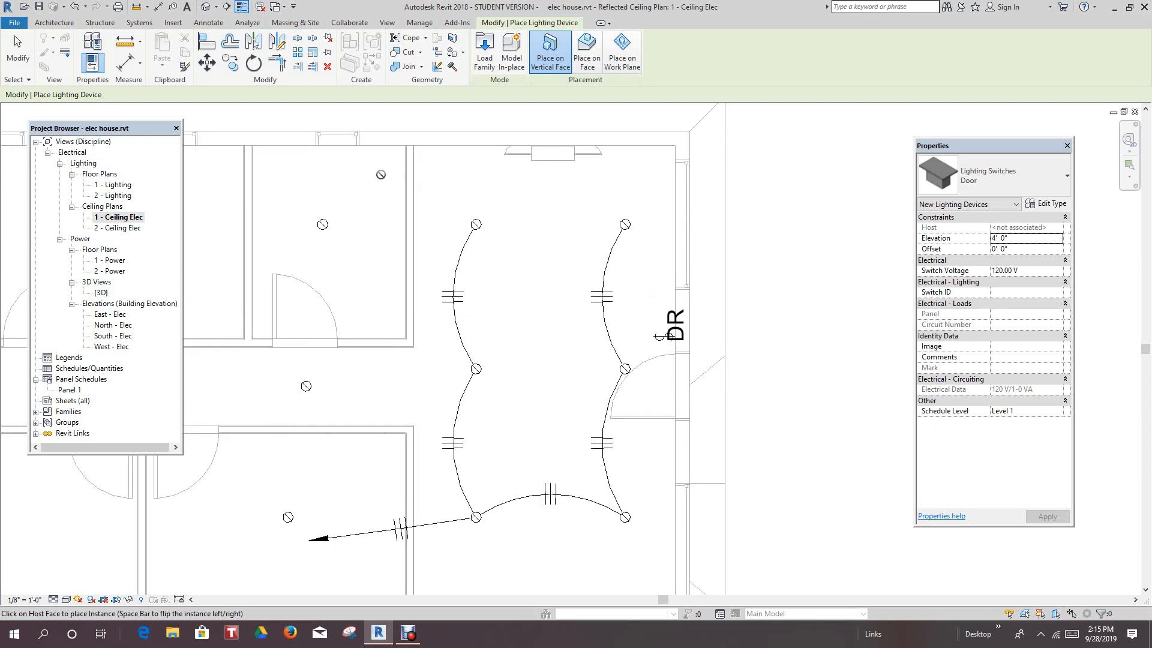
{"action": "left_click", "coordinate": [8, 59]}
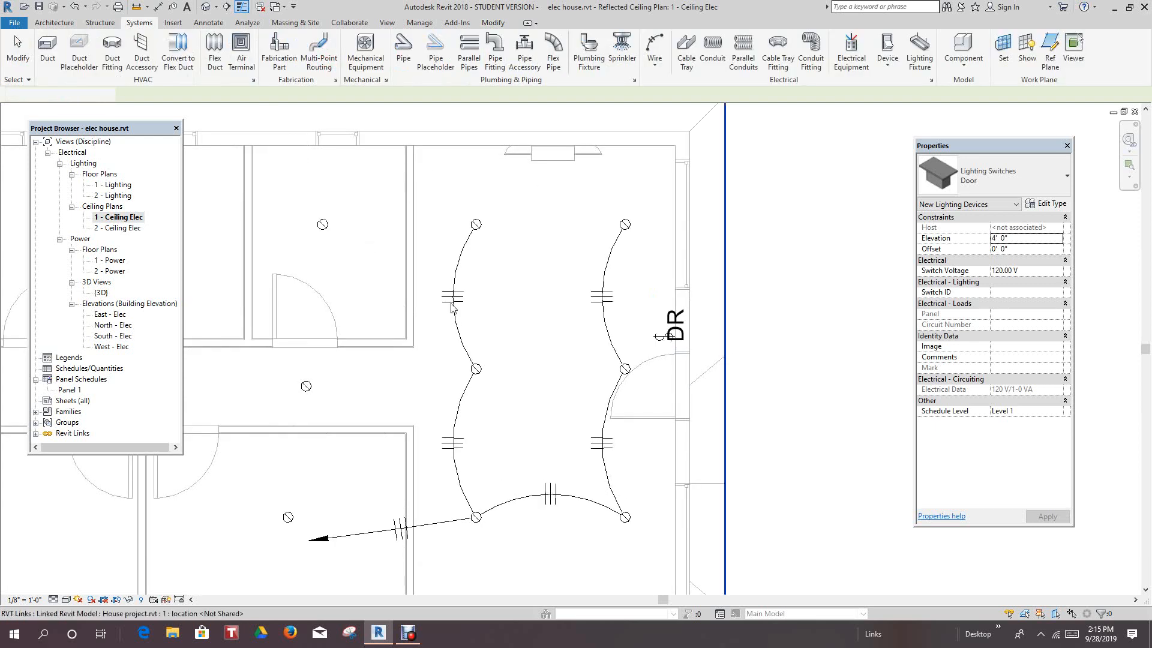
Step: Create a switch system from the living room's north-west downlight and add the room's other five downlights to it
{"action": "left_click", "coordinate": [477, 227]}
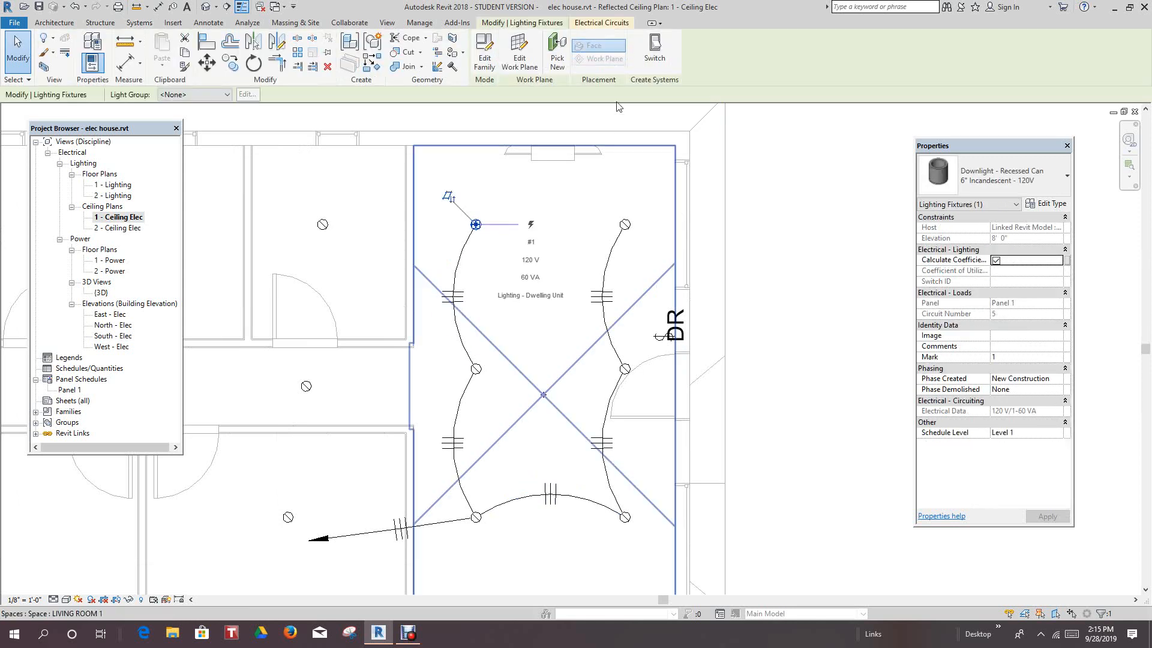
{"action": "left_click", "coordinate": [652, 44]}
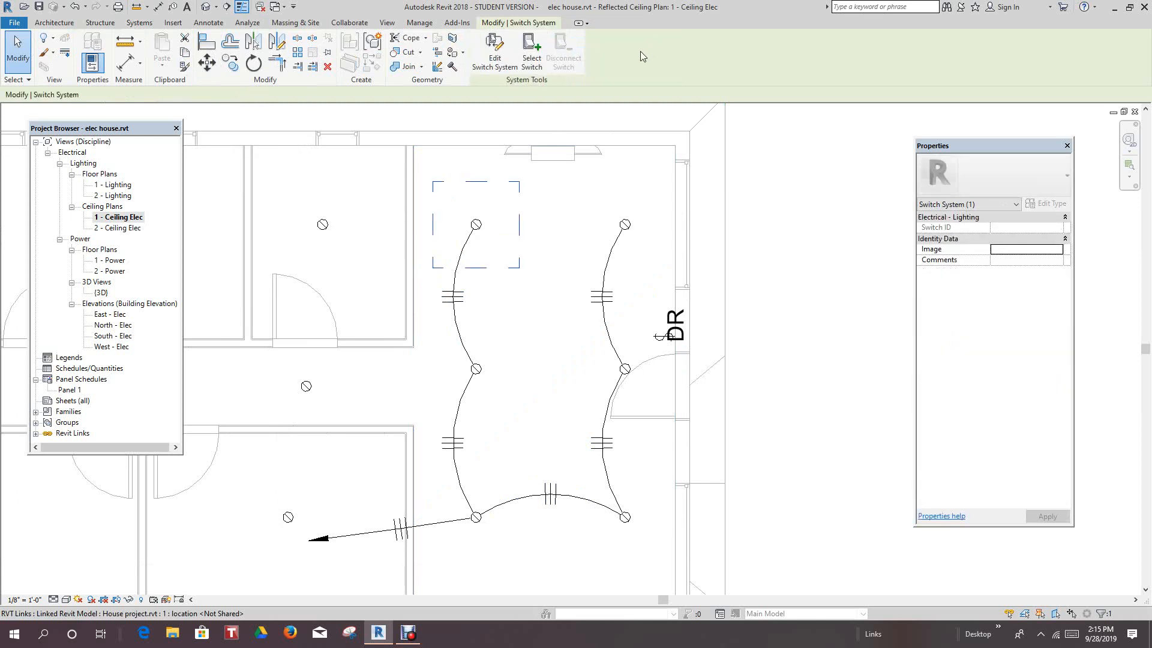
{"action": "left_click", "coordinate": [493, 58]}
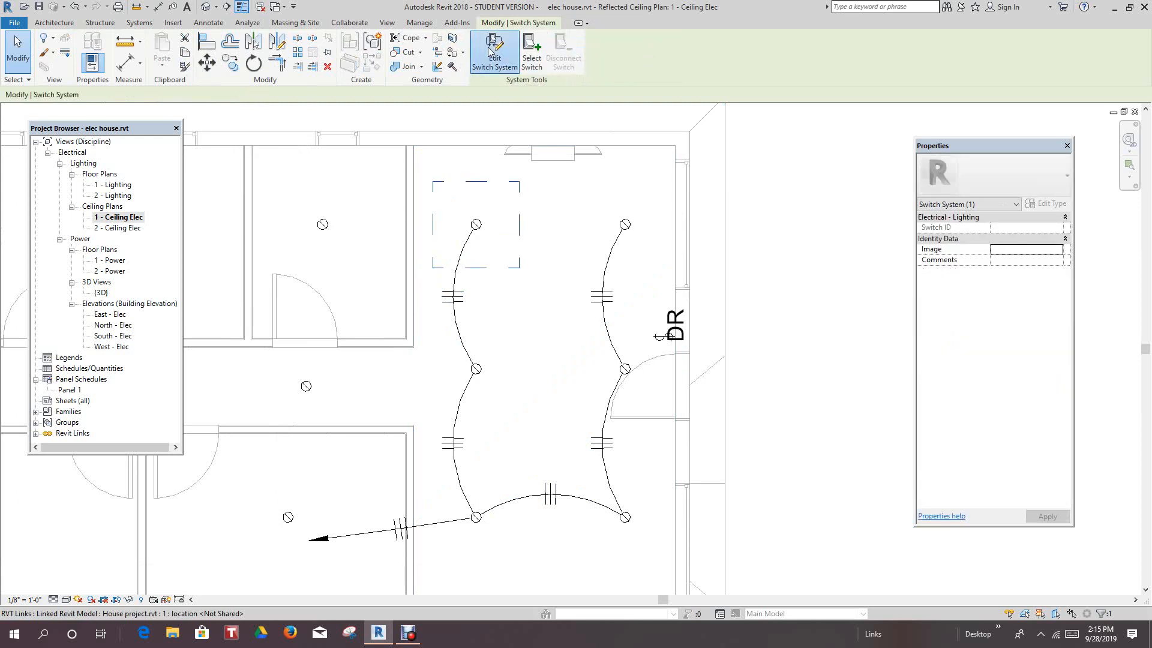
{"action": "left_click", "coordinate": [626, 227]}
{"action": "left_click", "coordinate": [625, 371]}
{"action": "left_click", "coordinate": [624, 516]}
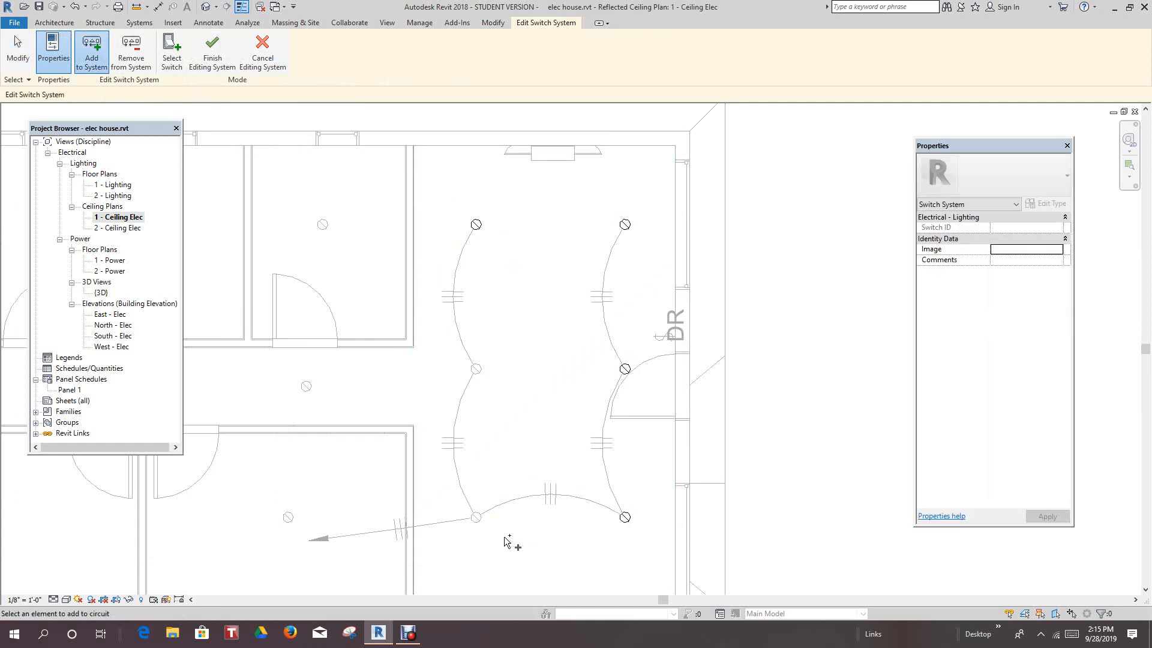
{"action": "left_click", "coordinate": [476, 518]}
{"action": "left_click", "coordinate": [477, 371]}
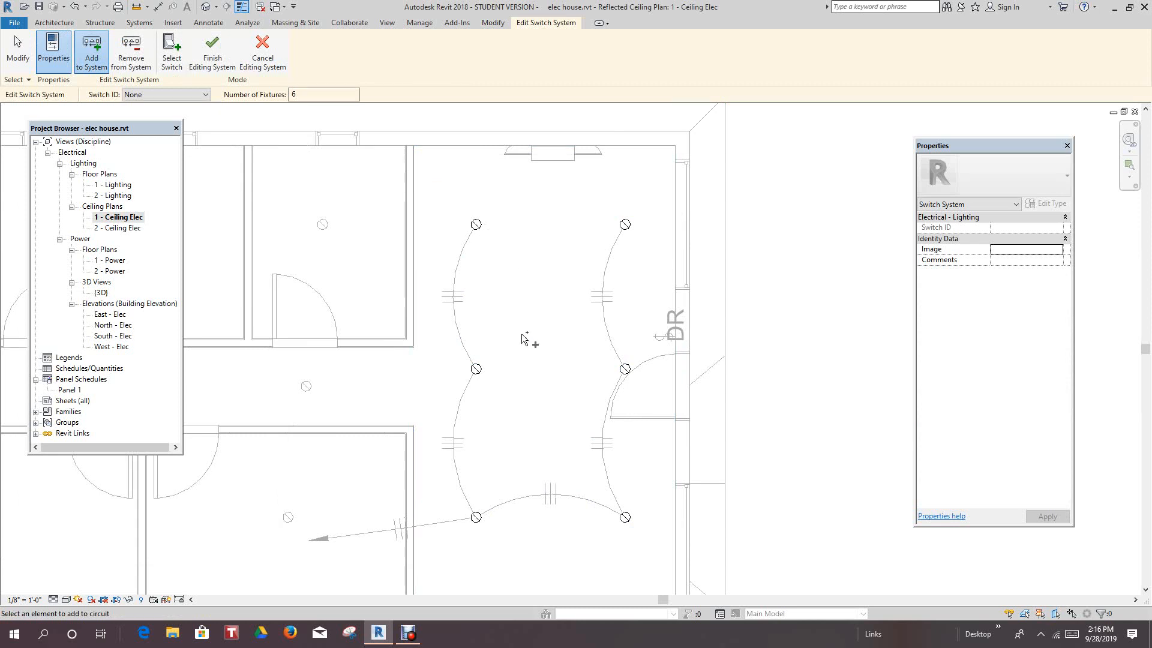
Step: Assign the Door switch beside the entry door to the living room's switch system and finish editing the system
{"action": "left_click", "coordinate": [172, 51]}
{"action": "left_click", "coordinate": [660, 337]}
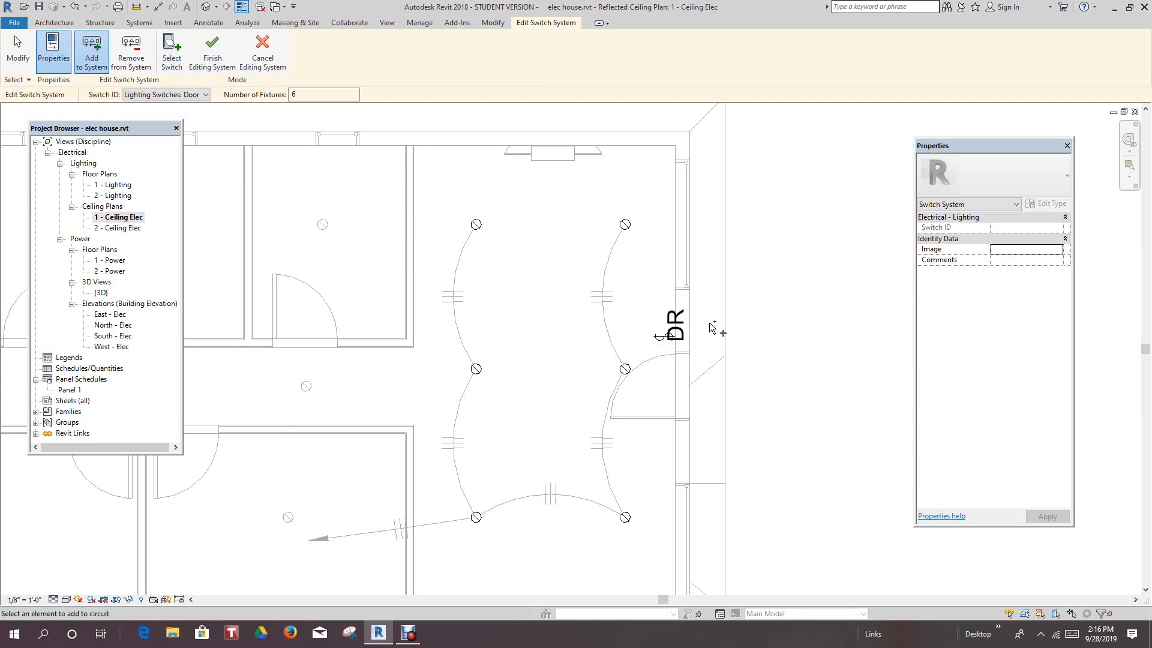
{"action": "scroll", "coordinate": [710, 330], "scroll_direction": "down", "scroll_amount": 1}
{"action": "scroll", "coordinate": [681, 342], "scroll_direction": "up", "scroll_amount": 1}
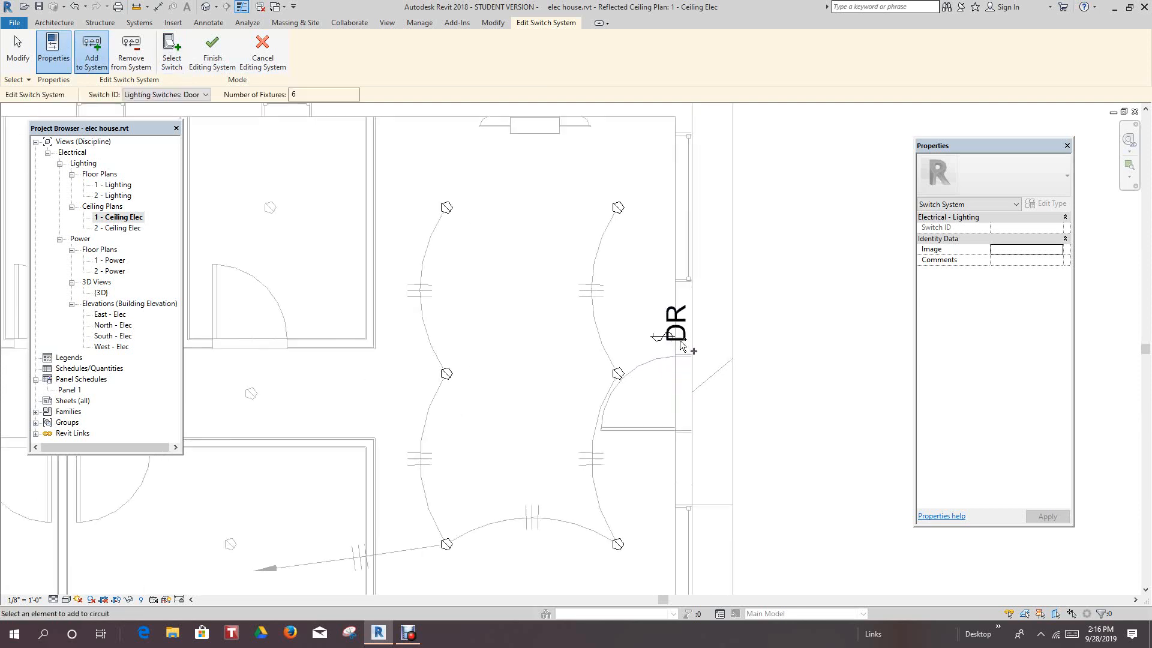
{"action": "left_click", "coordinate": [212, 52]}
{"action": "left_click", "coordinate": [755, 338]}
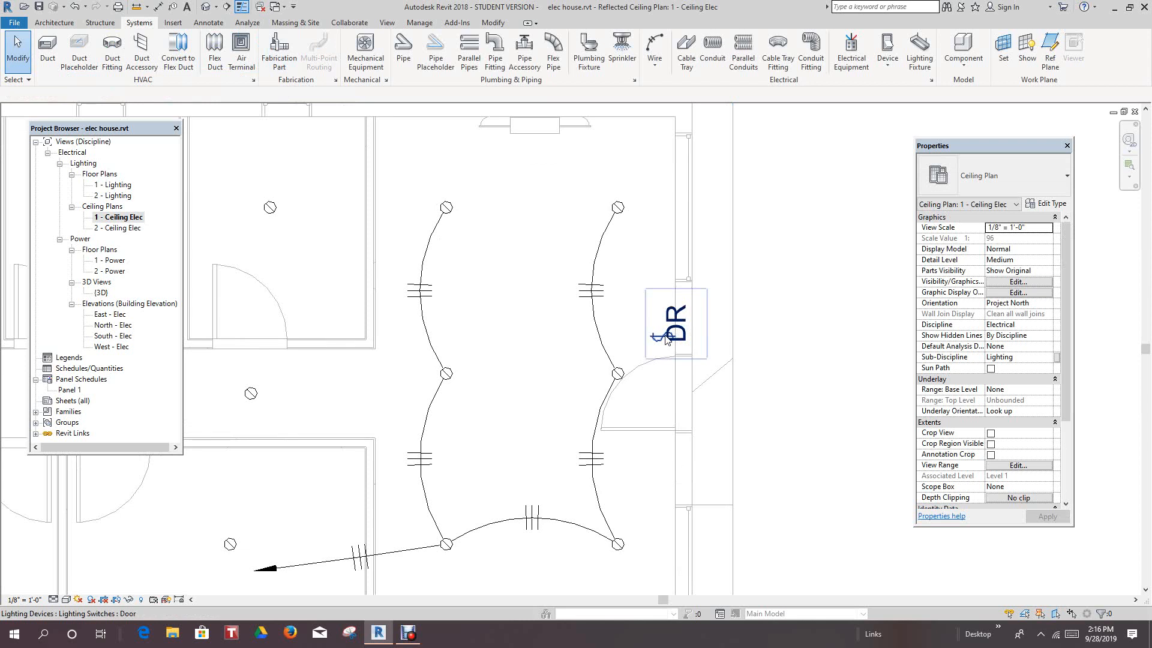
Step: Select the whole switch system from the Door switch to check its links to the living room downlights
{"action": "left_click", "coordinate": [755, 354]}
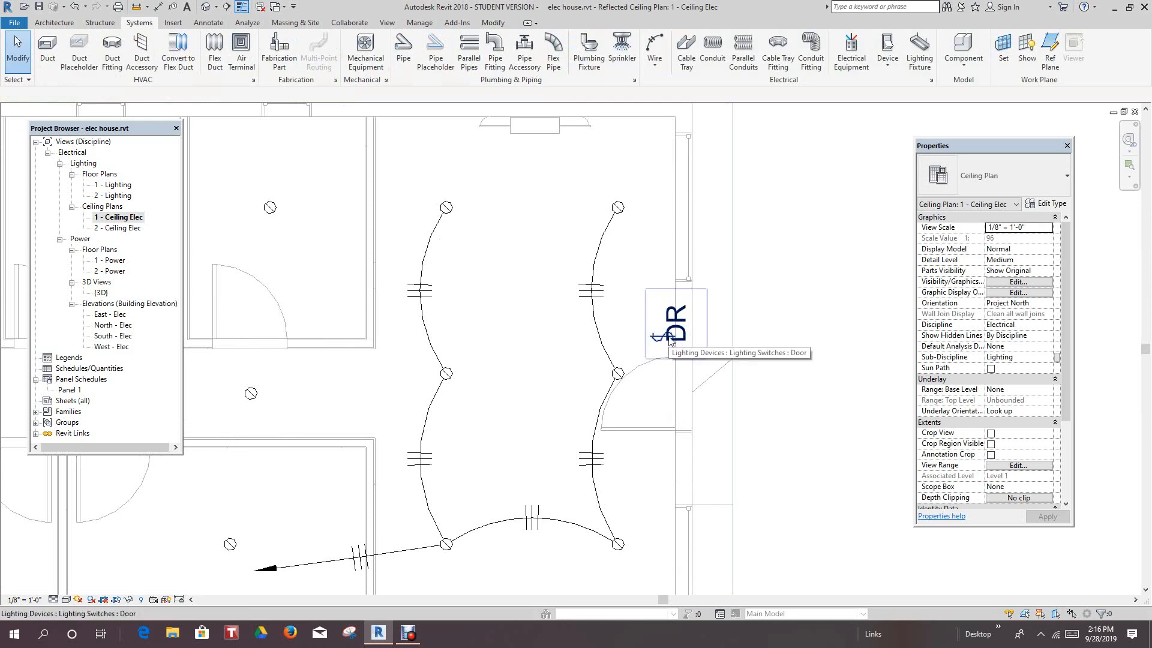
{"action": "left_click", "coordinate": [670, 340]}
{"action": "scroll", "coordinate": [798, 341], "scroll_direction": "down", "scroll_amount": 4}
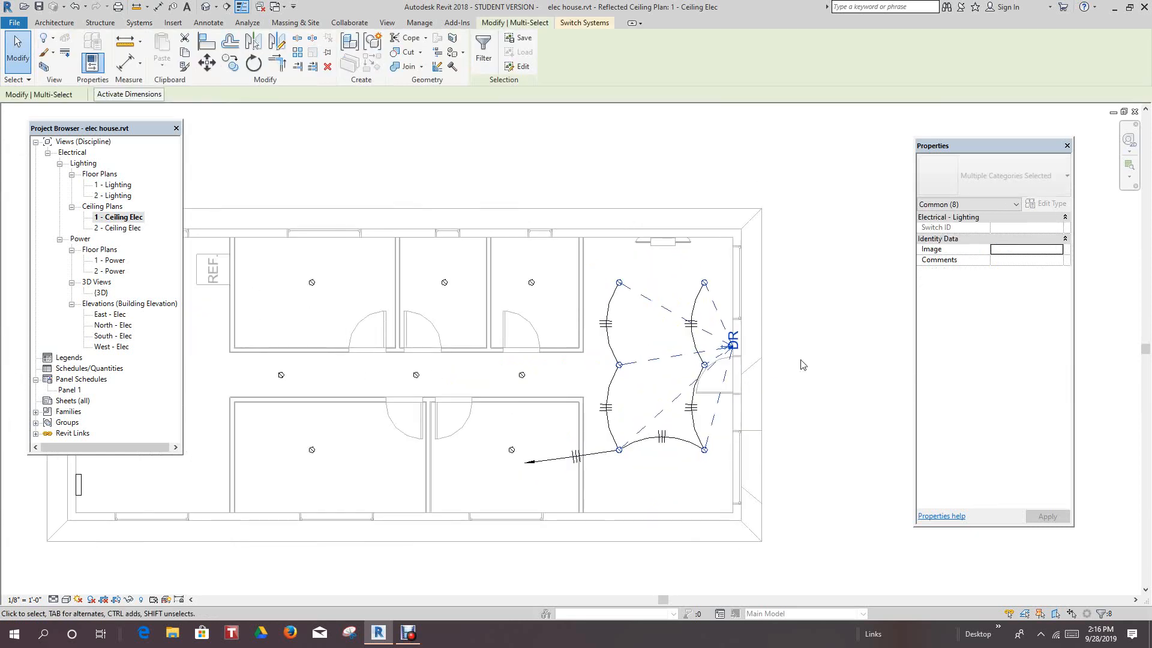
Step: Place Door-type lighting switches on the corridor wall beside the doors of the three rooms along the plan's upper side
{"action": "left_click", "coordinate": [843, 401]}
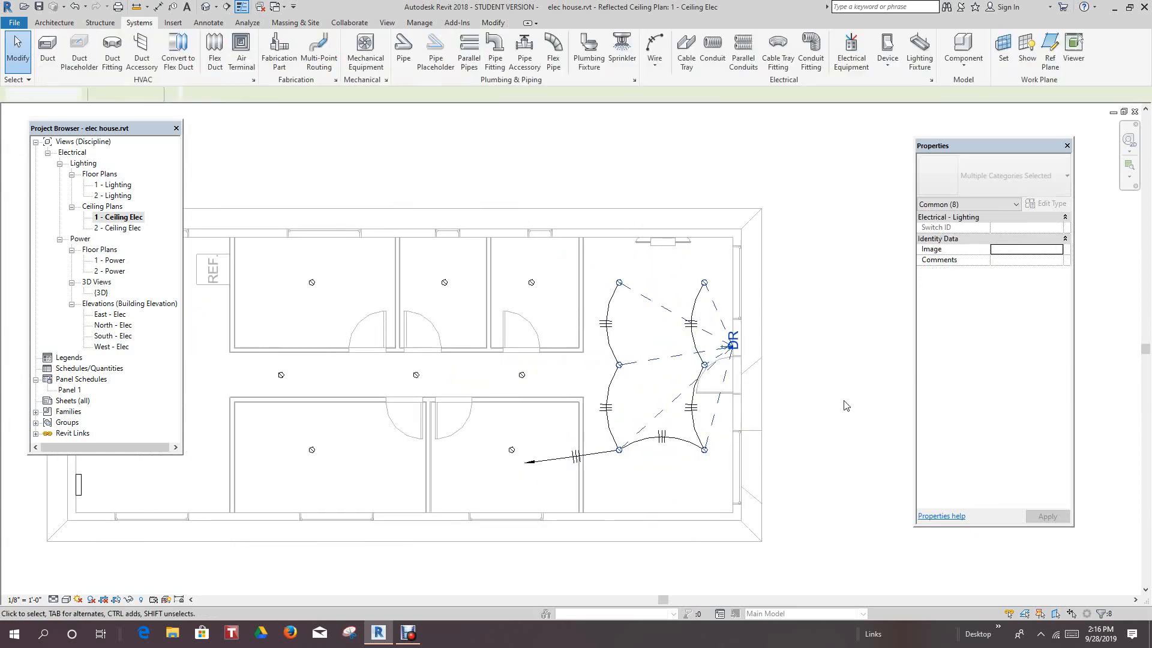
{"action": "scroll", "coordinate": [848, 389], "scroll_direction": "down", "scroll_amount": 1}
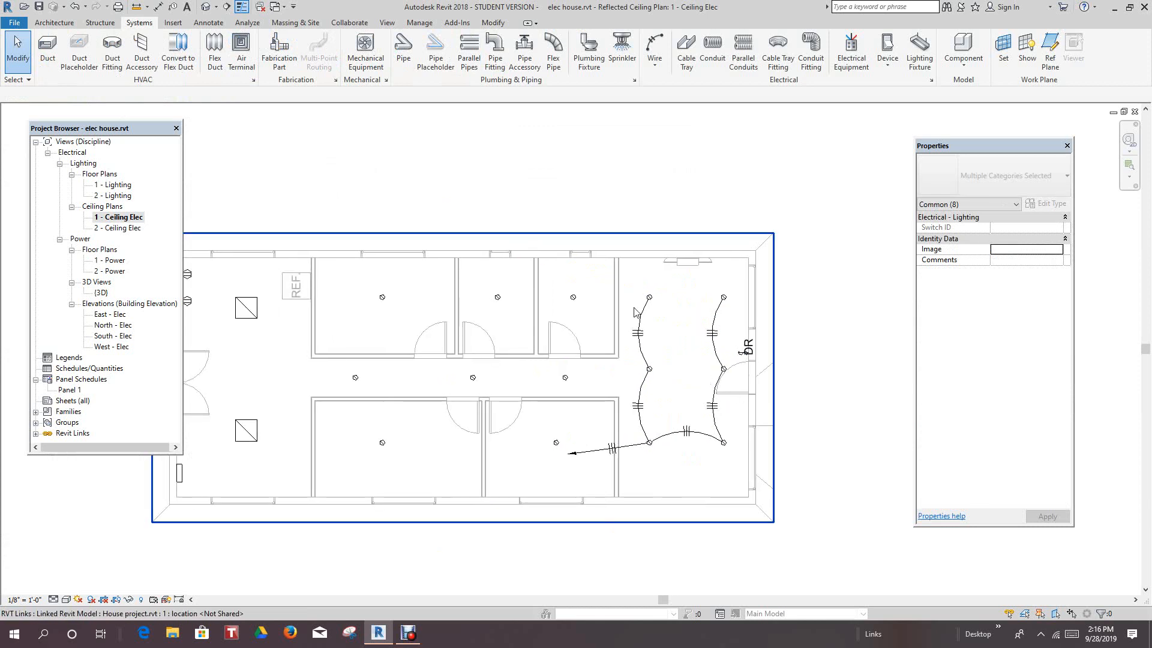
{"action": "scroll", "coordinate": [636, 312], "scroll_direction": "up", "scroll_amount": 4}
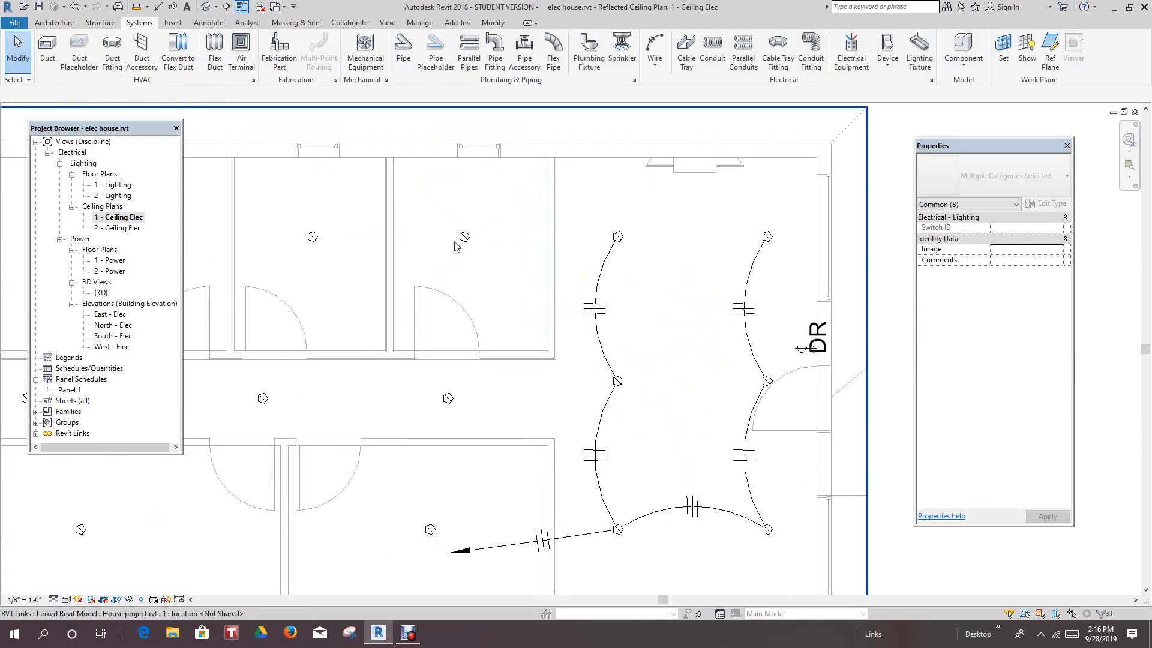
{"action": "left_click", "coordinate": [458, 243]}
{"action": "scroll", "coordinate": [456, 240], "scroll_direction": "up", "scroll_amount": 1}
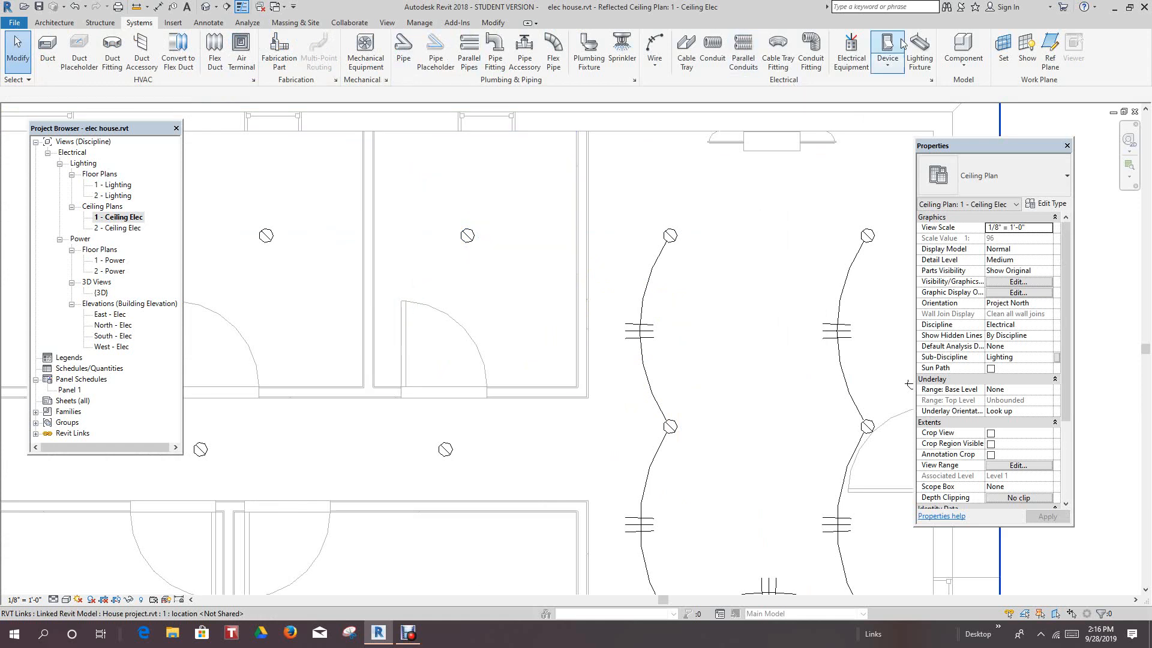
{"action": "left_click", "coordinate": [885, 66]}
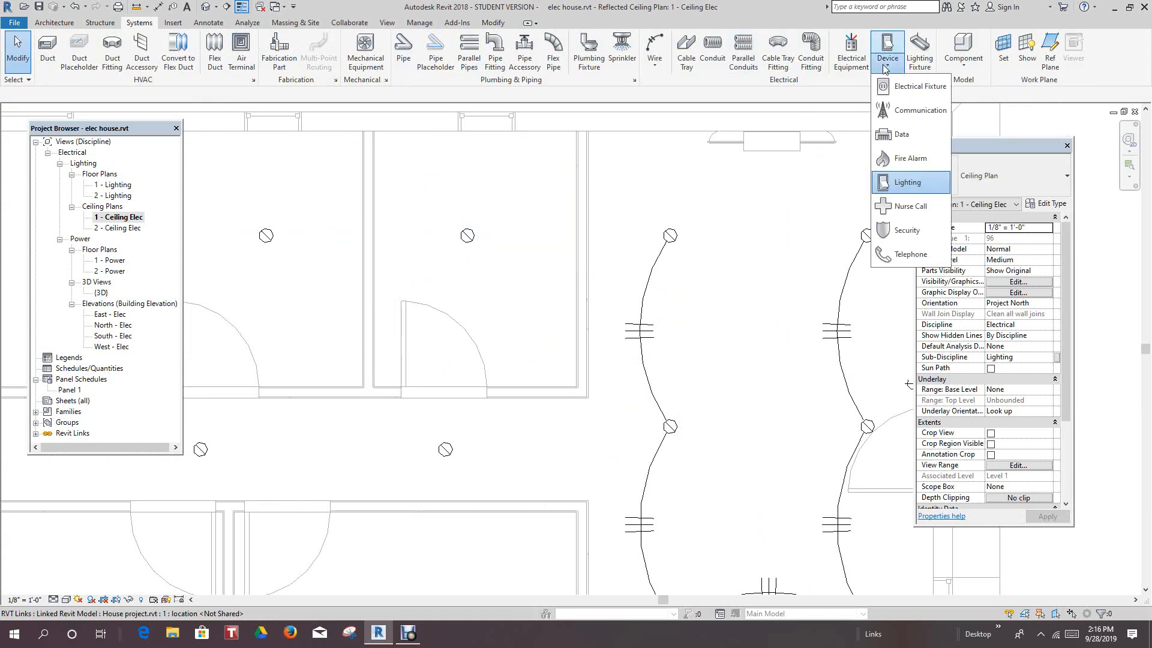
{"action": "left_click", "coordinate": [903, 183]}
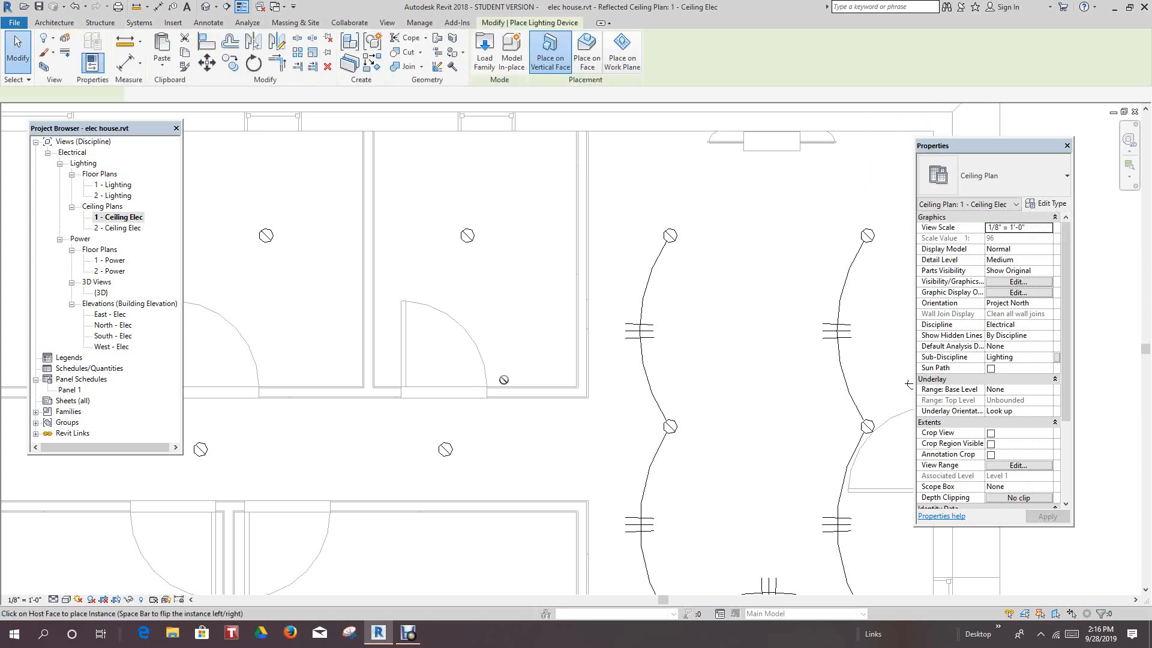
{"action": "left_click", "coordinate": [515, 423]}
{"action": "scroll", "coordinate": [625, 390], "scroll_direction": "down", "scroll_amount": 2}
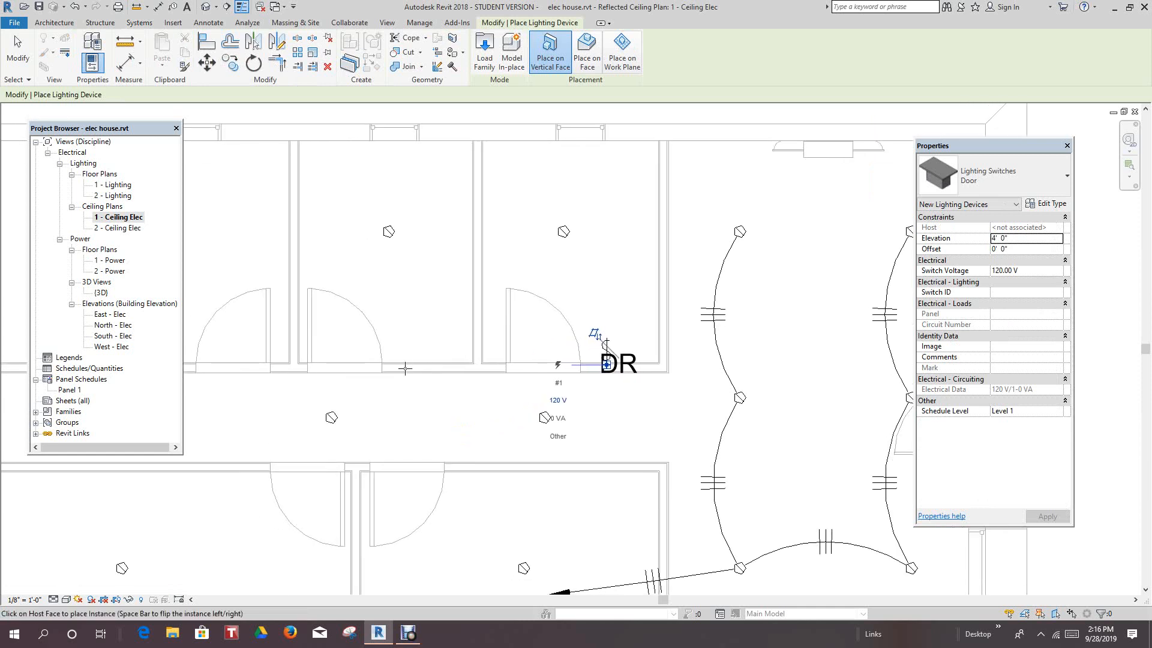
{"action": "left_click", "coordinate": [438, 364]}
{"action": "middle_click_drag", "start_coordinate": [570, 353], "coordinate": [606, 339]}
{"action": "scroll", "coordinate": [570, 353], "scroll_direction": "down", "scroll_amount": 1}
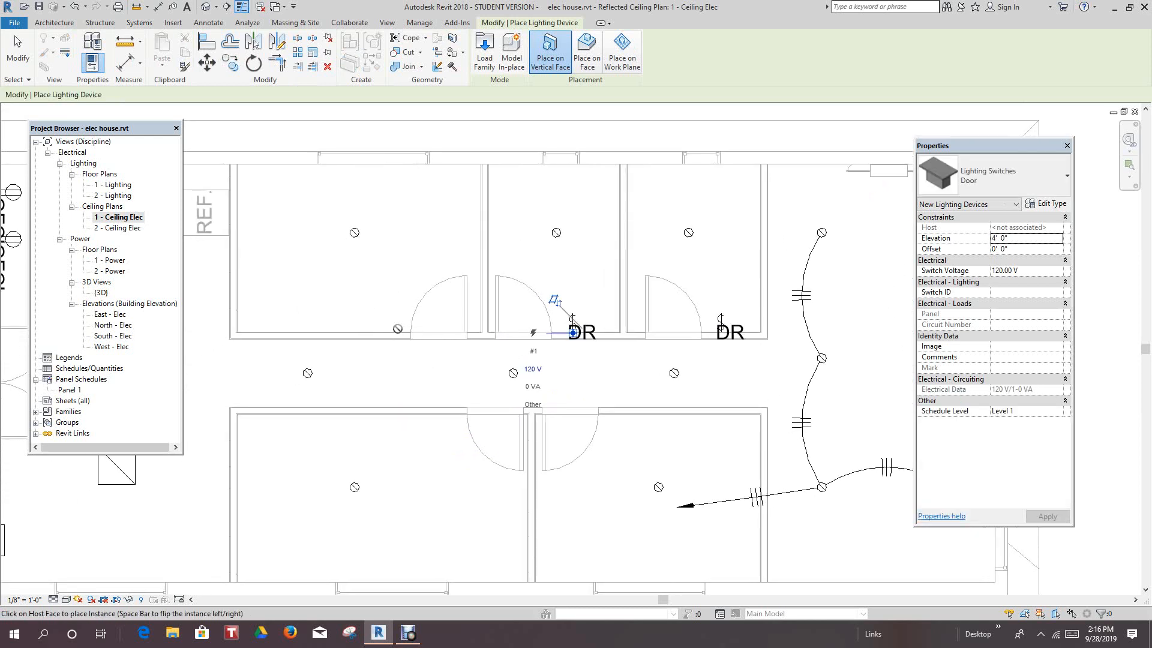
{"action": "left_click", "coordinate": [398, 327]}
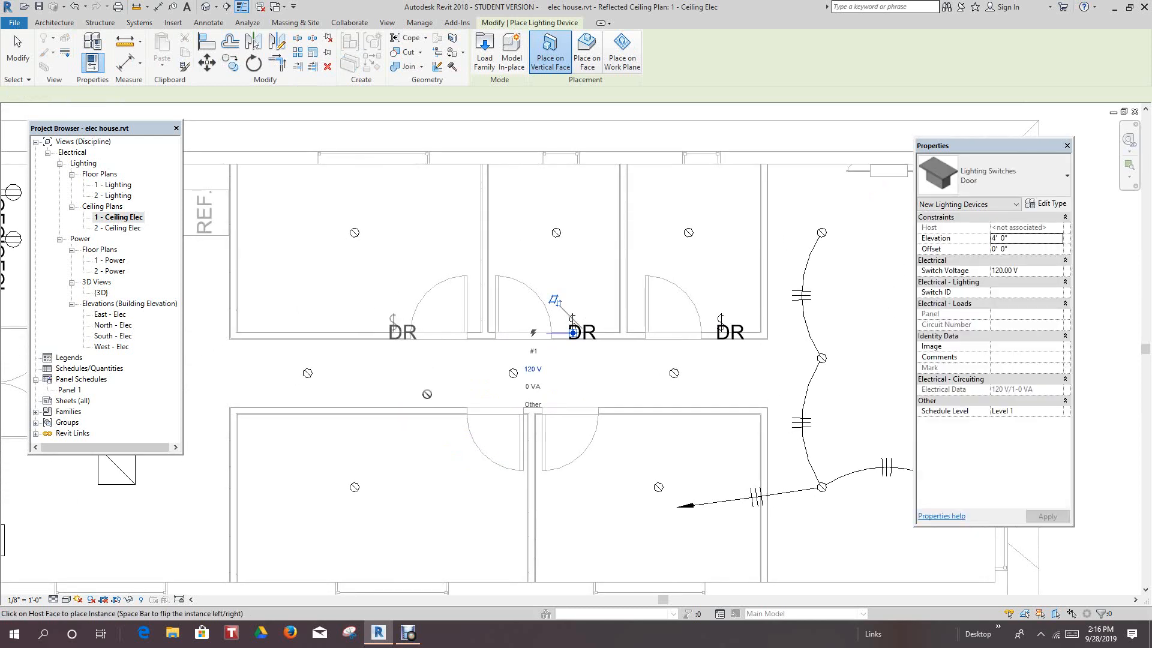
Step: Place Door-type lighting switches beside the doors of the two lower rooms and beside the double doors of the kitchen/dining room
{"action": "scroll", "coordinate": [432, 392], "scroll_direction": "down", "scroll_amount": 2}
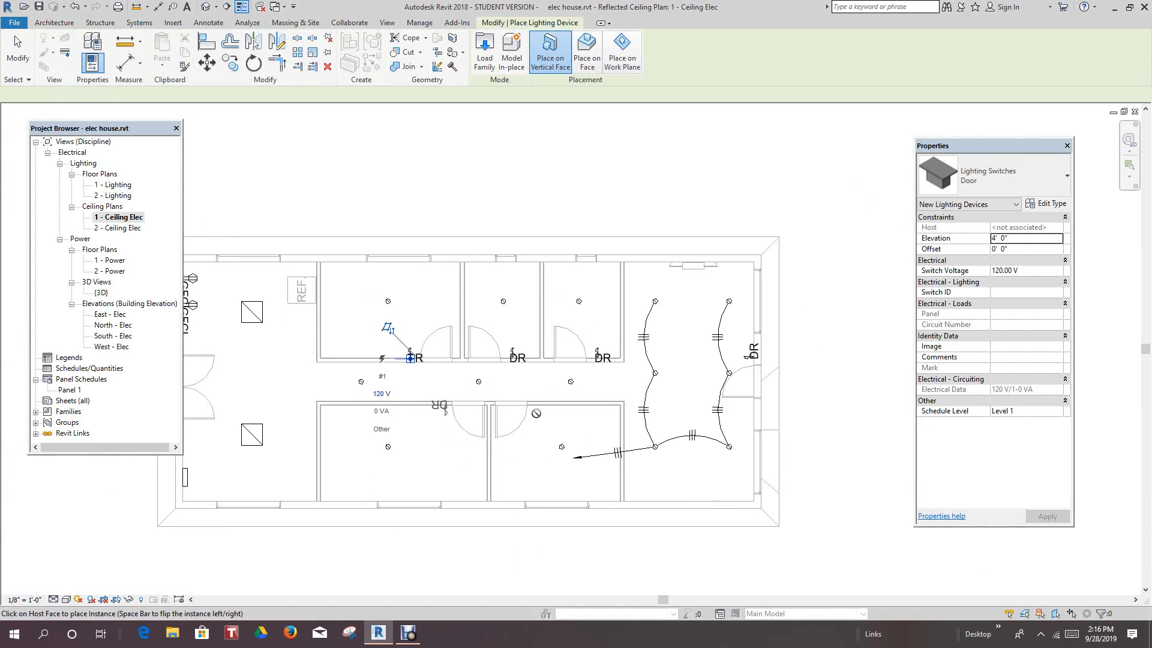
{"action": "left_click", "coordinate": [540, 405]}
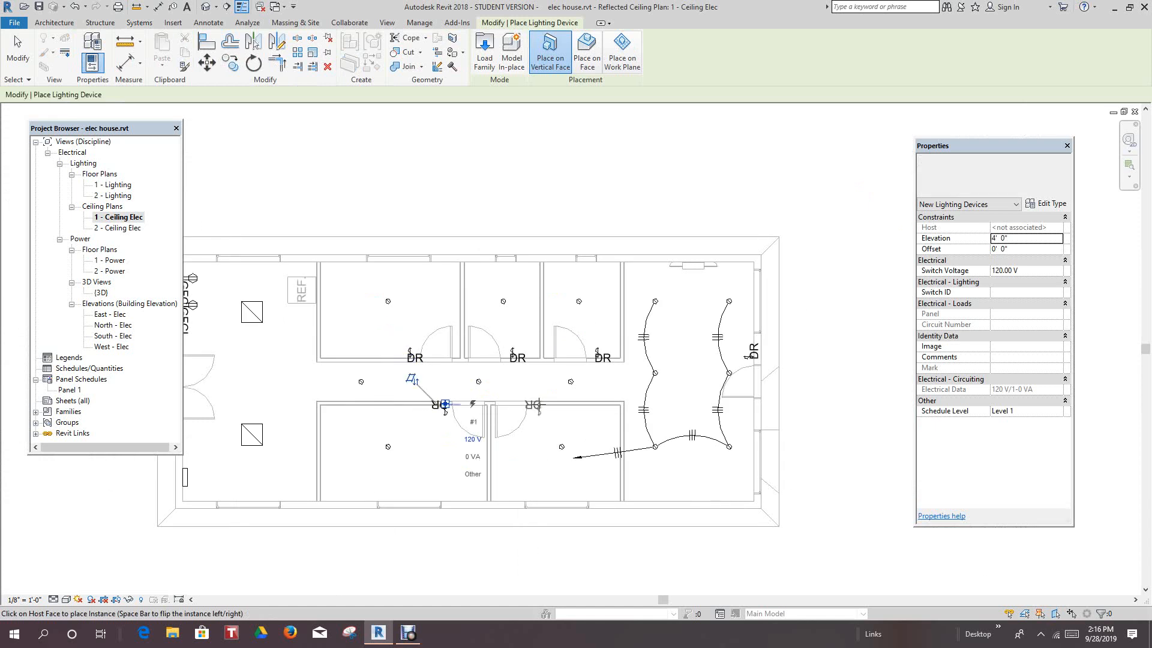
{"action": "scroll", "coordinate": [517, 395], "scroll_direction": "down", "scroll_amount": 2}
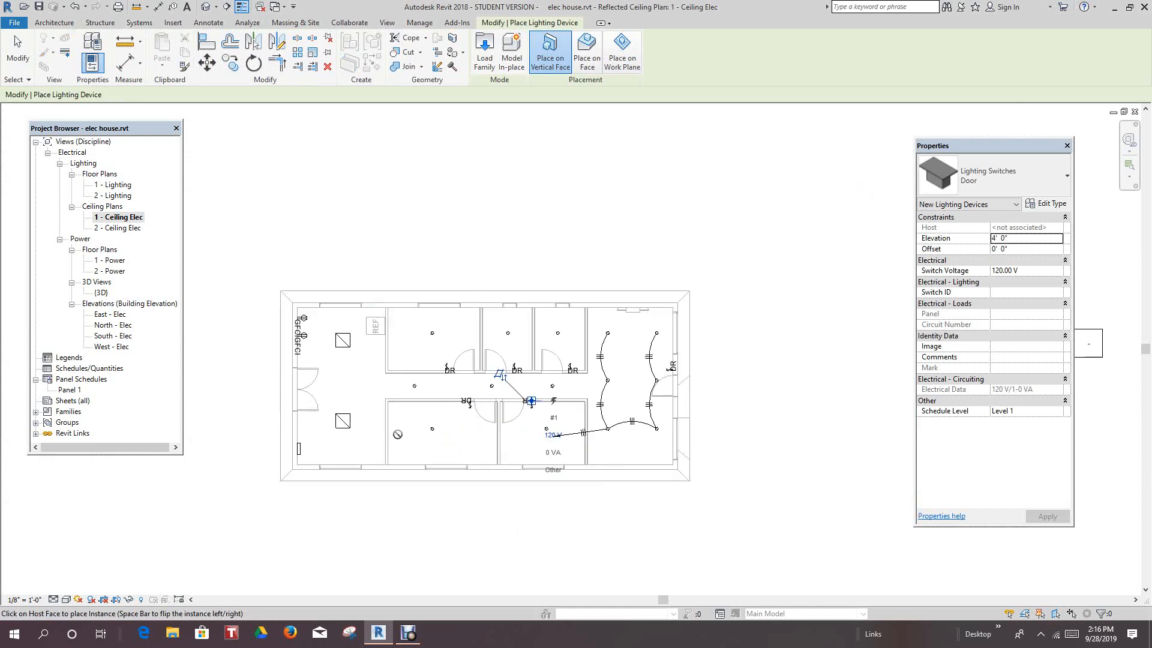
{"action": "scroll", "coordinate": [377, 414], "scroll_direction": "up", "scroll_amount": 2}
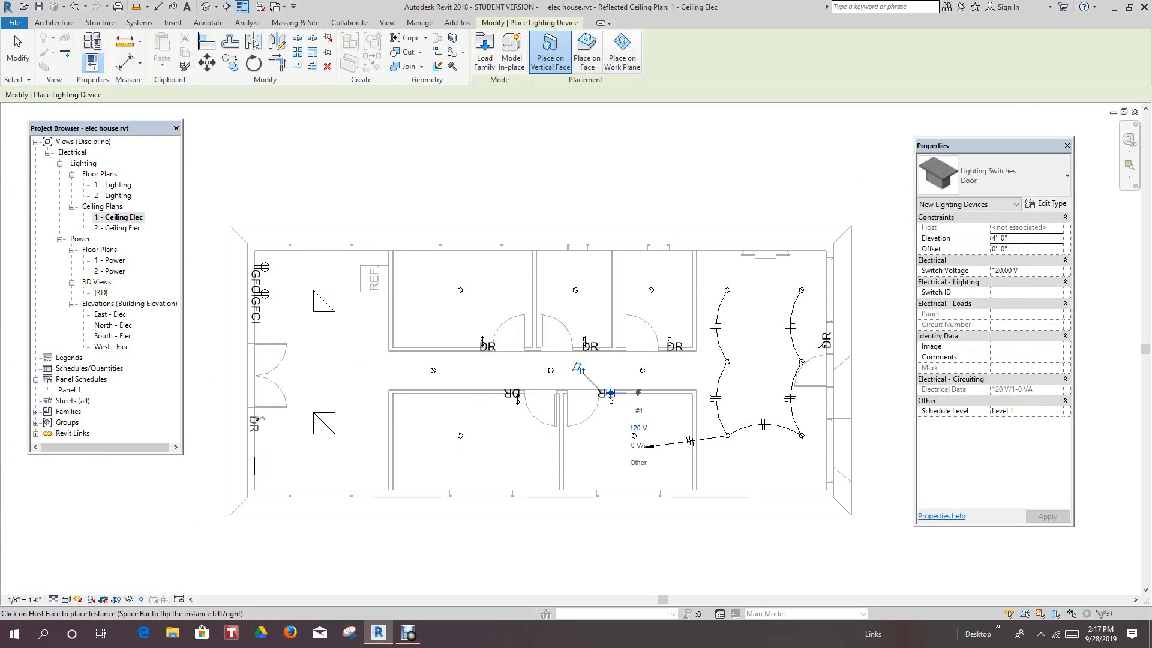
{"action": "left_click", "coordinate": [610, 393]}
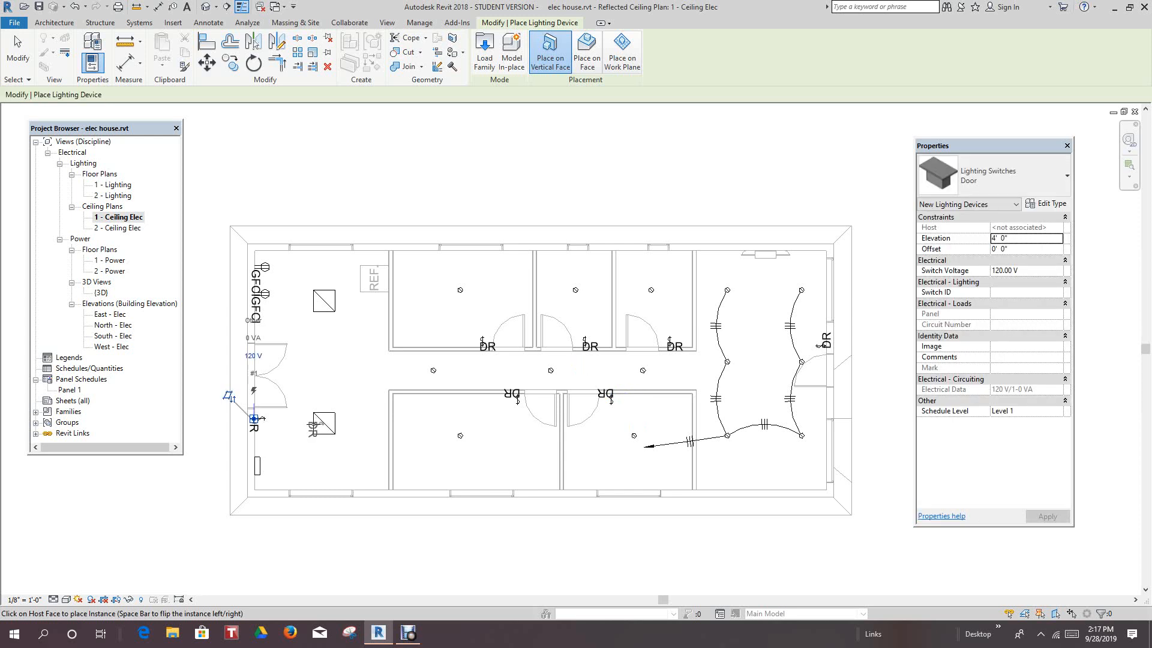
{"action": "scroll", "coordinate": [359, 306], "scroll_direction": "up", "scroll_amount": 3}
{"action": "key", "text": "Escape"}
{"action": "scroll", "coordinate": [354, 327], "scroll_direction": "down", "scroll_amount": 1}
{"action": "middle_click_drag", "start_coordinate": [377, 327], "coordinate": [349, 349]}
{"action": "key", "text": "Escape"}
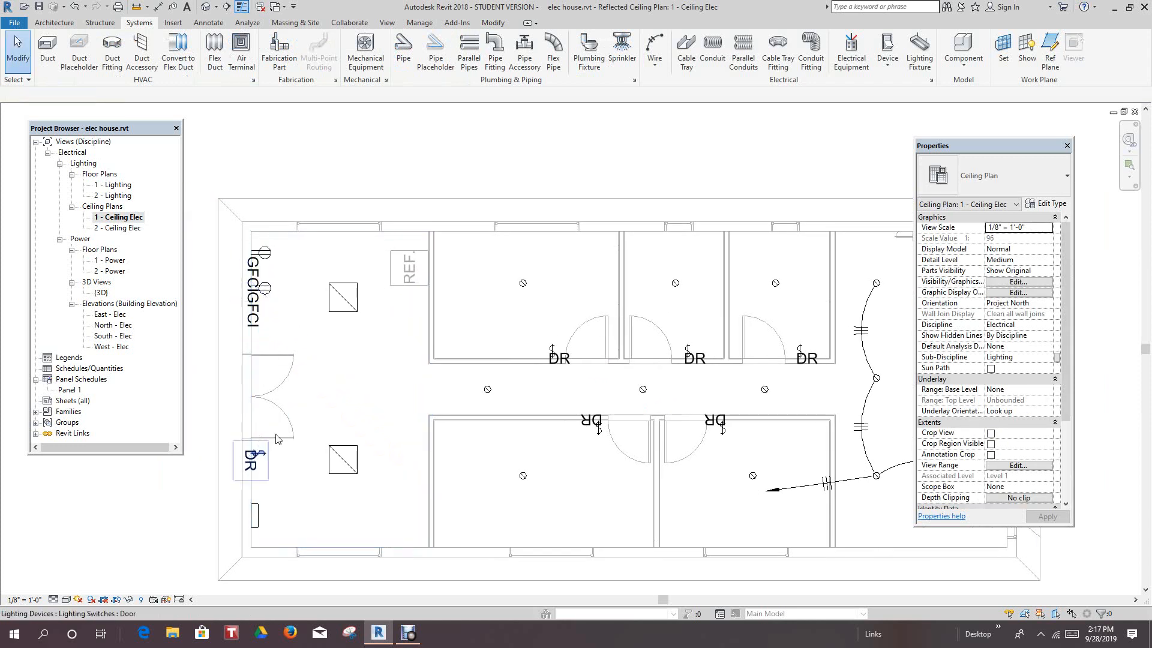
Step: Create a power circuit on Panel 1 for the upper 2x2 recessed kitchen/dining fixture and add the lower recessed fixture to it
{"action": "scroll", "coordinate": [332, 309], "scroll_direction": "down", "scroll_amount": 2}
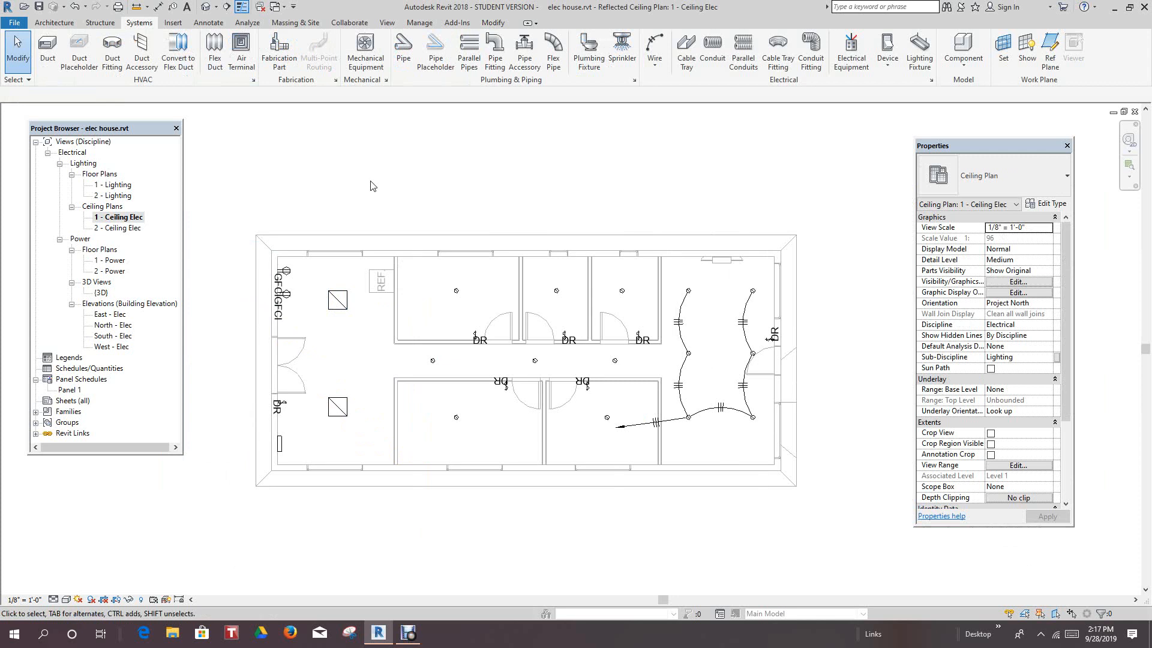
{"action": "left_click", "coordinate": [341, 302]}
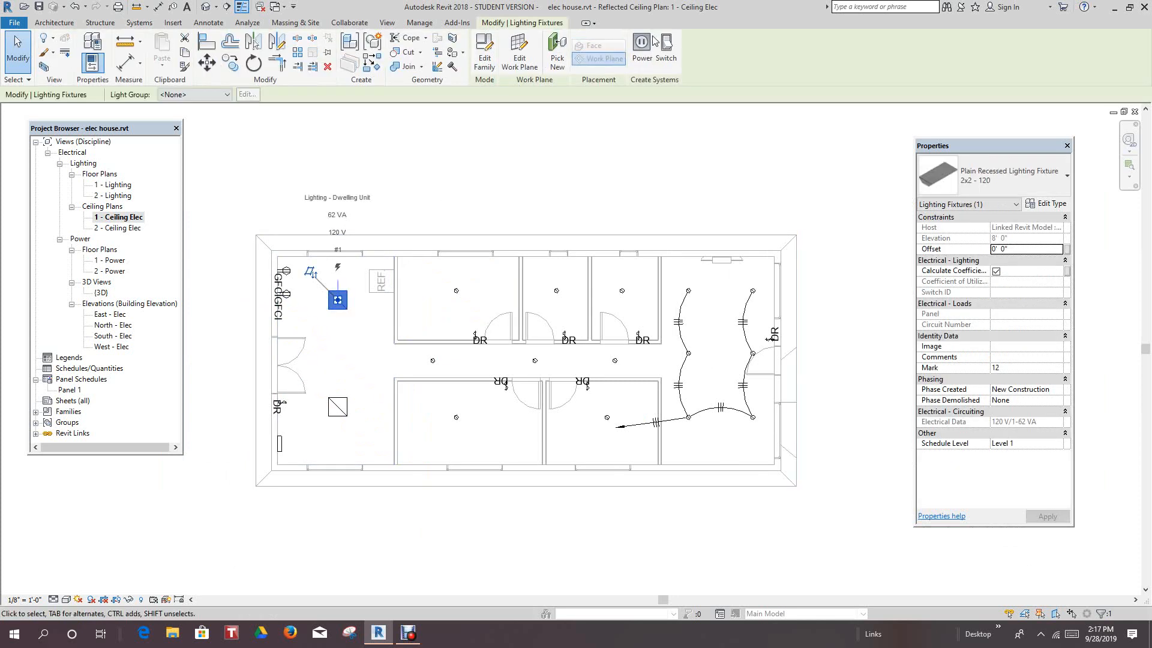
{"action": "left_click", "coordinate": [641, 47]}
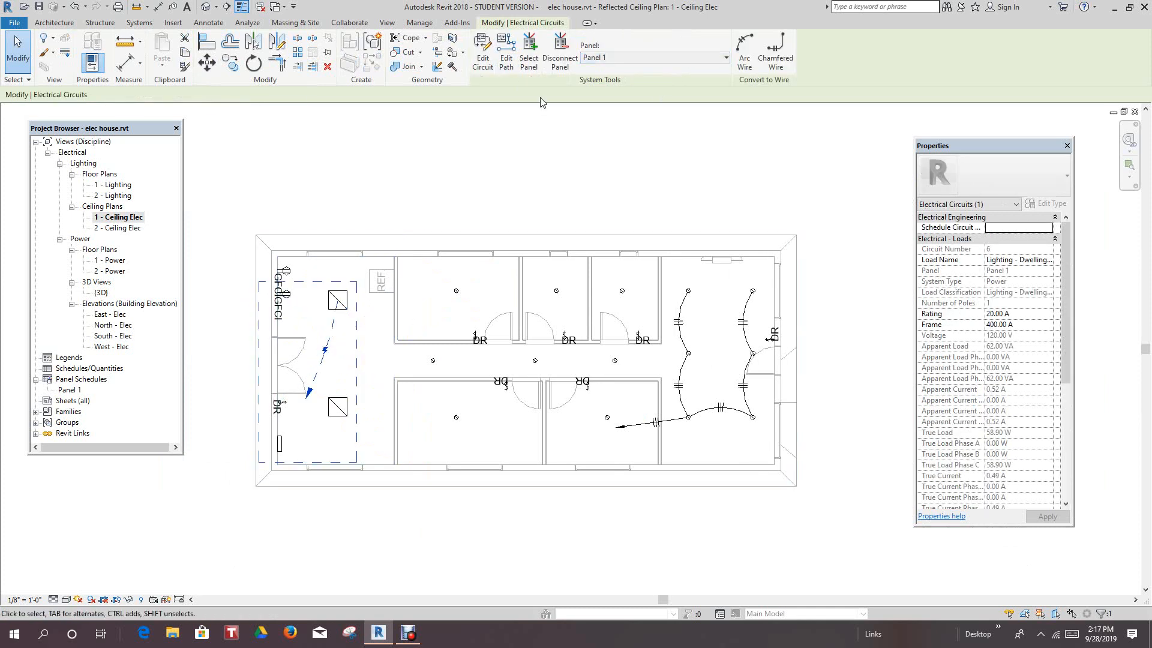
{"action": "left_click", "coordinate": [484, 48]}
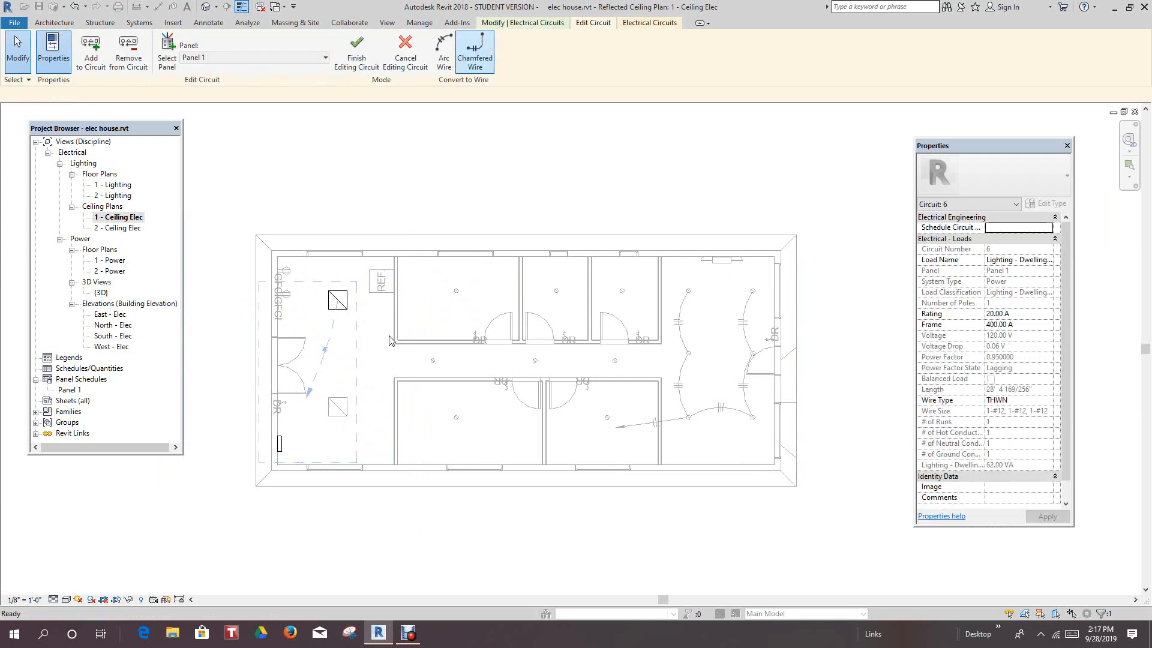
{"action": "left_click", "coordinate": [346, 410]}
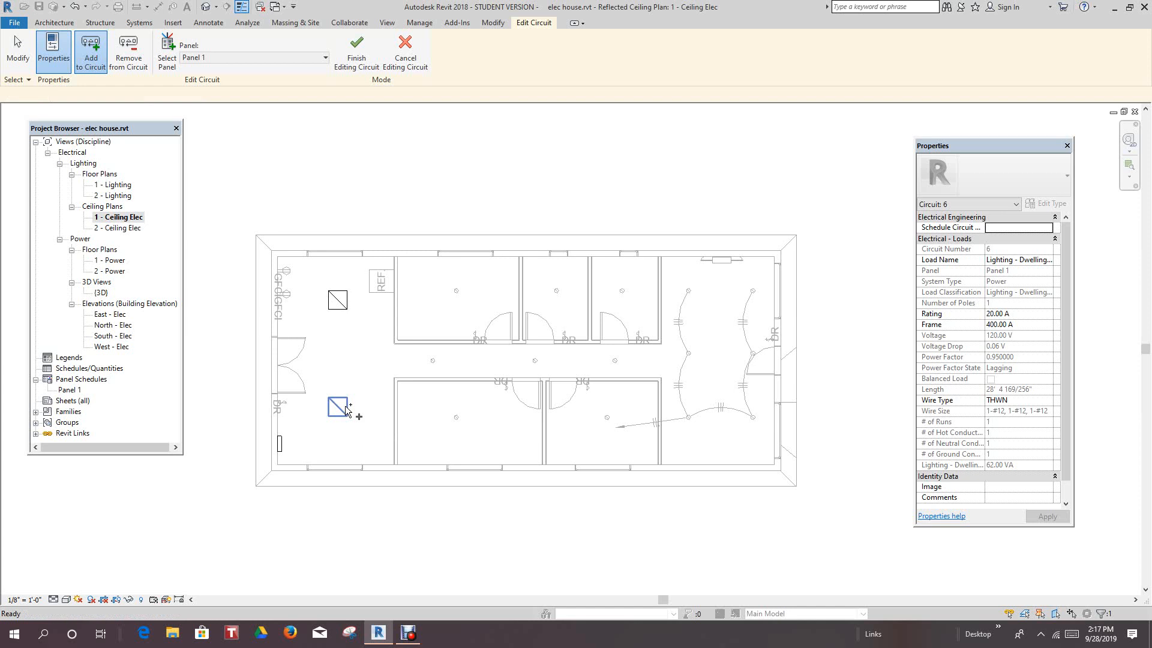
{"action": "left_click", "coordinate": [358, 60]}
{"action": "key", "text": "Escape"}
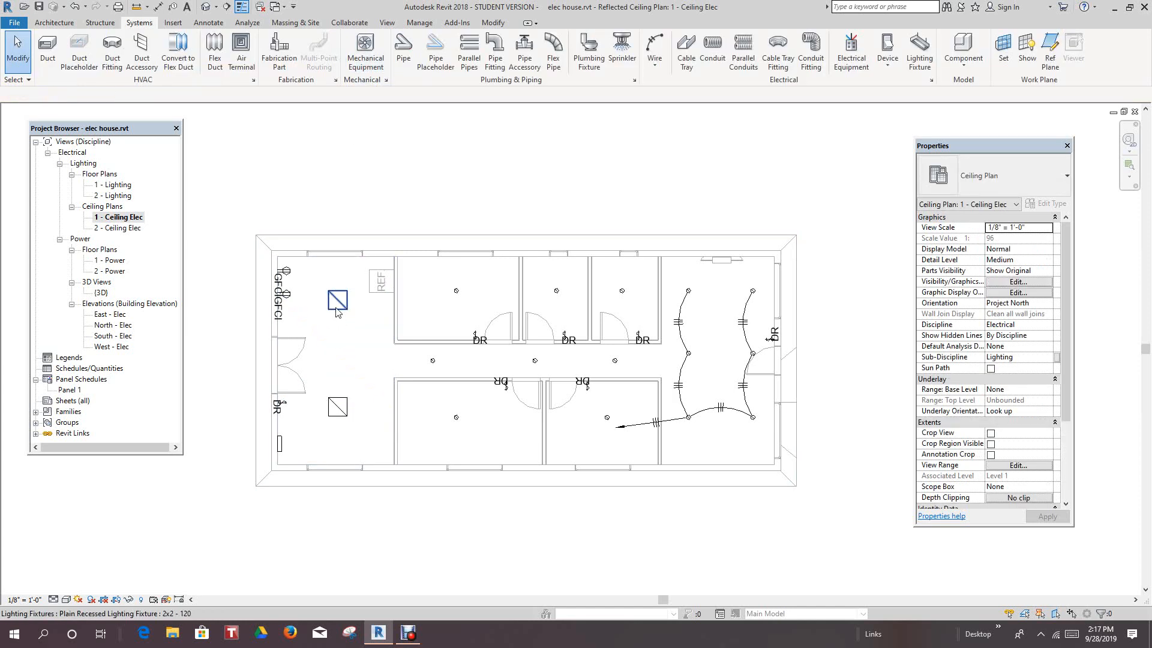
Step: Convert the kitchen/dining lighting circuit to arc wiring
{"action": "key", "text": "Tab"}
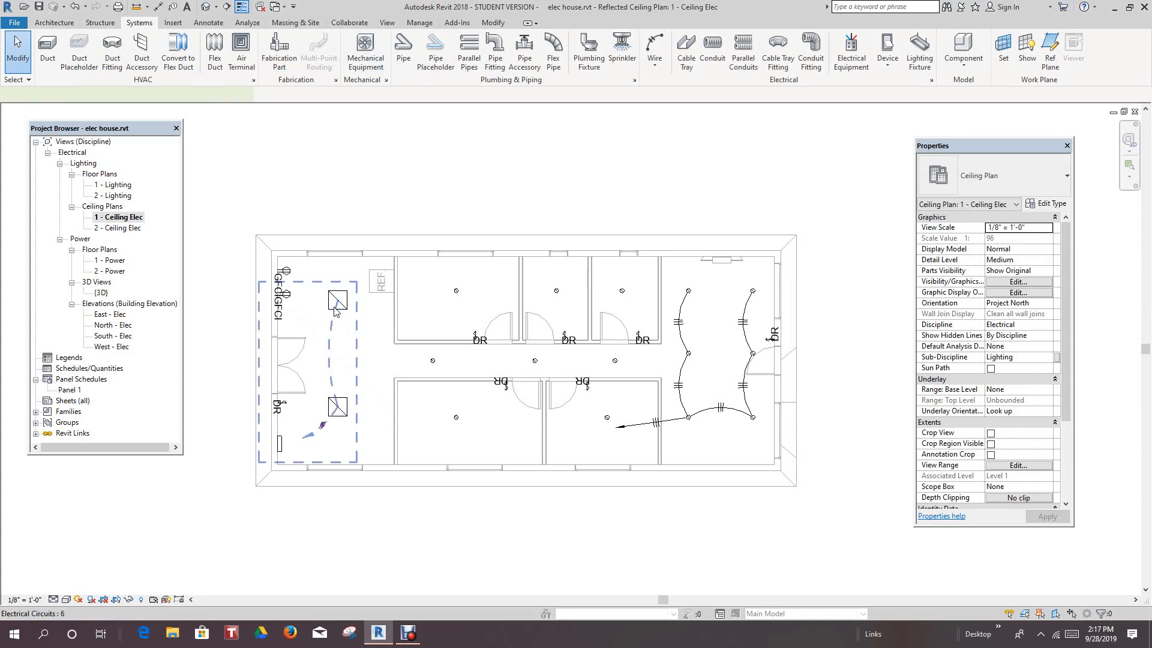
{"action": "left_click", "coordinate": [336, 312]}
{"action": "left_click", "coordinate": [744, 48]}
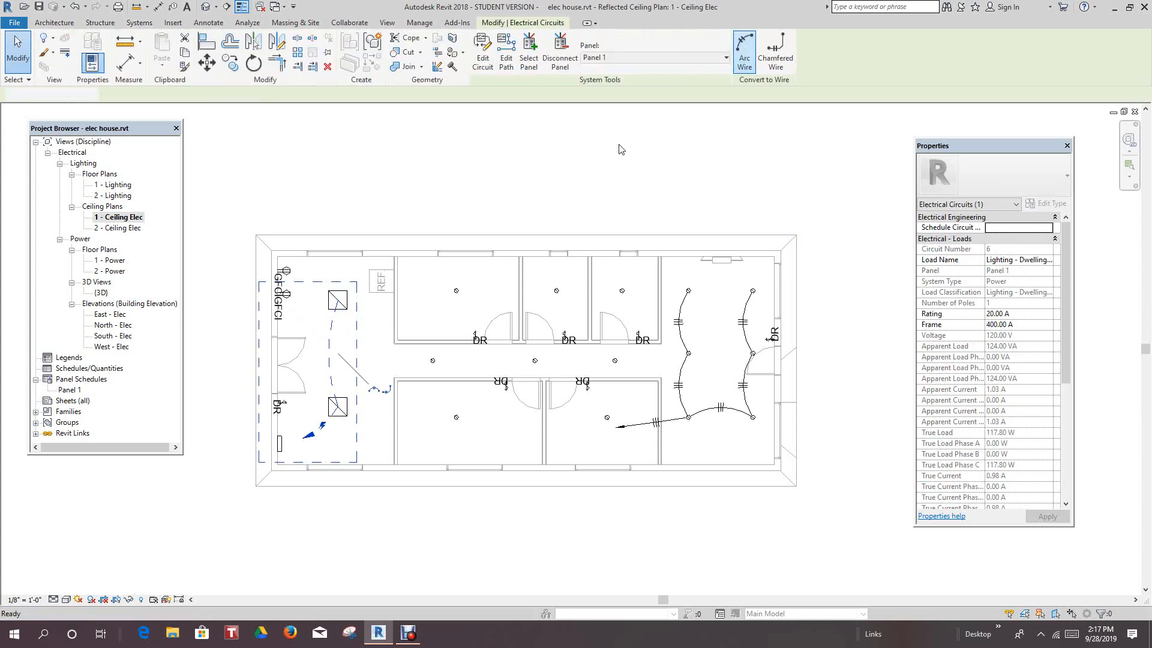
{"action": "left_click", "coordinate": [335, 378]}
{"action": "scroll", "coordinate": [351, 402], "scroll_direction": "up", "scroll_amount": 2}
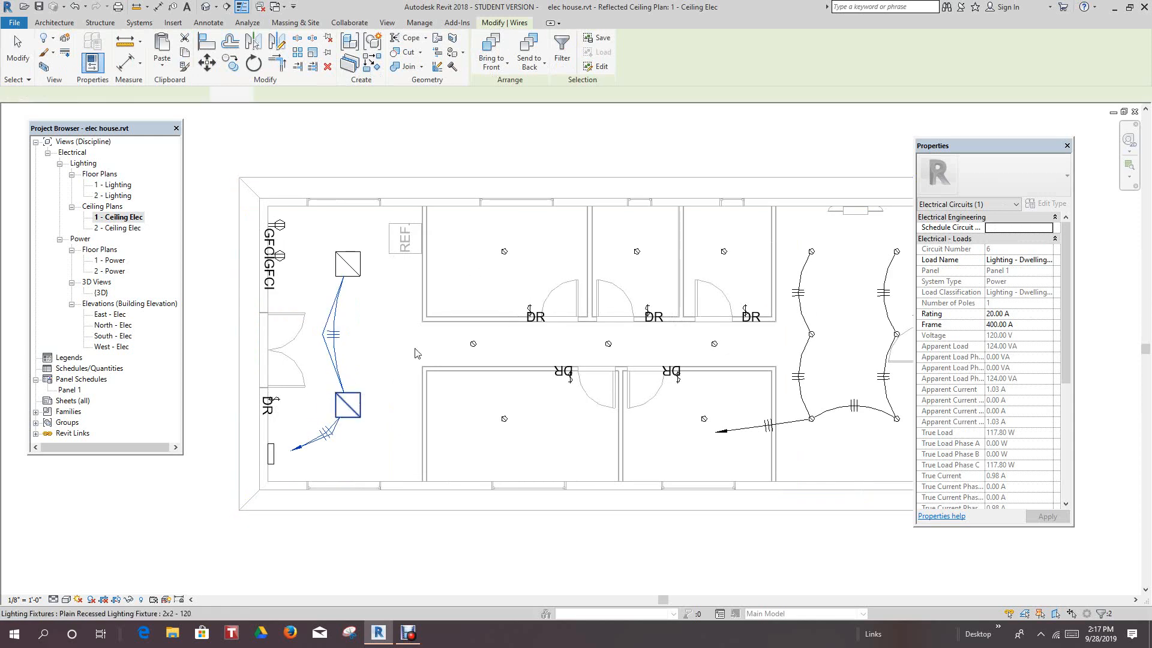
Step: Create a switch system for both kitchen/dining fixtures, assign the switch beside the double doors, and check its links
{"action": "left_click", "coordinate": [348, 405]}
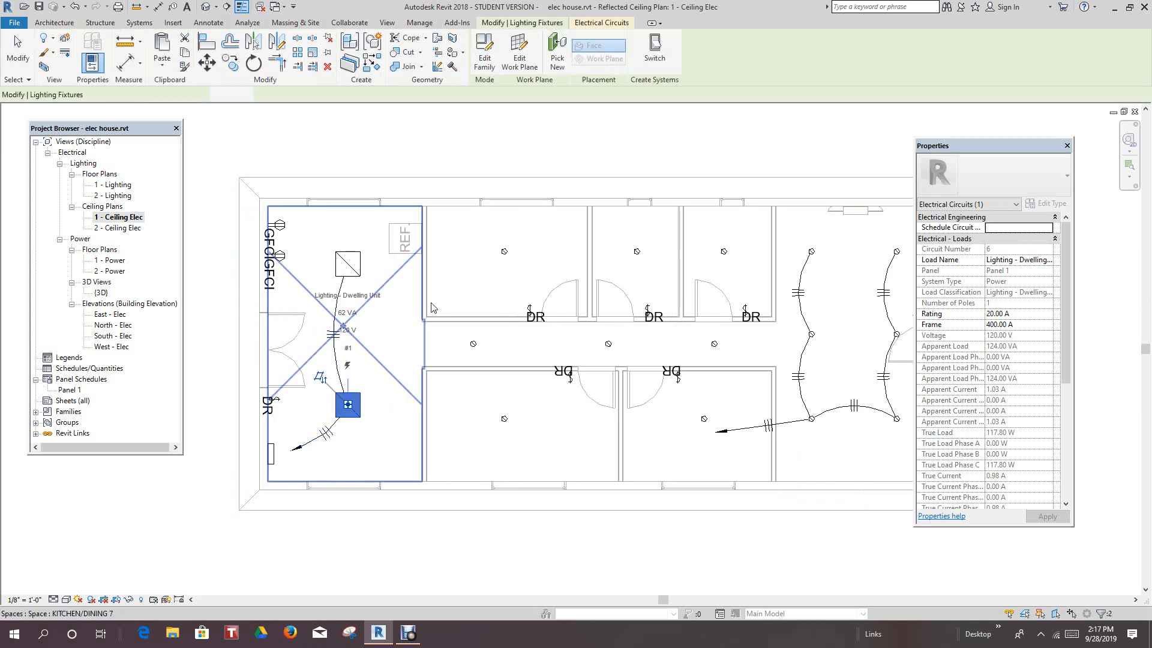
{"action": "left_click", "coordinate": [656, 51]}
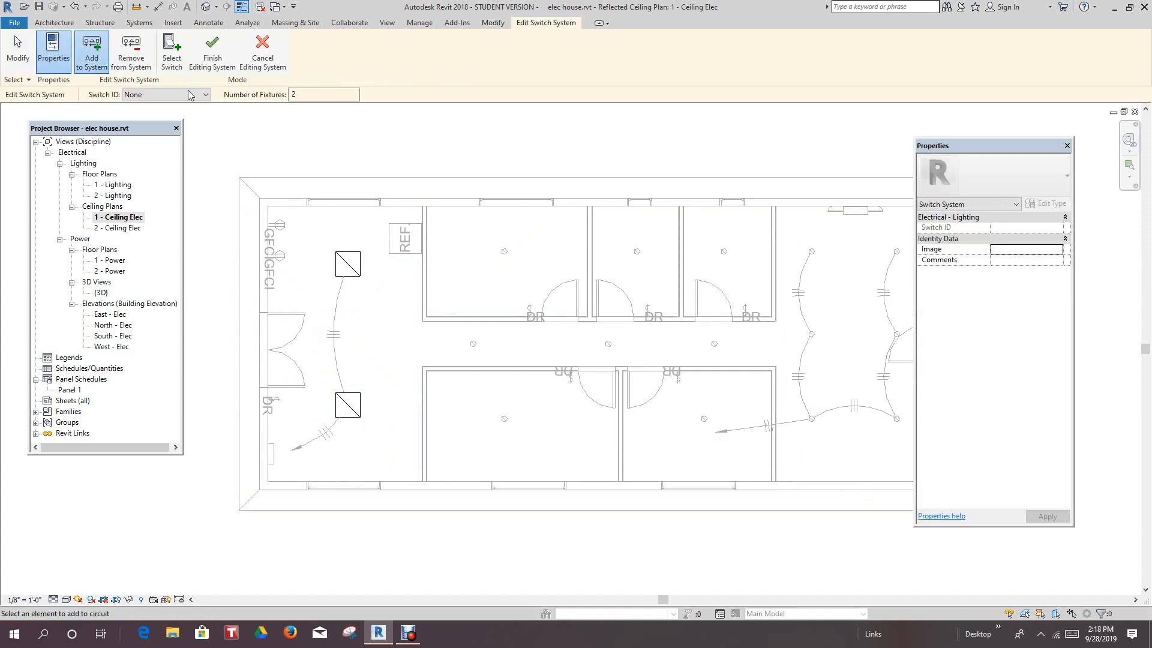
{"action": "left_click", "coordinate": [171, 48]}
{"action": "left_click", "coordinate": [276, 399]}
{"action": "left_click", "coordinate": [212, 51]}
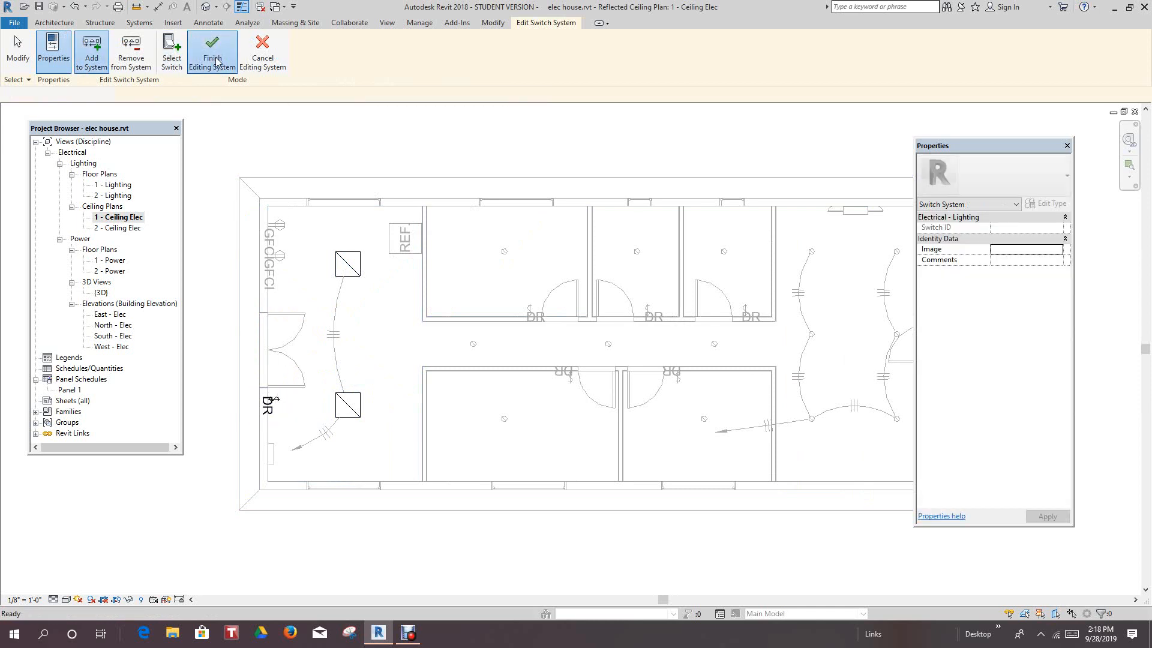
{"action": "key", "text": "Tab"}
{"action": "left_click", "coordinate": [273, 405]}
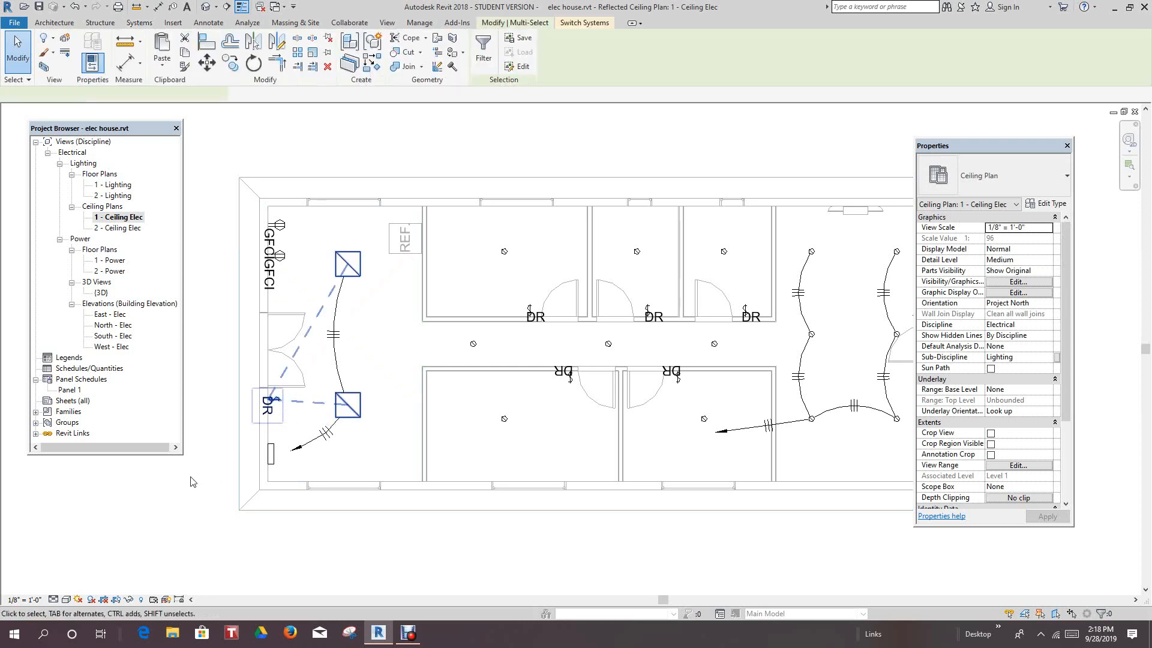
{"action": "left_click", "coordinate": [200, 486]}
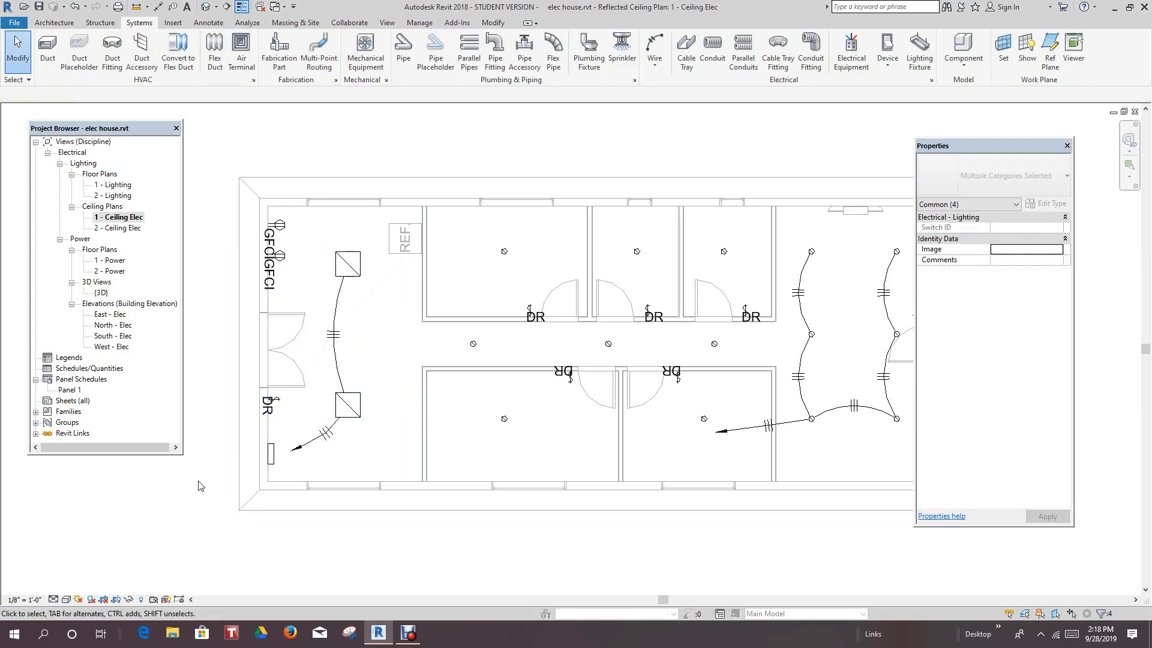
Step: Create a power circuit on Panel 1 for the light in the upper room nearest the wired lights and convert it to arc wire
{"action": "scroll", "coordinate": [352, 379], "scroll_direction": "down", "scroll_amount": 3}
{"action": "scroll", "coordinate": [587, 288], "scroll_direction": "up", "scroll_amount": 5}
{"action": "scroll", "coordinate": [589, 330], "scroll_direction": "up", "scroll_amount": 4}
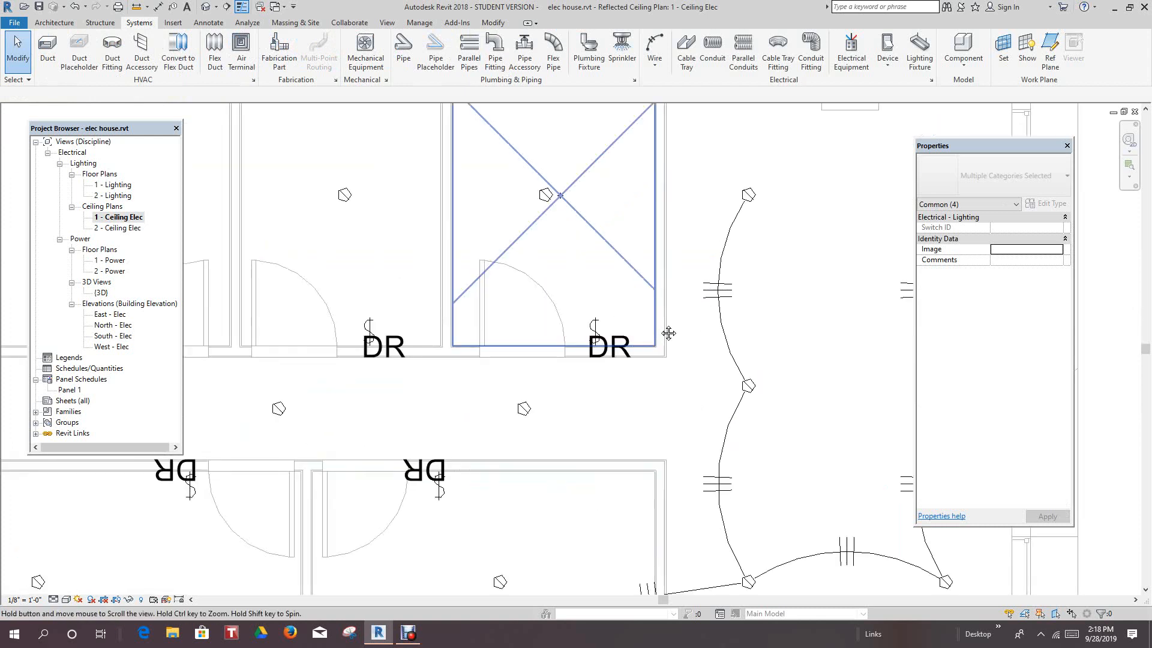
{"action": "scroll", "coordinate": [555, 370], "scroll_direction": "down", "scroll_amount": 2}
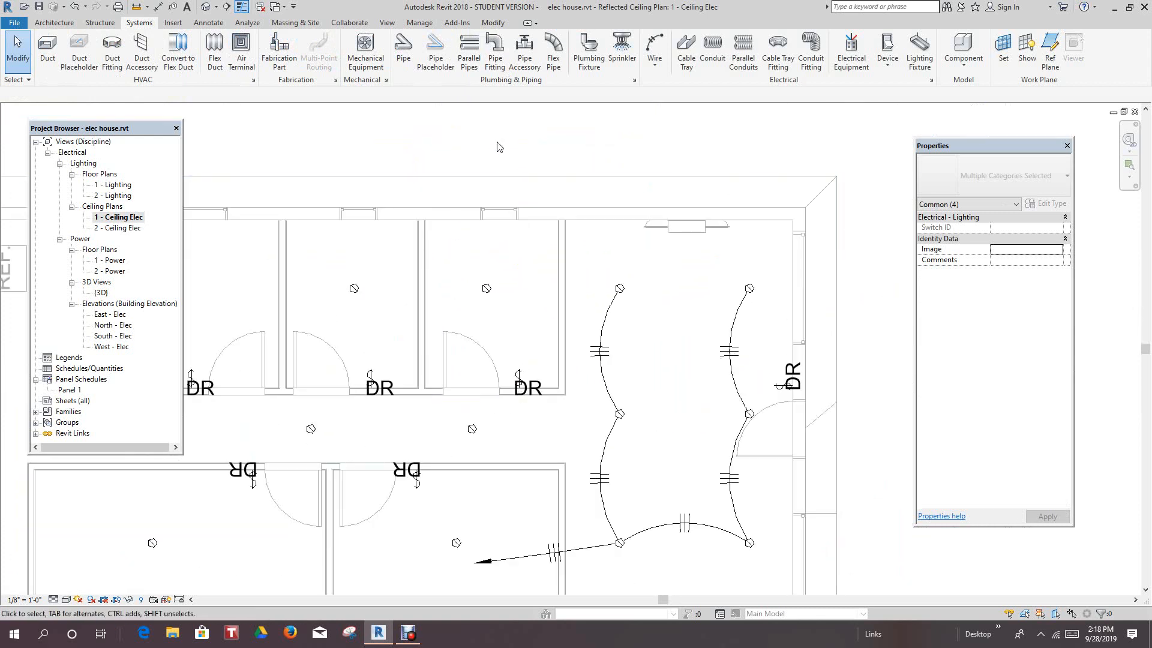
{"action": "left_click", "coordinate": [487, 289]}
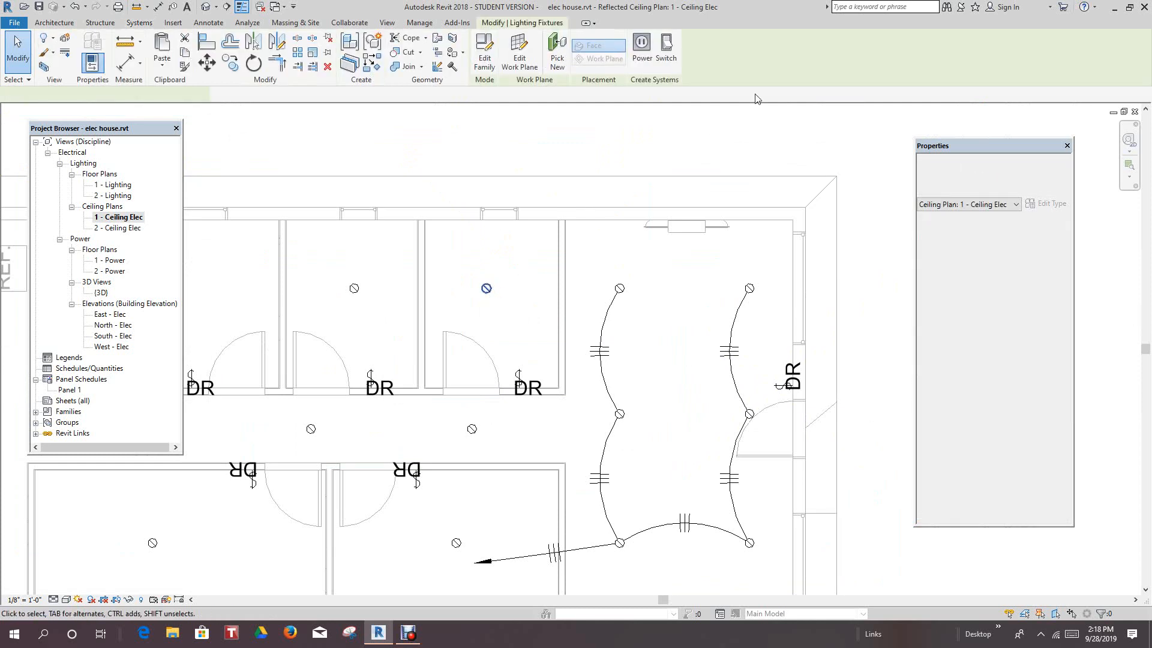
{"action": "left_click", "coordinate": [643, 50]}
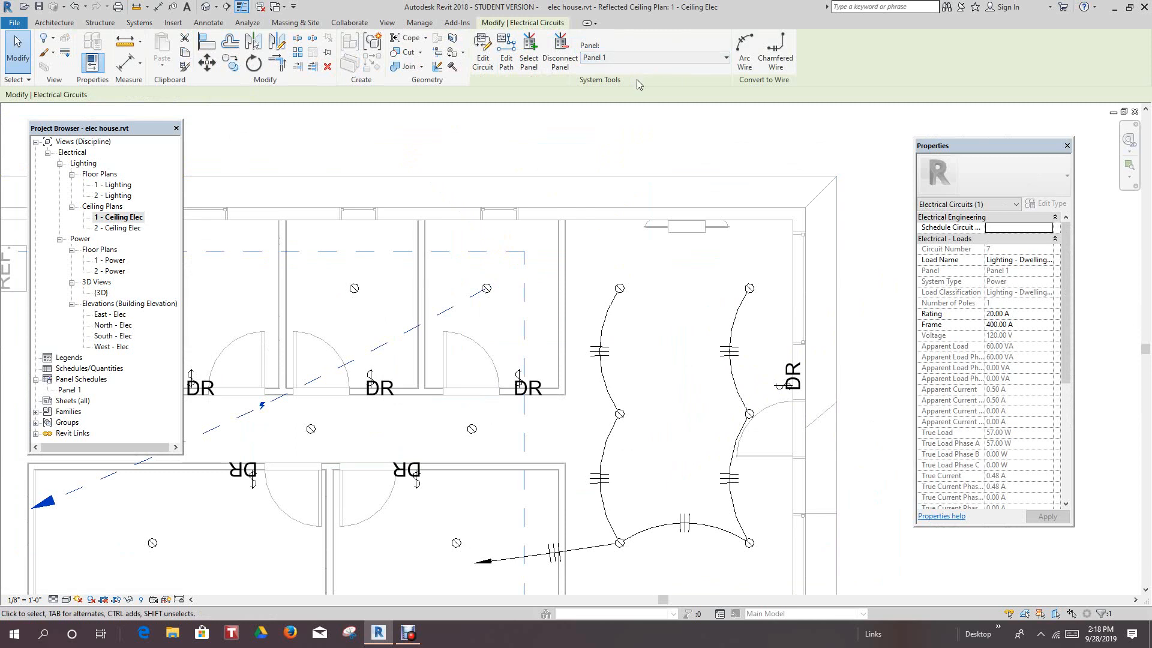
{"action": "left_click", "coordinate": [744, 57]}
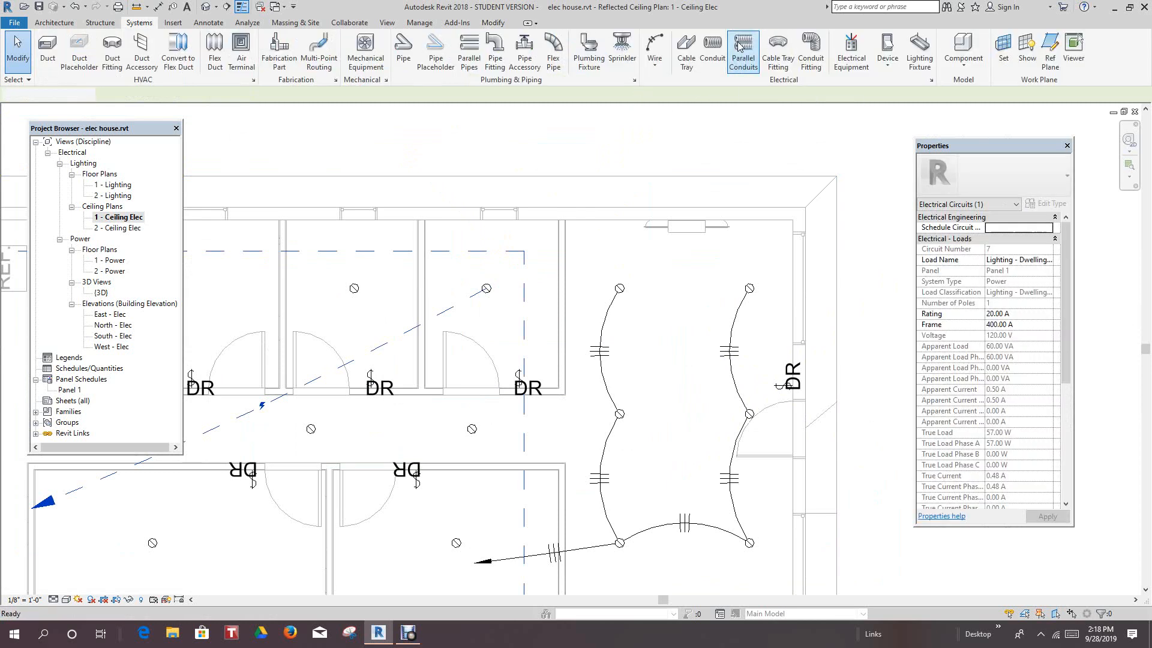
{"action": "scroll", "coordinate": [687, 174], "scroll_direction": "down", "scroll_amount": 2}
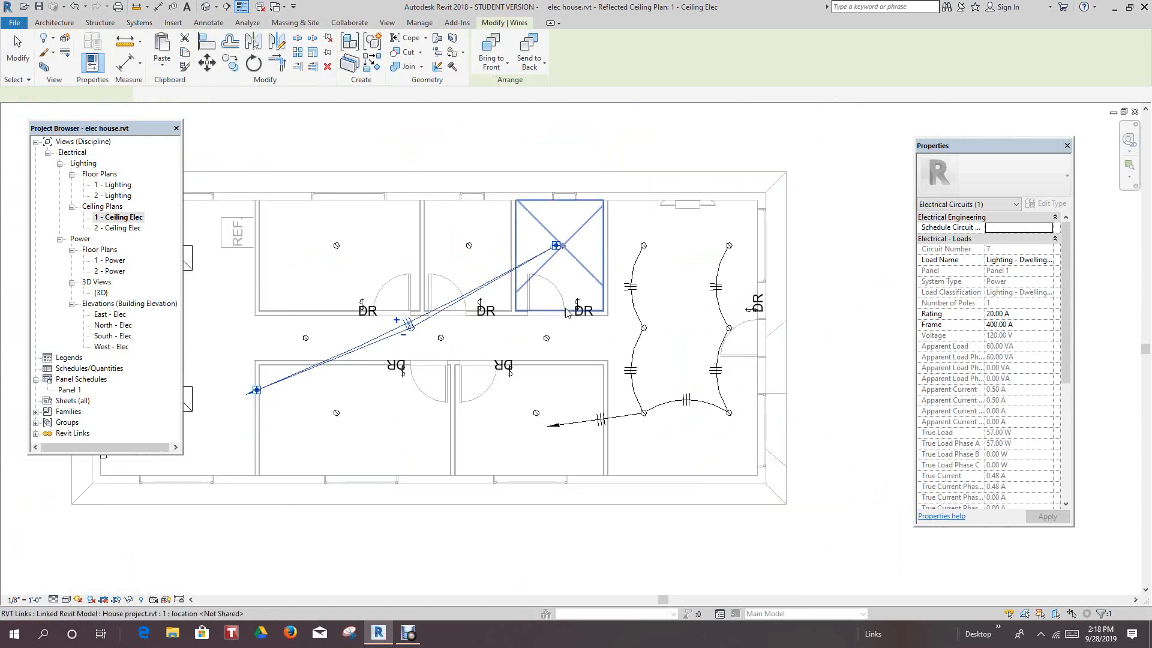
Step: Undo the arc wire conversion of the laundry room light's circuit
{"action": "scroll", "coordinate": [545, 259], "scroll_direction": "up", "scroll_amount": 2}
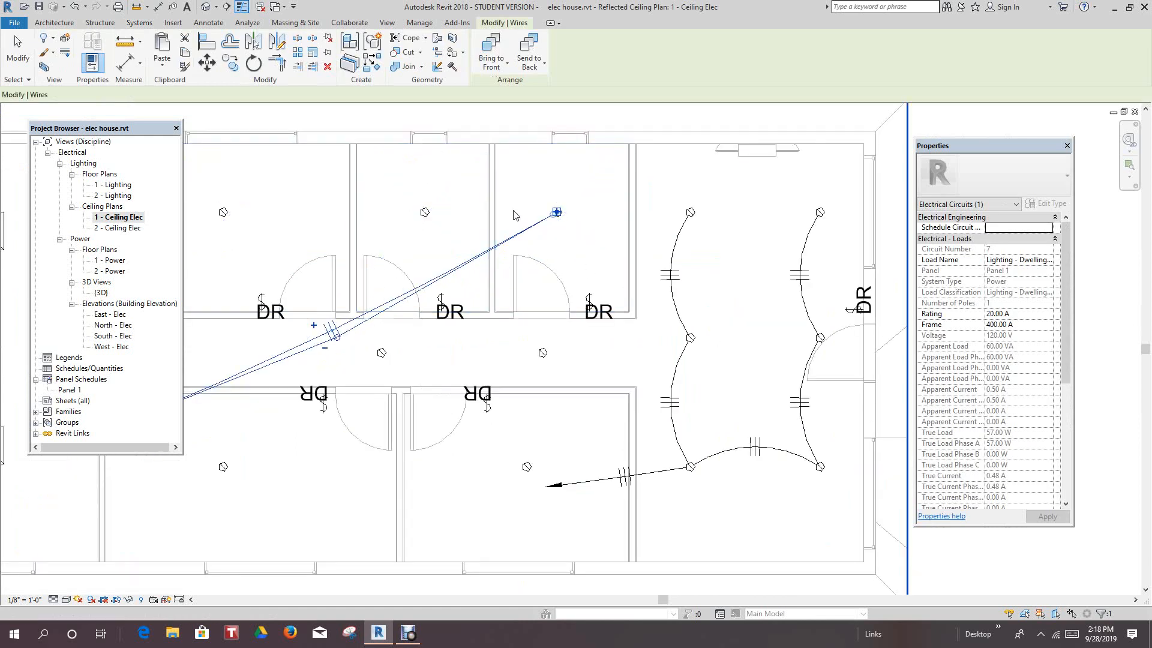
{"action": "scroll", "coordinate": [514, 212], "scroll_direction": "down", "scroll_amount": 2}
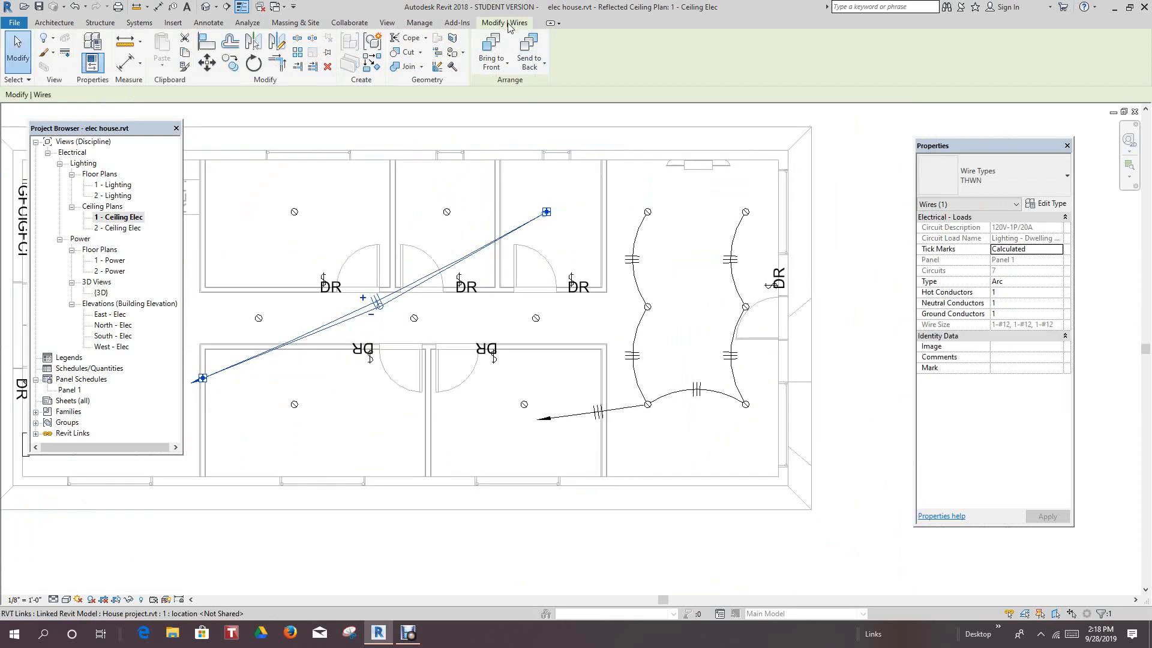
{"action": "scroll", "coordinate": [585, 234], "scroll_direction": "down", "scroll_amount": 2}
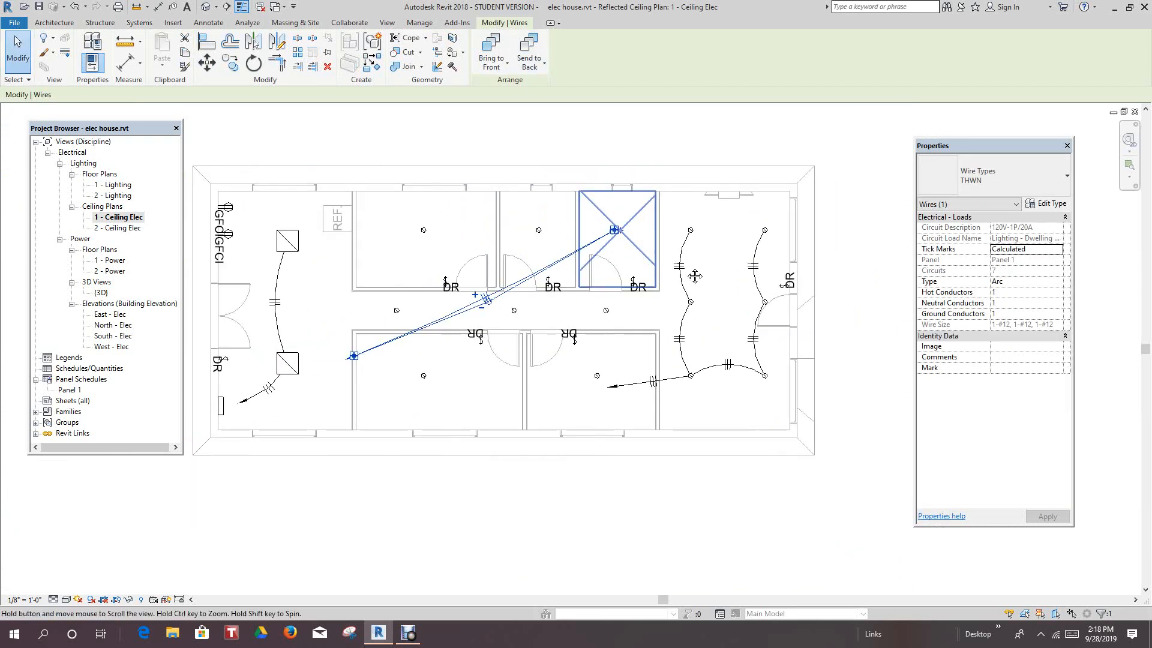
{"action": "scroll", "coordinate": [660, 294], "scroll_direction": "up", "scroll_amount": 1}
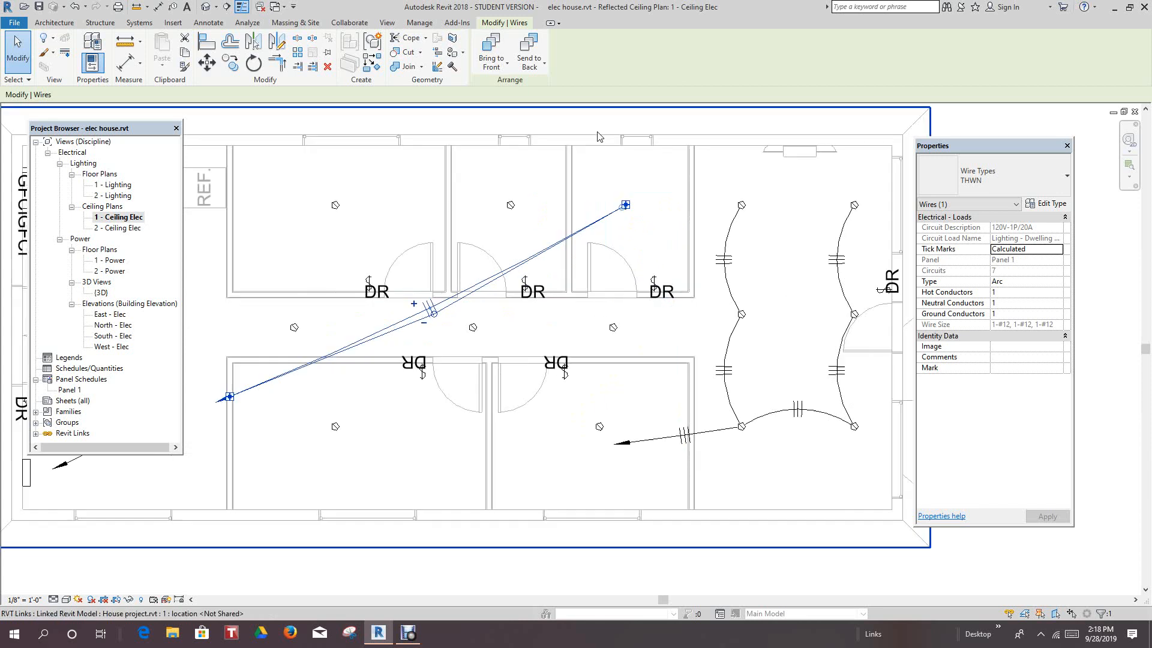
{"action": "left_click", "coordinate": [607, 150]}
{"action": "scroll", "coordinate": [610, 151], "scroll_direction": "up", "scroll_amount": 2}
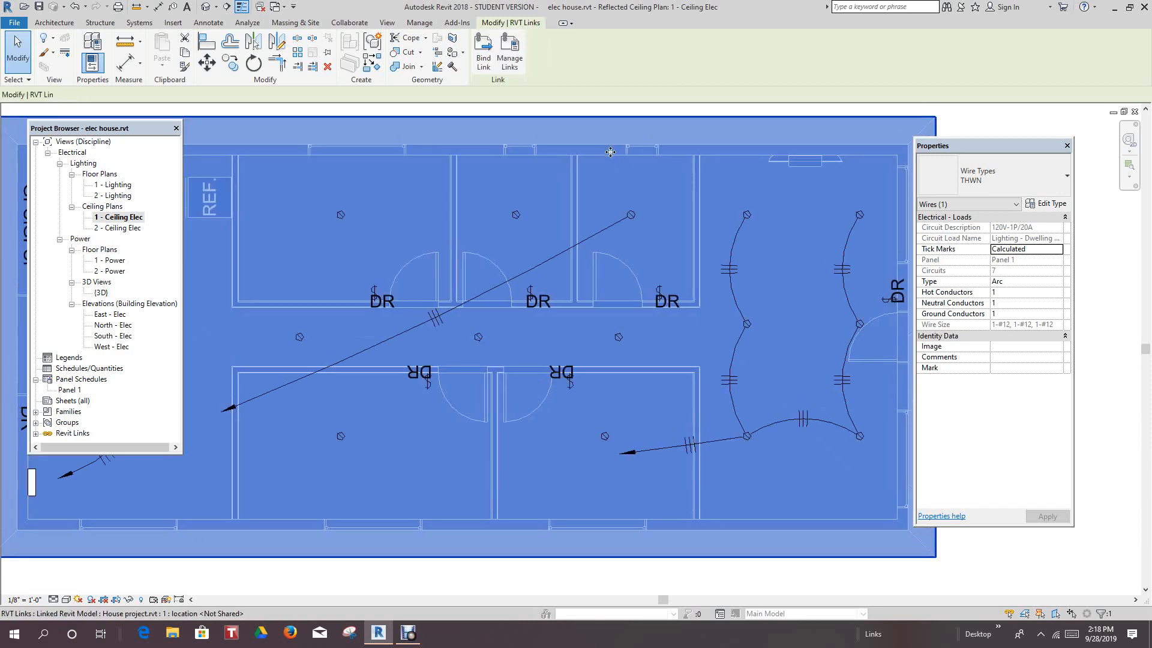
{"action": "scroll", "coordinate": [623, 237], "scroll_direction": "down", "scroll_amount": 3}
{"action": "left_click", "coordinate": [580, 200]}
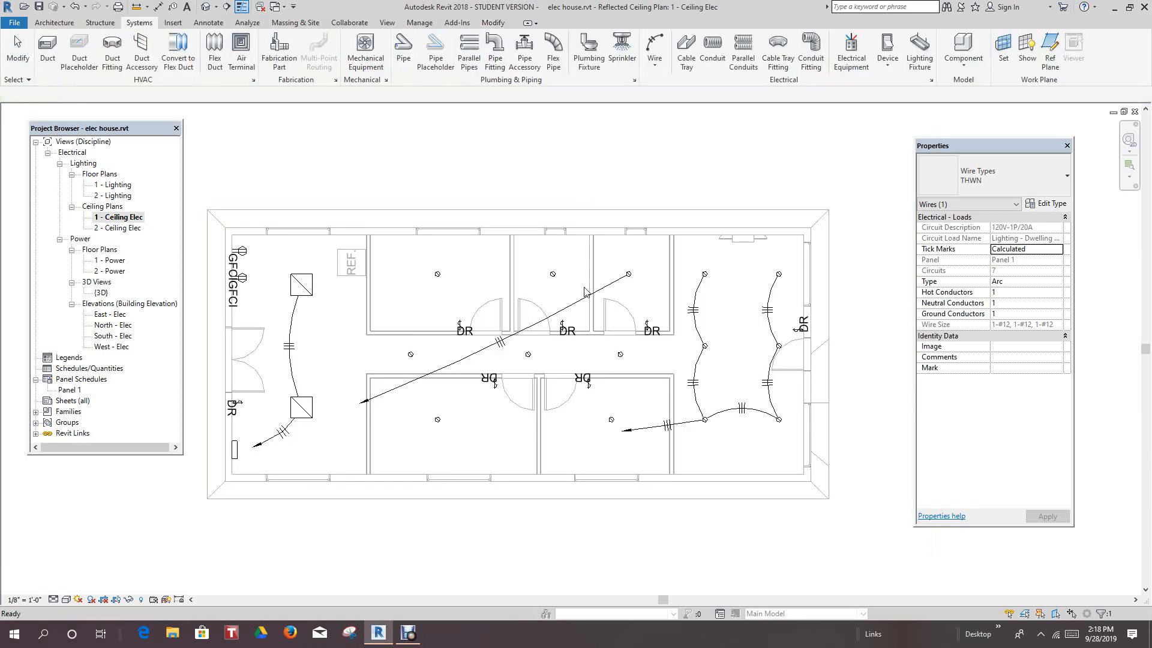
{"action": "scroll", "coordinate": [565, 311], "scroll_direction": "up", "scroll_amount": 1}
{"action": "scroll", "coordinate": [581, 288], "scroll_direction": "up", "scroll_amount": 1}
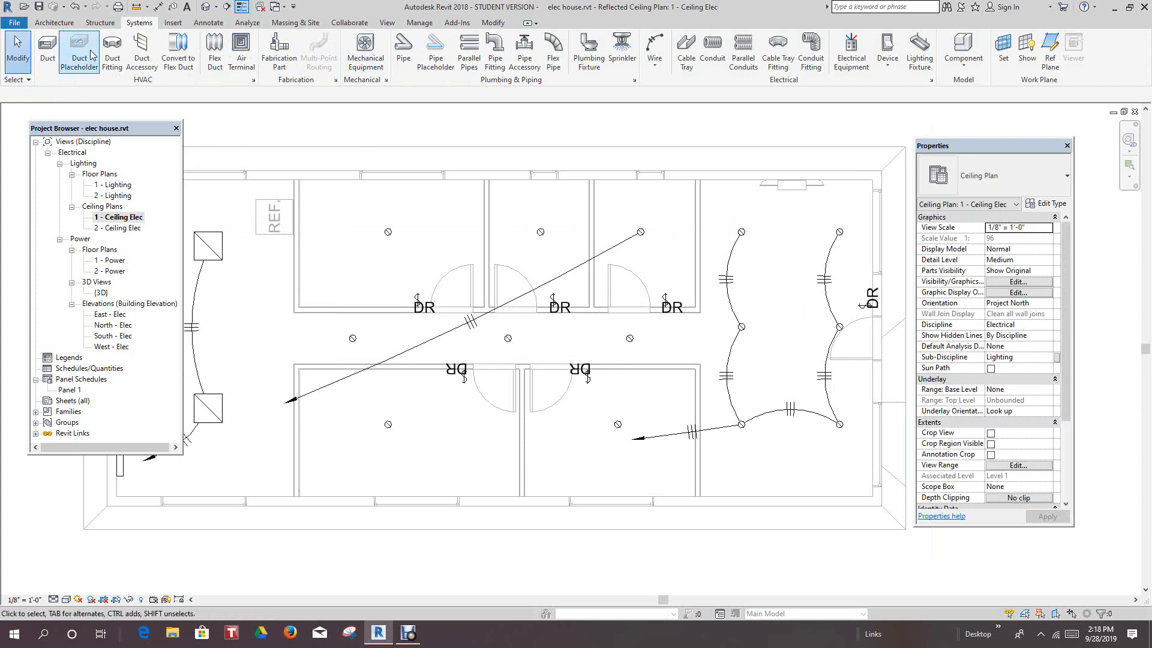
{"action": "left_click", "coordinate": [76, 6]}
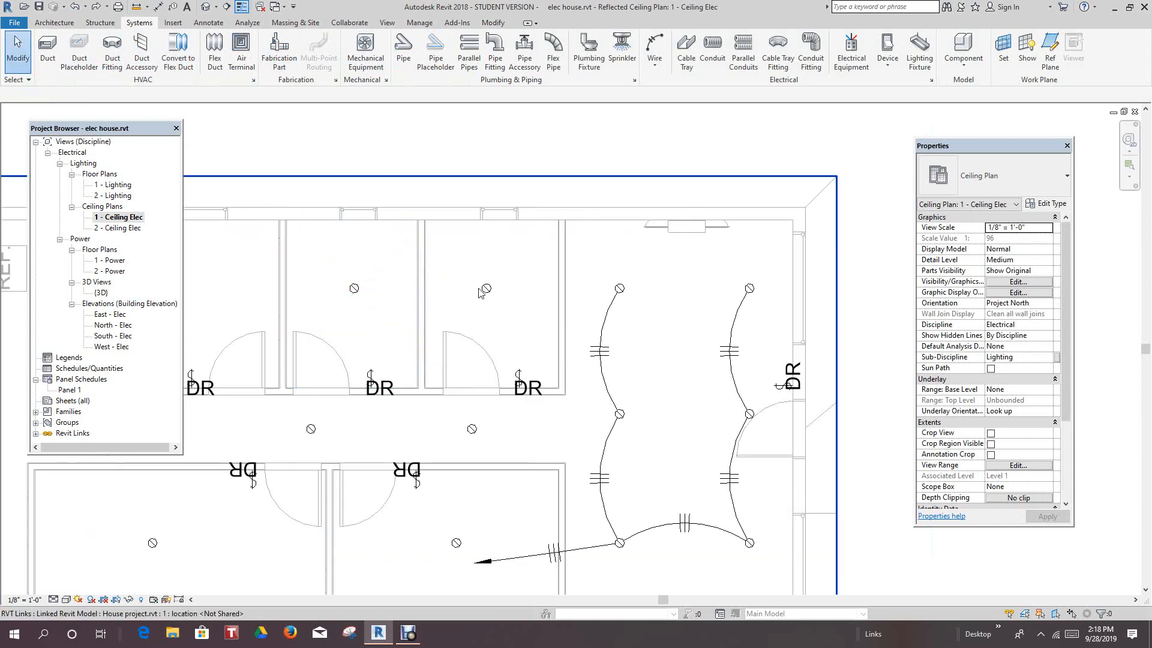
Step: Create a switch system for the laundry room's recessed downlight and check the properties of the door switch and fixture
{"action": "left_click", "coordinate": [486, 289]}
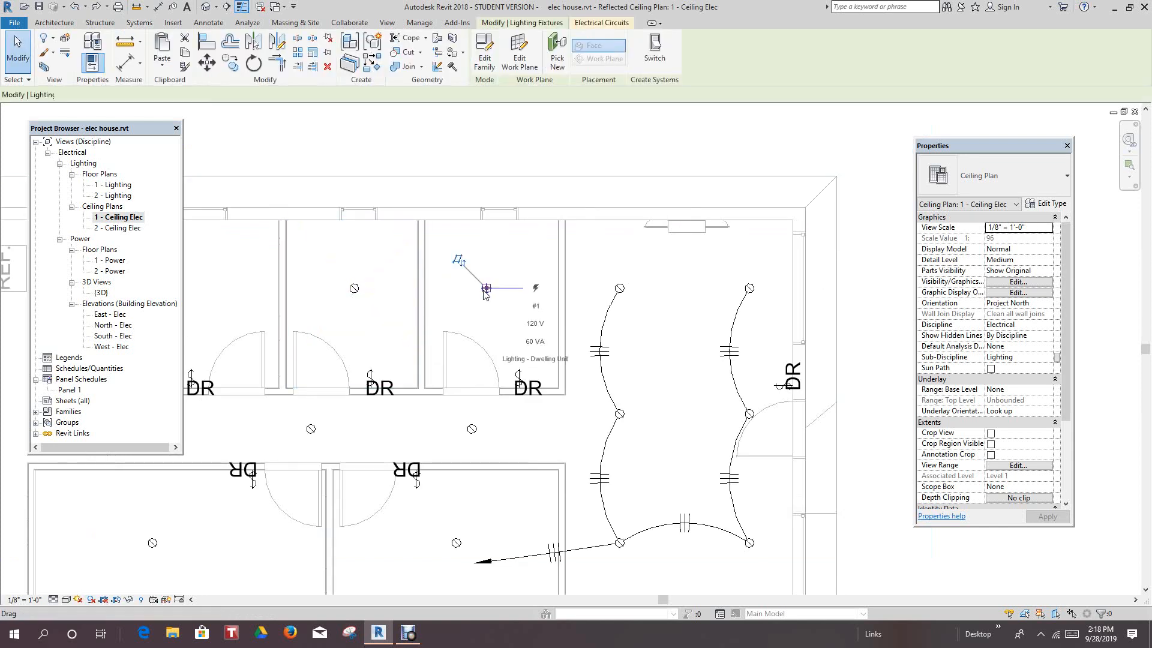
{"action": "left_click", "coordinate": [655, 48]}
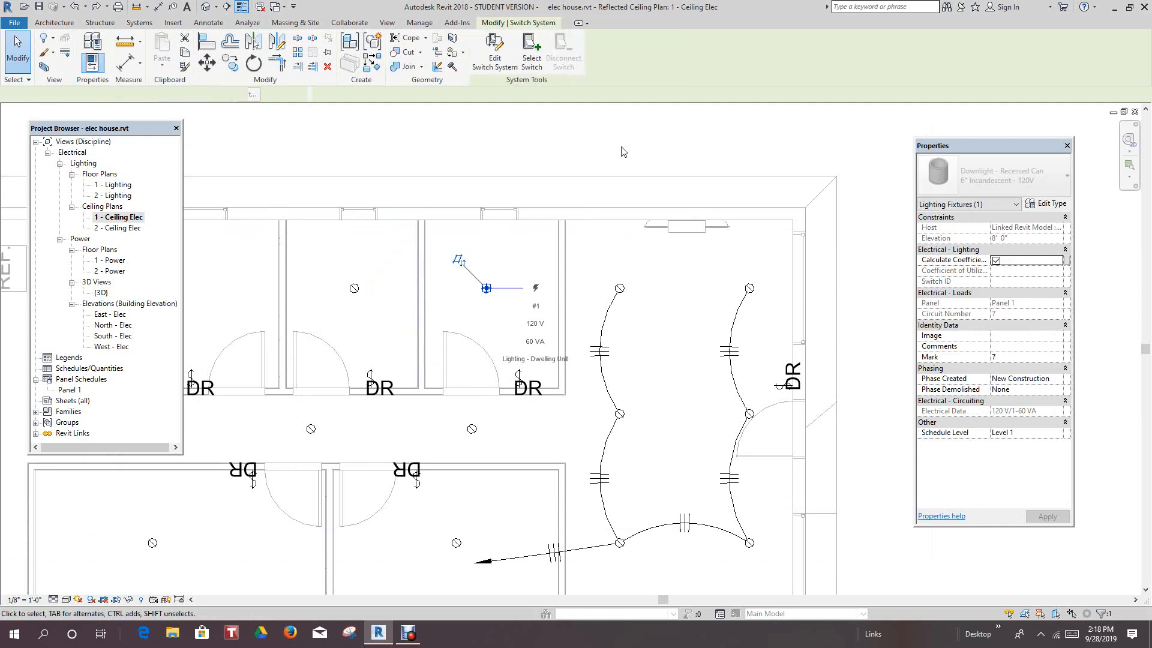
{"action": "left_click", "coordinate": [522, 387]}
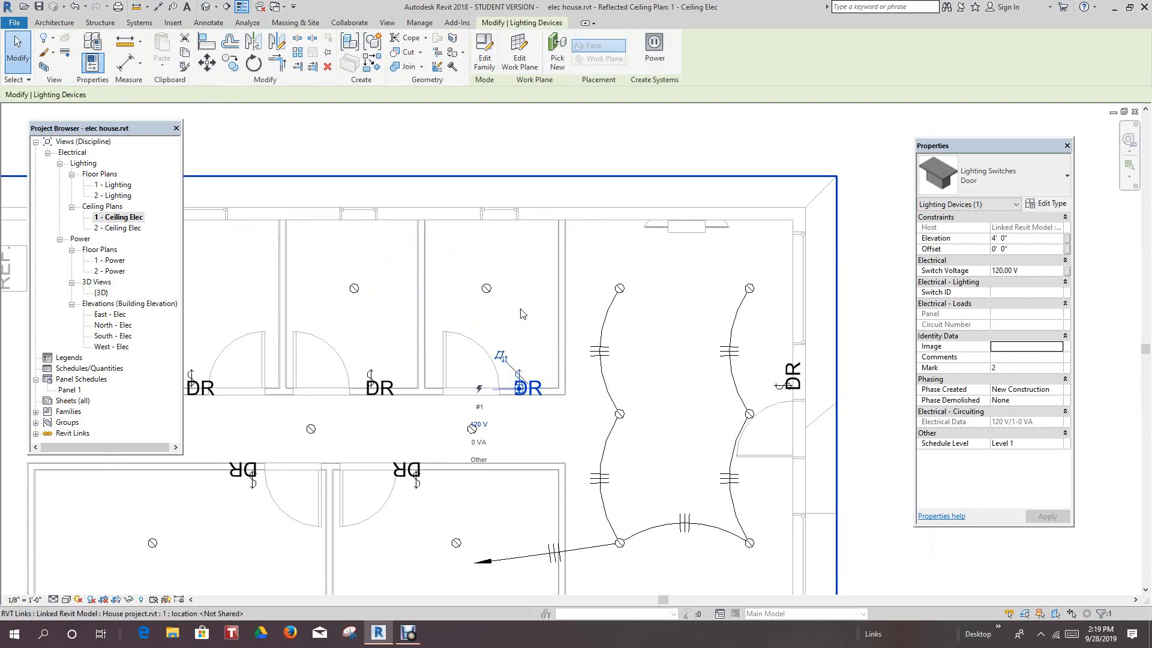
{"action": "left_click", "coordinate": [487, 289]}
{"action": "key", "text": "Escape"}
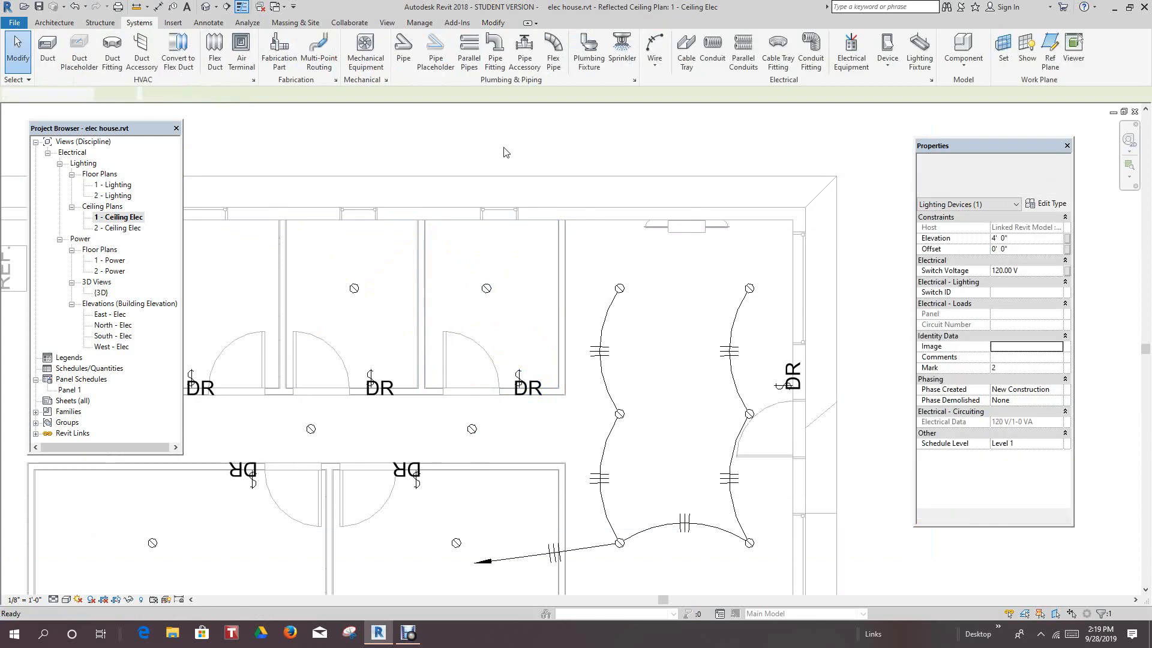
{"action": "left_click", "coordinate": [488, 290]}
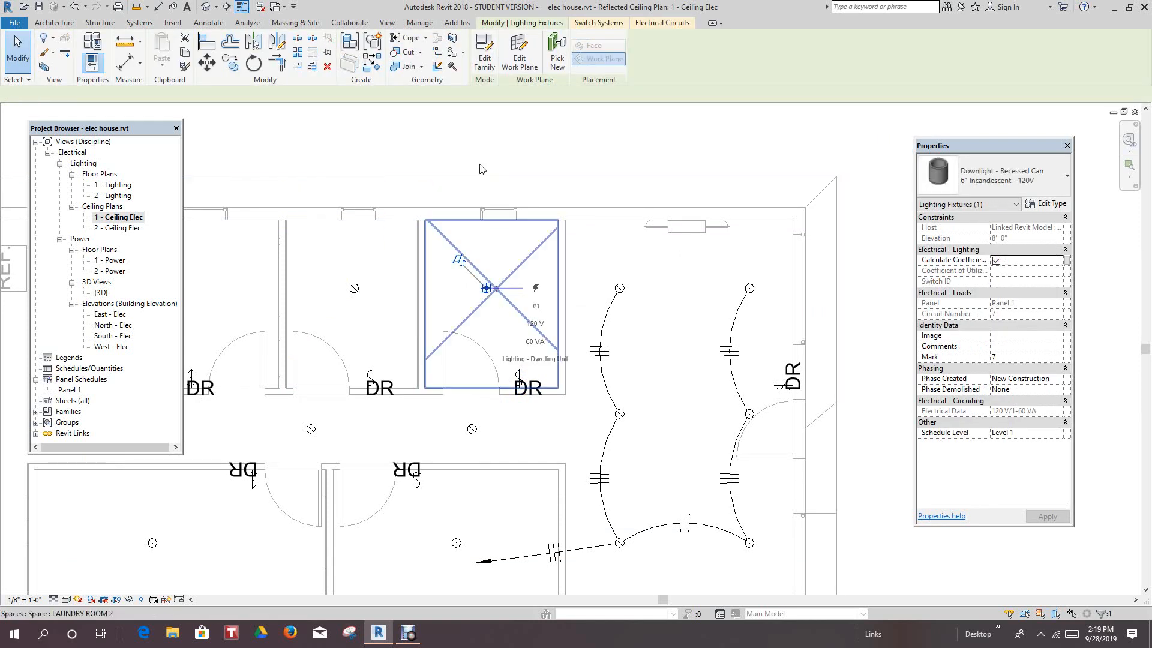
{"action": "scroll", "coordinate": [504, 147], "scroll_direction": "down", "scroll_amount": 1}
{"action": "left_click", "coordinate": [503, 149]}
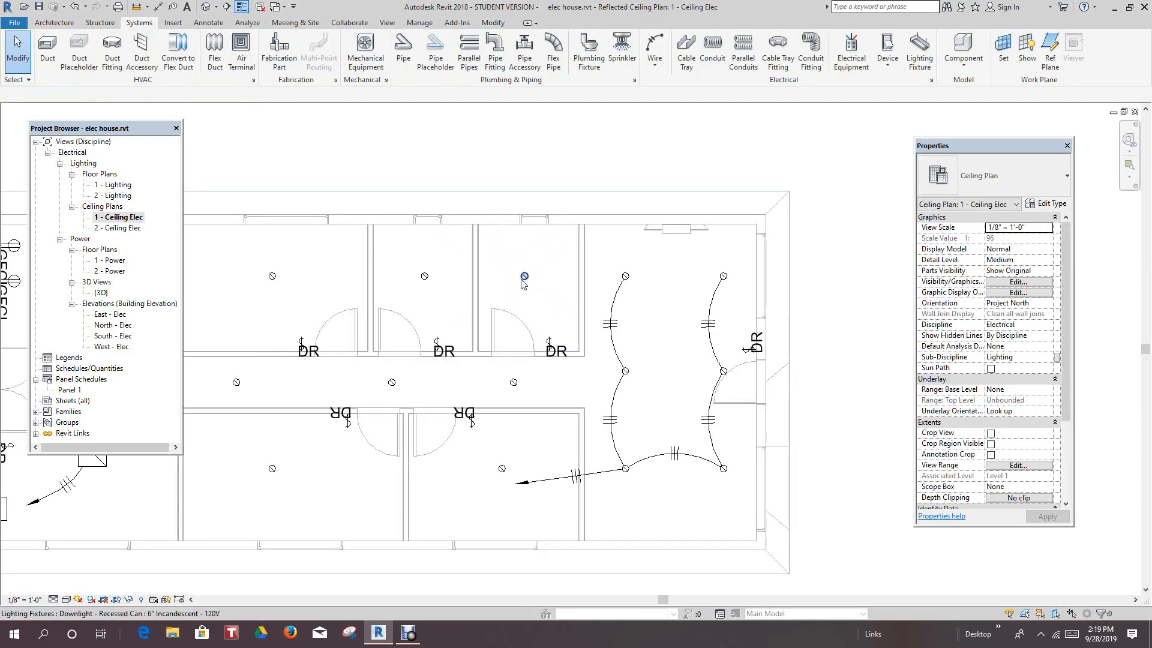
Step: Assign the switch beside the laundry room door to the downlight's switch system
{"action": "left_click", "coordinate": [524, 277]}
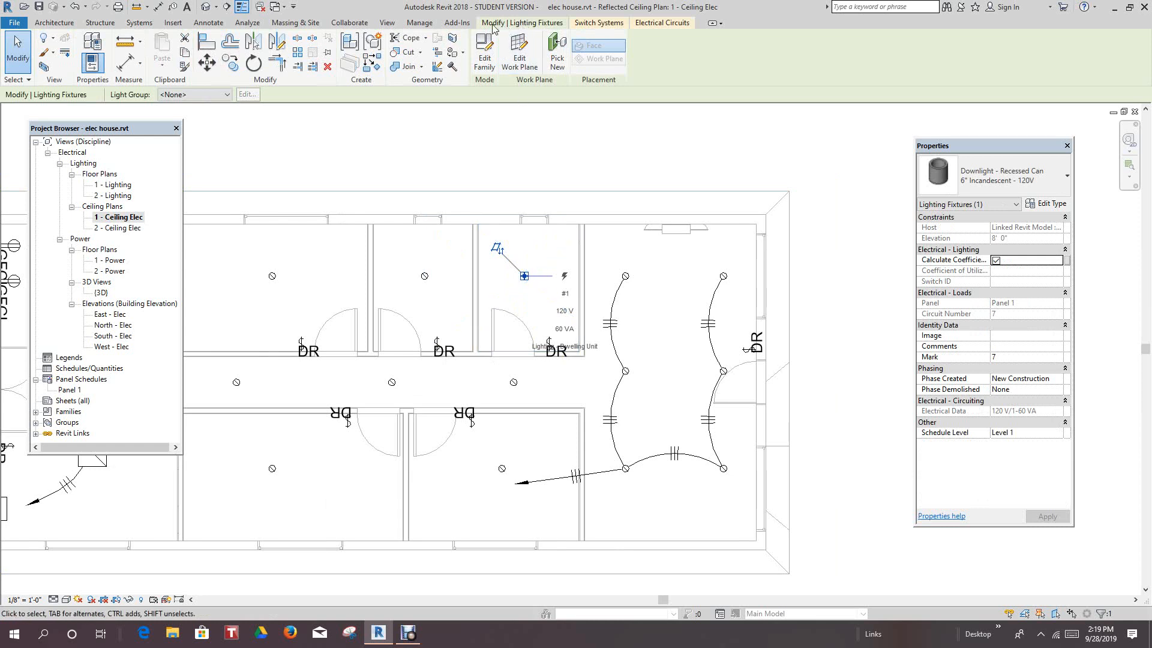
{"action": "left_click", "coordinate": [600, 24]}
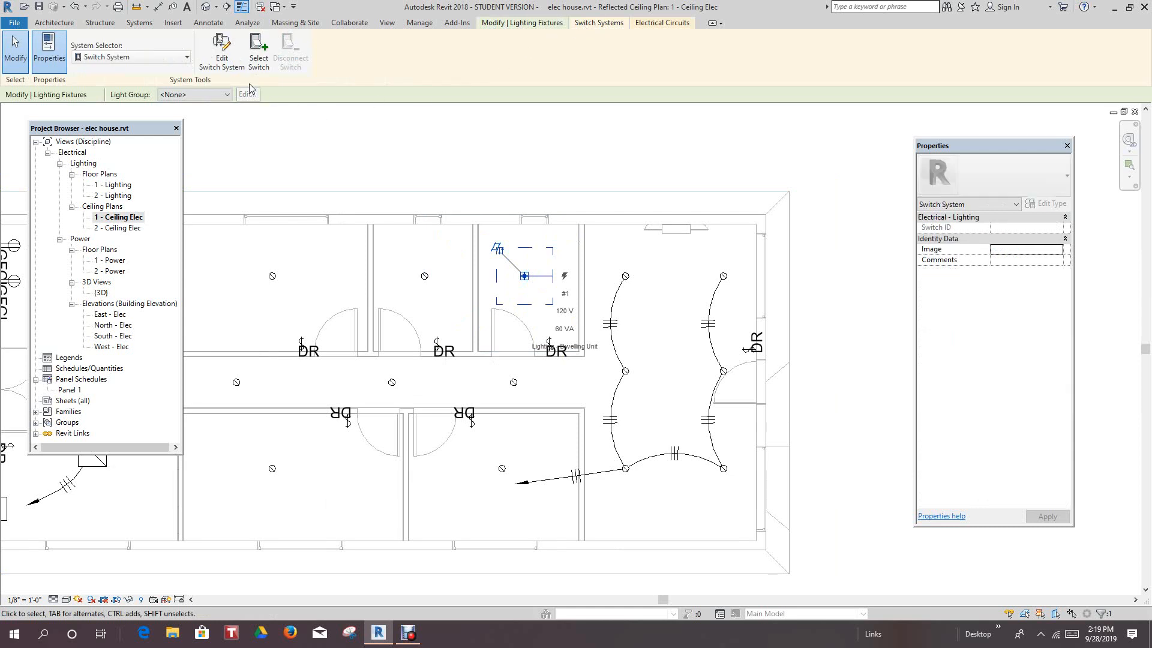
{"action": "left_click", "coordinate": [259, 53]}
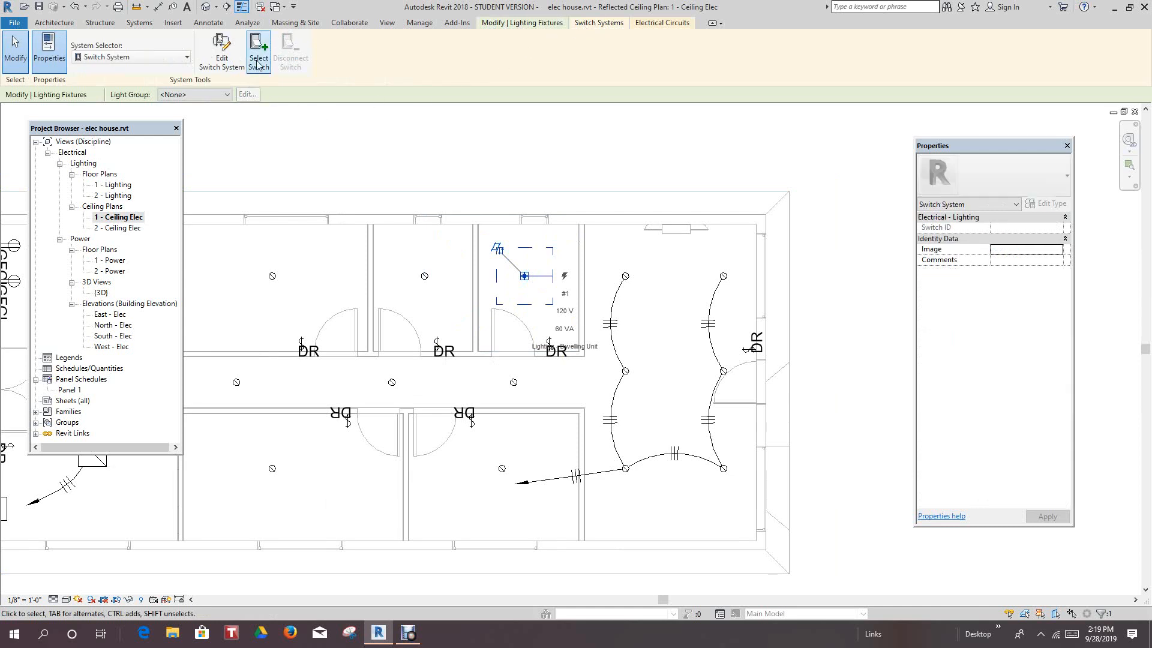
{"action": "left_click", "coordinate": [549, 338]}
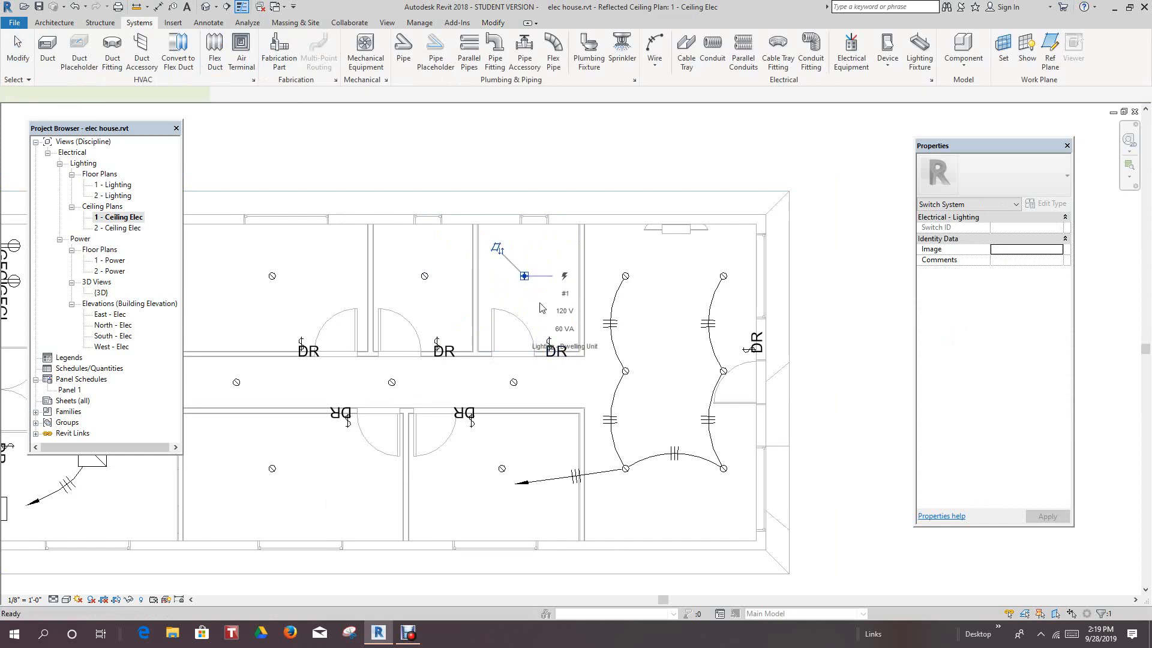
{"action": "left_click", "coordinate": [469, 165]}
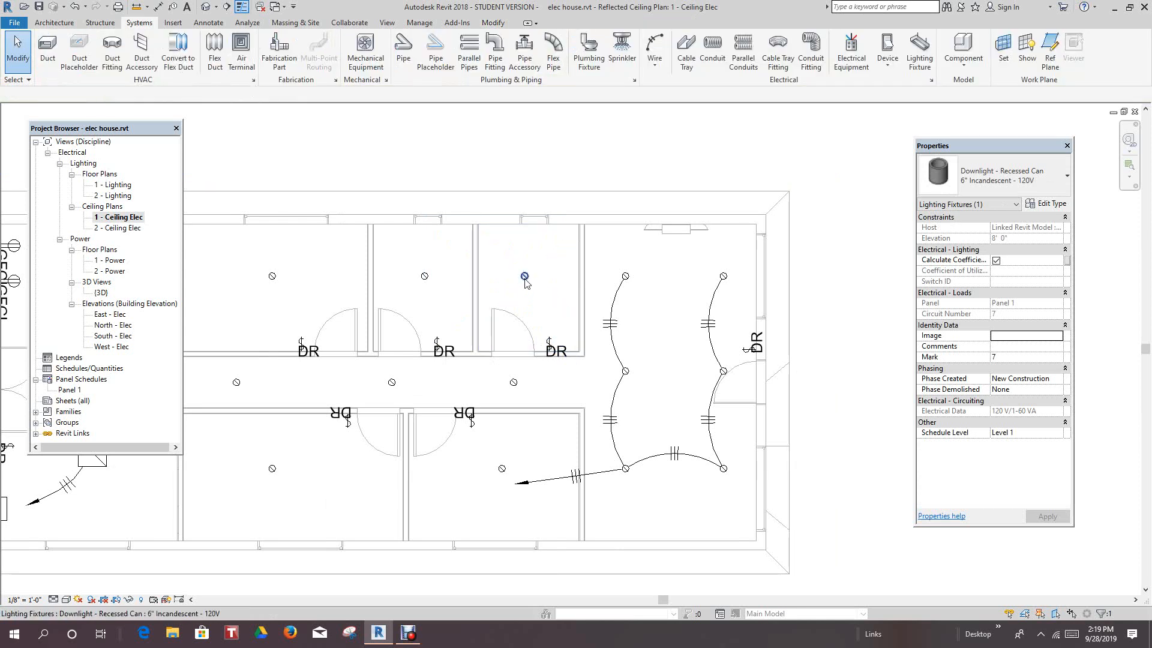
Step: Convert the laundry room light's power circuit to arc wire and inspect the wire and the door switch
{"action": "key", "text": "Tab"}
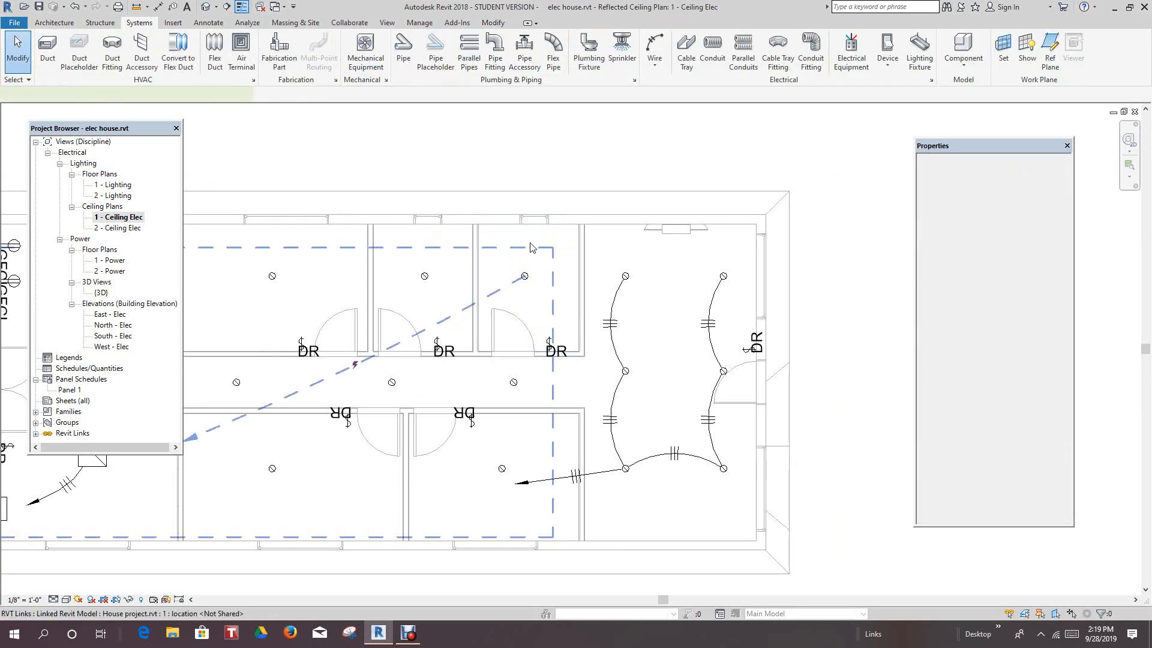
{"action": "left_click", "coordinate": [525, 278]}
{"action": "scroll", "coordinate": [528, 273], "scroll_direction": "down", "scroll_amount": 2}
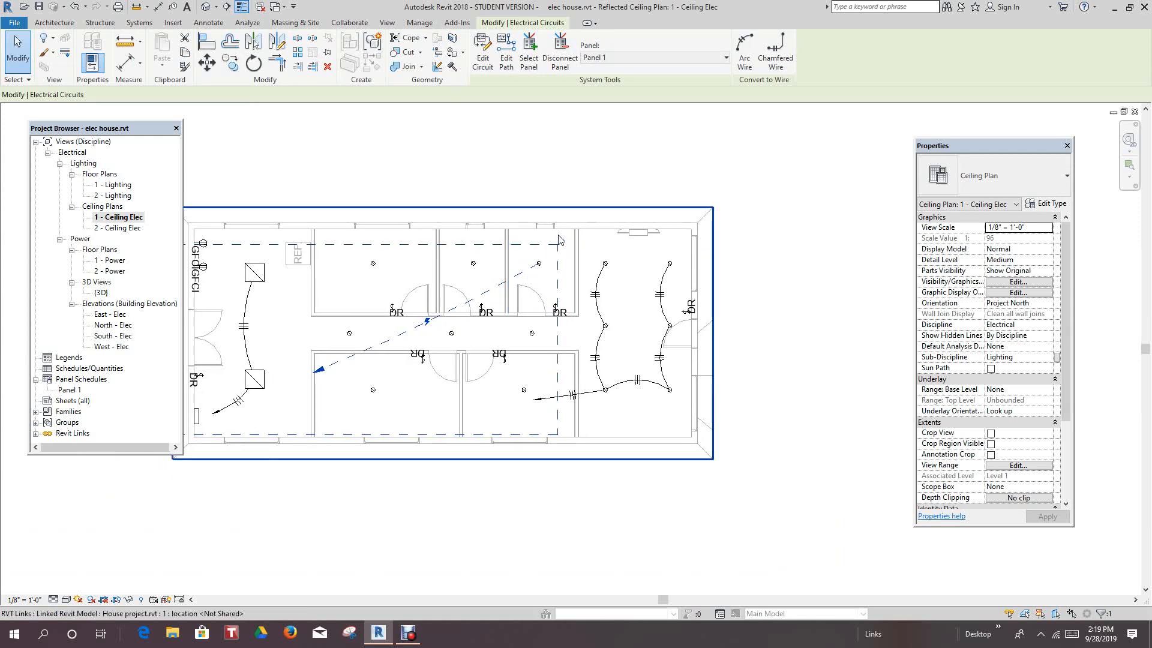
{"action": "scroll", "coordinate": [540, 234], "scroll_direction": "up", "scroll_amount": 2}
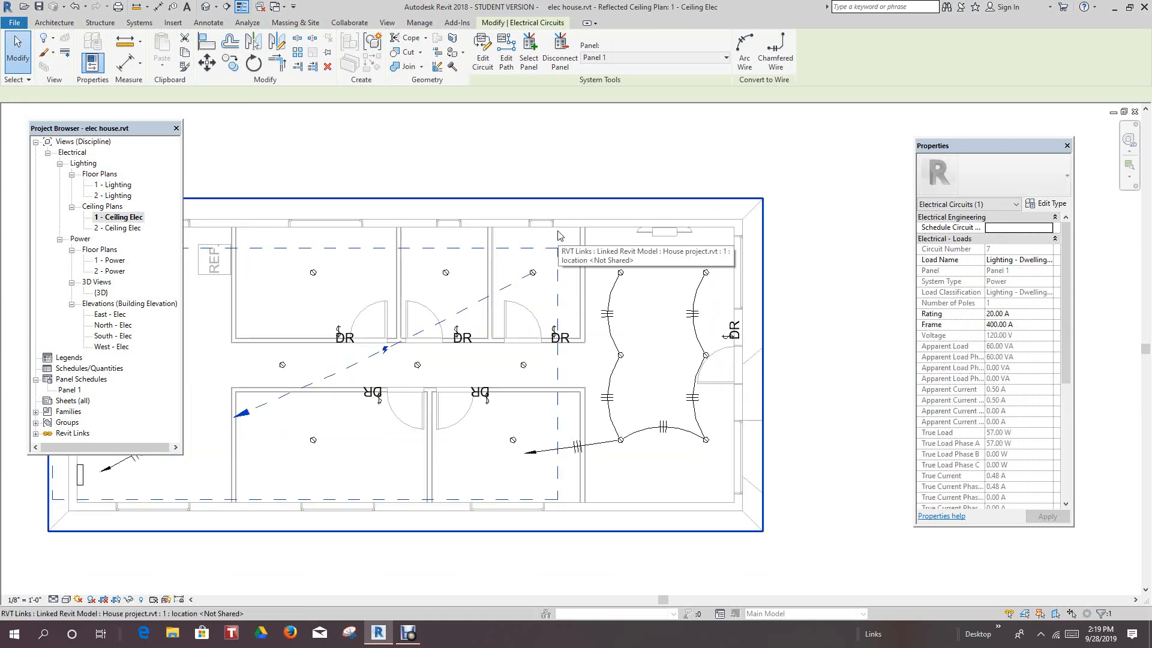
{"action": "left_click", "coordinate": [750, 43]}
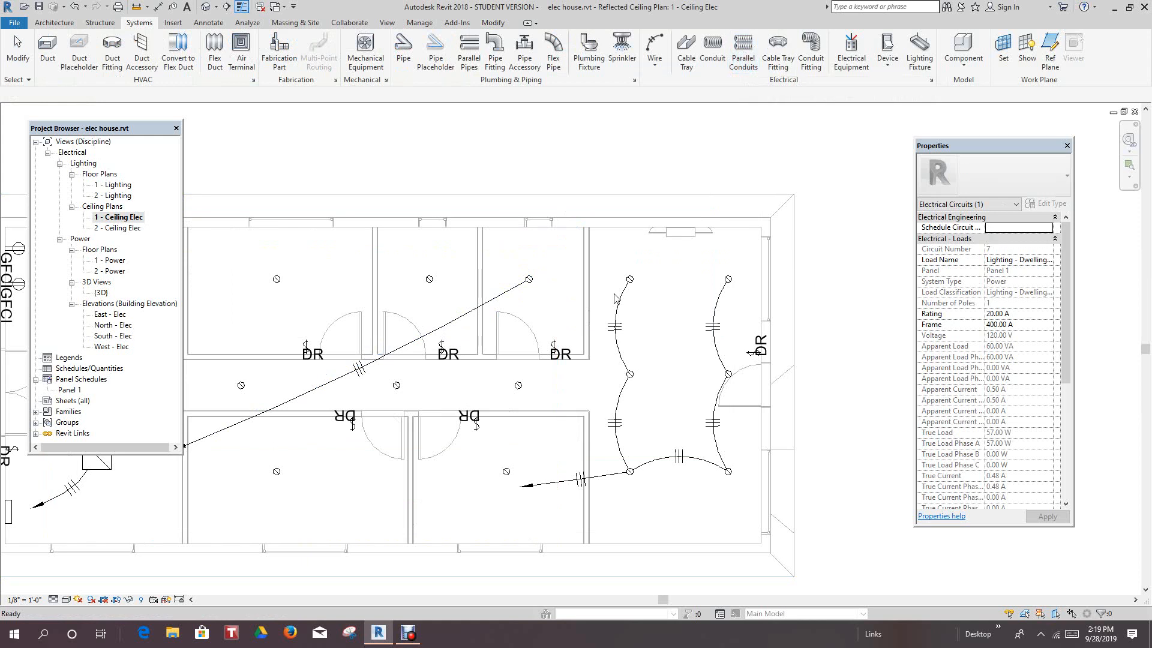
{"action": "scroll", "coordinate": [605, 309], "scroll_direction": "down", "scroll_amount": 2}
{"action": "scroll", "coordinate": [558, 341], "scroll_direction": "up", "scroll_amount": 4}
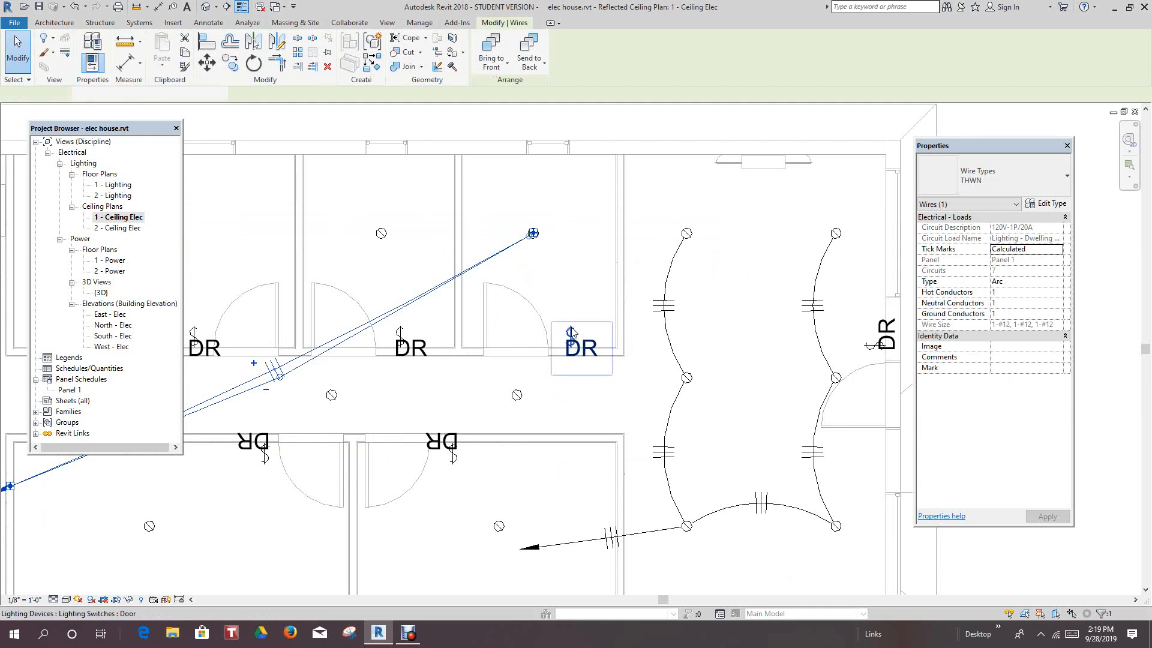
{"action": "left_click", "coordinate": [572, 332]}
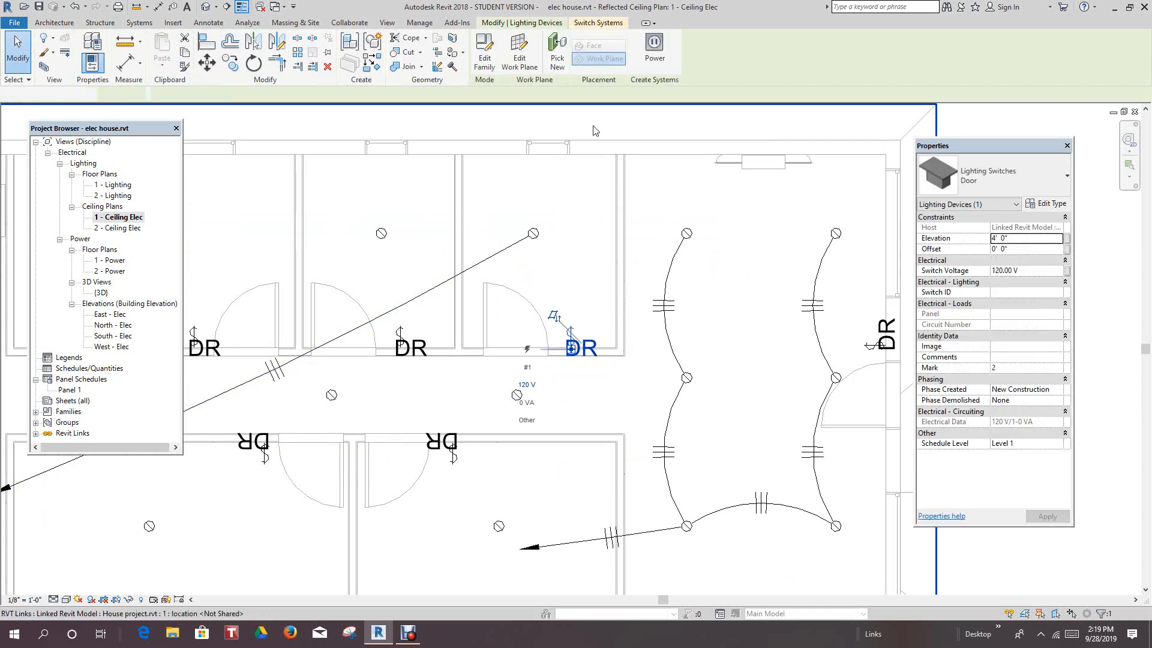
{"action": "left_click", "coordinate": [594, 127]}
{"action": "scroll", "coordinate": [598, 132], "scroll_direction": "down", "scroll_amount": 2}
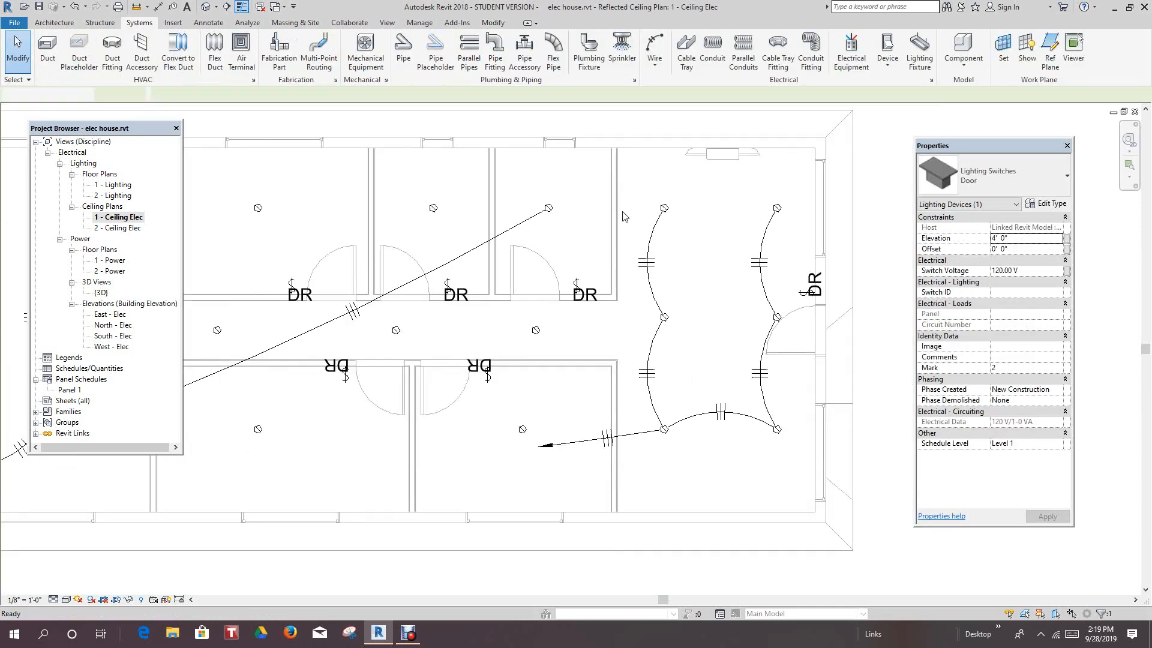
Step: Undo the laundry room's arc wire and the switch assignment made before it
{"action": "scroll", "coordinate": [576, 154], "scroll_direction": "down", "scroll_amount": 1}
{"action": "middle_click_drag", "start_coordinate": [577, 129], "coordinate": [630, 217]}
{"action": "right_click", "coordinate": [581, 145]}
{"action": "left_click", "coordinate": [606, 151]}
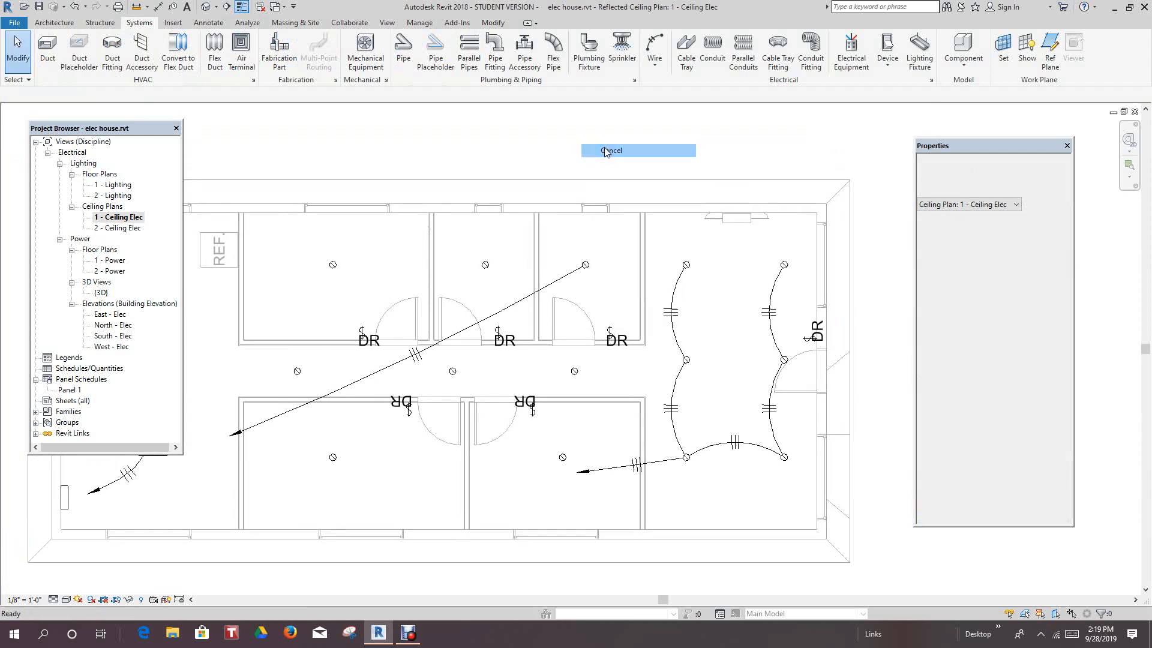
{"action": "left_click", "coordinate": [74, 8]}
{"action": "left_click", "coordinate": [73, 7]}
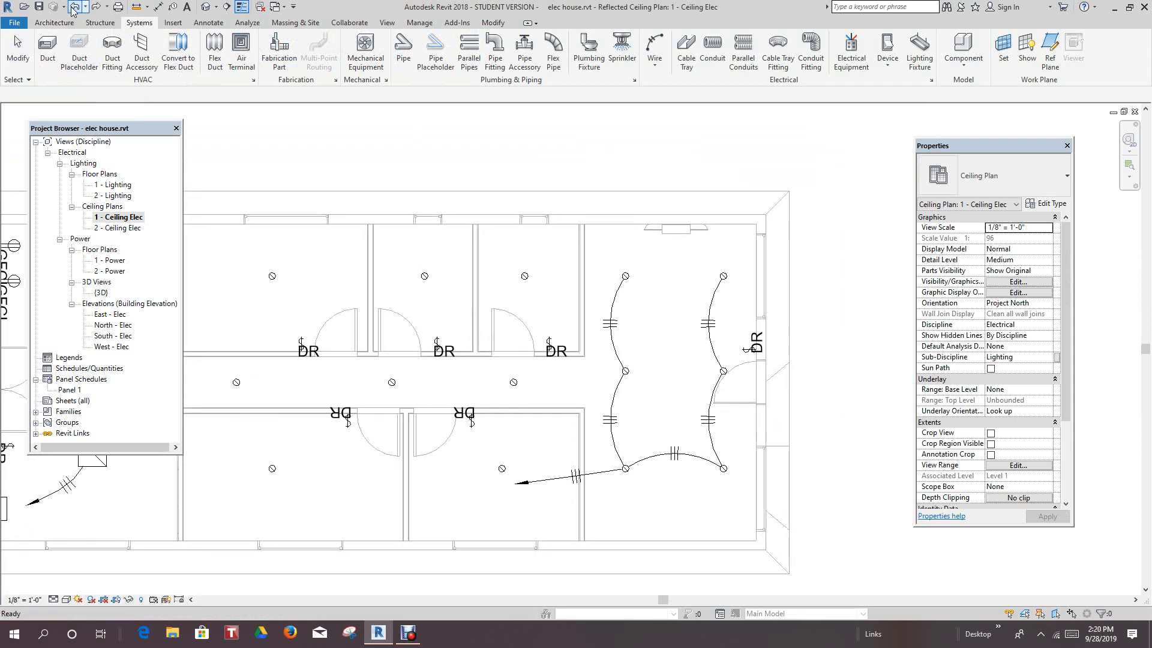
Step: Undo the creation of the laundry room light's switch system and check the fixture's remaining system assignments
{"action": "scroll", "coordinate": [323, 216], "scroll_direction": "down", "scroll_amount": 1}
{"action": "middle_click_drag", "start_coordinate": [323, 217], "coordinate": [490, 207]}
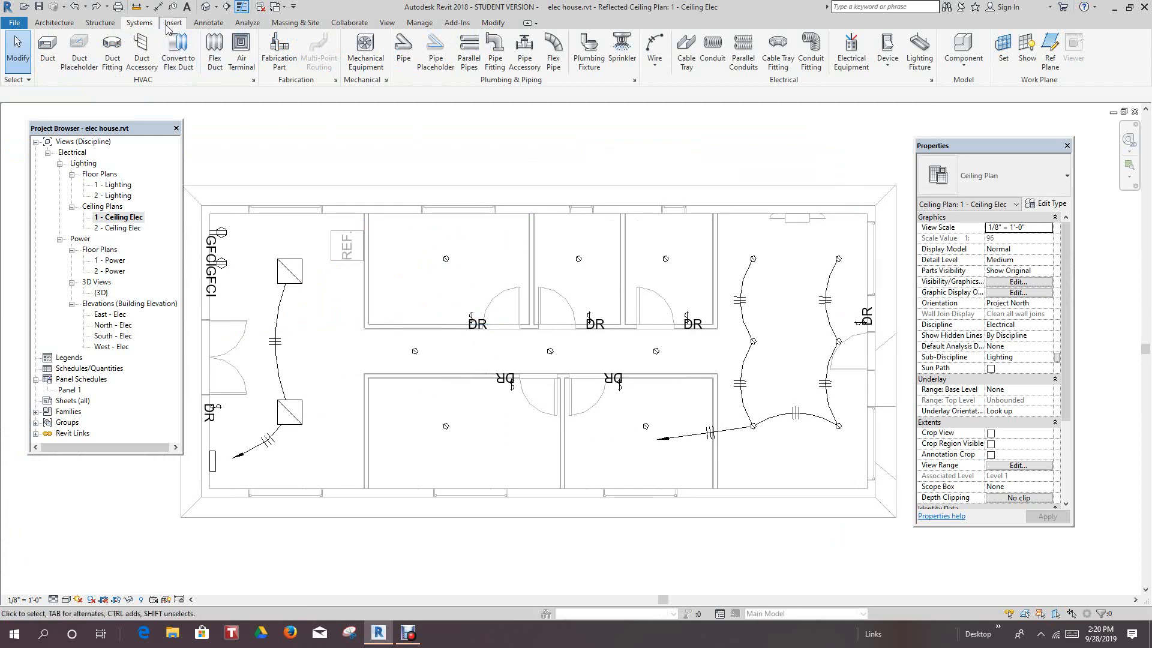
{"action": "left_click", "coordinate": [73, 7]}
{"action": "scroll", "coordinate": [508, 385], "scroll_direction": "down", "scroll_amount": 1}
{"action": "middle_click_drag", "start_coordinate": [507, 385], "coordinate": [564, 327]}
{"action": "scroll", "coordinate": [538, 265], "scroll_direction": "up", "scroll_amount": 2}
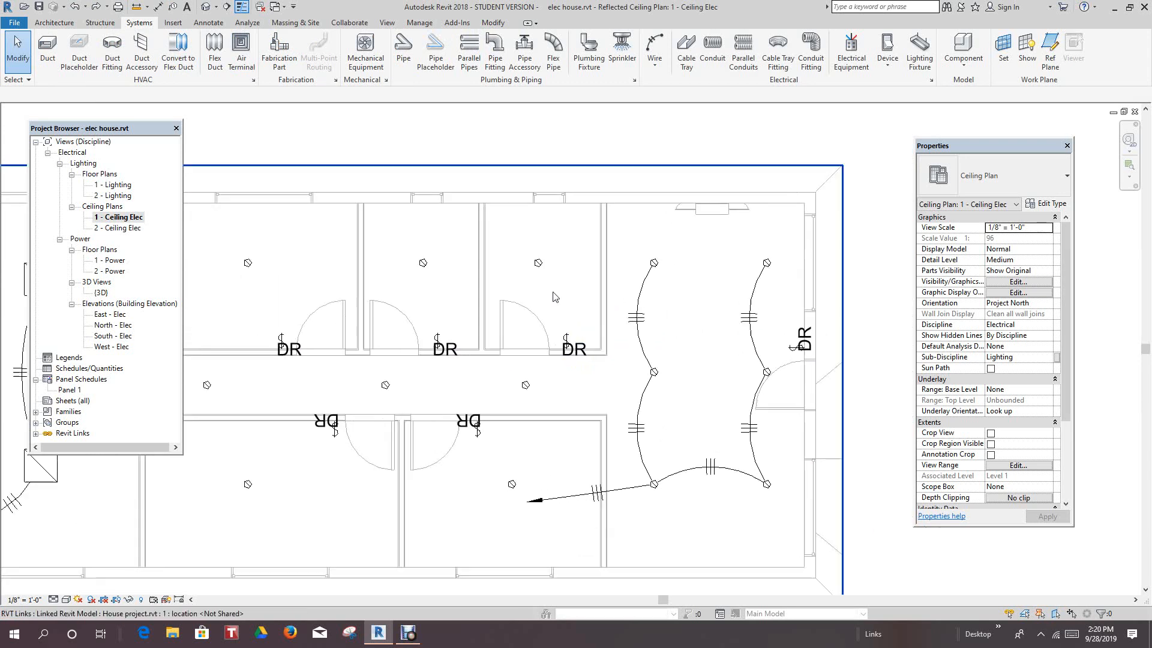
{"action": "left_click", "coordinate": [529, 249]}
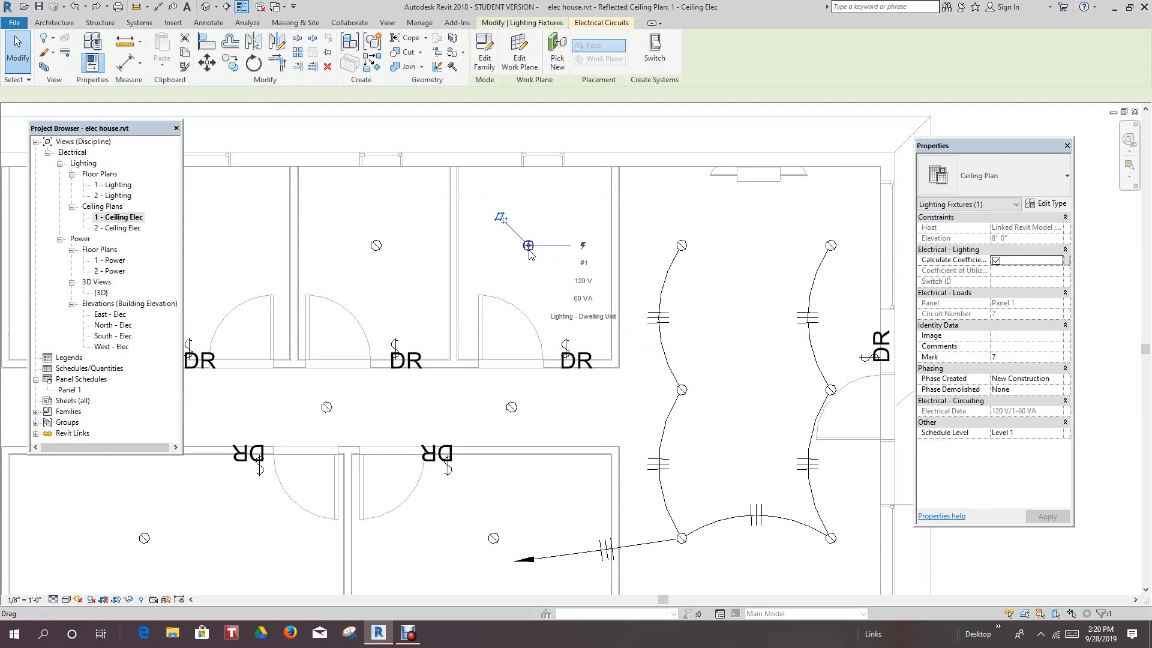
{"action": "key", "text": "Escape"}
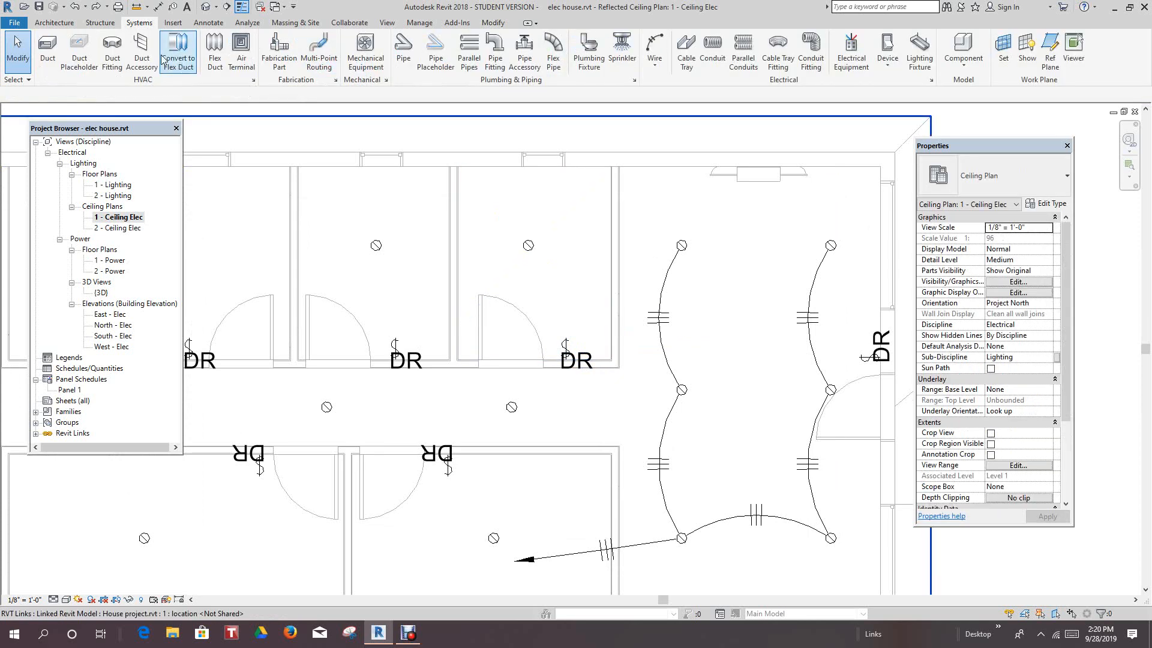
Step: Undo further back to the editing of the kitchen/dining fixtures' switch system
{"action": "left_click", "coordinate": [74, 7]}
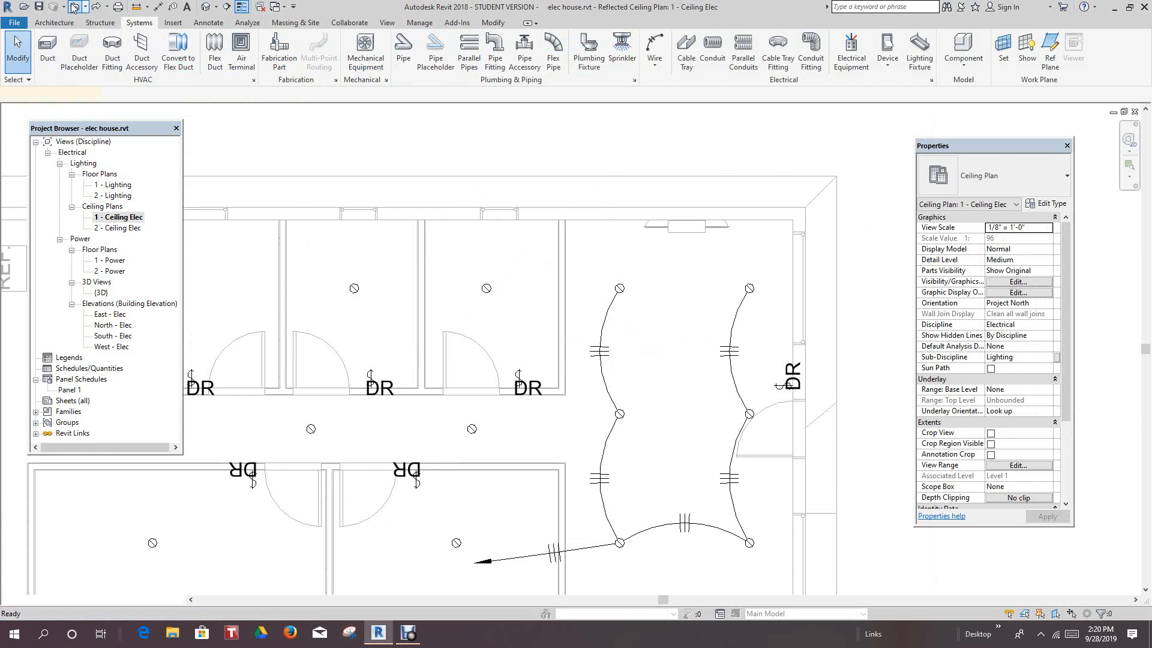
{"action": "left_click", "coordinate": [74, 7]}
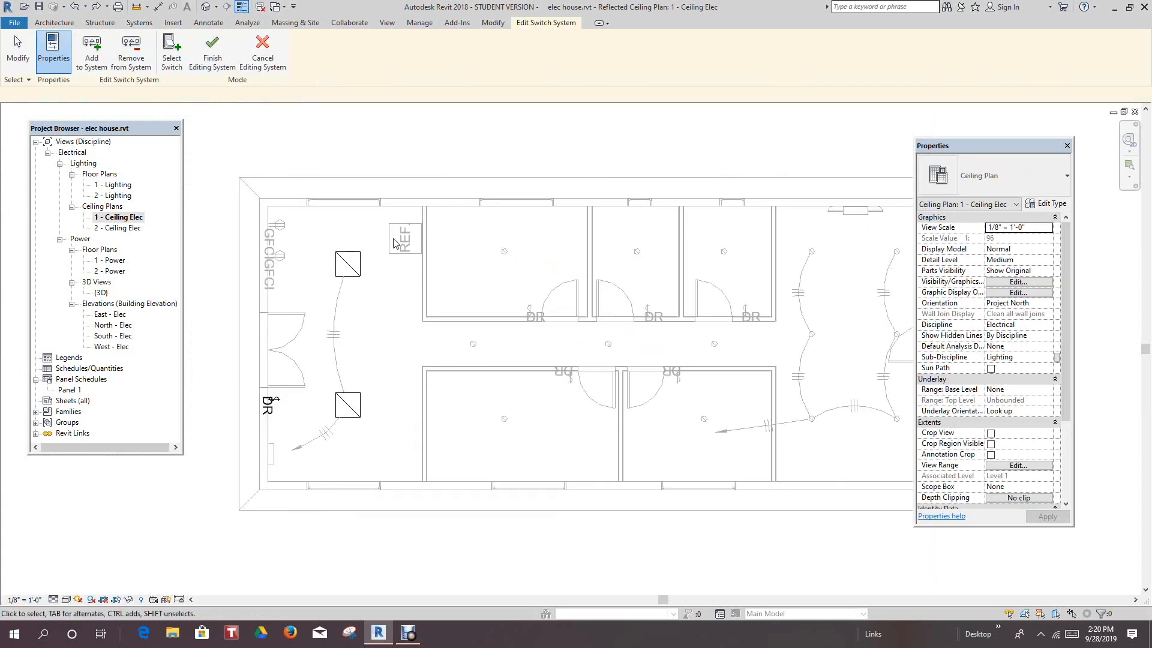
{"action": "scroll", "coordinate": [318, 161], "scroll_direction": "down", "scroll_amount": 2}
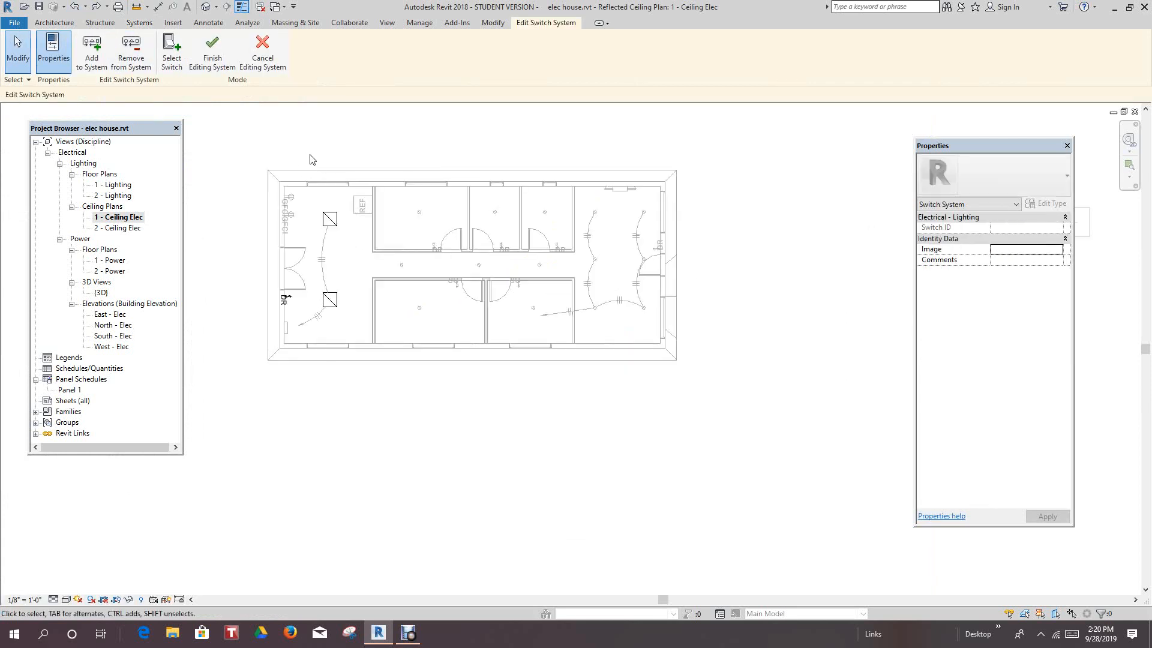
Step: Cancel the switch system editing, put the laundry room light on a Panel 1 power circuit and convert it to arc wire
{"action": "left_click", "coordinate": [263, 62]}
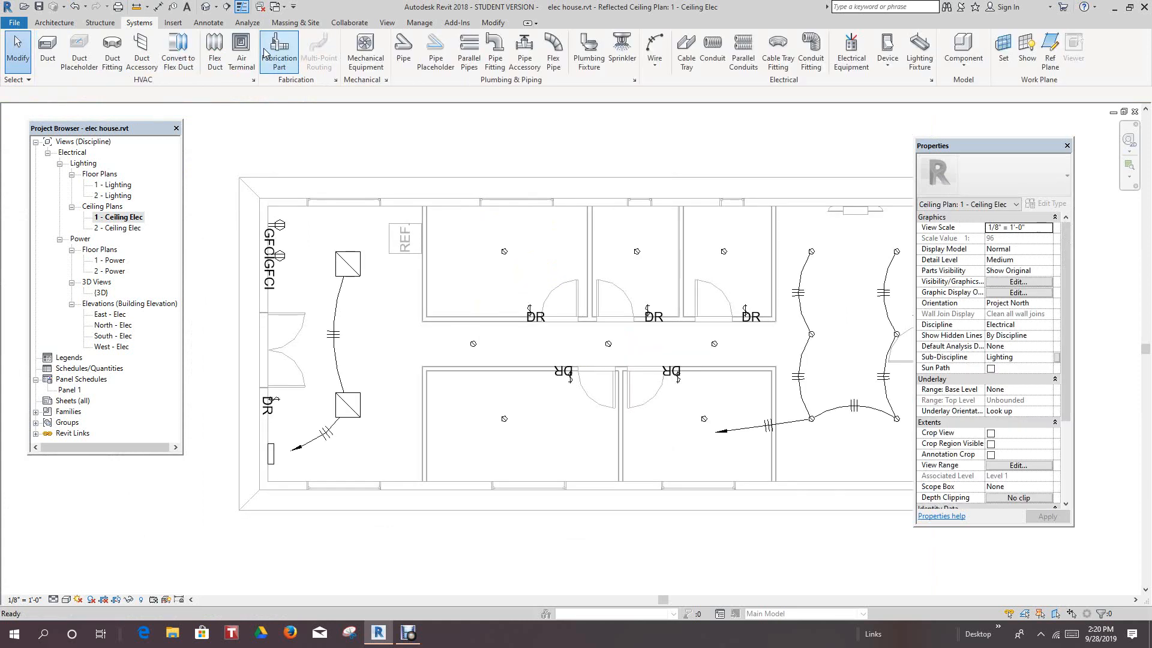
{"action": "scroll", "coordinate": [744, 313], "scroll_direction": "up", "scroll_amount": 1}
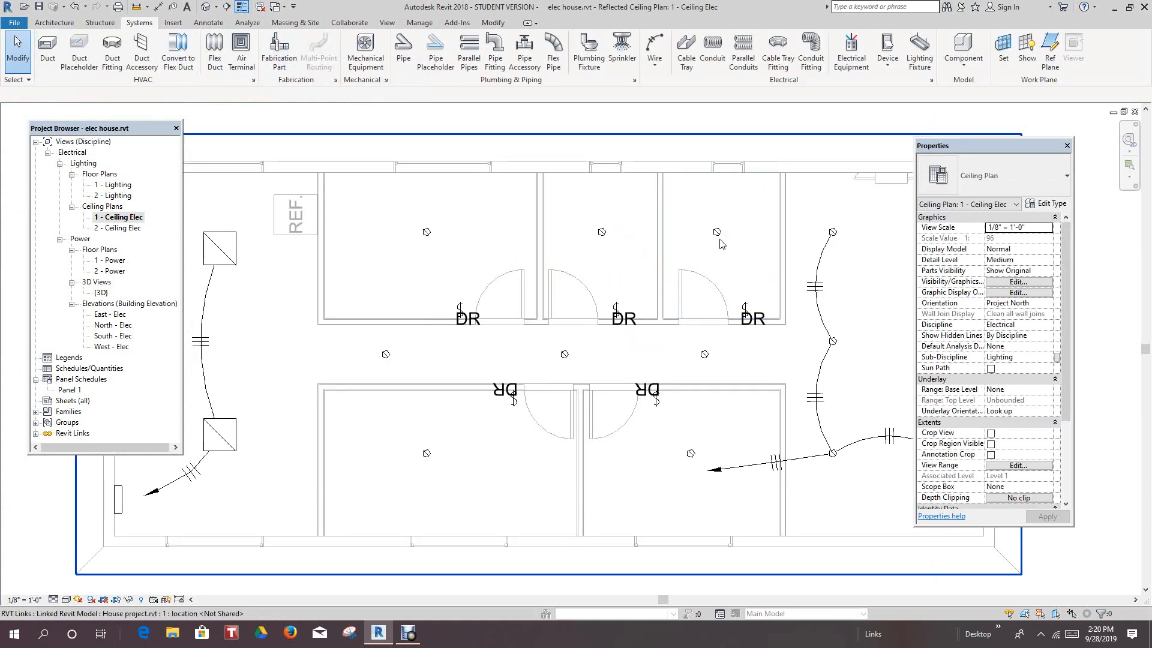
{"action": "left_click", "coordinate": [715, 235]}
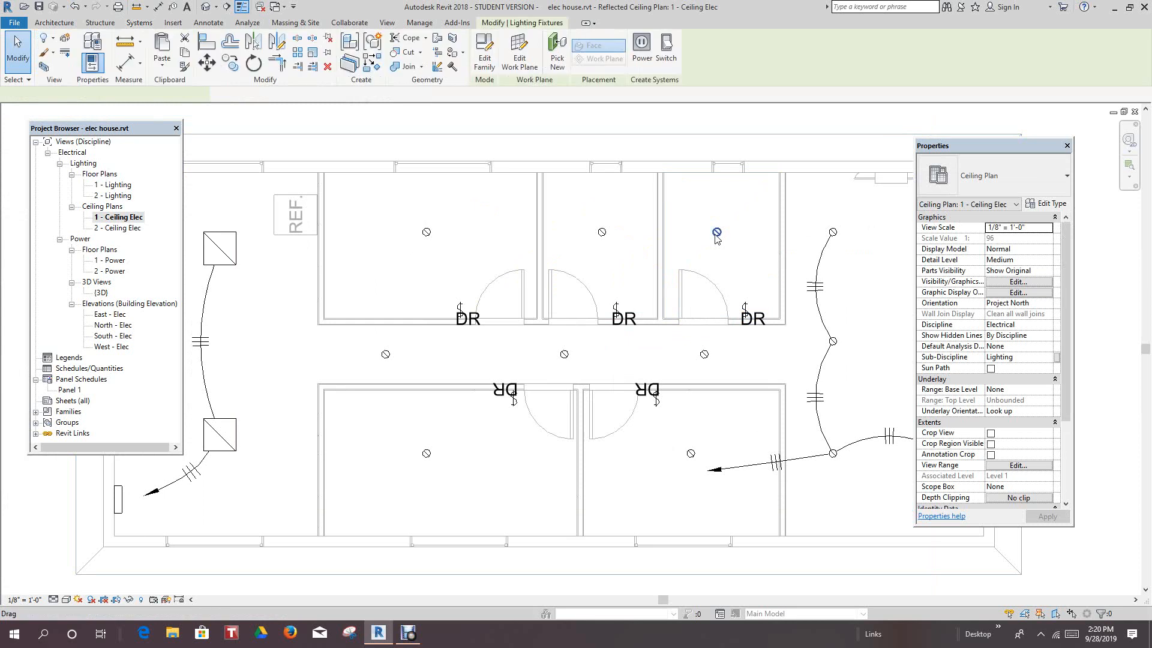
{"action": "left_click", "coordinate": [641, 42]}
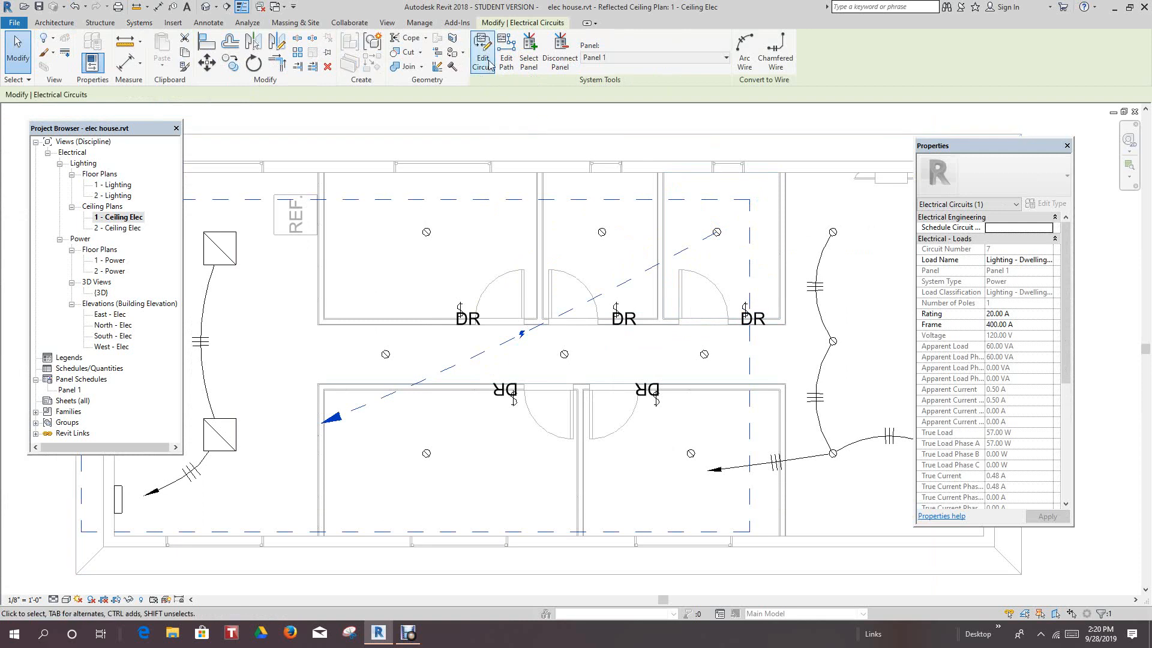
{"action": "left_click", "coordinate": [750, 45]}
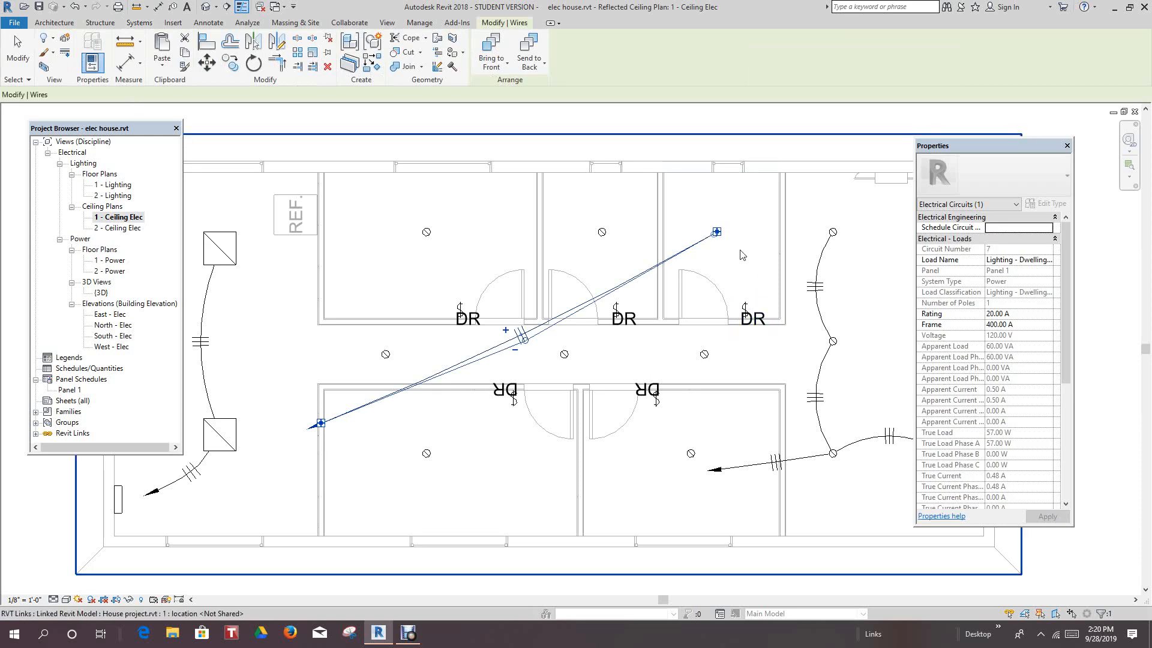
{"action": "scroll", "coordinate": [717, 240], "scroll_direction": "up", "scroll_amount": 1}
{"action": "key", "text": "Escape"}
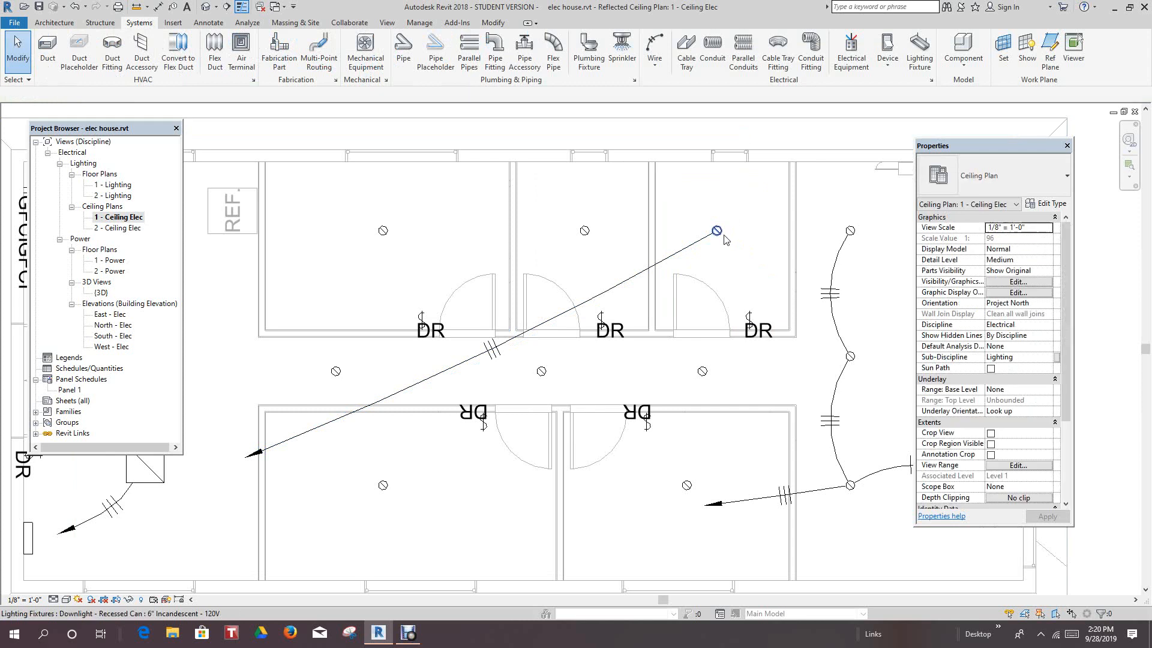
Step: Create a switch system for the laundry room light and assign it the switch beside that room's door
{"action": "left_click", "coordinate": [720, 233]}
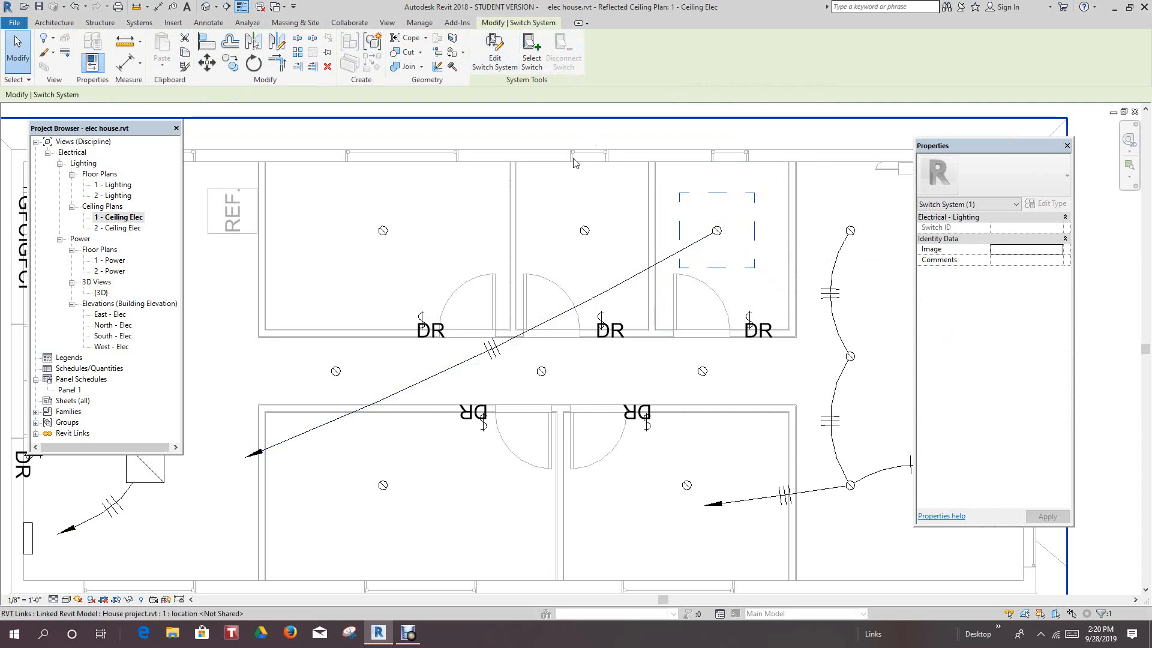
{"action": "left_click", "coordinate": [535, 49]}
{"action": "left_click", "coordinate": [755, 316]}
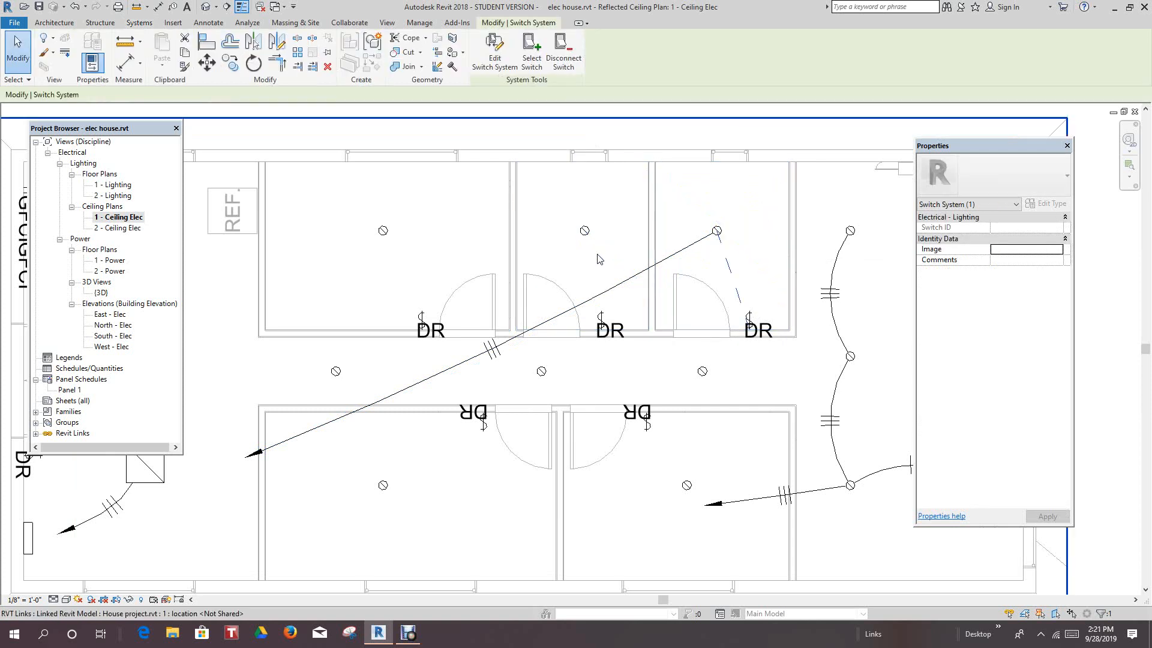
Step: Reshape the laundry room's home-run wire by moving its middle vertex slightly down to give it more curve
{"action": "left_click", "coordinate": [528, 331]}
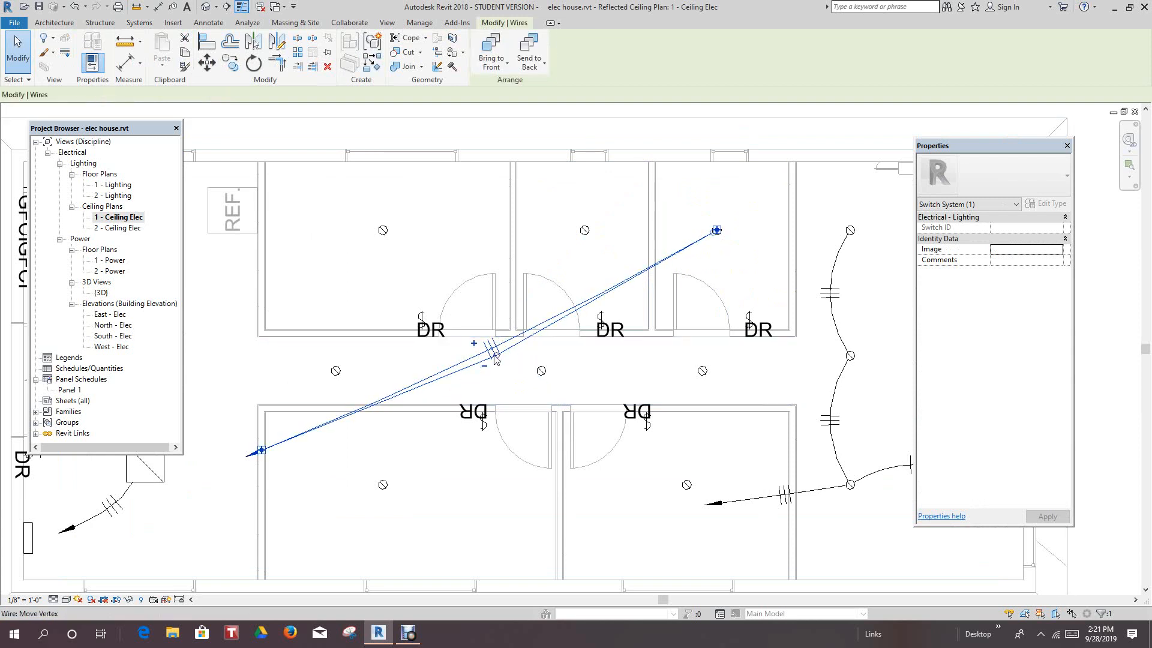
{"action": "left_click_drag", "start_coordinate": [496, 354], "coordinate": [509, 379]}
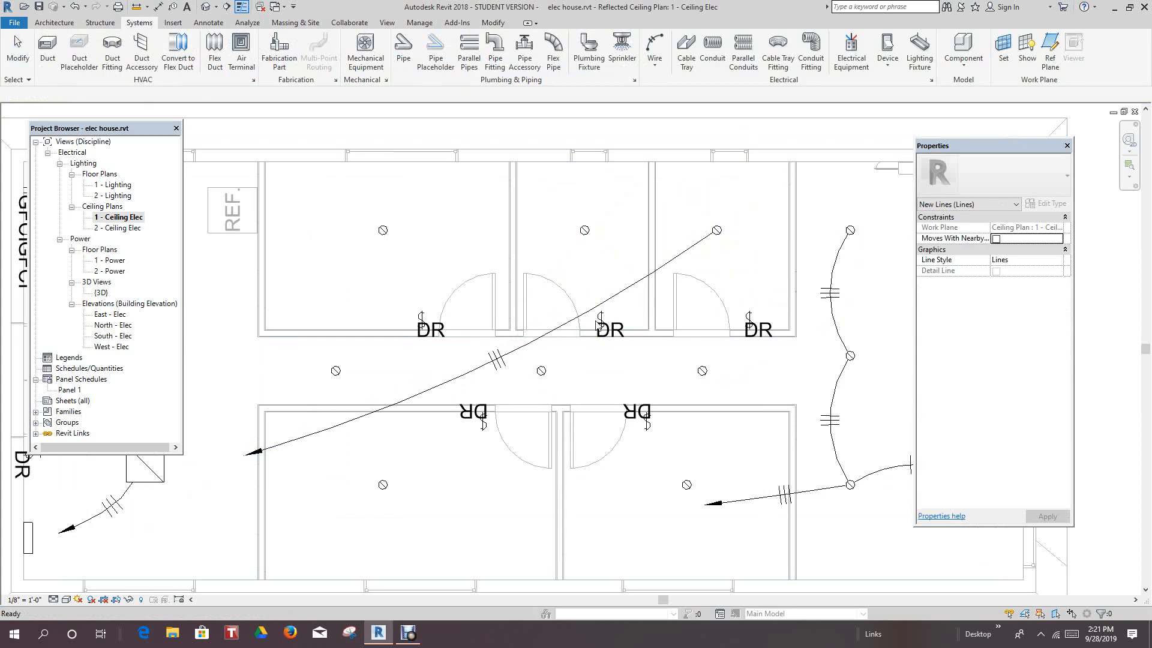
{"action": "scroll", "coordinate": [588, 318], "scroll_direction": "down", "scroll_amount": 1}
{"action": "scroll", "coordinate": [588, 252], "scroll_direction": "up", "scroll_amount": 2}
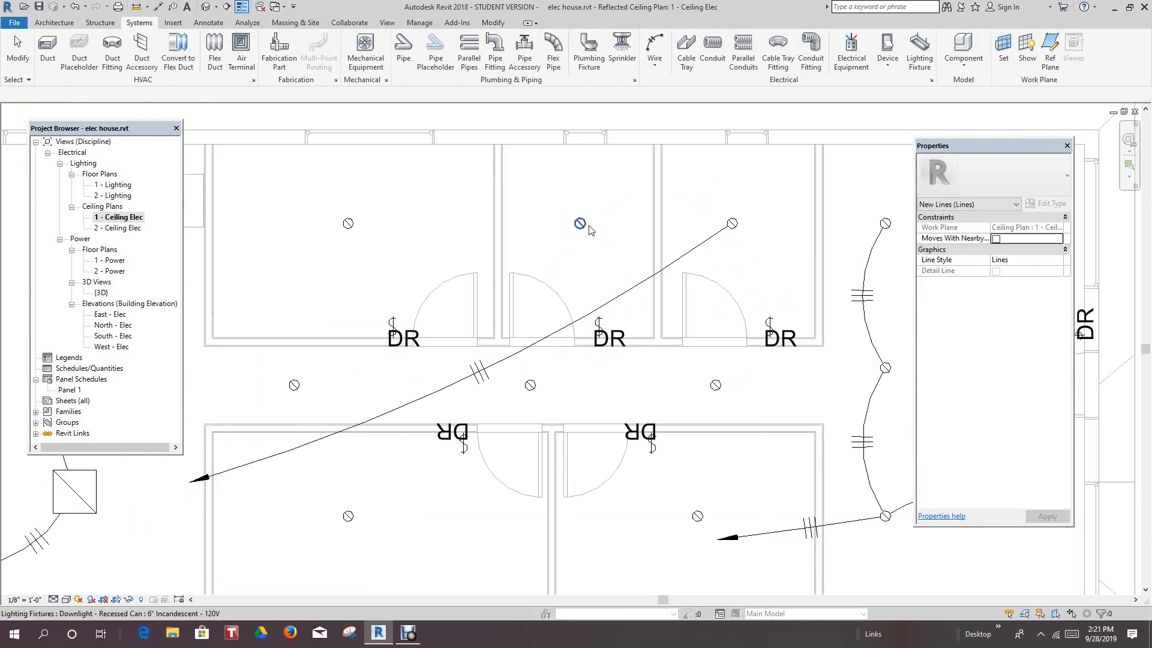
{"action": "key", "text": "Escape"}
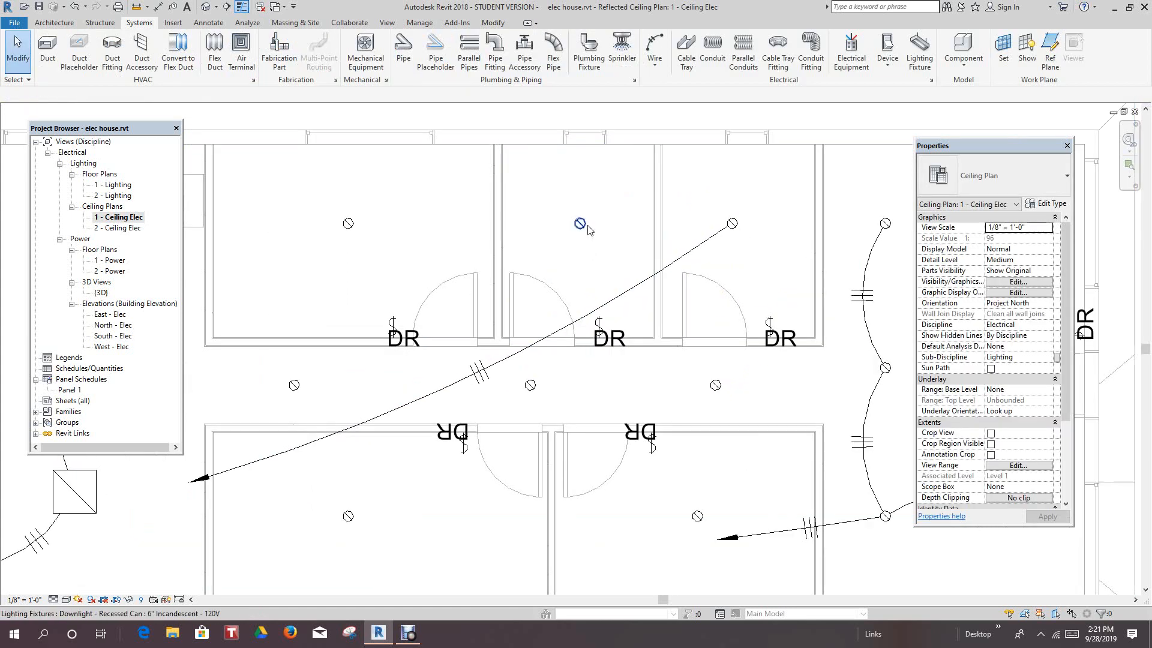
Step: Place a Door lighting switch on the hallway's upper wall at the end next to the kitchen/dining room
{"action": "scroll", "coordinate": [663, 336], "scroll_direction": "down", "scroll_amount": 1}
{"action": "scroll", "coordinate": [669, 342], "scroll_direction": "down", "scroll_amount": 2}
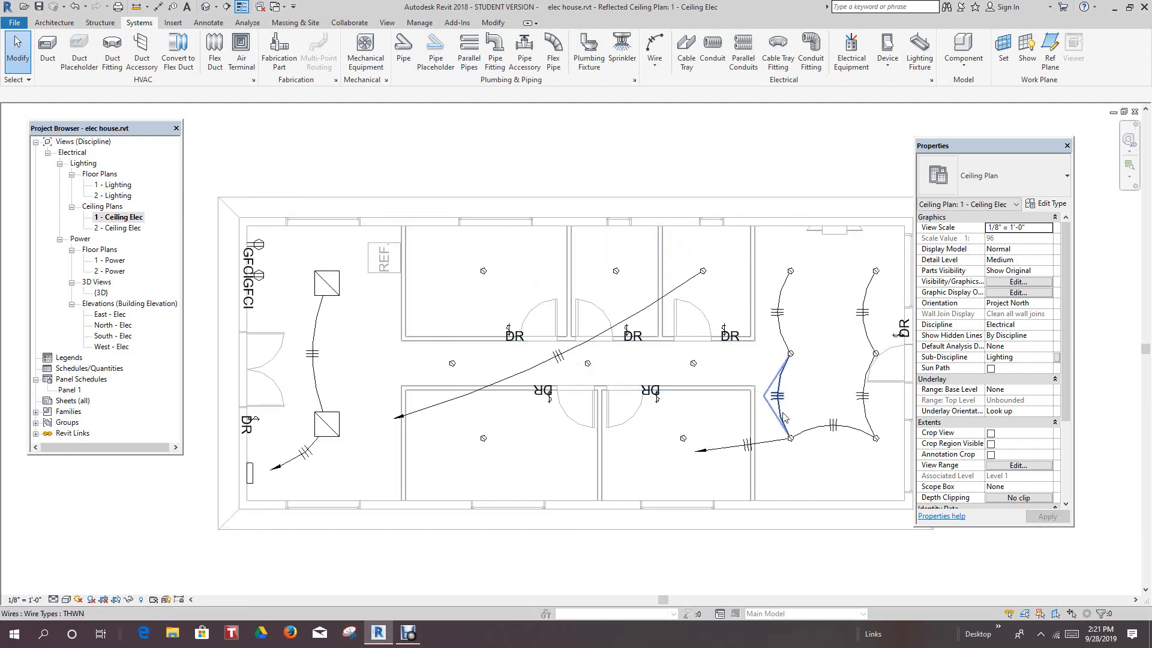
{"action": "scroll", "coordinate": [767, 387], "scroll_direction": "up", "scroll_amount": 2}
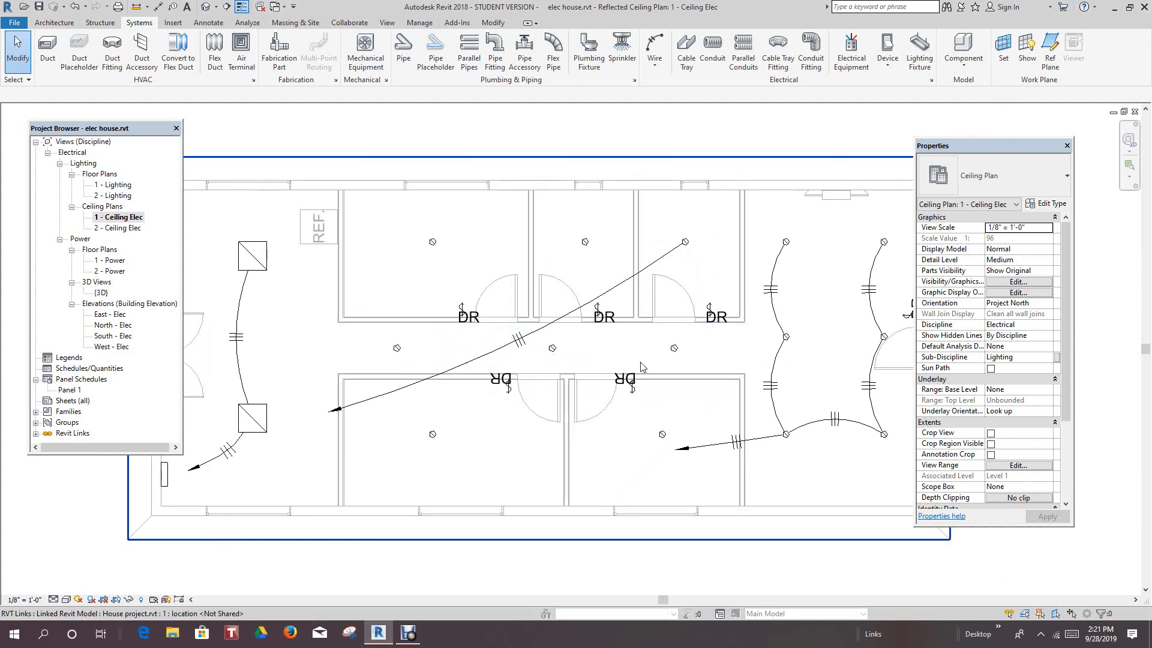
{"action": "scroll", "coordinate": [359, 354], "scroll_direction": "up", "scroll_amount": 2}
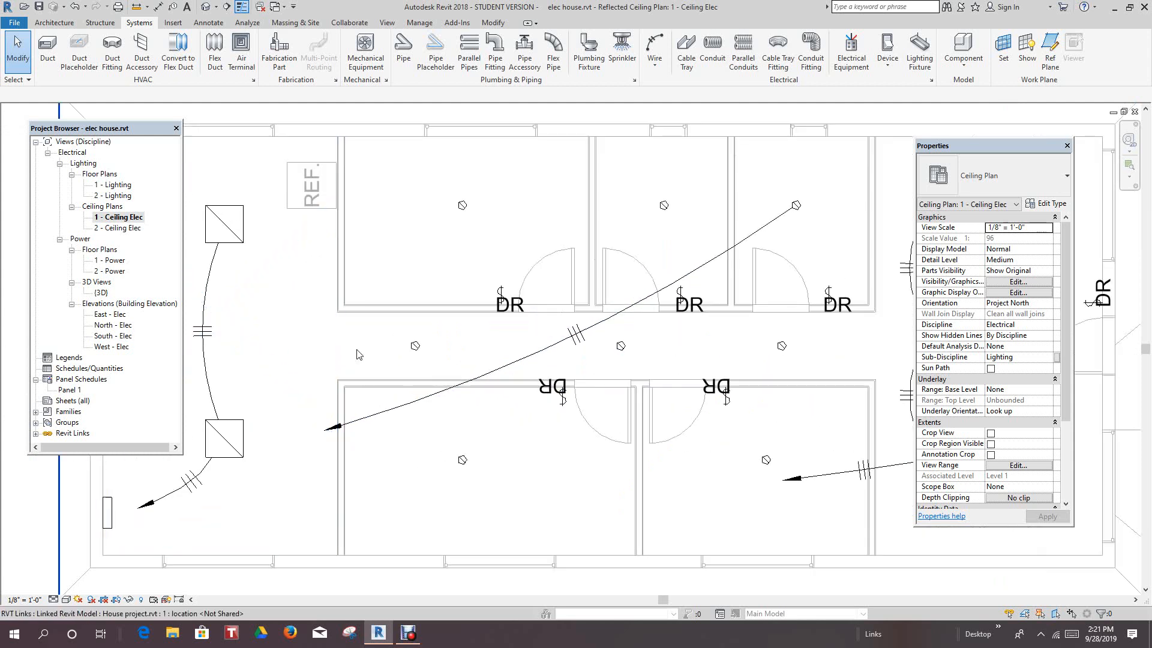
{"action": "scroll", "coordinate": [366, 358], "scroll_direction": "down", "scroll_amount": 1}
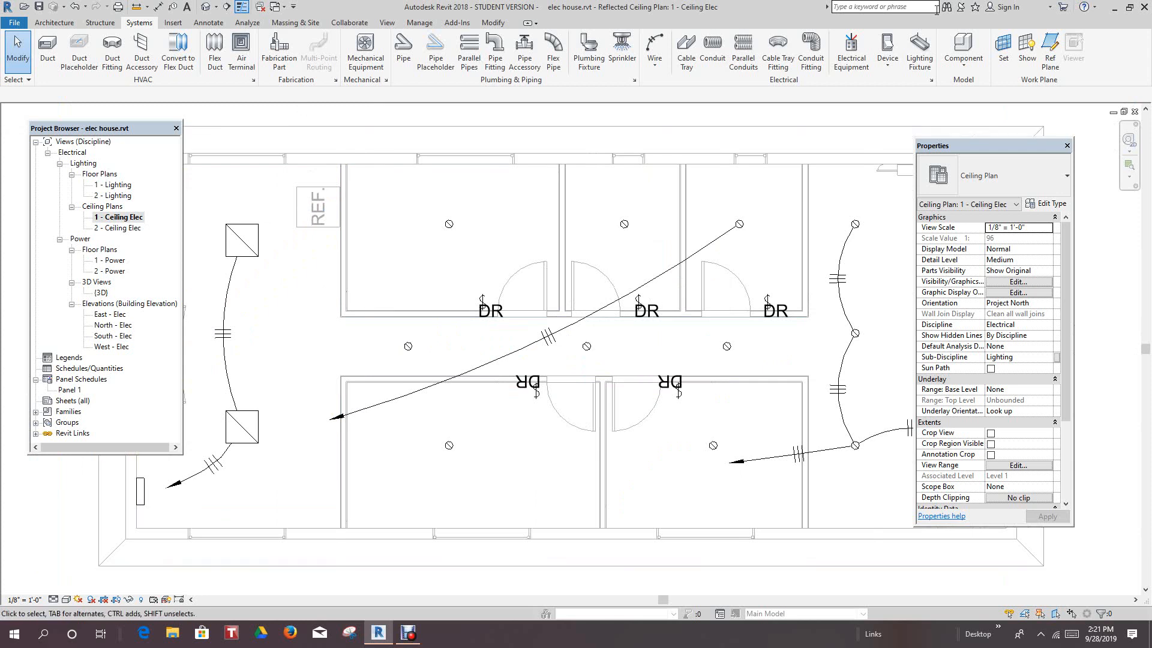
{"action": "left_click", "coordinate": [885, 49]}
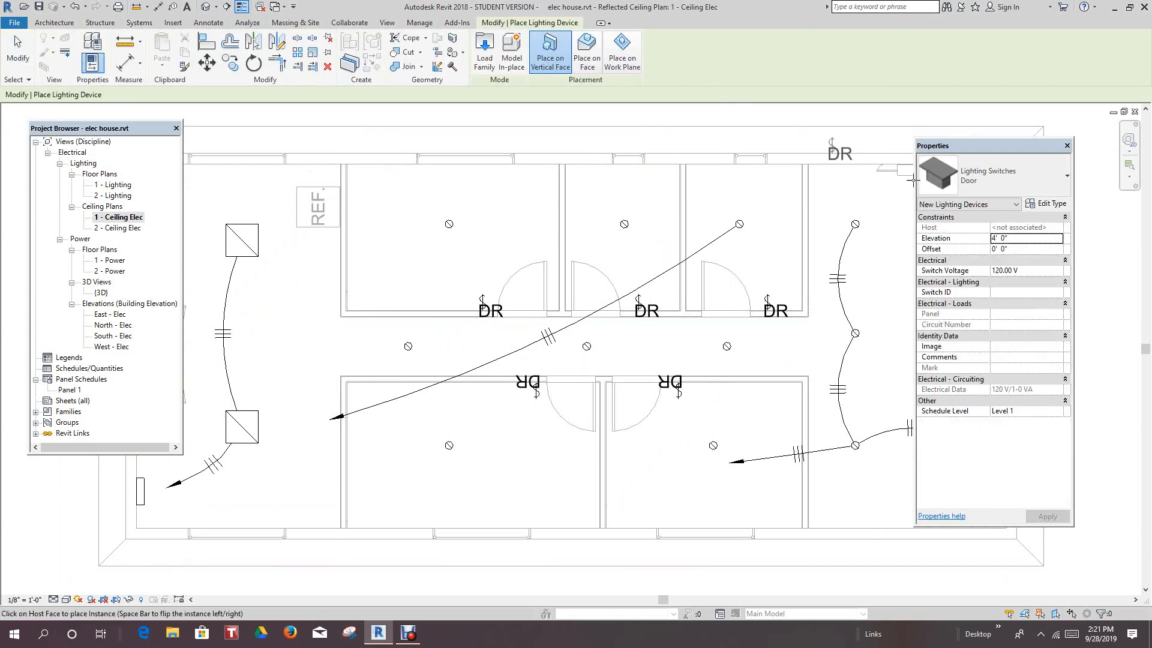
{"action": "left_click", "coordinate": [1057, 180]}
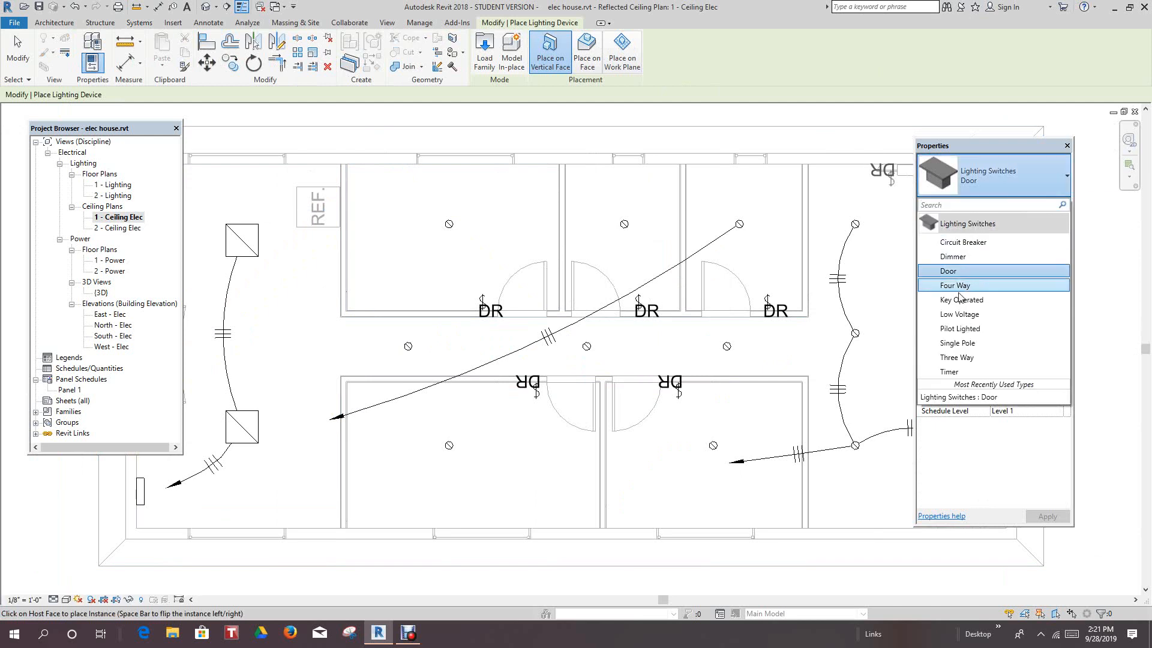
{"action": "left_click", "coordinate": [949, 271]}
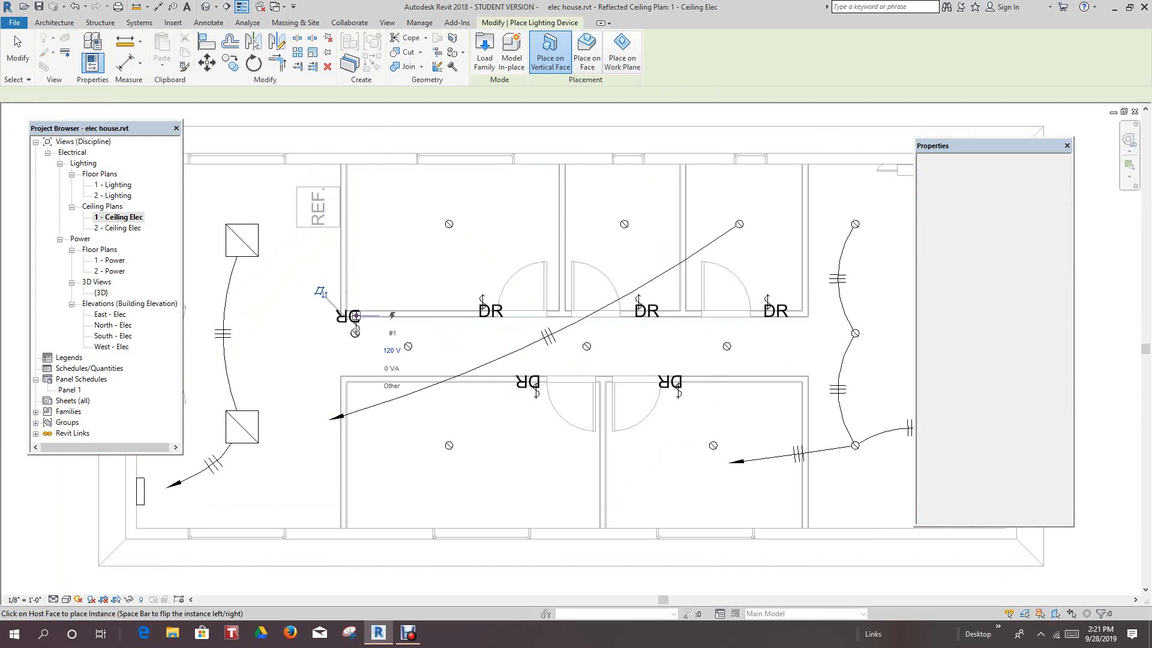
{"action": "key", "text": "Escape"}
{"action": "scroll", "coordinate": [307, 352], "scroll_direction": "down", "scroll_amount": 2}
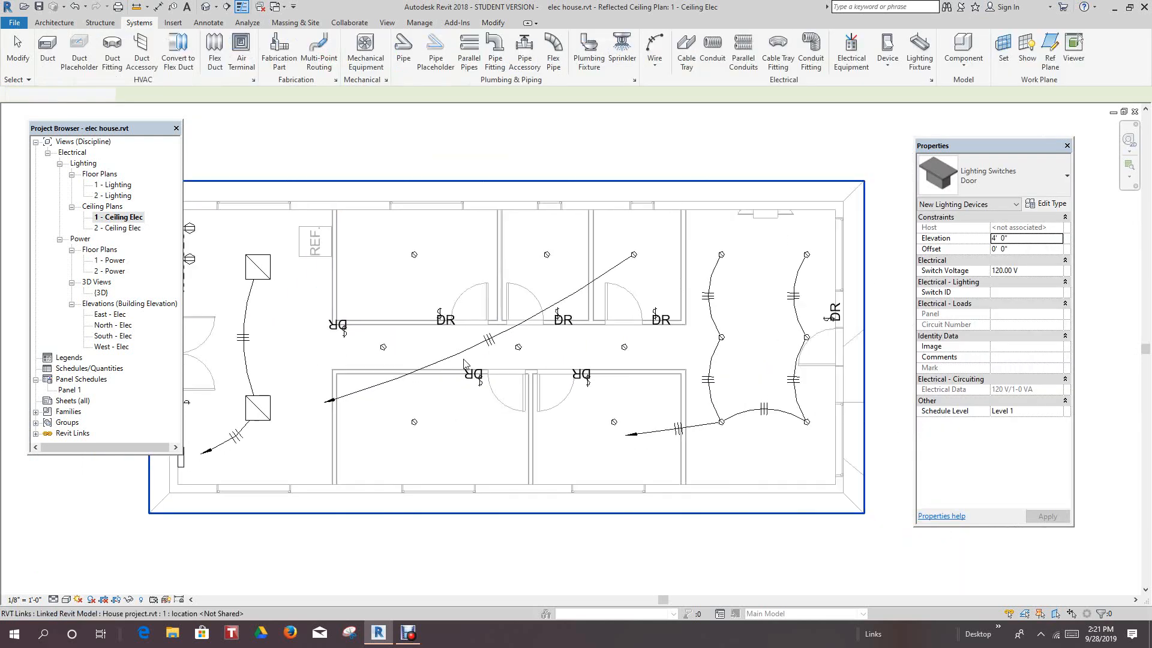
Step: Create a Panel 1 power circuit for the light in the middle upper room and convert it to arc wire
{"action": "scroll", "coordinate": [563, 311], "scroll_direction": "up", "scroll_amount": 4}
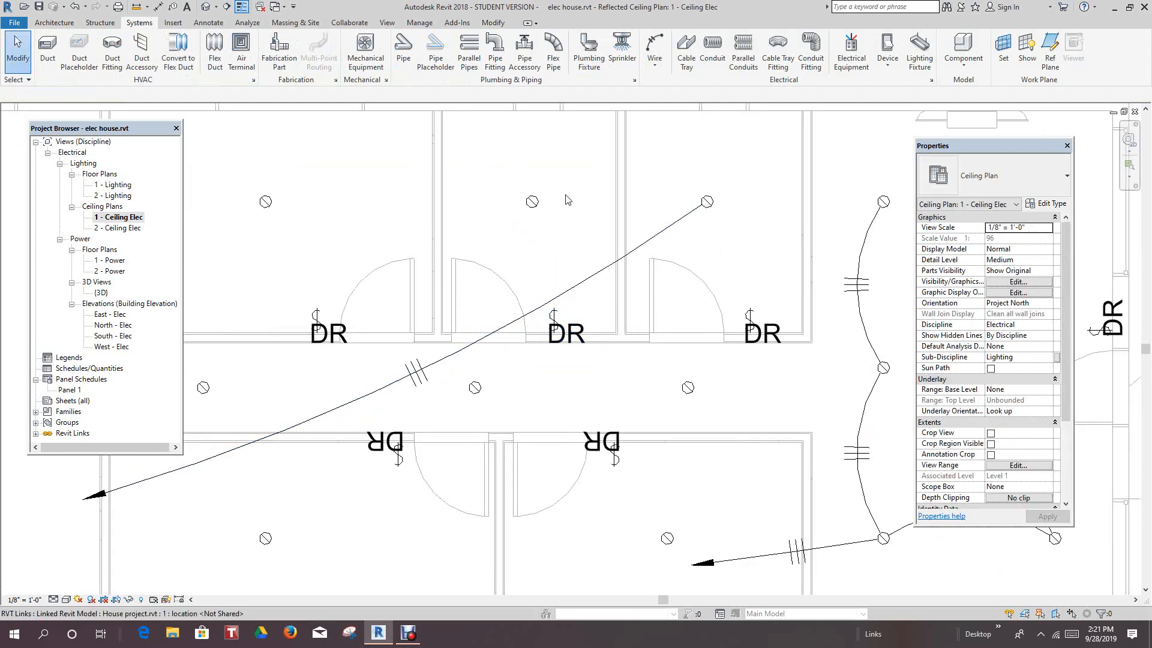
{"action": "scroll", "coordinate": [815, 180], "scroll_direction": "down", "scroll_amount": 1}
{"action": "middle_click_drag", "start_coordinate": [820, 176], "coordinate": [809, 197]}
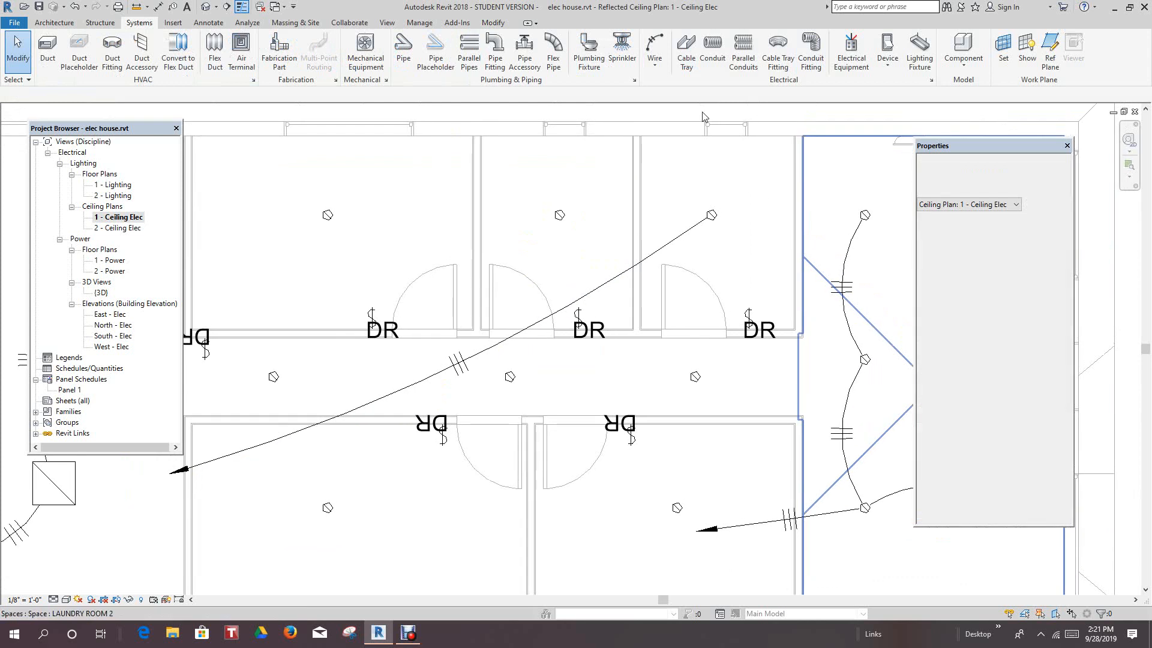
{"action": "left_click", "coordinate": [562, 221]}
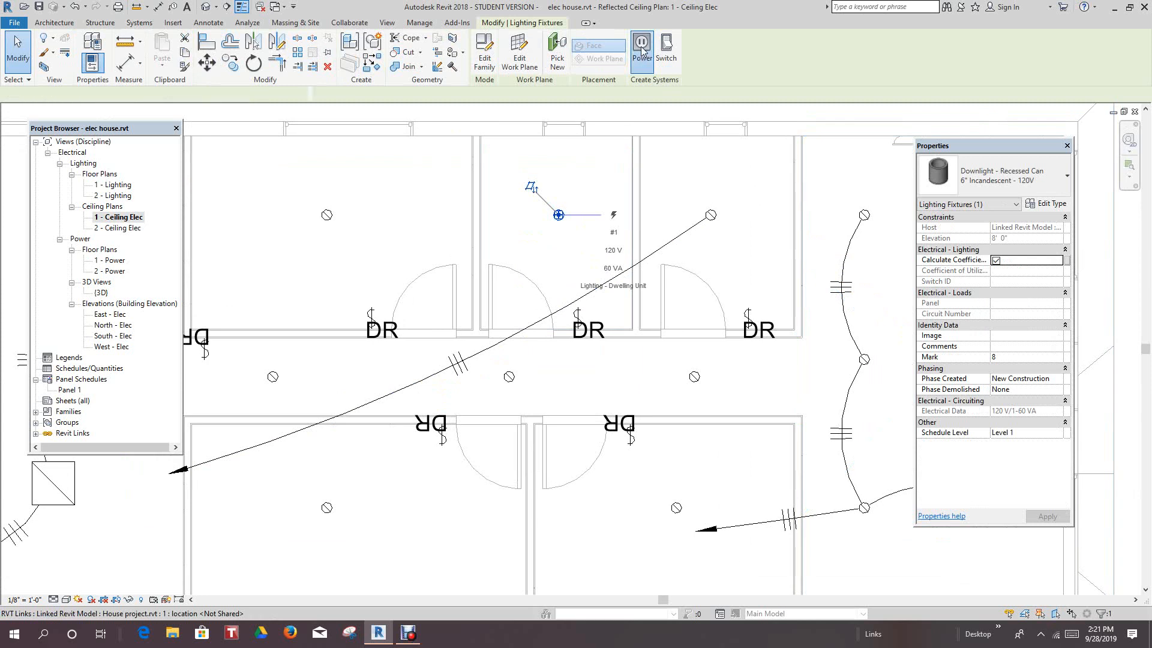
{"action": "left_click", "coordinate": [641, 51]}
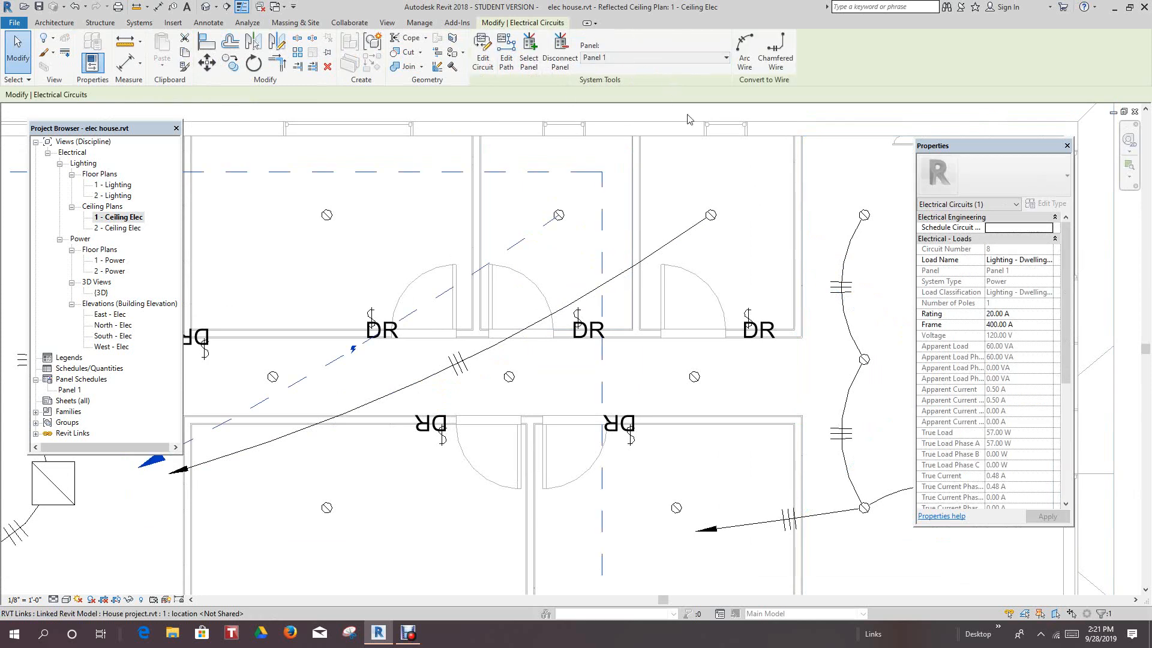
{"action": "left_click", "coordinate": [761, 41]}
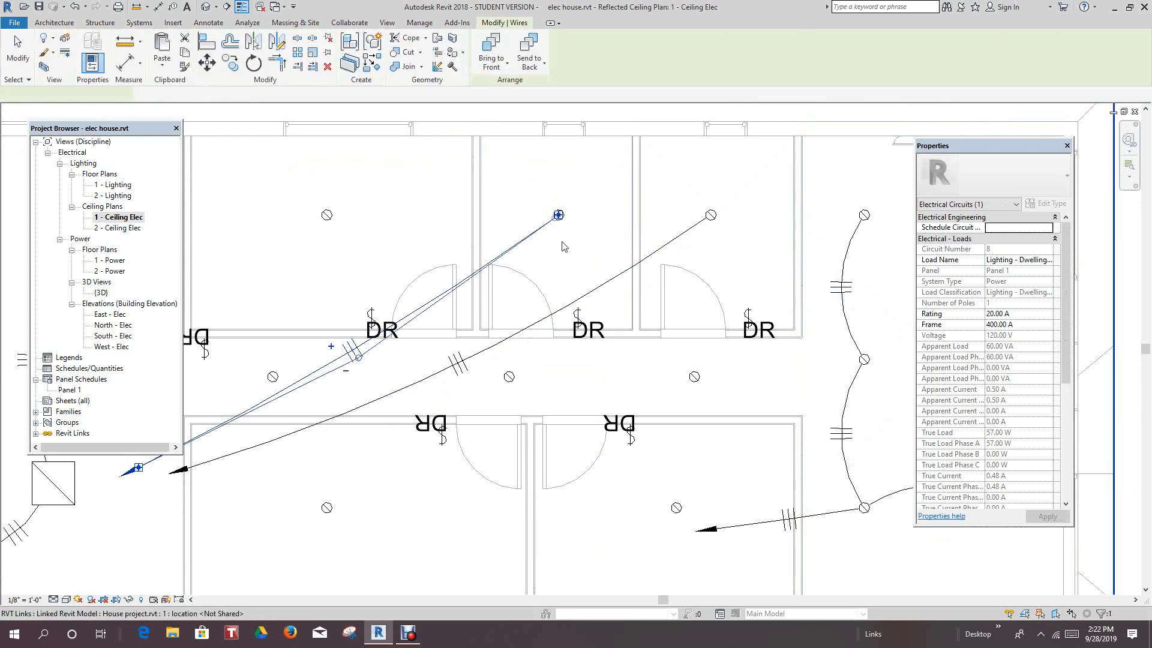
{"action": "key", "text": "Escape"}
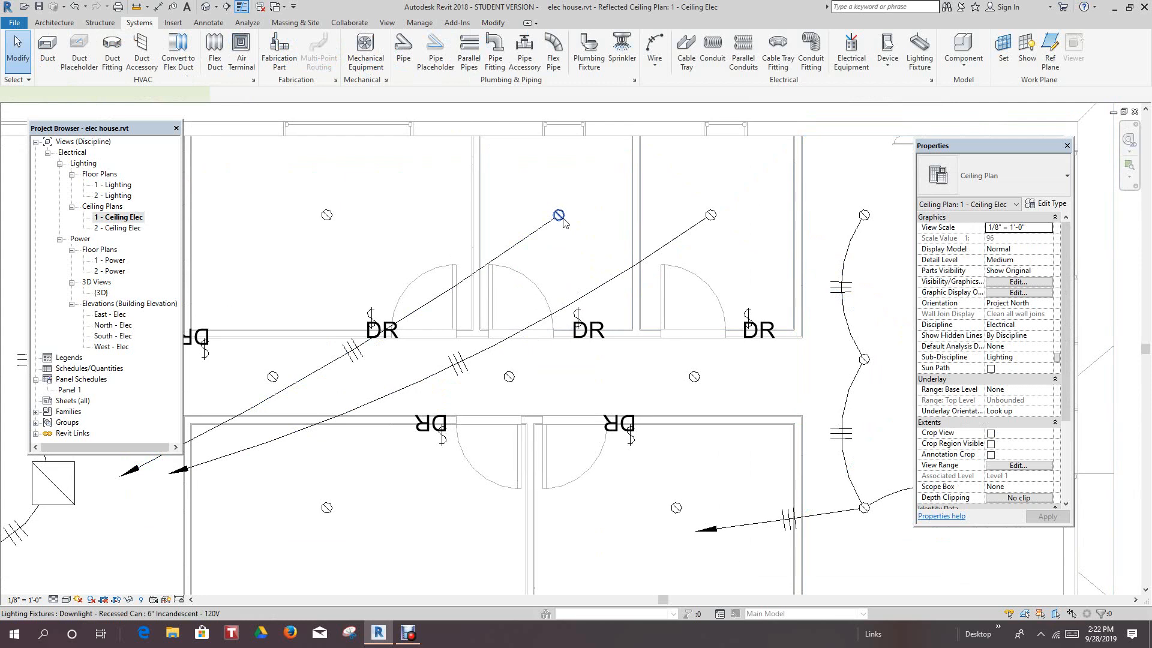
Step: Create a switch system for the middle upper room's light and assign it the switch beside that room's door
{"action": "left_click", "coordinate": [562, 220]}
{"action": "left_click", "coordinate": [656, 51]}
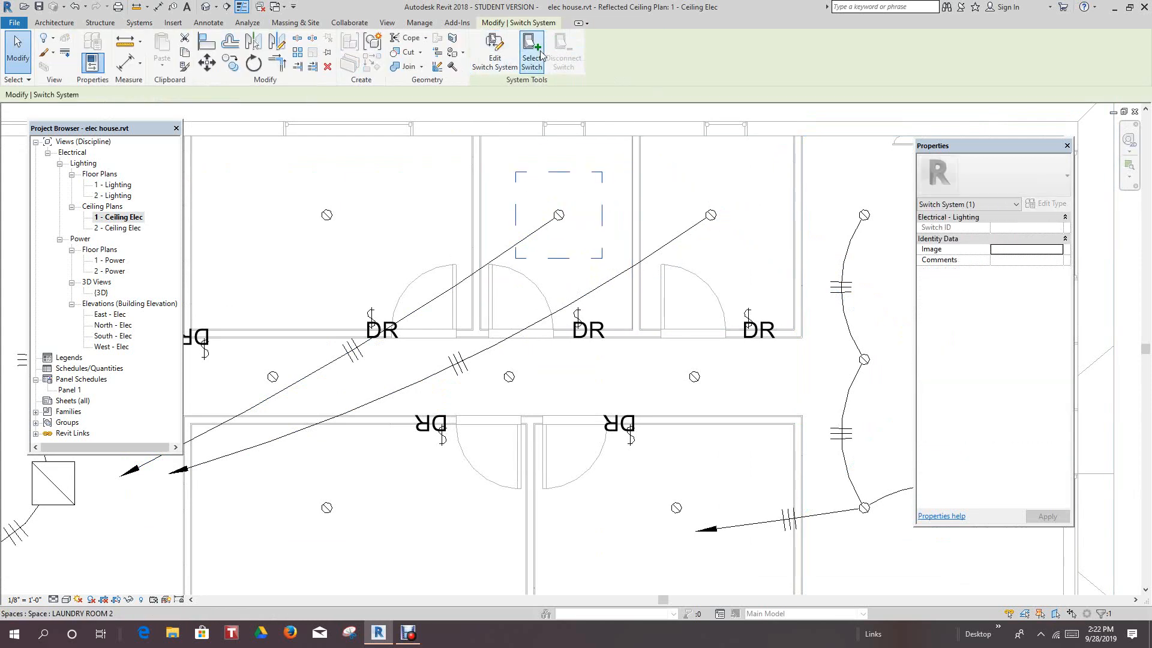
{"action": "key", "text": "Escape"}
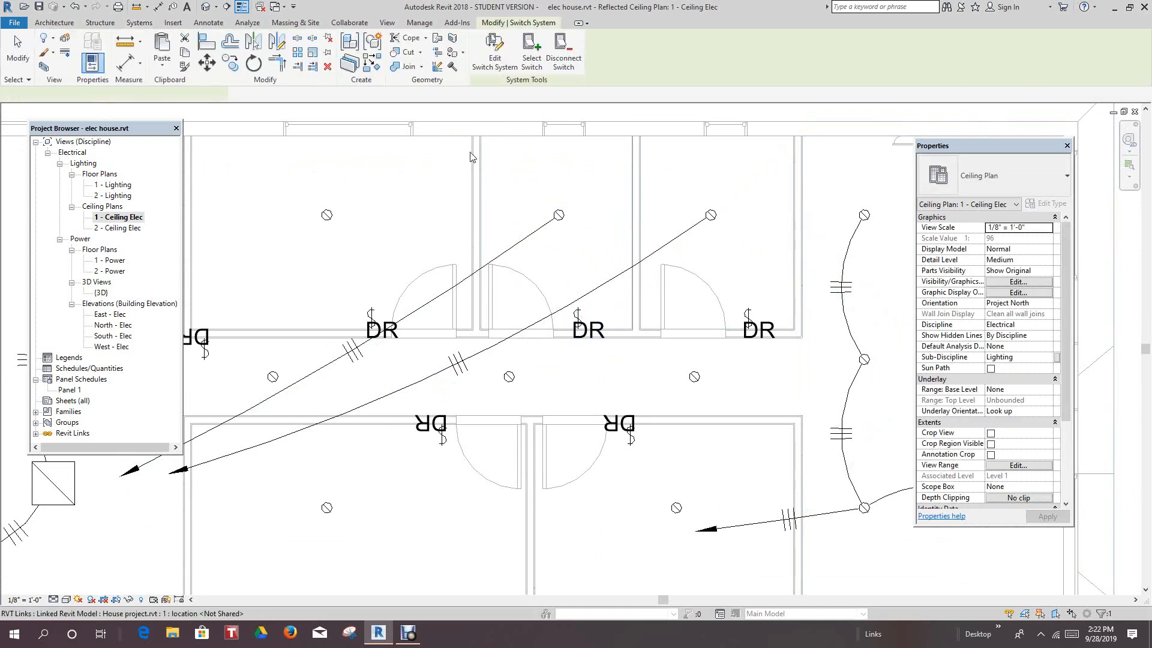
{"action": "left_click", "coordinate": [651, 262]}
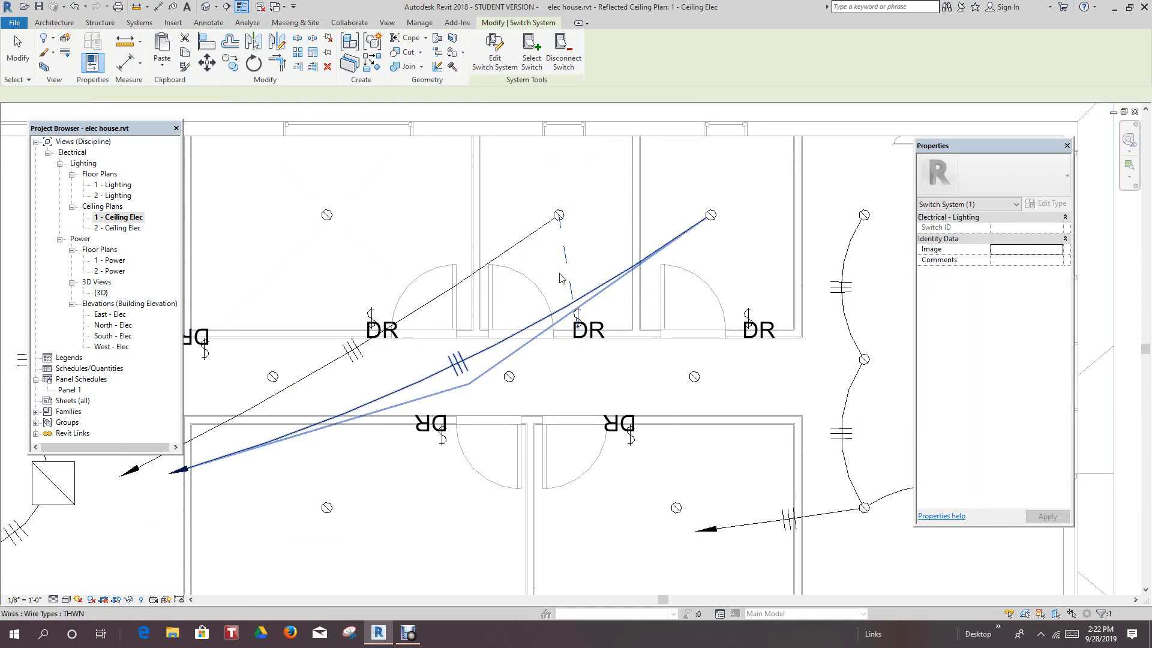
{"action": "scroll", "coordinate": [647, 258], "scroll_direction": "down", "scroll_amount": 2}
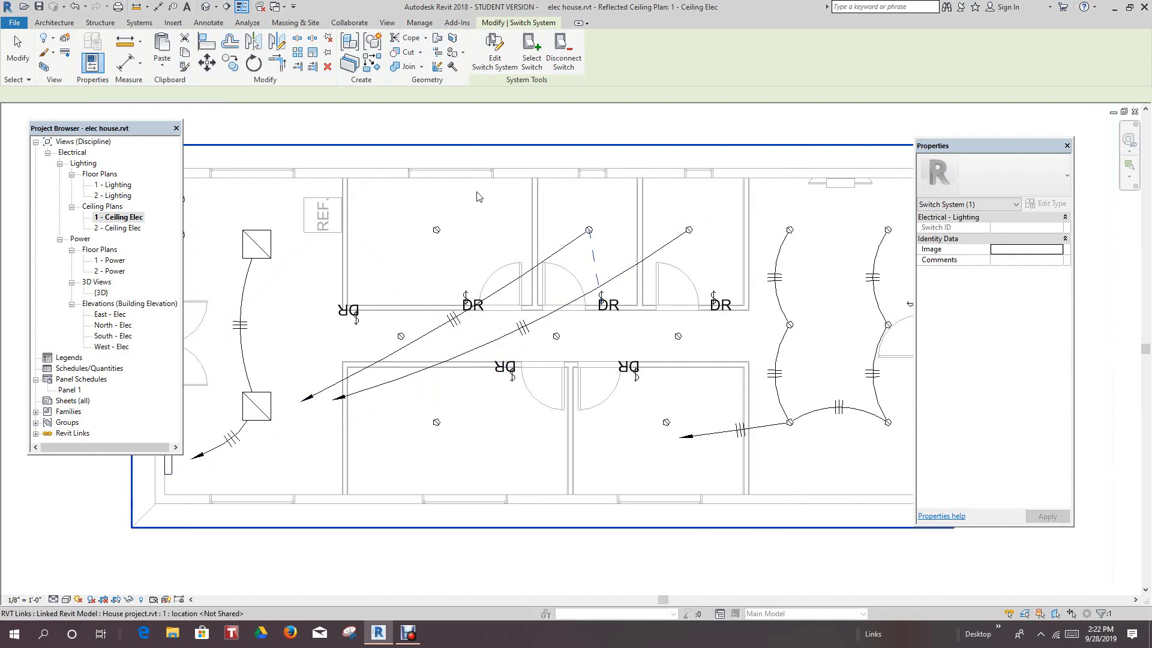
{"action": "left_click", "coordinate": [457, 126]}
Step: Create a Panel 1 power circuit for Bedroom 2's ceiling light
{"action": "scroll", "coordinate": [438, 227], "scroll_direction": "up", "scroll_amount": 1}
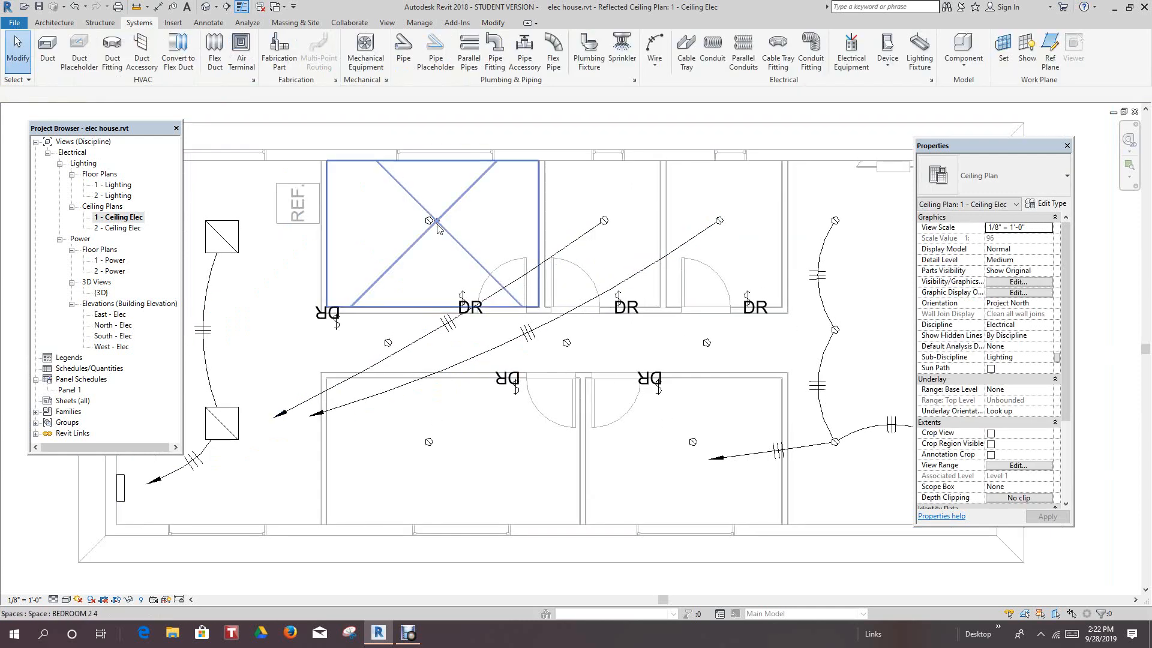
{"action": "left_click", "coordinate": [429, 222]}
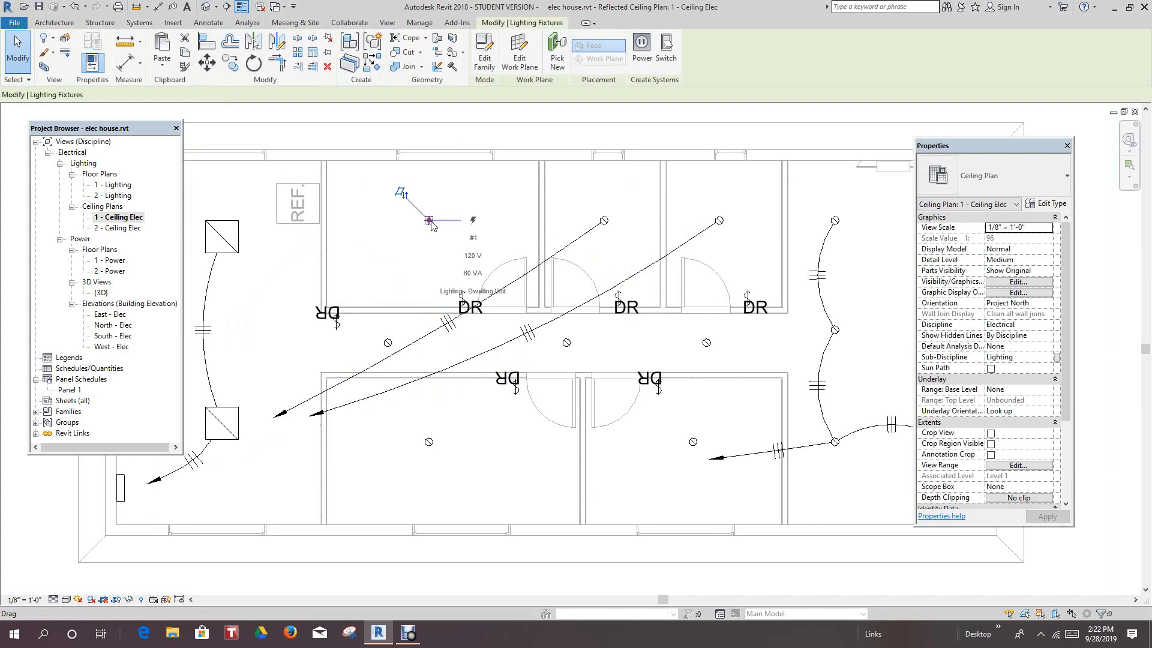
{"action": "left_click", "coordinate": [652, 42]}
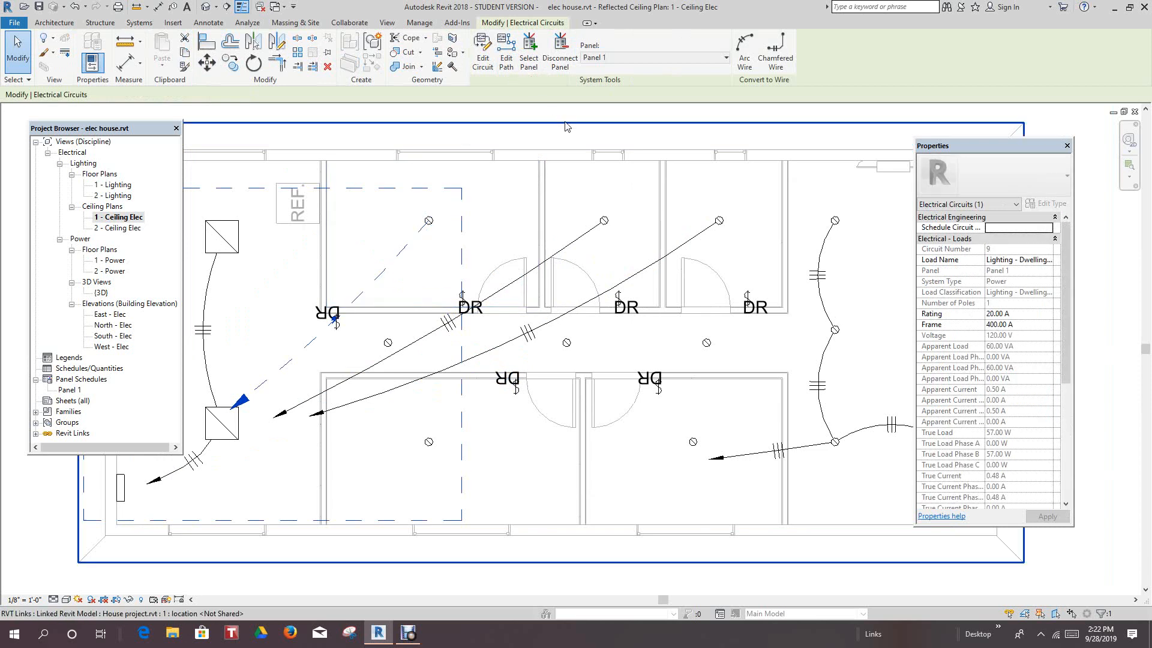
{"action": "key", "text": "Escape"}
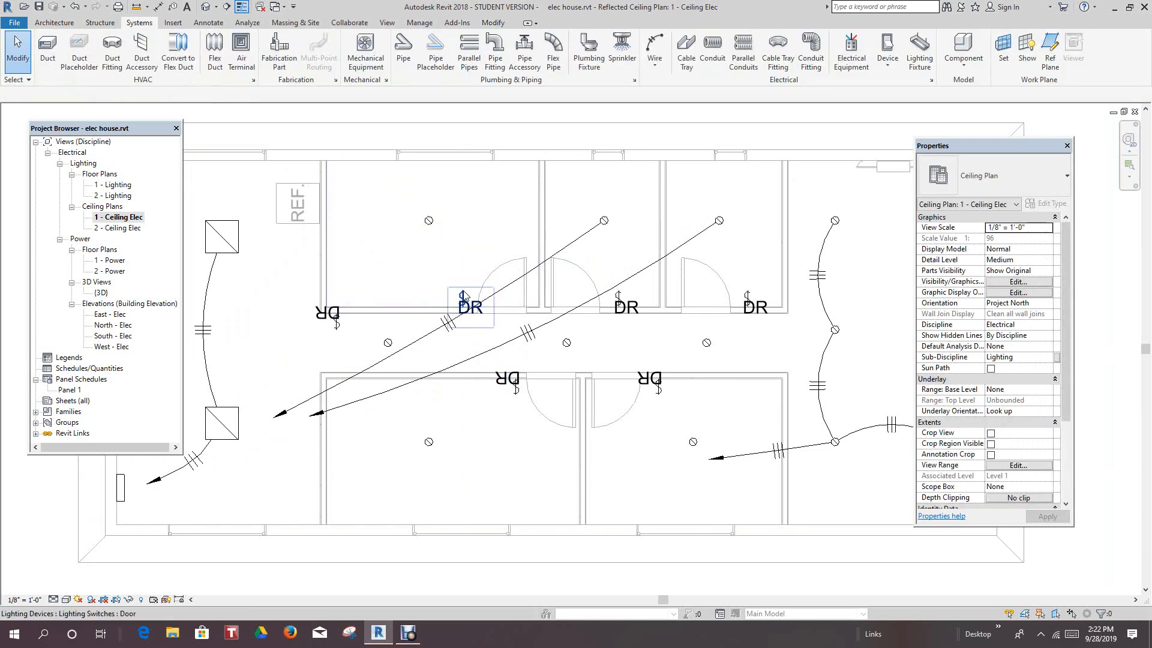
Step: Create a switch system for Bedroom 2's ceiling light and try to assign it the switch beside the room's door
{"action": "left_click", "coordinate": [465, 297]}
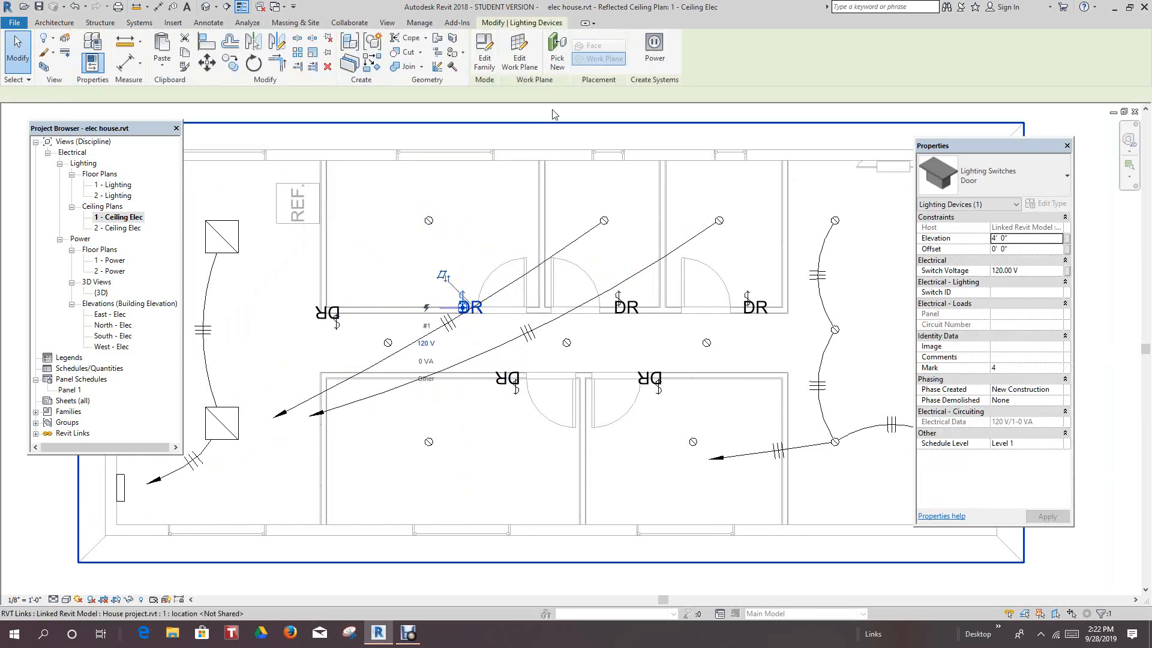
{"action": "left_click", "coordinate": [609, 114]}
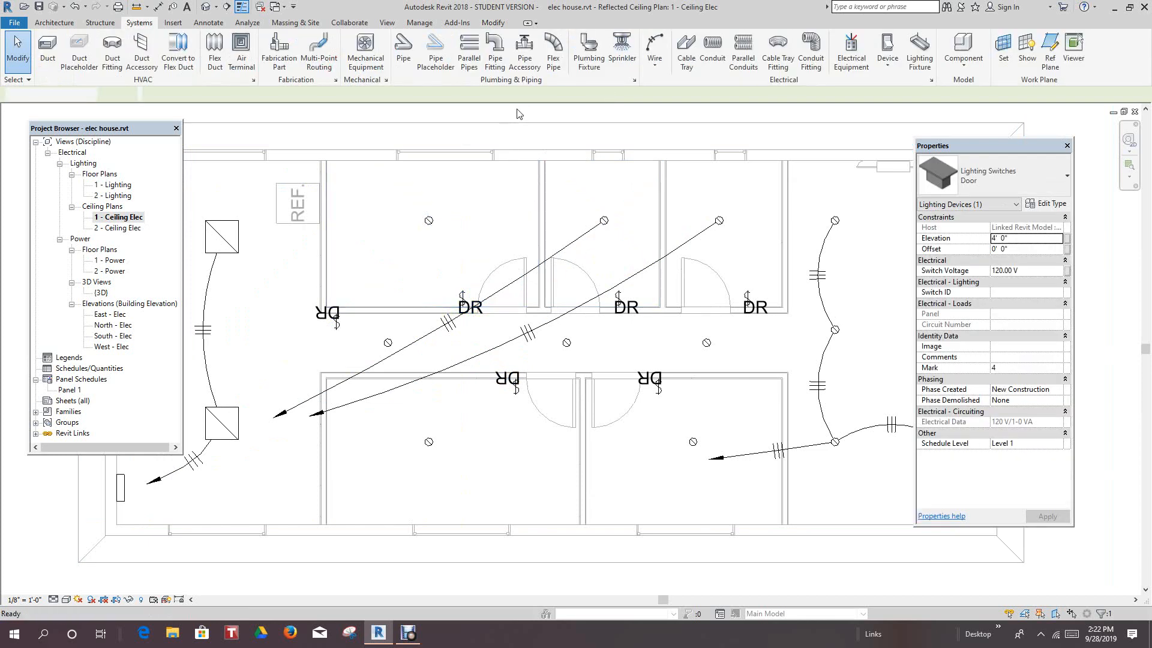
{"action": "left_click", "coordinate": [429, 221]}
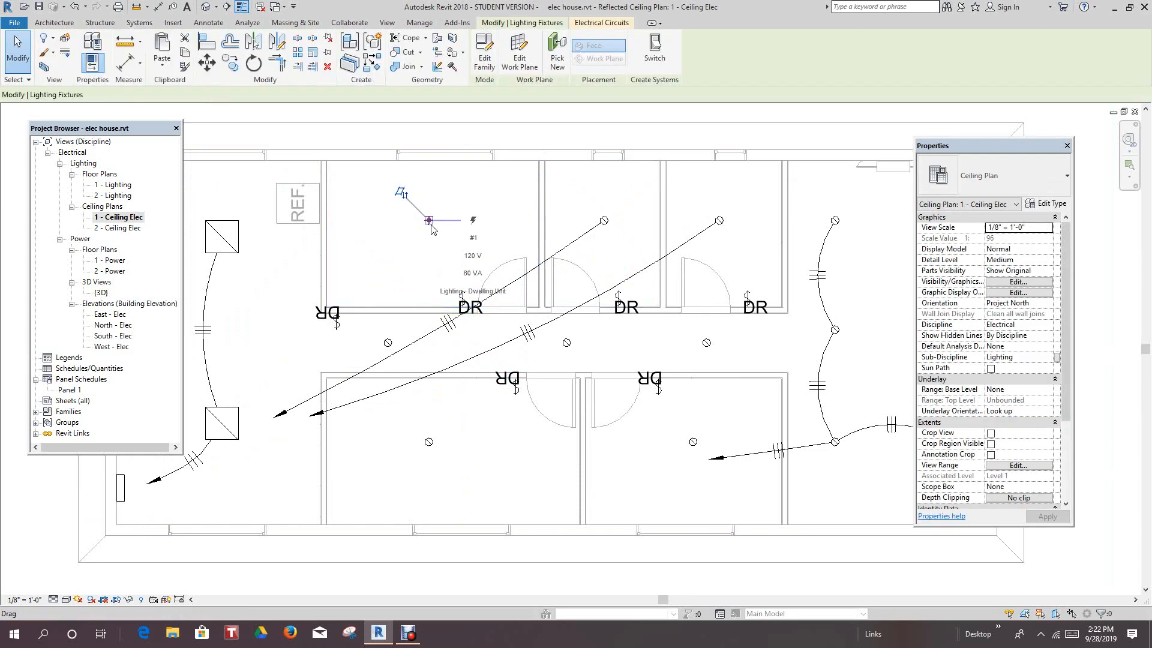
{"action": "left_click", "coordinate": [655, 57]}
{"action": "left_click", "coordinate": [464, 298]}
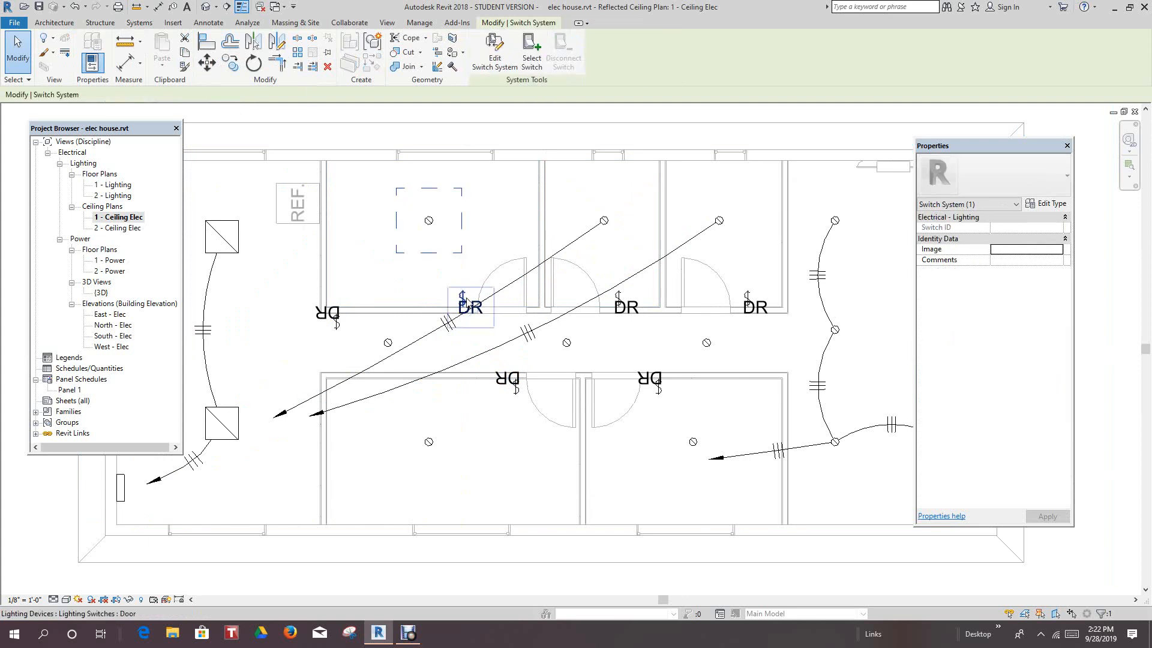
{"action": "left_click", "coordinate": [467, 300]}
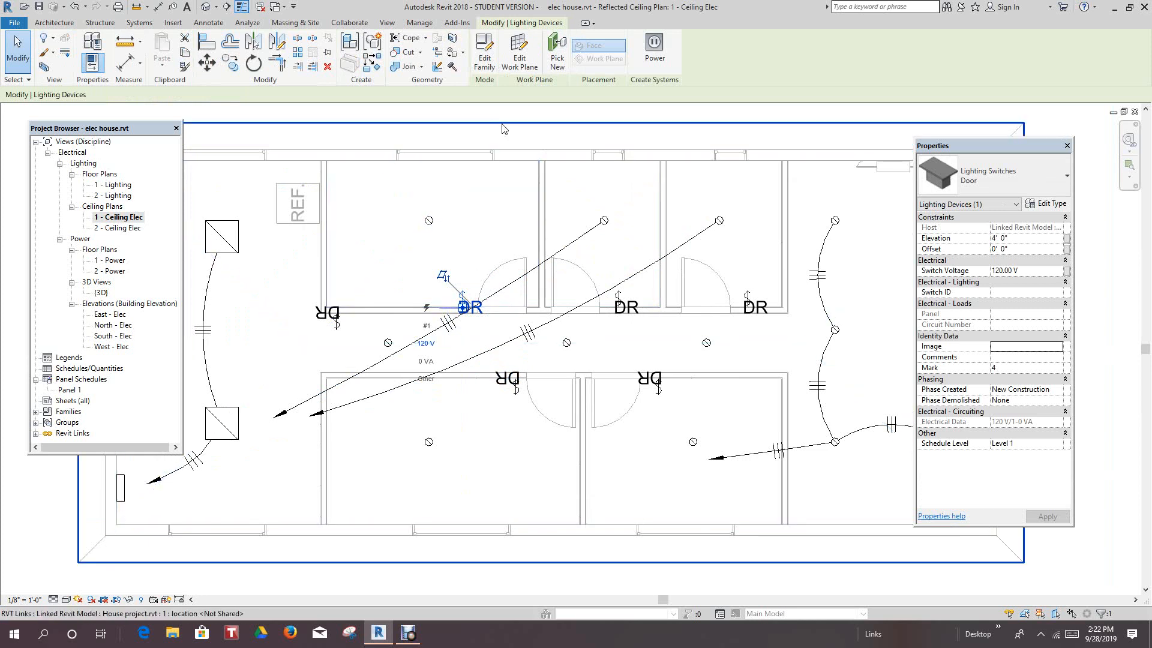
Step: Recheck Bedroom 2's light and undo its switch system and power circuit
{"action": "scroll", "coordinate": [506, 137], "scroll_direction": "down", "scroll_amount": 1}
{"action": "key", "text": "Escape"}
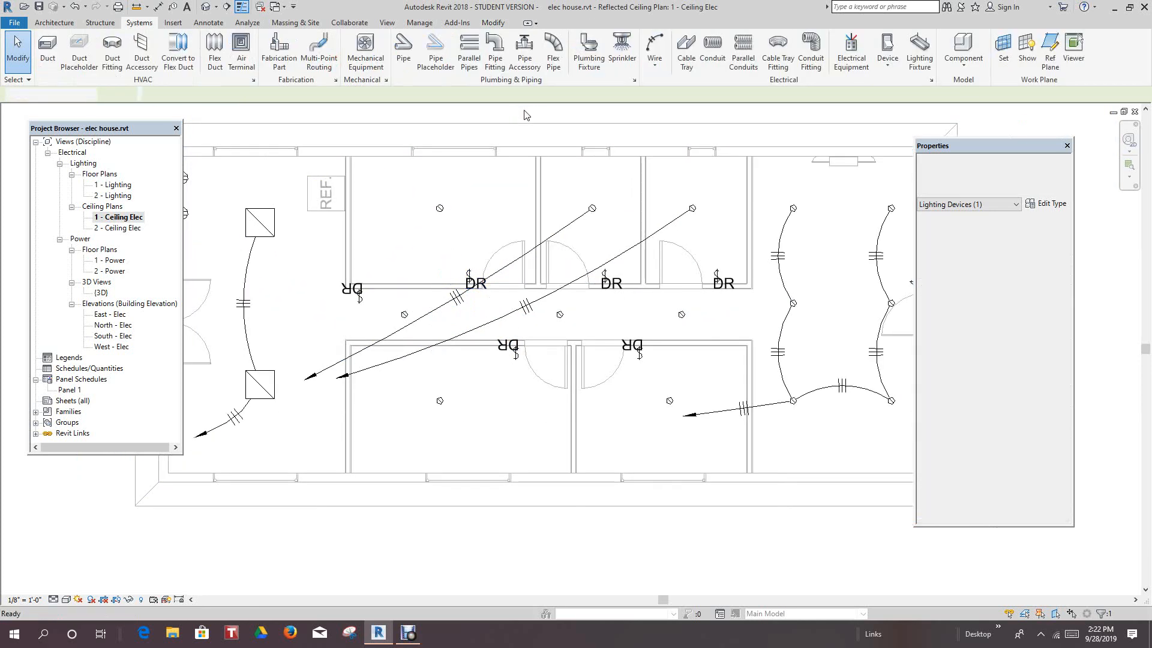
{"action": "scroll", "coordinate": [476, 287], "scroll_direction": "up", "scroll_amount": 1}
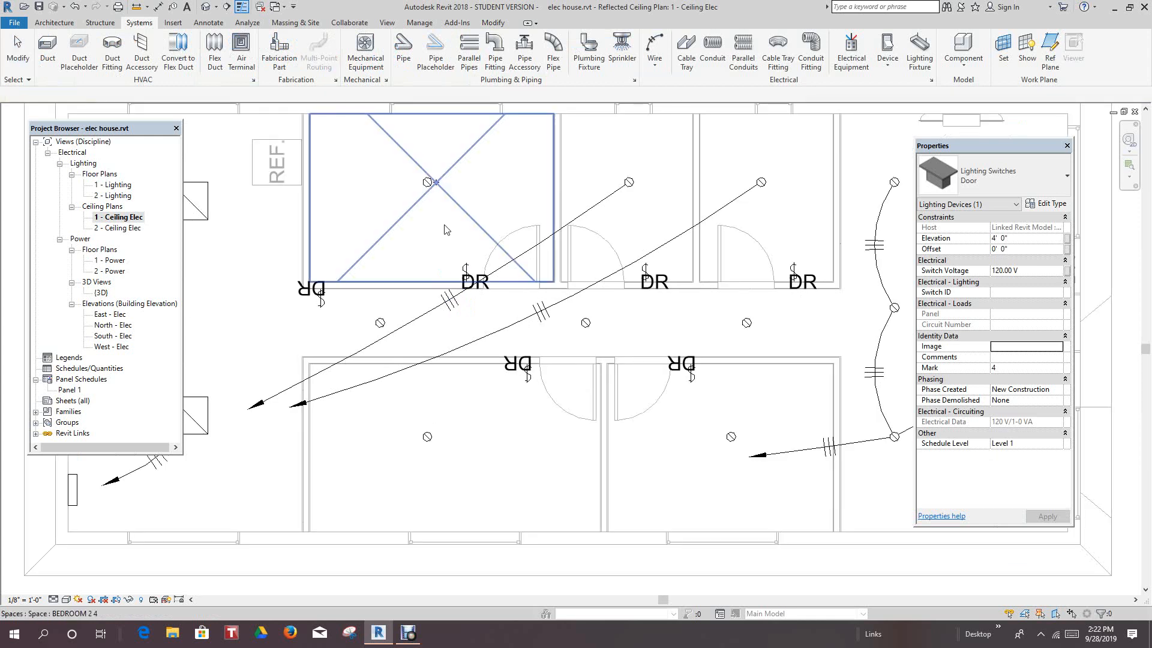
{"action": "scroll", "coordinate": [435, 190], "scroll_direction": "up", "scroll_amount": 1}
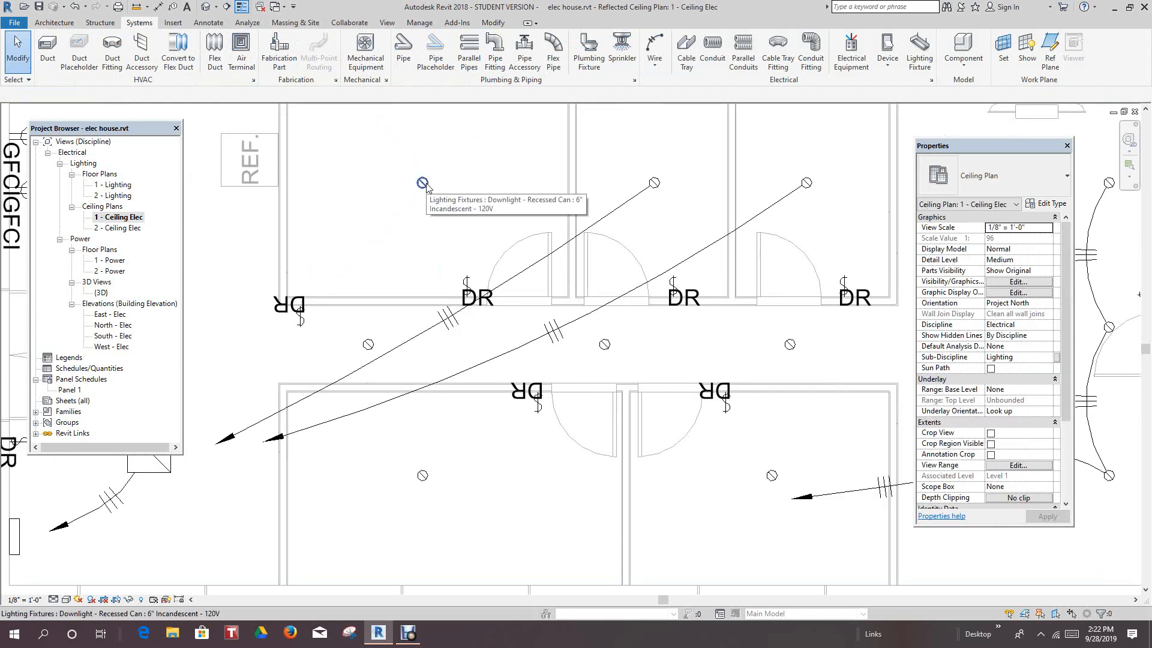
{"action": "left_click", "coordinate": [423, 183]}
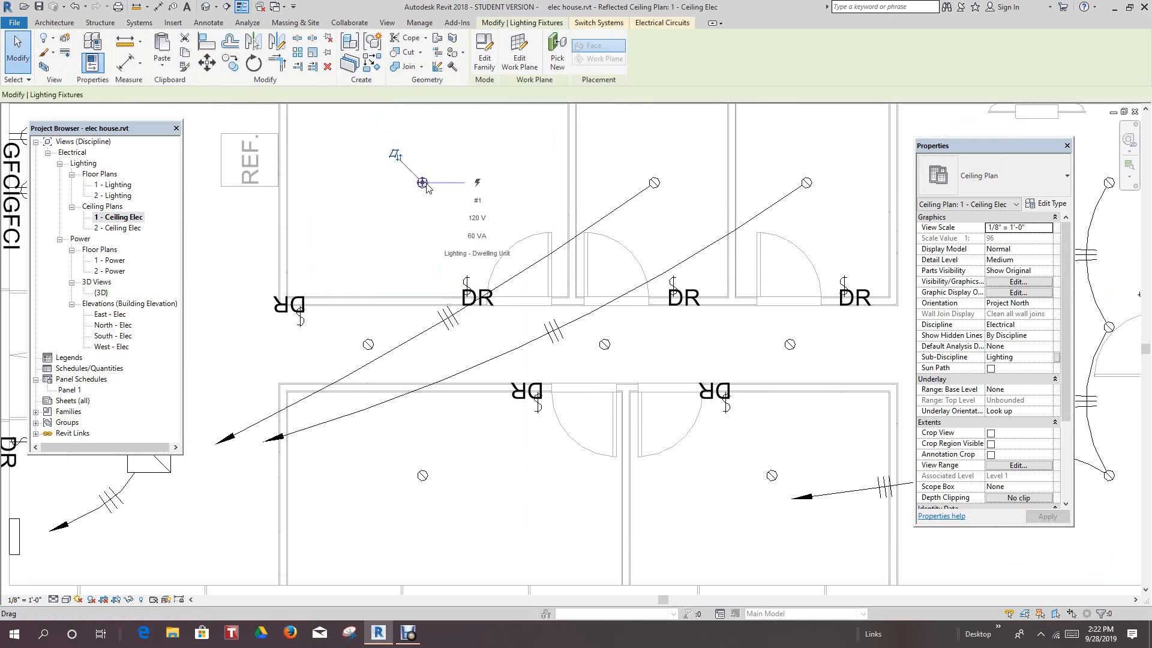
{"action": "middle_click_drag", "start_coordinate": [476, 214], "coordinate": [498, 232]}
{"action": "scroll", "coordinate": [492, 220], "scroll_direction": "down", "scroll_amount": 2}
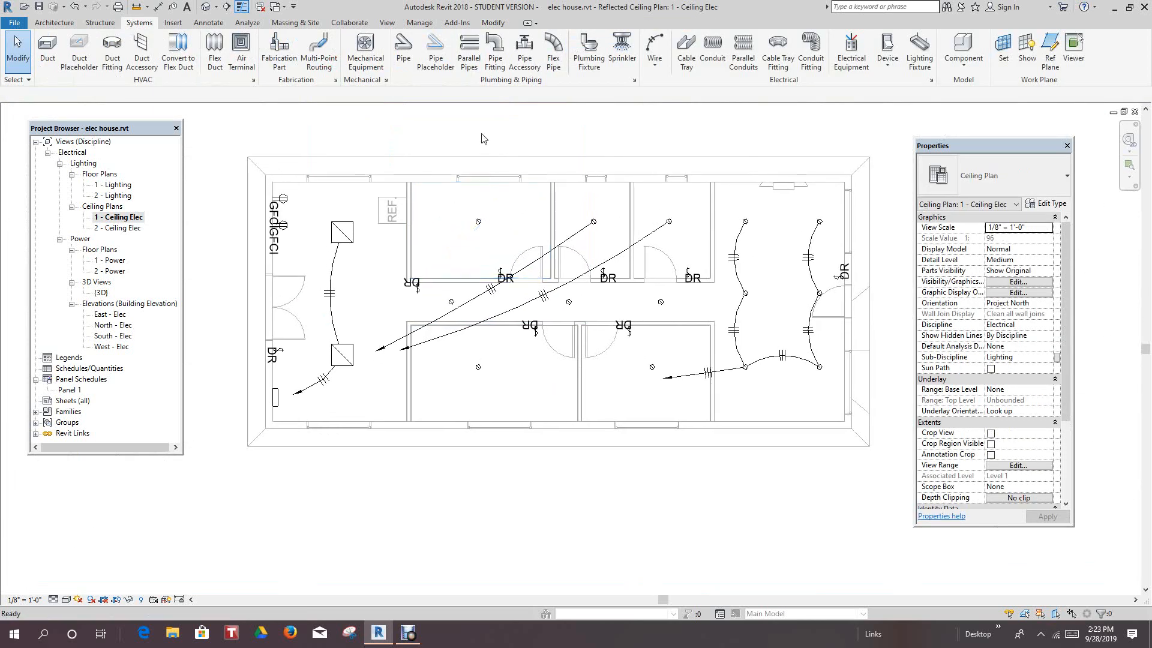
{"action": "left_click", "coordinate": [74, 8]}
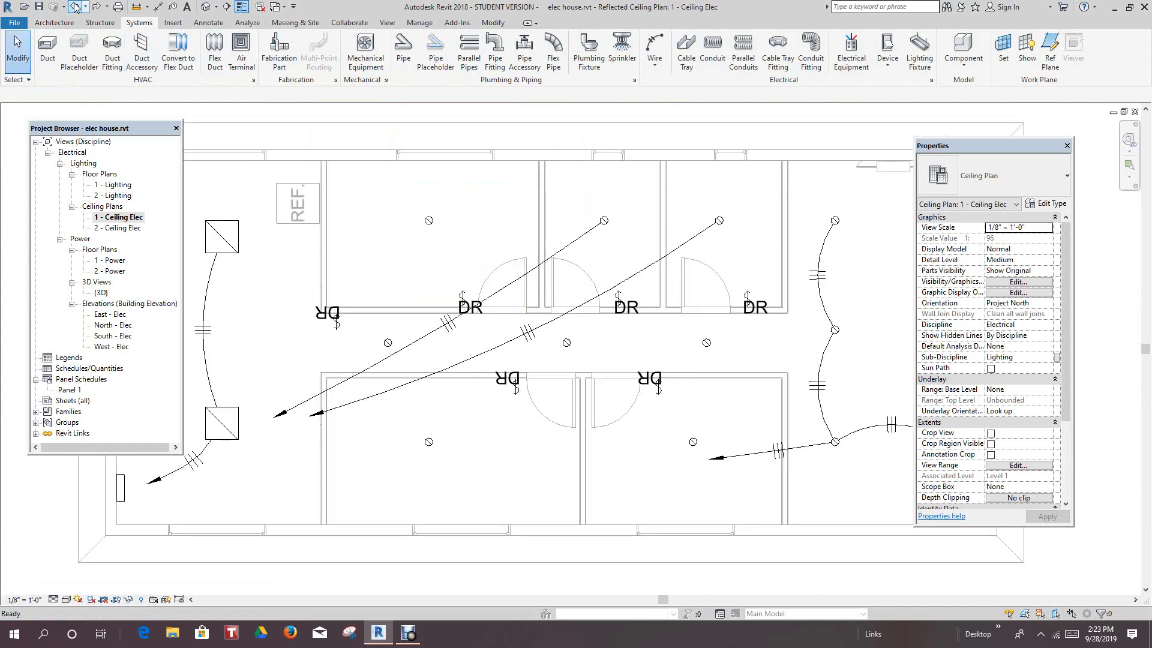
{"action": "left_click", "coordinate": [73, 8]}
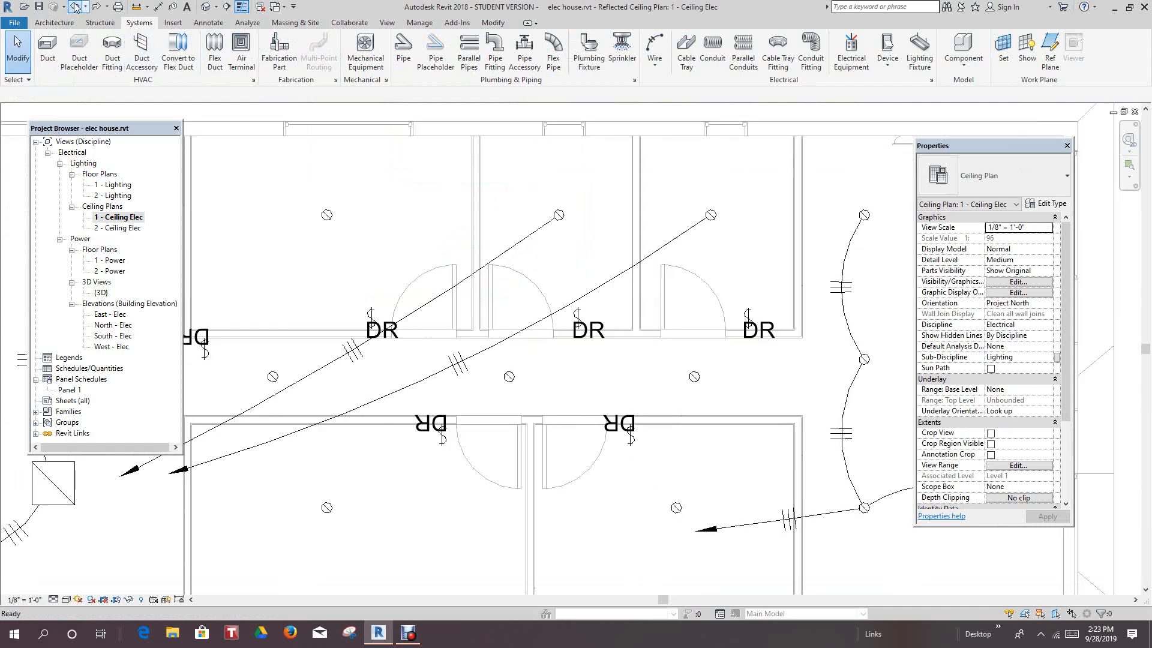
Step: Create a Panel 1 power circuit for Bedroom 2's ceiling light and convert it to arc wire
{"action": "left_click", "coordinate": [329, 220]}
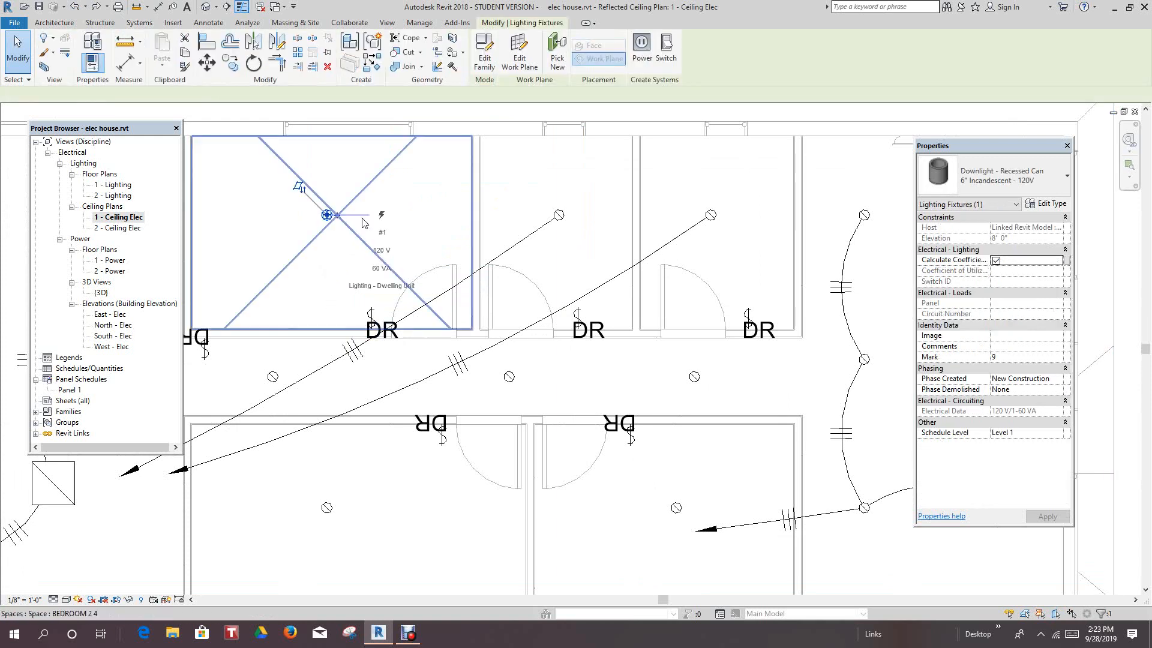
{"action": "left_click", "coordinate": [642, 46]}
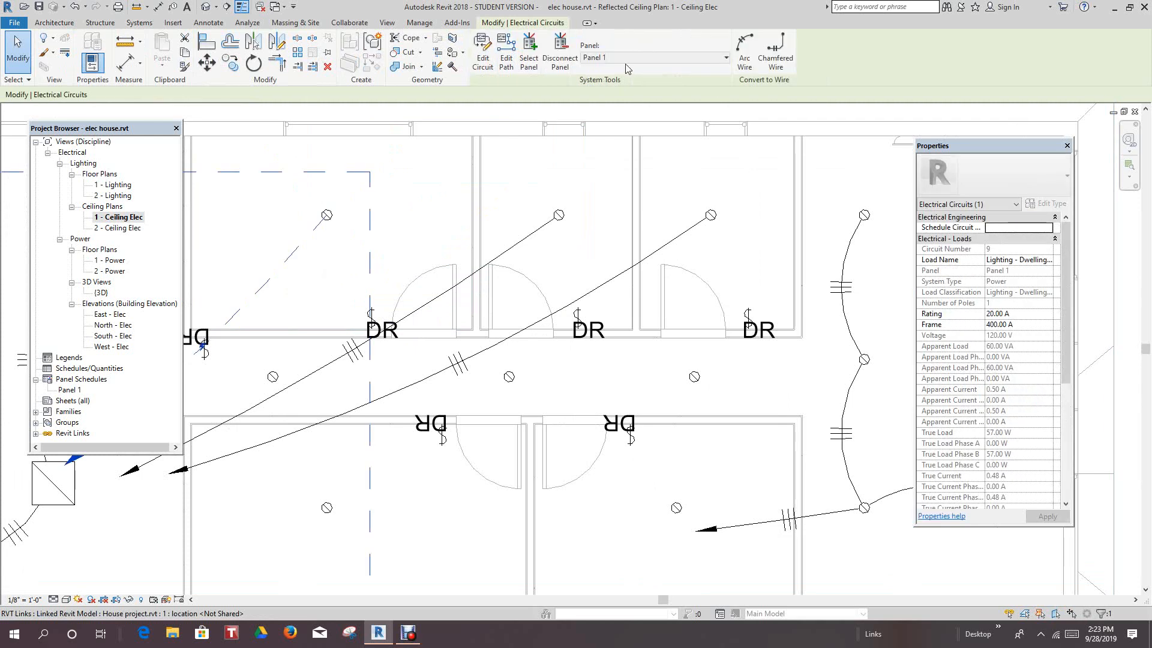
{"action": "left_click", "coordinate": [774, 55]}
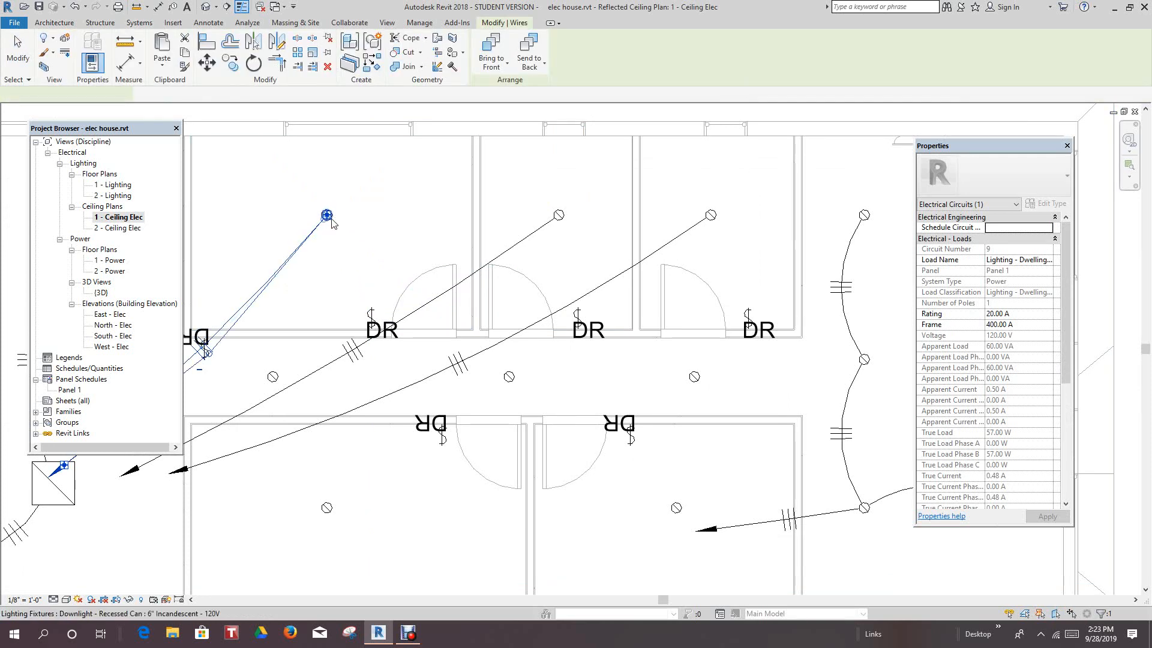
Step: Create a switch system for Bedroom 2's ceiling light and assign it the switch beside that room's door
{"action": "scroll", "coordinate": [334, 234], "scroll_direction": "up", "scroll_amount": 2}
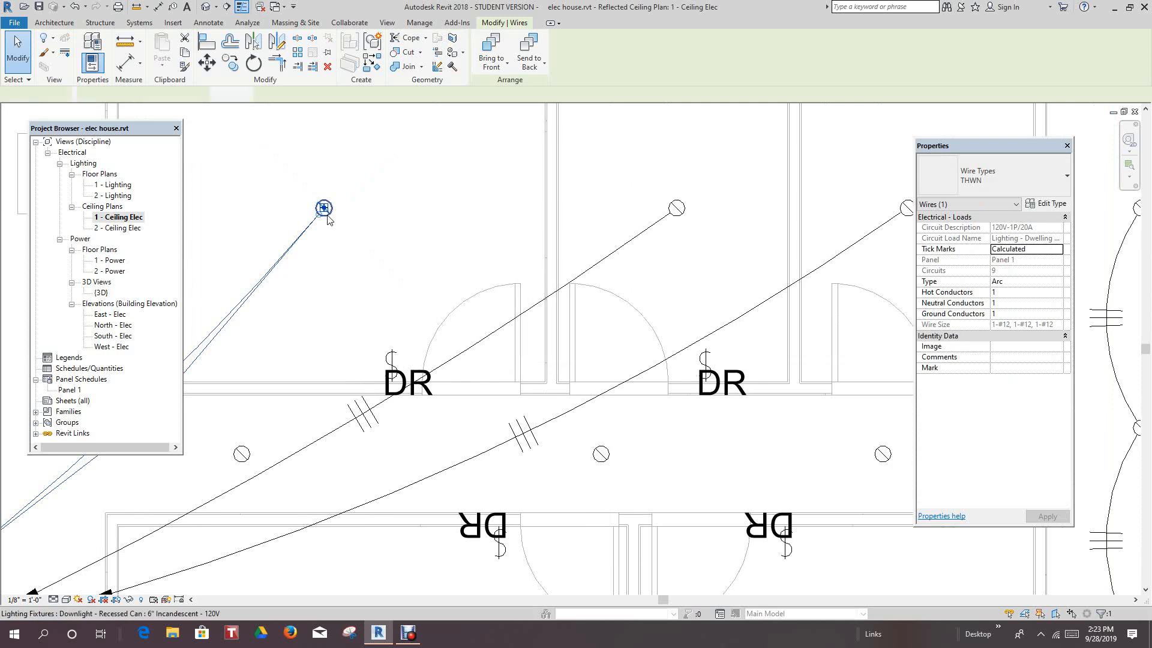
{"action": "left_click", "coordinate": [324, 211]}
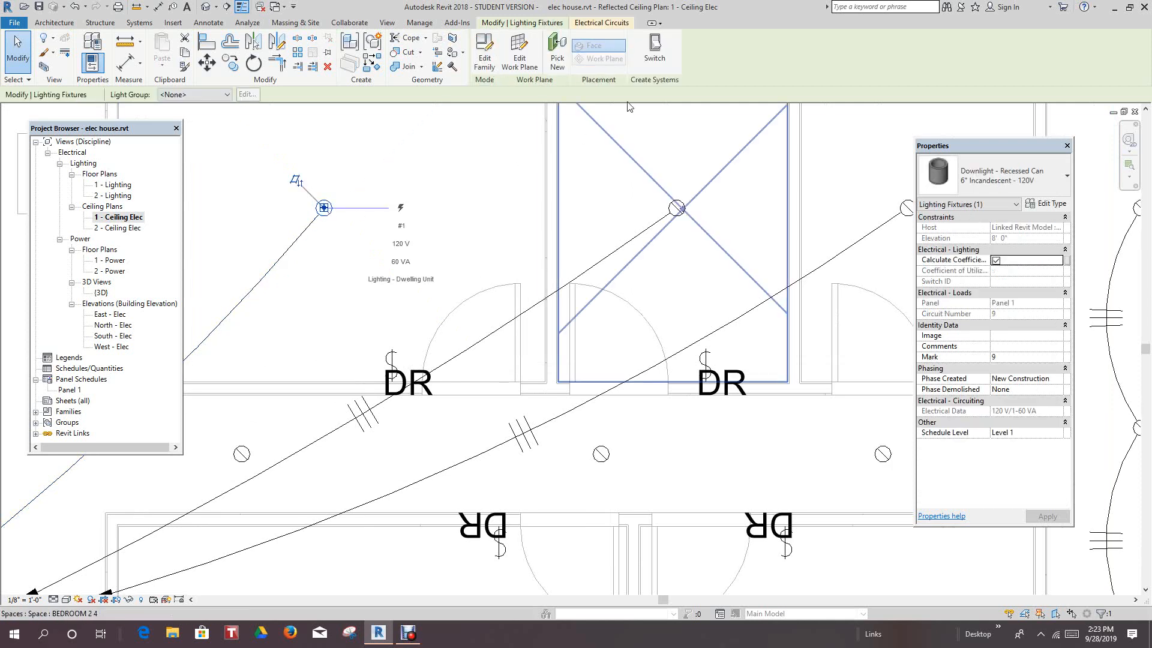
{"action": "left_click", "coordinate": [655, 54]}
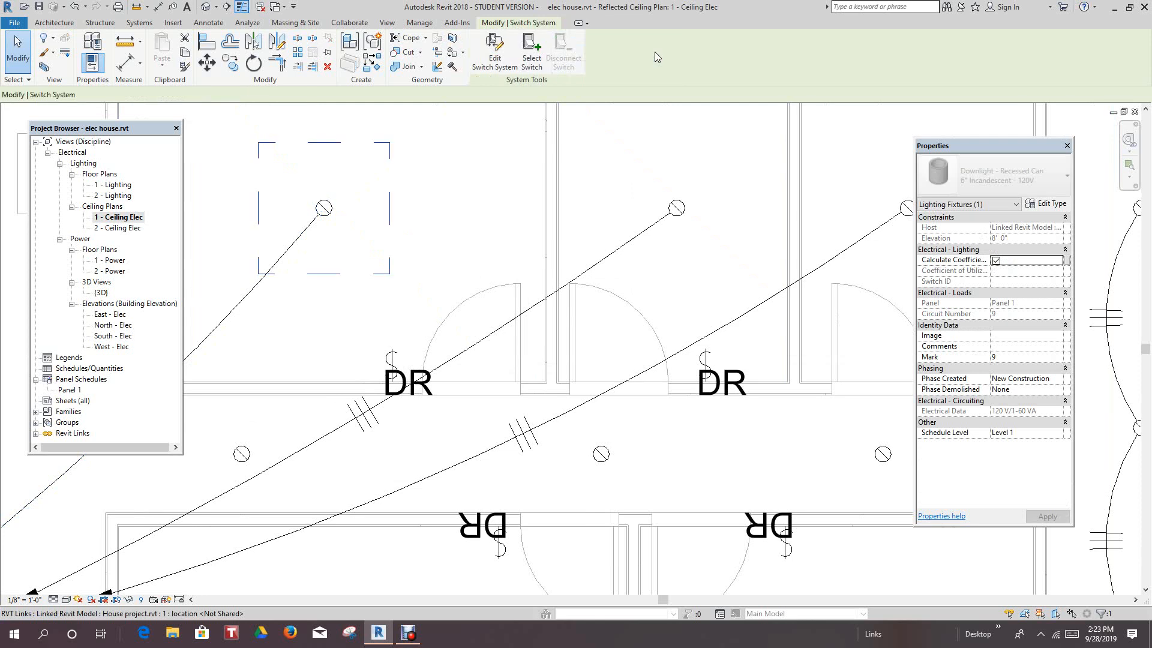
{"action": "left_click", "coordinate": [539, 69]}
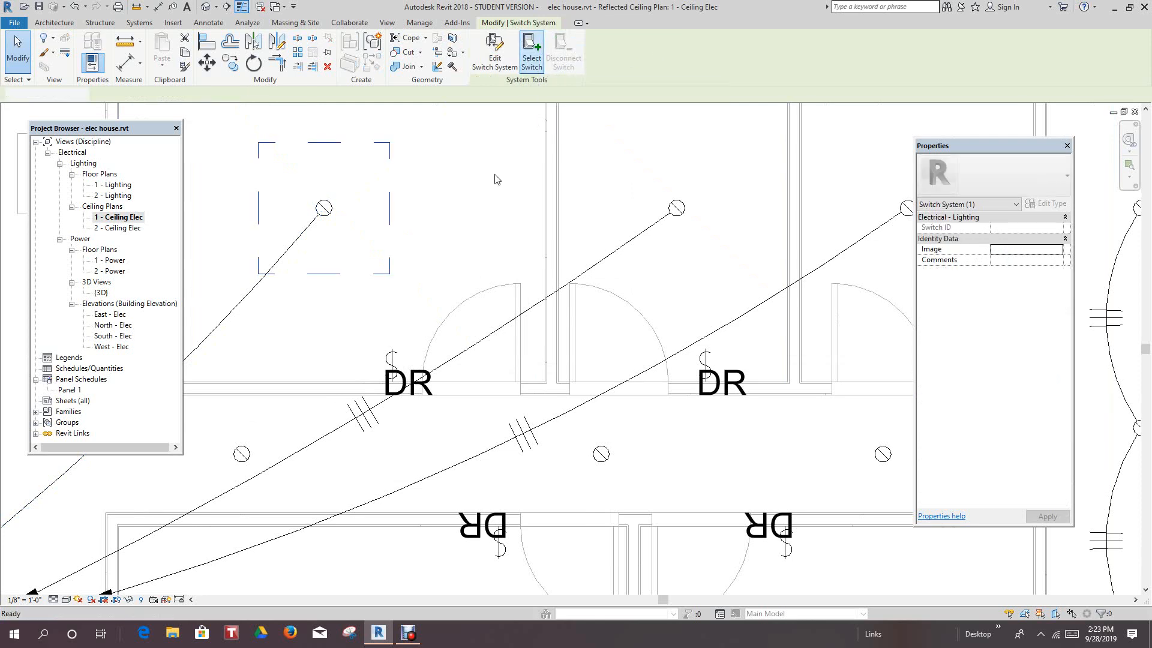
{"action": "left_click", "coordinate": [429, 300]}
{"action": "scroll", "coordinate": [429, 299], "scroll_direction": "down", "scroll_amount": 2}
{"action": "scroll", "coordinate": [429, 297], "scroll_direction": "down", "scroll_amount": 4}
{"action": "middle_click_drag", "start_coordinate": [482, 291], "coordinate": [544, 289]}
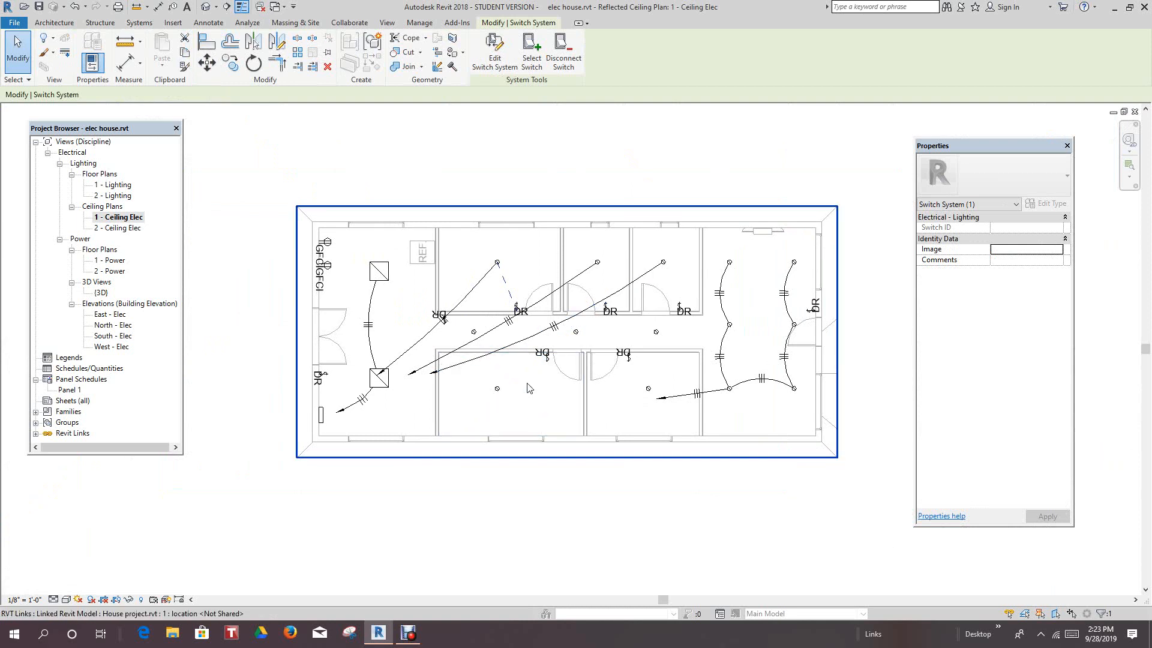
Step: Create a Panel 1 power circuit for the hallway light farthest from the kitchen and add the other two hallway lights to it
{"action": "scroll", "coordinate": [528, 388], "scroll_direction": "up", "scroll_amount": 1}
{"action": "scroll", "coordinate": [447, 318], "scroll_direction": "up", "scroll_amount": 1}
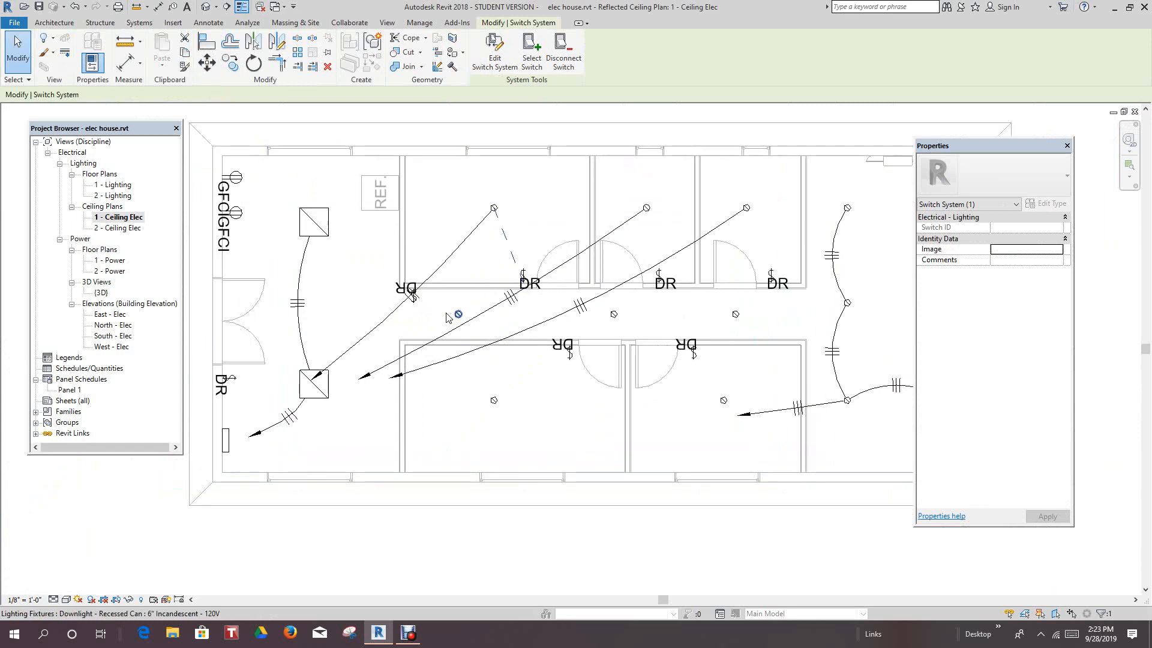
{"action": "scroll", "coordinate": [447, 318], "scroll_direction": "up", "scroll_amount": 1}
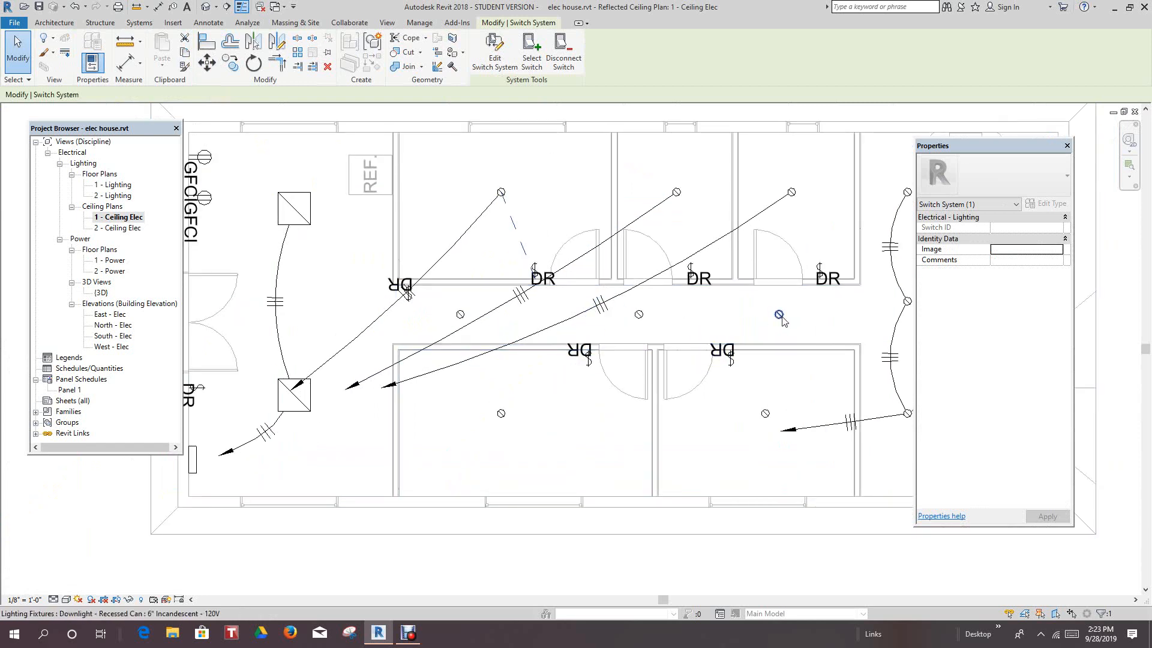
{"action": "left_click", "coordinate": [779, 314]}
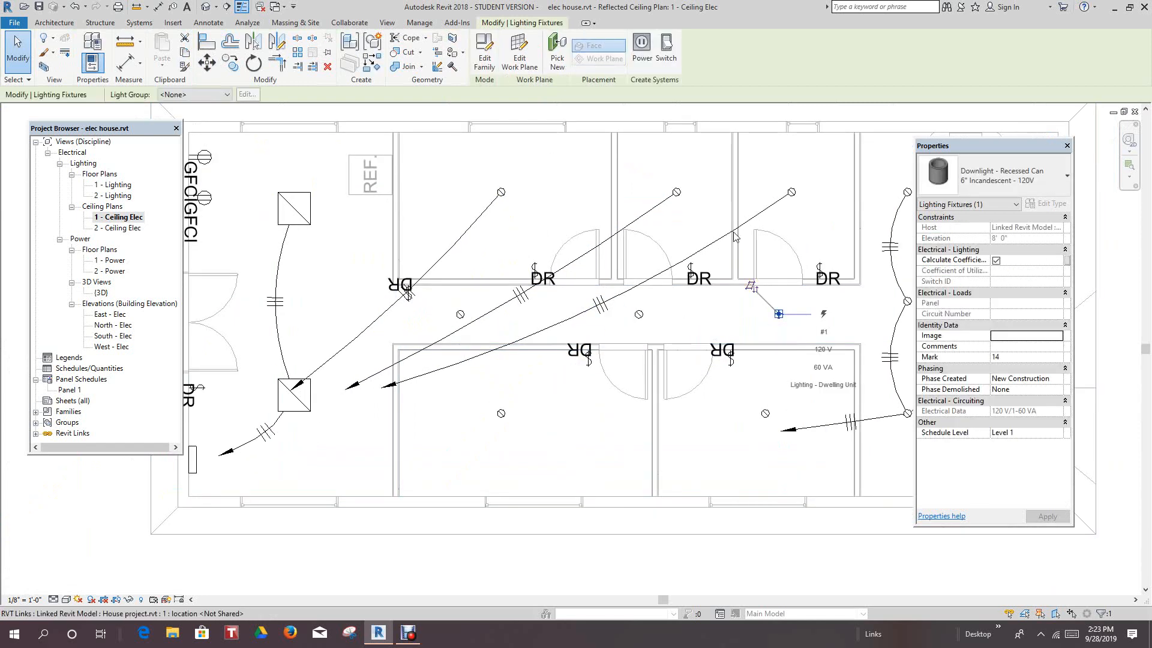
{"action": "left_click", "coordinate": [643, 48]}
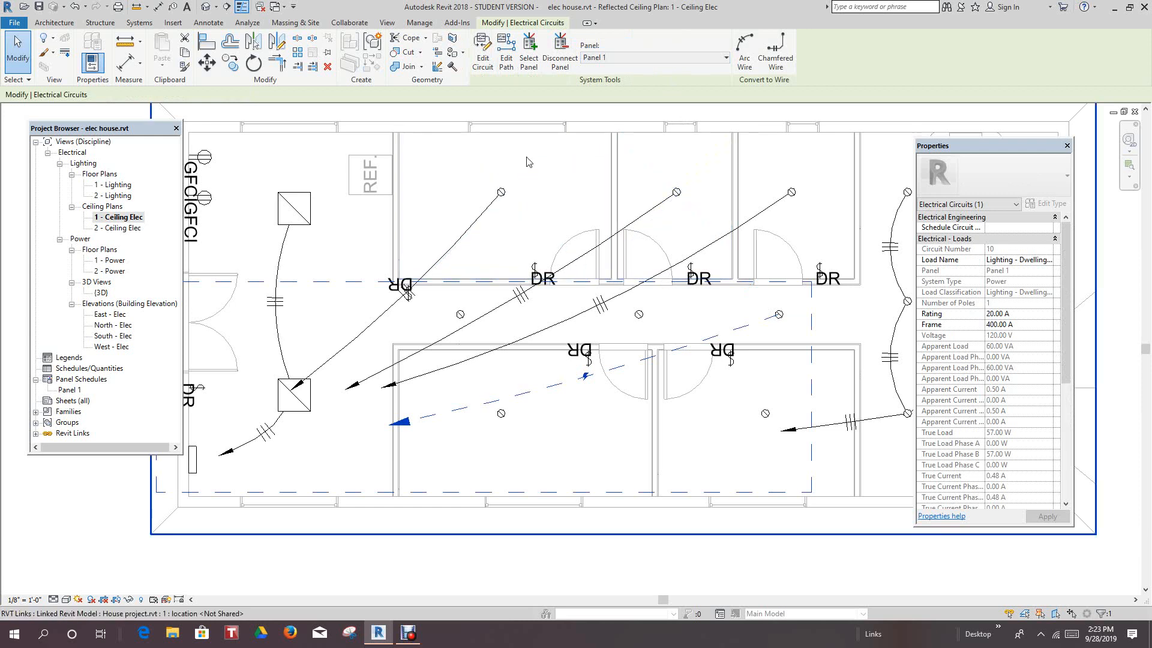
{"action": "left_click", "coordinate": [479, 58]}
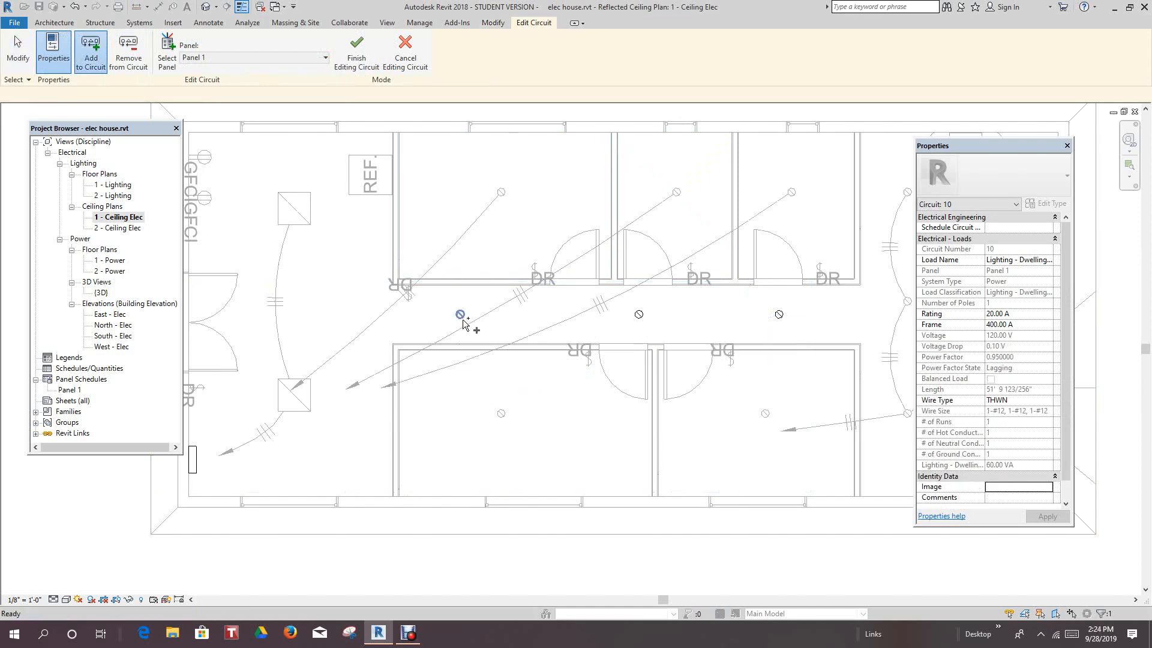
{"action": "left_click", "coordinate": [368, 50]}
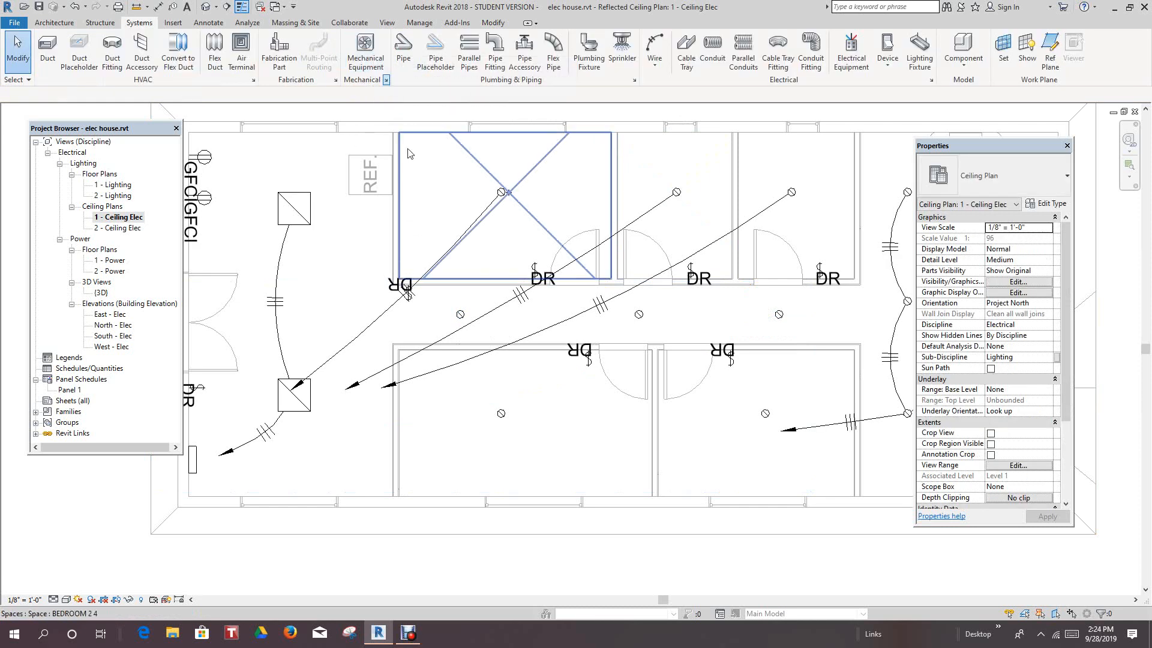
Step: Convert the three-light hallway circuit to arc wire
{"action": "key", "text": "Tab"}
{"action": "left_click", "coordinate": [781, 317]}
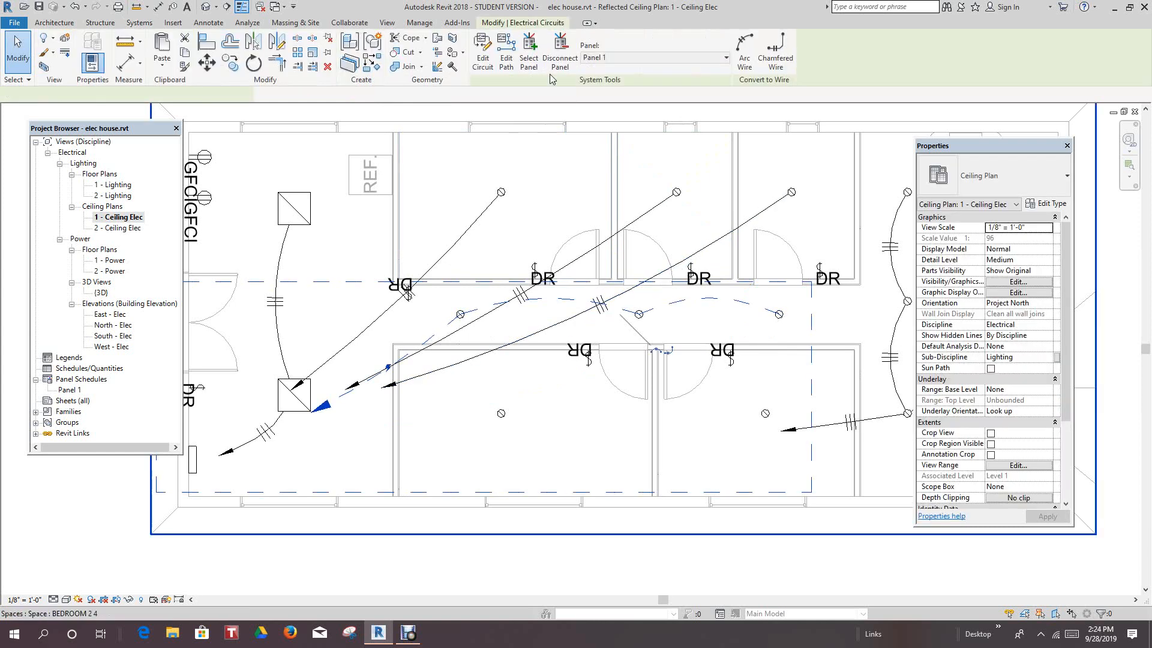
{"action": "left_click", "coordinate": [745, 48]}
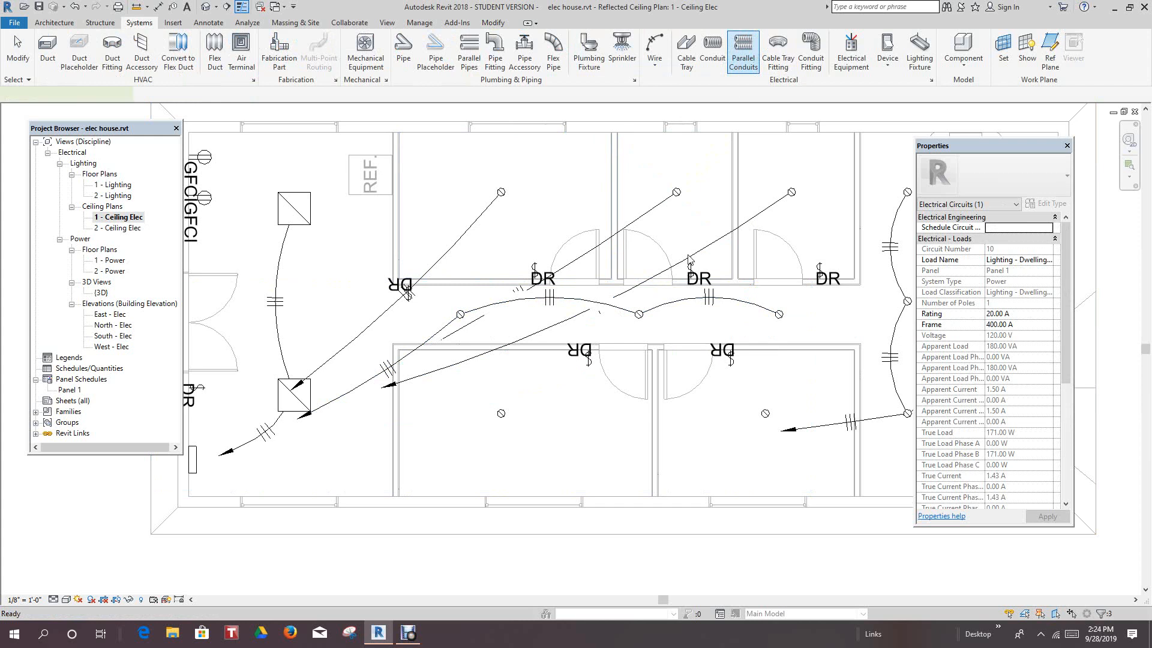
{"action": "left_click", "coordinate": [680, 300]}
{"action": "scroll", "coordinate": [679, 307], "scroll_direction": "down", "scroll_amount": 3}
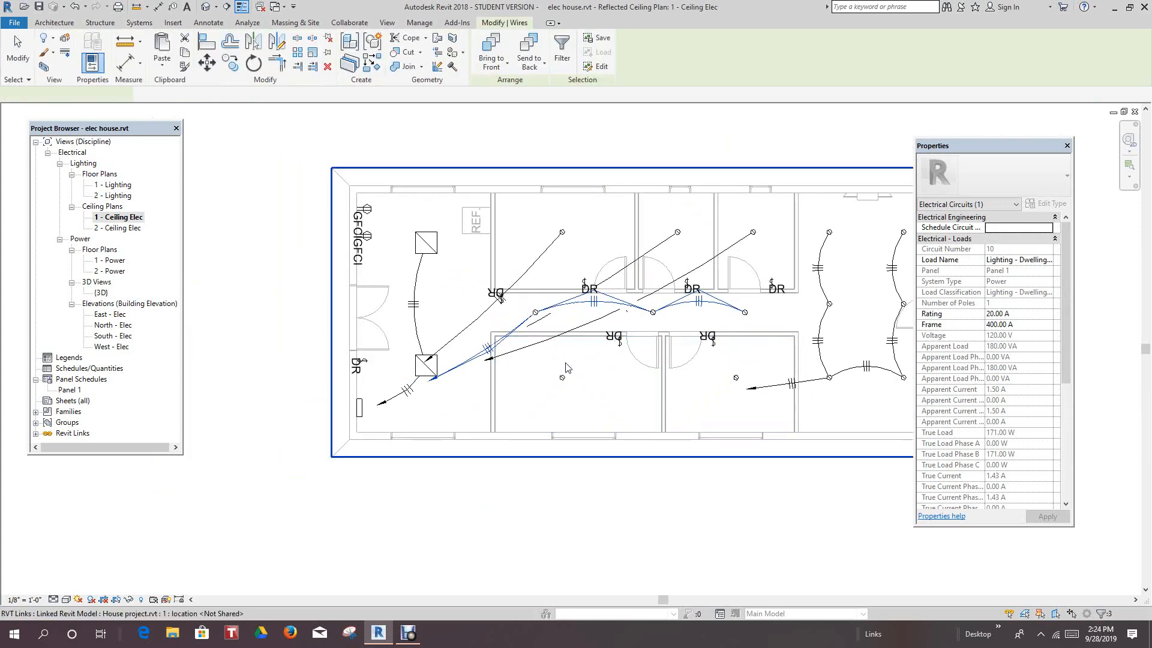
{"action": "scroll", "coordinate": [536, 341], "scroll_direction": "up", "scroll_amount": 2}
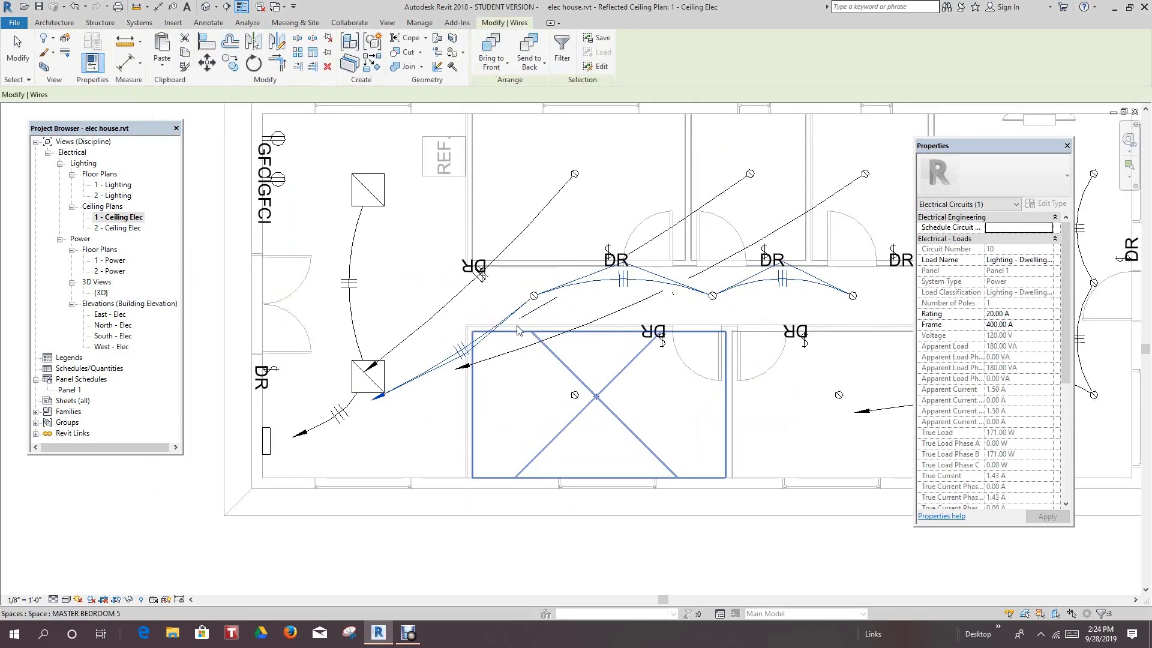
{"action": "scroll", "coordinate": [532, 328], "scroll_direction": "down", "scroll_amount": 1}
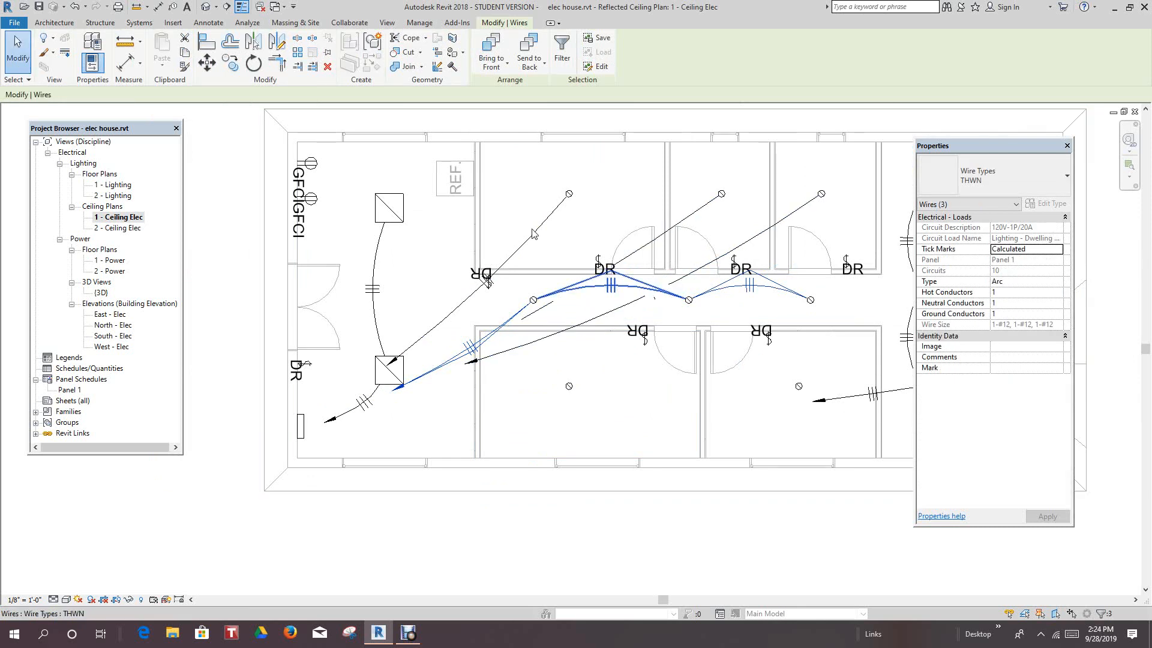
Step: Create a switch system for the hallway ceiling light nearest the kitchen
{"action": "right_click", "coordinate": [205, 180]}
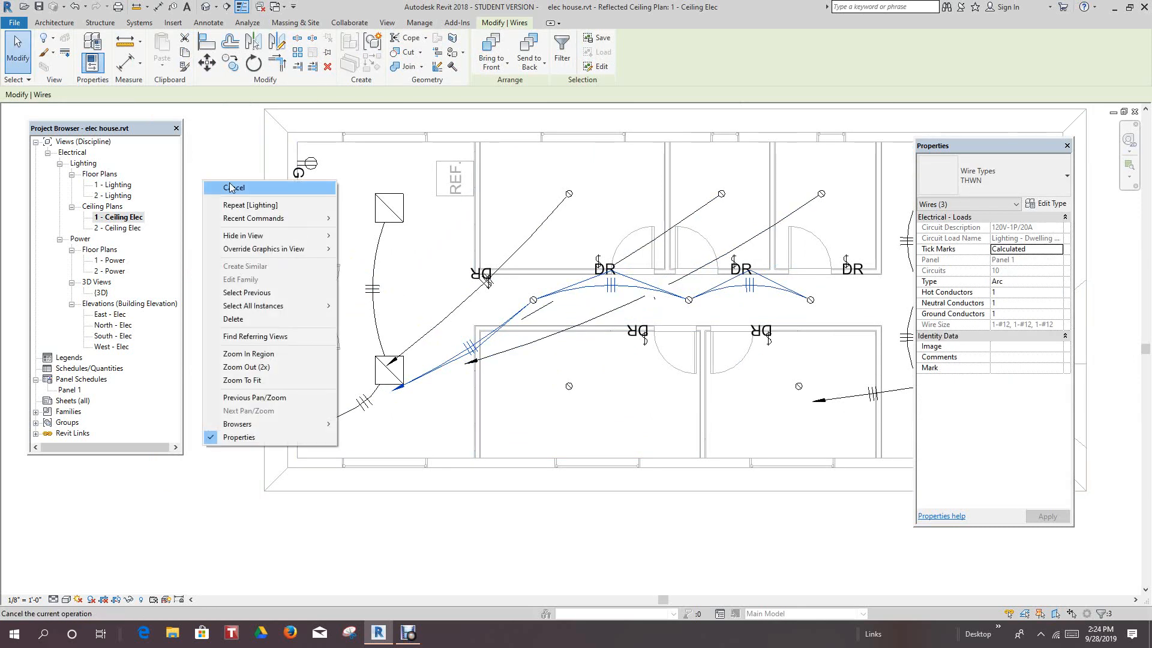
{"action": "left_click", "coordinate": [232, 187]}
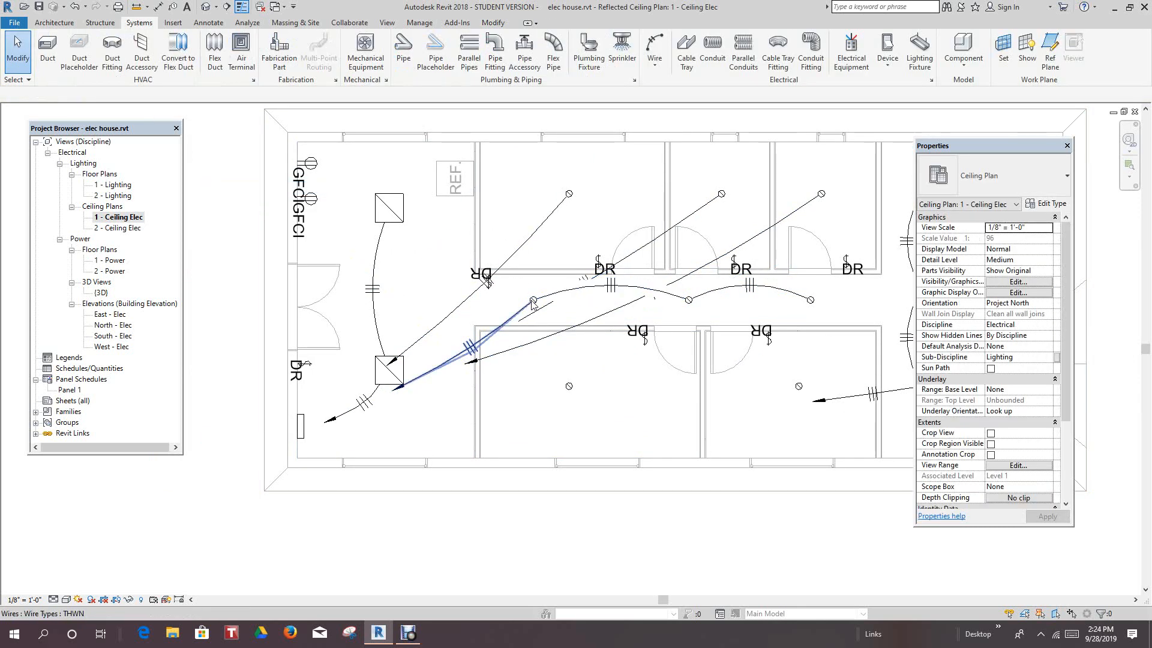
{"action": "scroll", "coordinate": [536, 308], "scroll_direction": "up", "scroll_amount": 2}
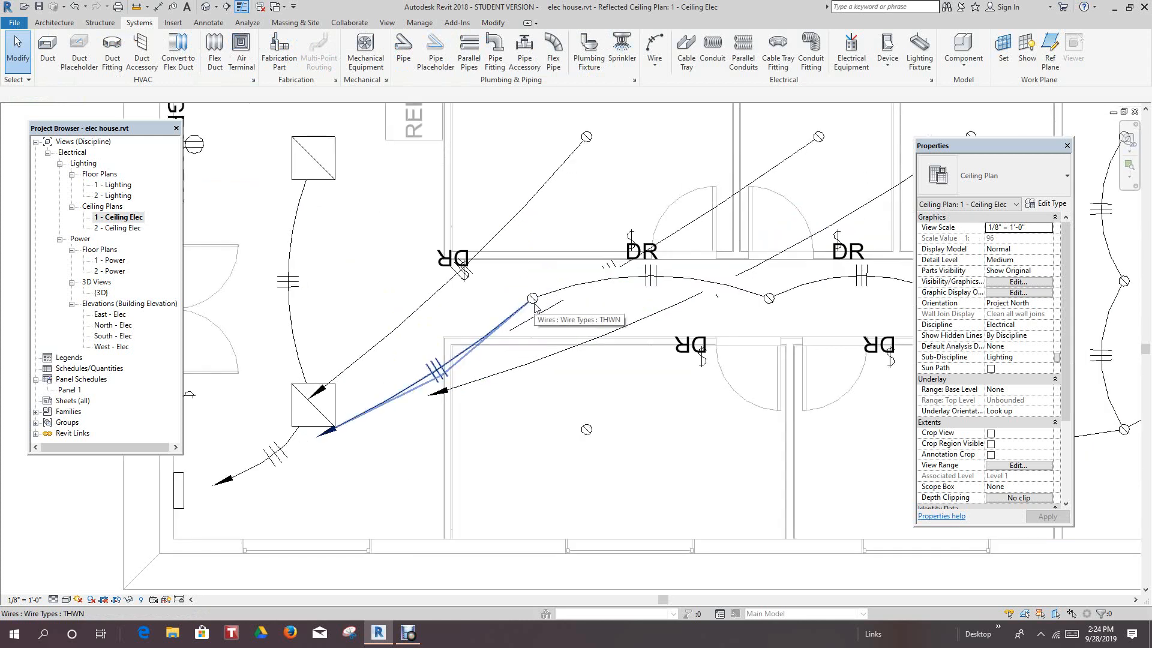
{"action": "key", "text": "Tab"}
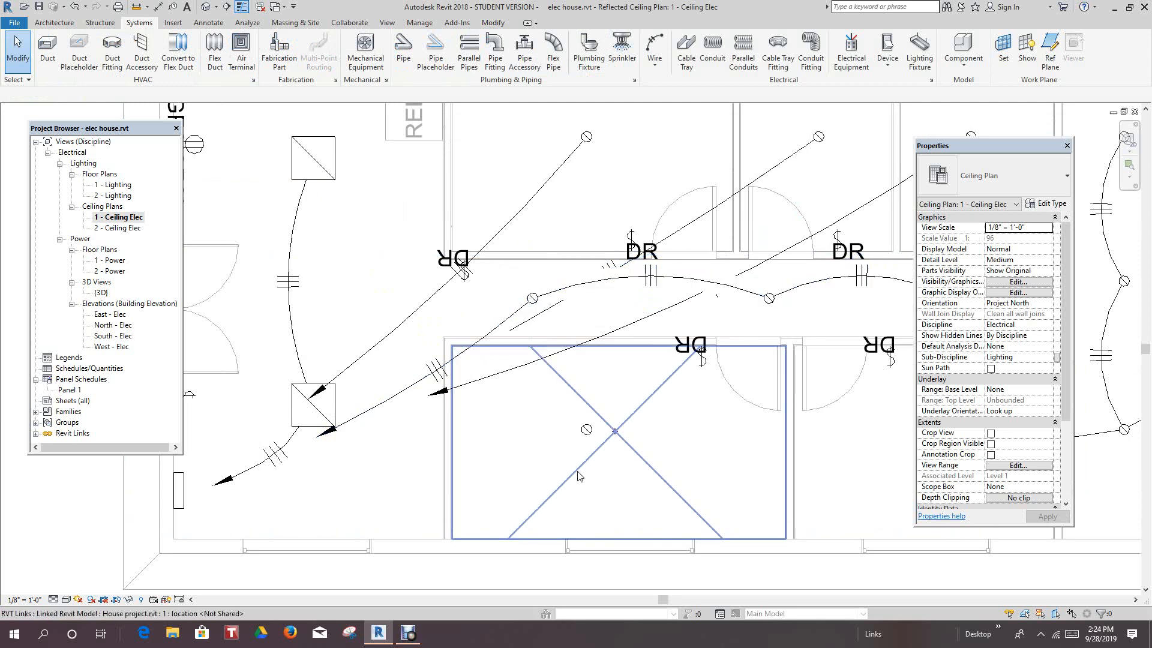
{"action": "left_click", "coordinate": [538, 310]}
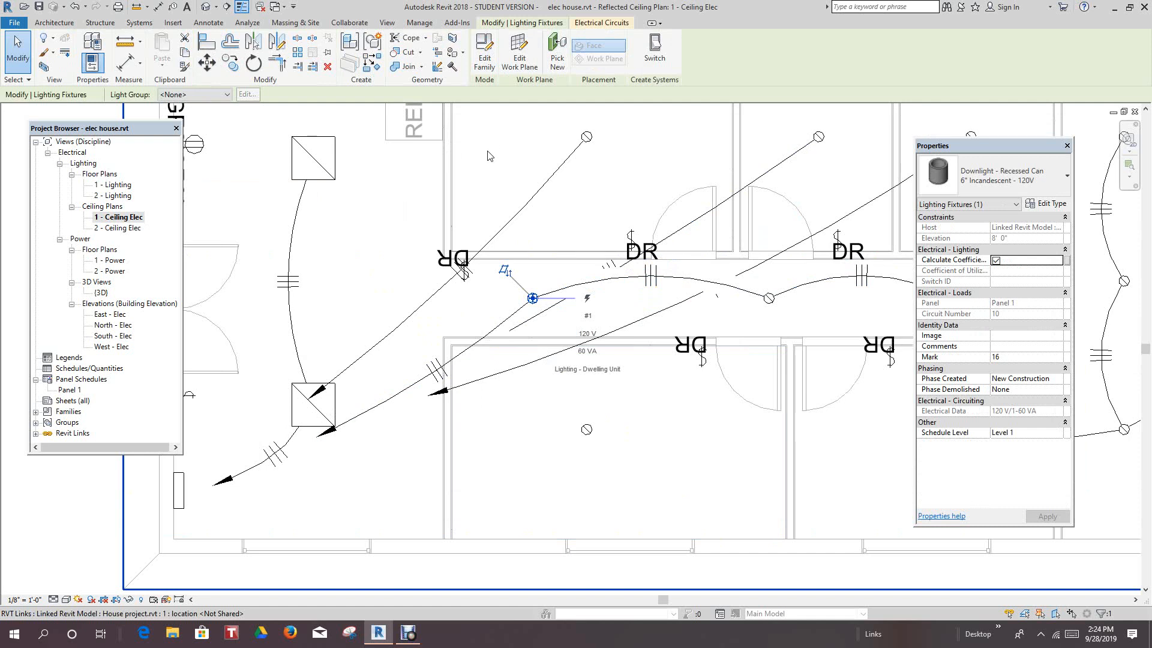
{"action": "left_click", "coordinate": [654, 48]}
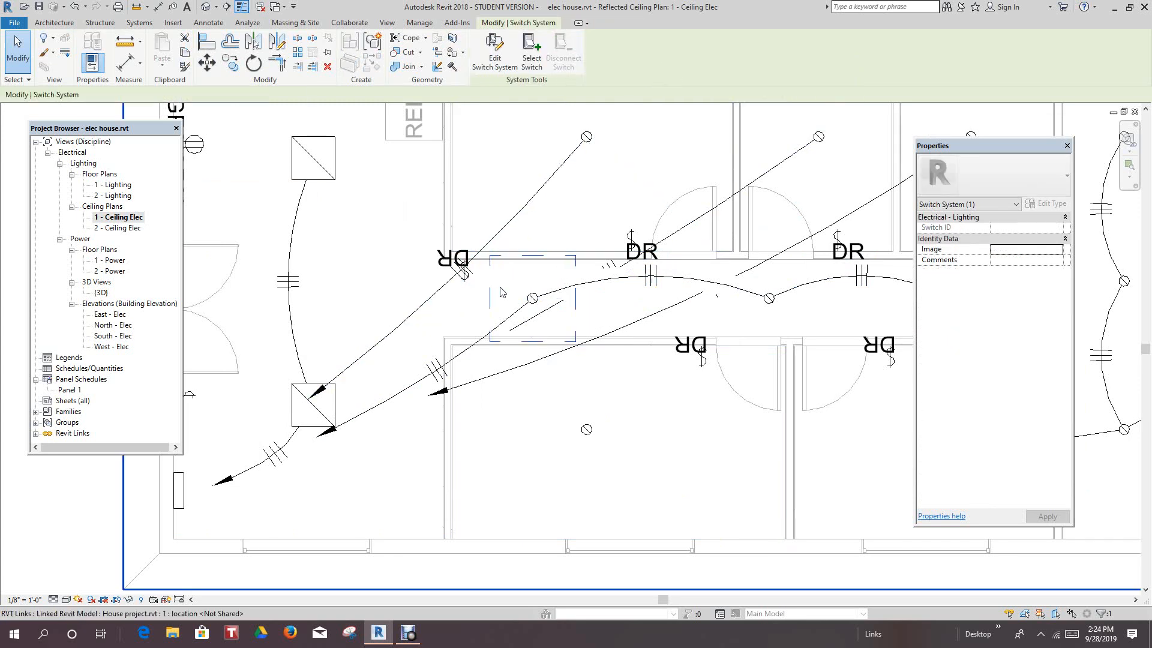
Step: Edit the hallway light's switch system to assign it the door switch at the kitchen end of the hallway, and check that switch
{"action": "scroll", "coordinate": [501, 292], "scroll_direction": "down", "scroll_amount": 3}
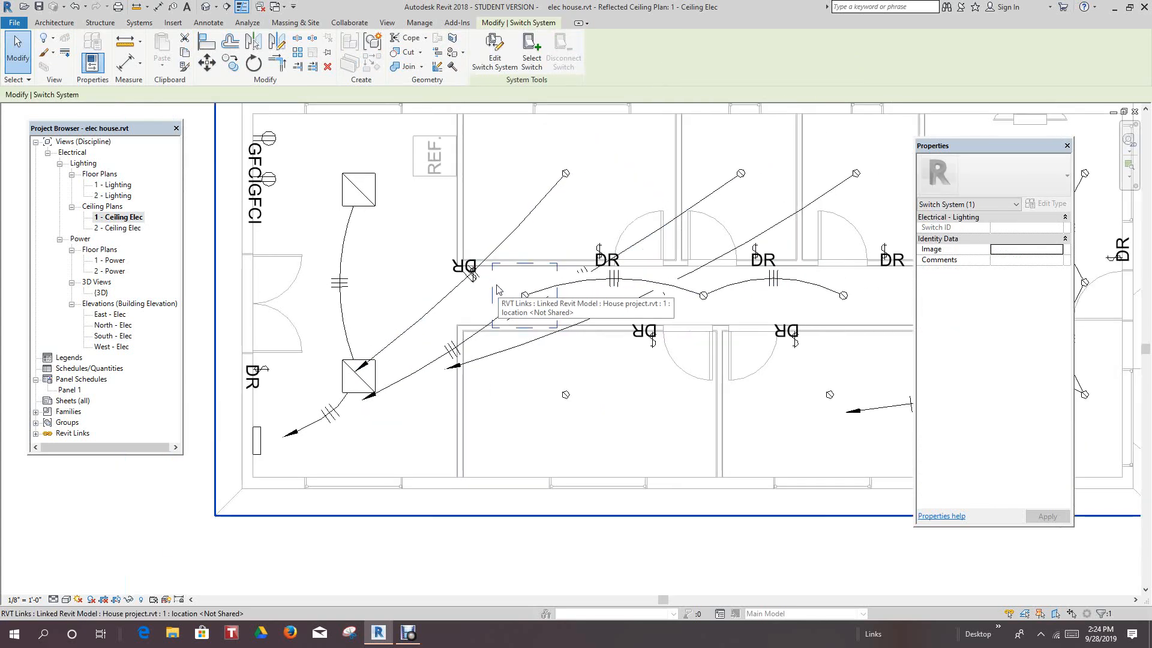
{"action": "left_click", "coordinate": [488, 52]}
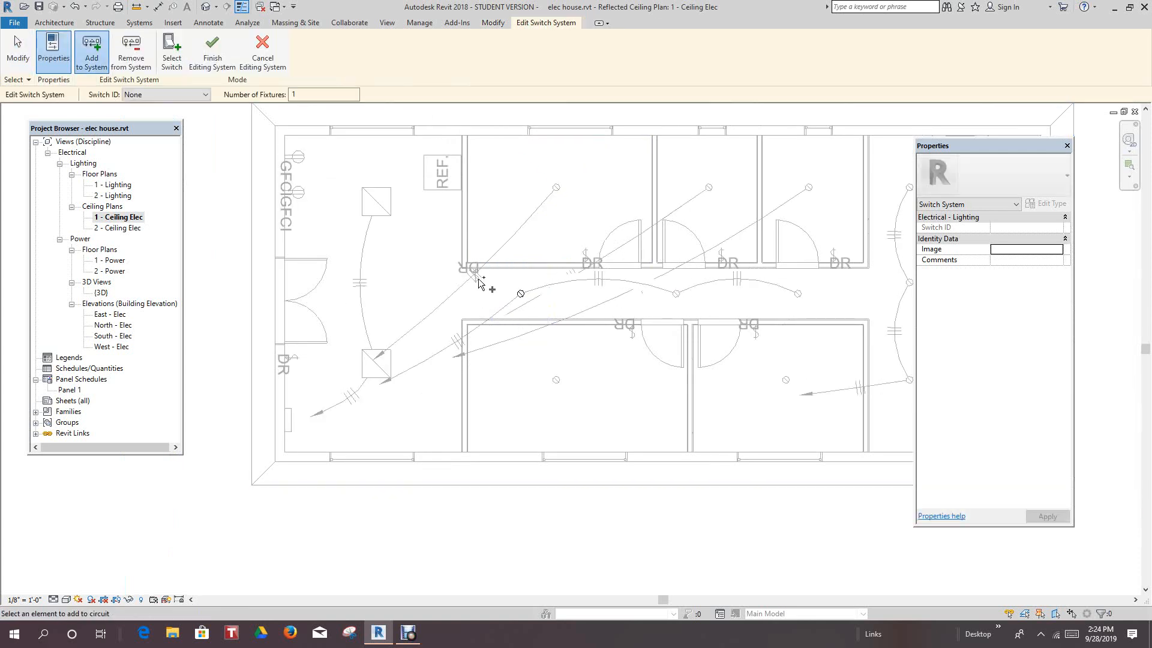
{"action": "left_click", "coordinate": [171, 48]}
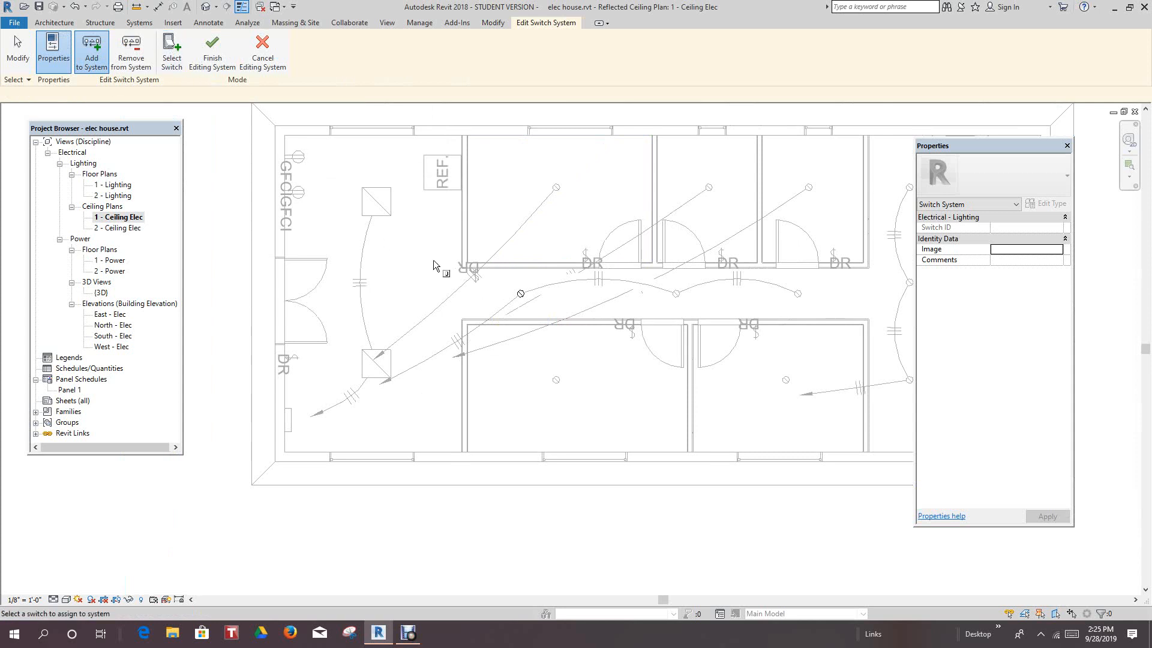
{"action": "left_click", "coordinate": [480, 283]}
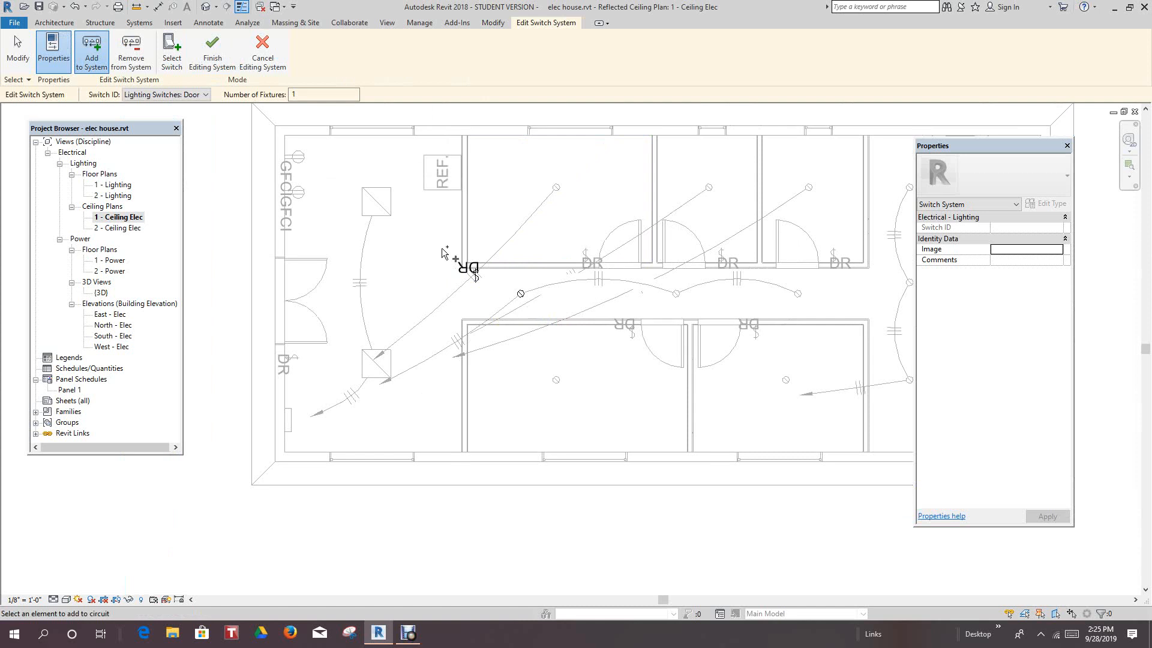
{"action": "left_click", "coordinate": [212, 51]}
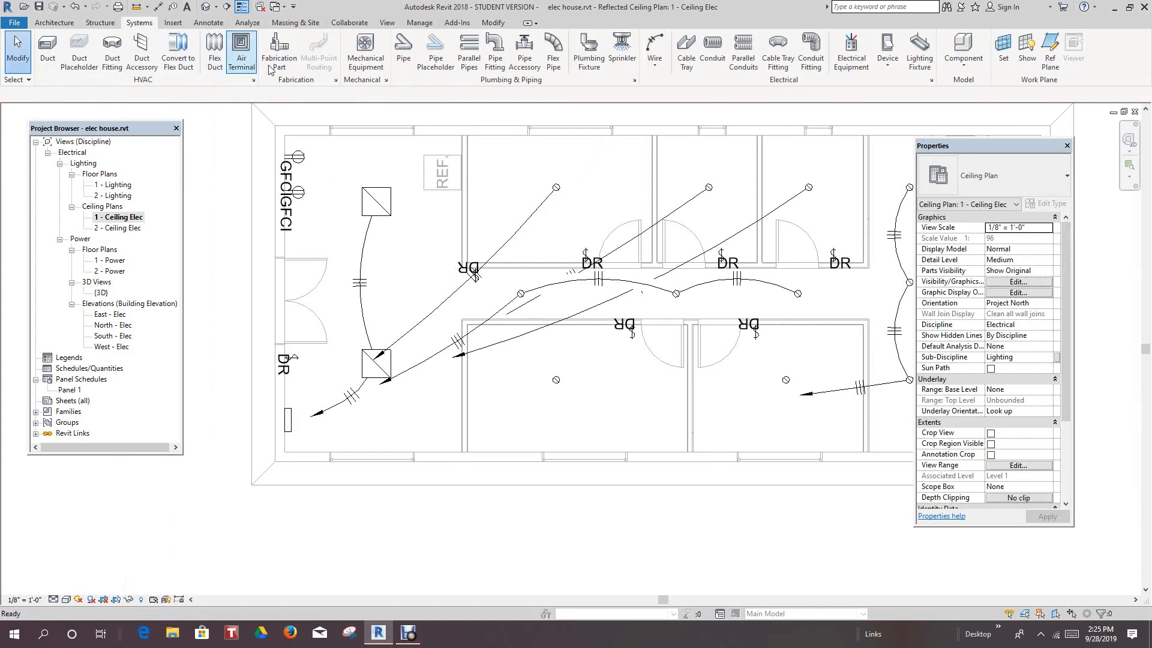
{"action": "left_click", "coordinate": [481, 282]}
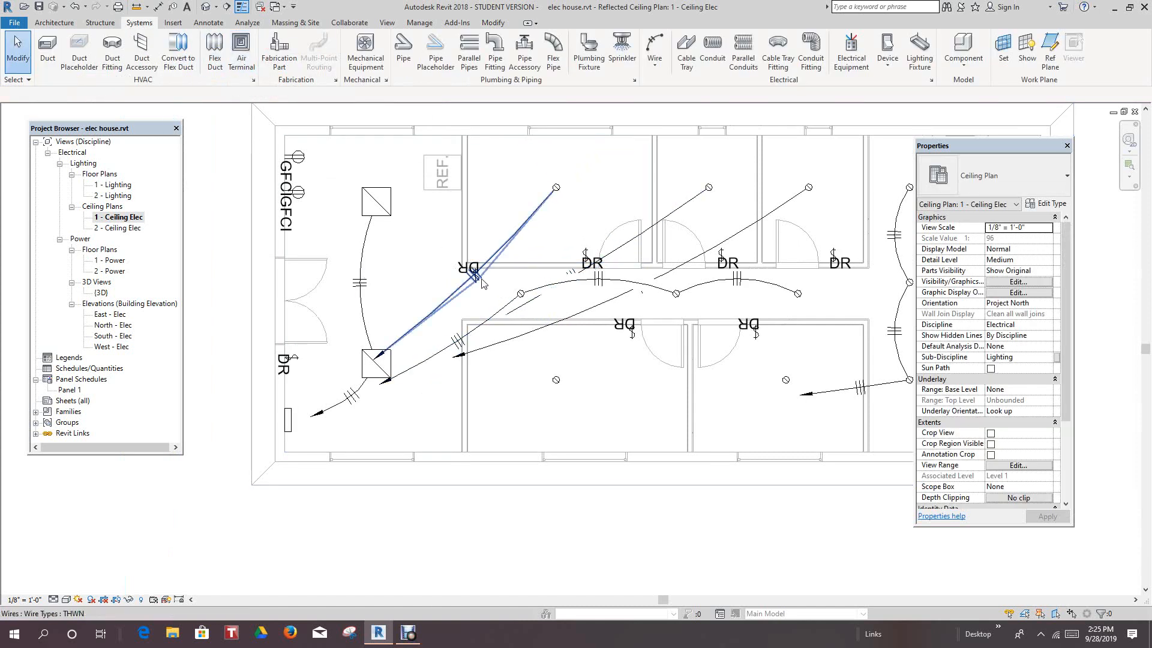
{"action": "key", "text": "Tab"}
{"action": "key", "text": "Tab"}
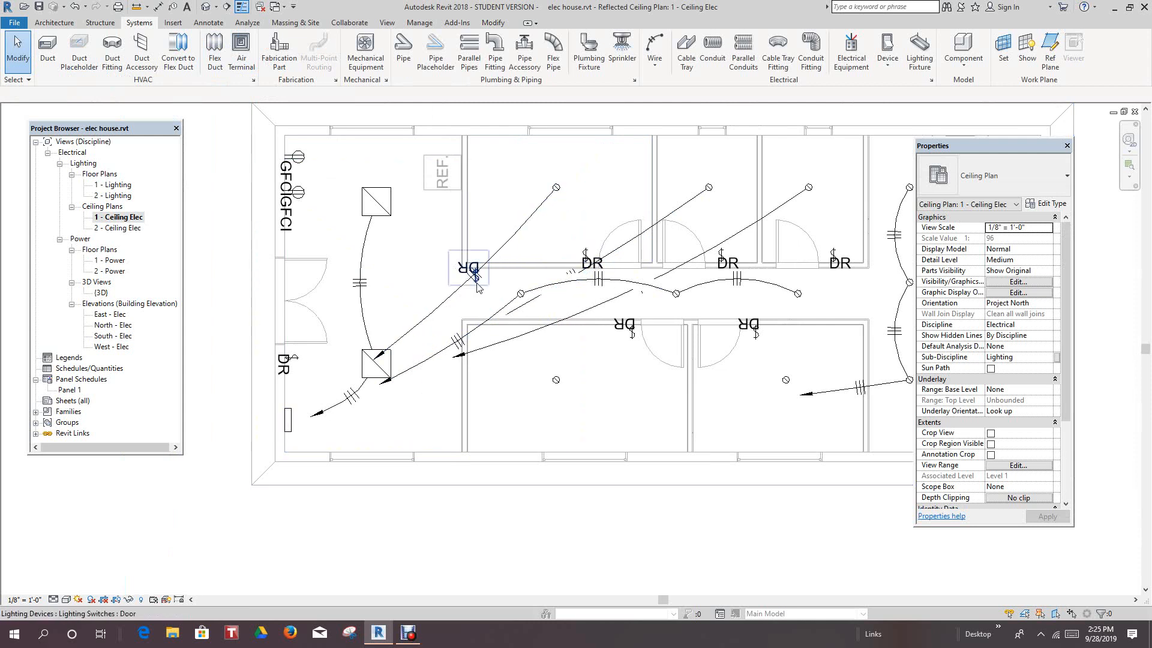
Step: Create a Panel 1 power circuit for Bedroom 1's ceiling light and convert it to arc wire
{"action": "scroll", "coordinate": [510, 360], "scroll_direction": "down", "scroll_amount": 2}
{"action": "middle_click_drag", "start_coordinate": [558, 359], "coordinate": [498, 352]}
{"action": "scroll", "coordinate": [653, 351], "scroll_direction": "up", "scroll_amount": 3}
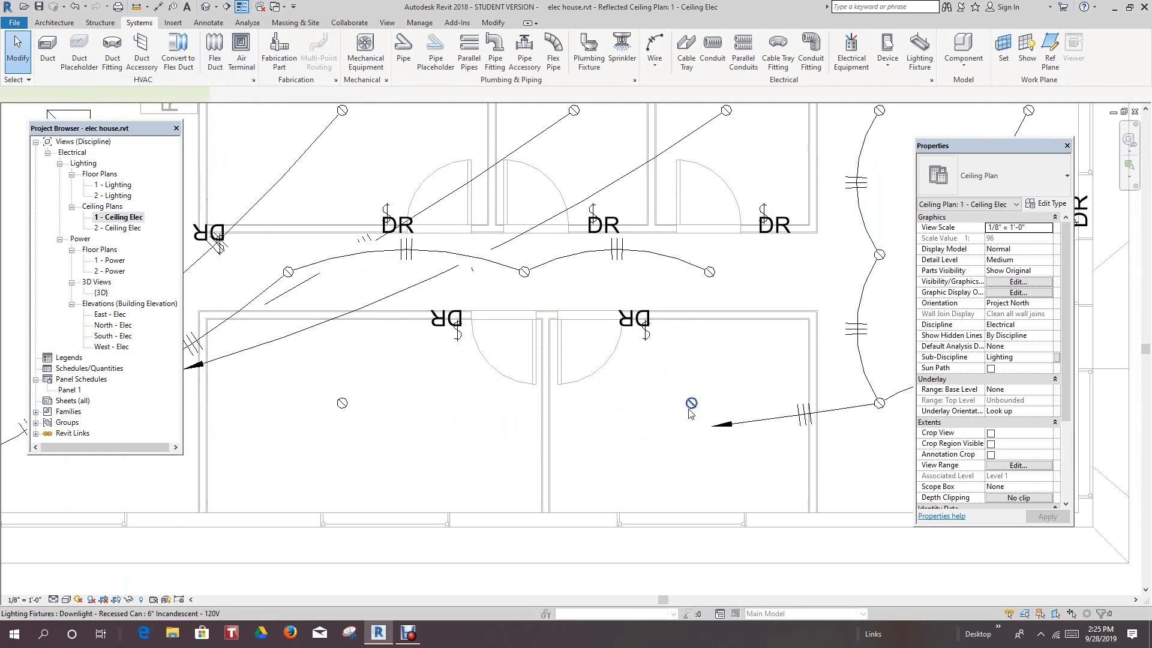
{"action": "left_click", "coordinate": [691, 406]}
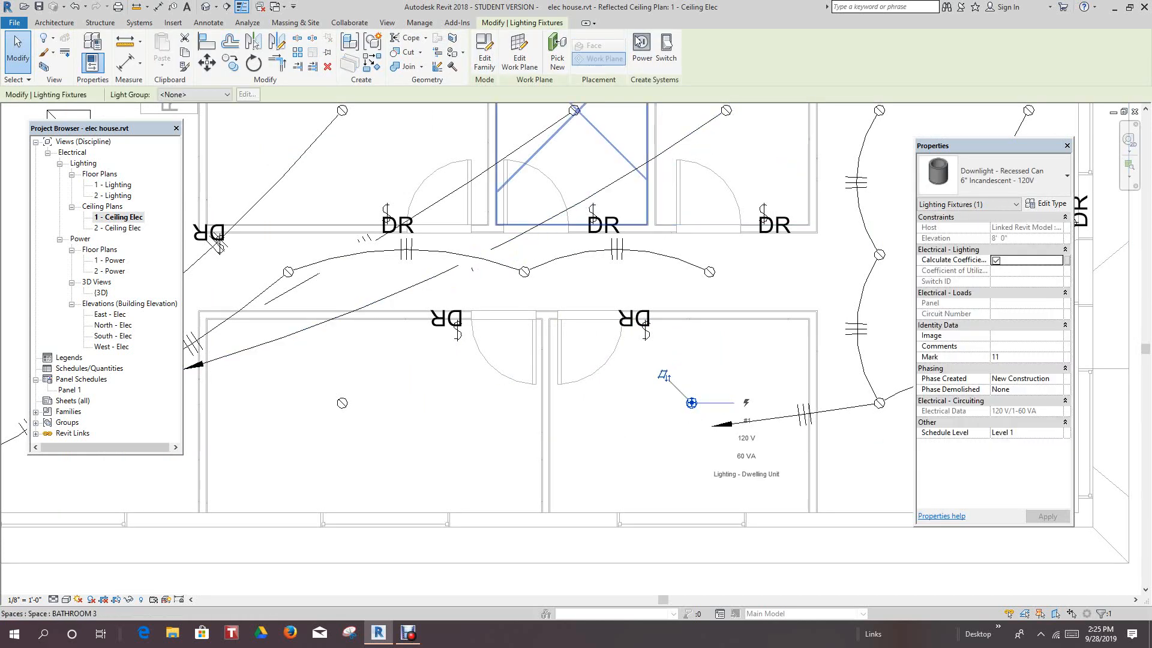
{"action": "left_click", "coordinate": [642, 51]}
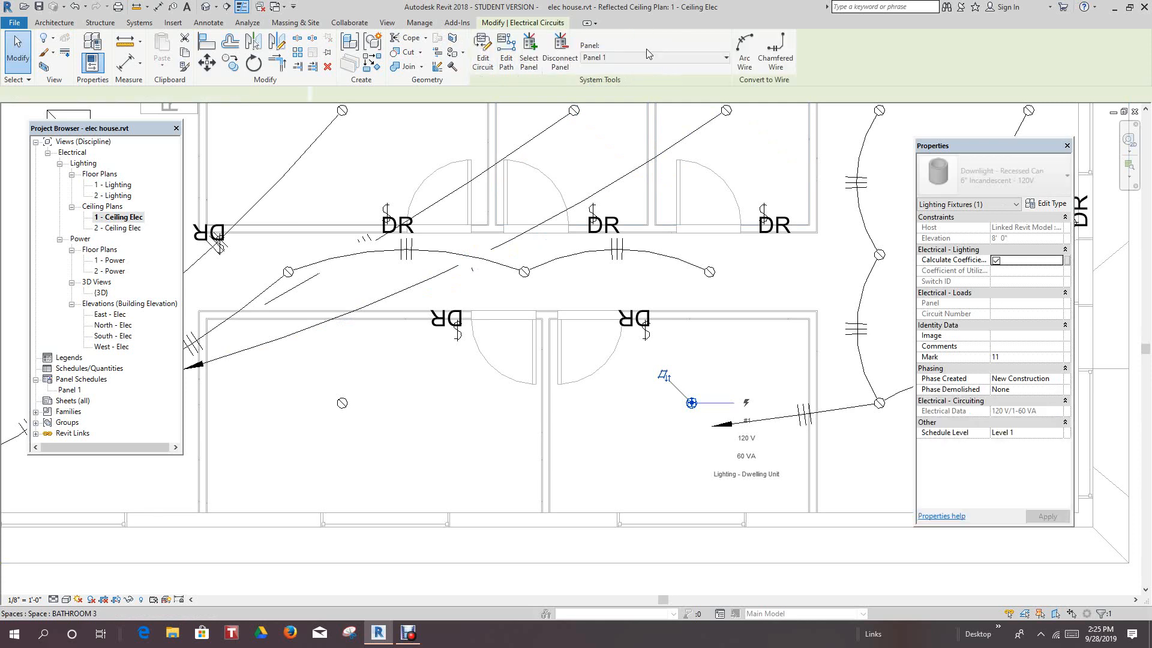
{"action": "left_click", "coordinate": [741, 53]}
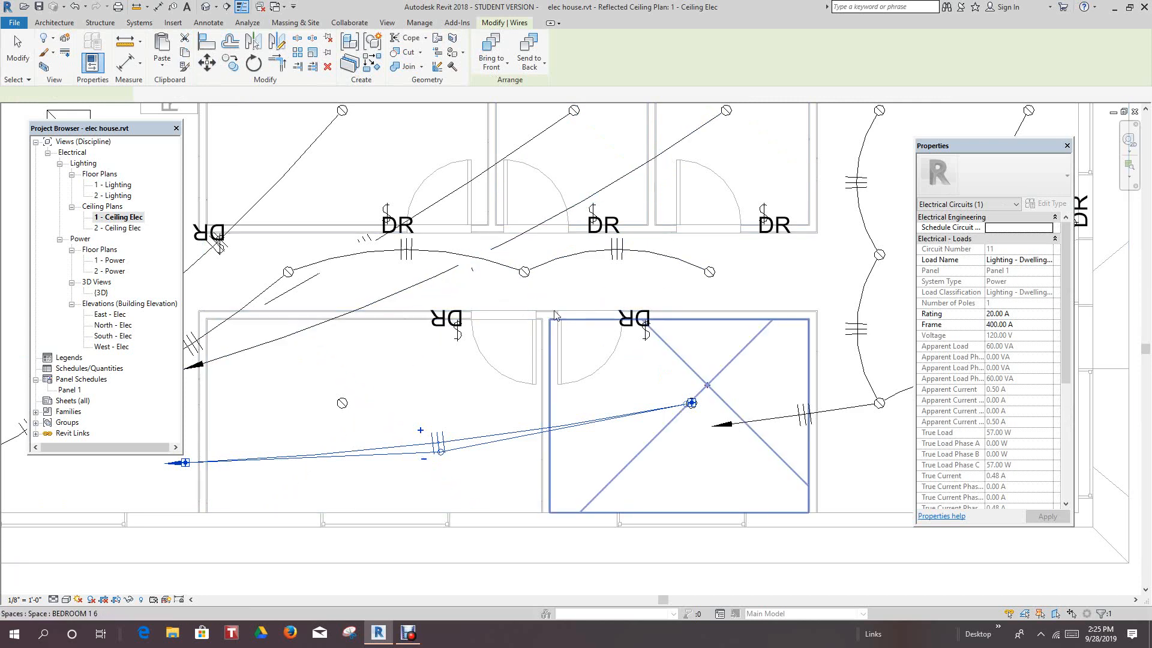
{"action": "scroll", "coordinate": [546, 306], "scroll_direction": "down", "scroll_amount": 2}
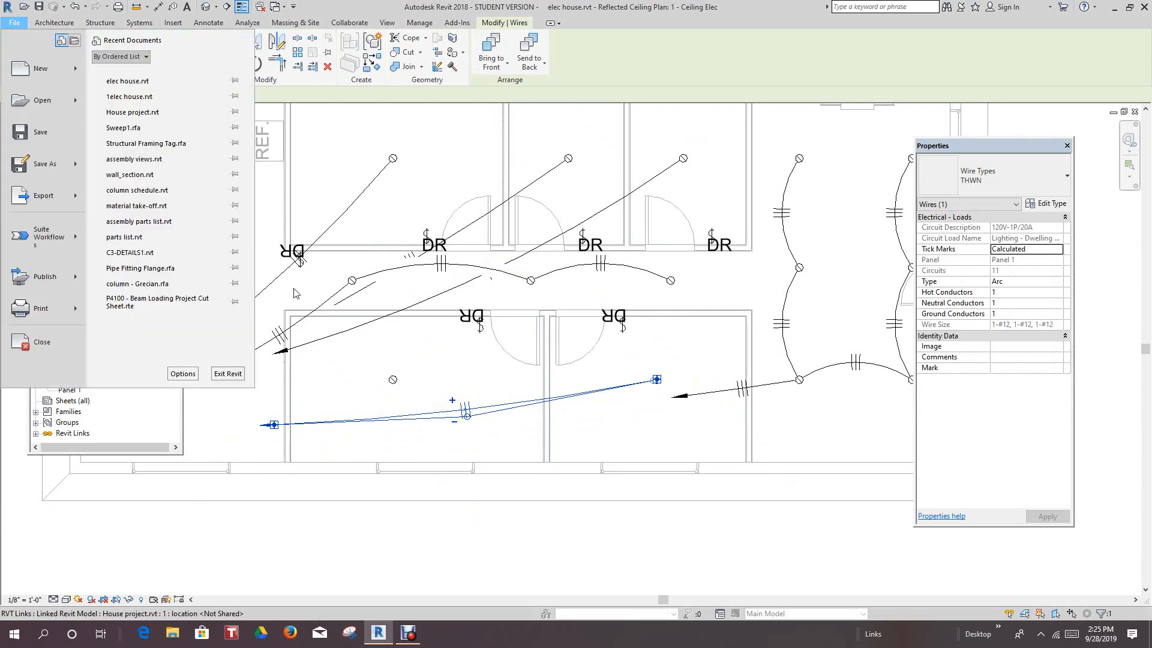
{"action": "left_click", "coordinate": [109, 570]}
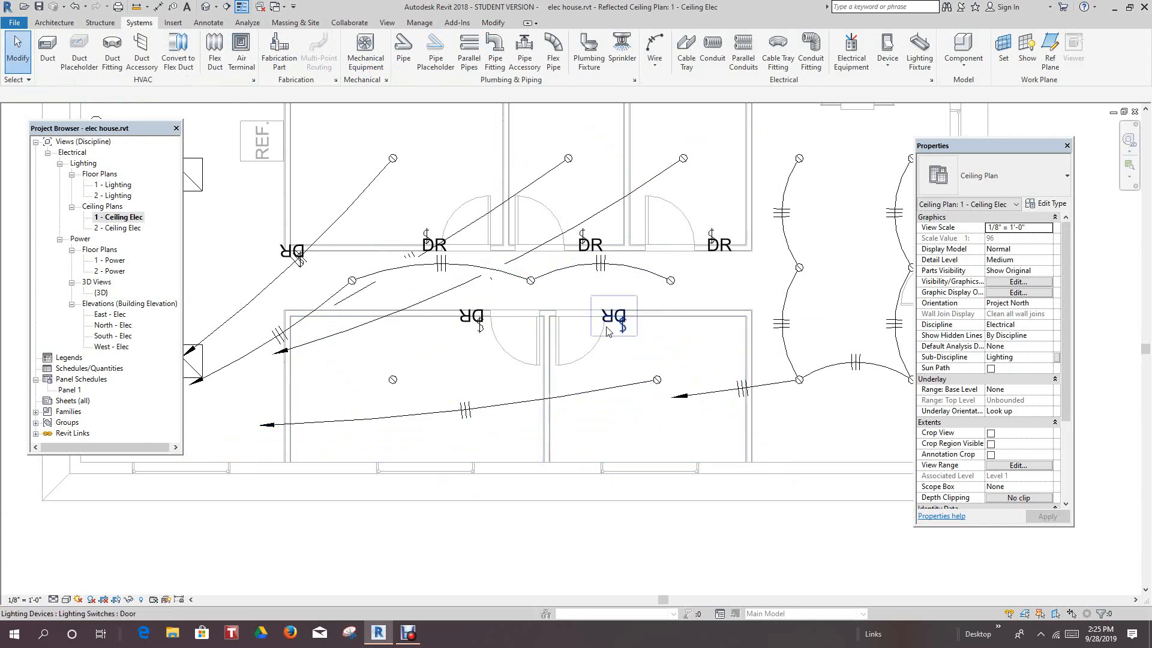
Step: Create a switch system for Bedroom 1's ceiling light
{"action": "left_click", "coordinate": [658, 380]}
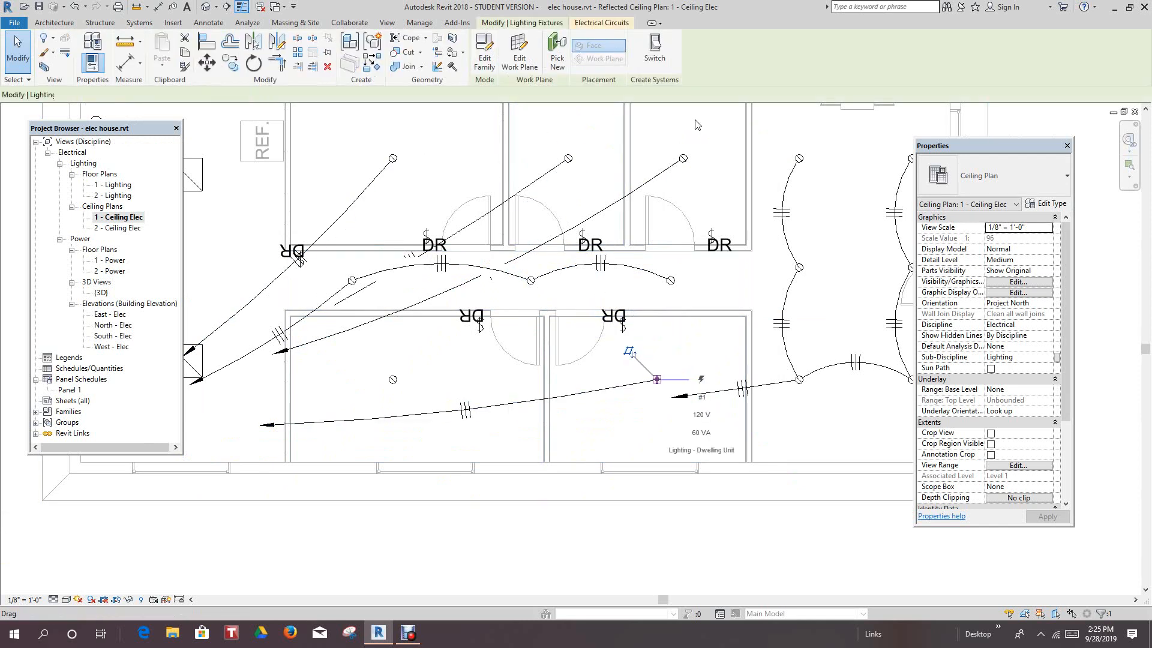
{"action": "left_click", "coordinate": [624, 331]}
{"action": "left_click", "coordinate": [626, 335]}
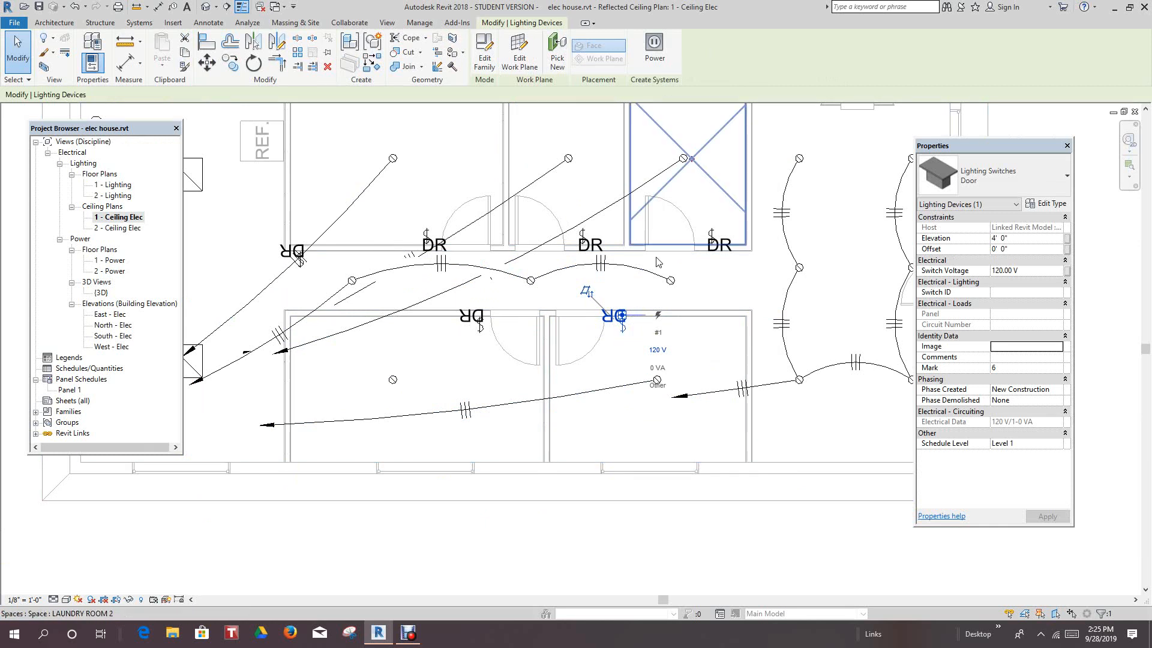
{"action": "left_click", "coordinate": [634, 519]}
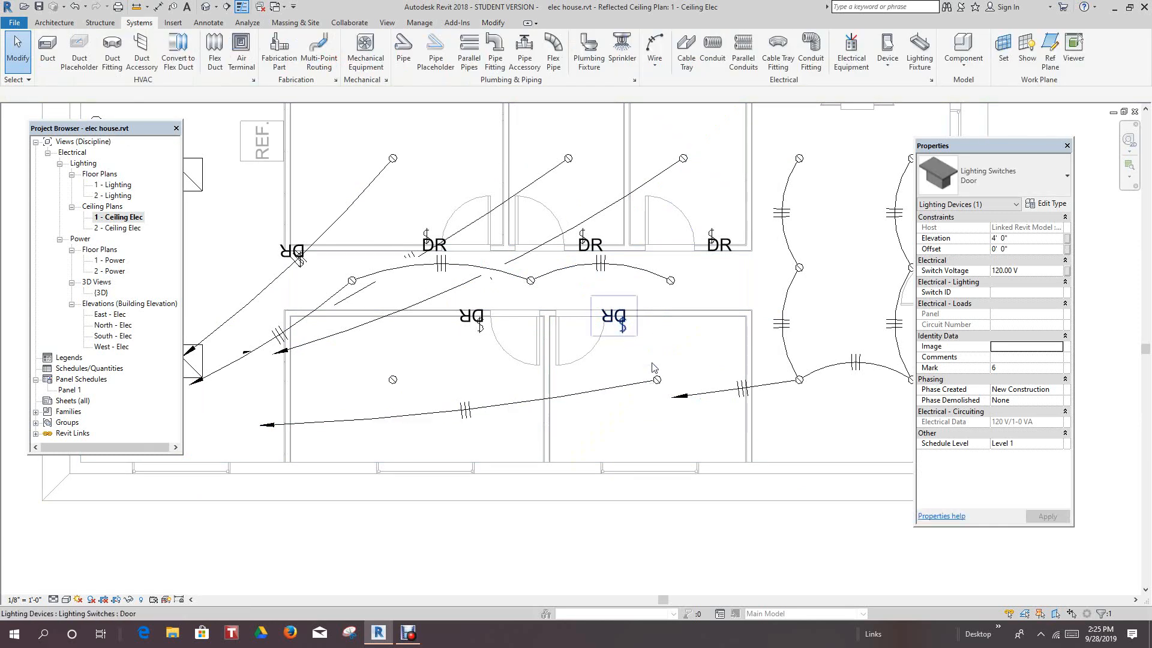
{"action": "left_click", "coordinate": [658, 381]}
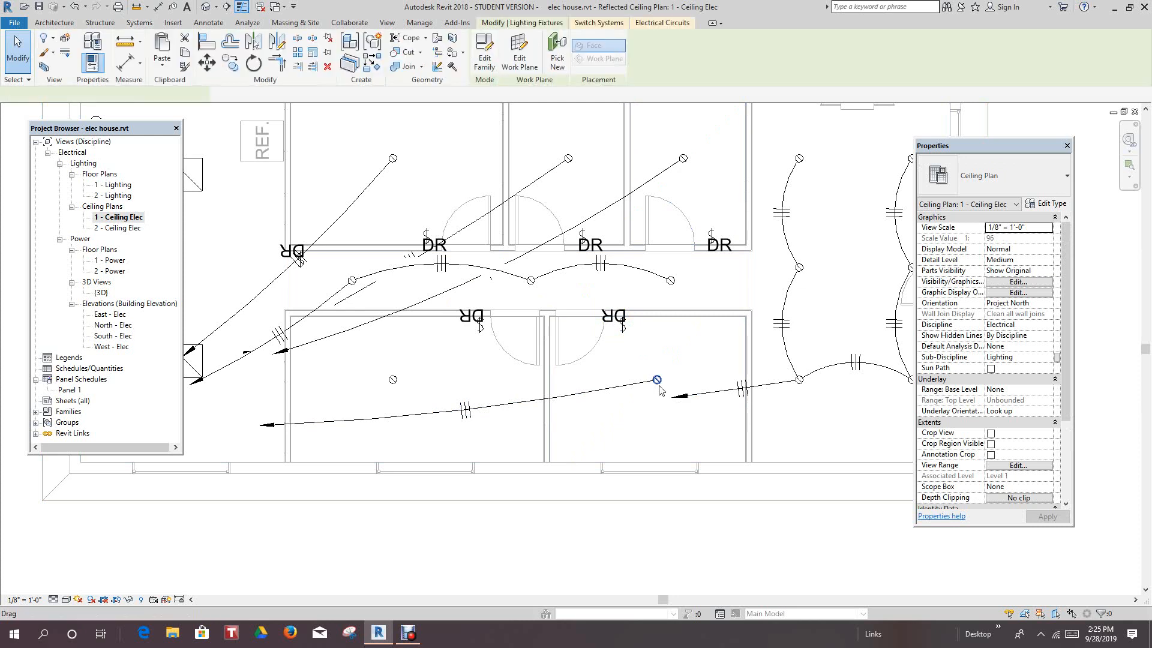
{"action": "left_click", "coordinate": [508, 443]}
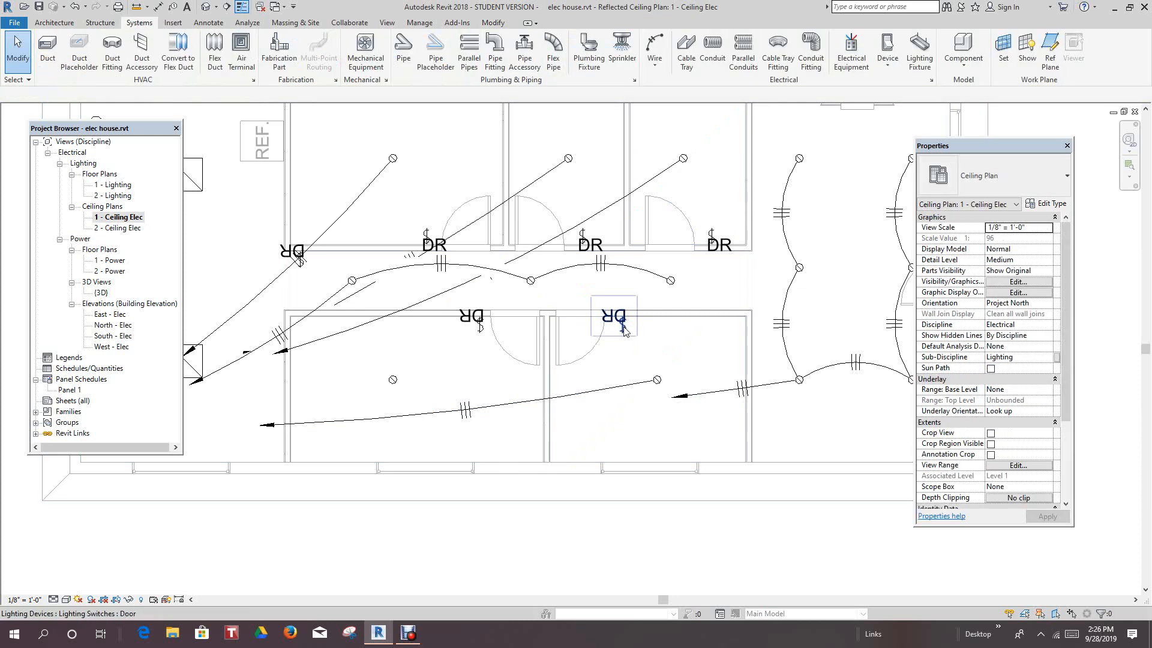
Step: Assign the switch beside Bedroom 1's door to that room's light switch system and check the link
{"action": "left_click", "coordinate": [662, 391]}
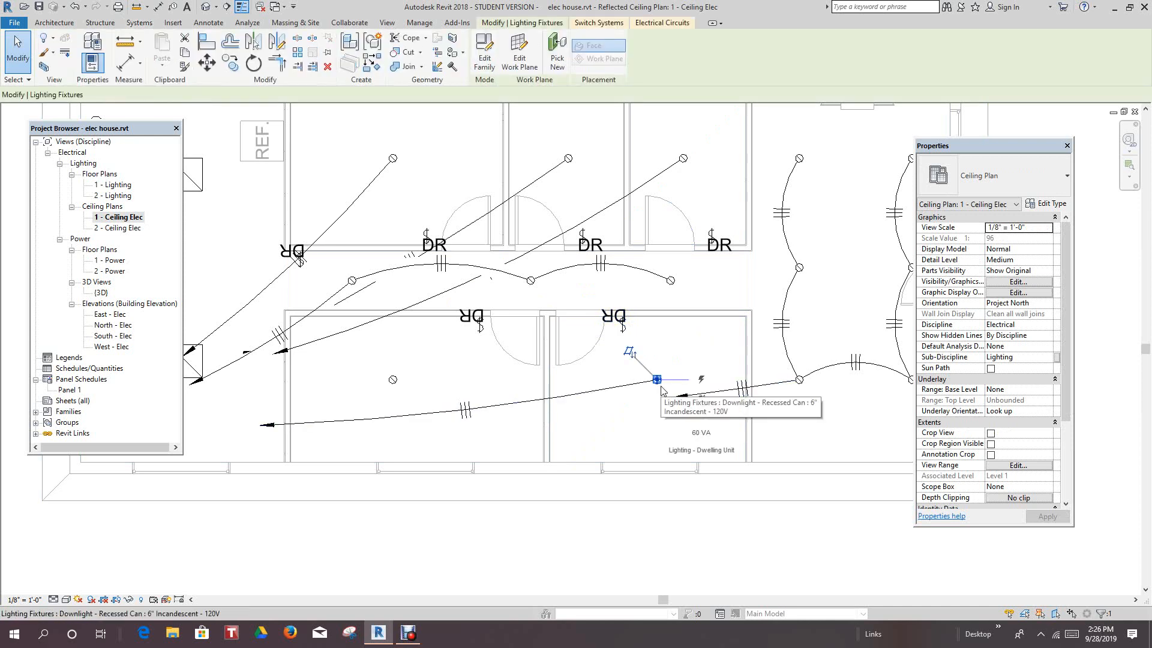
{"action": "left_click", "coordinate": [600, 22]}
{"action": "left_click", "coordinate": [258, 53]}
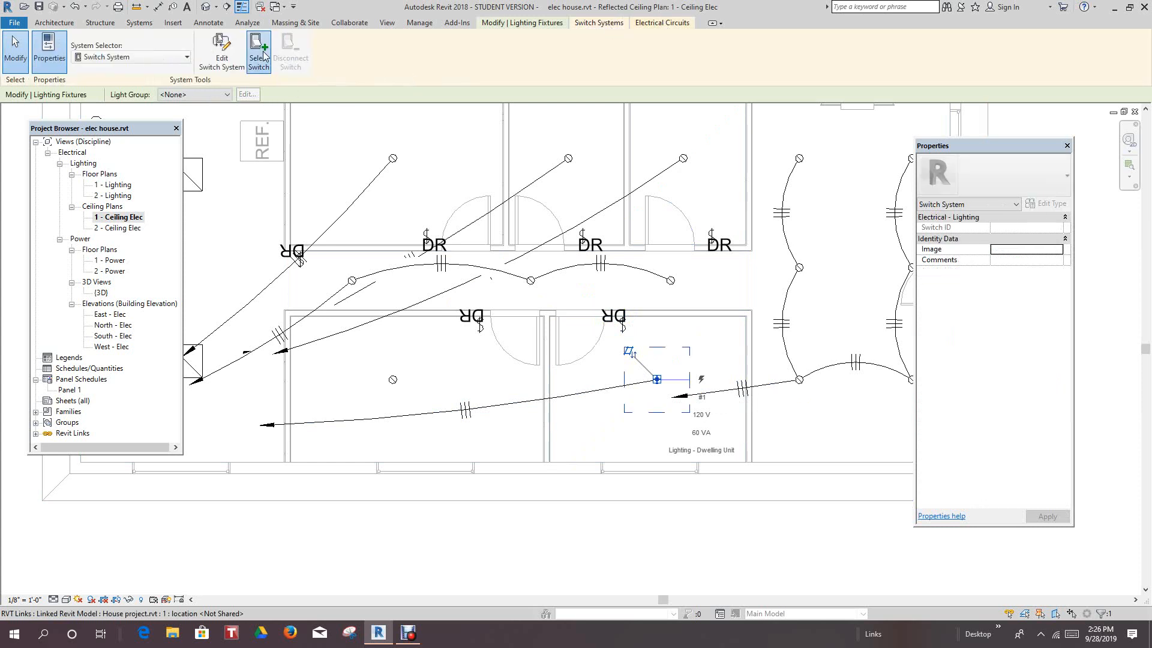
{"action": "left_click", "coordinate": [618, 335]}
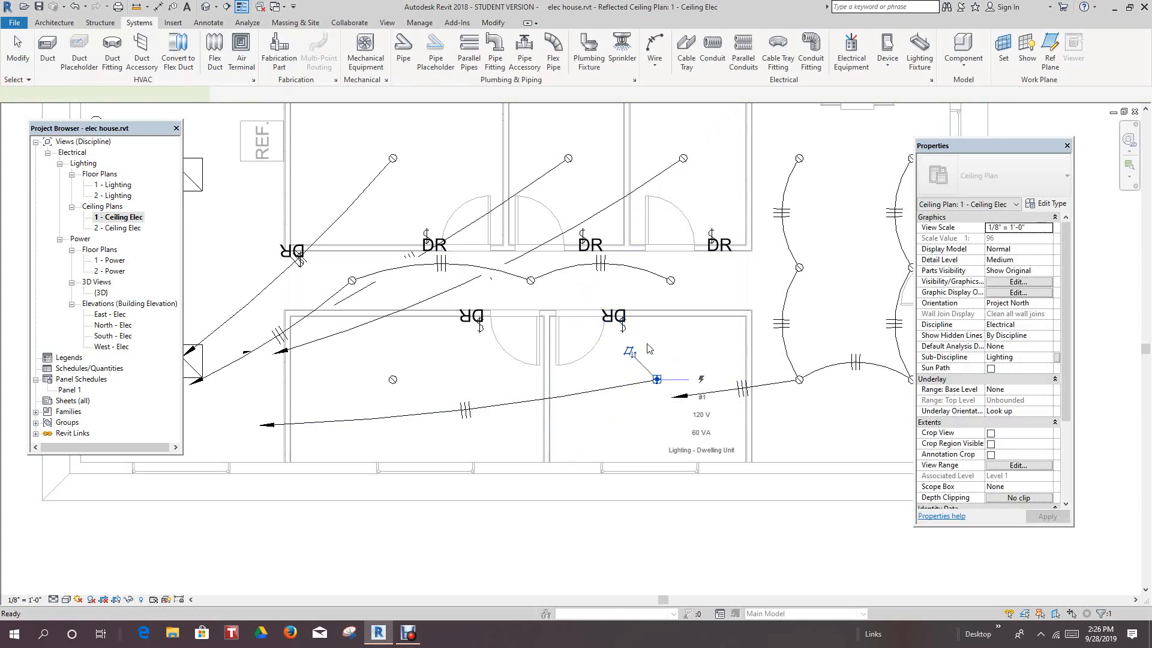
{"action": "left_click", "coordinate": [636, 347]}
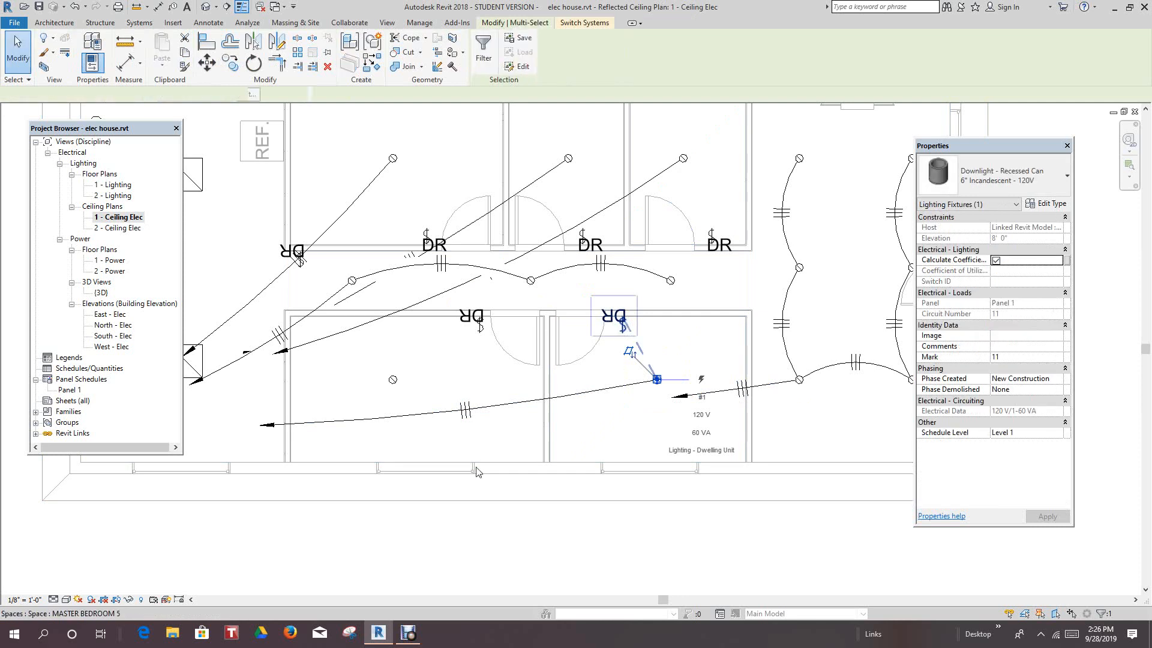
{"action": "key", "text": "Escape"}
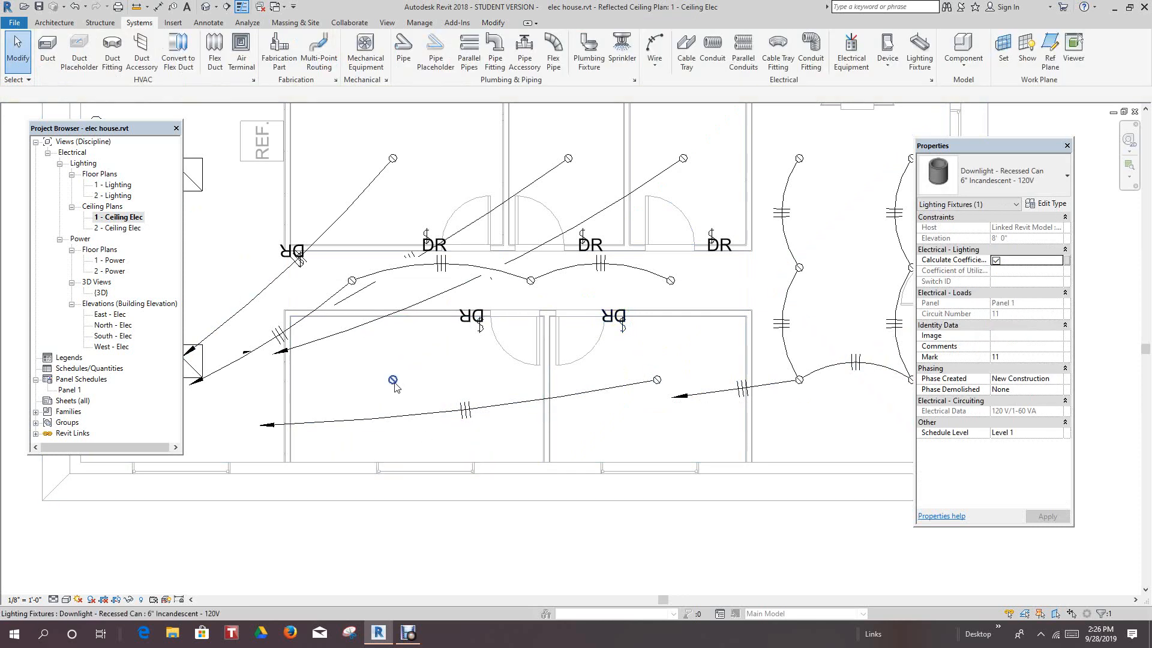
Step: Create a Panel 1 power circuit for the Master Bedroom's ceiling light and convert it to arc wire
{"action": "left_click", "coordinate": [393, 382]}
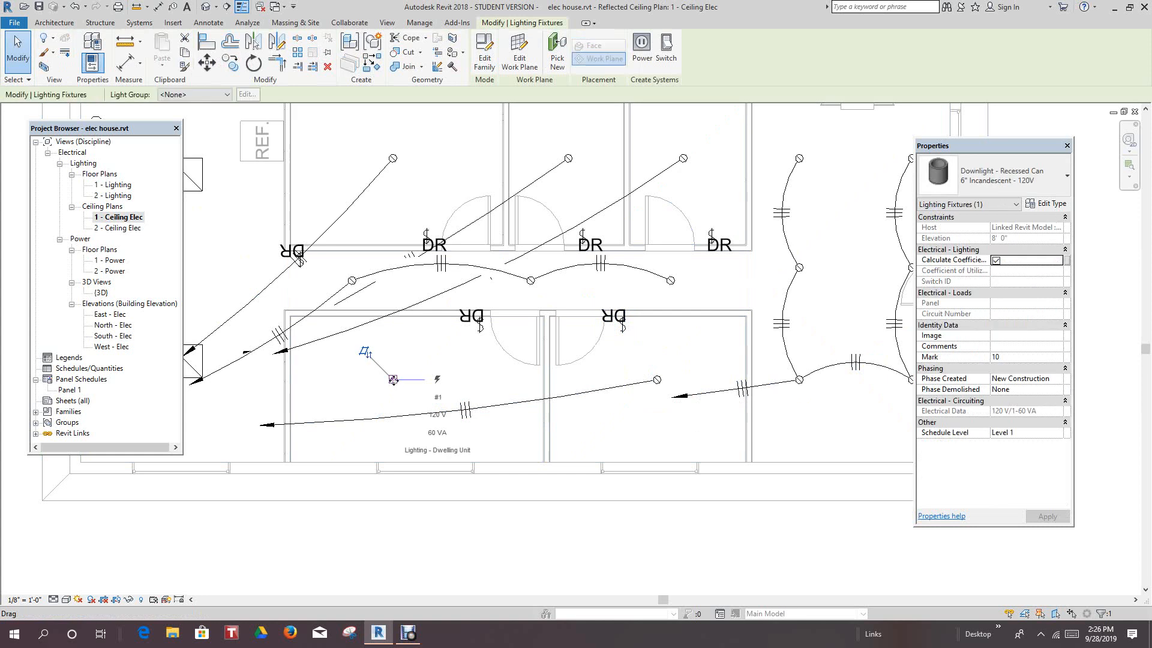
{"action": "left_click", "coordinate": [642, 45]}
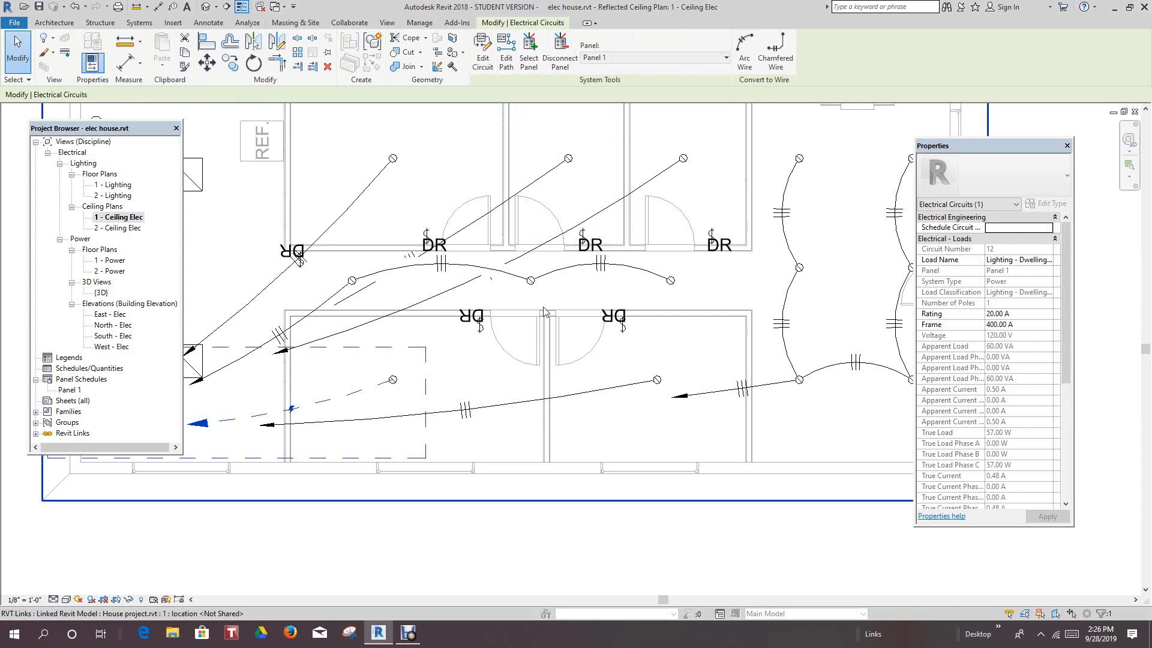
{"action": "left_click", "coordinate": [745, 48]}
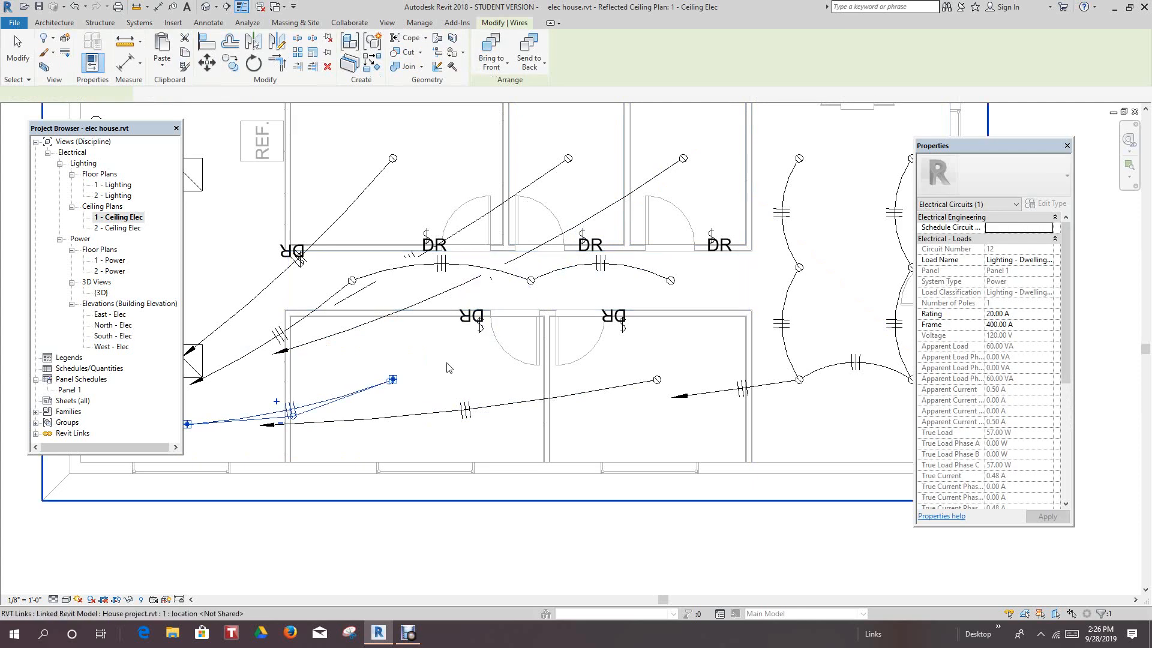
{"action": "left_click", "coordinate": [346, 550]}
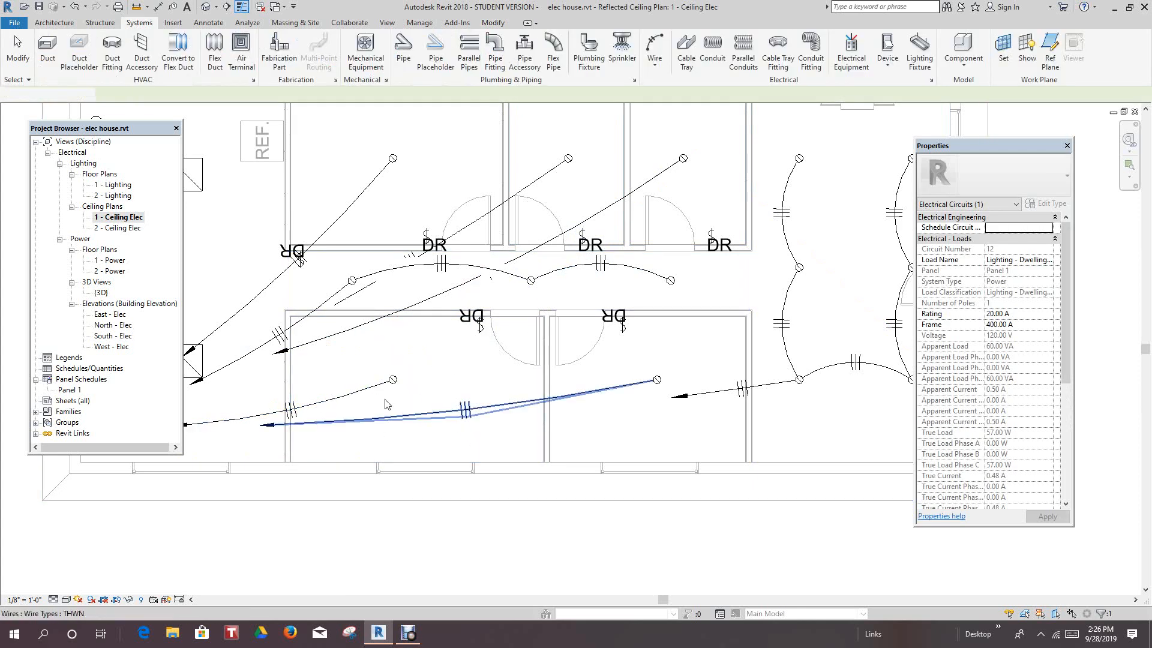
{"action": "key", "text": "Escape"}
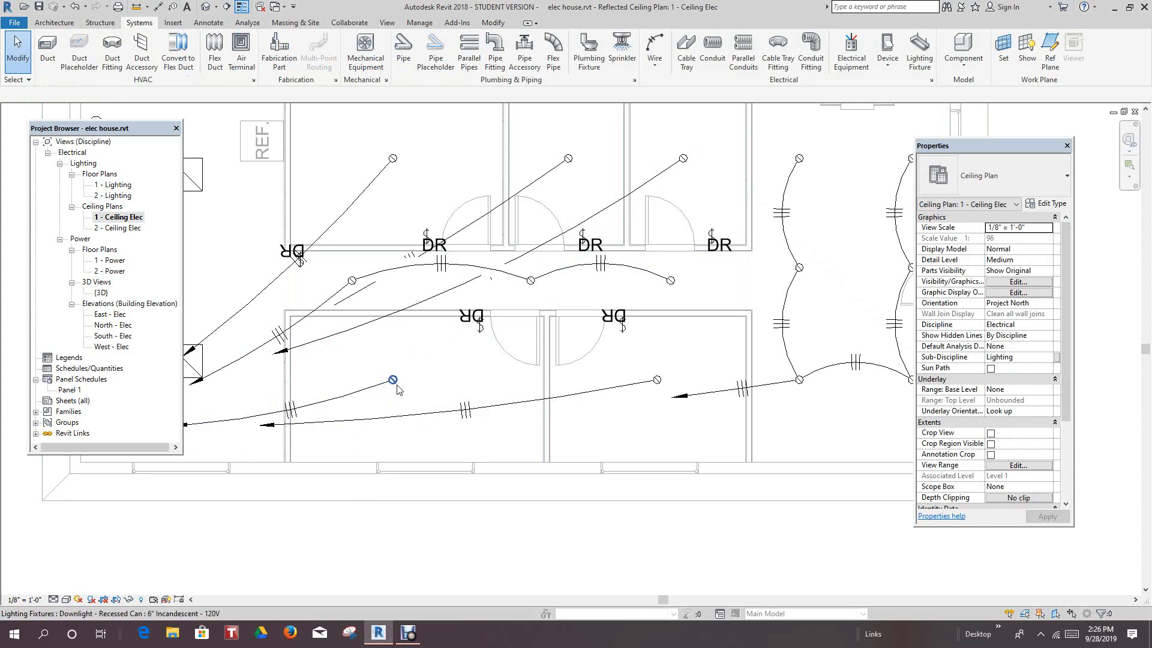
Step: Create a switch system for the Master Bedroom's ceiling light and assign the switch beside that room's door to it
{"action": "left_click", "coordinate": [393, 381]}
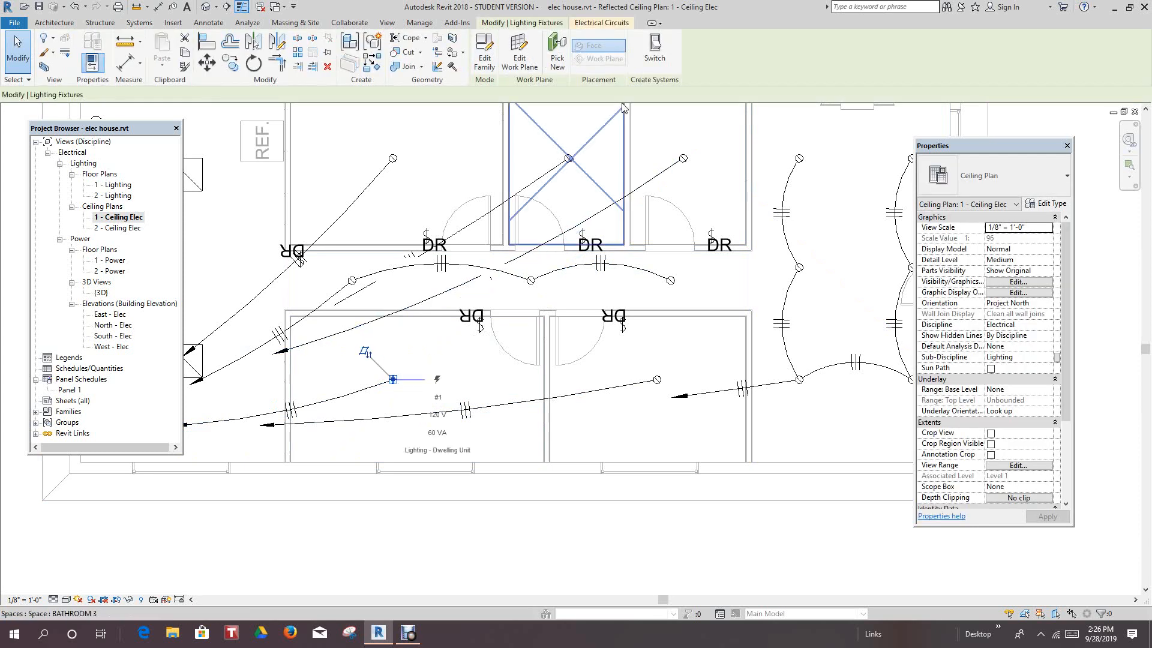
{"action": "left_click", "coordinate": [653, 58]}
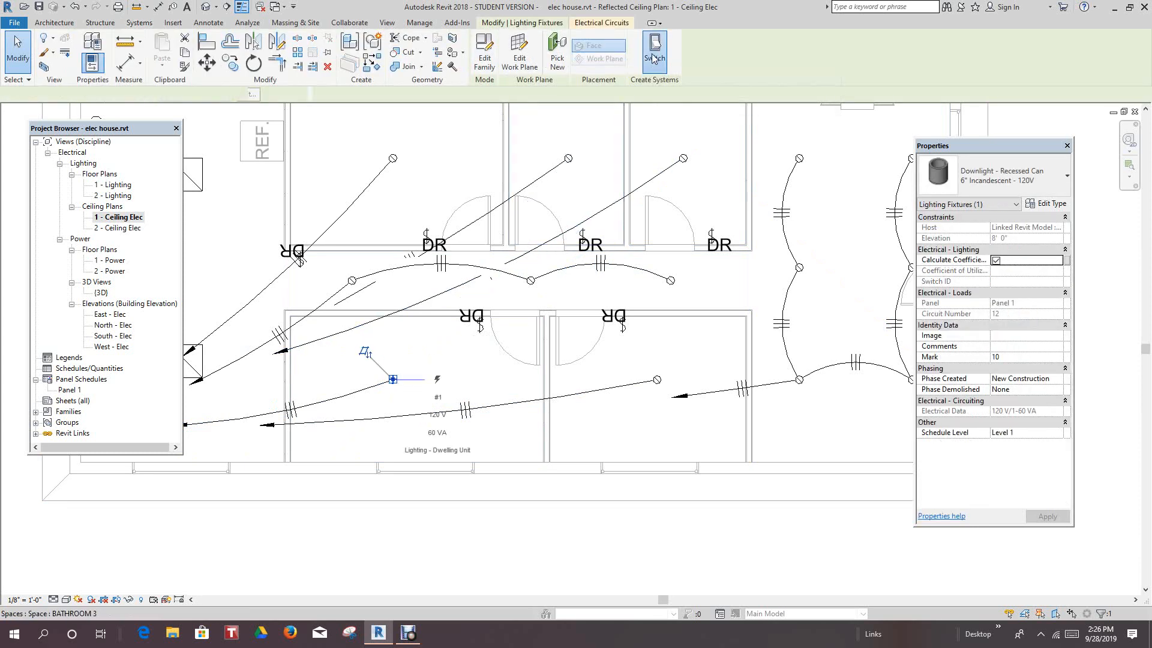
{"action": "left_click", "coordinate": [531, 58]}
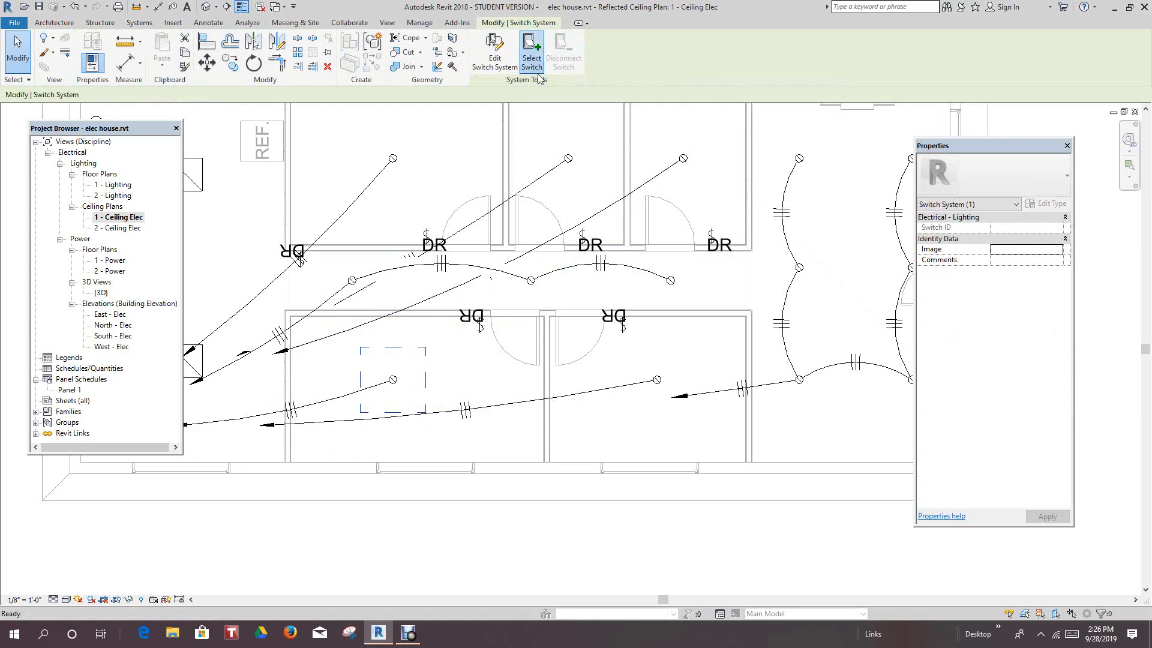
{"action": "left_click", "coordinate": [478, 335]}
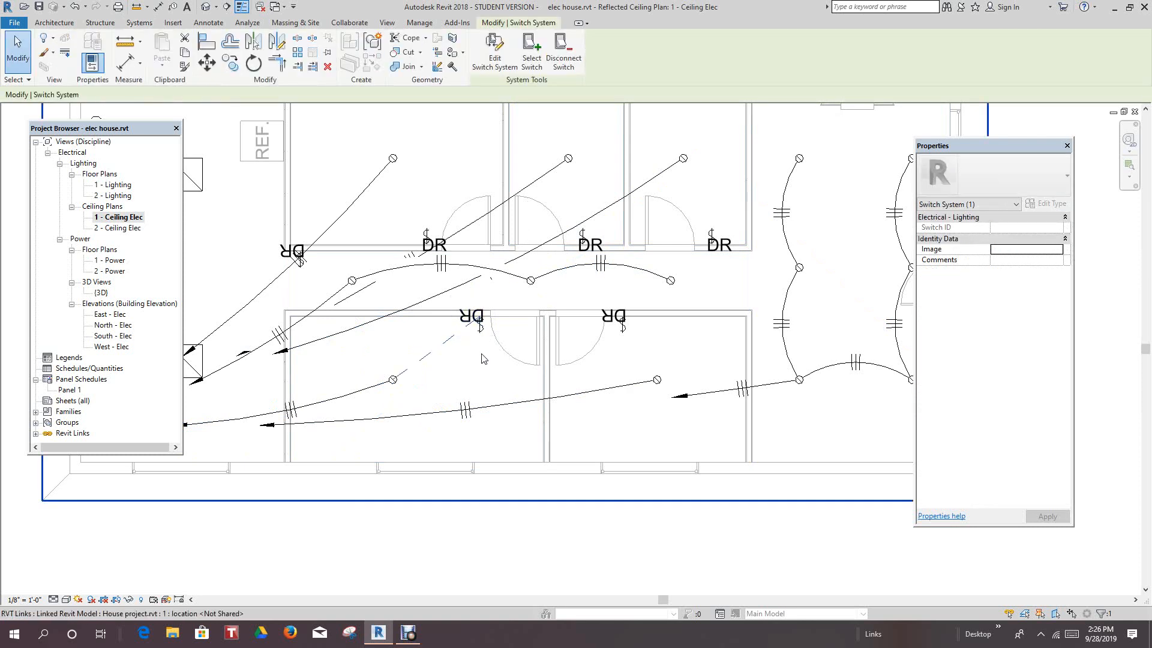
{"action": "left_click", "coordinate": [474, 342]}
{"action": "scroll", "coordinate": [475, 342], "scroll_direction": "down", "scroll_amount": 4}
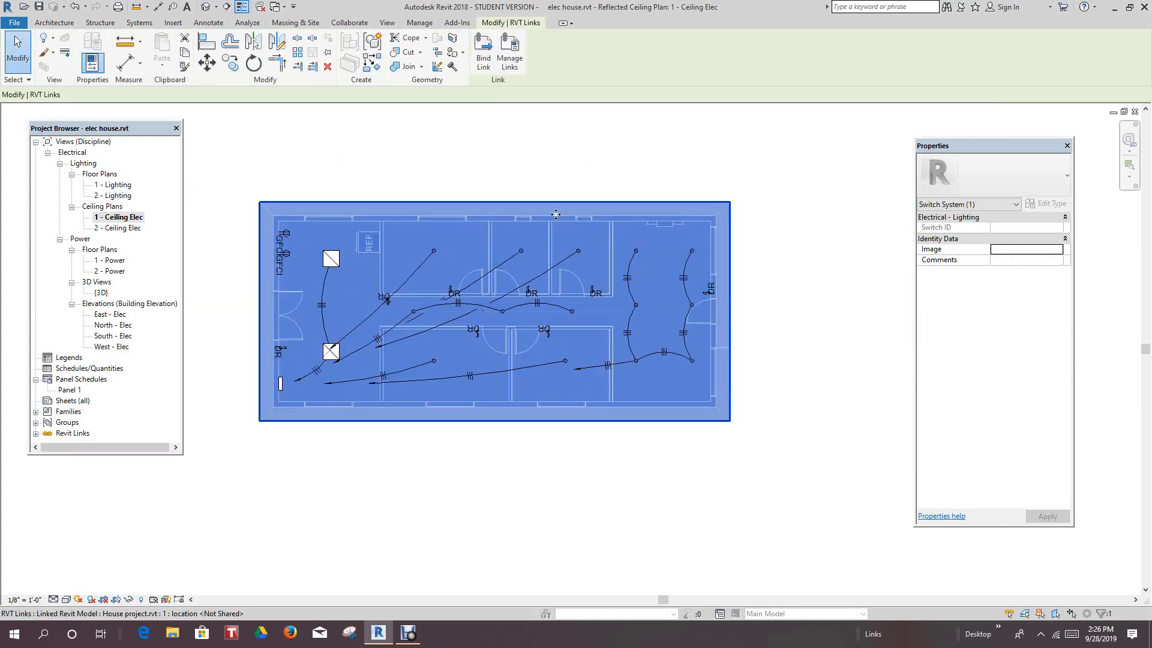
{"action": "left_click", "coordinate": [563, 181]}
{"action": "scroll", "coordinate": [562, 179], "scroll_direction": "down", "scroll_amount": 1}
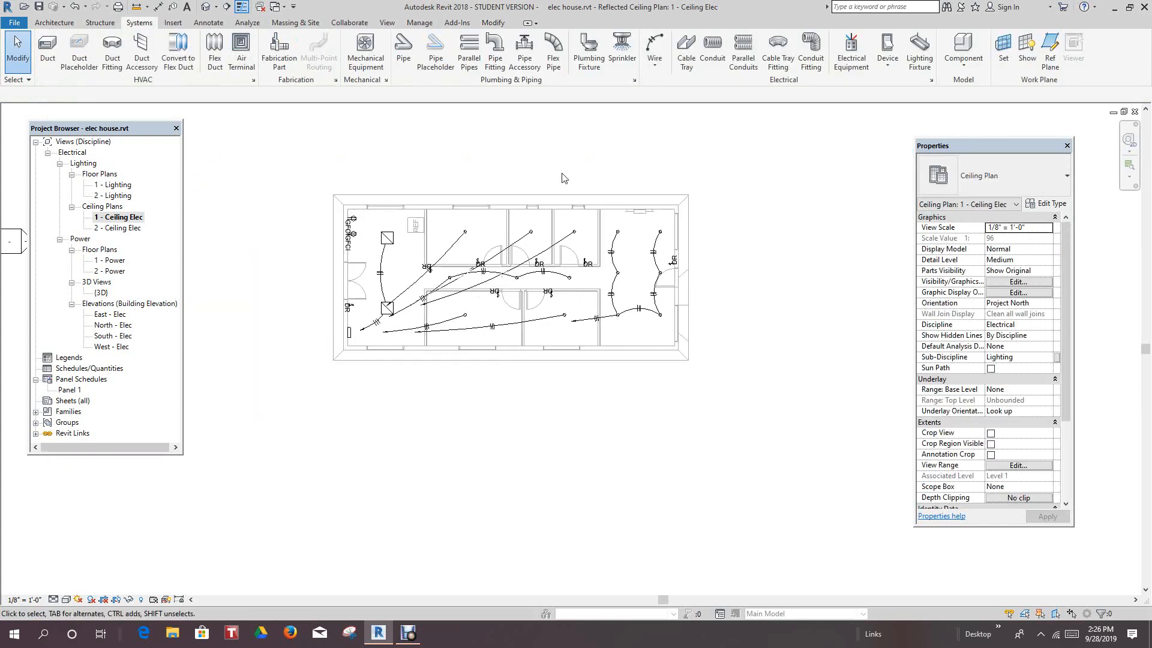
{"action": "scroll", "coordinate": [587, 184], "scroll_direction": "up", "scroll_amount": 2}
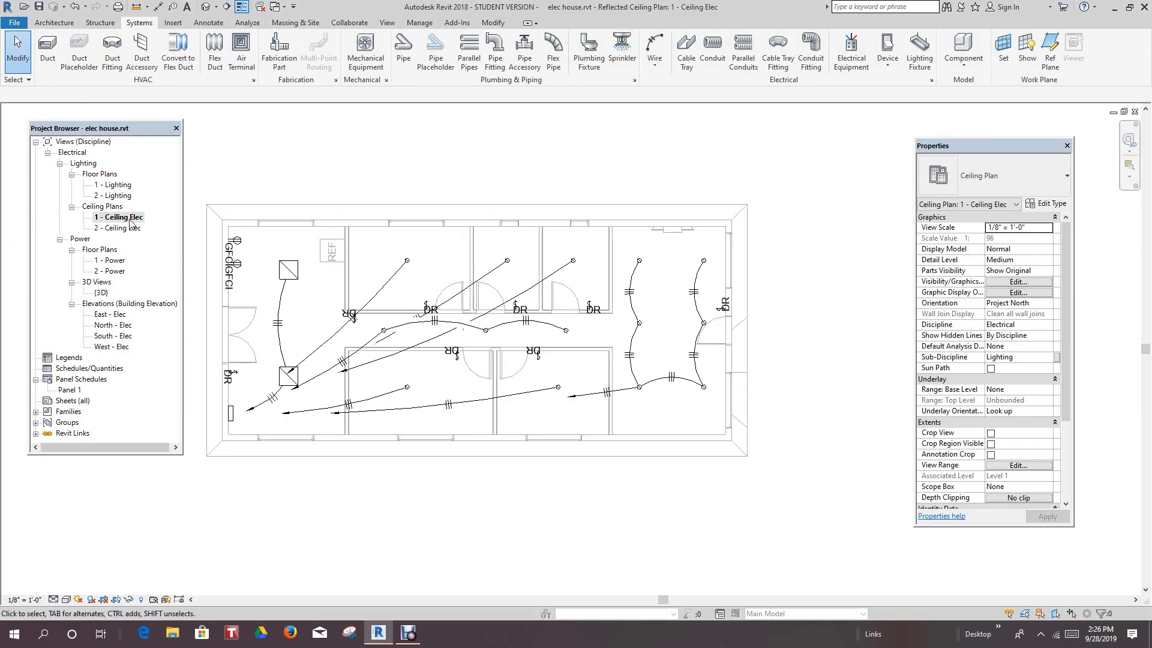
Step: Open the 1 - Lighting floor plan and bring the whole house into view
{"action": "double_click", "coordinate": [123, 186]}
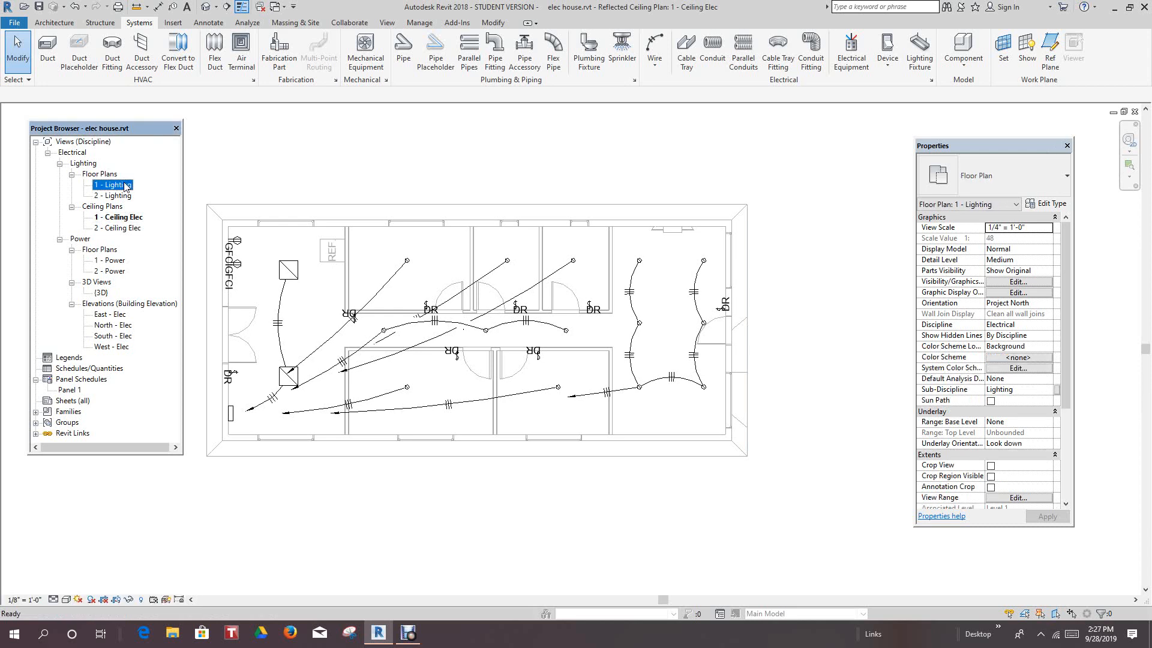
{"action": "scroll", "coordinate": [515, 264], "scroll_direction": "down", "scroll_amount": 1}
{"action": "middle_click_drag", "start_coordinate": [512, 268], "coordinate": [389, 223]}
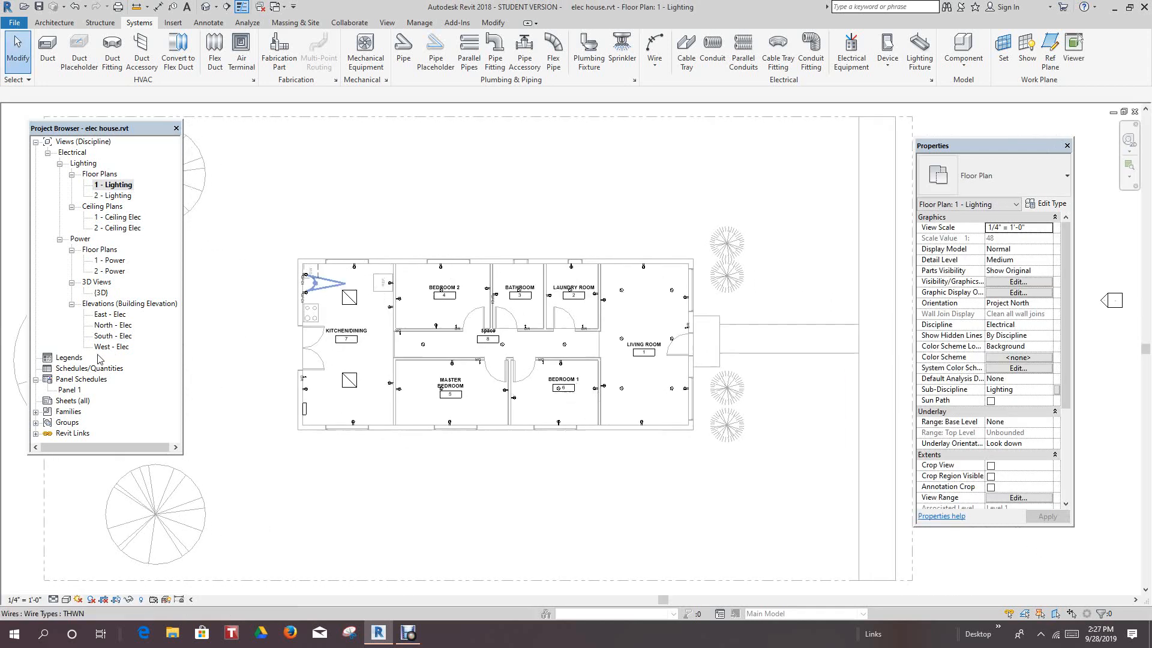
Step: Review the circuits and loads in the Panel 1 schedule and close the schedule
{"action": "left_click", "coordinate": [67, 391]}
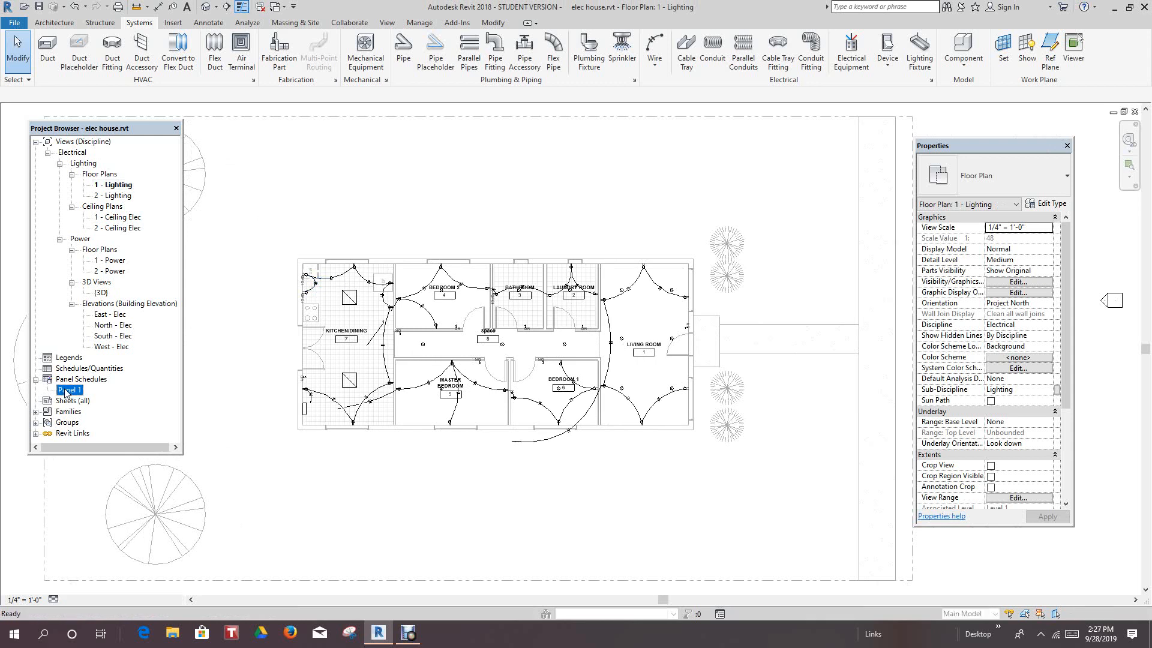
{"action": "double_click", "coordinate": [68, 391]}
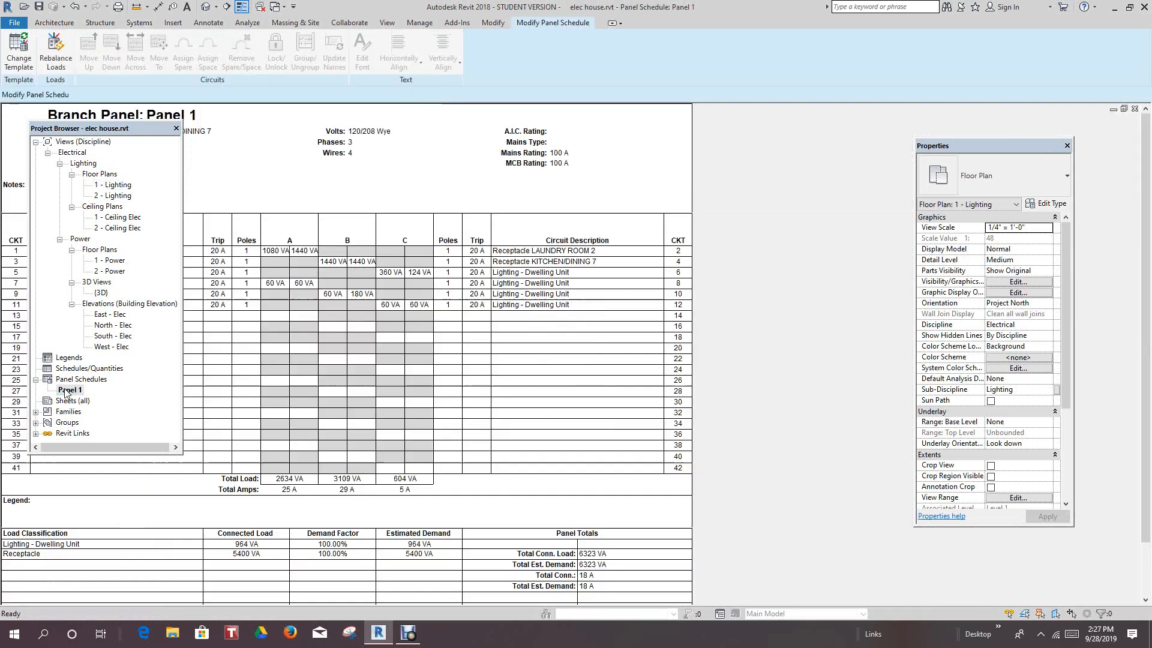
{"action": "scroll", "coordinate": [403, 327], "scroll_direction": "down", "scroll_amount": 3}
{"action": "scroll", "coordinate": [403, 326], "scroll_direction": "up", "scroll_amount": 3}
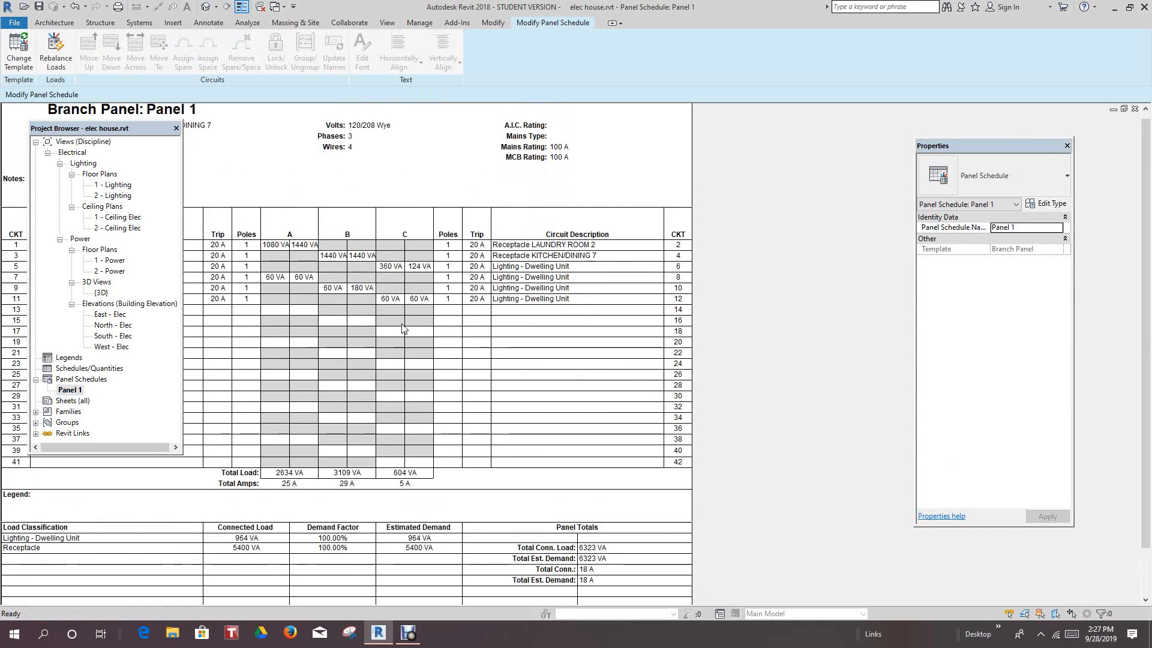
{"action": "left_click", "coordinate": [1135, 110]}
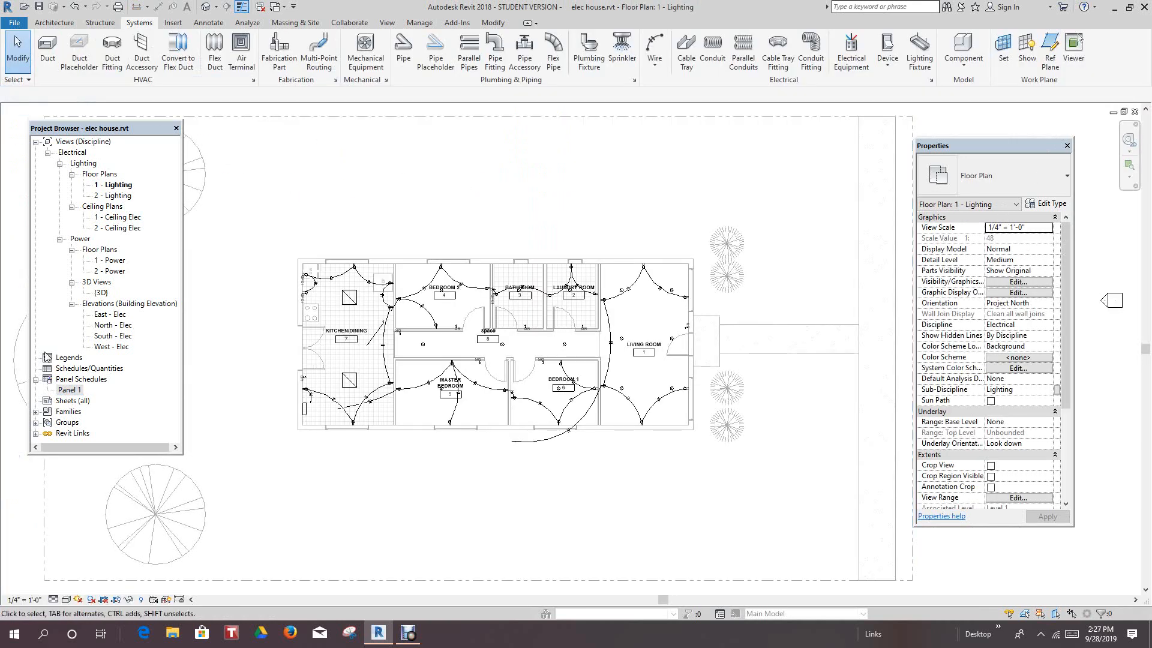
Step: Begin a new drawing sheet and save the project at the save reminder
{"action": "right_click", "coordinate": [73, 401]}
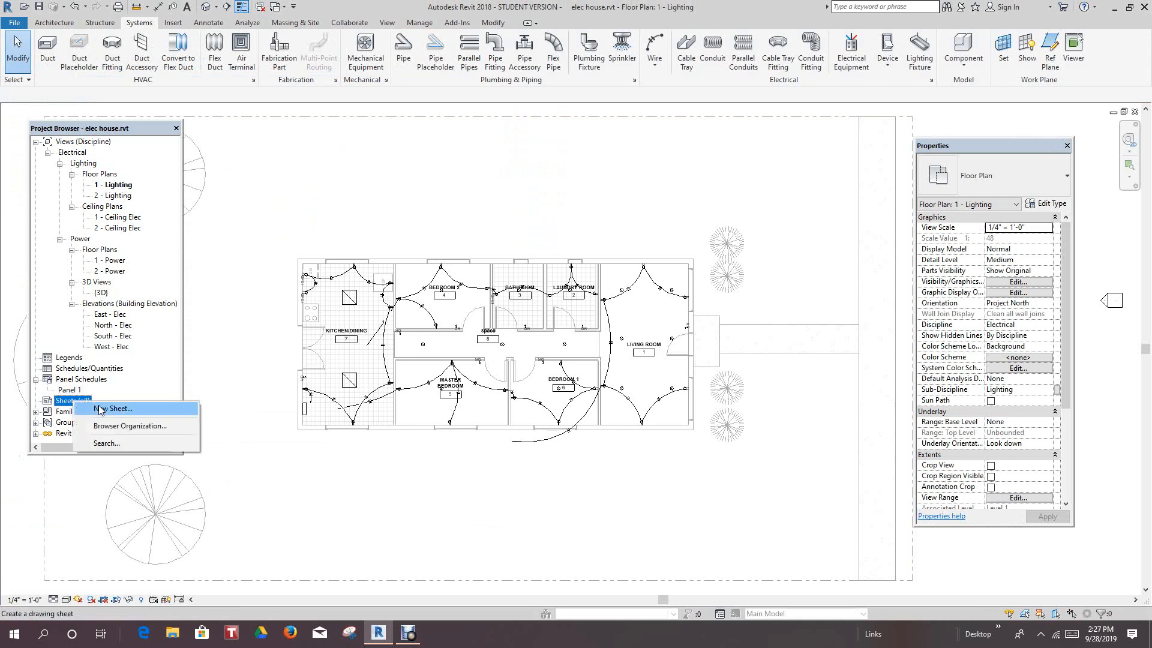
{"action": "left_click", "coordinate": [99, 407]}
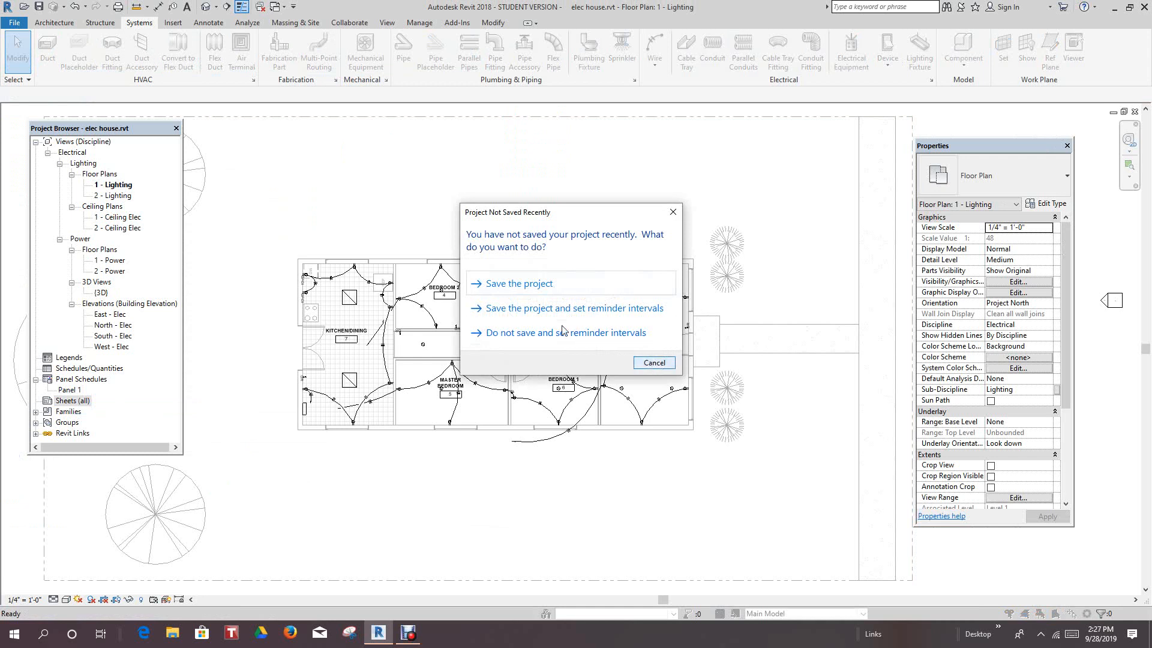
{"action": "left_click", "coordinate": [522, 286]}
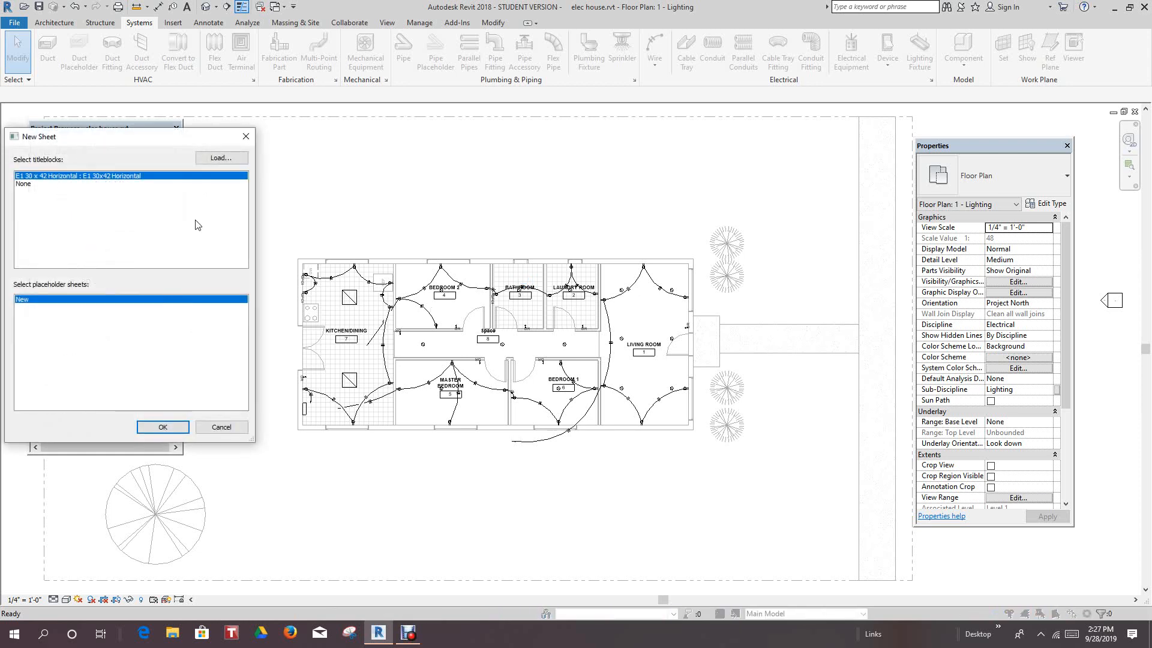
Step: Load the D 22 x 34 Horizontal titleblock from the Titleblocks library folder and create the new sheet with it
{"action": "left_click", "coordinate": [221, 158]}
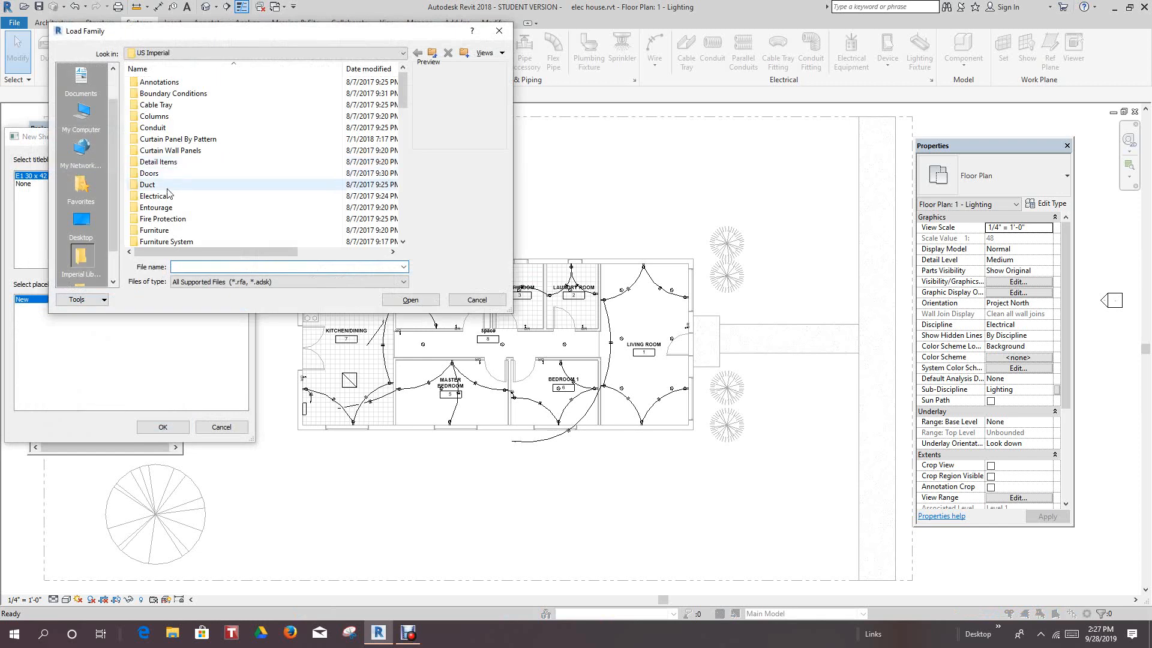
{"action": "scroll", "coordinate": [167, 206], "scroll_direction": "down", "scroll_amount": 5}
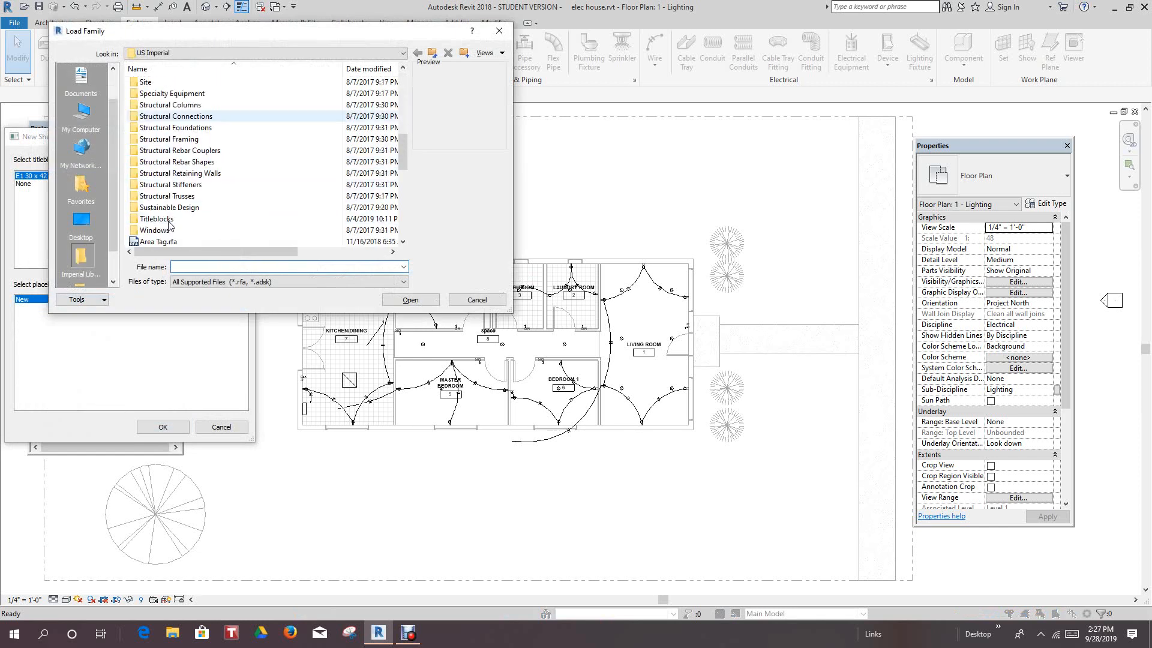
{"action": "double_click", "coordinate": [168, 219]}
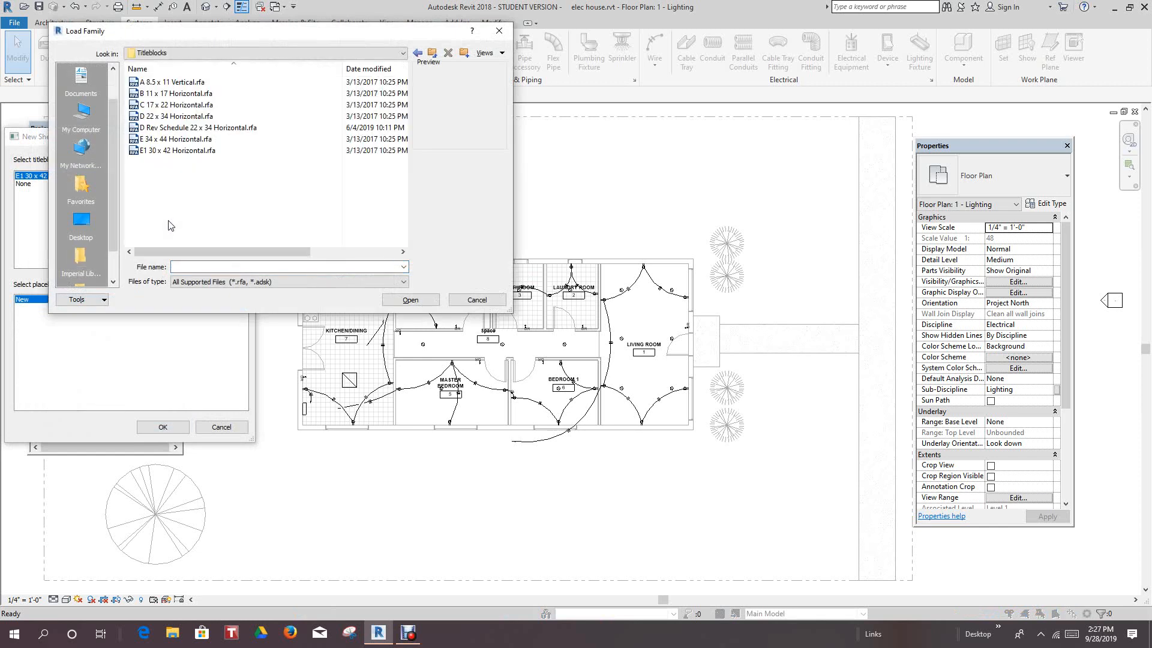
{"action": "left_click", "coordinate": [192, 116]}
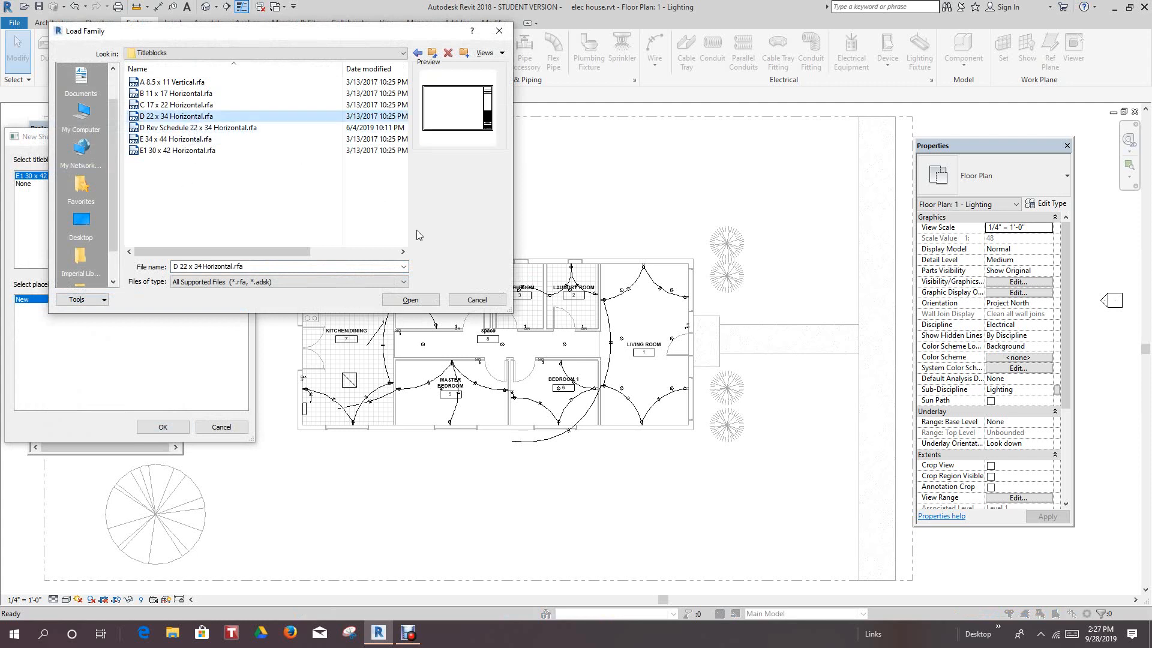
{"action": "left_click", "coordinate": [411, 300]}
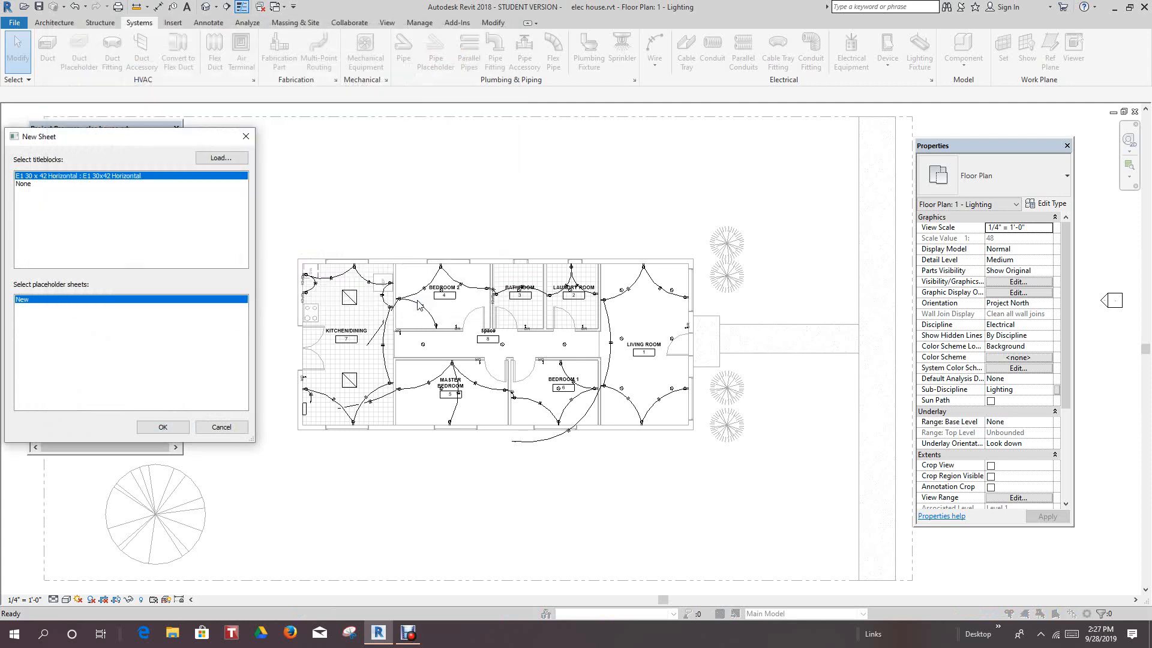
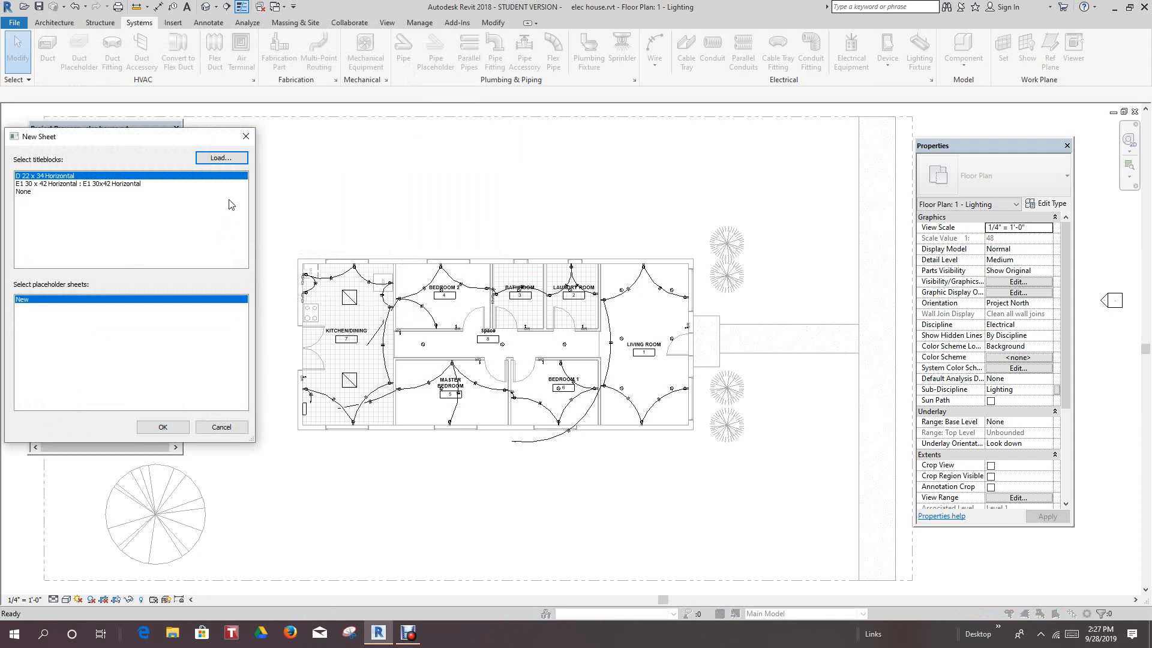
{"action": "left_click", "coordinate": [170, 429]}
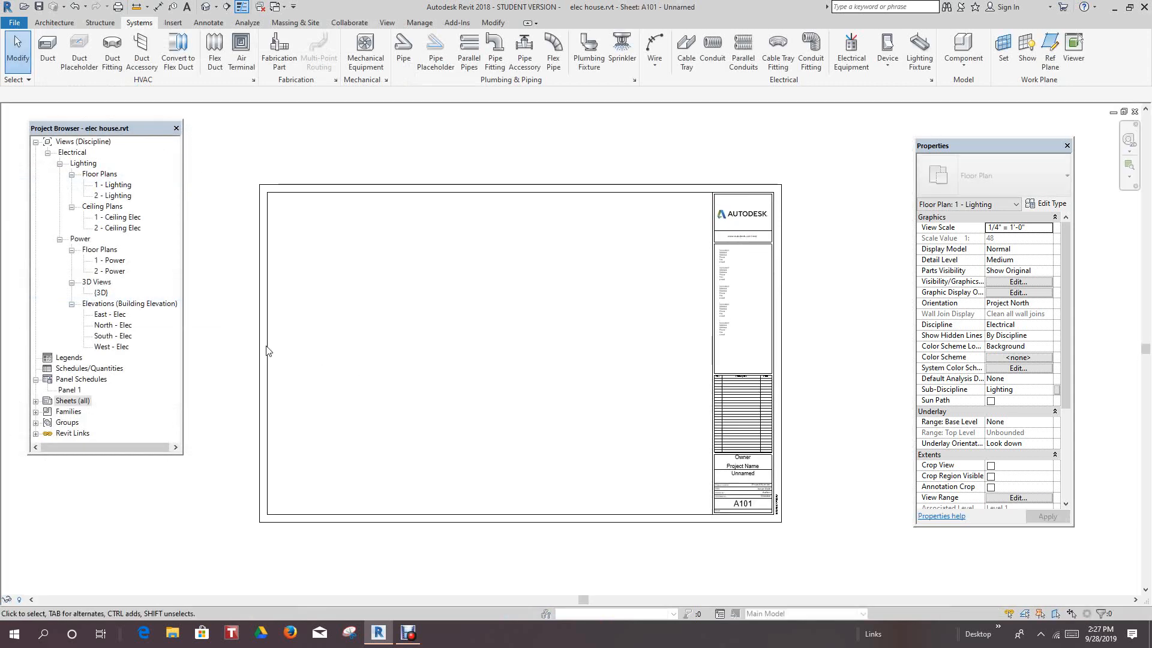
Step: Place the 1 - Lighting floor plan view on sheet A101
{"action": "left_click_drag", "start_coordinate": [120, 188], "coordinate": [249, 261]}
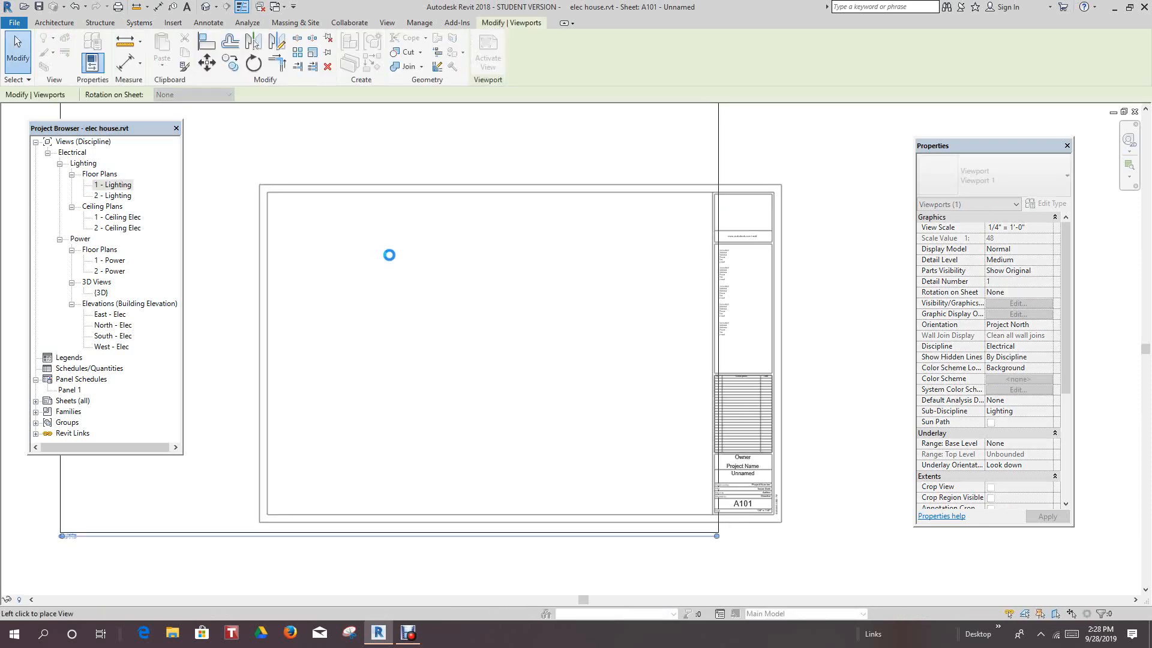
{"action": "scroll", "coordinate": [412, 274], "scroll_direction": "down", "scroll_amount": 4}
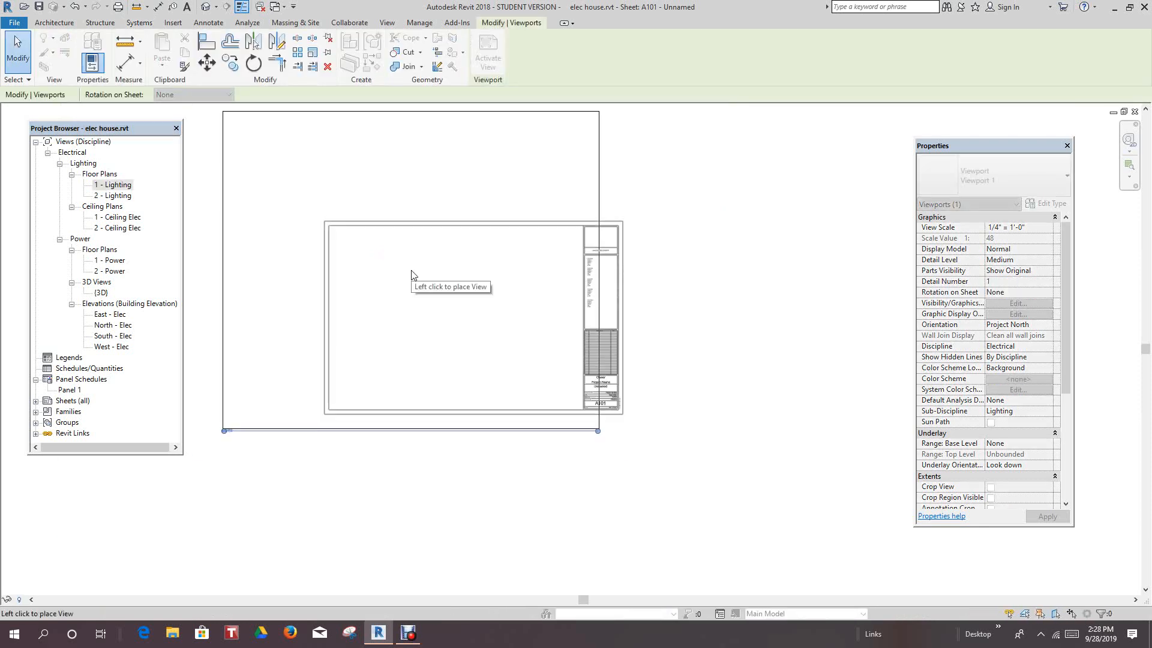
{"action": "left_click", "coordinate": [425, 370]}
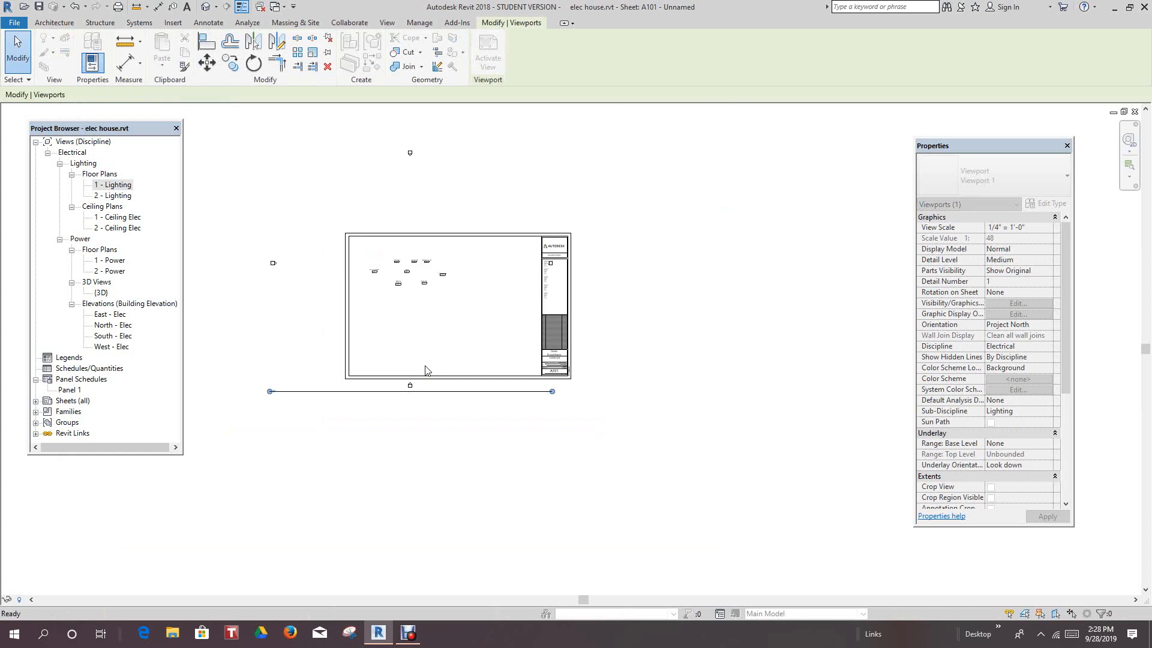
{"action": "scroll", "coordinate": [420, 349], "scroll_direction": "up", "scroll_amount": 1}
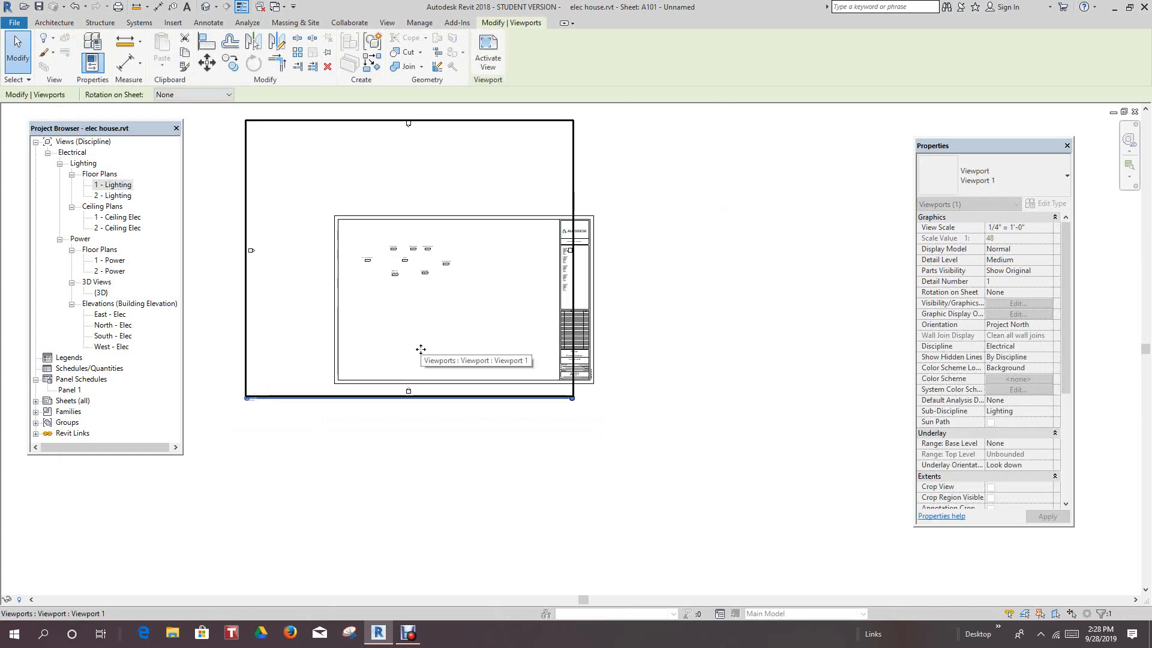
Step: Activate the placed lighting plan view and shrink its crop region on all four sides to fit closely around the house
{"action": "right_click", "coordinate": [423, 347]}
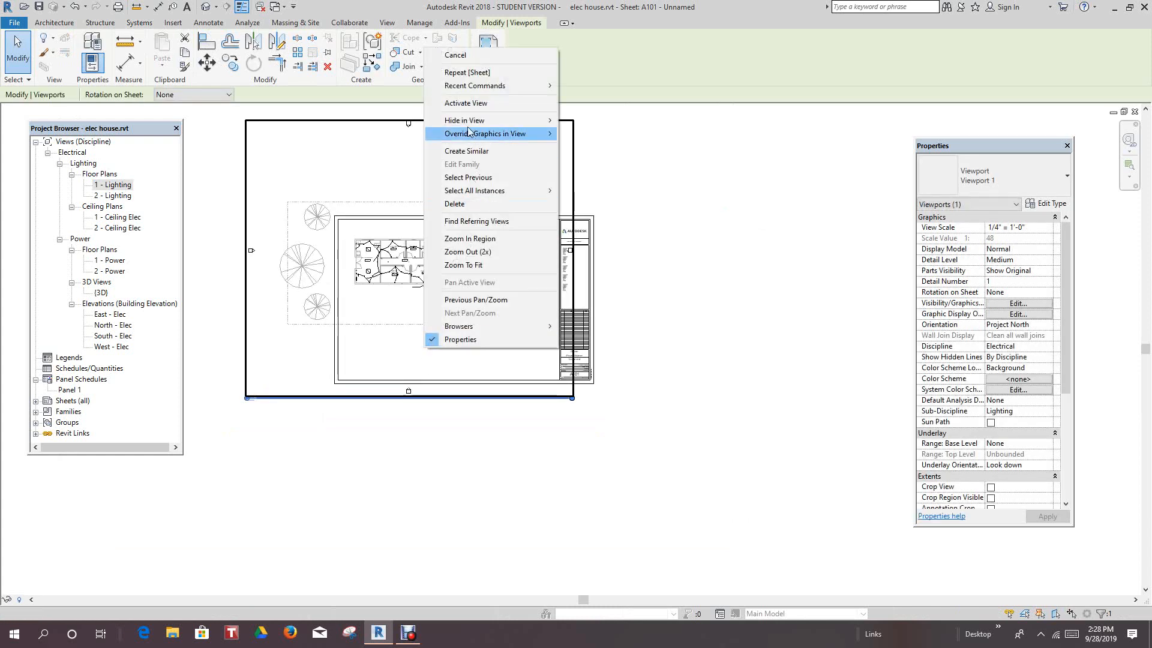
{"action": "left_click", "coordinate": [464, 103]}
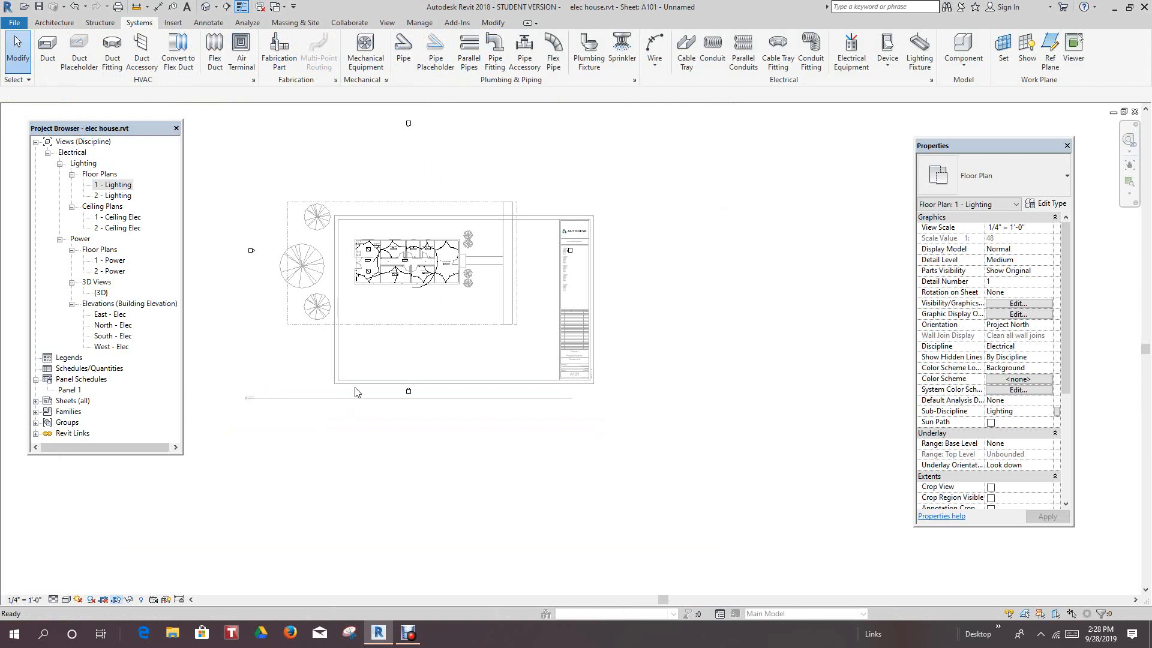
{"action": "left_click", "coordinate": [380, 424]}
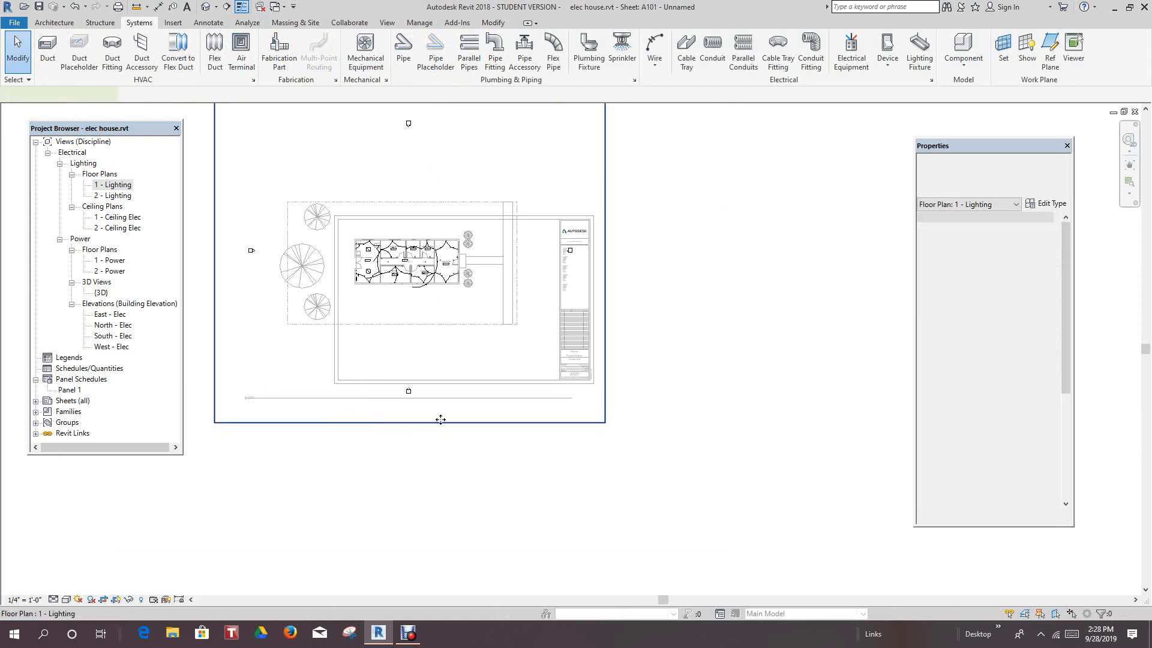
{"action": "scroll", "coordinate": [441, 418], "scroll_direction": "down", "scroll_amount": 1}
{"action": "middle_click_drag", "start_coordinate": [445, 430], "coordinate": [458, 450]}
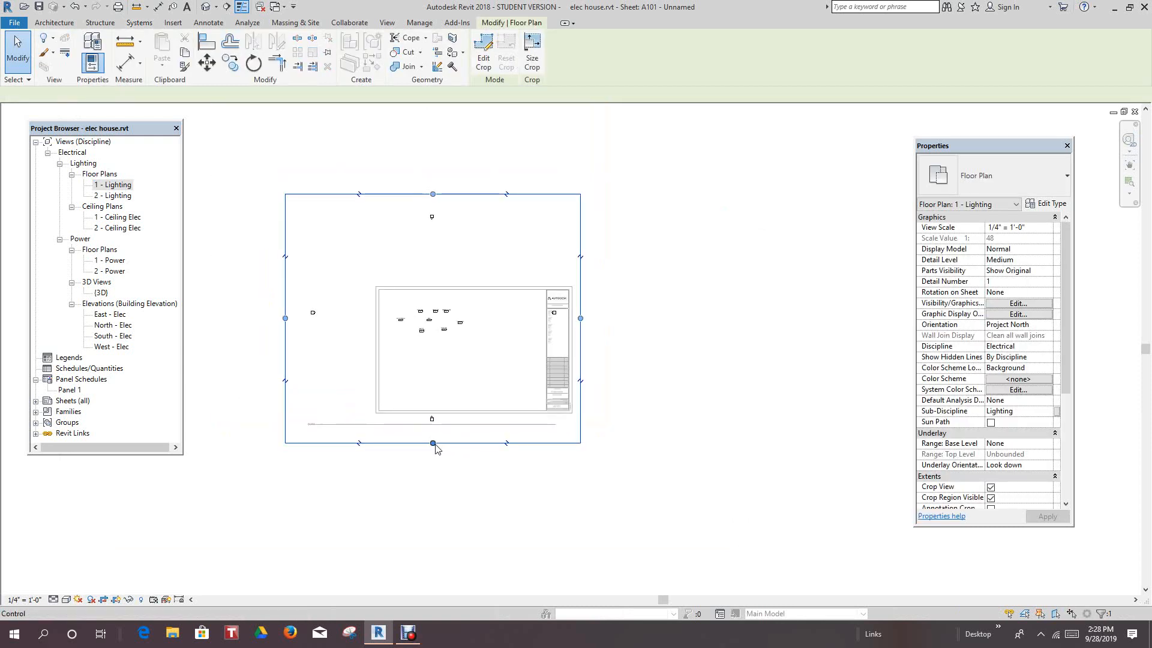
{"action": "left_click_drag", "start_coordinate": [432, 444], "coordinate": [321, 356]}
{"action": "left_click_drag", "start_coordinate": [284, 317], "coordinate": [283, 316]}
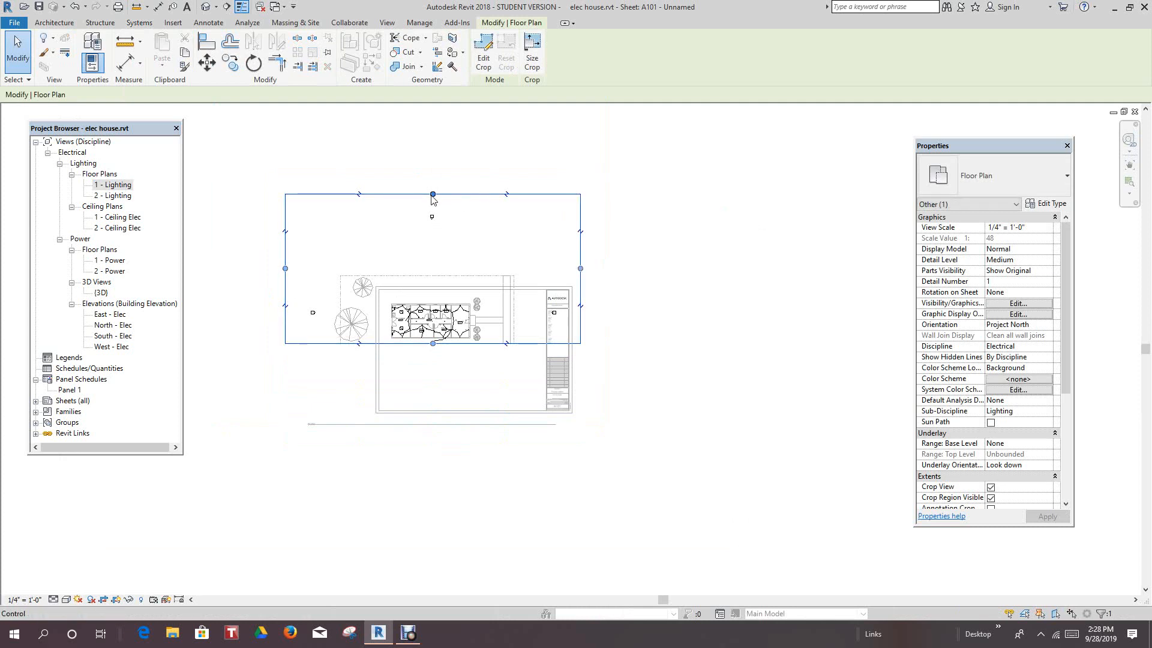
{"action": "left_click_drag", "start_coordinate": [433, 201], "coordinate": [442, 300]}
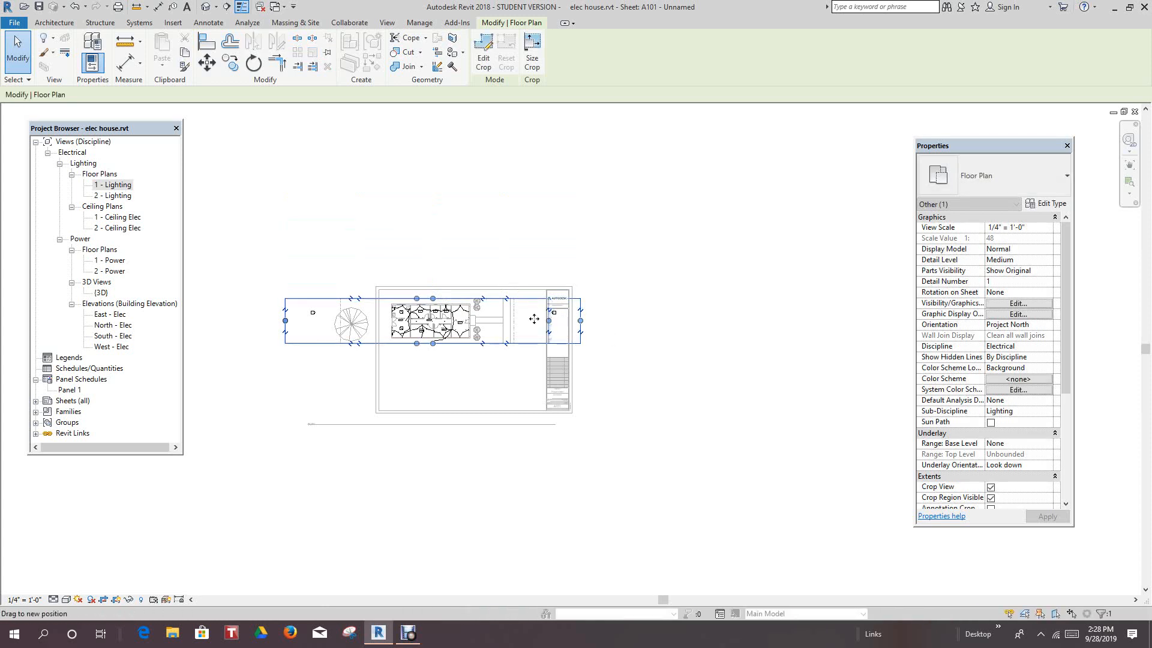
{"action": "left_click_drag", "start_coordinate": [482, 324], "coordinate": [476, 324]}
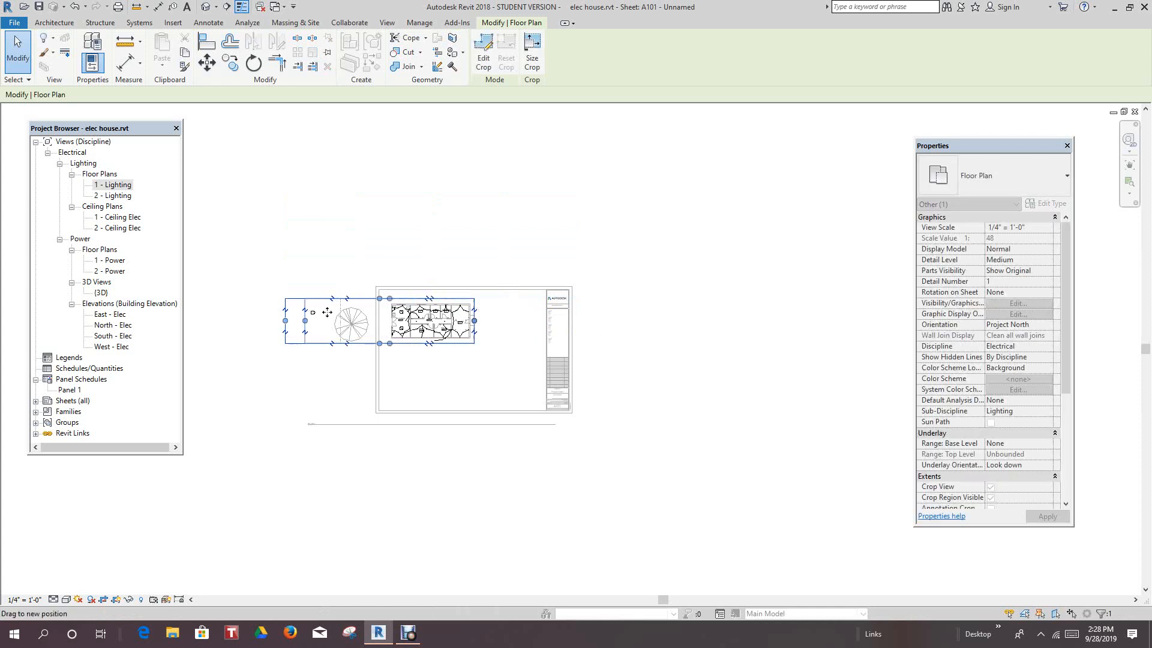
{"action": "left_click_drag", "start_coordinate": [389, 310], "coordinate": [383, 307]}
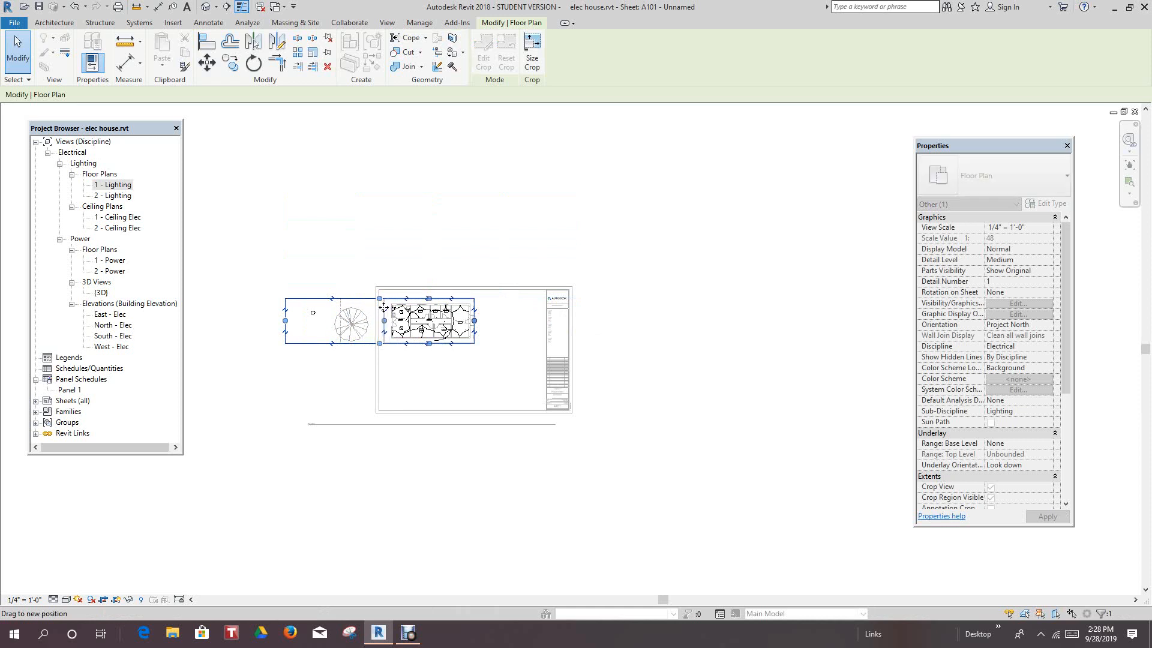
Step: Finish the crop adjustment and deactivate the lighting plan view to return to the sheet
{"action": "left_click", "coordinate": [435, 232]}
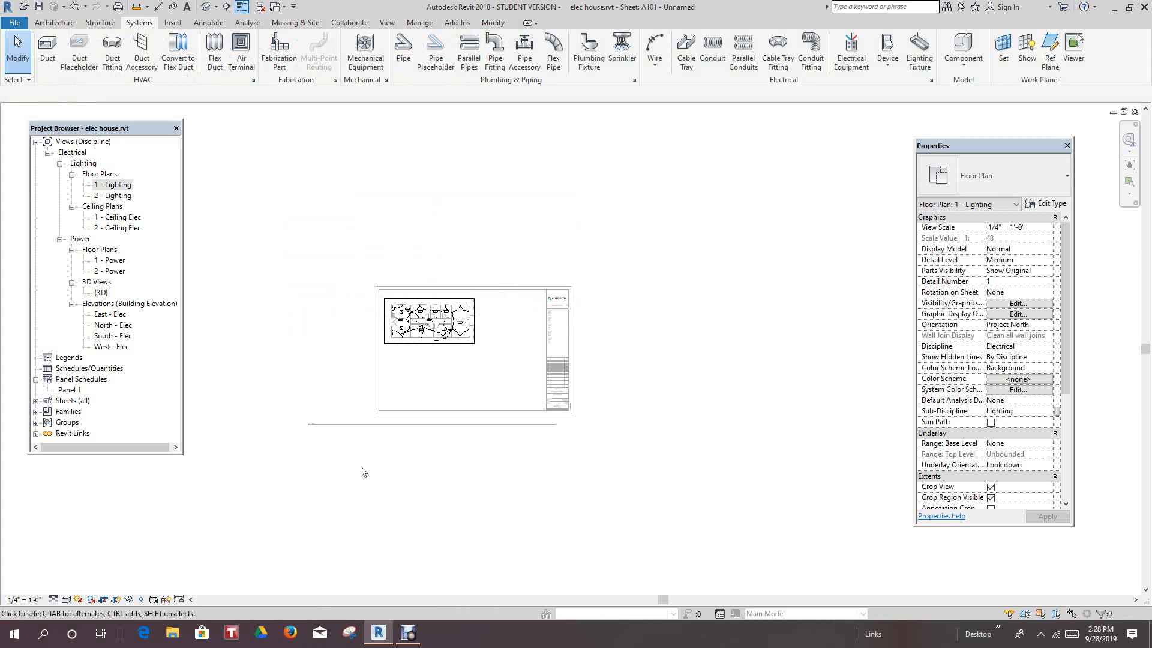
{"action": "left_click", "coordinate": [424, 346]}
{"action": "left_click", "coordinate": [392, 472]}
{"action": "right_click", "coordinate": [404, 384]}
{"action": "left_click", "coordinate": [449, 439]}
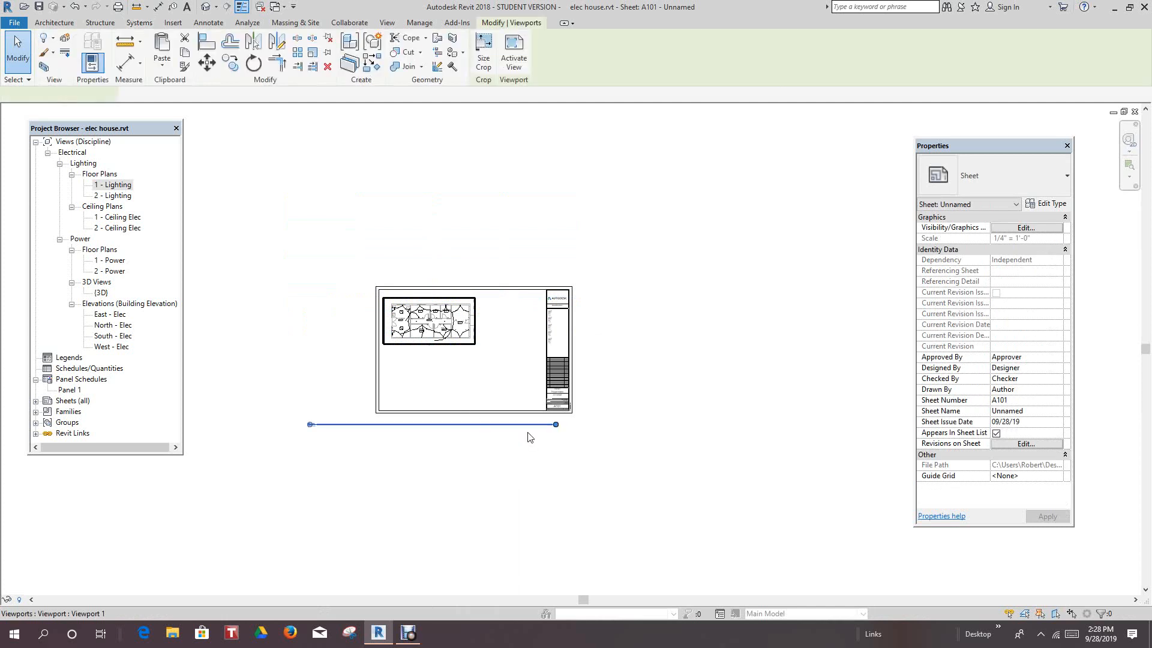
Step: Shorten the lighting plan's view title line and move the title onto the sheet, just under the house inside the viewport
{"action": "left_click", "coordinate": [541, 425]}
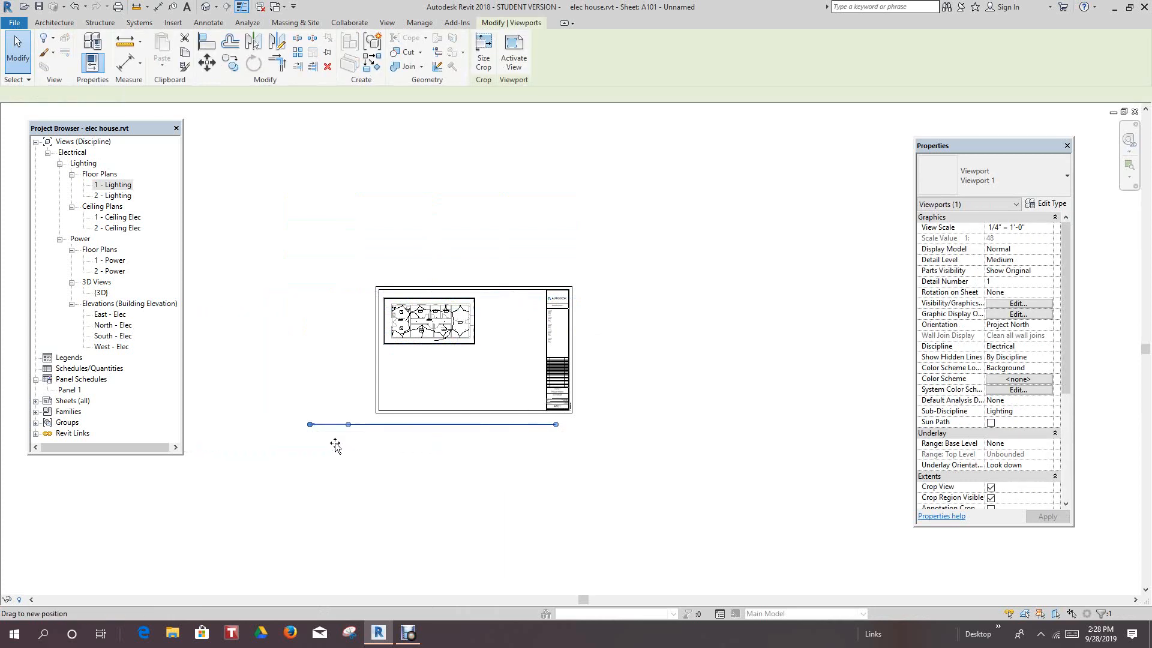
{"action": "left_click_drag", "start_coordinate": [330, 445], "coordinate": [320, 447]}
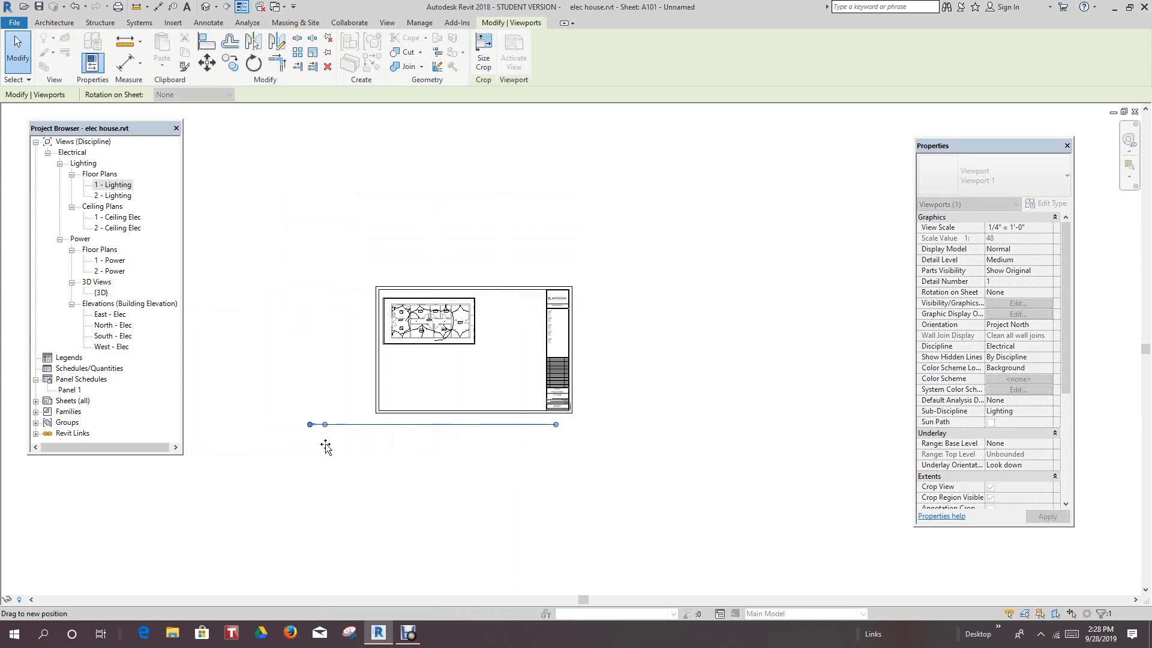
{"action": "left_click", "coordinate": [334, 450]}
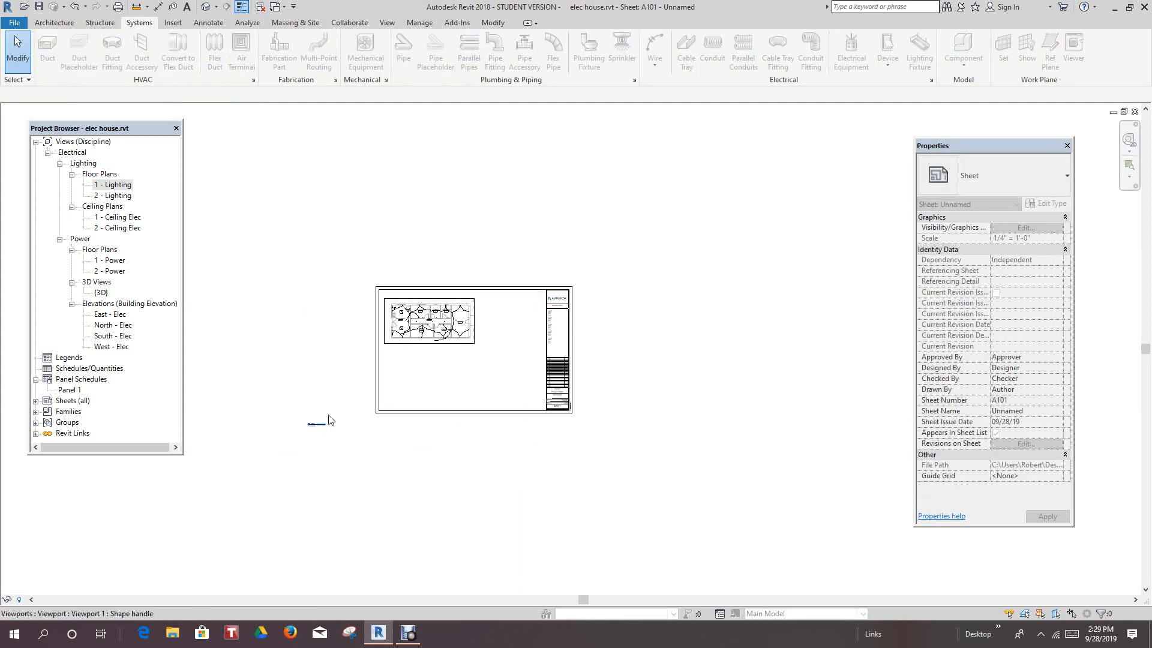
{"action": "left_click", "coordinate": [387, 355]}
{"action": "left_click", "coordinate": [395, 350]}
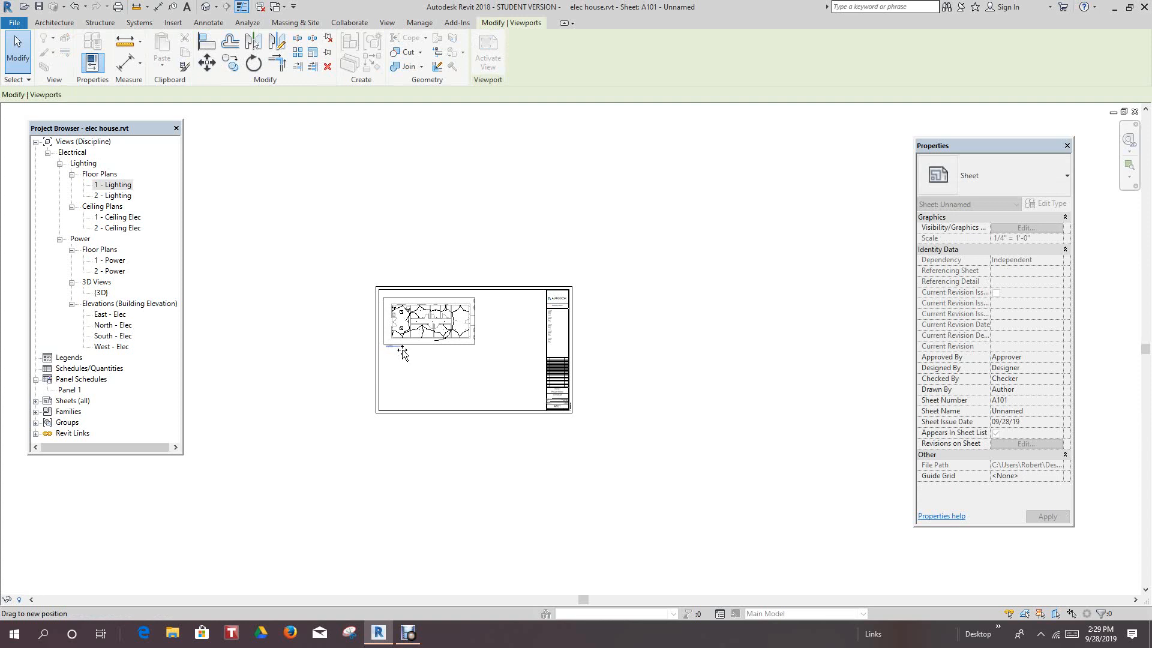
{"action": "left_click_drag", "start_coordinate": [407, 348], "coordinate": [405, 343]}
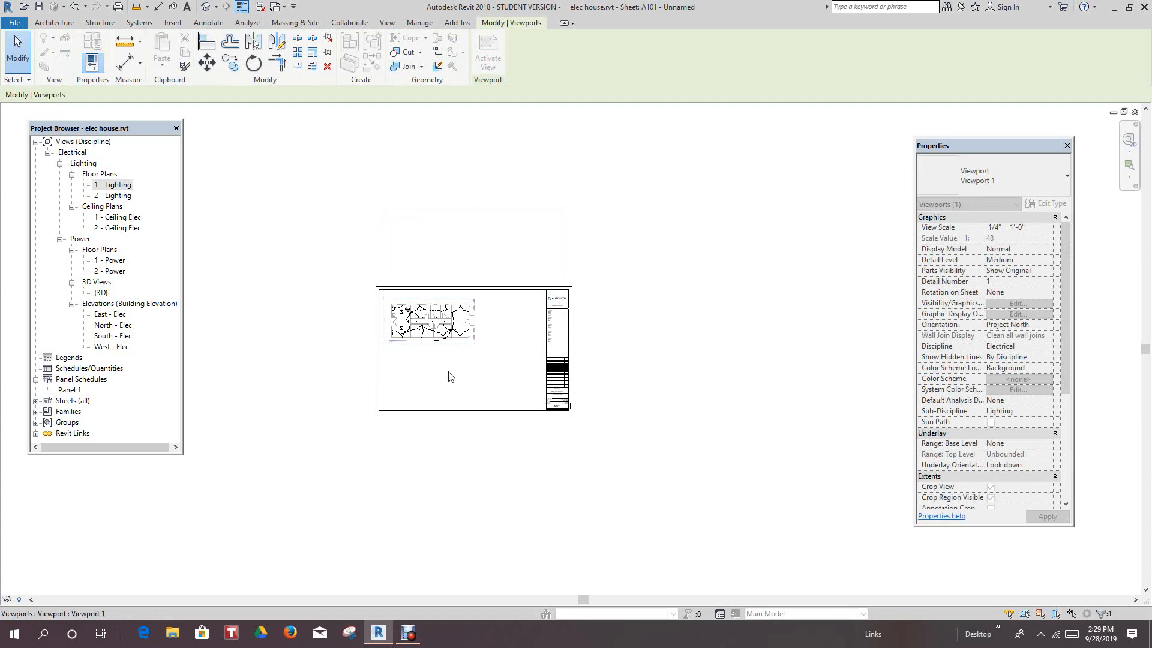
{"action": "scroll", "coordinate": [431, 362], "scroll_direction": "up", "scroll_amount": 5}
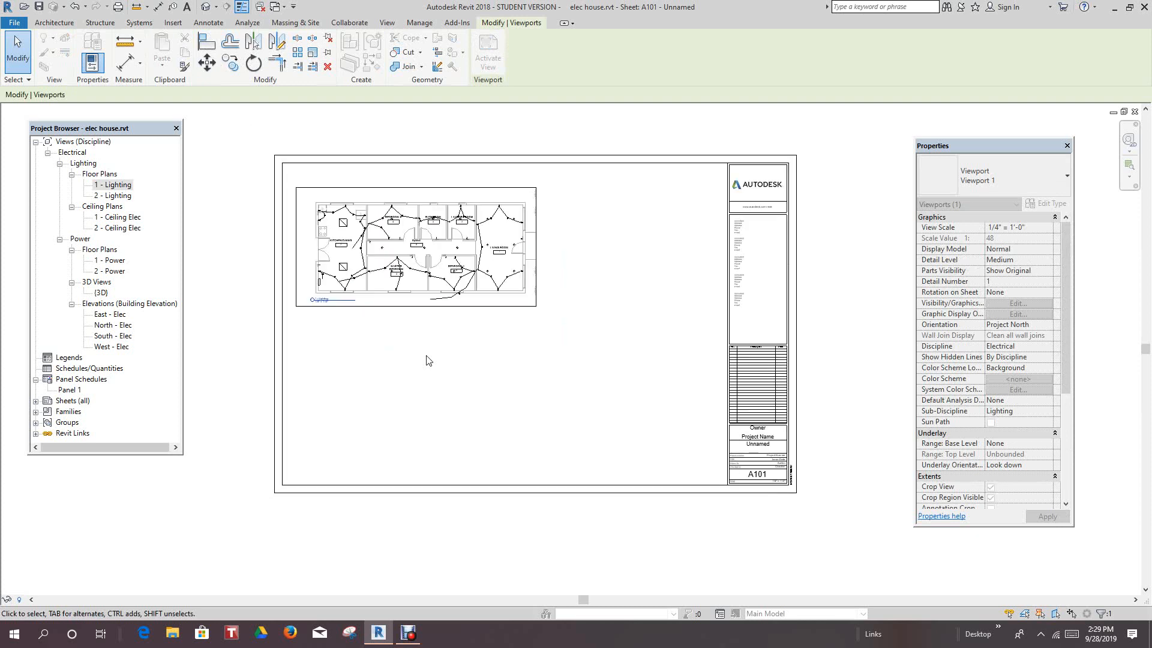
{"action": "scroll", "coordinate": [428, 360], "scroll_direction": "down", "scroll_amount": 1}
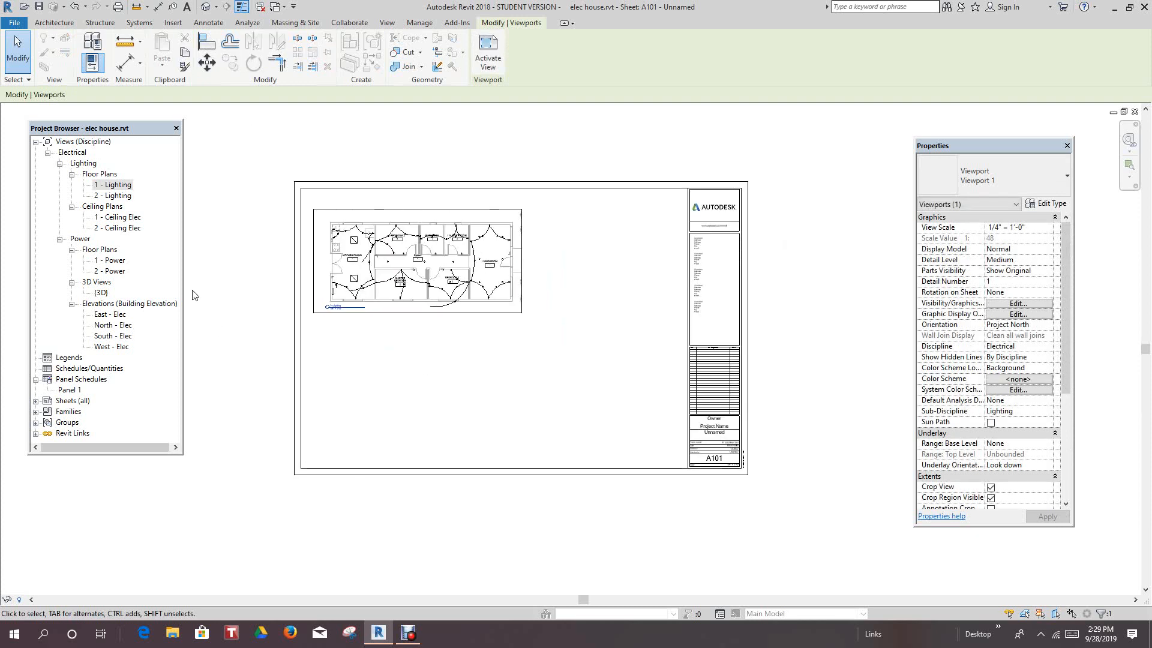
Step: Place the 1 - Ceiling Elec ceiling plan view on the sheet below the lighting plan
{"action": "left_click", "coordinate": [131, 219]}
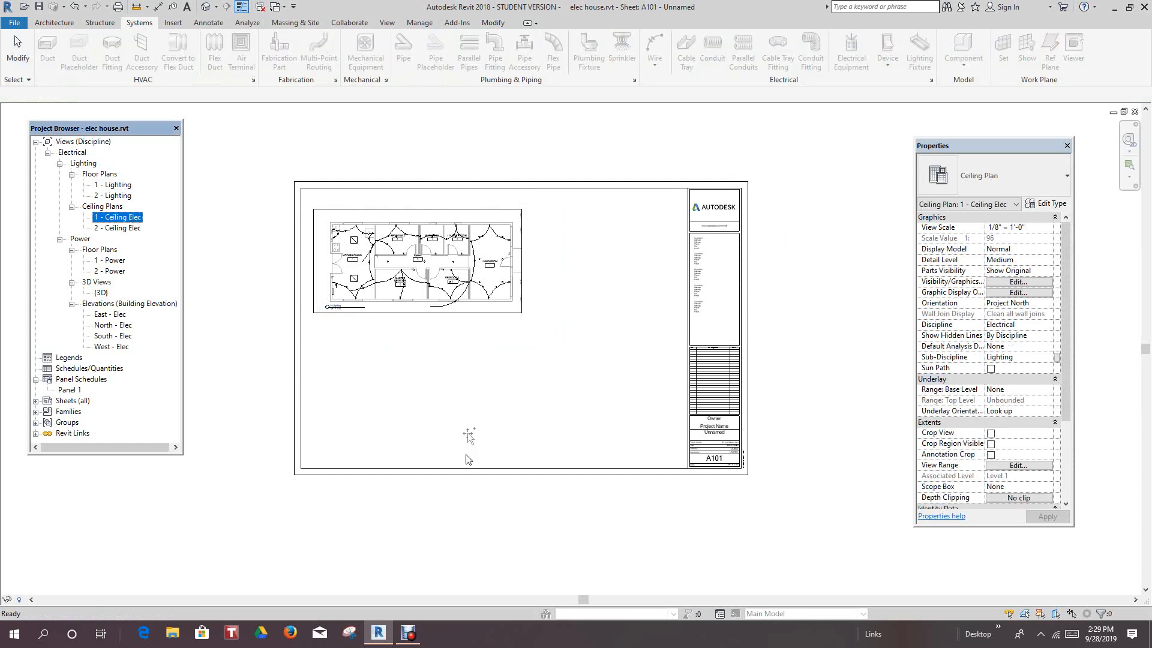
{"action": "left_click_drag", "start_coordinate": [458, 496], "coordinate": [457, 487]}
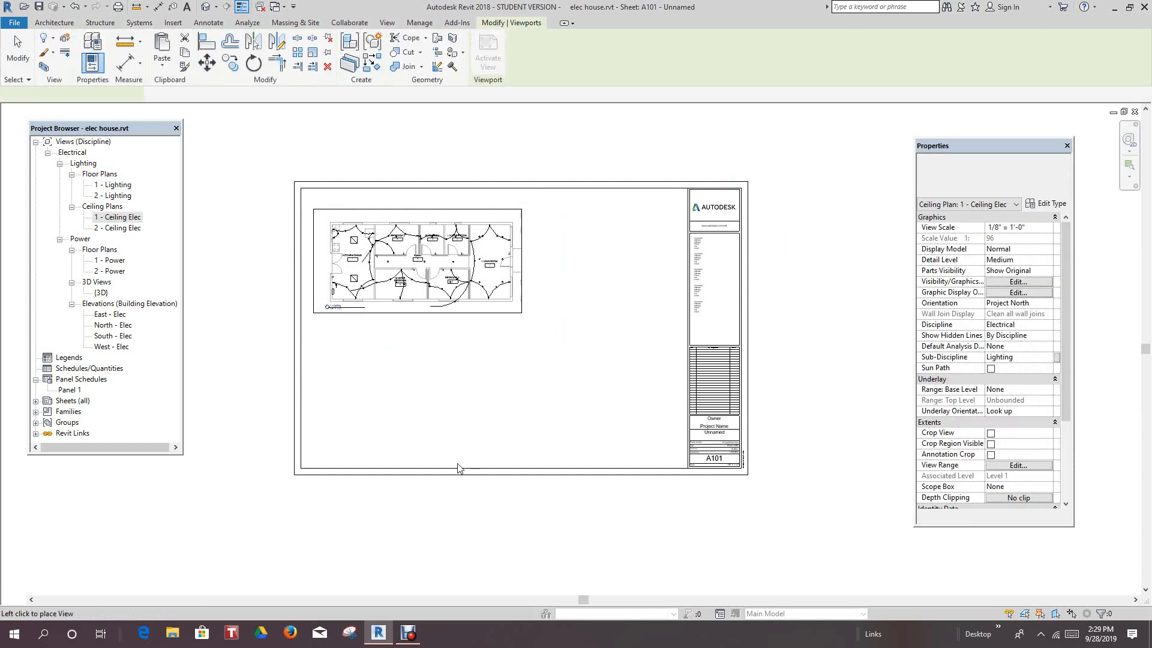
{"action": "scroll", "coordinate": [458, 414], "scroll_direction": "down", "scroll_amount": 2}
{"action": "mouse_move", "coordinate": [472, 367]}
{"action": "middle_mouse_down"}
{"action": "mouse_move", "coordinate": [499, 324]}
{"action": "mouse_move", "coordinate": [491, 369]}
{"action": "middle_mouse_up"}
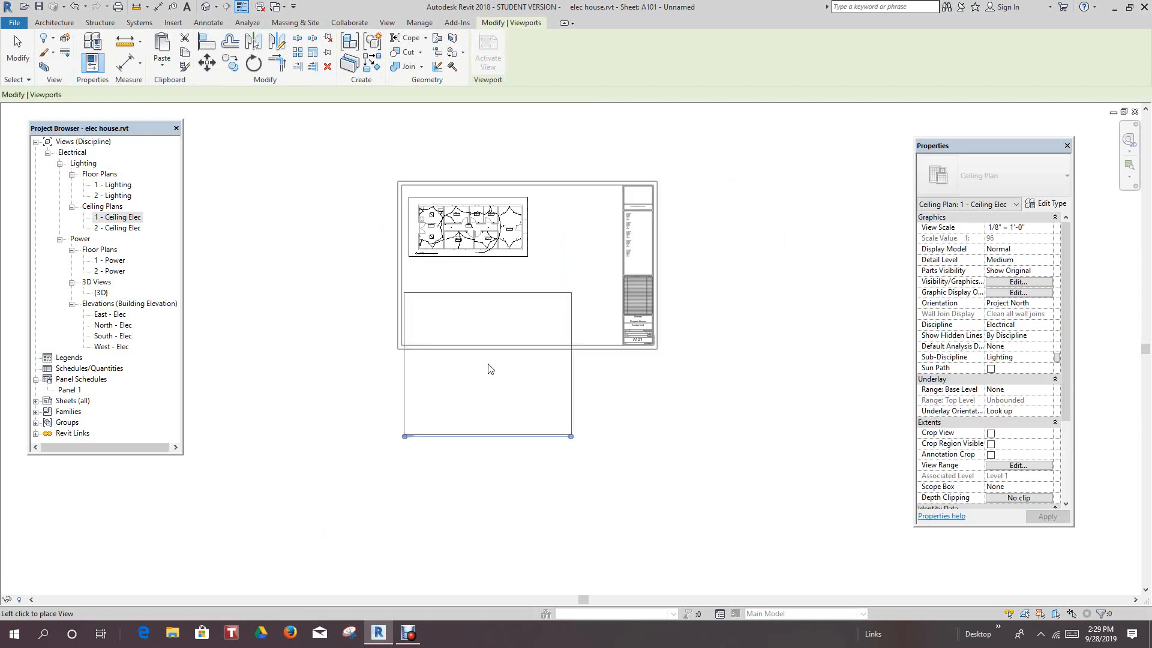
{"action": "left_click", "coordinate": [517, 393]}
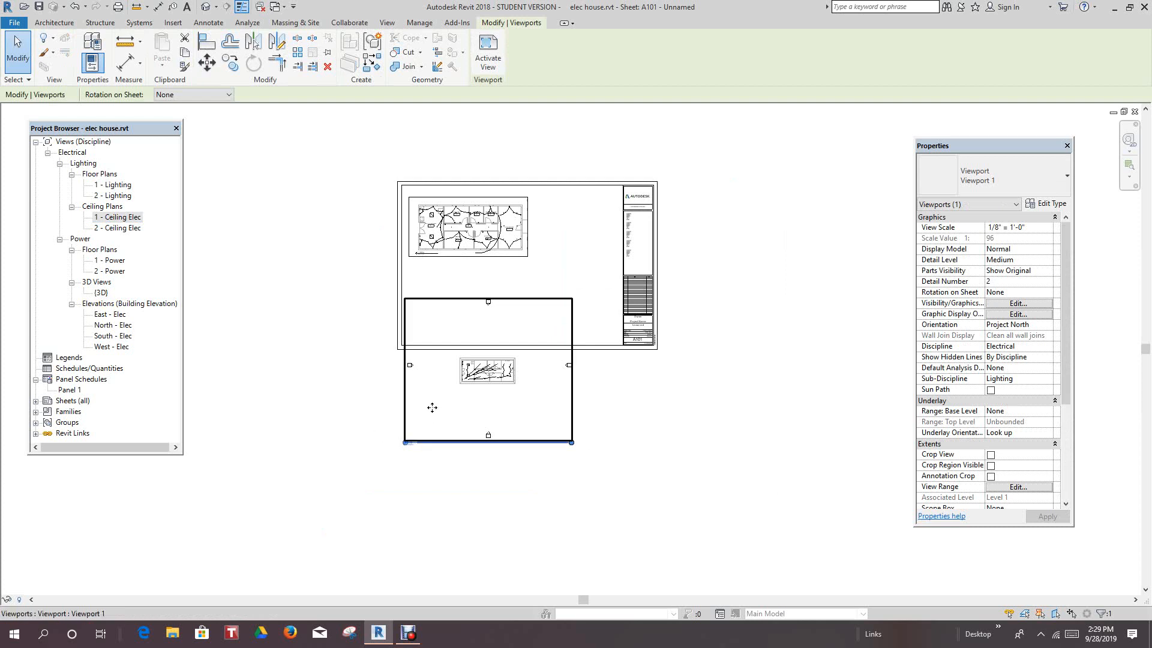
Step: Activate the placed ceiling plan view and raise the lower edge of its crop region to just below the house
{"action": "right_click", "coordinate": [446, 403]}
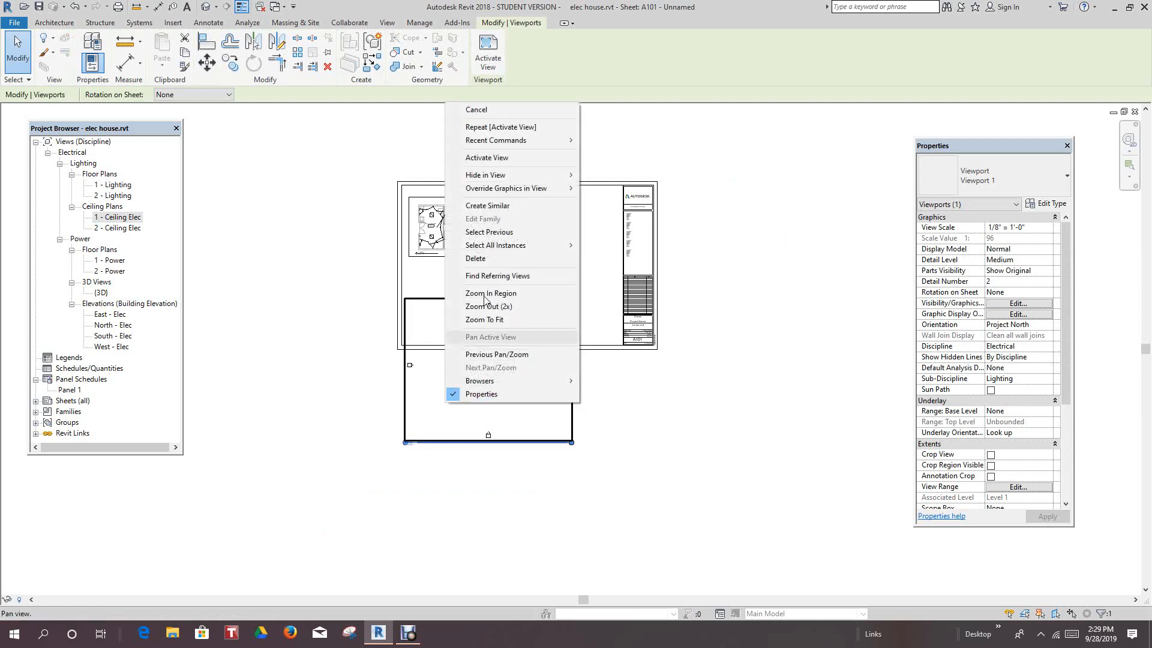
{"action": "left_click", "coordinate": [487, 158]}
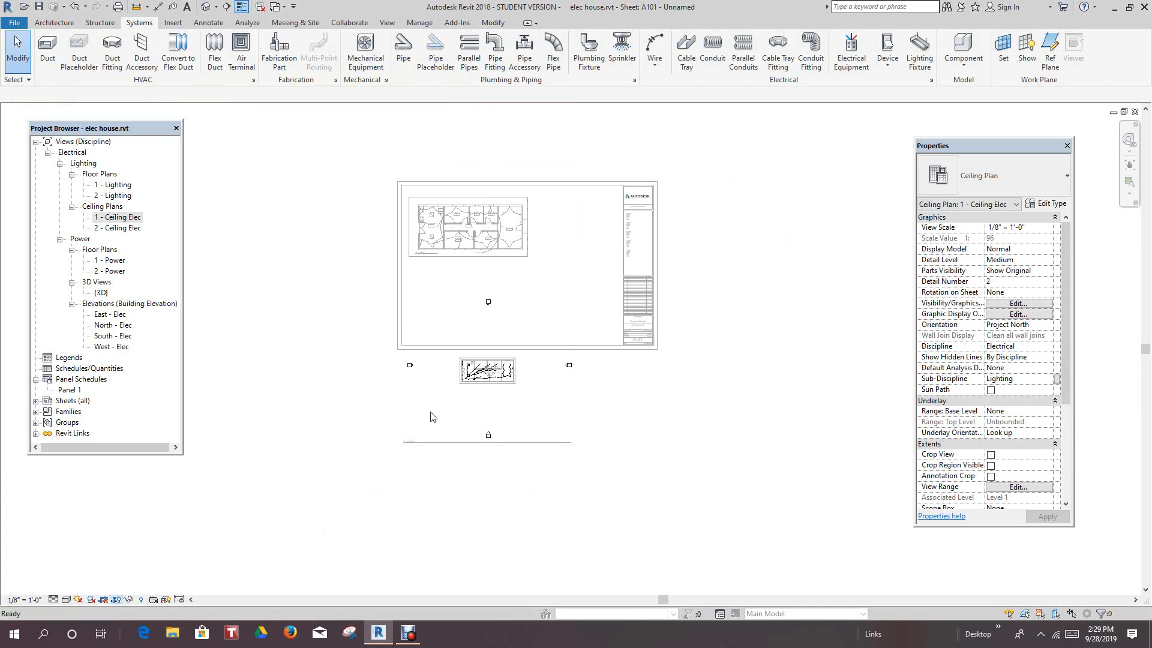
{"action": "left_click", "coordinate": [486, 453]}
{"action": "left_click_drag", "start_coordinate": [487, 447], "coordinate": [502, 390]}
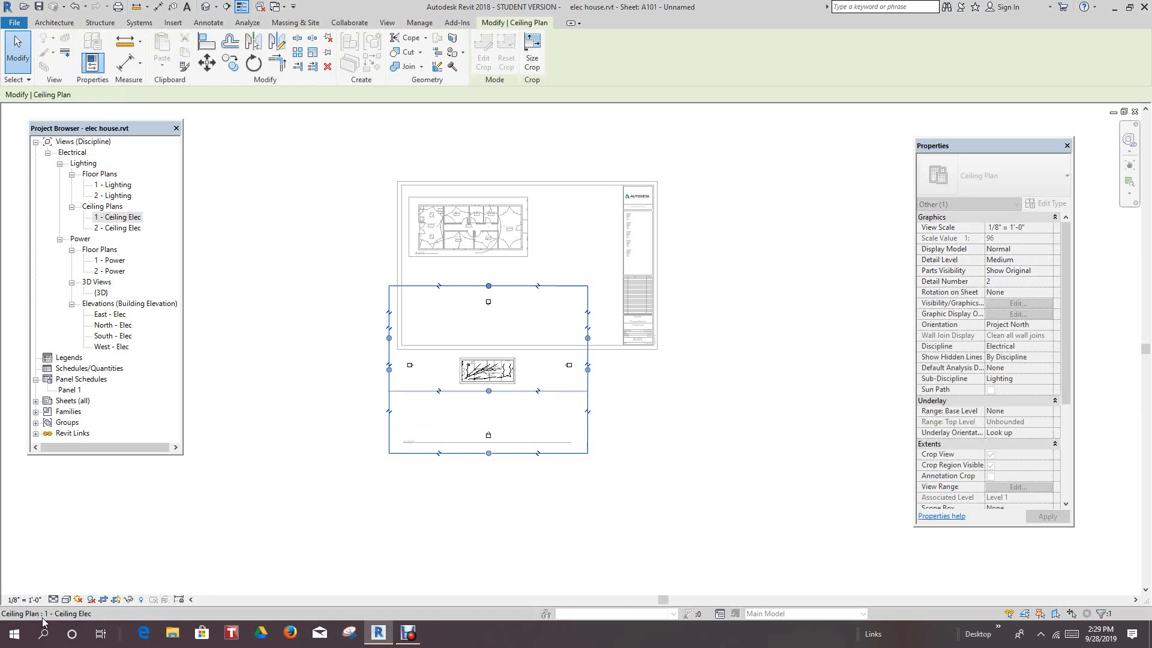
Step: Set the ceiling plan's view scale to 1/4" = 1'-0"
{"action": "left_click", "coordinate": [24, 599]}
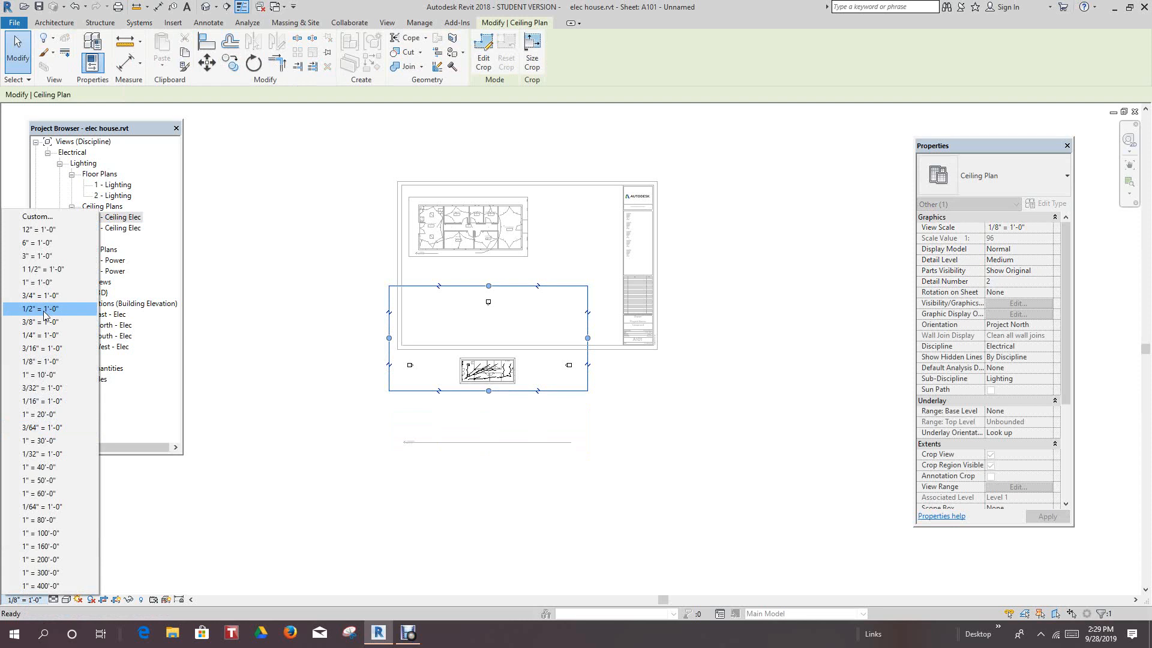
{"action": "left_click", "coordinate": [41, 362]}
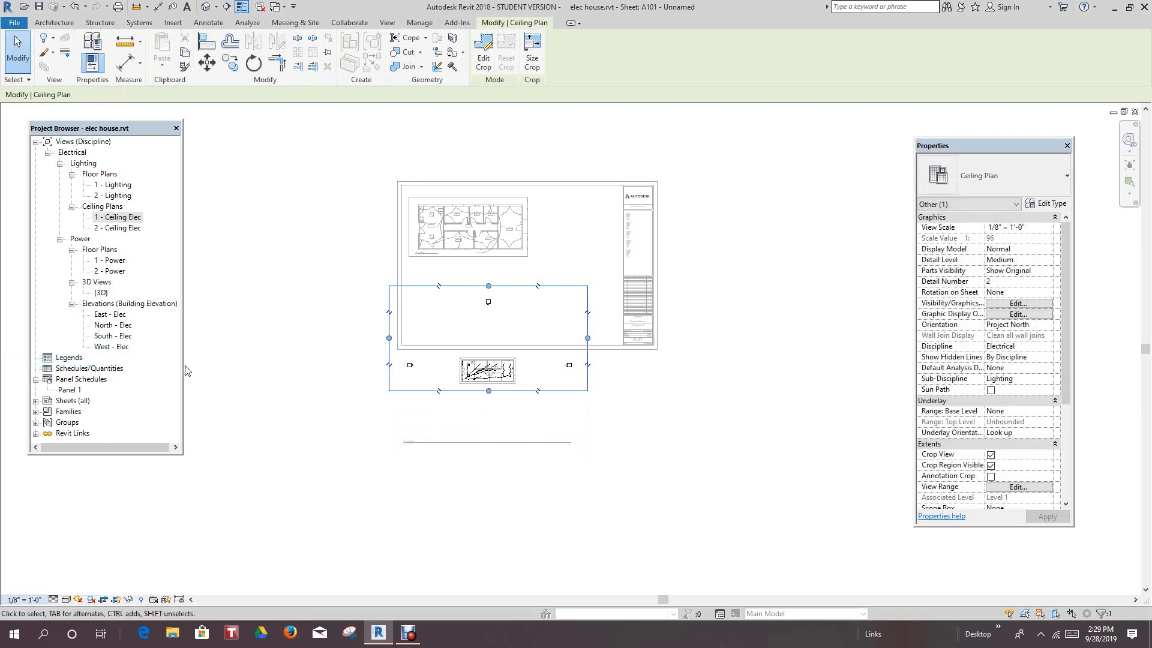
{"action": "left_click", "coordinate": [21, 599]}
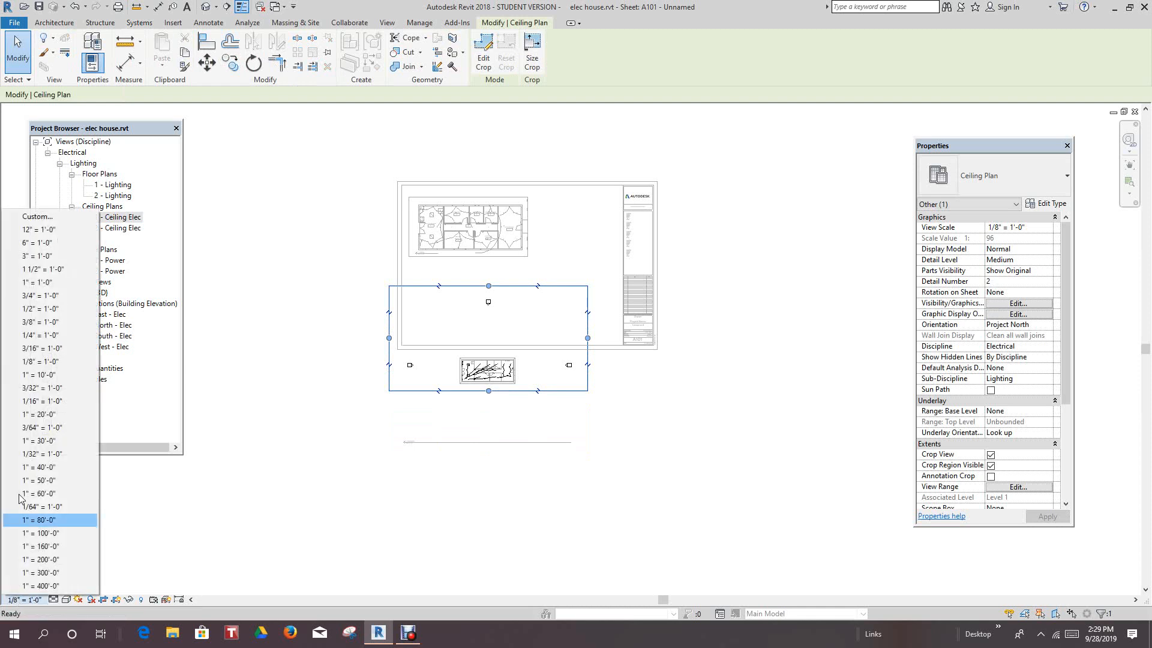
{"action": "left_click", "coordinate": [52, 335]}
{"action": "left_click", "coordinate": [335, 417]}
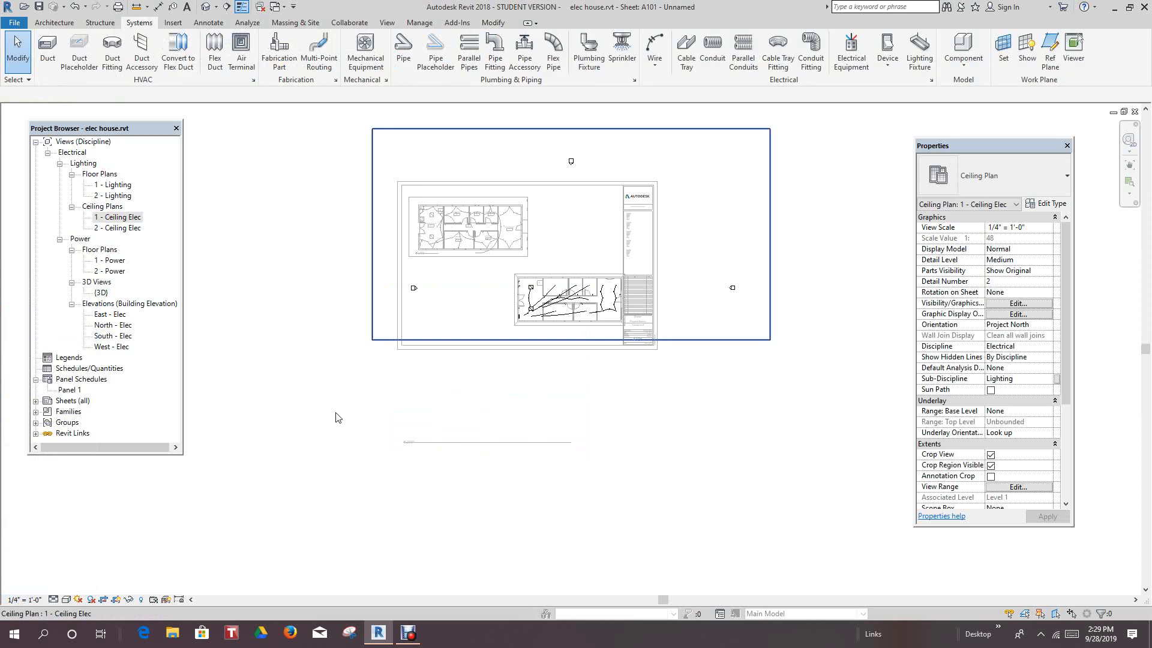
Step: Deactivate the ceiling plan view and move its viewport off the sheet into the empty area below and to the left
{"action": "left_click", "coordinate": [707, 341]}
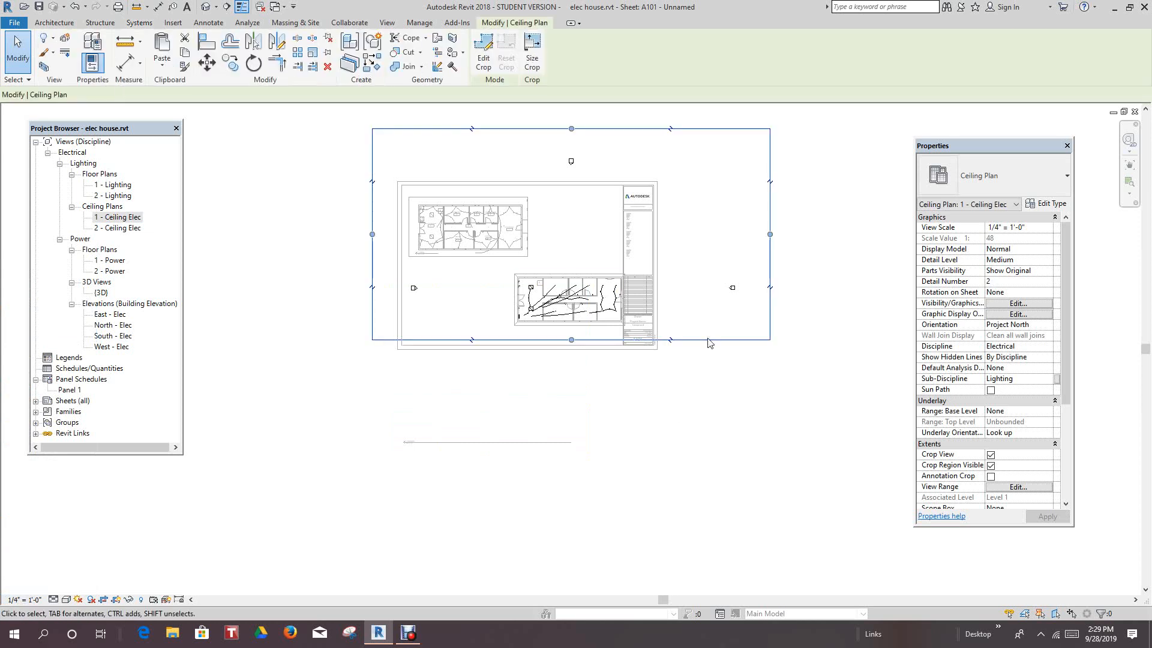
{"action": "scroll", "coordinate": [706, 339], "scroll_direction": "down", "scroll_amount": 2}
{"action": "right_click", "coordinate": [721, 372]}
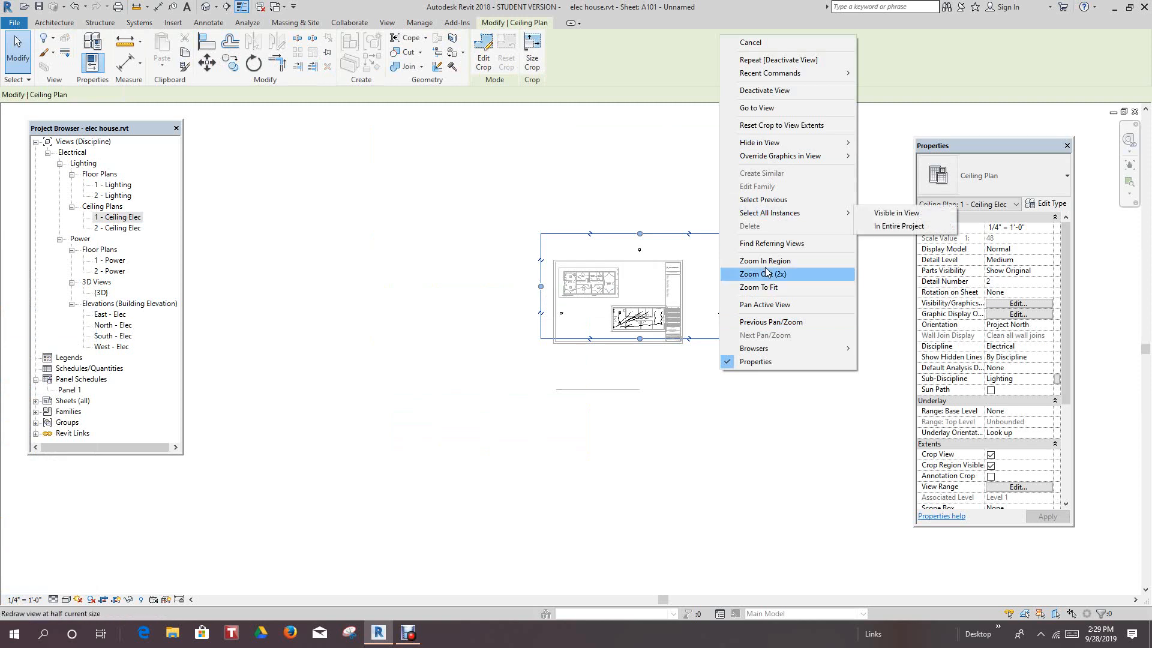
{"action": "left_click", "coordinate": [764, 90]}
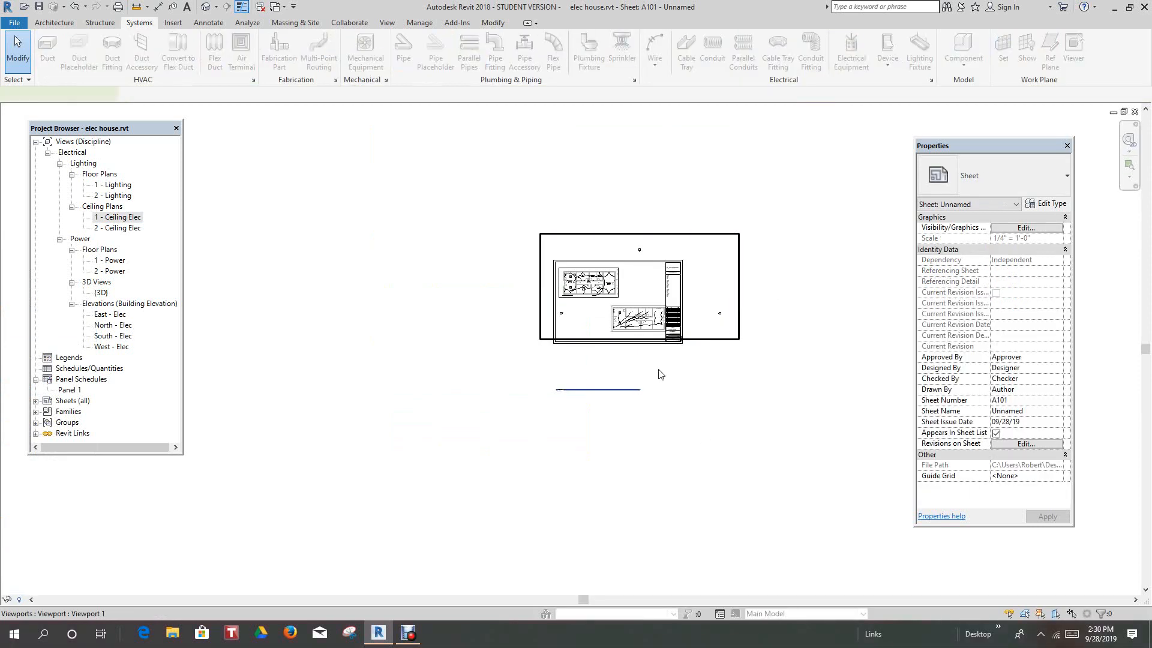
{"action": "left_click", "coordinate": [591, 408]}
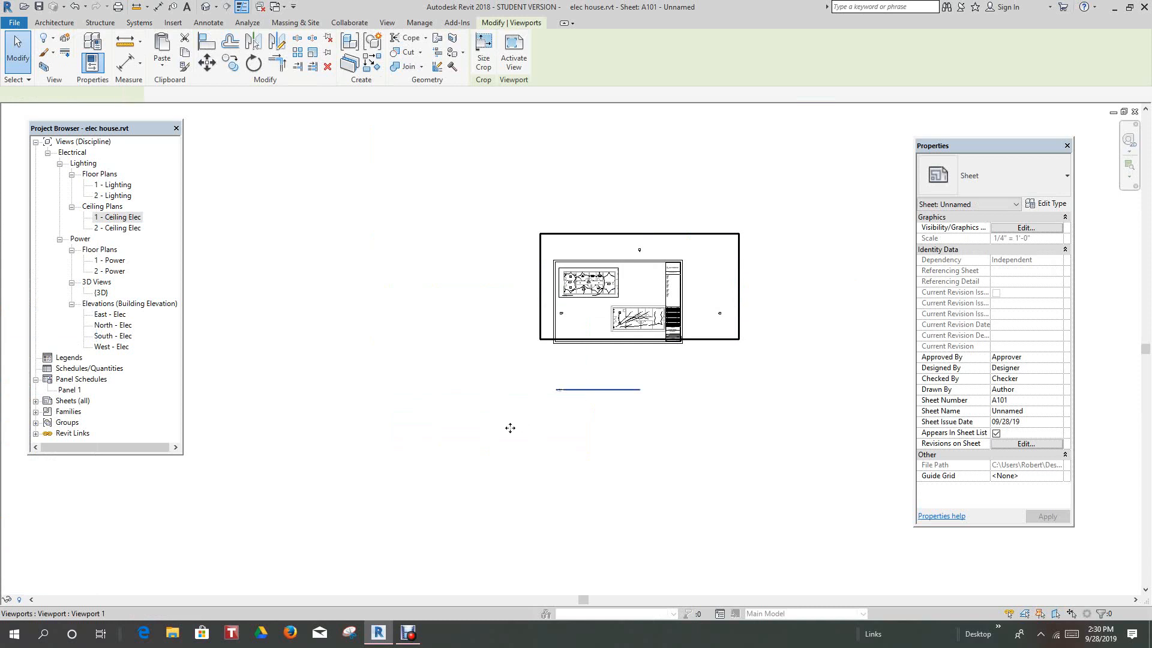
{"action": "left_click_drag", "start_coordinate": [456, 444], "coordinate": [456, 444]}
Step: Reactivate the ceiling plan view, shrink its crop region's right, left and upper edges closely around the house, and deactivate the view
{"action": "right_click", "coordinate": [460, 418]}
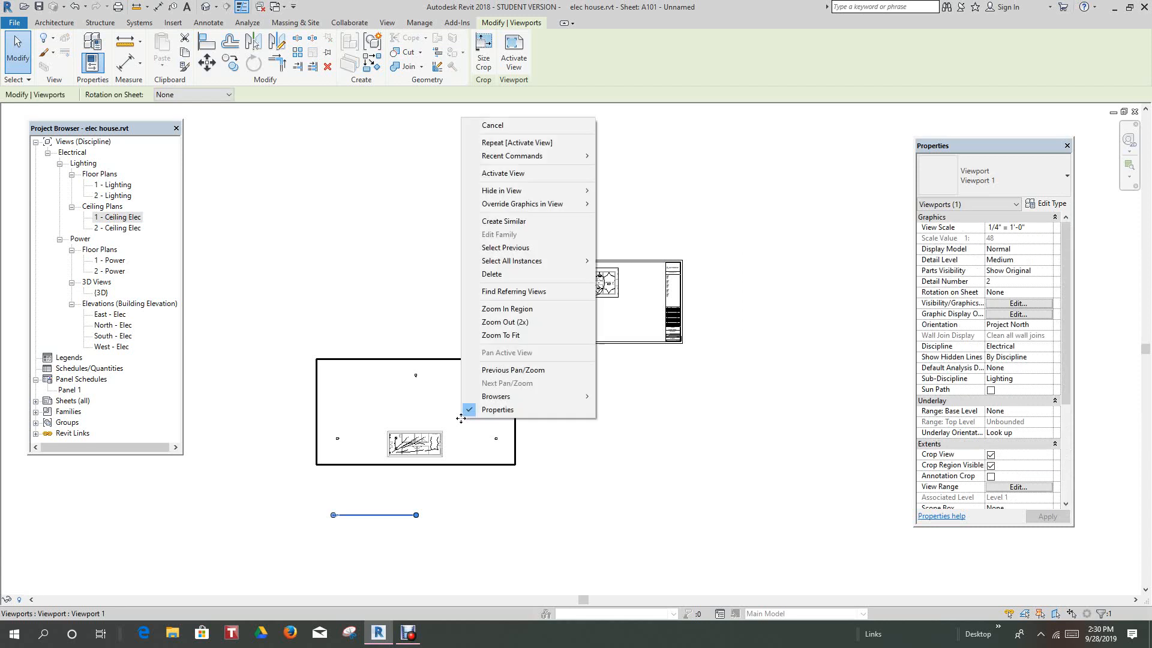
{"action": "left_click", "coordinate": [502, 173]}
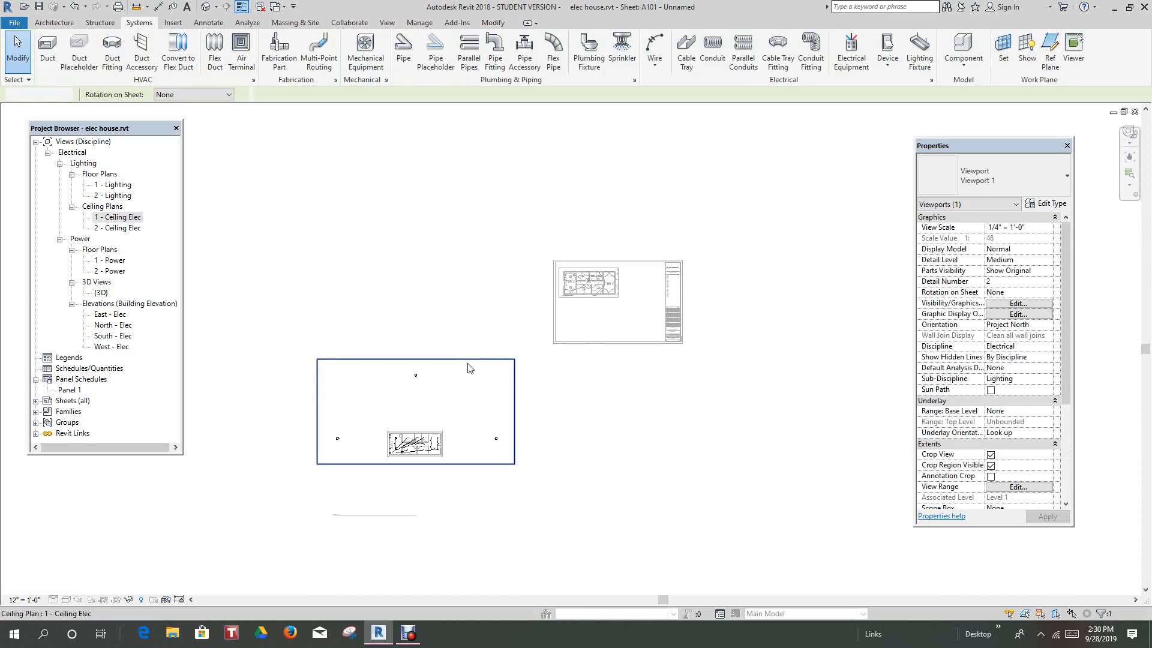
{"action": "left_click", "coordinate": [514, 423]}
{"action": "left_click_drag", "start_coordinate": [514, 412], "coordinate": [446, 419]}
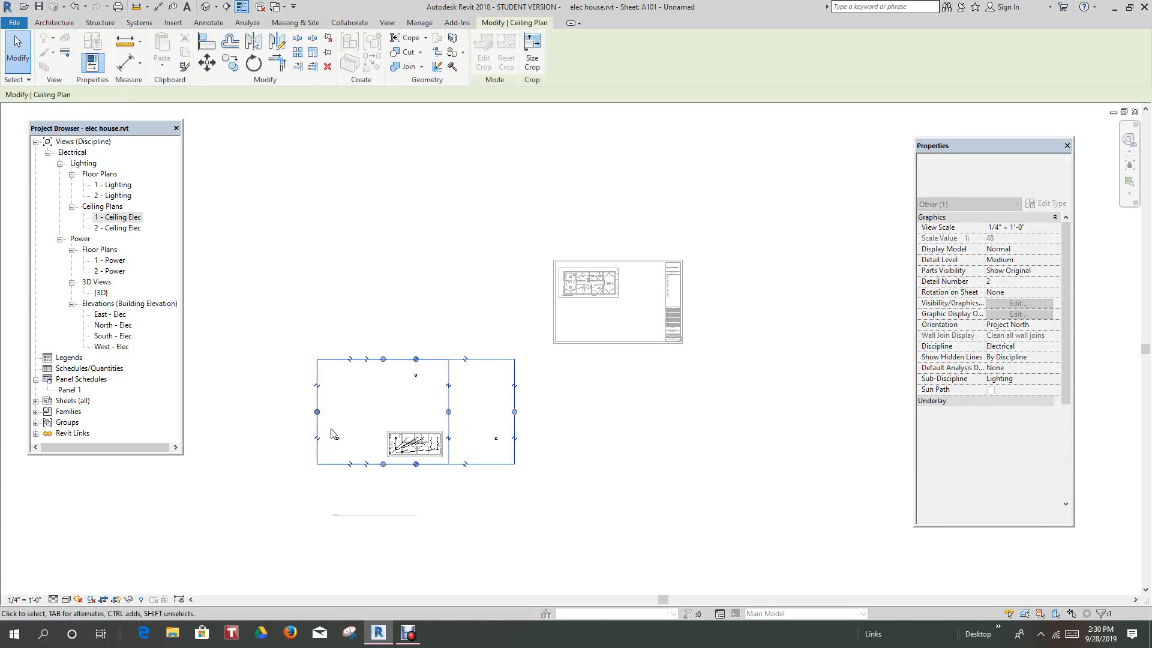
{"action": "left_click_drag", "start_coordinate": [317, 412], "coordinate": [383, 408]}
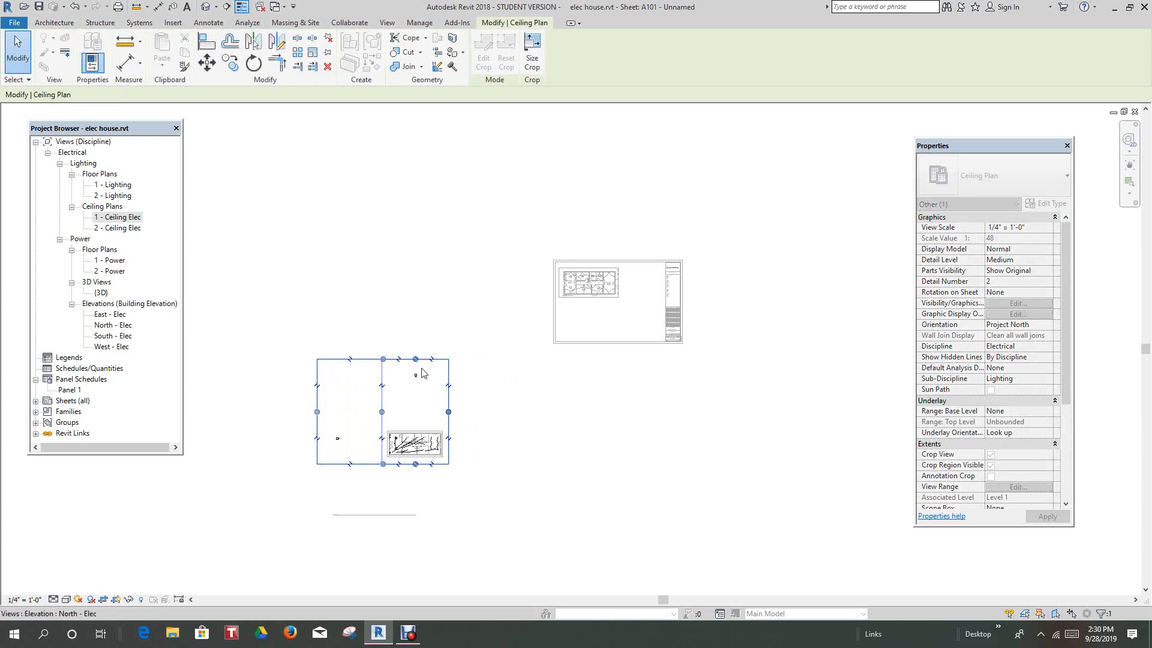
{"action": "left_click_drag", "start_coordinate": [415, 359], "coordinate": [426, 425]}
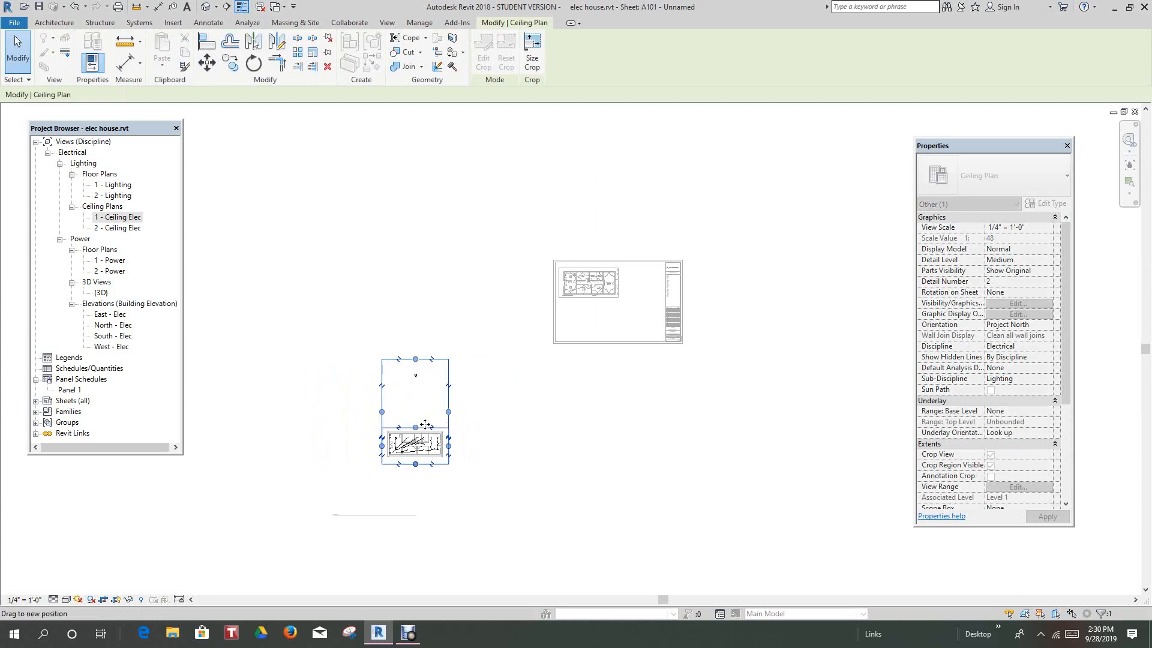
{"action": "right_click", "coordinate": [509, 409]}
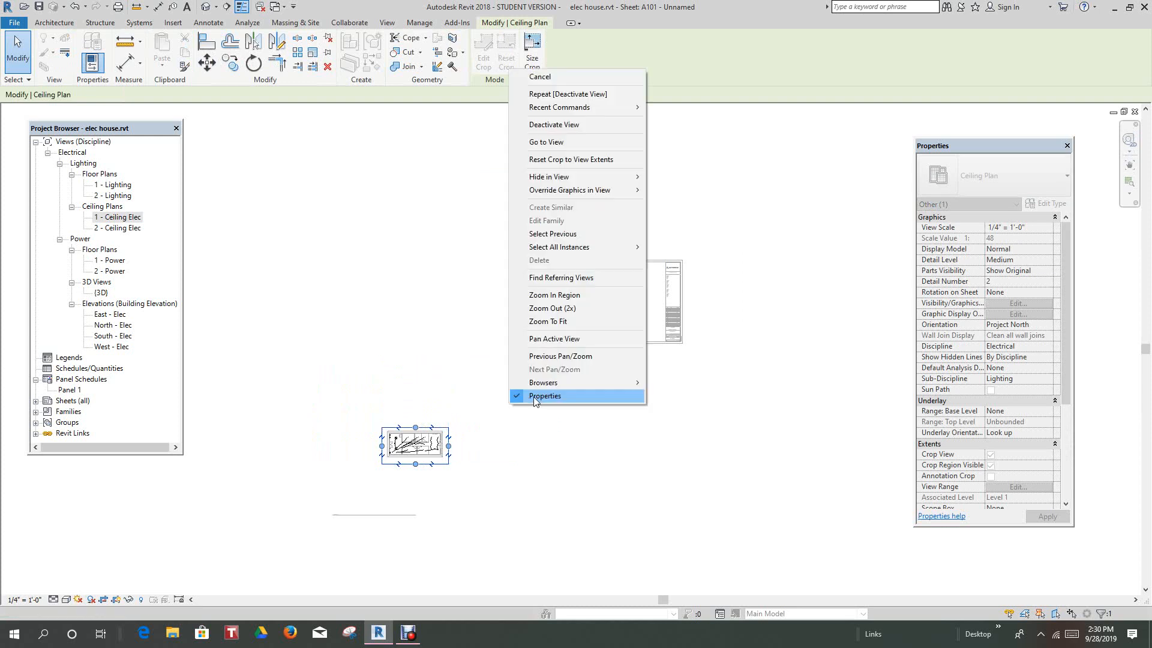
{"action": "left_click", "coordinate": [570, 125]}
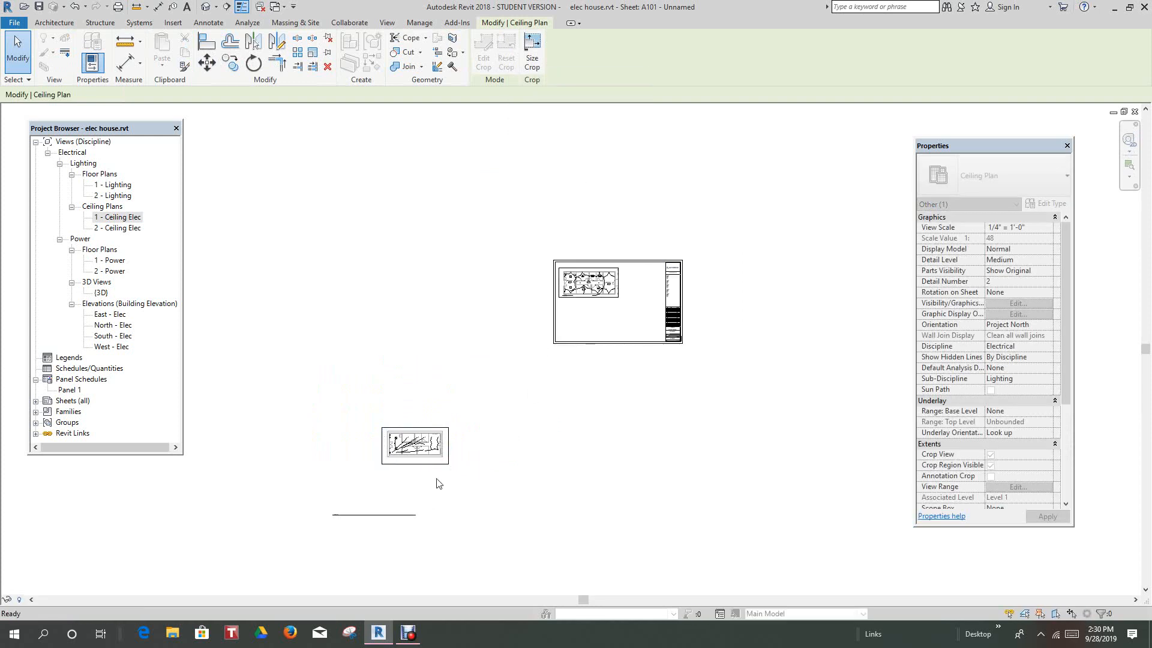
Step: Move the cropped ceiling plan viewport onto the sheet directly below the lighting plan
{"action": "left_click_drag", "start_coordinate": [441, 465], "coordinate": [615, 333]}
{"action": "left_click", "coordinate": [632, 380]}
{"action": "scroll", "coordinate": [602, 332], "scroll_direction": "up", "scroll_amount": 1}
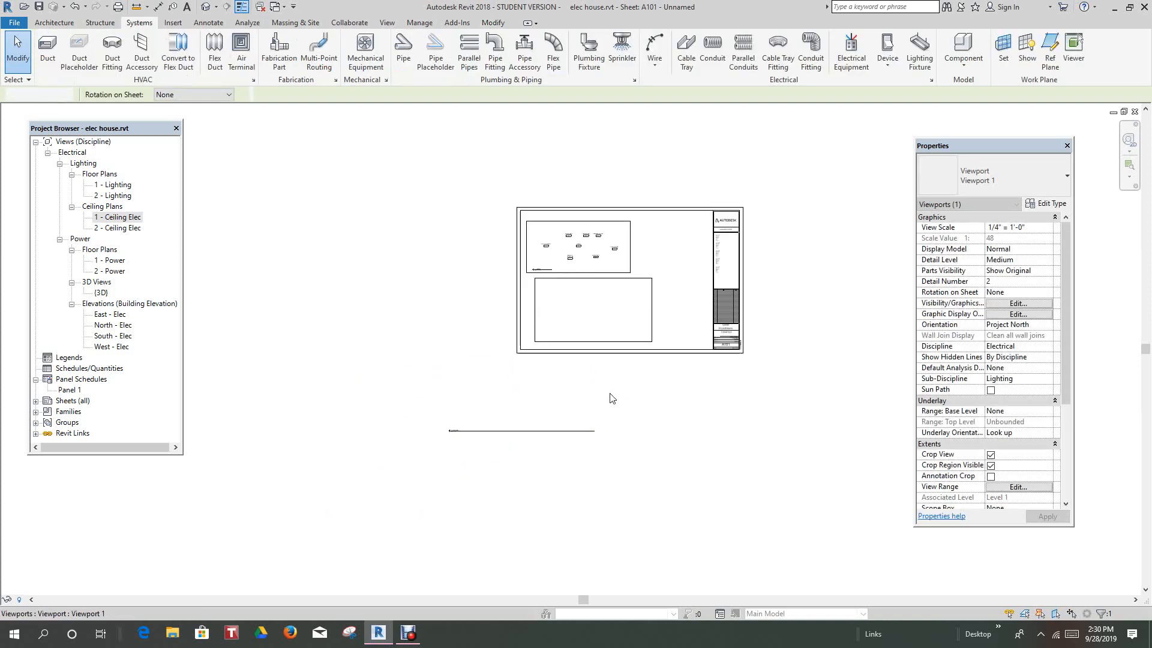
{"action": "left_click", "coordinate": [609, 404]}
{"action": "scroll", "coordinate": [610, 404], "scroll_direction": "up", "scroll_amount": 3}
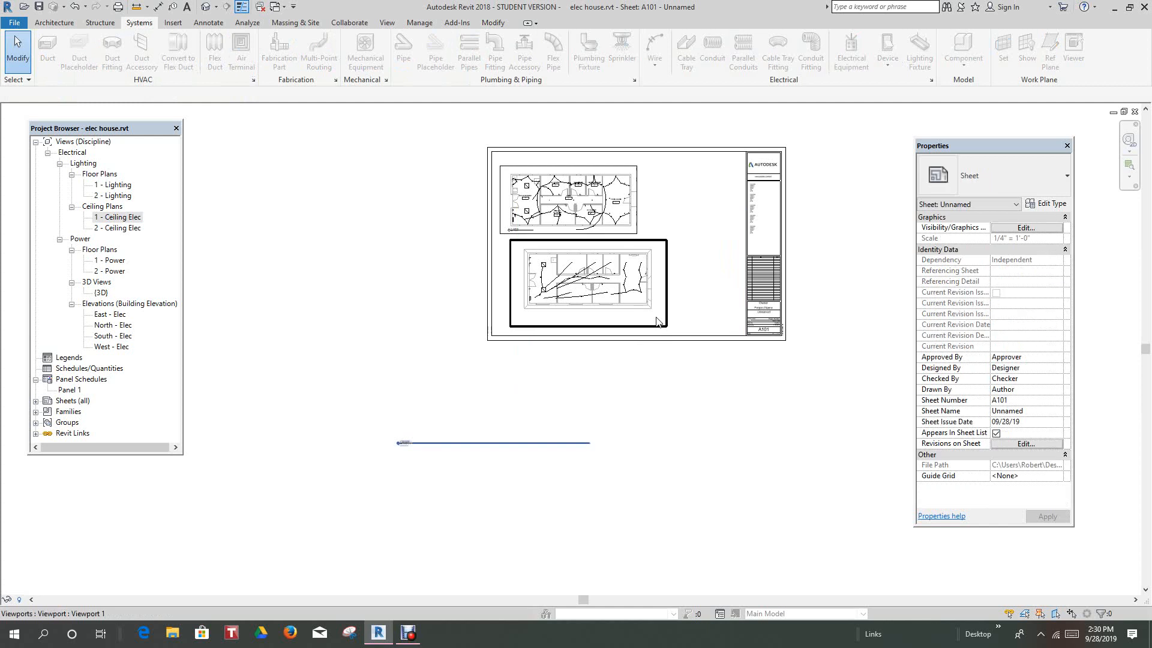
Step: Shift the ceiling plan viewport left so that its house lines up beneath the lighting plan's house
{"action": "left_click", "coordinate": [658, 322]}
{"action": "left_click", "coordinate": [624, 369]}
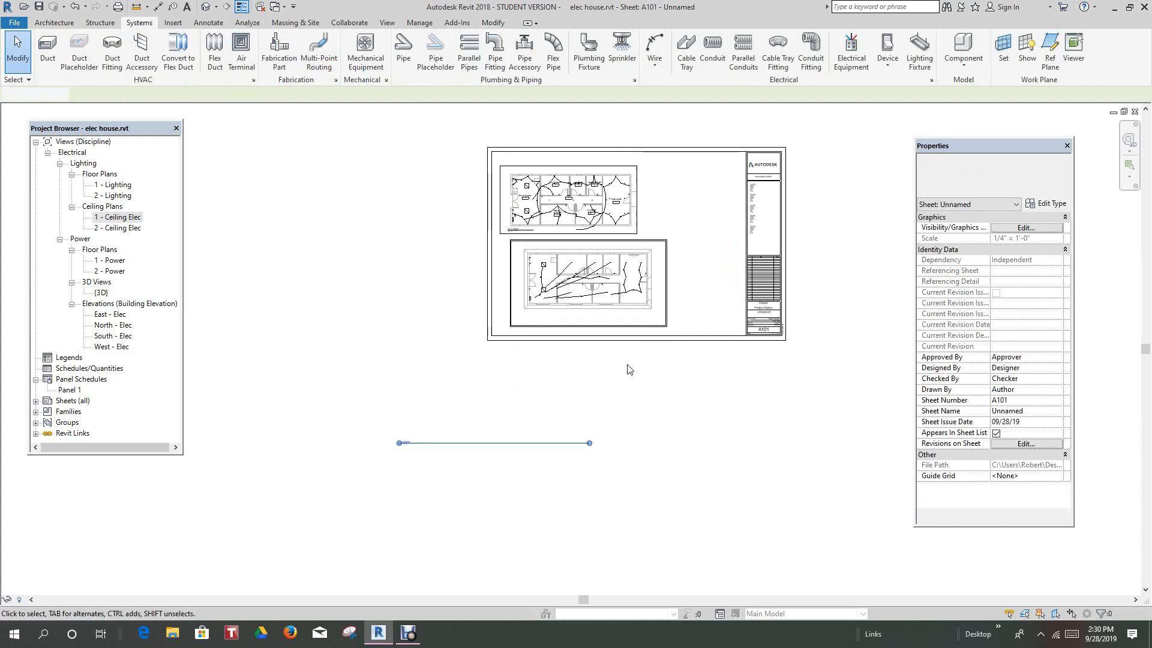
{"action": "left_click", "coordinate": [652, 295]}
{"action": "mouse_move", "coordinate": [653, 296]}
{"action": "left_mouse_down"}
{"action": "mouse_move", "coordinate": [620, 297]}
{"action": "mouse_move", "coordinate": [635, 297]}
{"action": "left_mouse_up"}
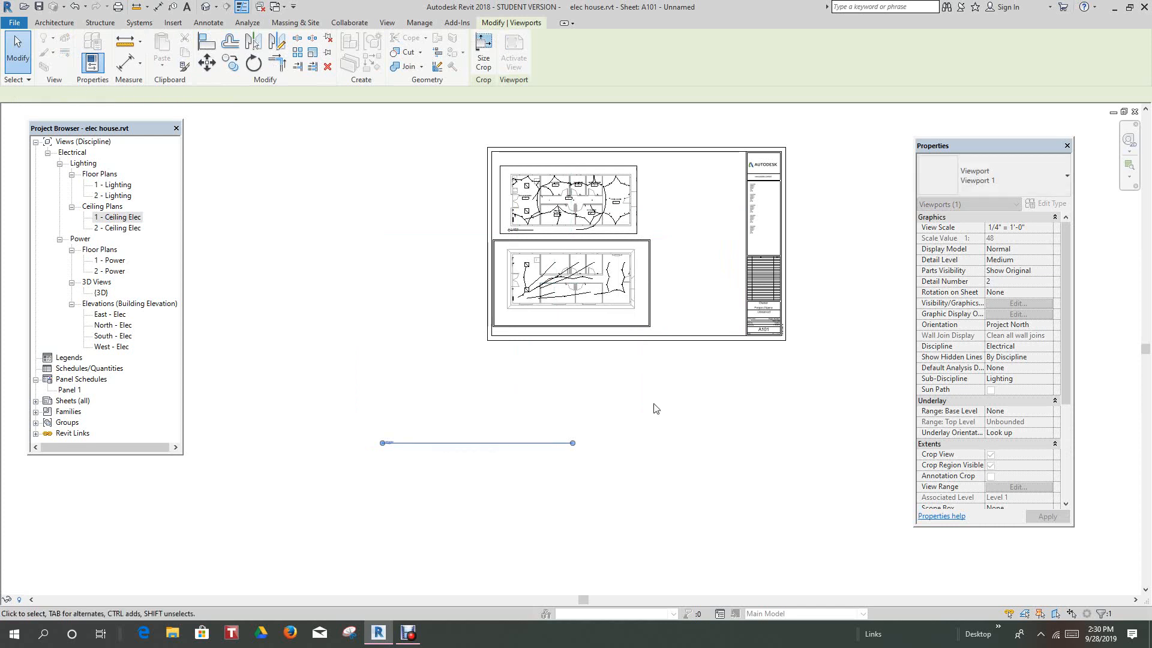
Step: Shorten the ceiling plan viewport's title line and move the title directly beneath the plan inside its viewport
{"action": "scroll", "coordinate": [654, 401], "scroll_direction": "up", "scroll_amount": 2}
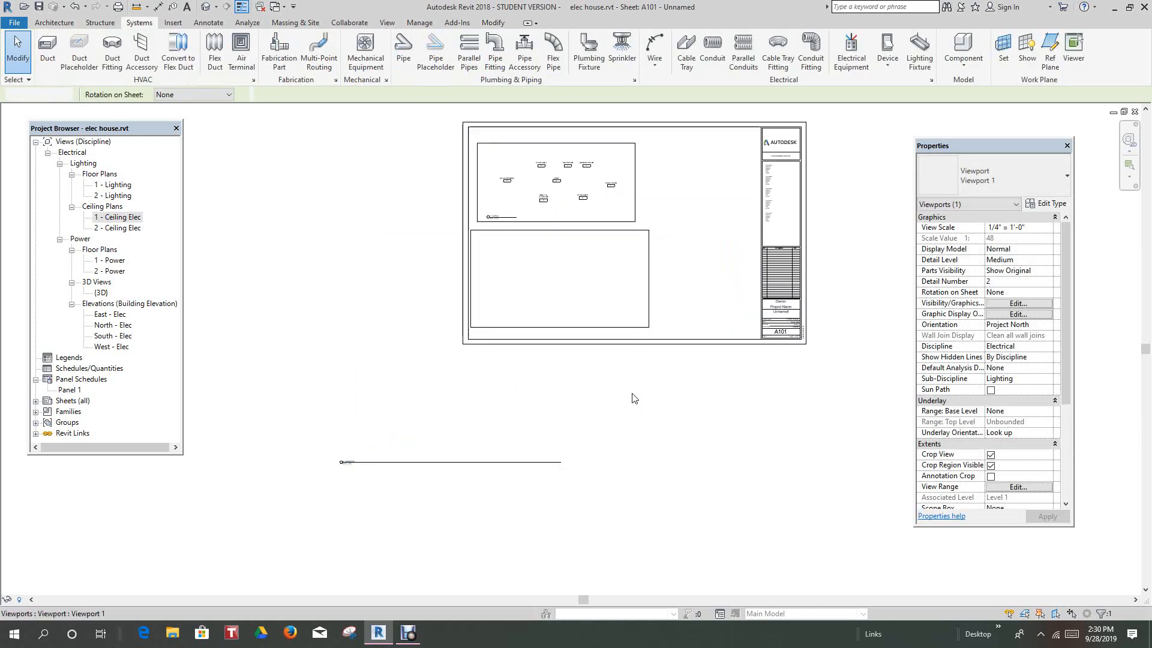
{"action": "right_click", "coordinate": [559, 437]}
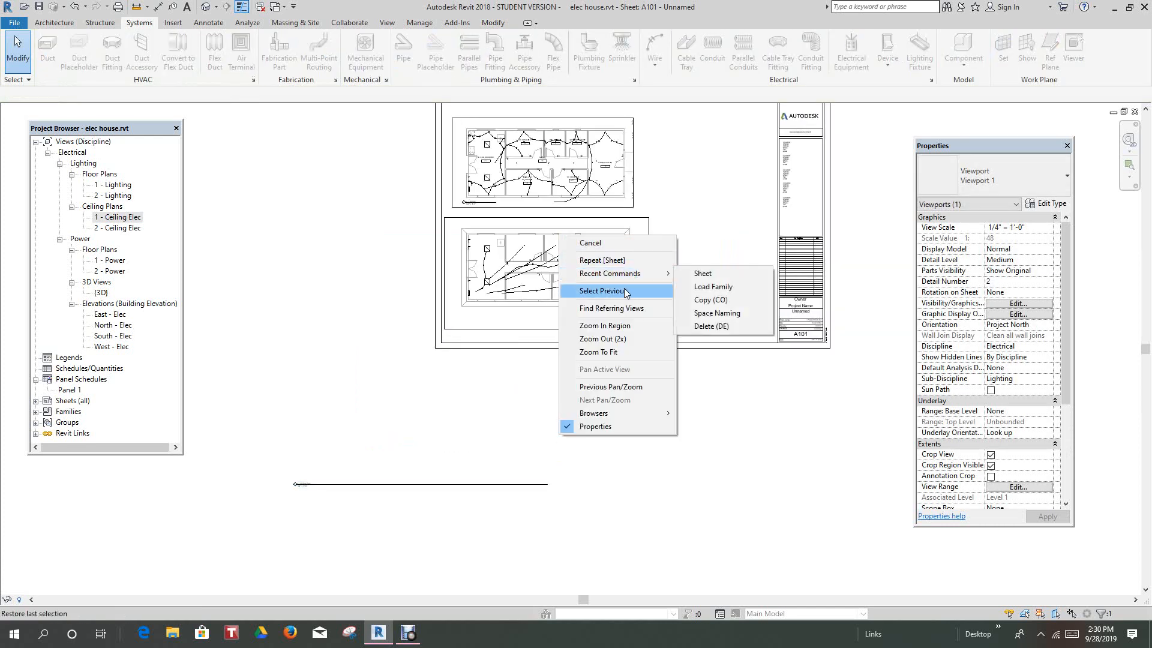
{"action": "left_click", "coordinate": [724, 438]}
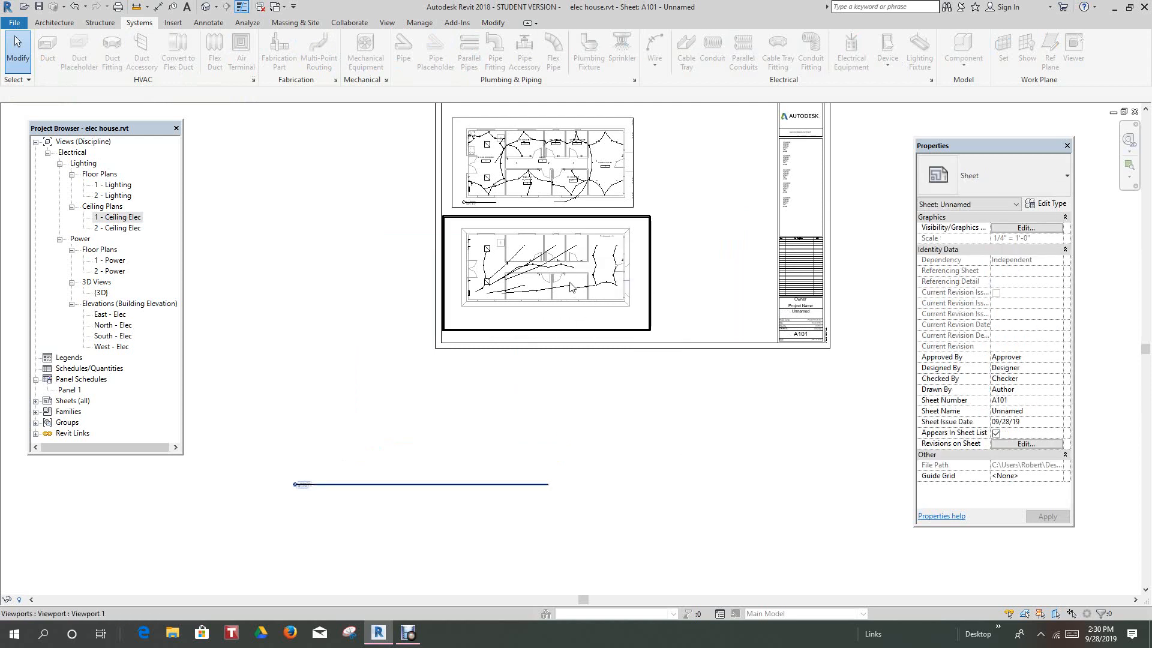
{"action": "right_click", "coordinate": [570, 287]}
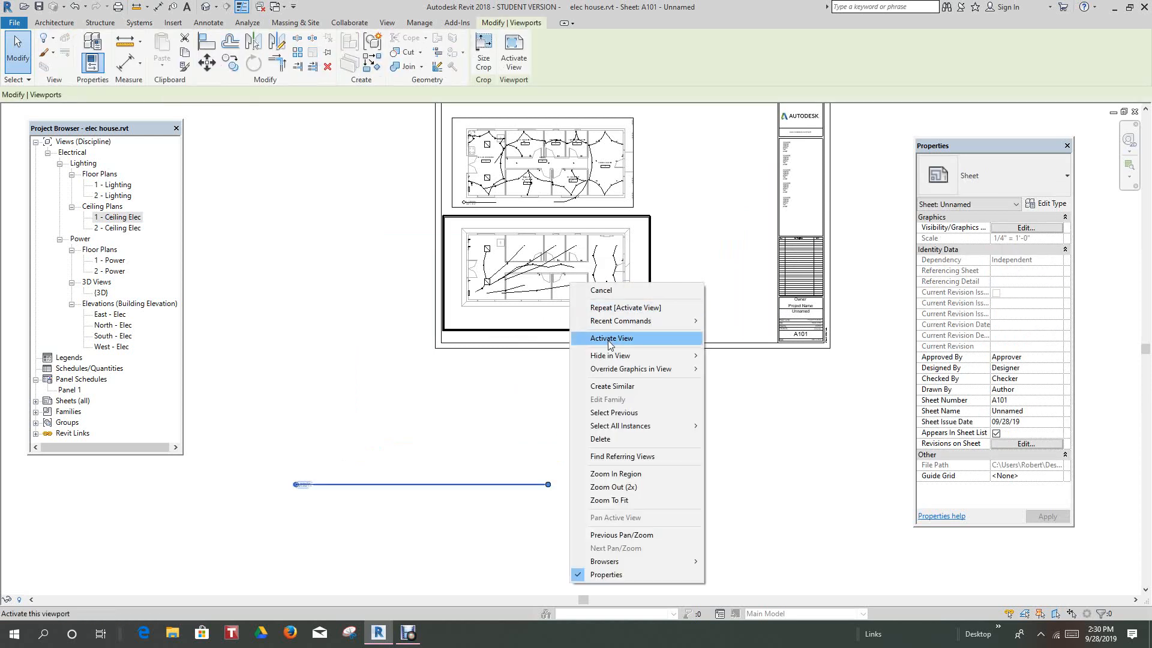
{"action": "left_click", "coordinate": [519, 402]}
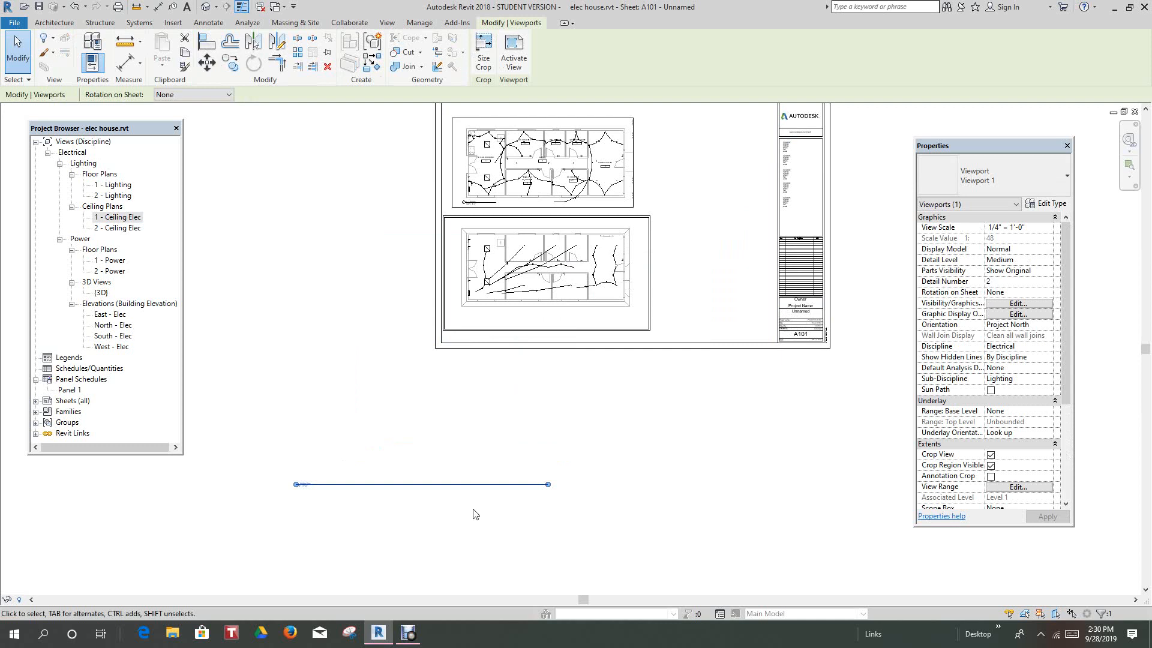
{"action": "left_click_drag", "start_coordinate": [547, 485], "coordinate": [329, 511]}
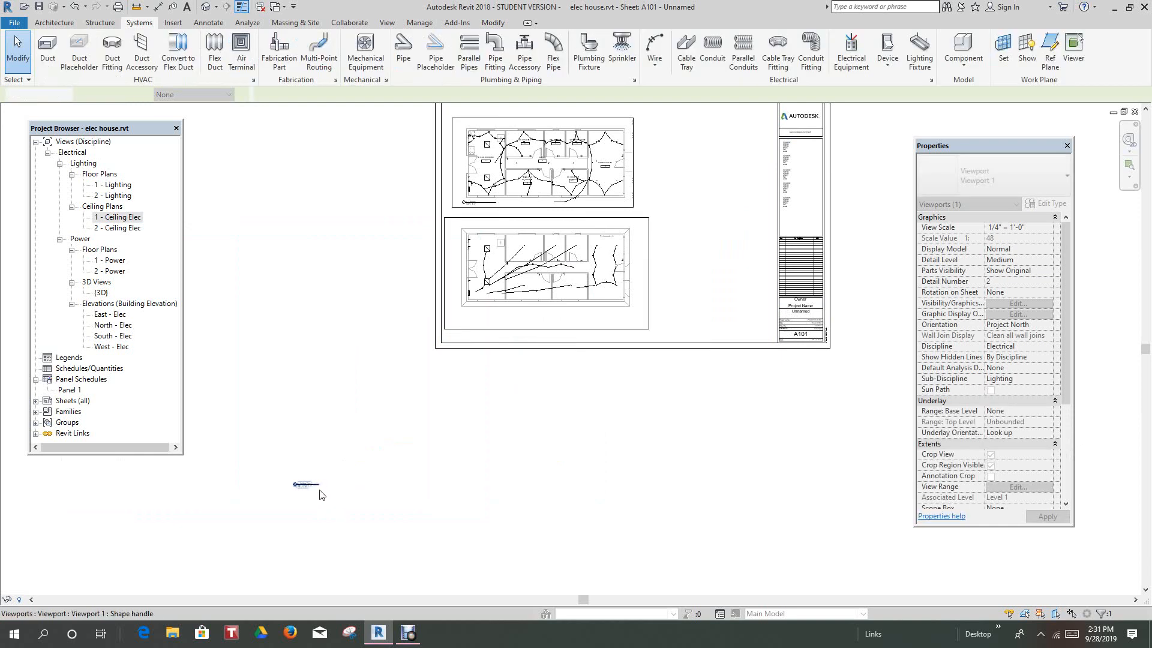
{"action": "left_click_drag", "start_coordinate": [468, 336], "coordinate": [480, 316]}
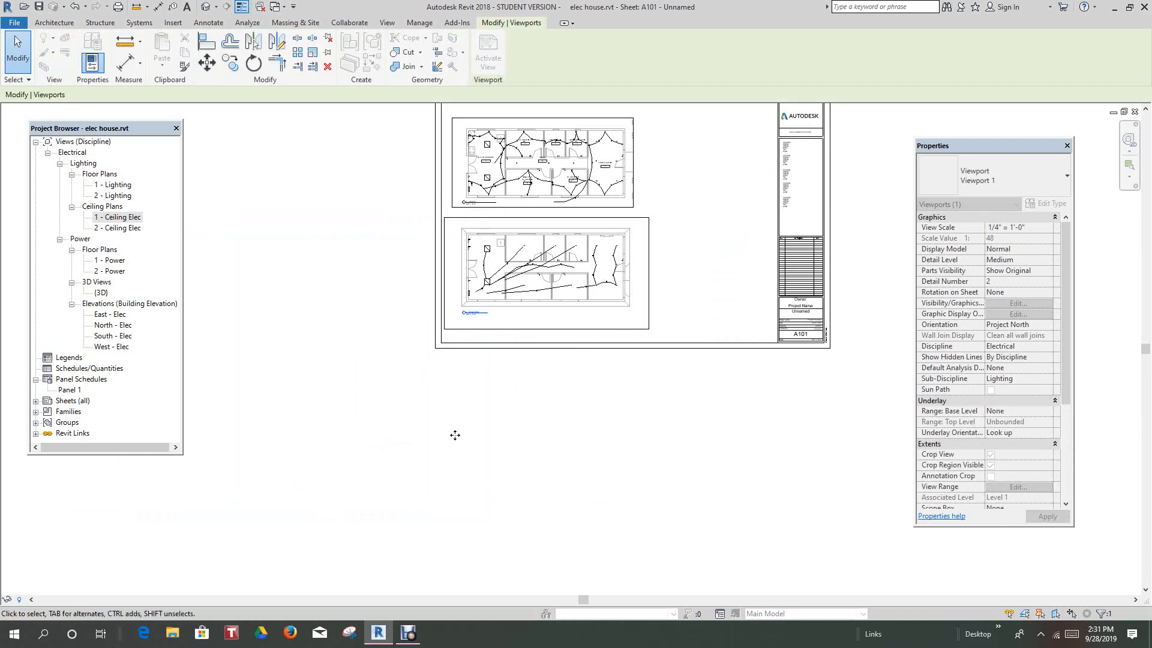
Step: Activate the ceiling plan view, pull its crop region's right and left edges in closer to the house, and deactivate the view
{"action": "scroll", "coordinate": [471, 408], "scroll_direction": "down", "scroll_amount": 2}
{"action": "middle_click", "coordinate": [470, 406]}
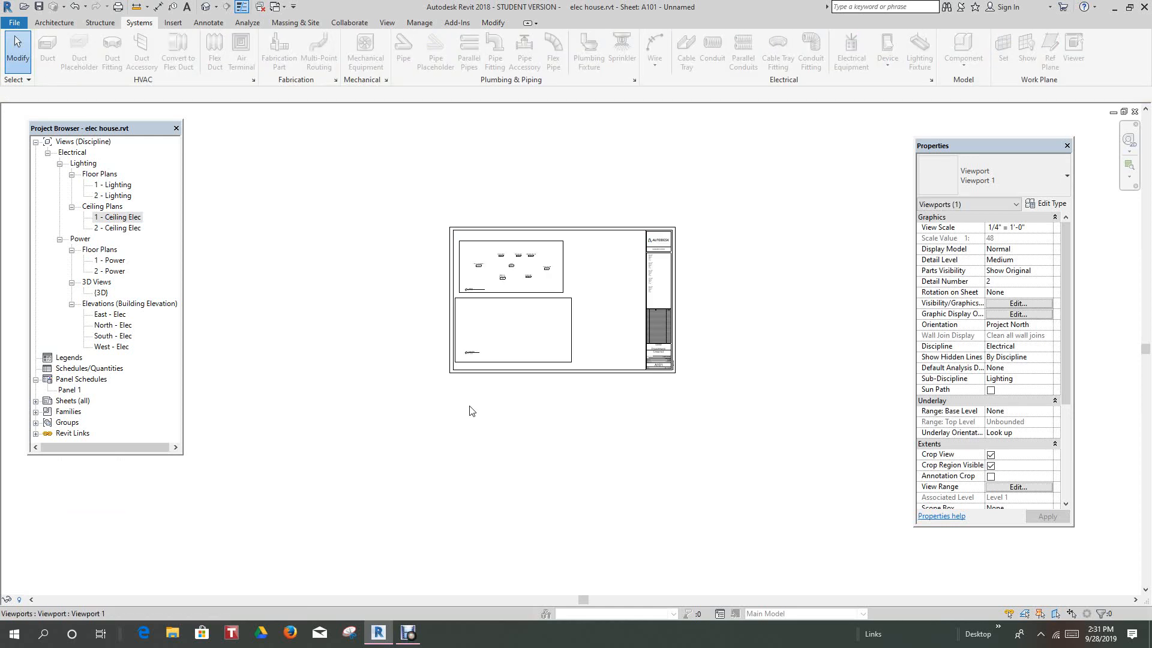
{"action": "middle_click", "coordinate": [469, 406]}
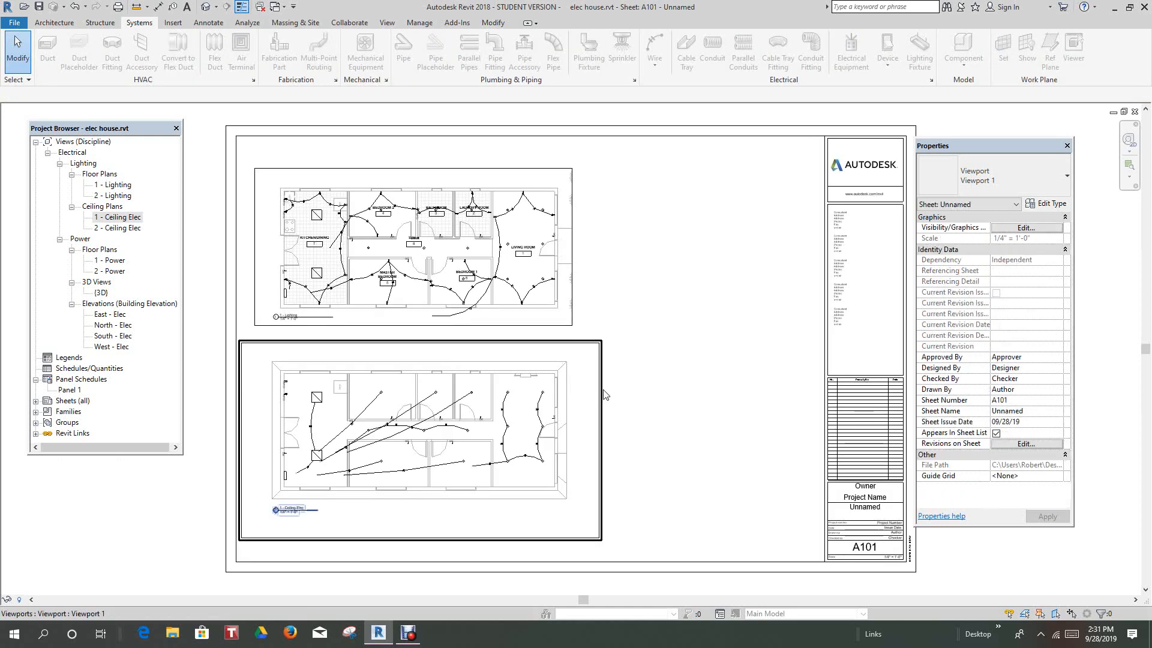
{"action": "right_click", "coordinate": [574, 447]}
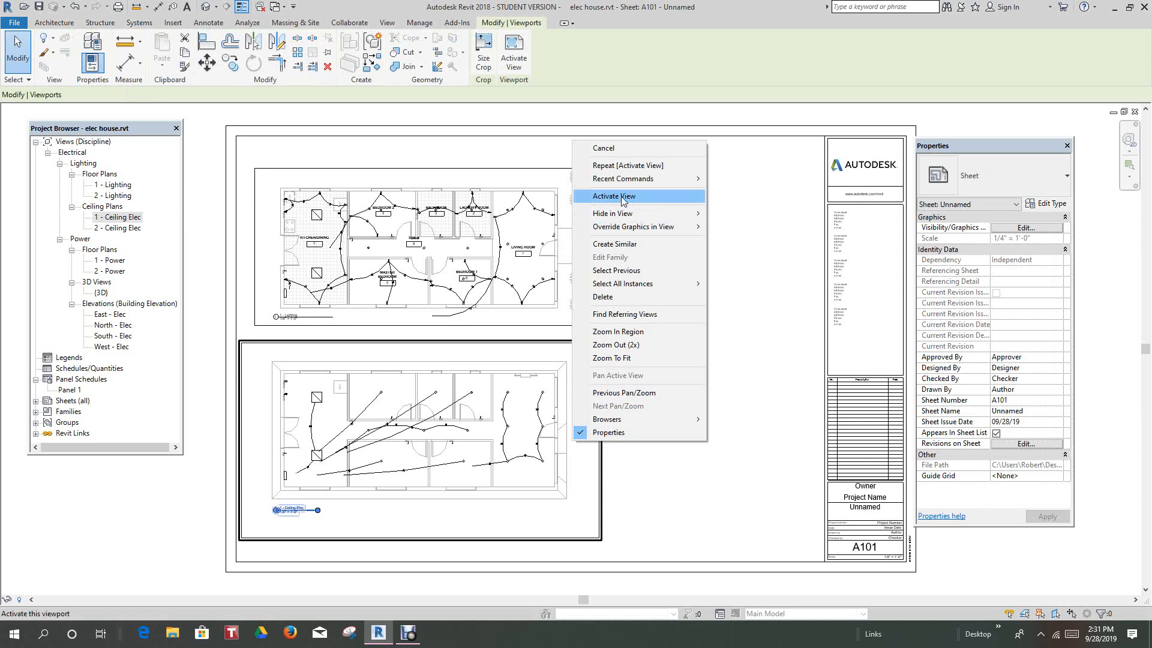
{"action": "left_click", "coordinate": [614, 196]}
{"action": "left_click", "coordinate": [599, 449]}
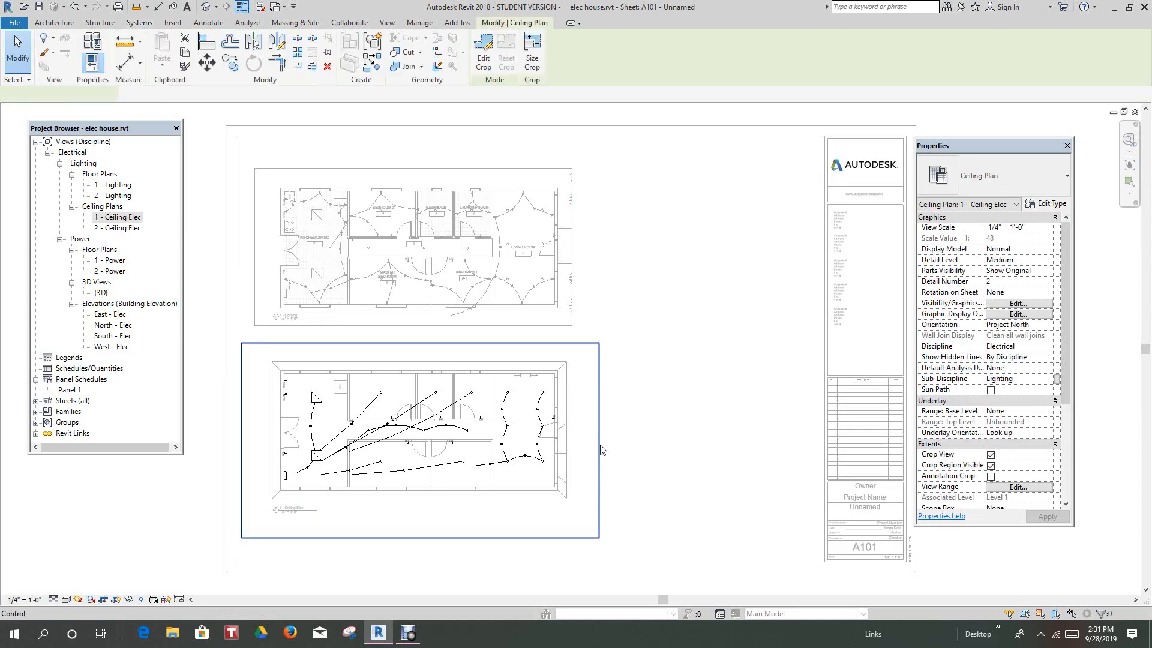
{"action": "left_click_drag", "start_coordinate": [597, 442], "coordinate": [573, 440]}
{"action": "mouse_move", "coordinate": [242, 447]}
{"action": "left_mouse_down"}
{"action": "mouse_move", "coordinate": [270, 447]}
{"action": "mouse_move", "coordinate": [261, 450]}
{"action": "left_mouse_up"}
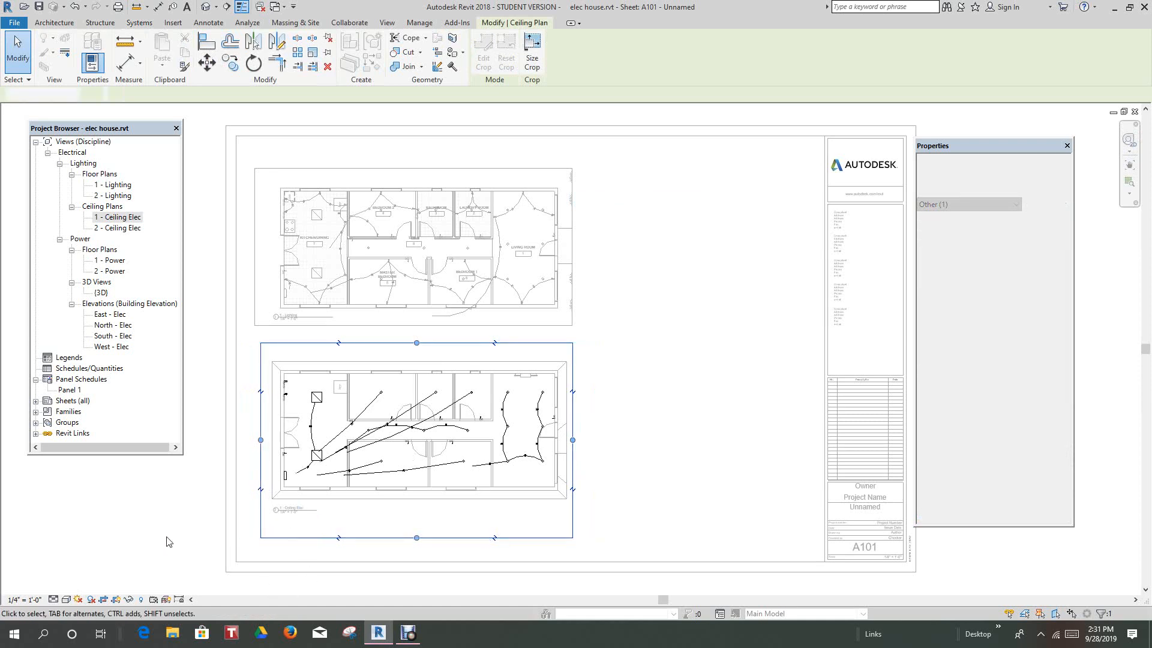
{"action": "left_click", "coordinate": [168, 539]}
{"action": "right_click", "coordinate": [169, 537]}
{"action": "left_click", "coordinate": [211, 374]}
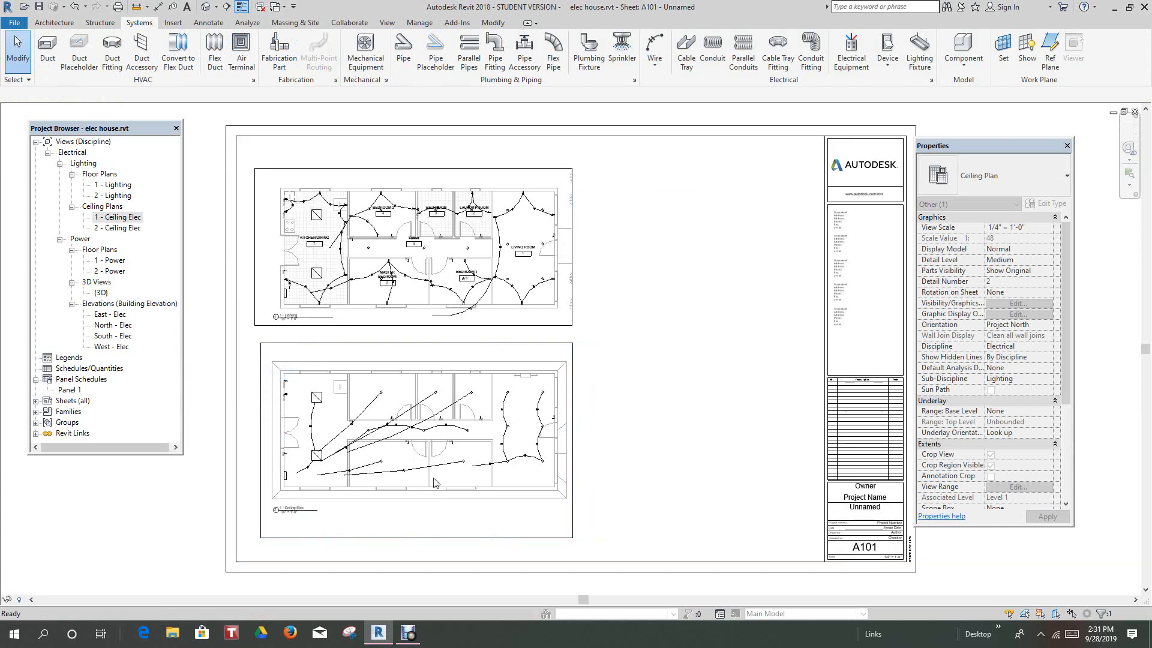
Step: Move the lighting plan viewport left so that its crop boundary slightly overlaps the sheet's left border
{"action": "left_click", "coordinate": [547, 305]}
{"action": "left_click_drag", "start_coordinate": [547, 306], "coordinate": [511, 306]}
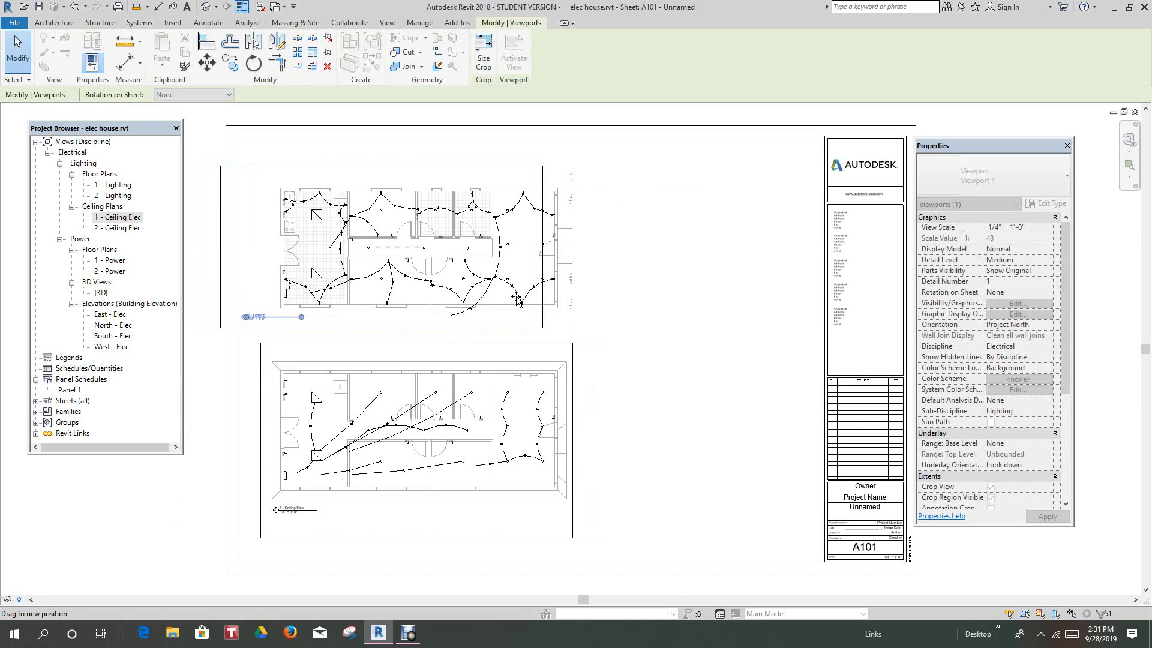
{"action": "left_click", "coordinate": [646, 311]}
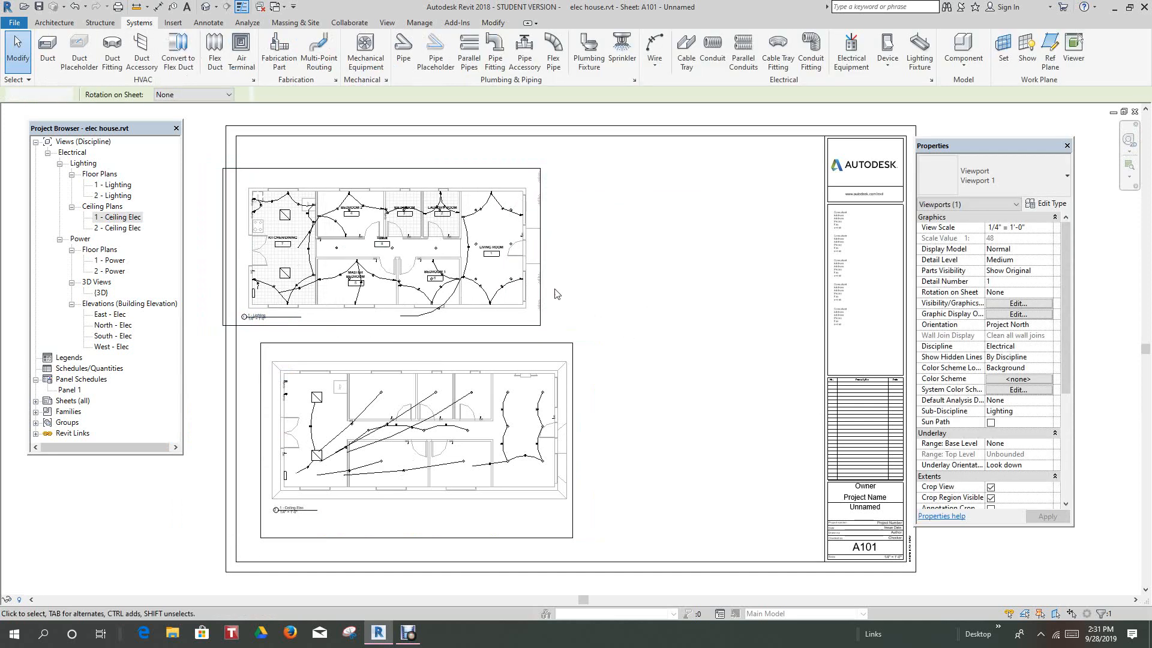
Step: Move the ceiling plan viewport left and adjust it until its house lines up beneath the lighting plan's house
{"action": "left_click", "coordinate": [579, 446]}
{"action": "left_click_drag", "start_coordinate": [579, 445], "coordinate": [530, 446]}
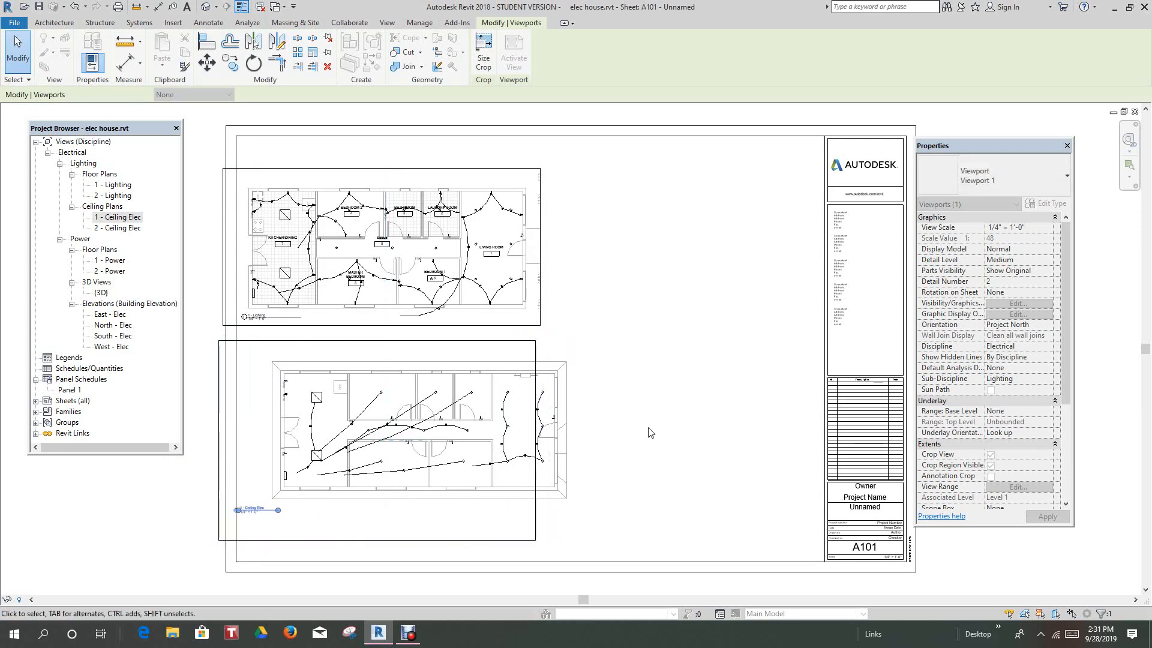
{"action": "left_click", "coordinate": [647, 428]}
{"action": "scroll", "coordinate": [636, 442], "scroll_direction": "down", "scroll_amount": 3}
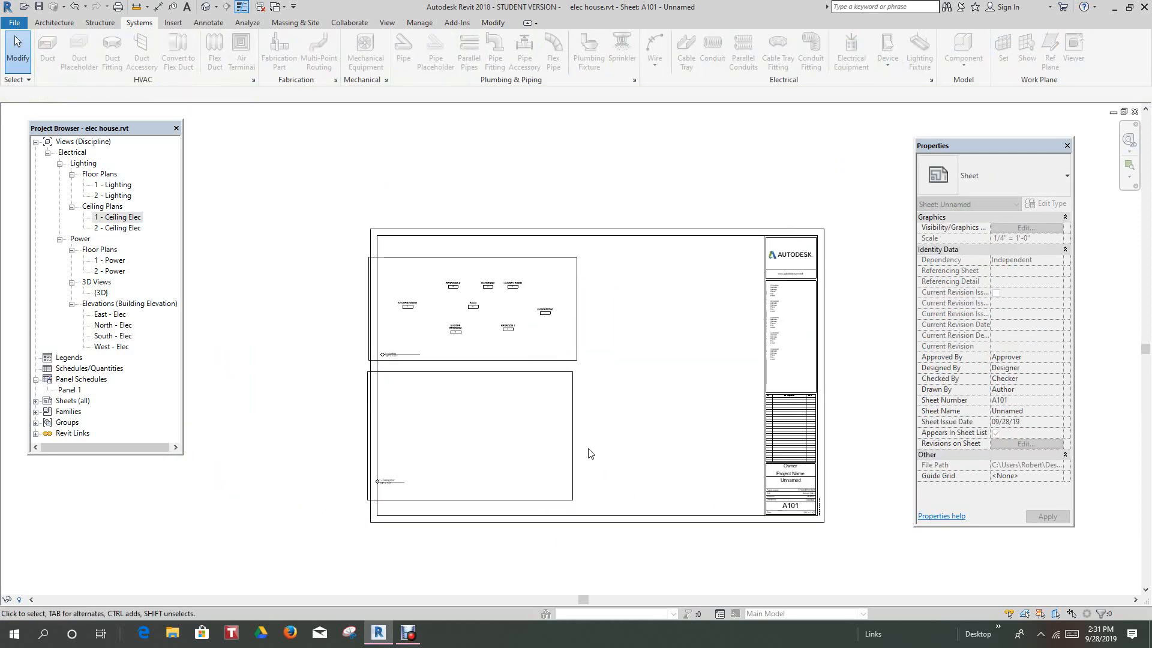
{"action": "scroll", "coordinate": [582, 447], "scroll_direction": "up", "scroll_amount": 2}
{"action": "left_click", "coordinate": [566, 444]}
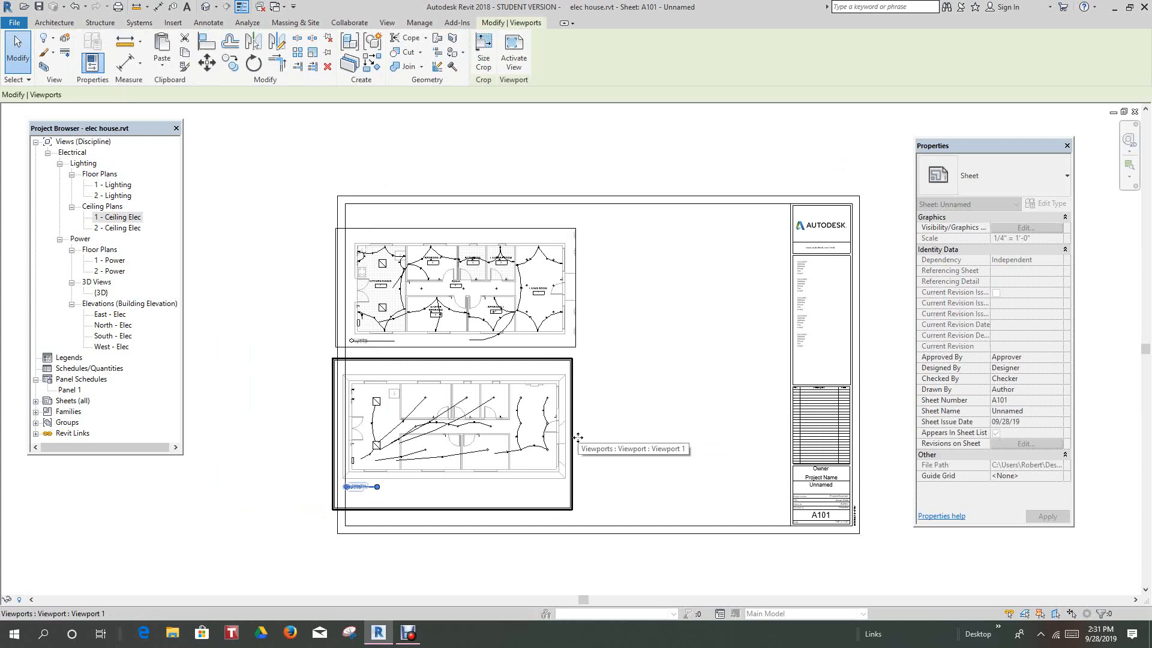
{"action": "left_click_drag", "start_coordinate": [586, 438], "coordinate": [574, 440]}
{"action": "left_click", "coordinate": [619, 424]}
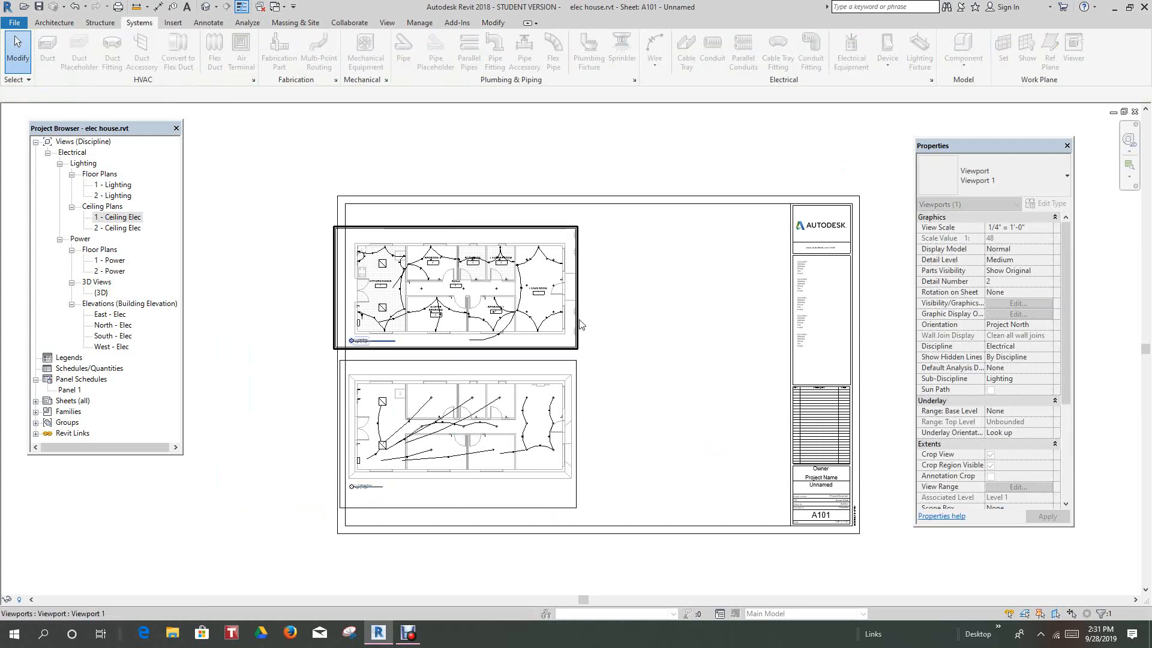
Step: Place the Panel 1 schedule on the sheet in the upper area between the lighting plan and the title block
{"action": "scroll", "coordinate": [623, 335], "scroll_direction": "up", "scroll_amount": 1}
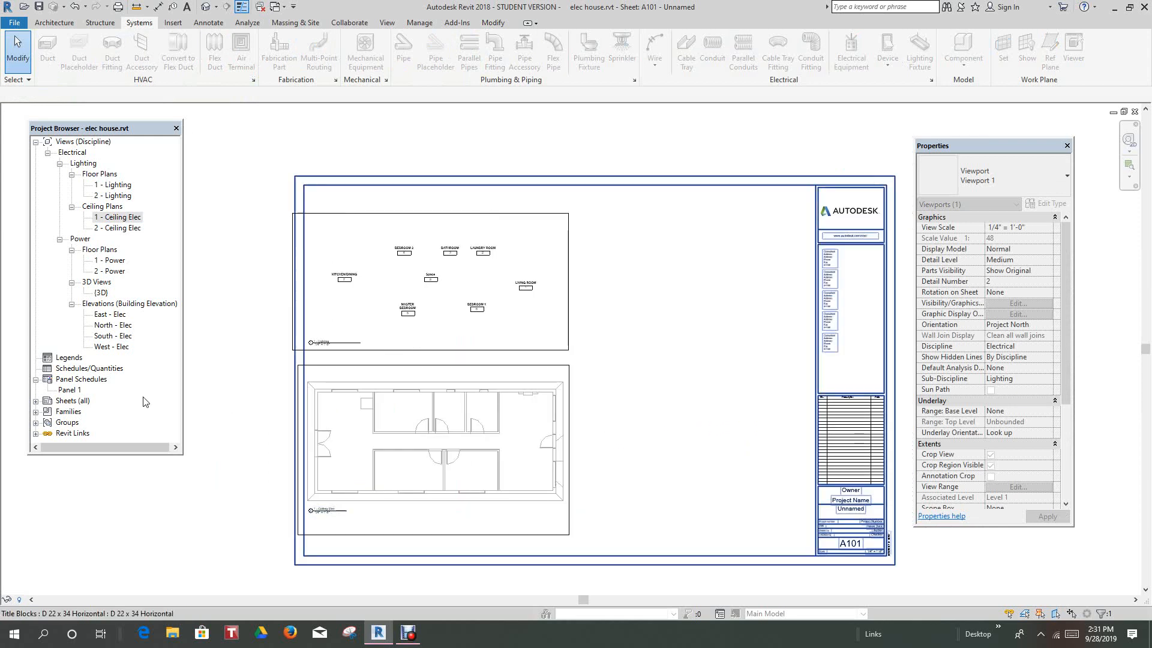
{"action": "left_click_drag", "start_coordinate": [69, 390], "coordinate": [604, 408]}
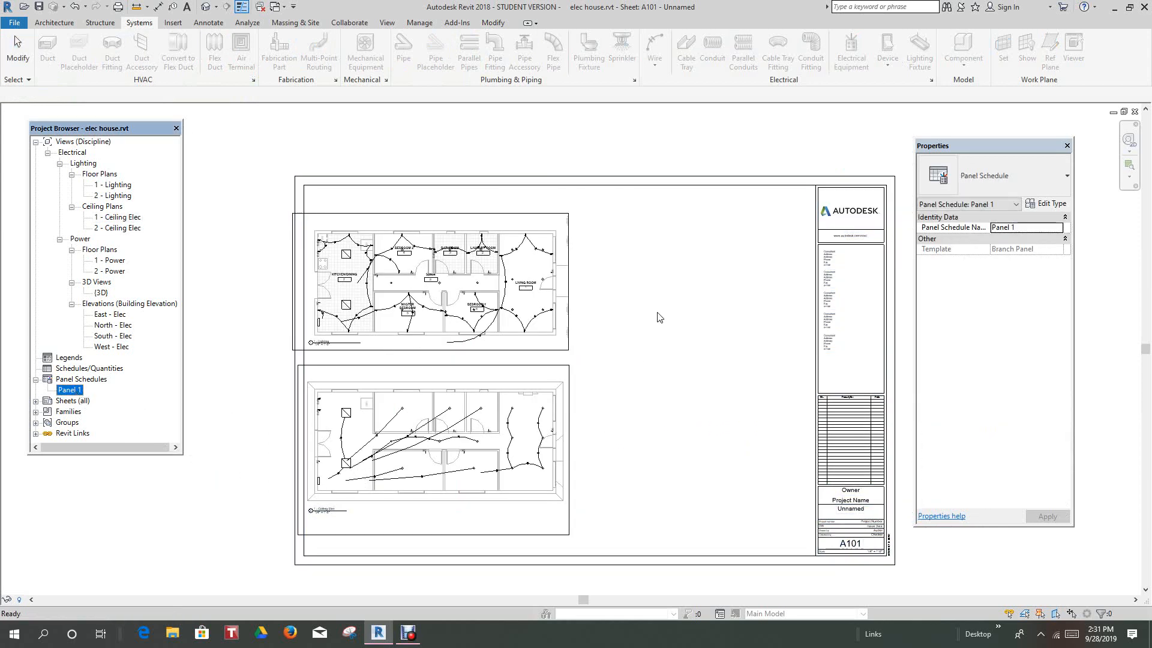
{"action": "left_click_drag", "start_coordinate": [659, 317], "coordinate": [659, 317]}
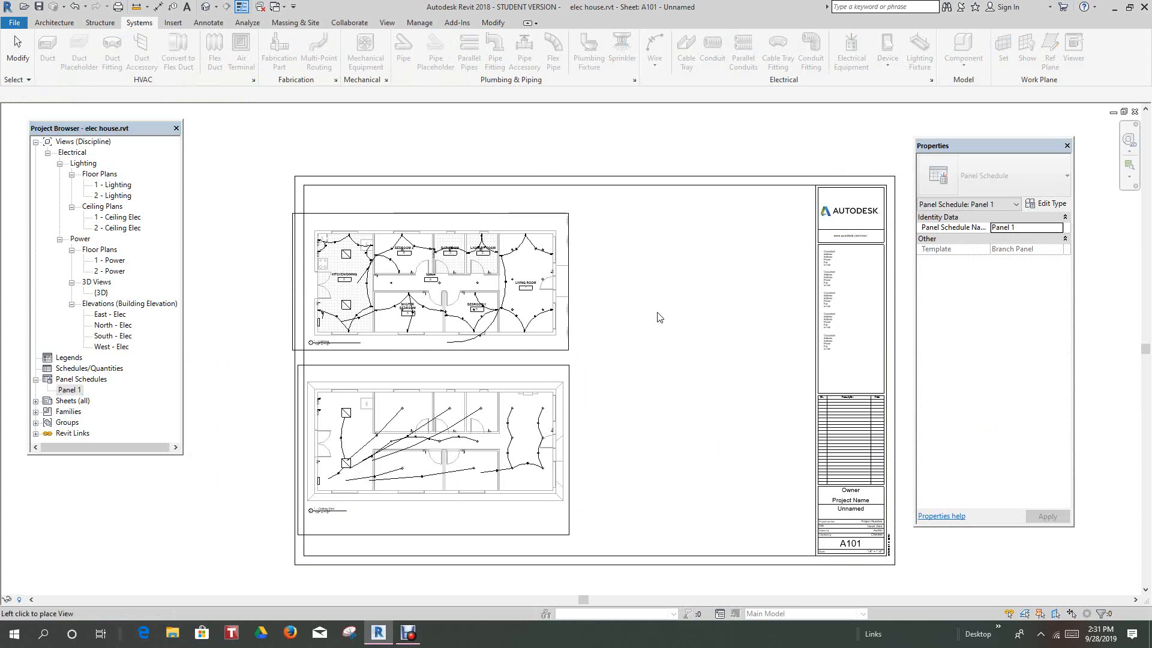
{"action": "left_click", "coordinate": [658, 313]}
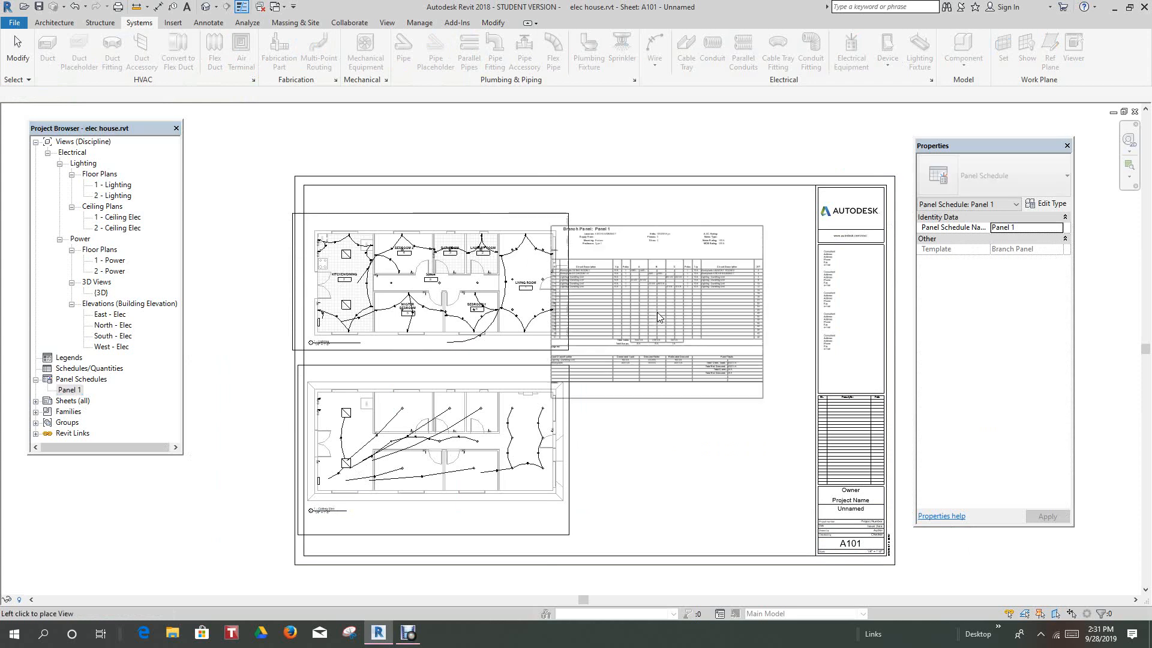
{"action": "left_click", "coordinate": [692, 475]}
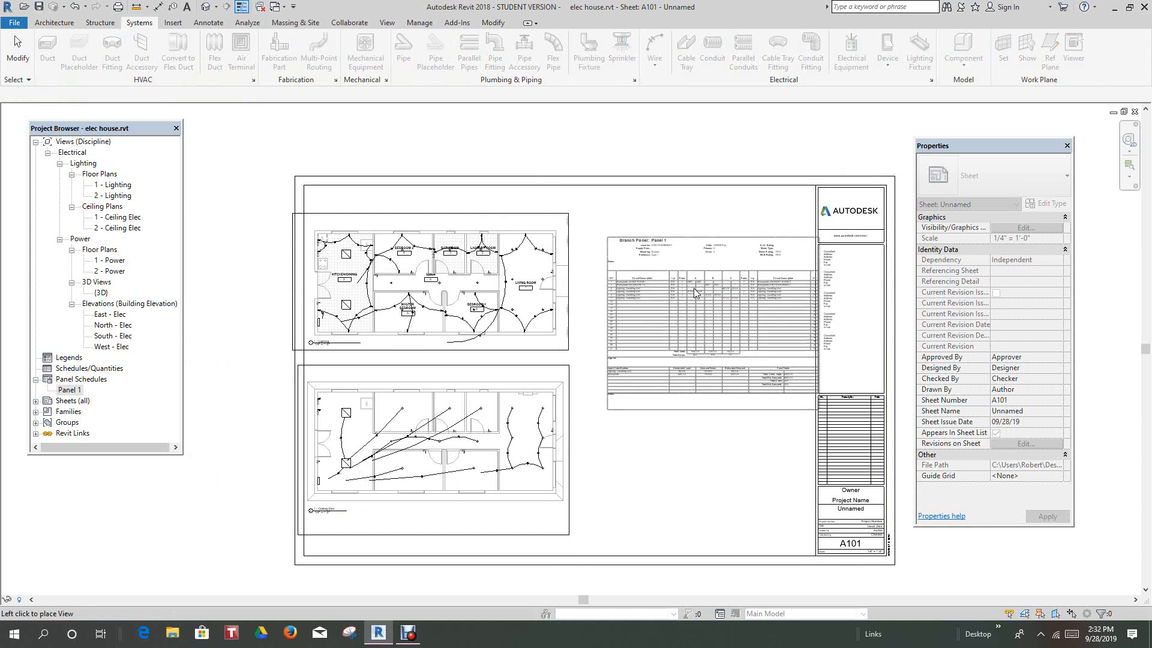
{"action": "left_click", "coordinate": [686, 283]}
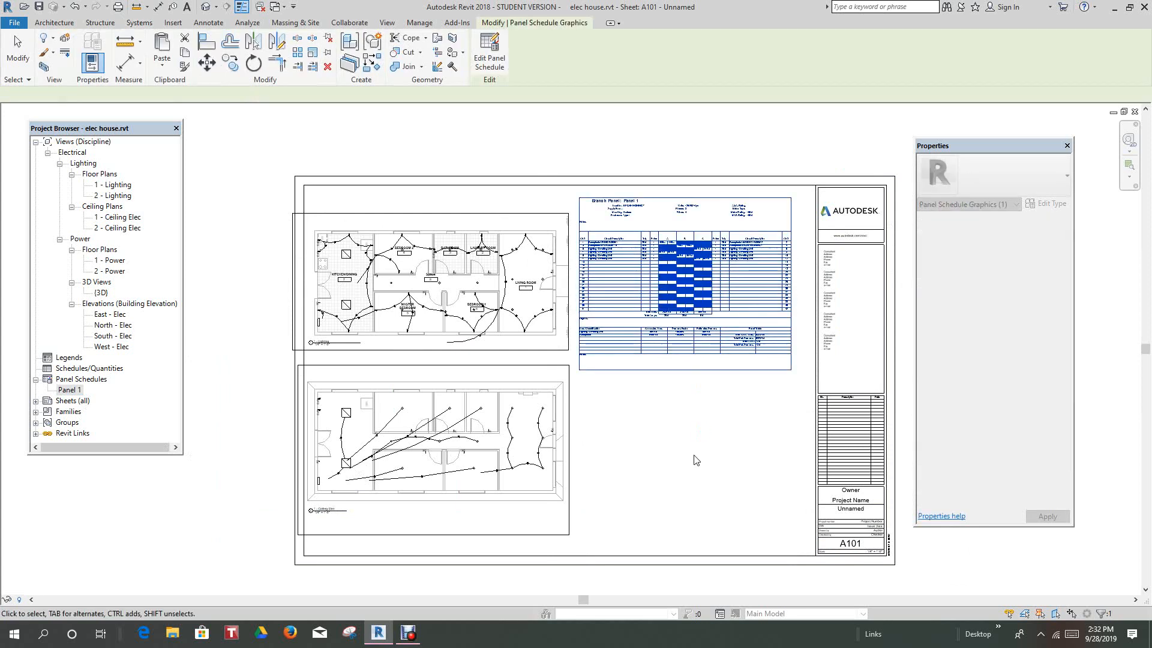
{"action": "left_click", "coordinate": [720, 481]}
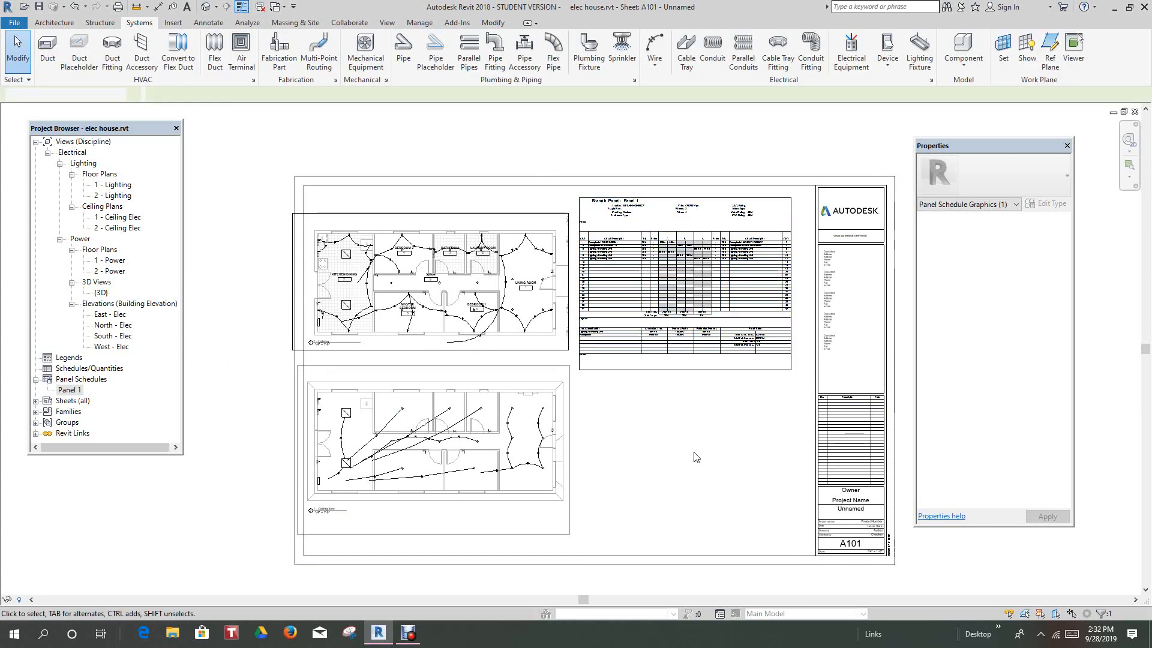
{"action": "scroll", "coordinate": [694, 467], "scroll_direction": "down", "scroll_amount": 1}
{"action": "scroll", "coordinate": [695, 467], "scroll_direction": "up", "scroll_amount": 2}
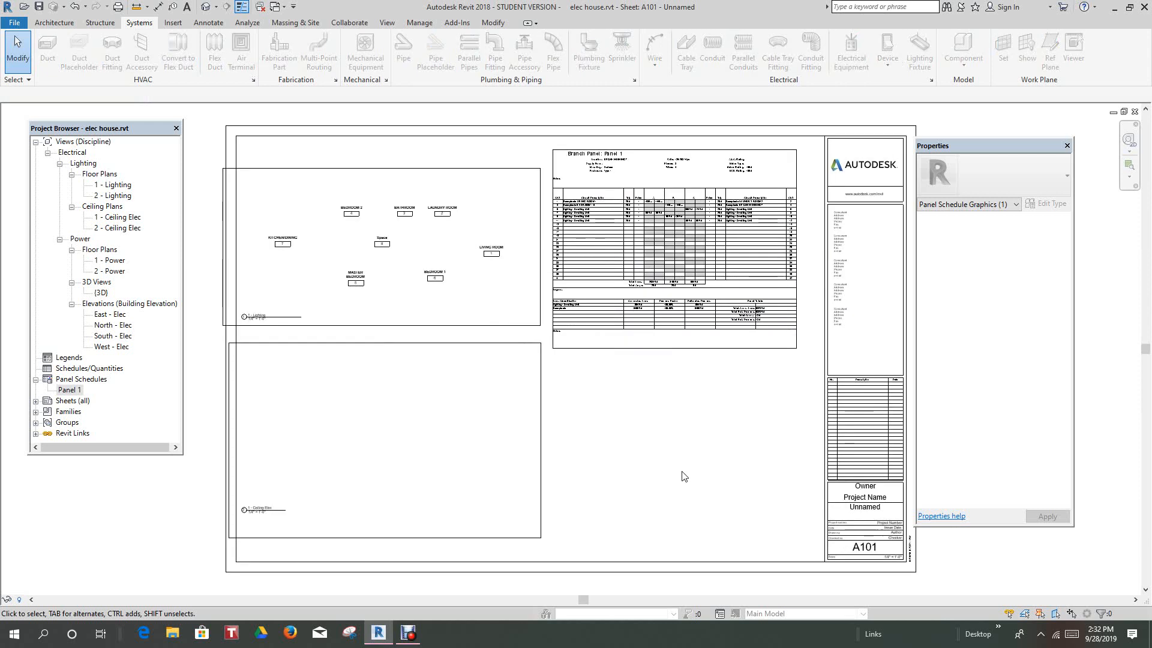
{"action": "scroll", "coordinate": [660, 465], "scroll_direction": "down", "scroll_amount": 3}
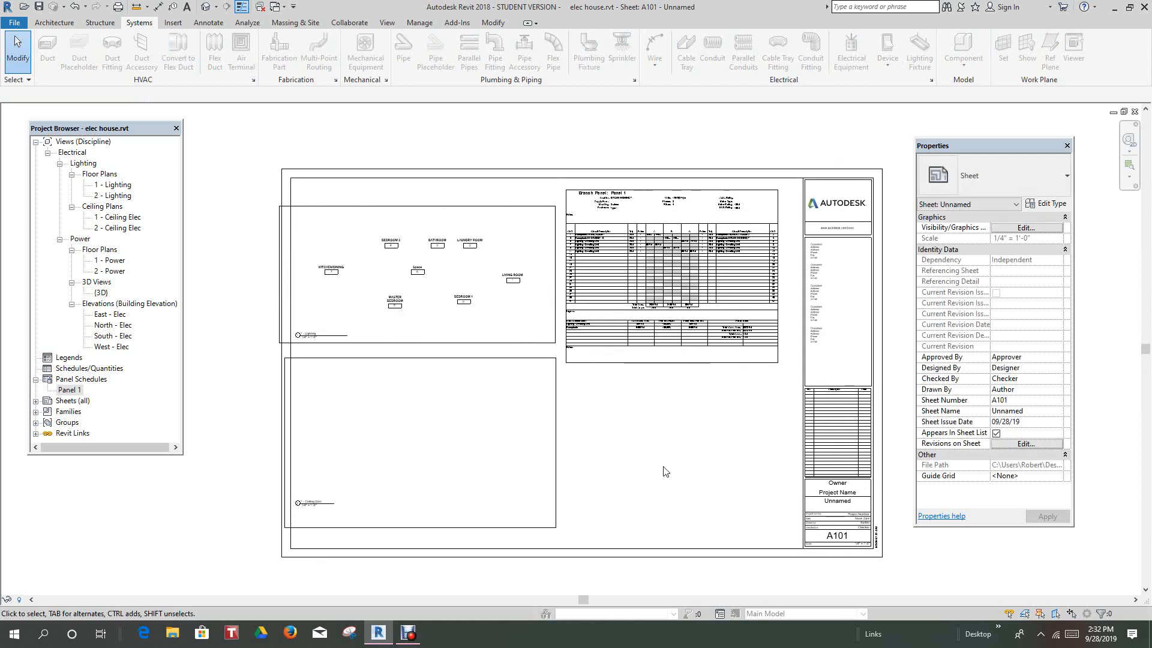